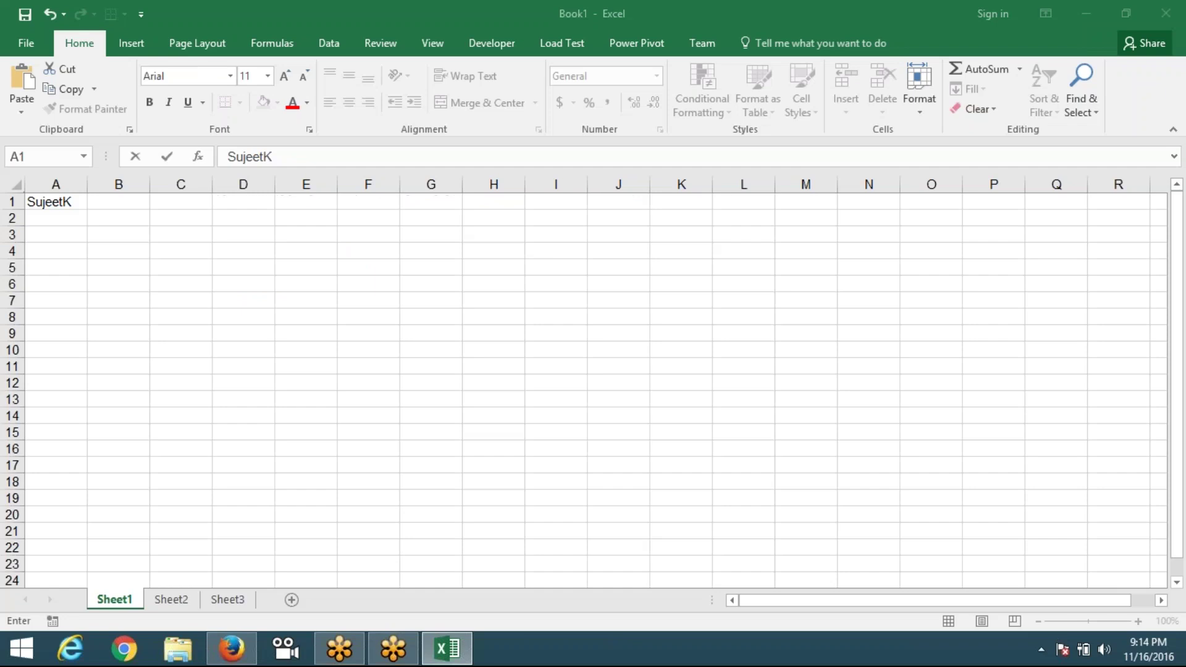
pyautogui.click(75, 201)
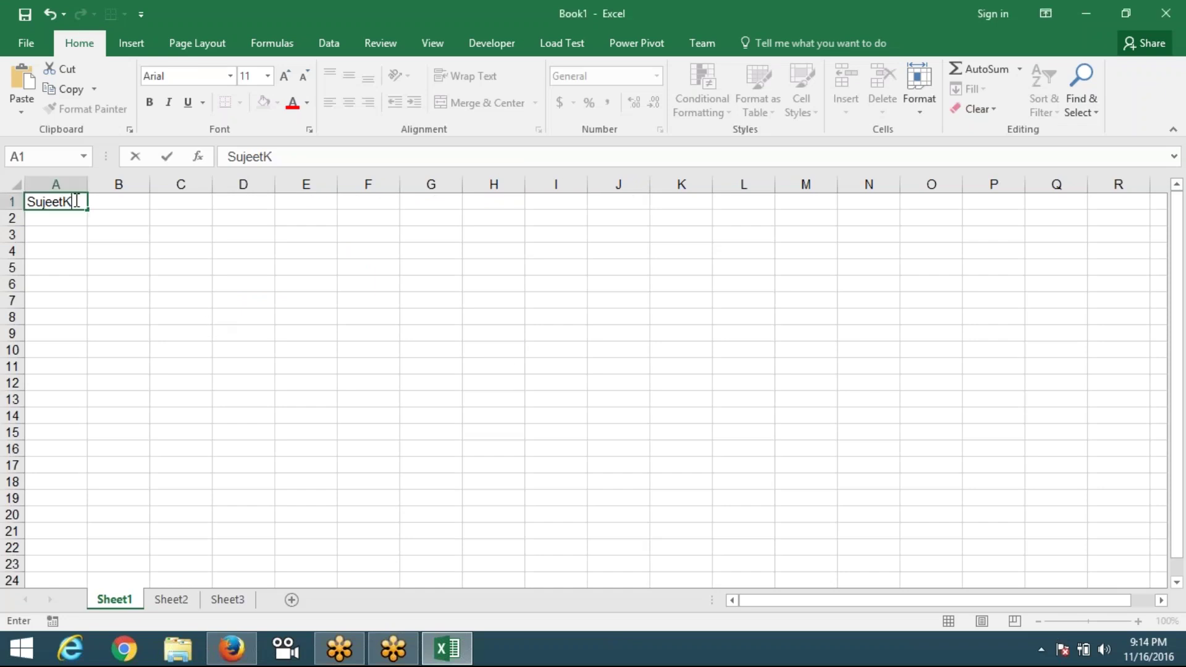
pyautogui.write('uma')
pyautogui.write('r')
pyautogui.press('Return')
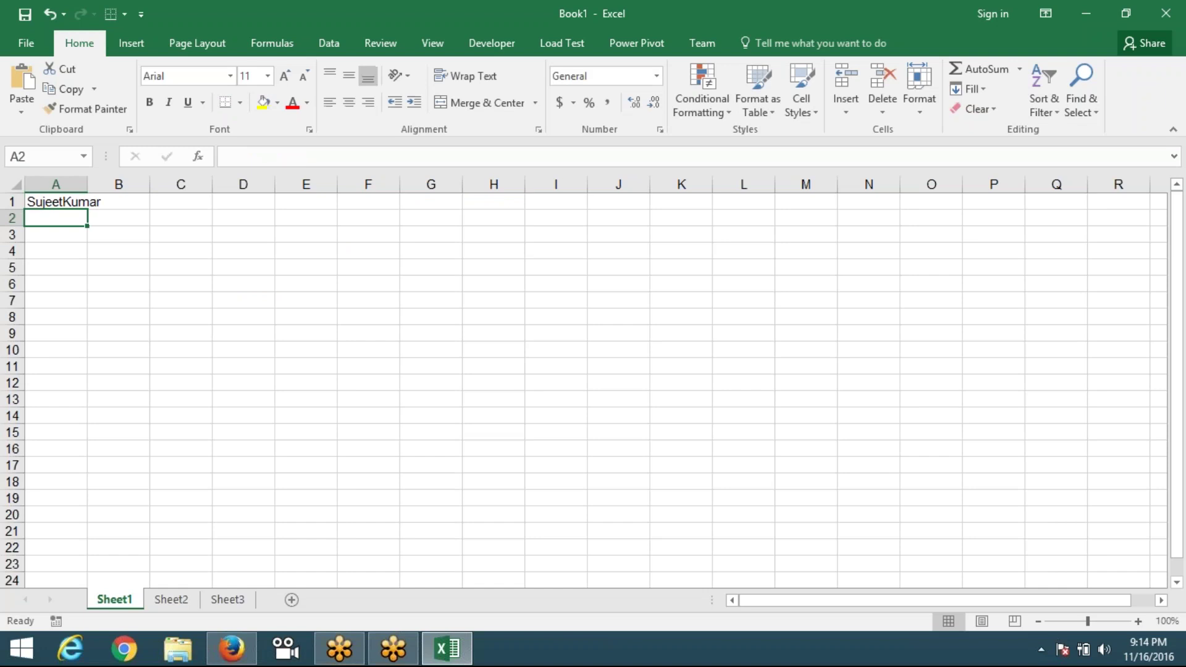
pyautogui.write('Ma')
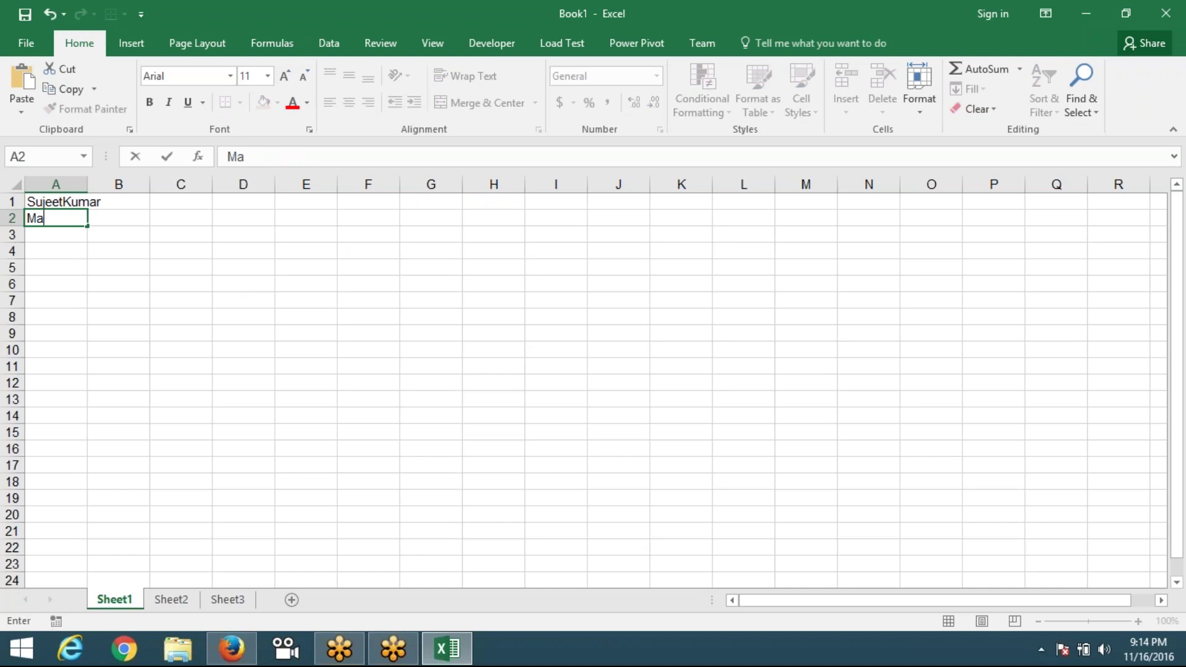
pyautogui.press('BackSpace')
pyautogui.press('BackSpace')
pyautogui.click(77, 199)
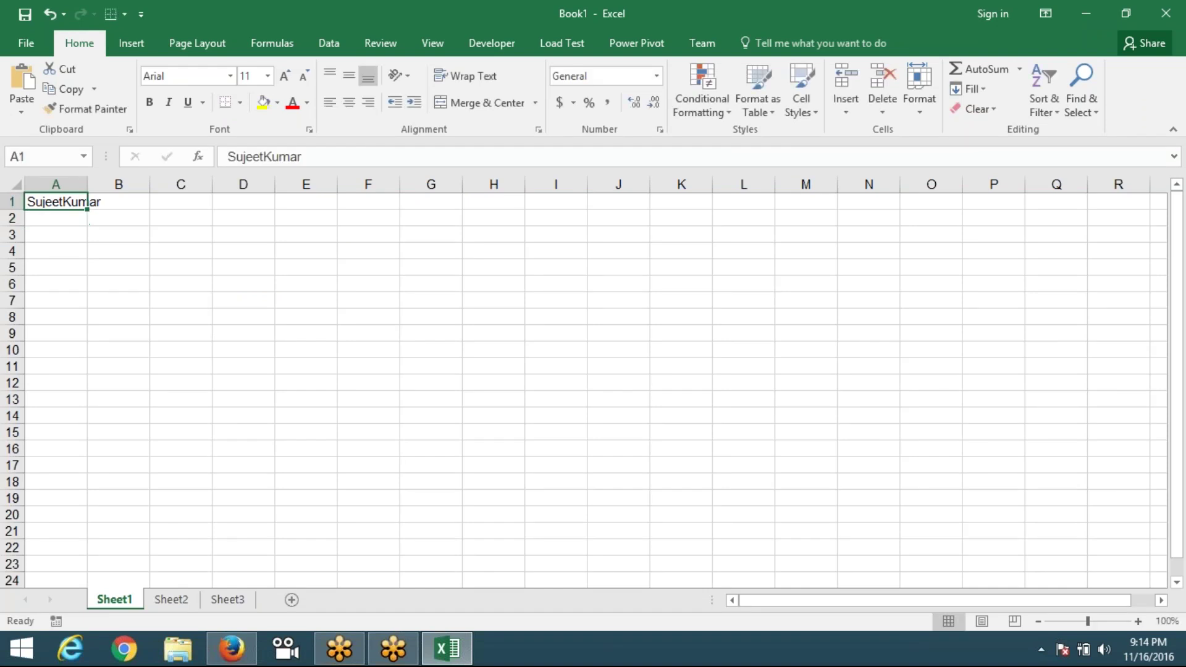
pyautogui.doubleClick(87, 184)
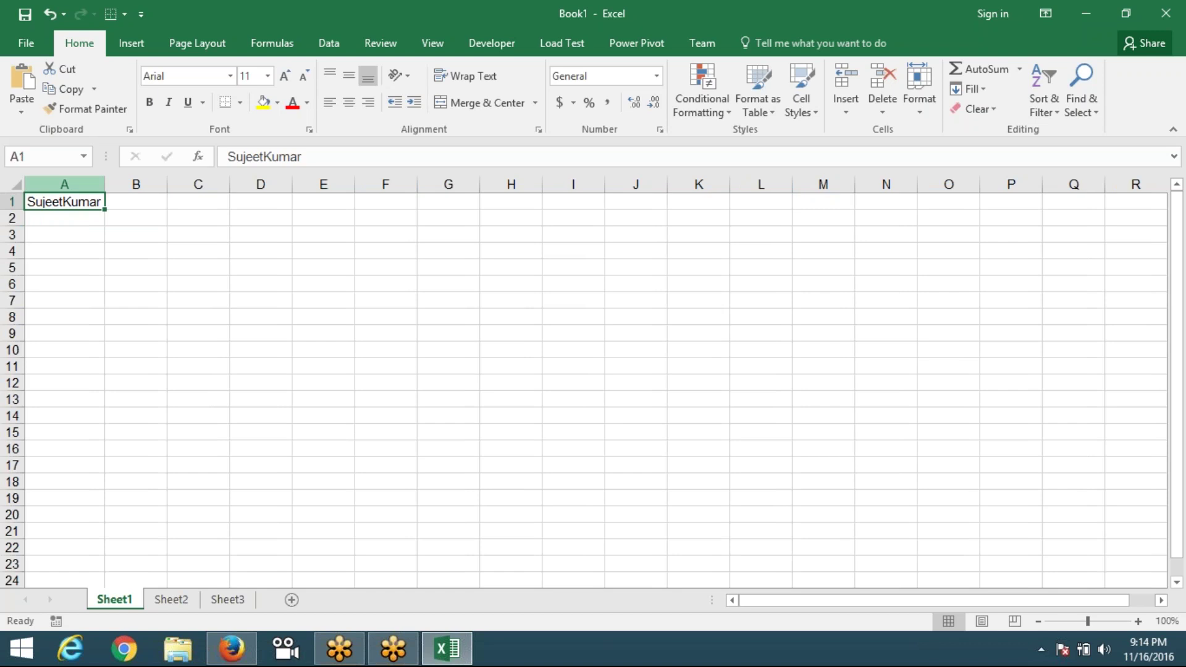
pyautogui.hotkey('ctrl', 'c')
pyautogui.press('Down')
pyautogui.write('`')
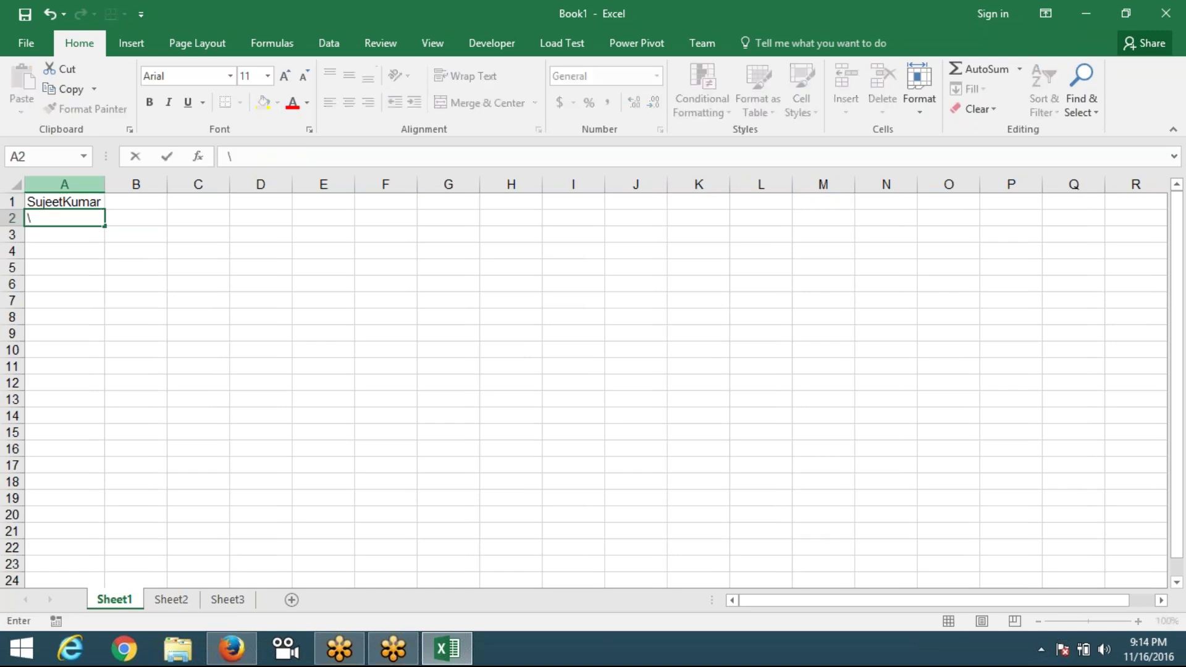
pyautogui.press('Escape')
pyautogui.press('Up')
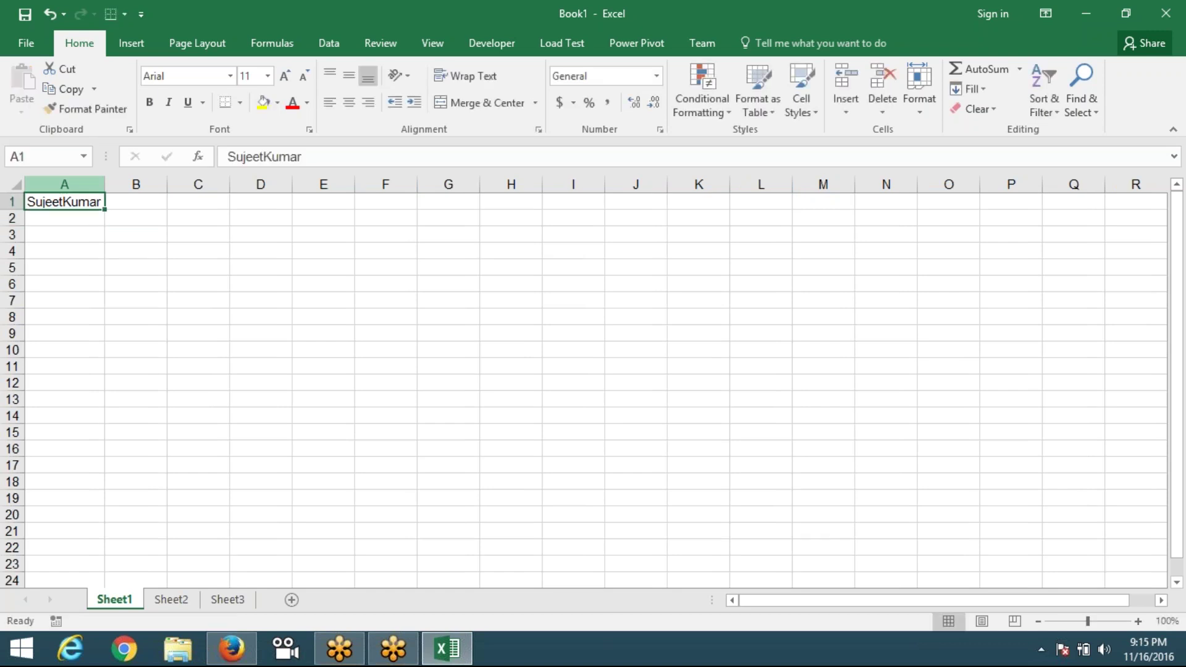
pyautogui.hotkey('ctrl', 'c')
pyautogui.press('Down')
pyautogui.hotkey('ctrl', 'v')
# - Enter the headings F in B1 and L in C1
pyautogui.press('Up')
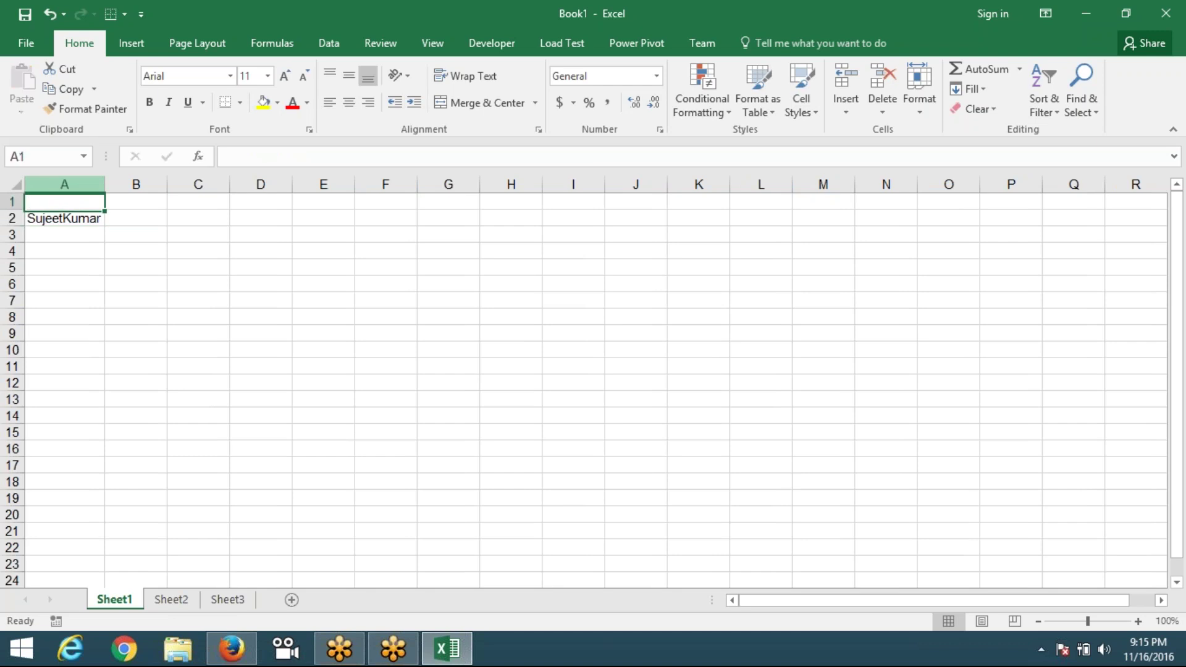
pyautogui.press('Right')
pyautogui.write('F')
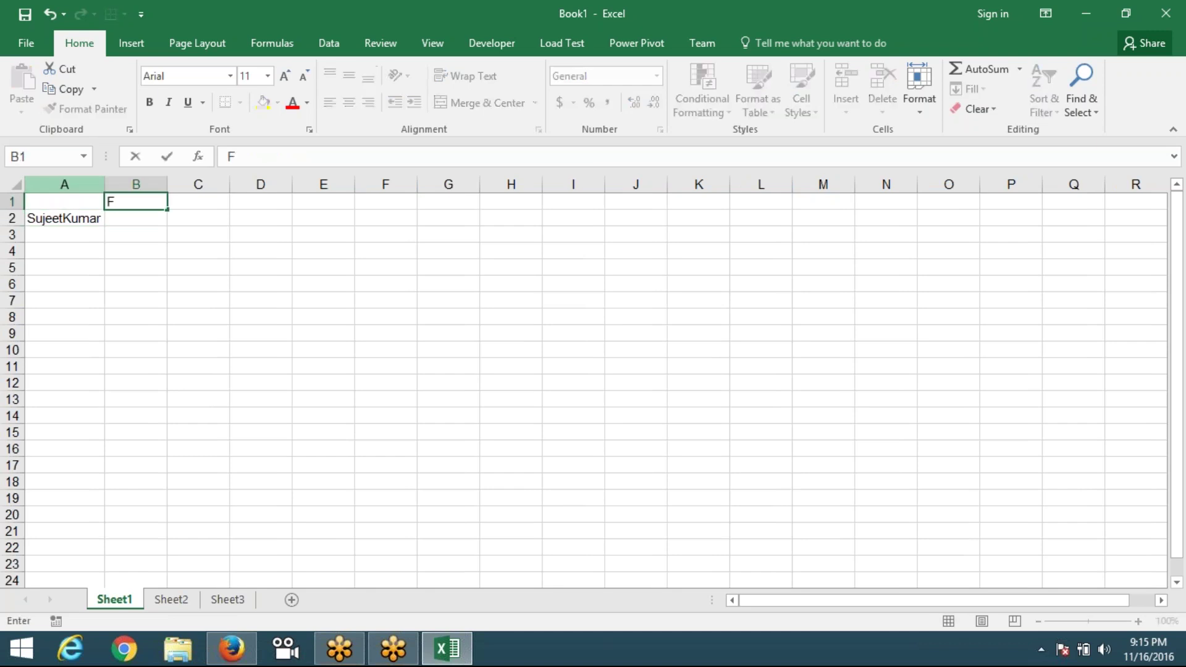
pyautogui.press('Tab')
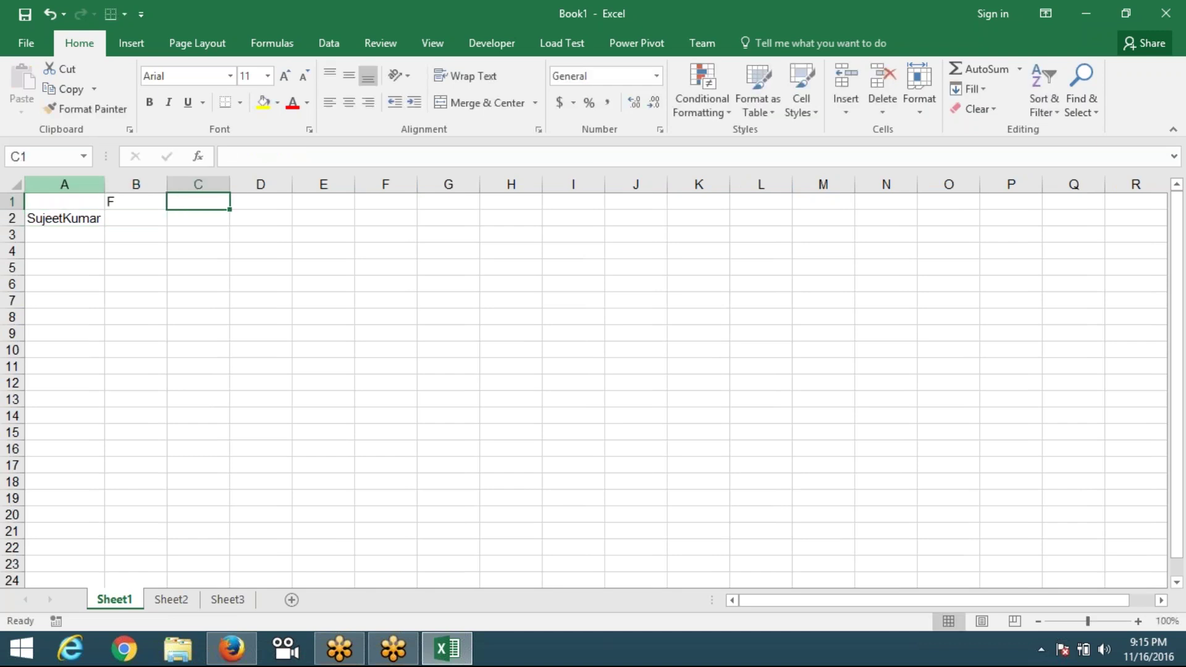
pyautogui.write('L')
pyautogui.press('Return')
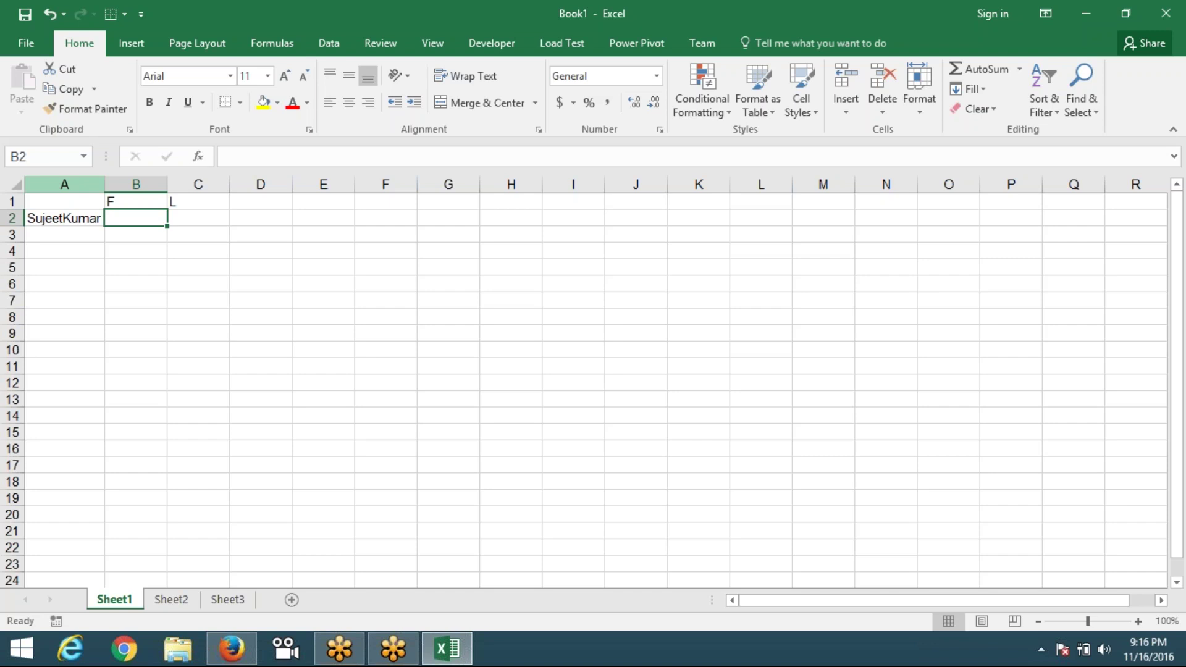
pyautogui.press('Left')
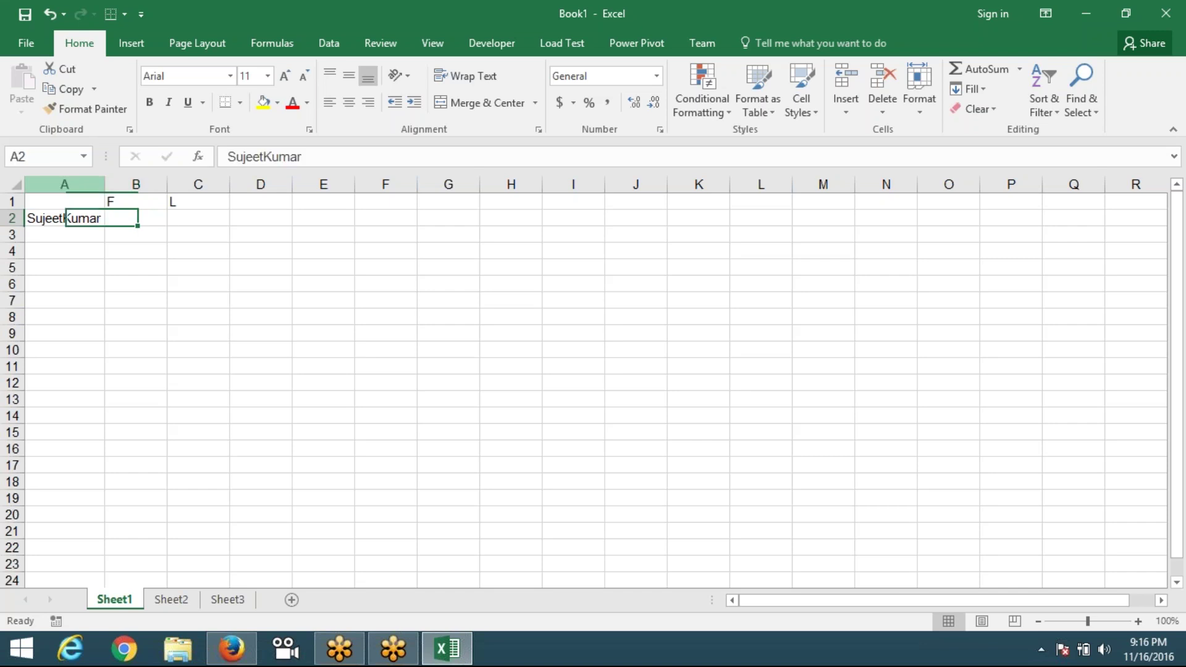
pyautogui.press('Right')
pyautogui.press('Right')
pyautogui.press('Left')
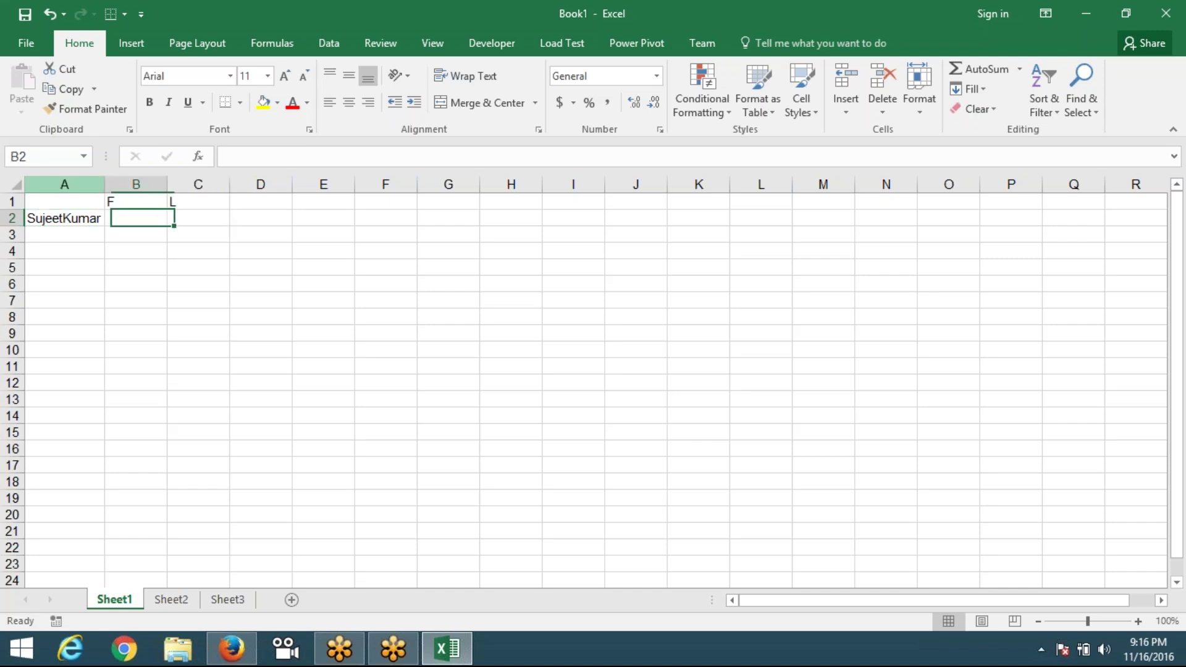
pyautogui.press('Left')
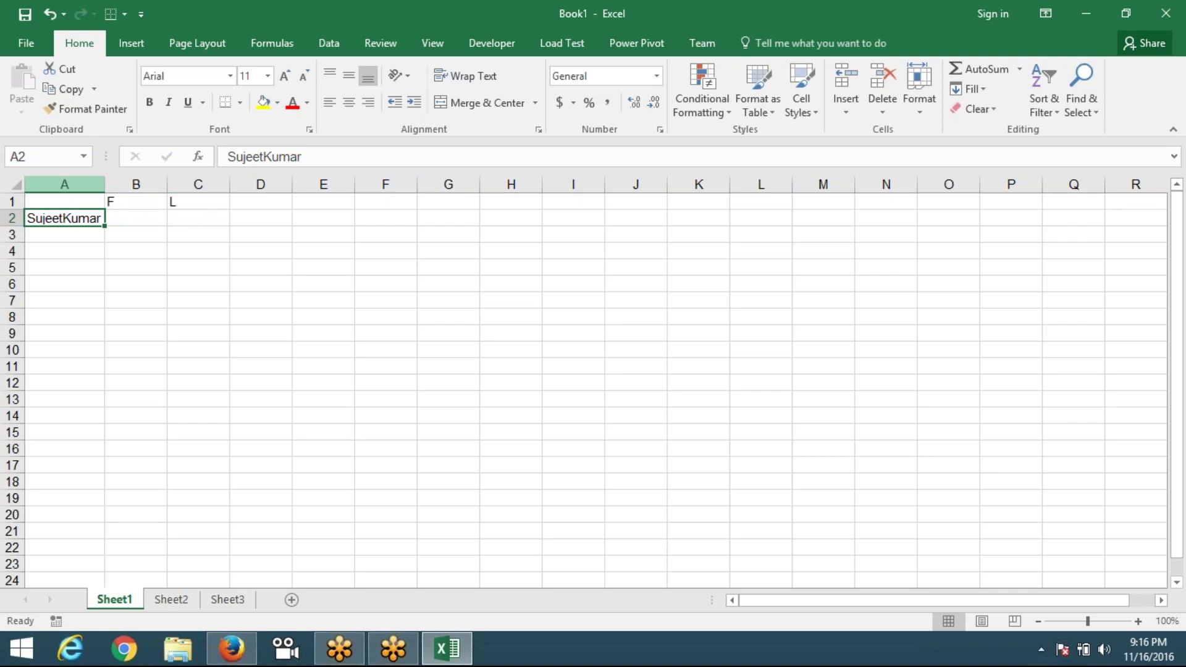
pyautogui.press('Right')
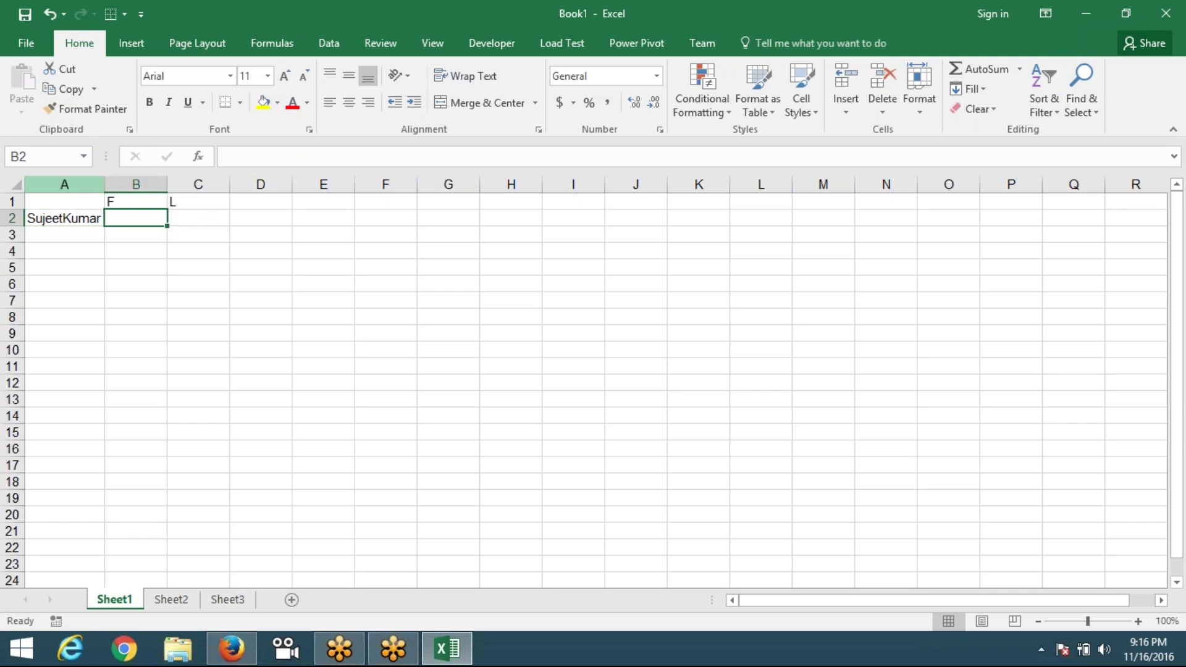
pyautogui.press('Left')
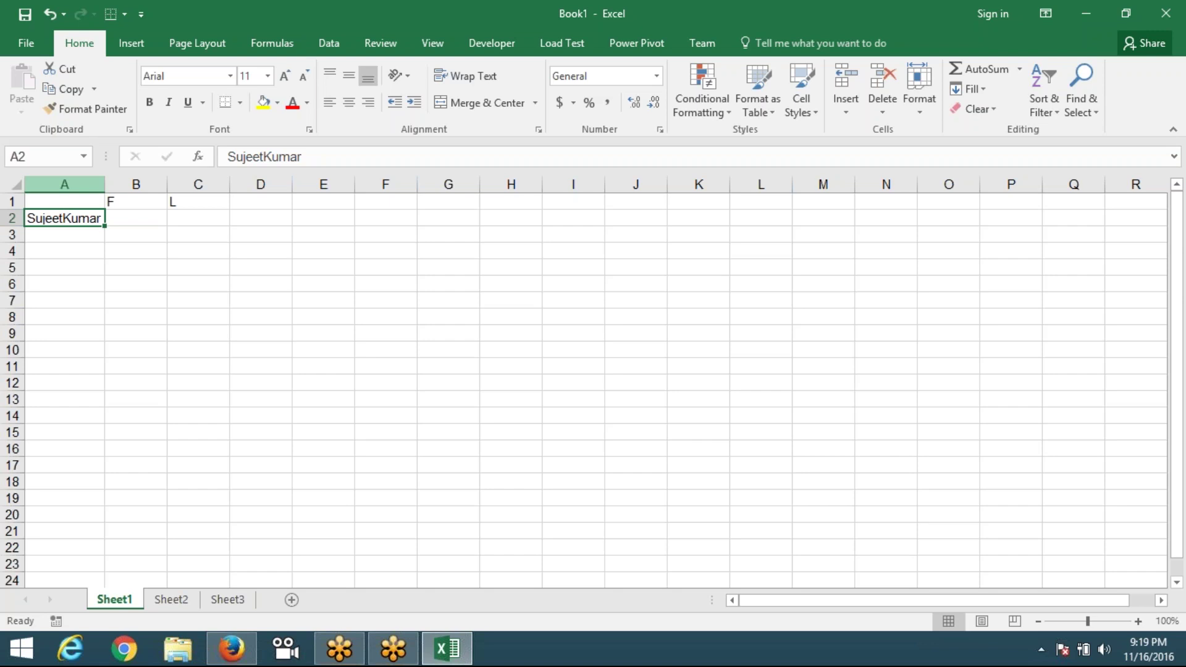
# - Open Visual Basic from the Developer tab, insert a blank Module1, and switch back with Alt+F11
pyautogui.click(503, 41)
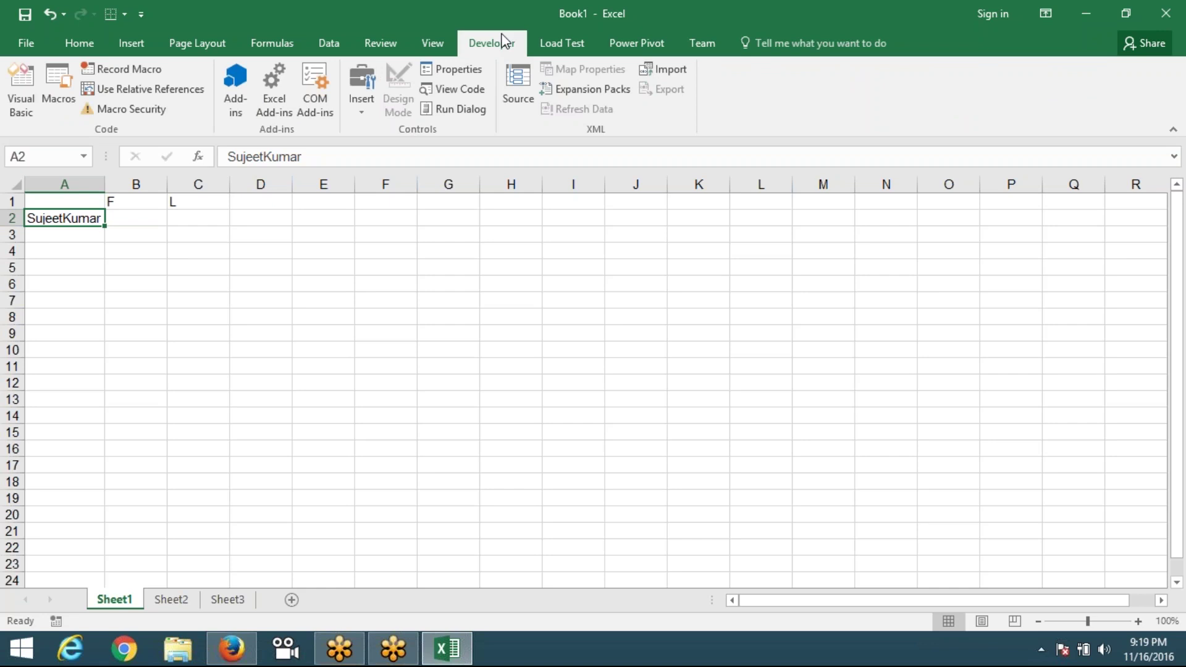
pyautogui.click(20, 90)
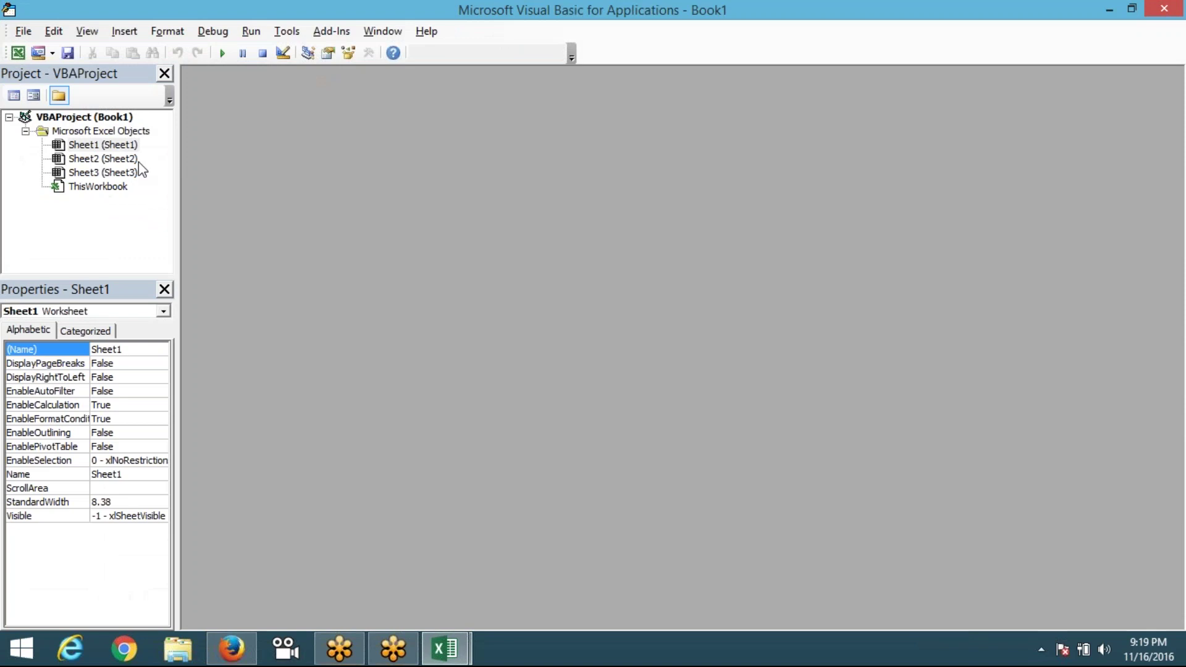
pyautogui.click(129, 36)
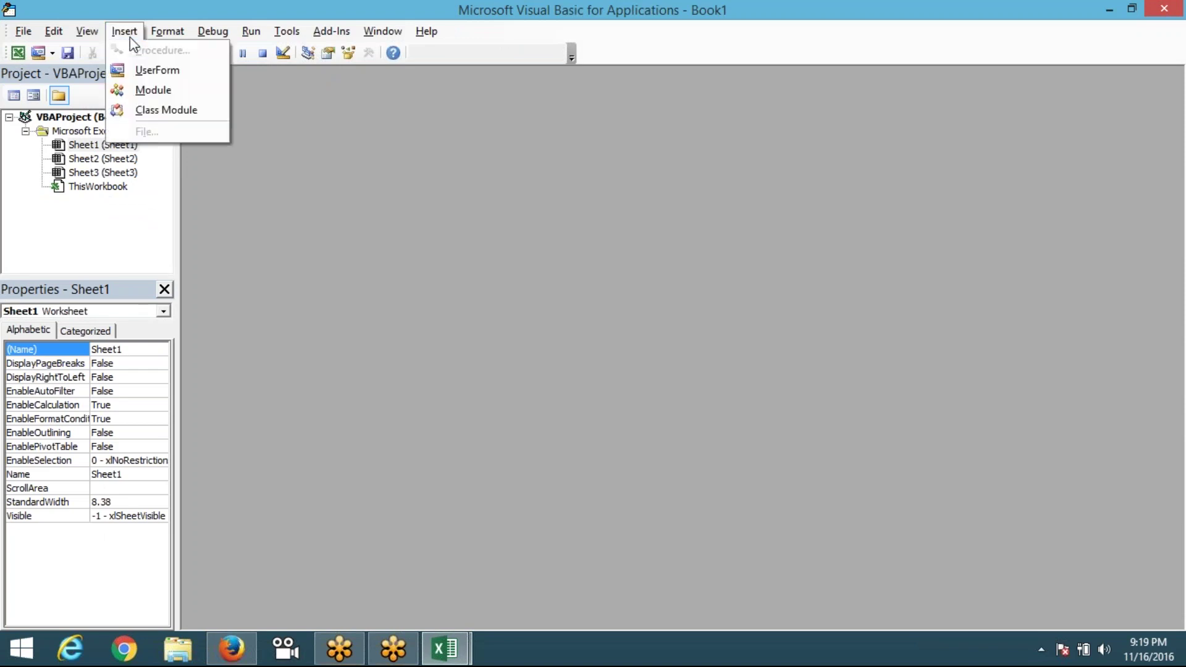
pyautogui.click(132, 93)
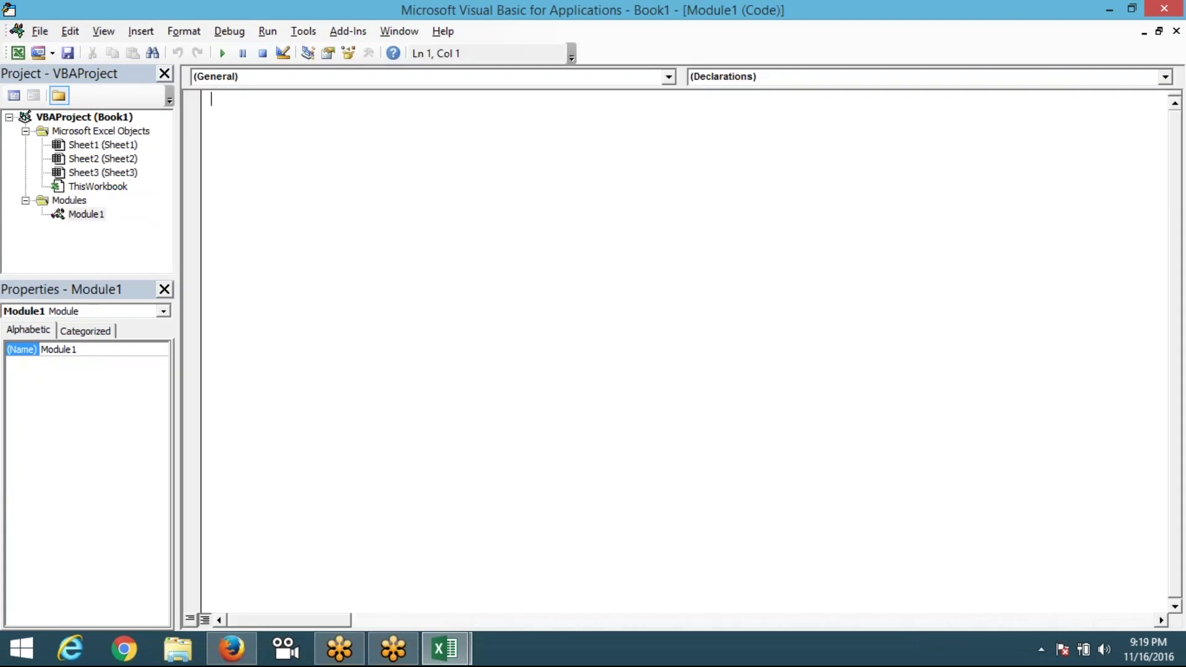
pyautogui.hotkey('alt', 'F11')
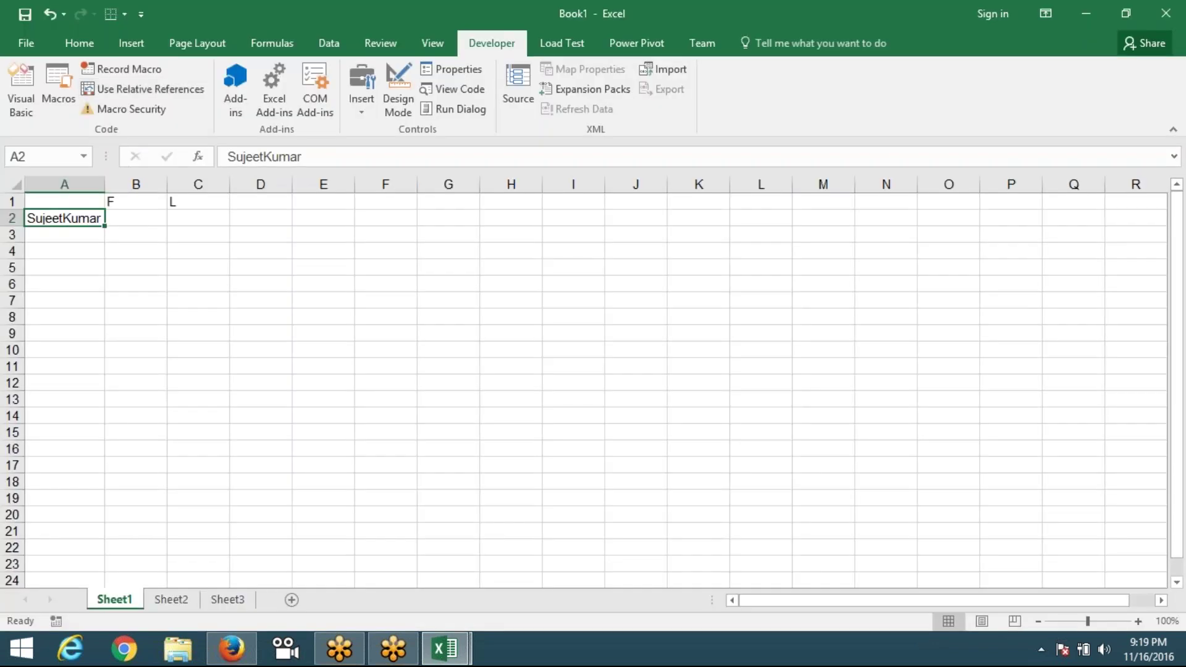
# - Clear the F and L headings from B1 and C1
pyautogui.click(153, 222)
pyautogui.click(198, 220)
pyautogui.click(255, 217)
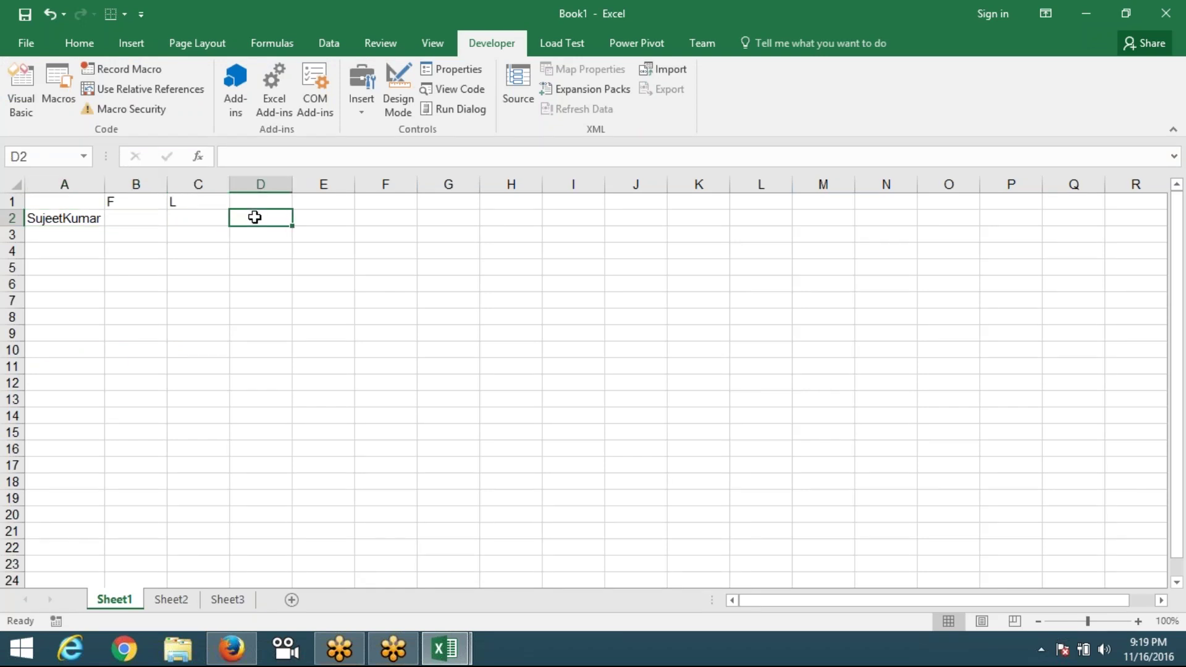
pyautogui.click(147, 217)
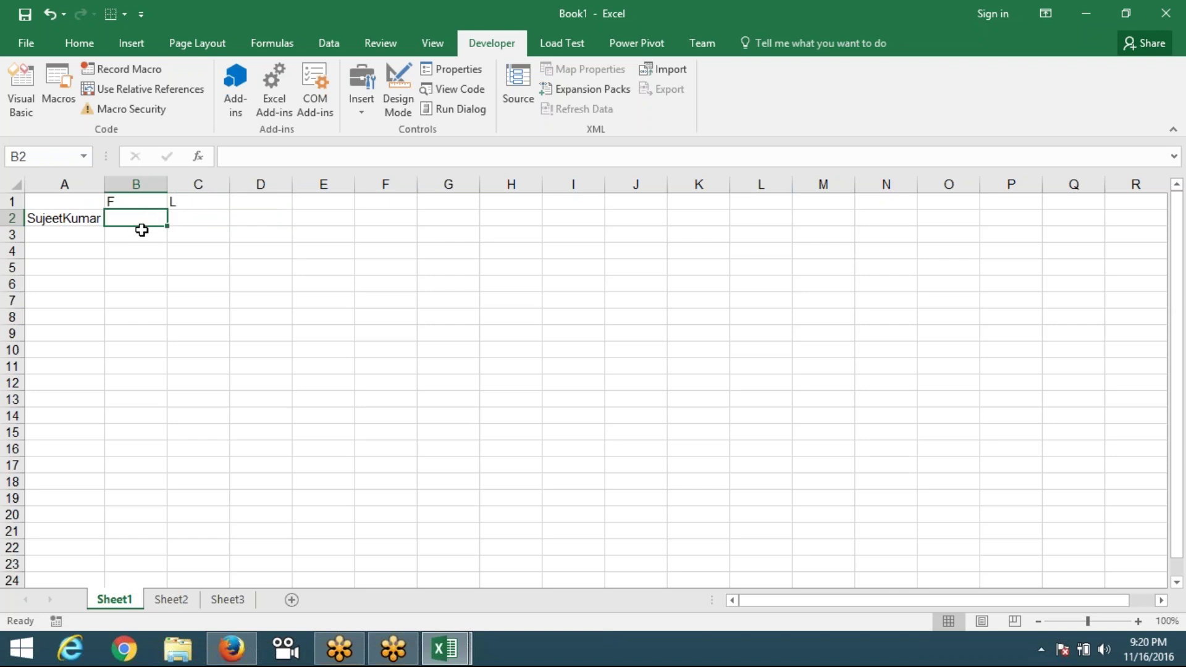
pyautogui.click(136, 201)
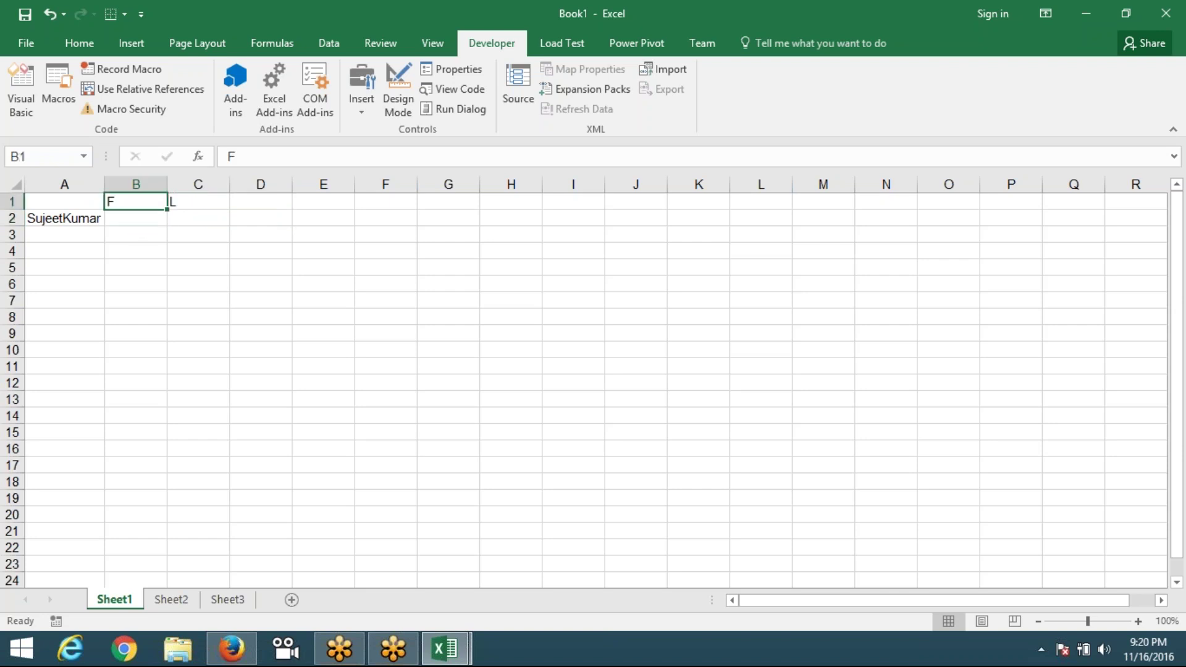
pyautogui.hotkey('shift', 'Right')
pyautogui.press('Delete')
pyautogui.press('Left')
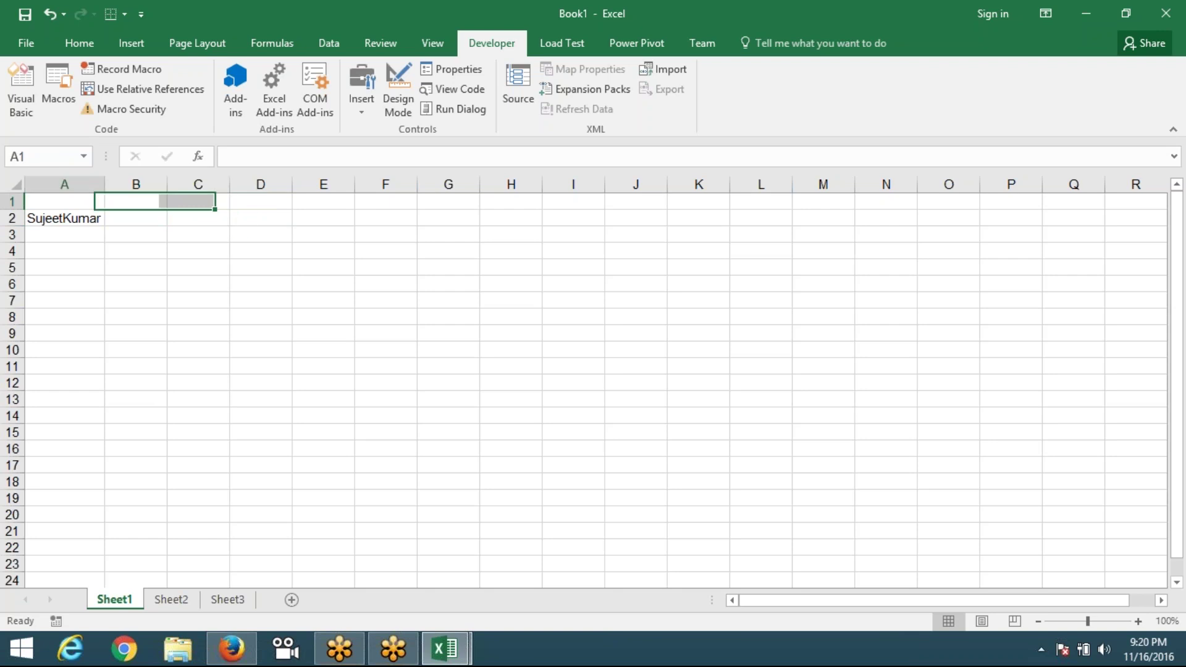
pyautogui.press('Right')
# - Enter the position numbers 1, 2, 3, 5, 6, 7, 8, 9, 10, 11 across row 1 from B1
pyautogui.write('1')
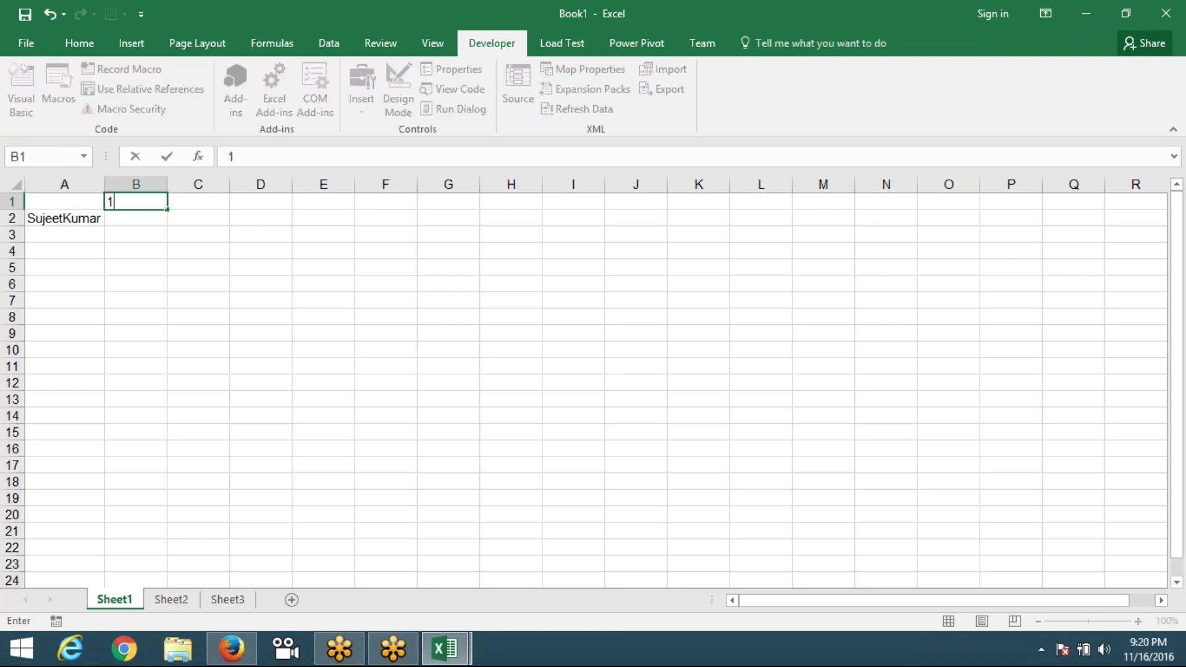
pyautogui.press('Tab')
pyautogui.write('2')
pyautogui.press('Tab')
pyautogui.write('3')
pyautogui.press('Tab')
pyautogui.write('5')
pyautogui.press('Tab')
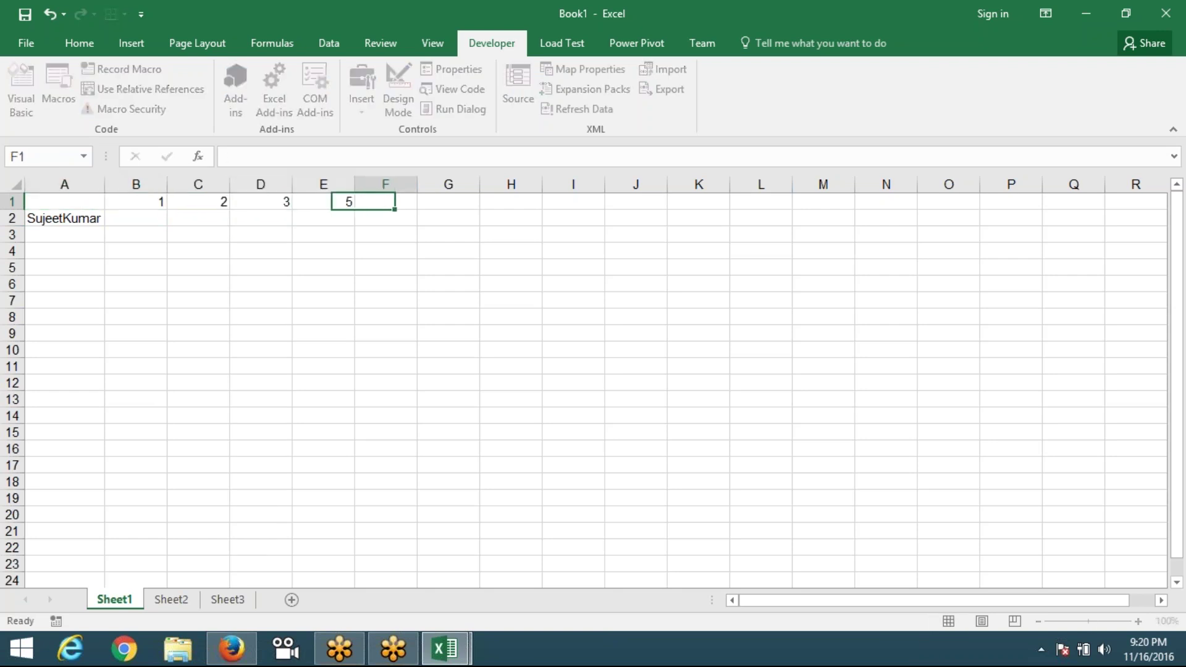
pyautogui.write('6')
pyautogui.press('Tab')
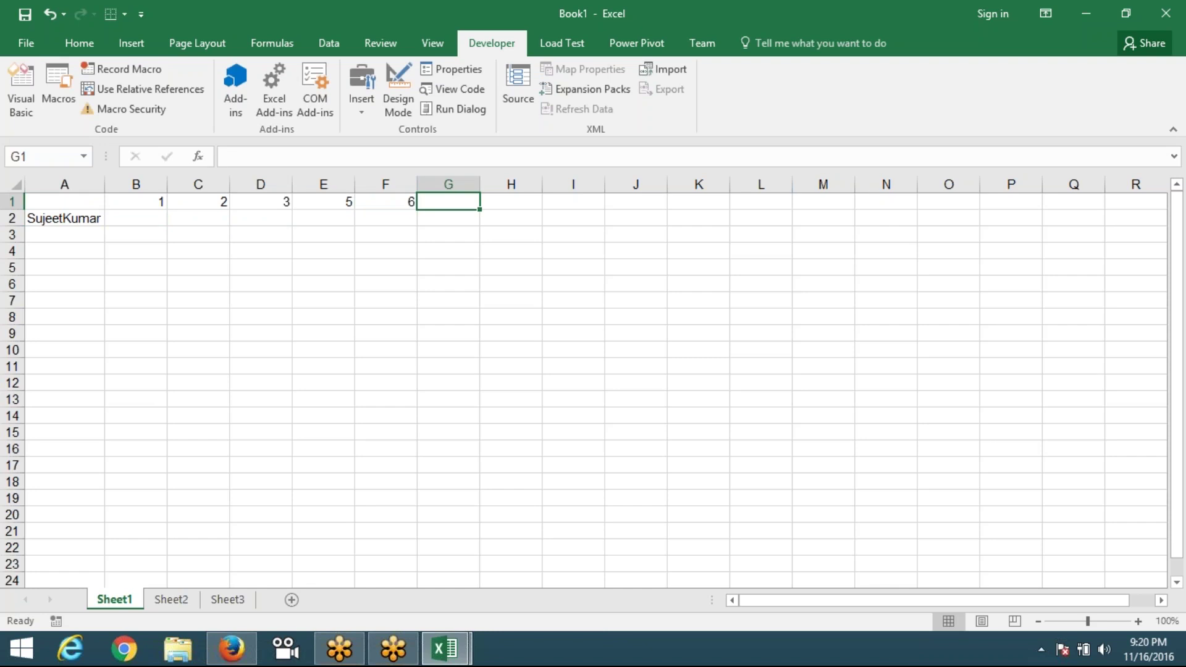
pyautogui.write('7')
pyautogui.press('Tab')
pyautogui.write('8')
pyautogui.press('Tab')
pyautogui.write('9')
pyautogui.press('Tab')
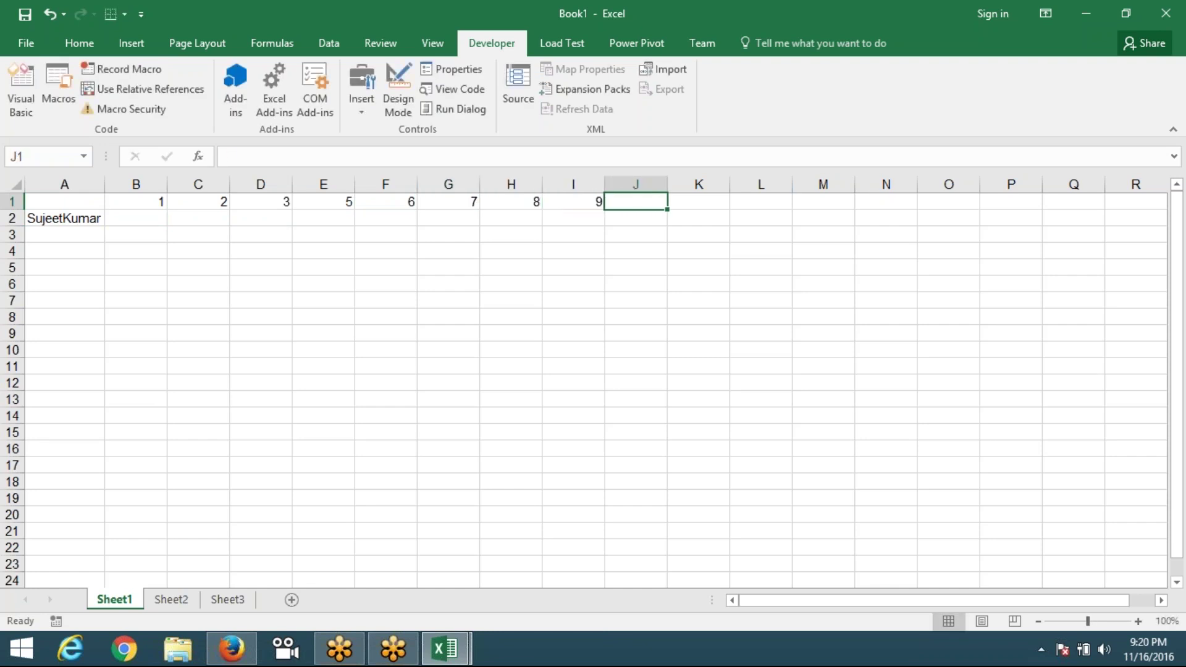
pyautogui.write('10')
pyautogui.press('Tab')
pyautogui.write('11')
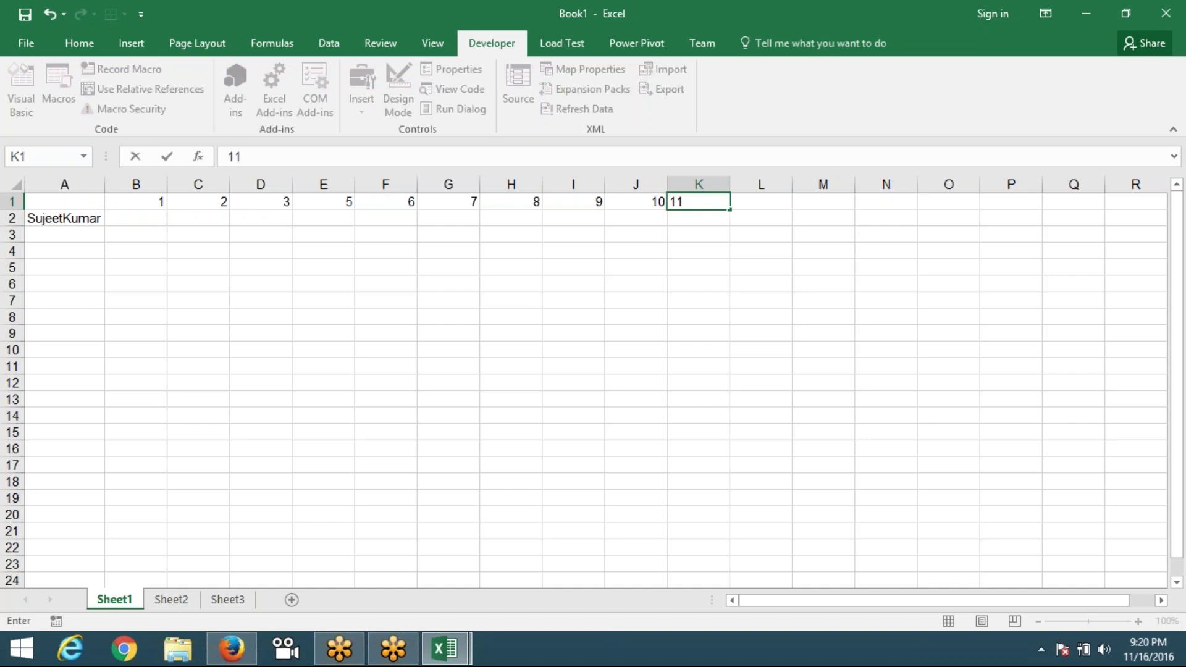
pyautogui.click(149, 236)
# - Insert a blank column at D and enter 4 in D1
pyautogui.click(173, 219)
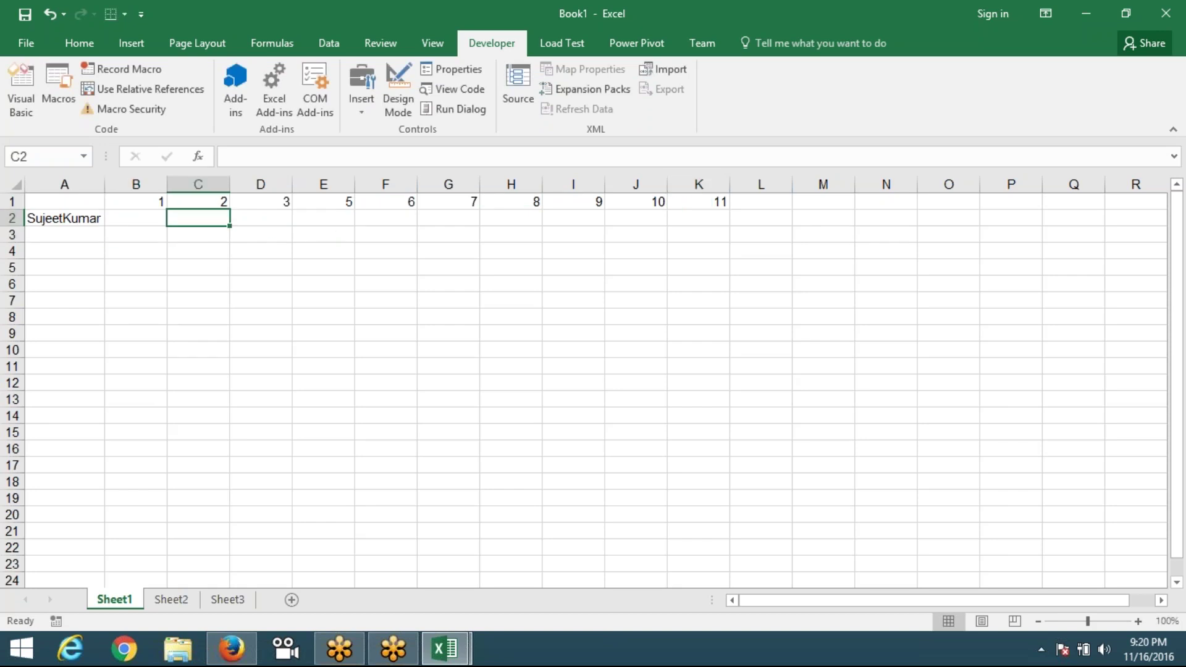
pyautogui.press('Left')
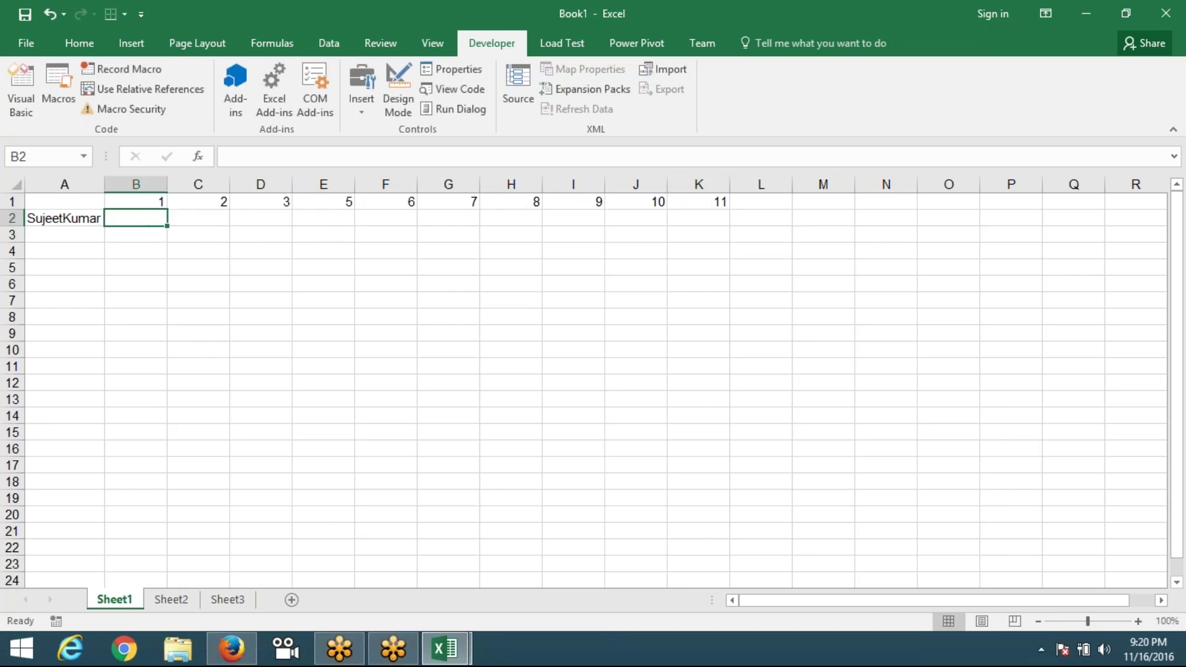
pyautogui.moveTo(136, 202); pyautogui.dragTo(698, 201)
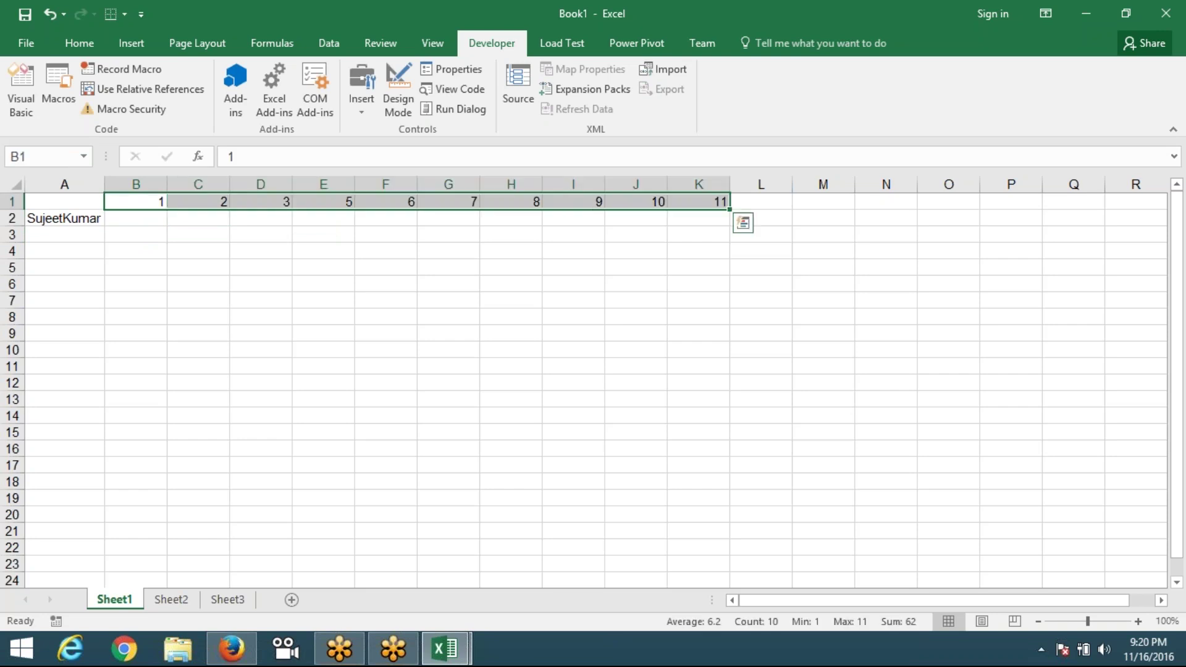
pyautogui.press('Right')
pyautogui.press('Right')
pyautogui.hotkey('ctrl', 'space')
pyautogui.hotkey('ctrl', 'shift', '+')
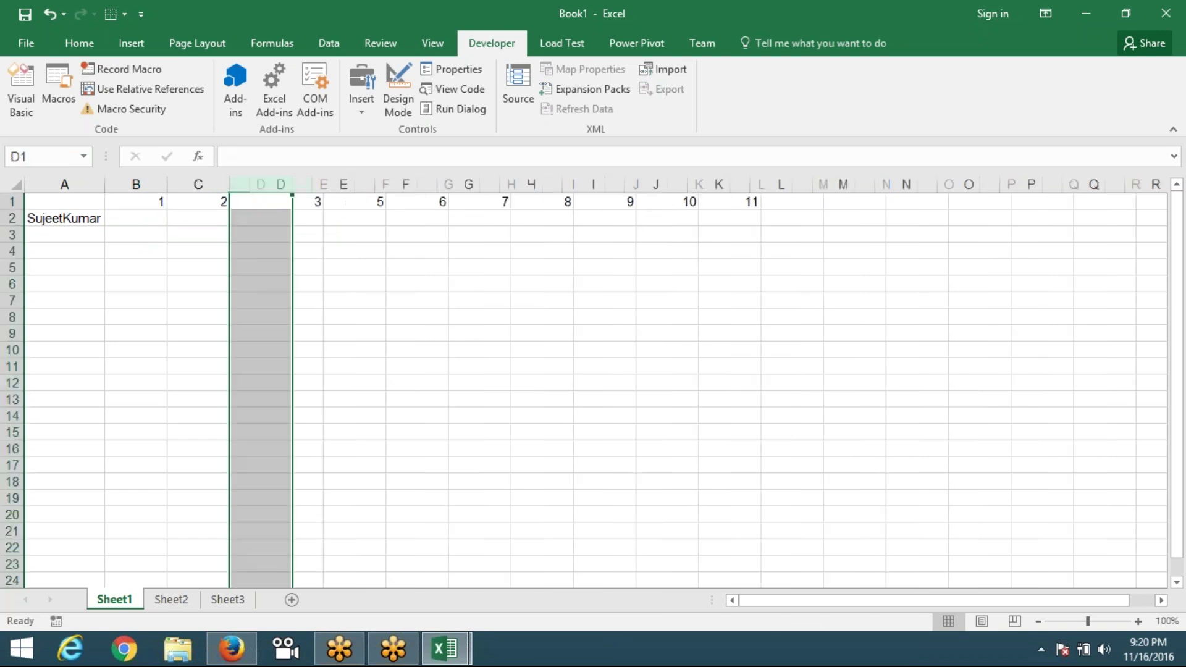
pyautogui.click(261, 201)
pyautogui.write('4')
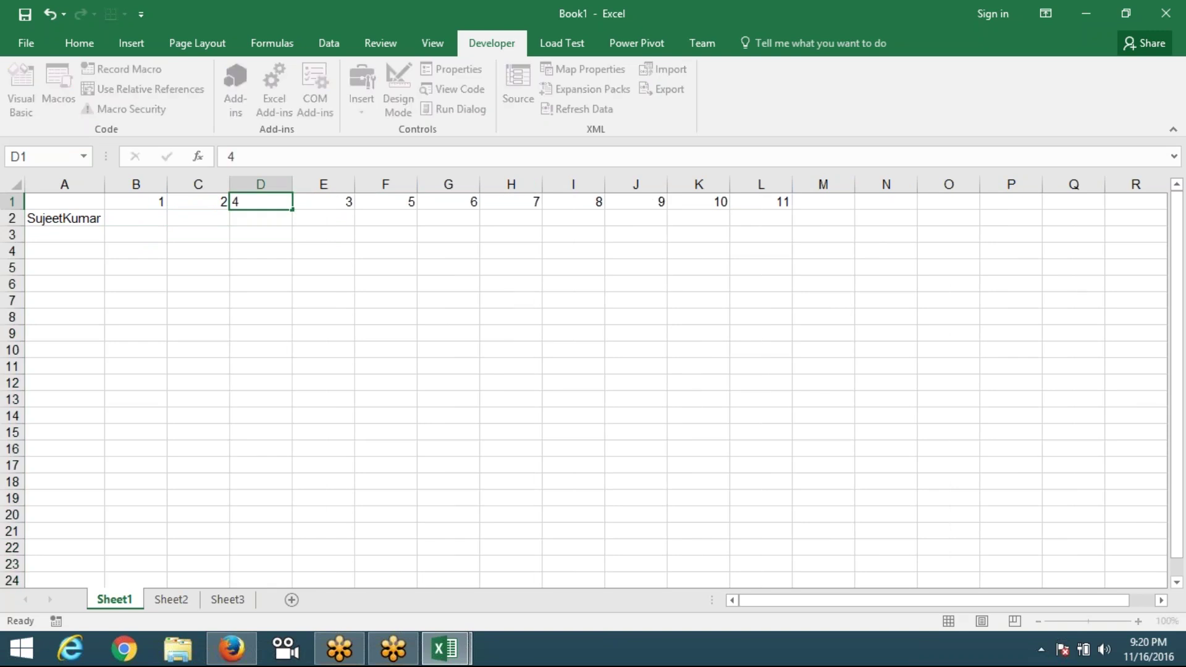
pyautogui.press('Left')
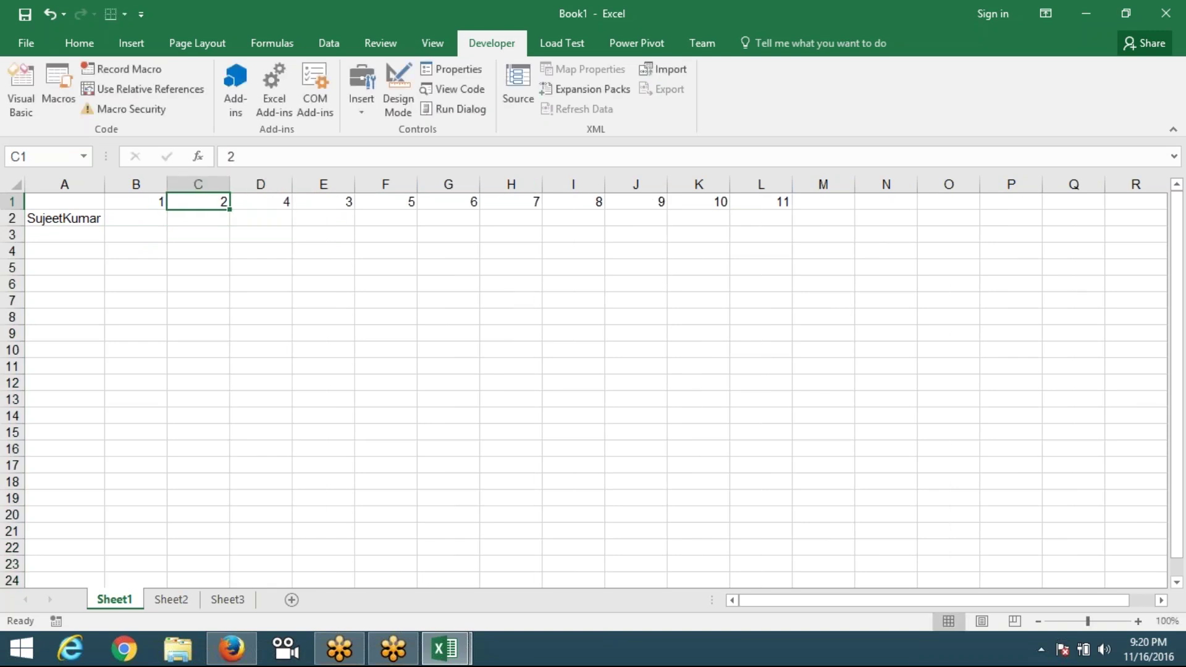
# - Correct D1 to 3 and E1 to 4 so B1:L1 reads 1 through 11
pyautogui.press('Left')
pyautogui.press('Right')
pyautogui.press('Right')
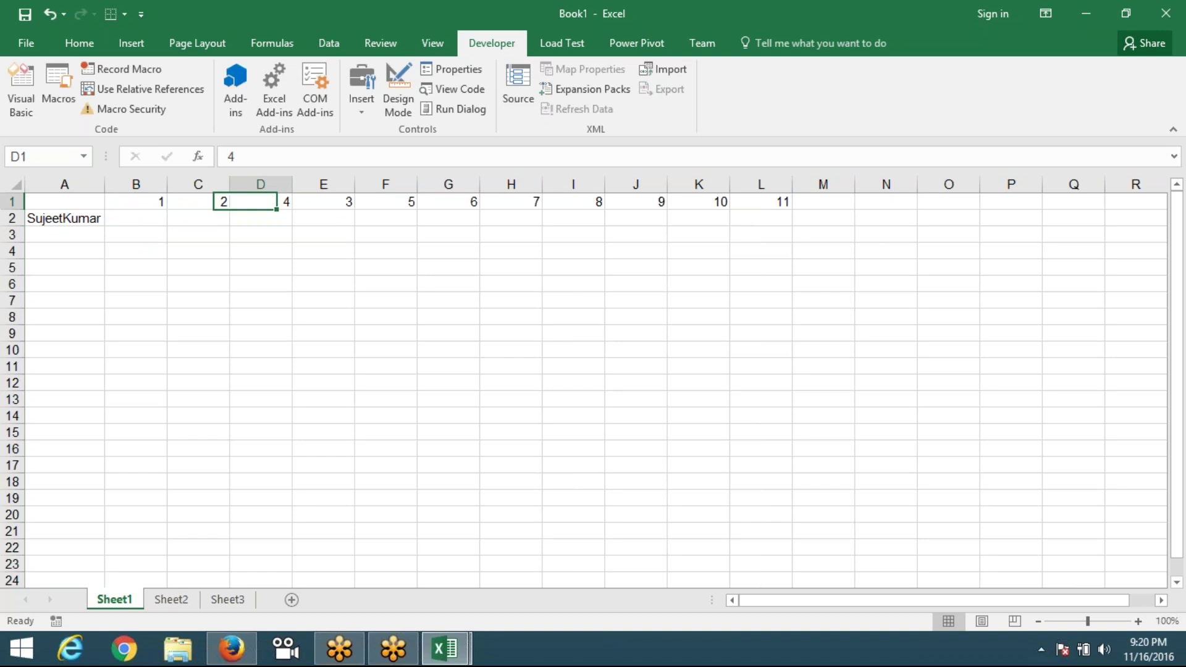
pyautogui.press('Right')
pyautogui.press('Left')
pyautogui.write('3')
pyautogui.press('Right')
pyautogui.write('4')
pyautogui.press('Return')
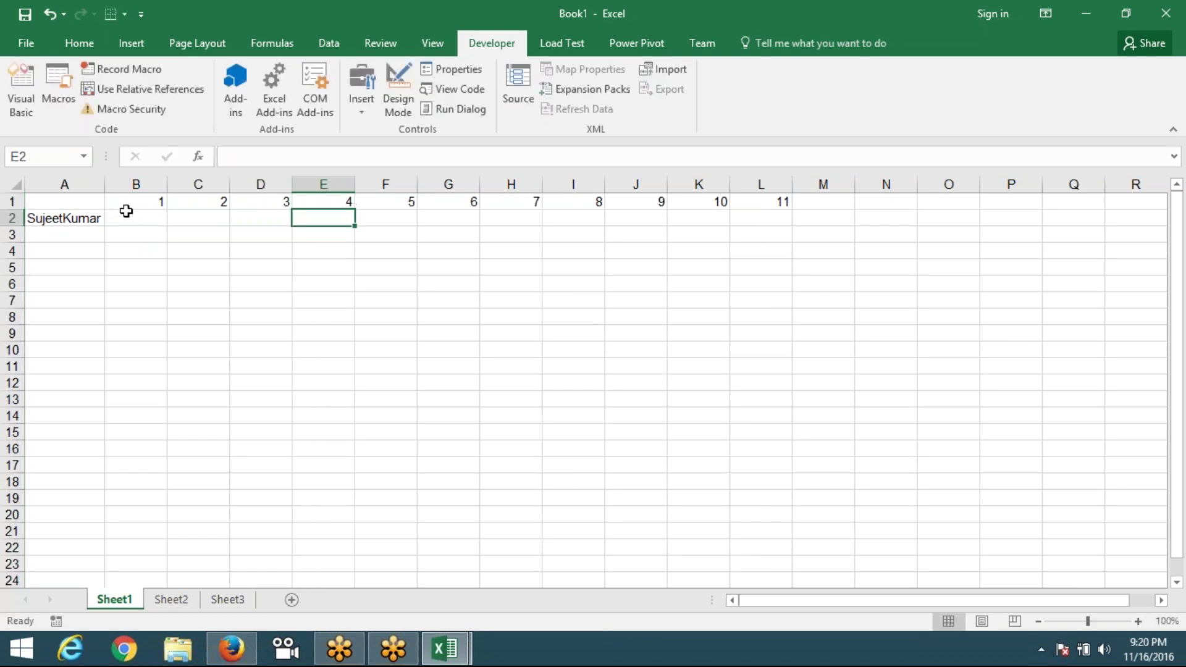
# - Enter =MID(A2,B1,1) in B2, correcting the character count from 0 to 1
pyautogui.doubleClick(137, 221)
pyautogui.write('=')
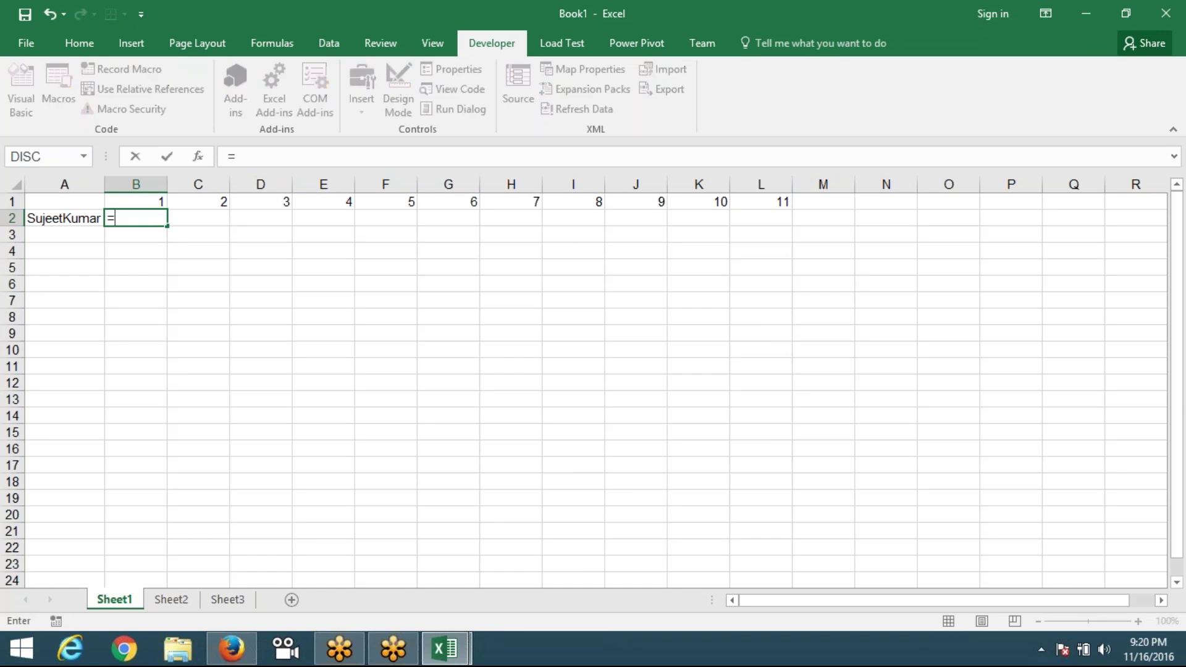
pyautogui.write('mid')
pyautogui.press('Tab')
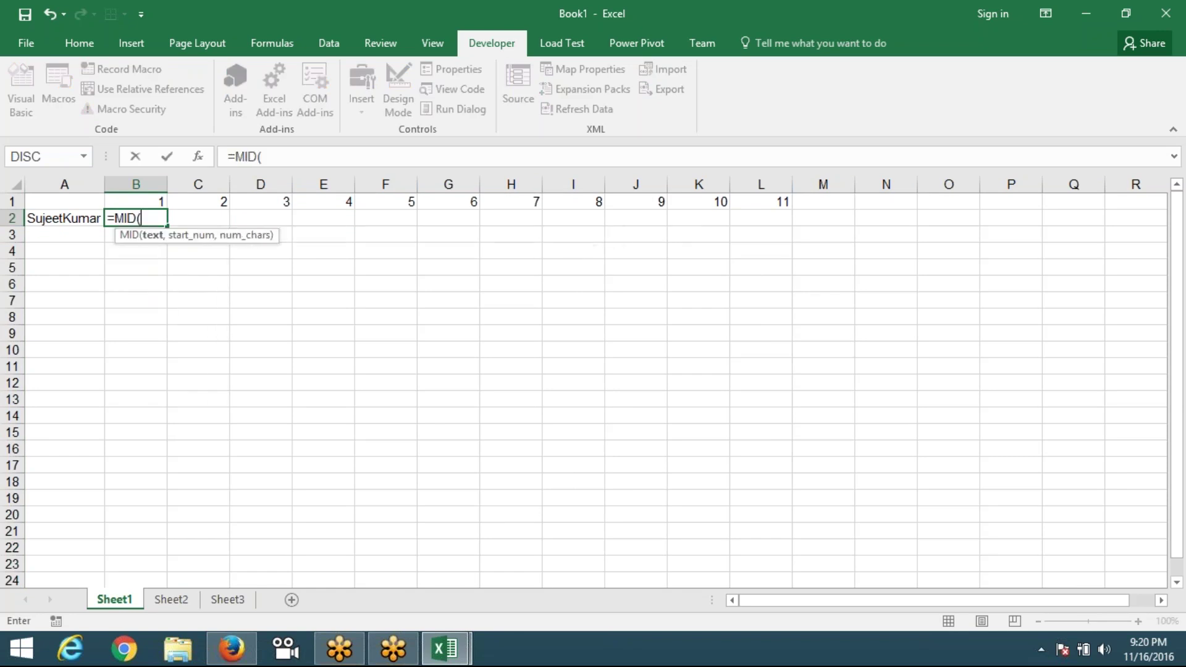
pyautogui.click(64, 218)
pyautogui.write(',')
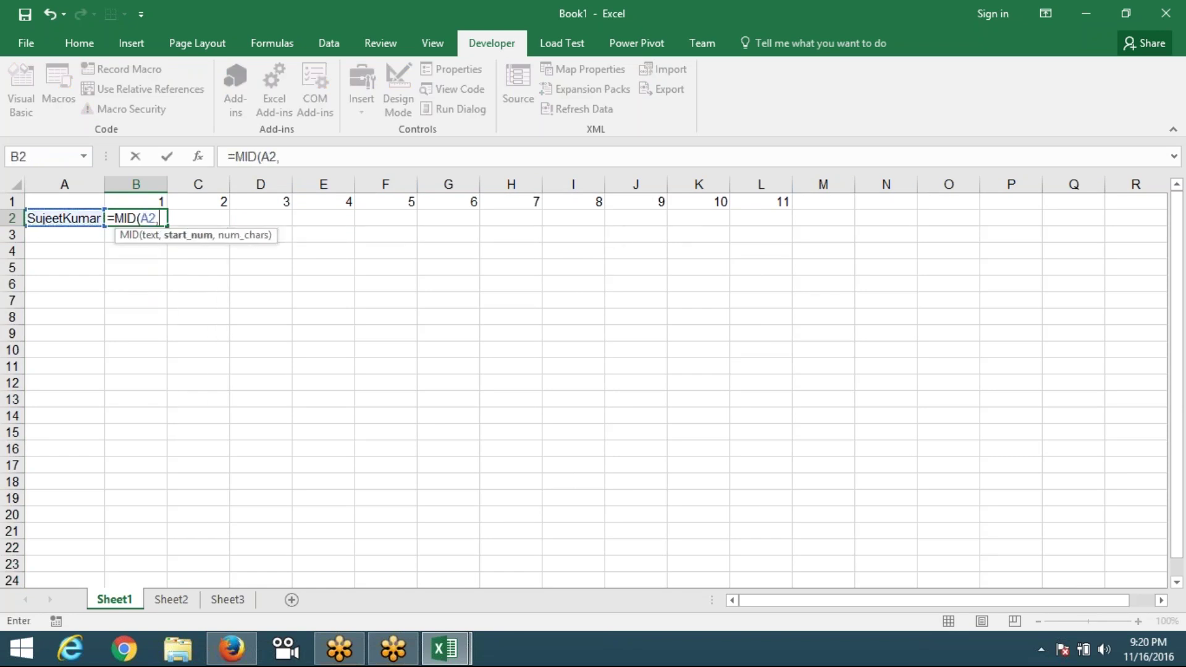
pyautogui.click(156, 201)
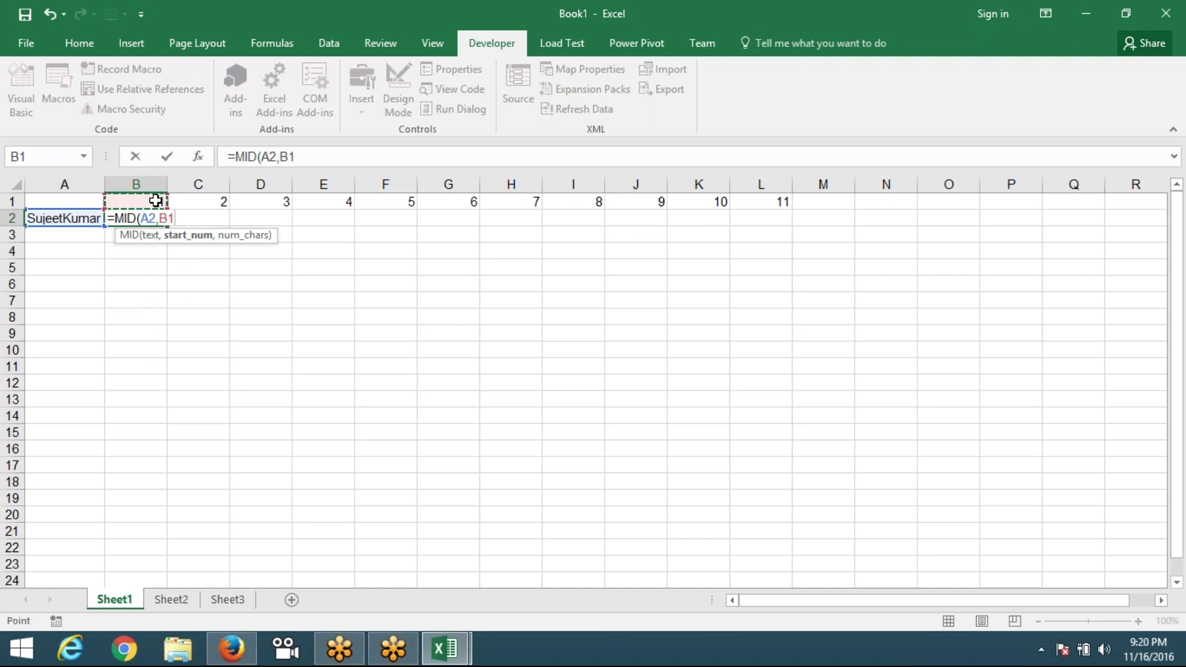
pyautogui.write(',')
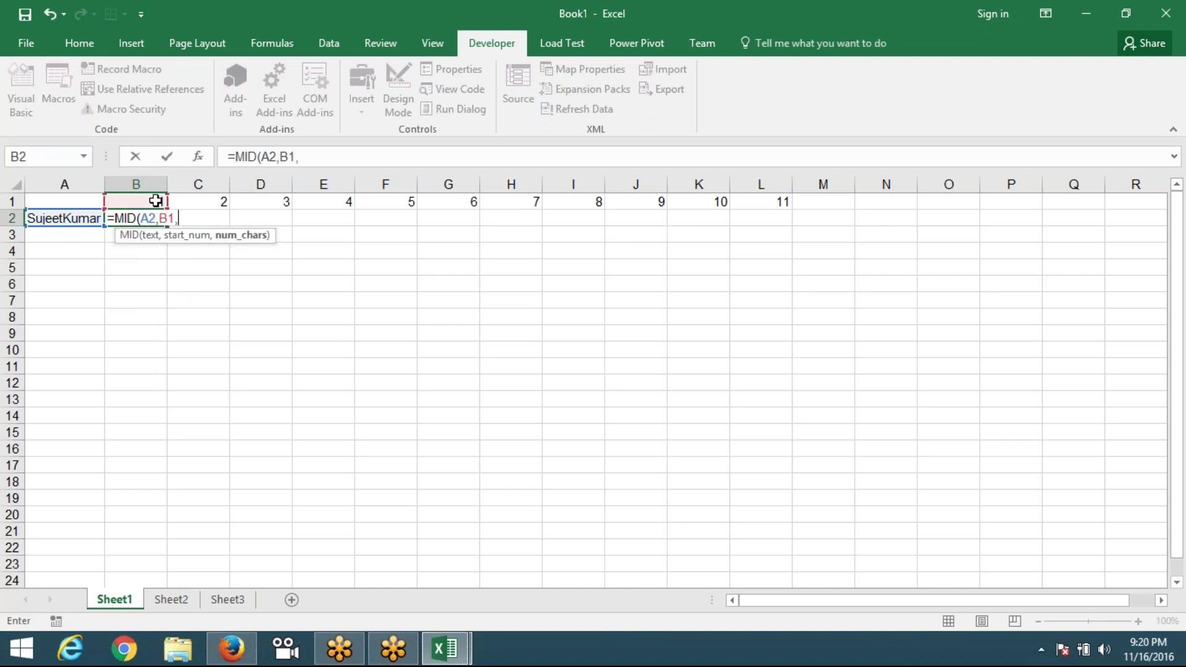
pyautogui.write('0')
pyautogui.press('Return')
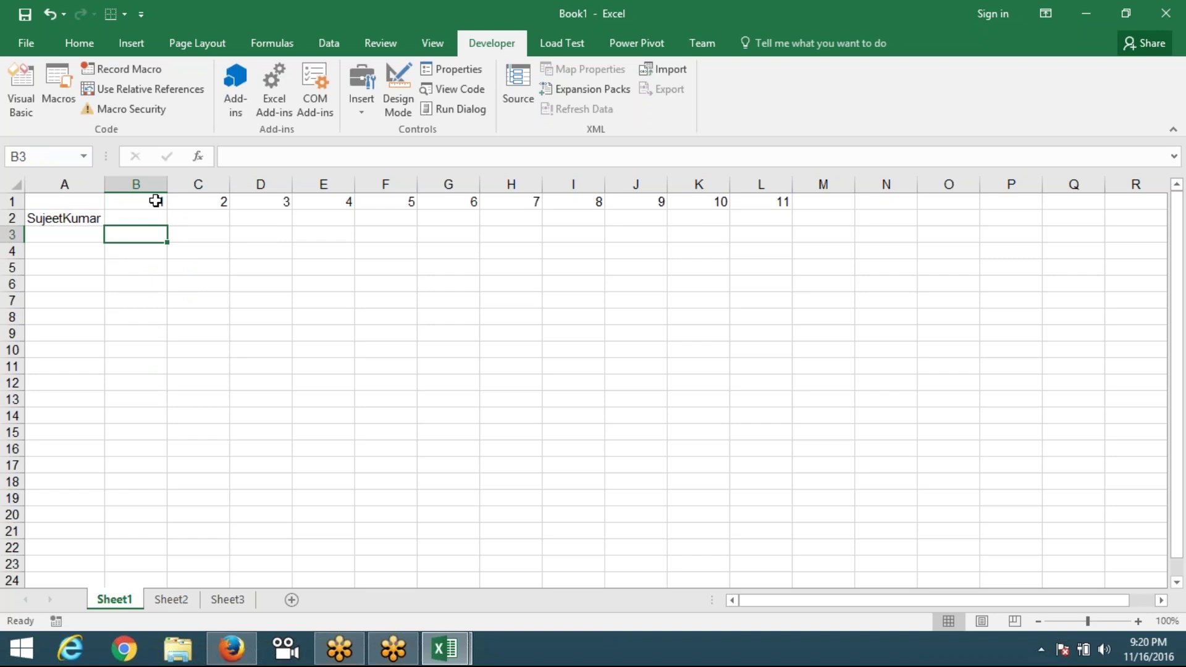
pyautogui.press('Up')
pyautogui.click(302, 157)
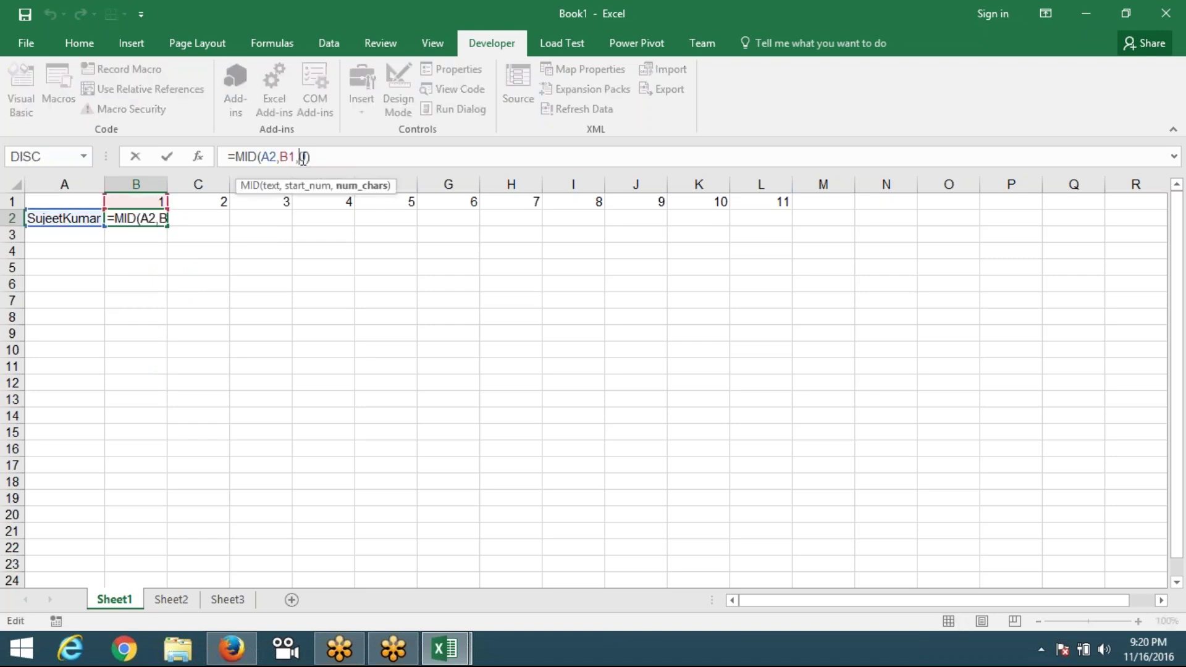
pyautogui.press('BackSpace')
pyautogui.write('1')
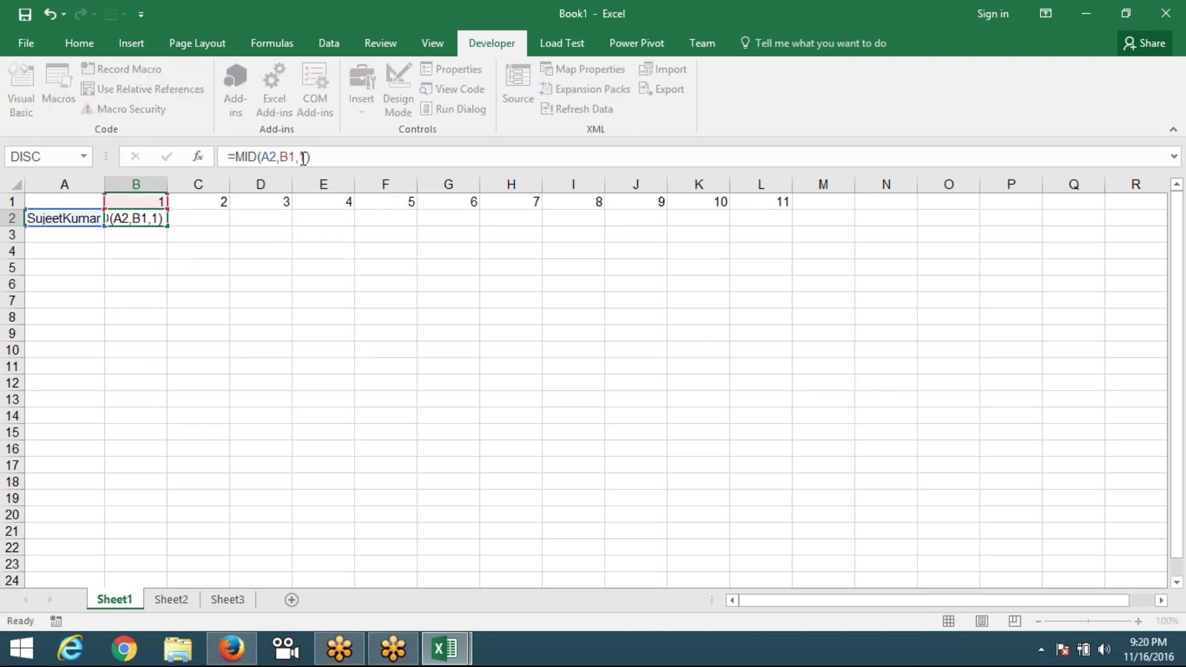
pyautogui.press('Return')
# - Lock the column reference so B2 reads =MID($A2,B1,1)
pyautogui.press('Up')
pyautogui.hotkey('shift', 'Right')
pyautogui.hotkey('shift', 'Right')
pyautogui.hotkey('shift', 'Right')
pyautogui.hotkey('shift', 'Right')
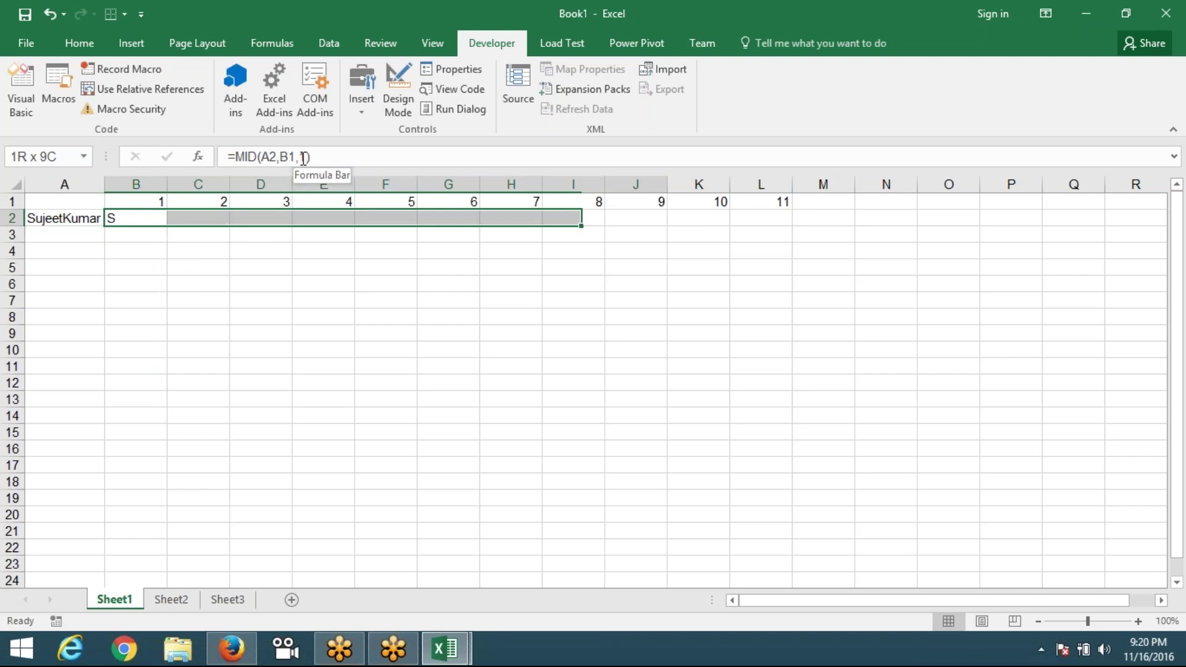
pyautogui.hotkey('shift', 'Right')
pyautogui.hotkey('shift', 'Right')
pyautogui.hotkey('shift', 'Right')
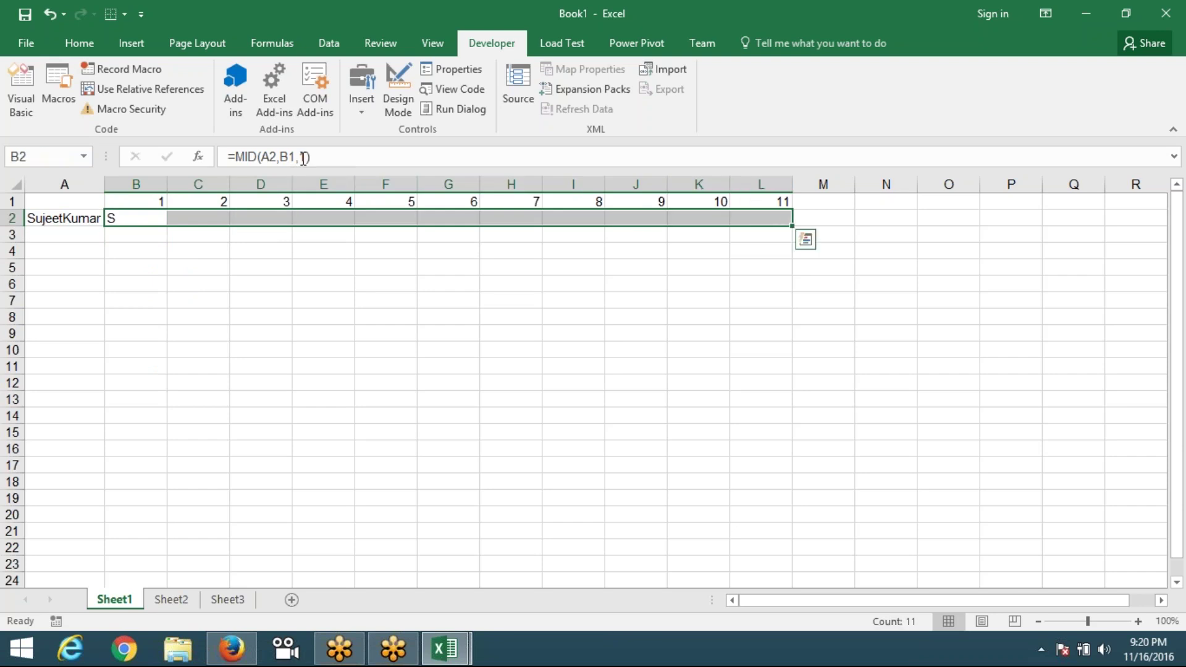
pyautogui.press('Left')
pyautogui.press('Right')
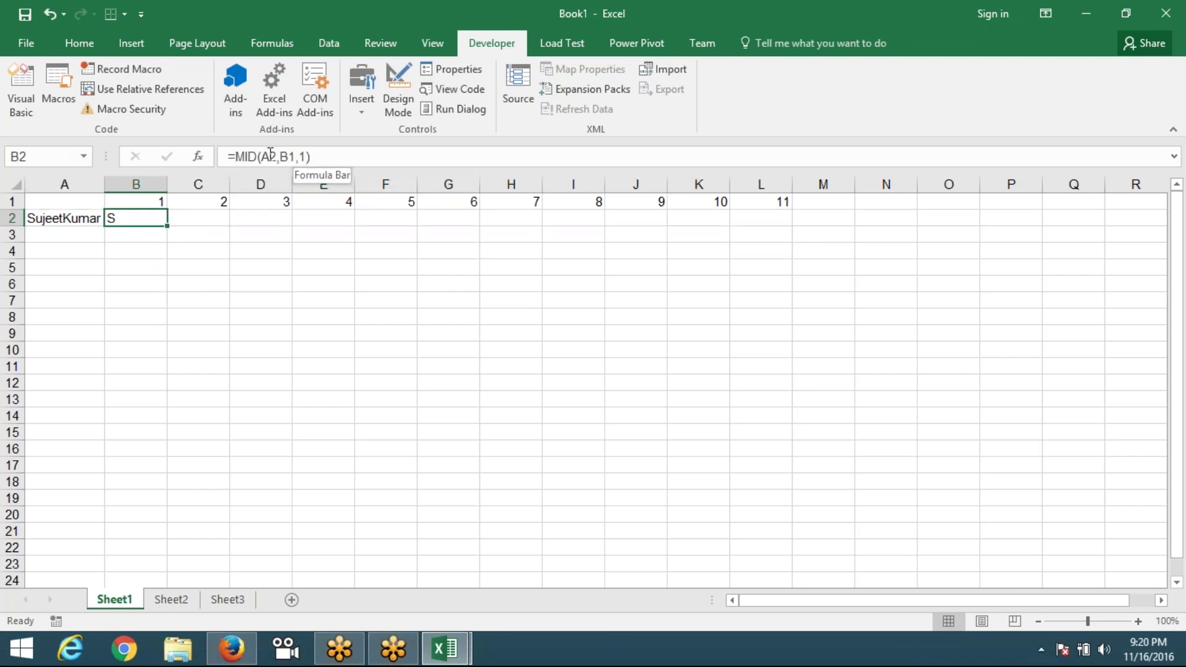
pyautogui.click(263, 156)
pyautogui.write('$')
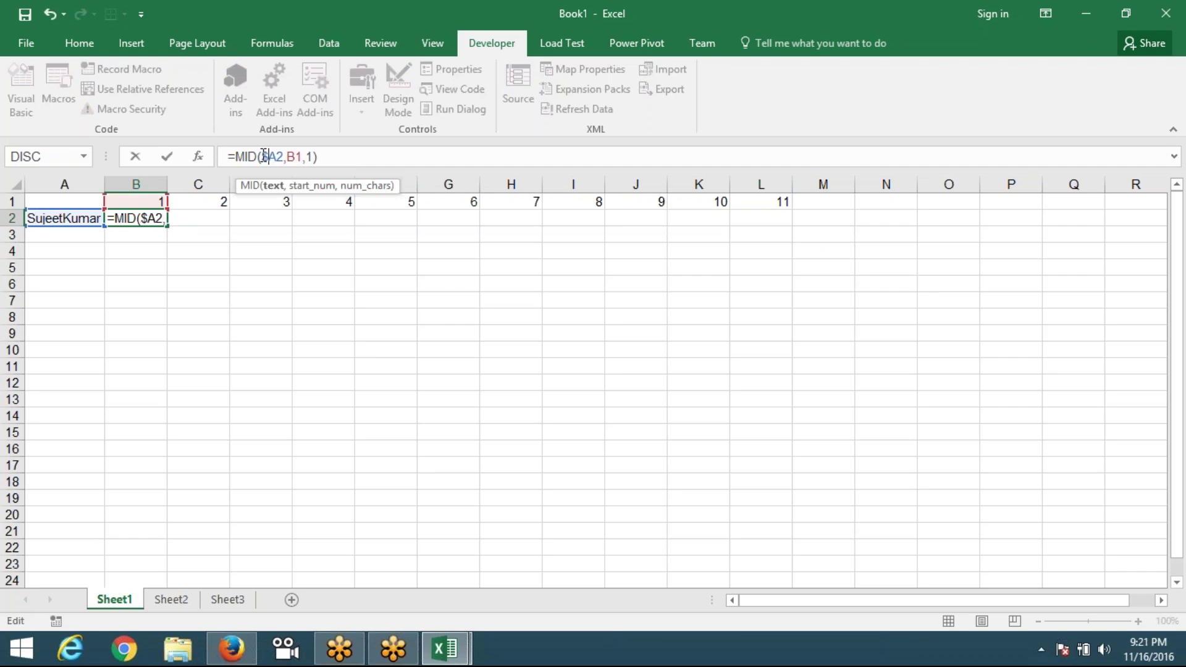
pyautogui.hotkey('ctrl', 'Return')
# - Fill the MID formula right across B2:L2 with Ctrl+R to split the name into letters
pyautogui.hotkey('shift', 'Right')
pyautogui.hotkey('ctrl', 'r')
pyautogui.hotkey('shift', 'Right')
pyautogui.hotkey('shift', 'Right')
pyautogui.hotkey('shift', 'Right')
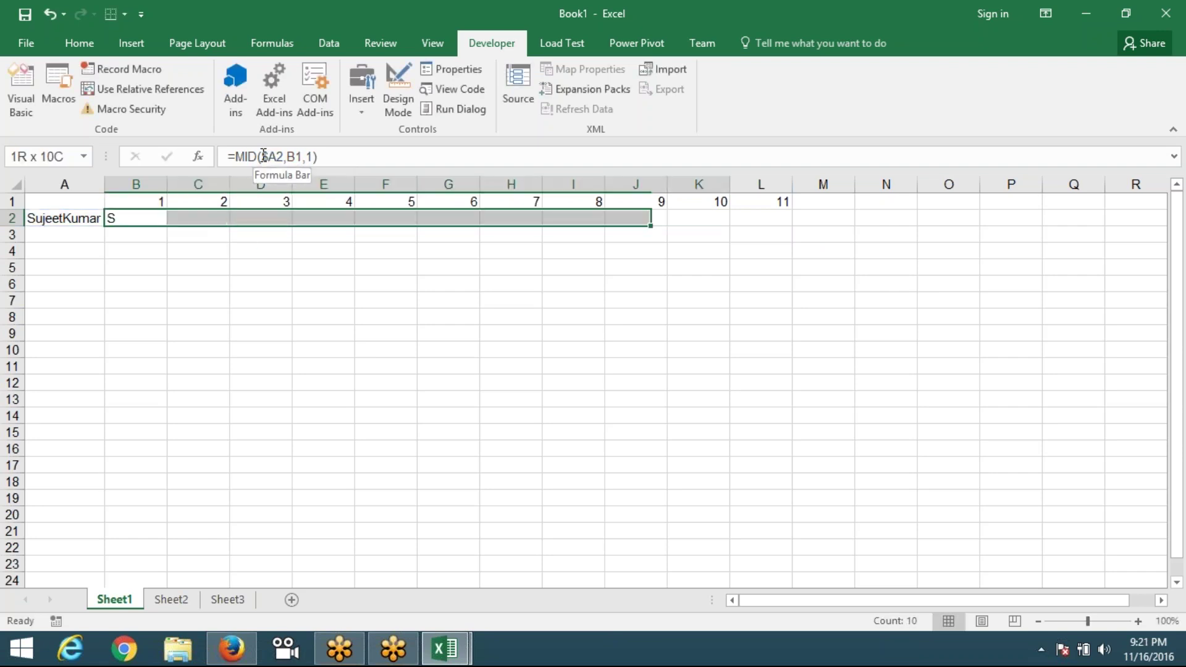
pyautogui.hotkey('shift', 'Right')
pyautogui.hotkey('shift', 'Right')
pyautogui.hotkey('shift', 'Right')
pyautogui.hotkey('shift', 'Left')
pyautogui.hotkey('shift', 'Left')
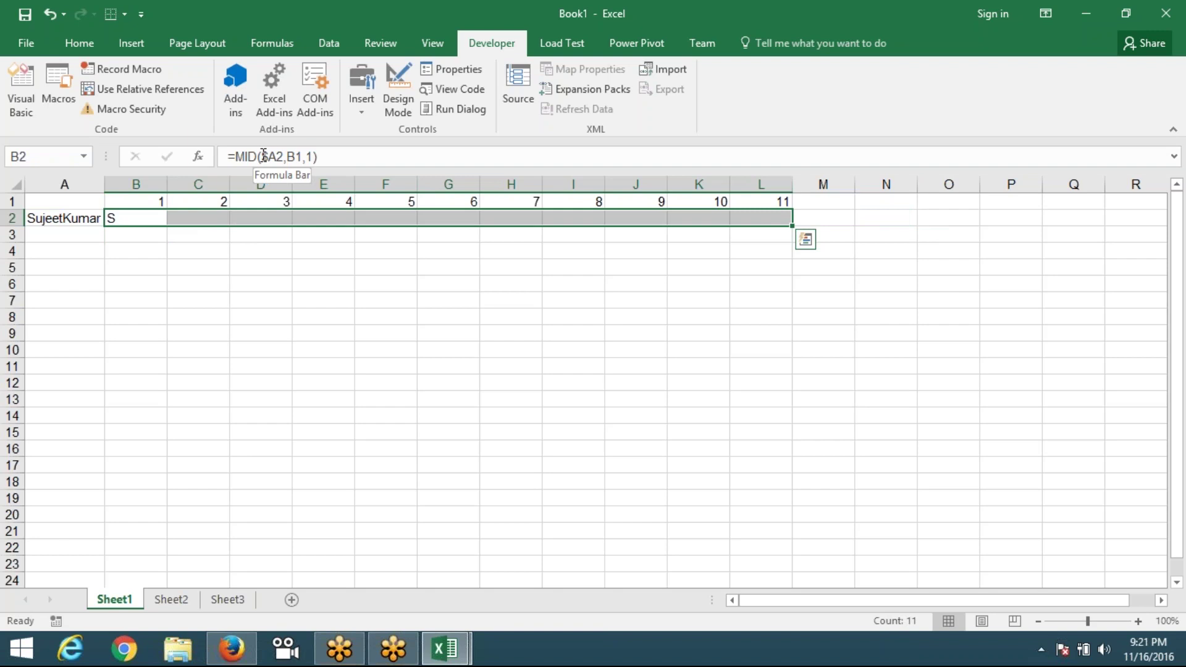
pyautogui.hotkey('ctrl', 'r')
pyautogui.press('Down')
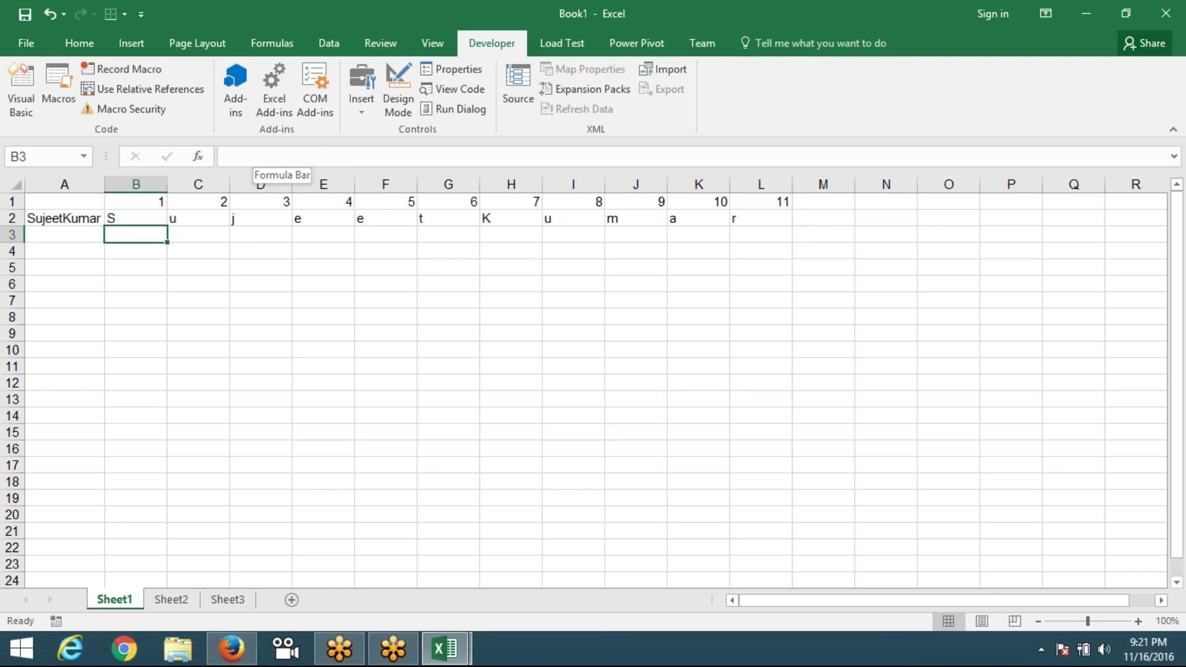
pyautogui.write('=')
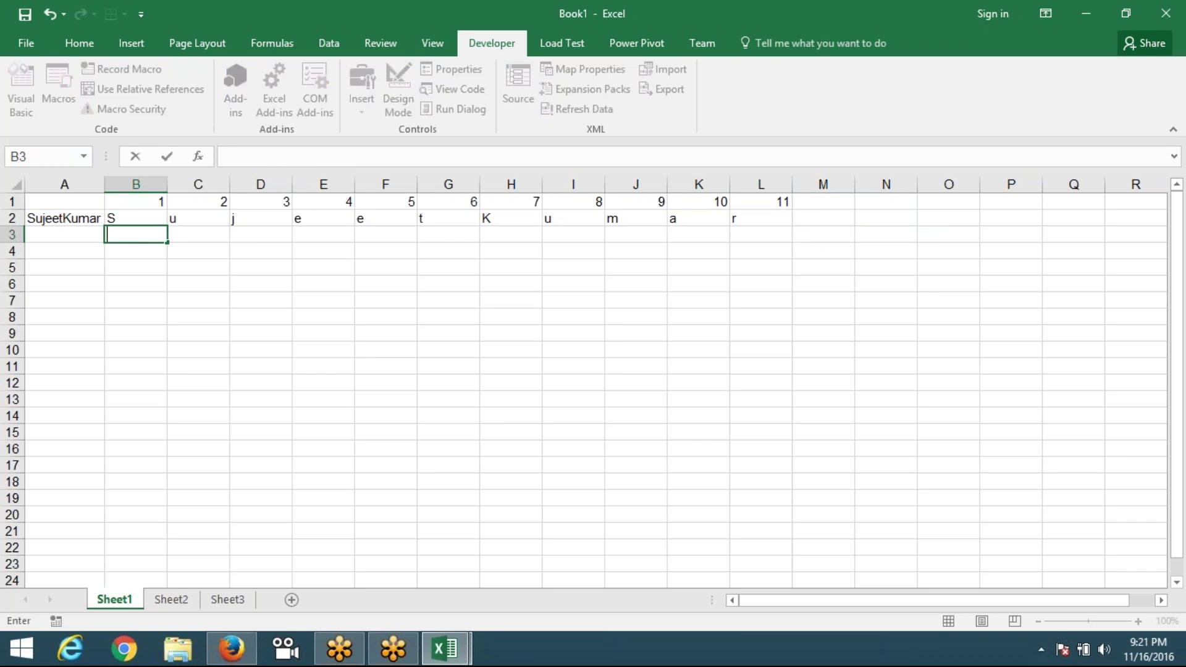
pyautogui.write('fi')
# - Discard the stray B3 formula and enter S in D7 and s in E7
pyautogui.press('Tab')
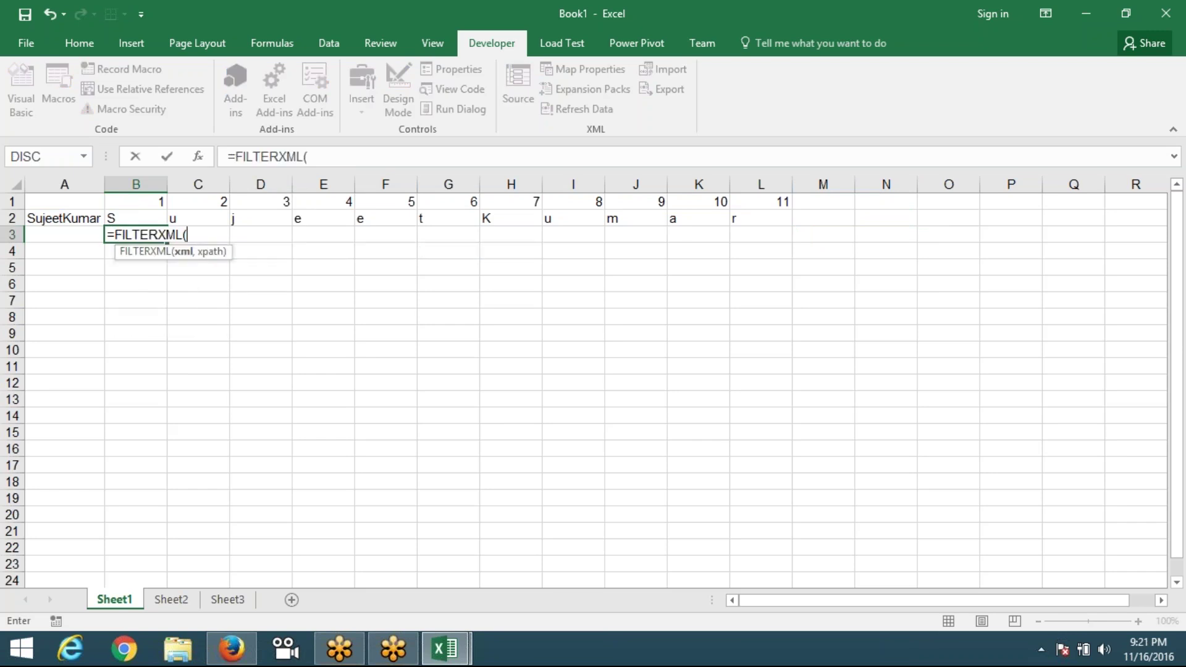
pyautogui.press('Escape')
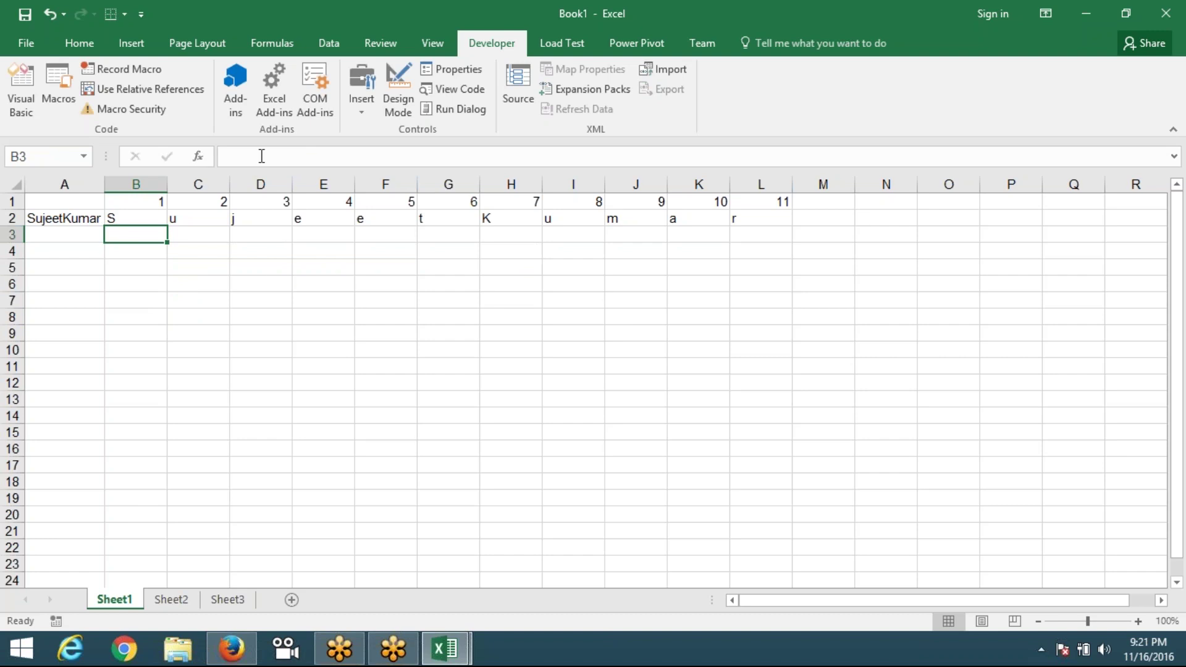
pyautogui.click(239, 301)
pyautogui.write('S')
pyautogui.press('Tab')
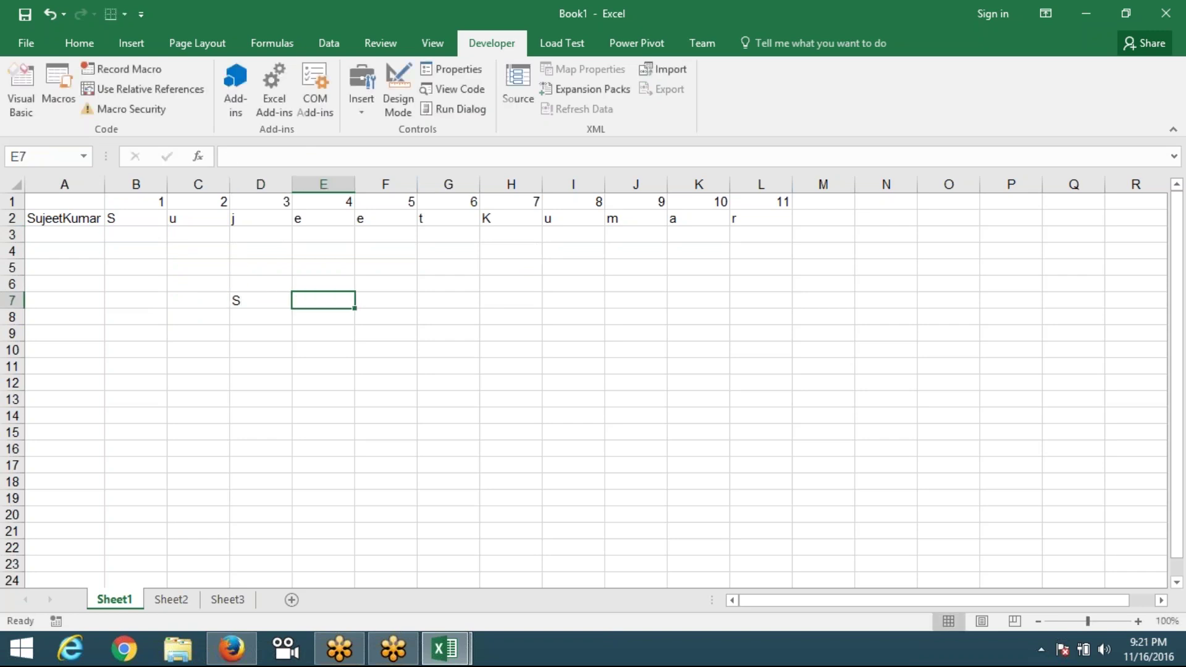
pyautogui.write('s')
pyautogui.click(296, 352)
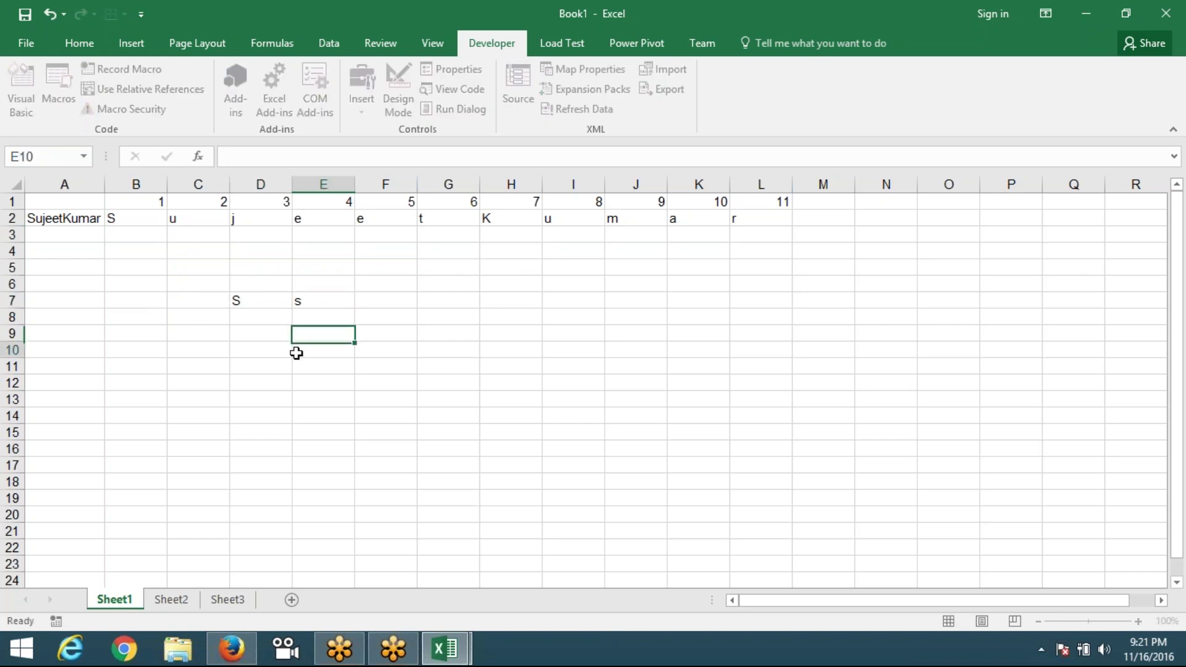
# - Enter =D7=E7 in F7, which returns TRUE
pyautogui.click(382, 306)
pyautogui.write('=')
pyautogui.press('Left')
pyautogui.press('Left')
pyautogui.press('Left')
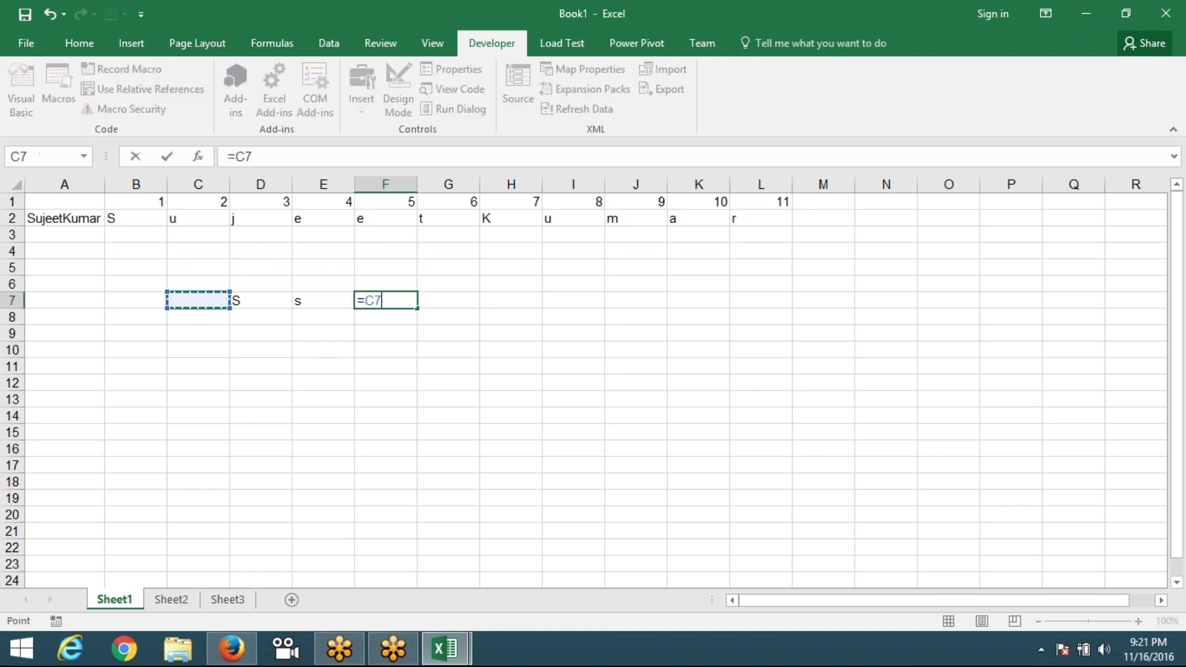
pyautogui.press('Right')
pyautogui.write('=')
pyautogui.press('Left')
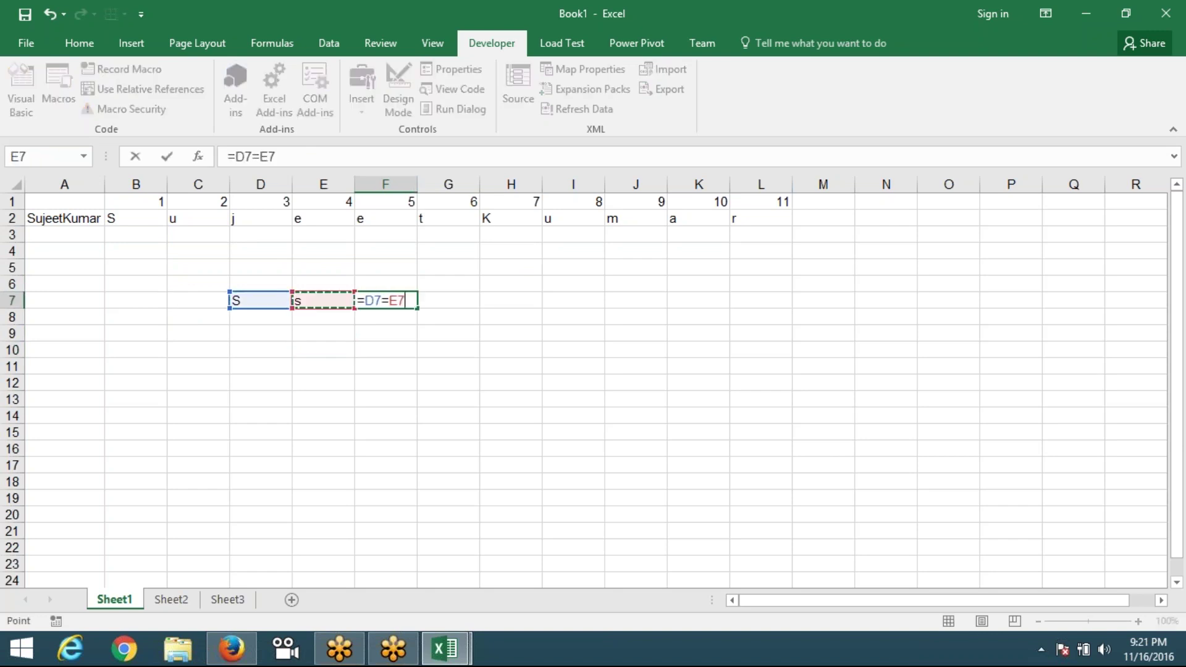
pyautogui.press('Return')
pyautogui.press('Up')
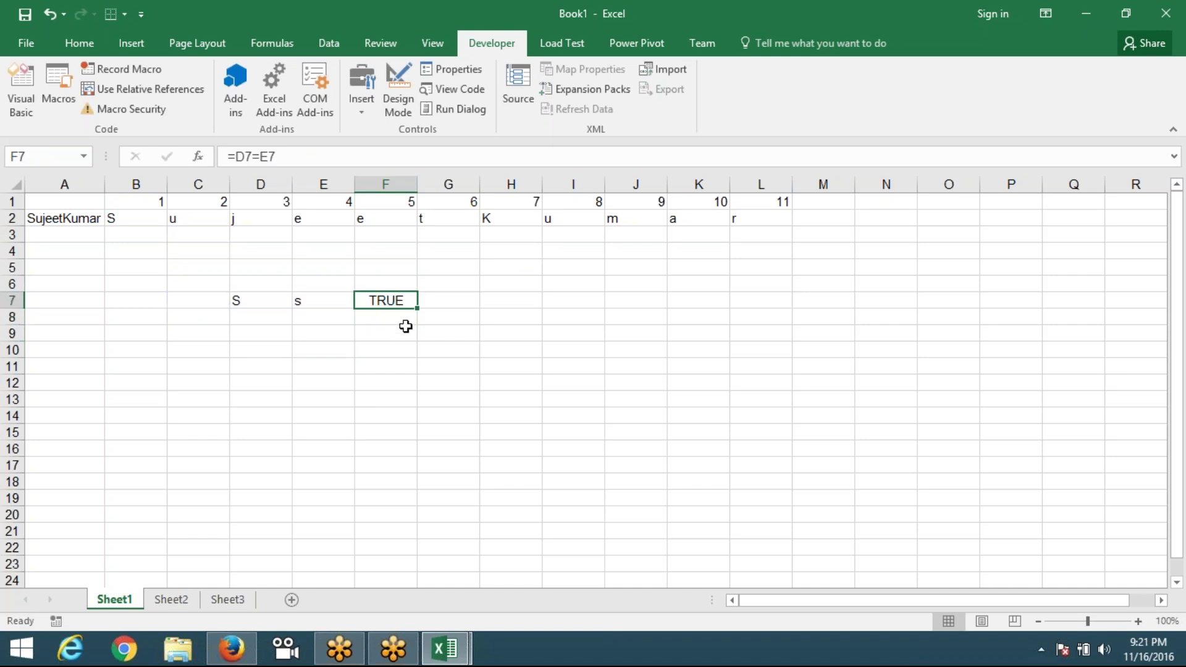
# - Enter =EXACT(D7,E7) in G7, which returns FALSE
pyautogui.click(437, 305)
pyautogui.write('=e')
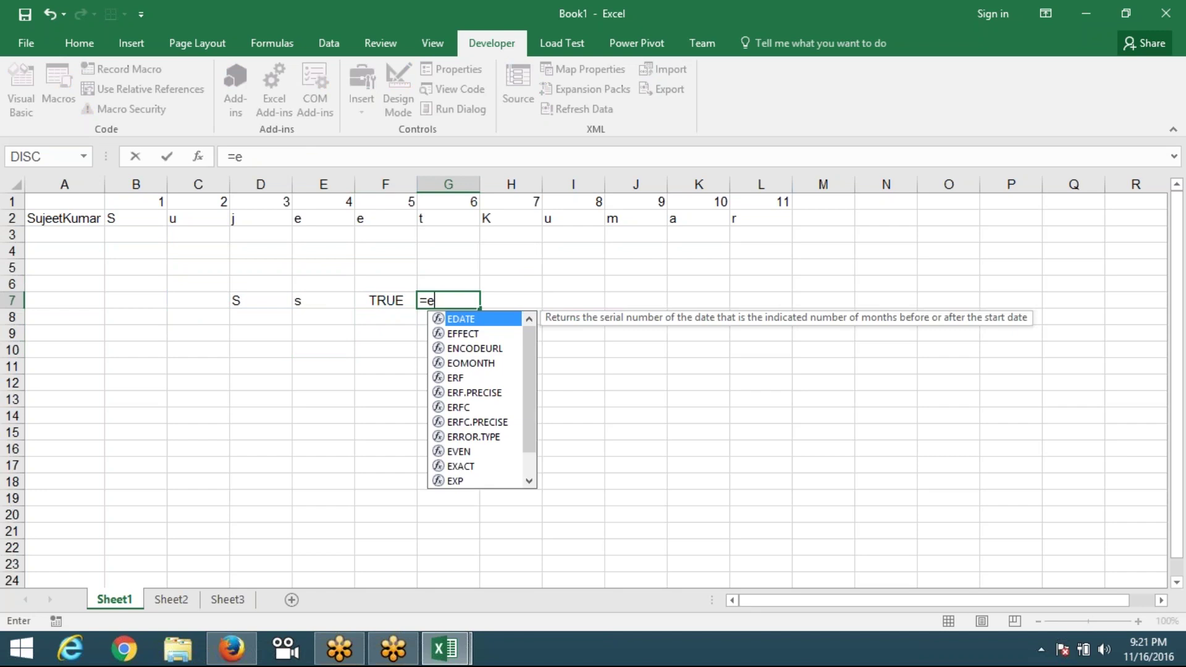
pyautogui.write('x')
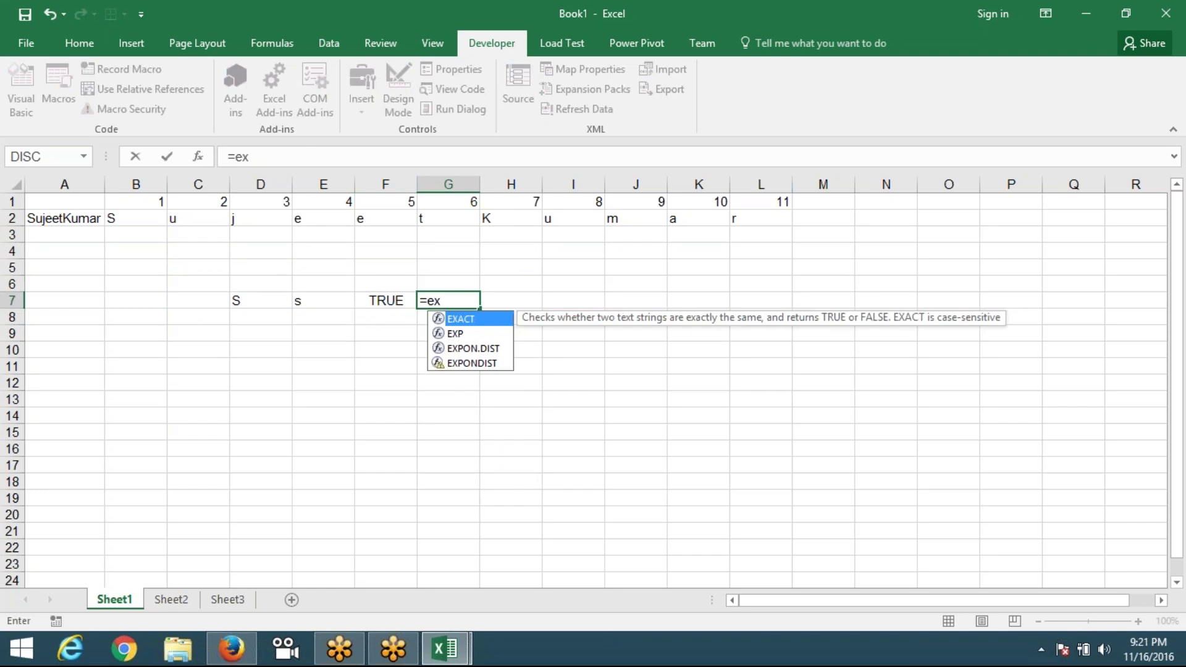
pyautogui.press('Tab')
pyautogui.click(385, 300)
pyautogui.press('Left')
pyautogui.press('Left')
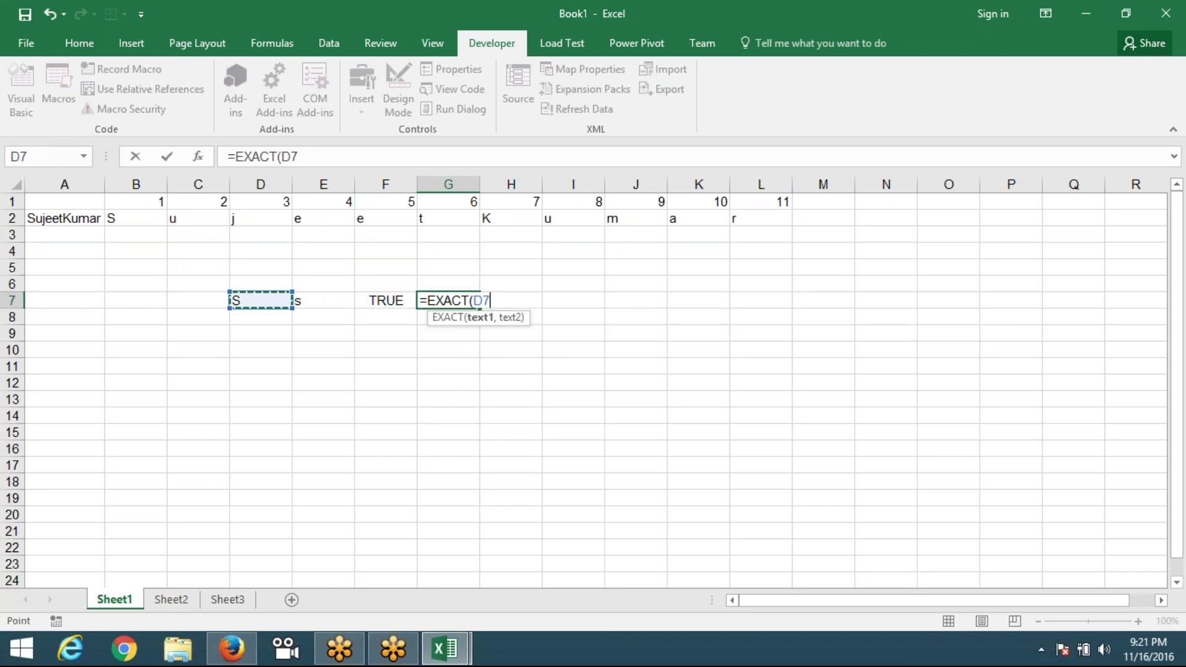
pyautogui.write(',')
pyautogui.press('Left')
pyautogui.press('Left')
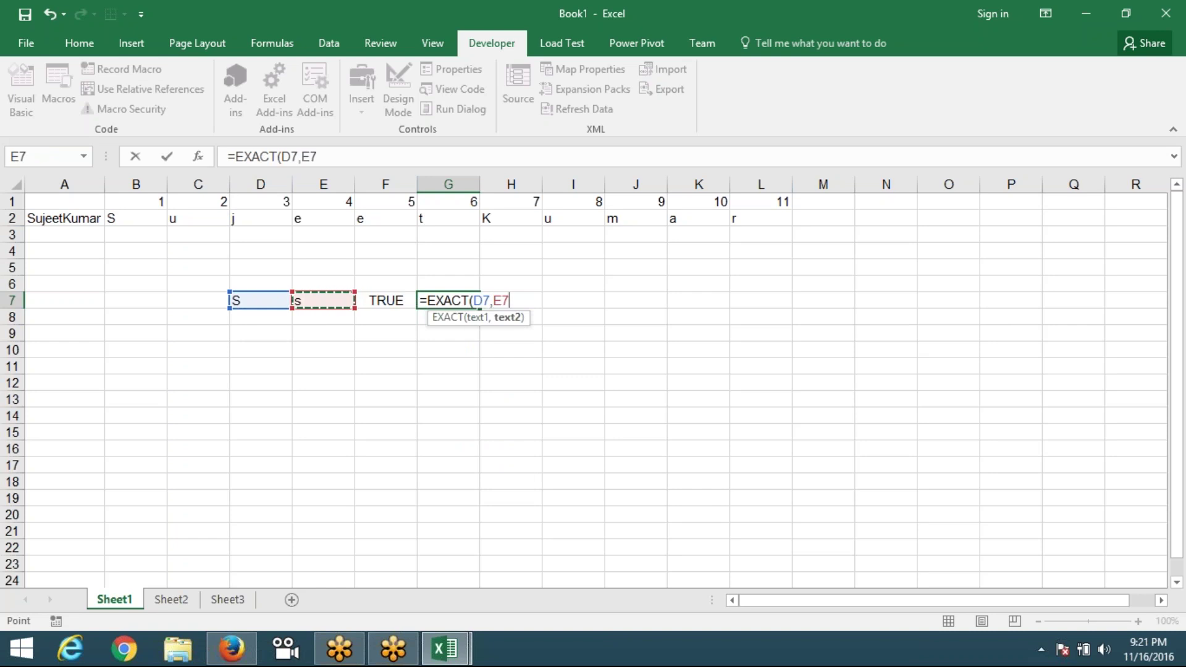
pyautogui.press('Return')
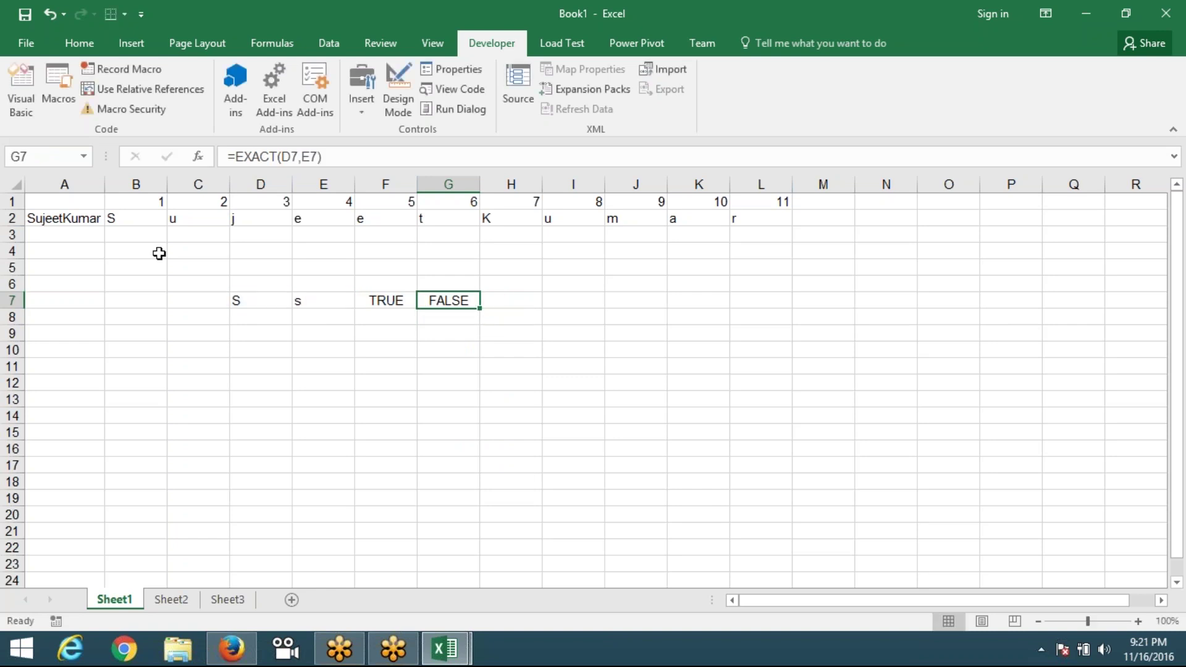
# - Start an IF formula in B3 with EXACT as its condition
pyautogui.click(156, 239)
pyautogui.write('if')
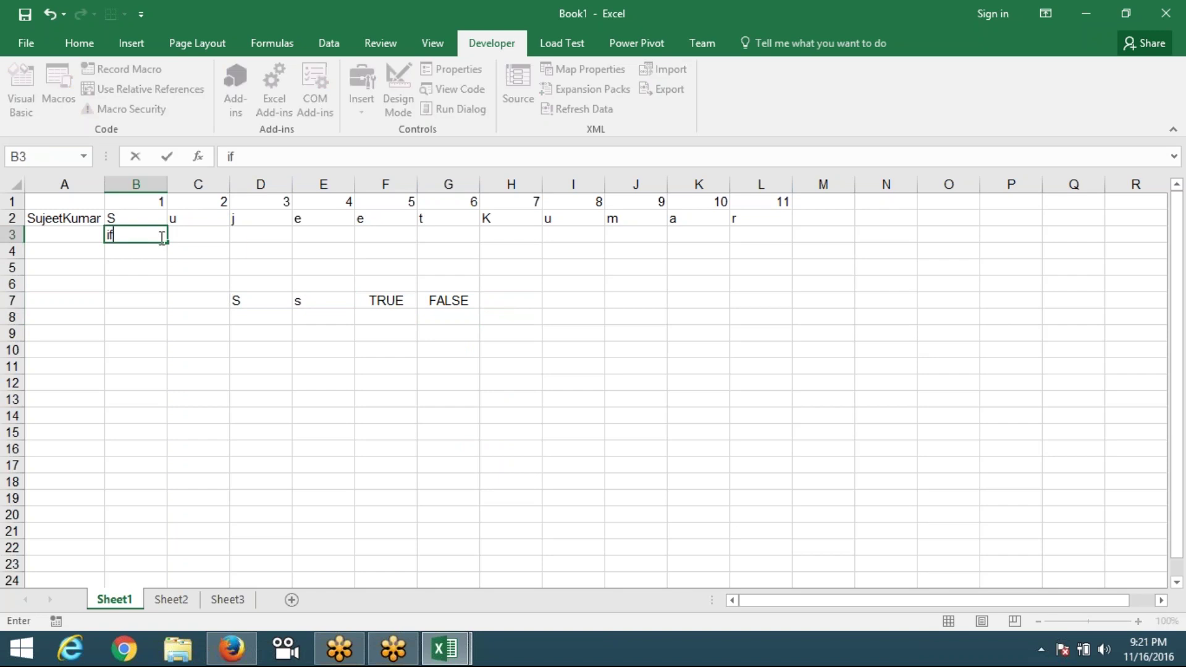
pyautogui.press('Tab')
pyautogui.press('Left')
pyautogui.press('Left')
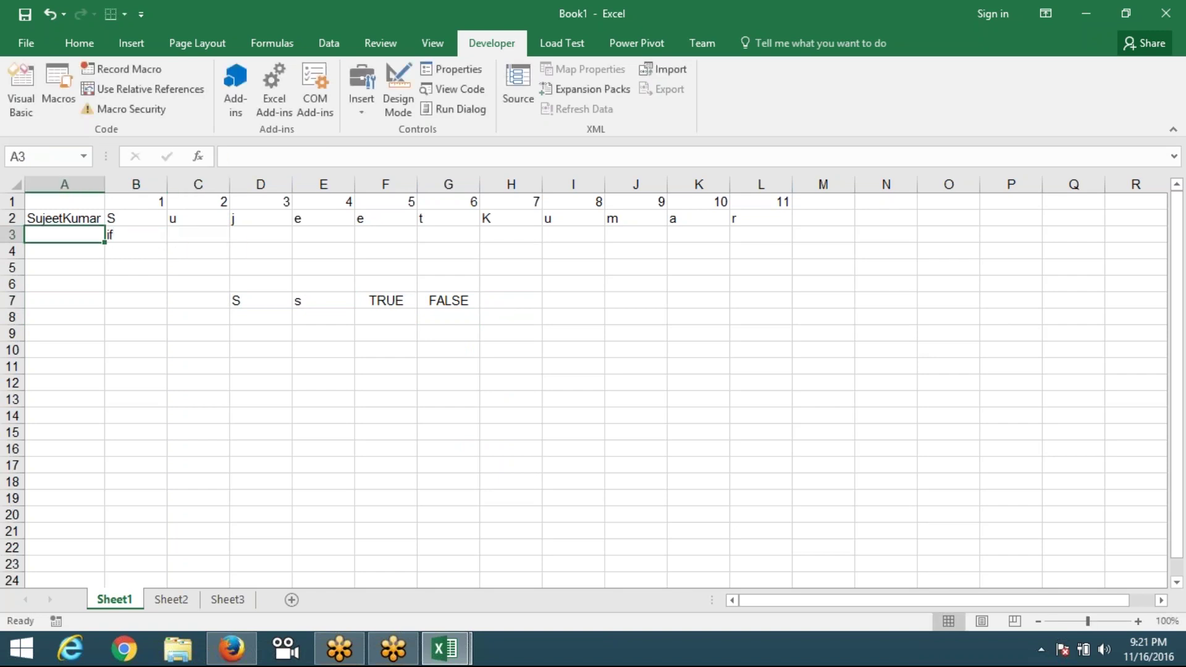
pyautogui.press('Right')
pyautogui.write('=if')
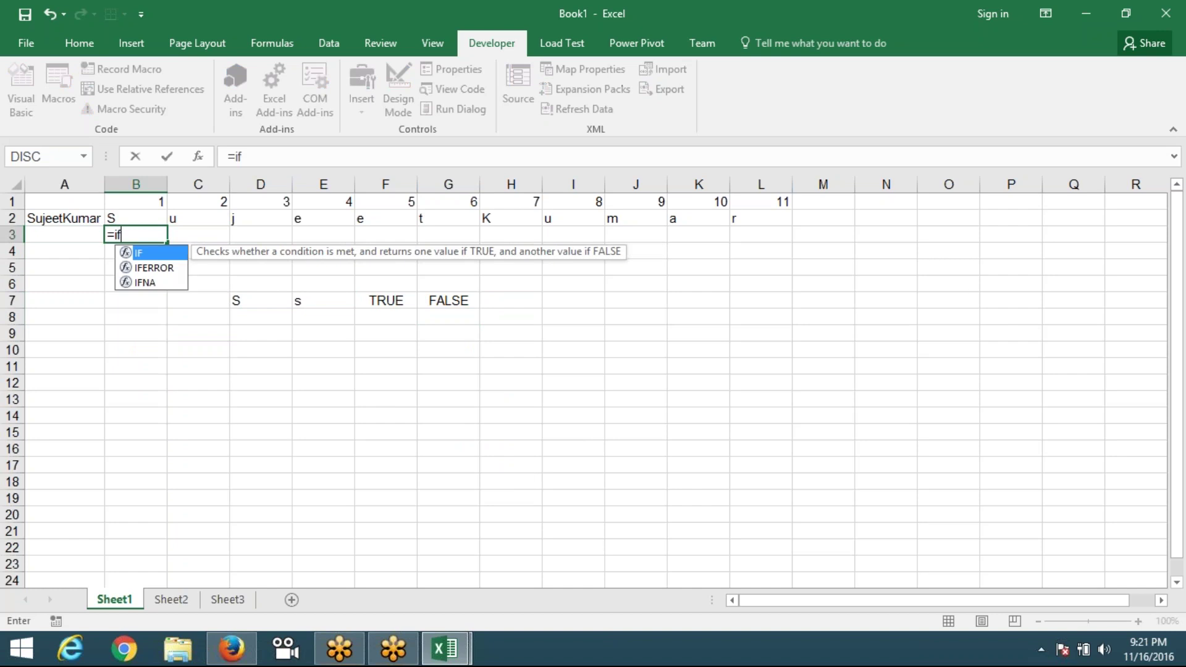
pyautogui.press('Tab')
pyautogui.write('ex')
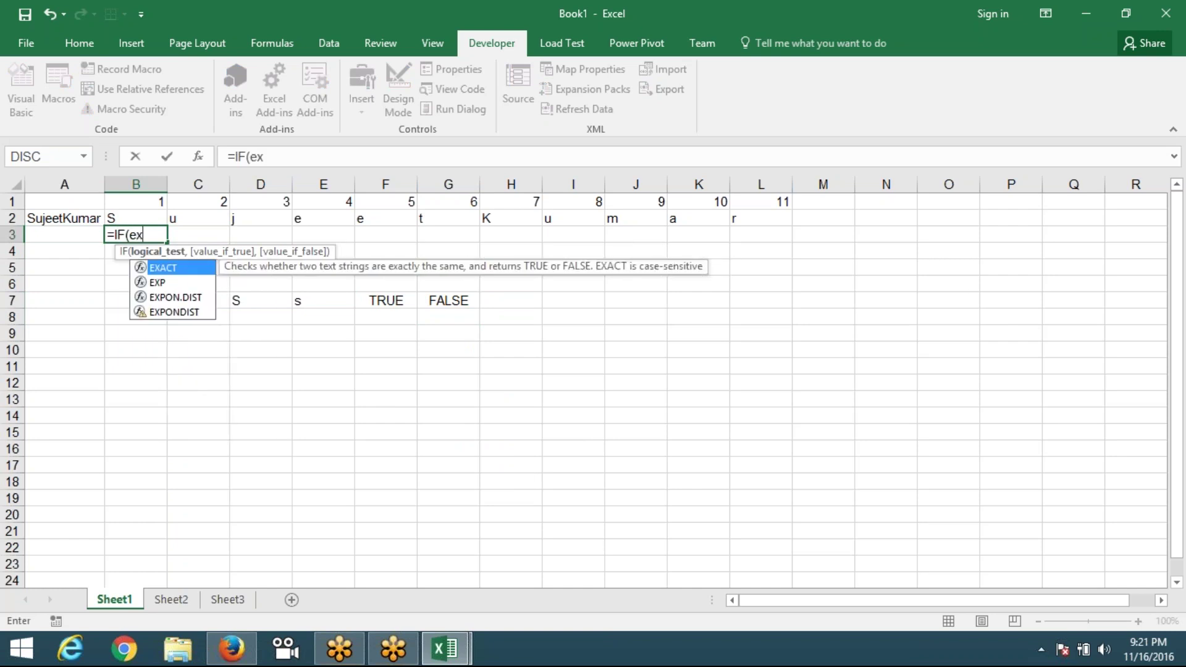
pyautogui.press('Tab')
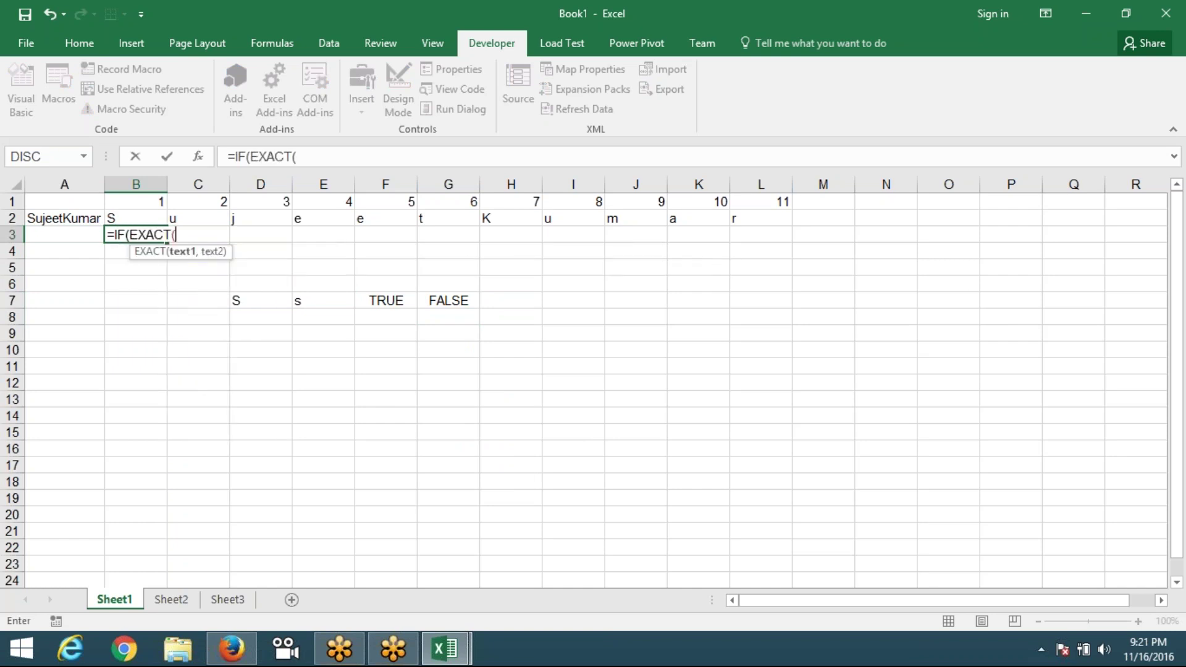
# - Compare B2 with UPPER(B2) and return B1's position when the letter is uppercase
pyautogui.click(133, 219)
pyautogui.write('=')
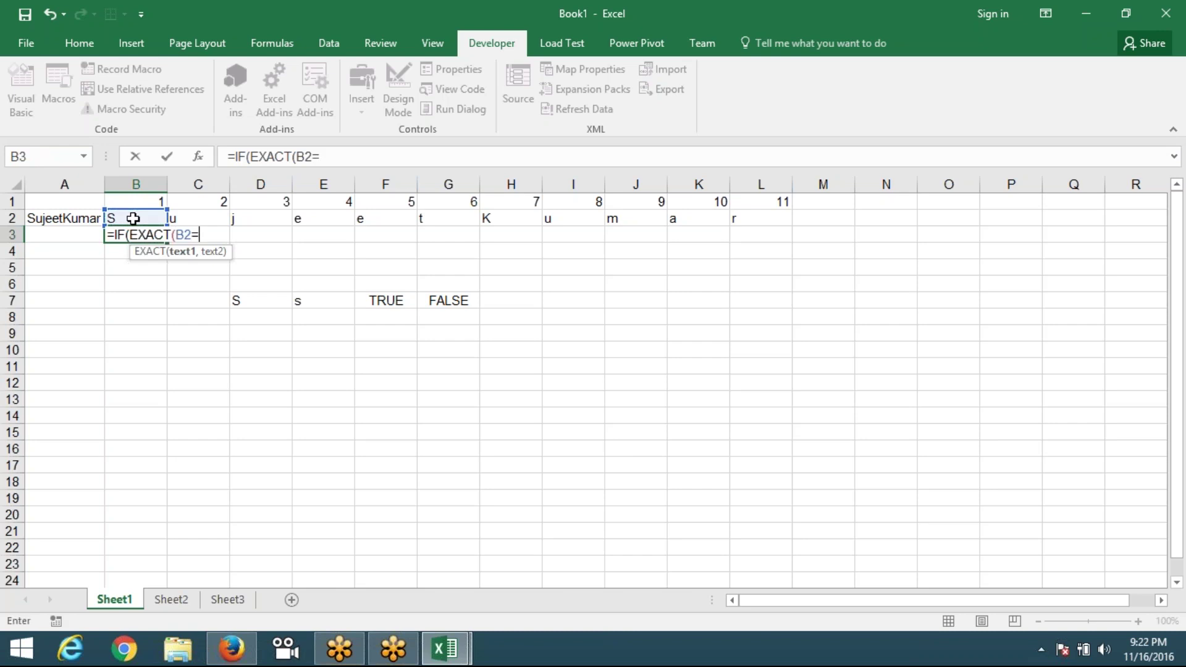
pyautogui.write('u')
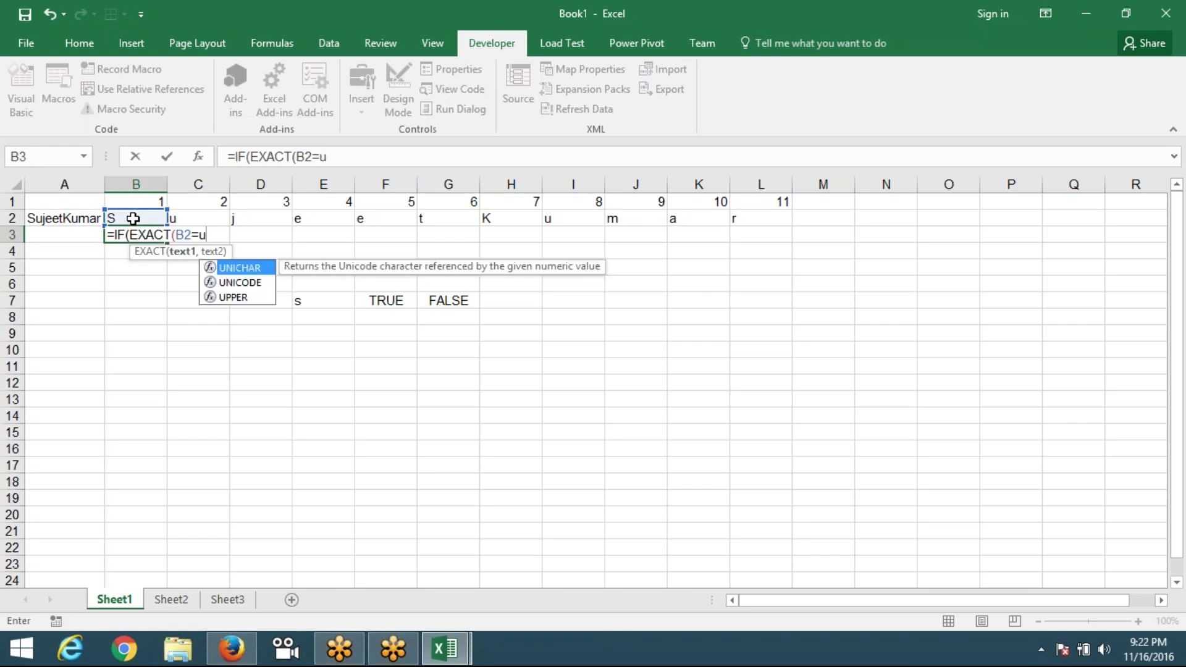
pyautogui.write('p')
pyautogui.press('Tab')
pyautogui.click(137, 219)
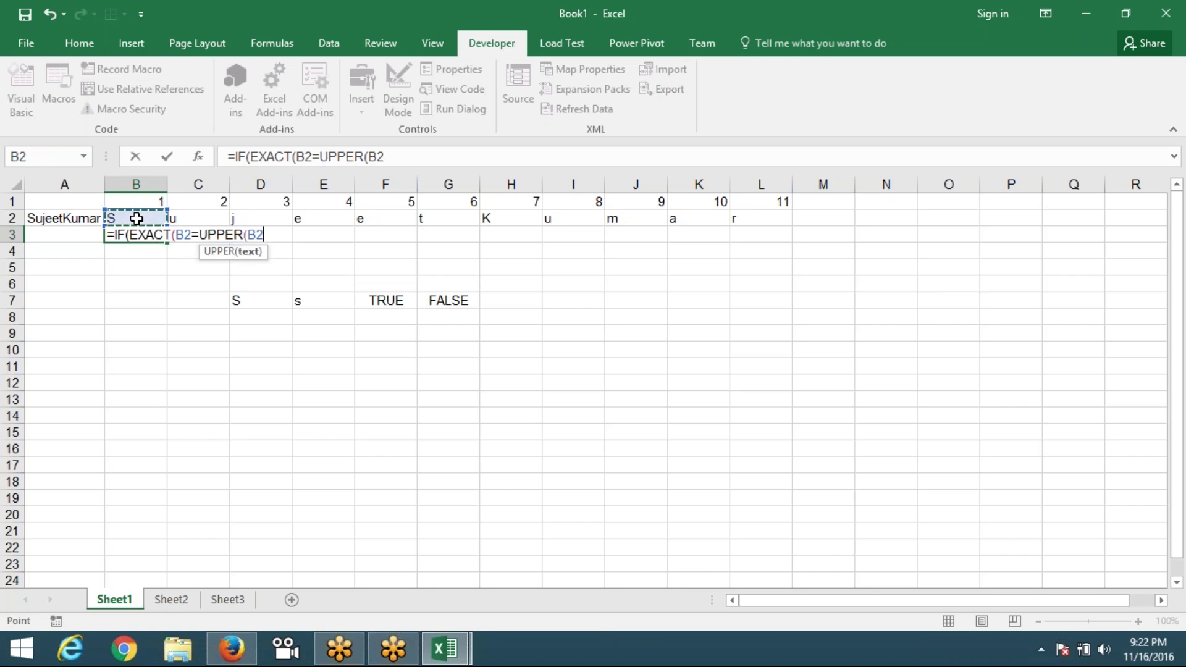
pyautogui.write(')')
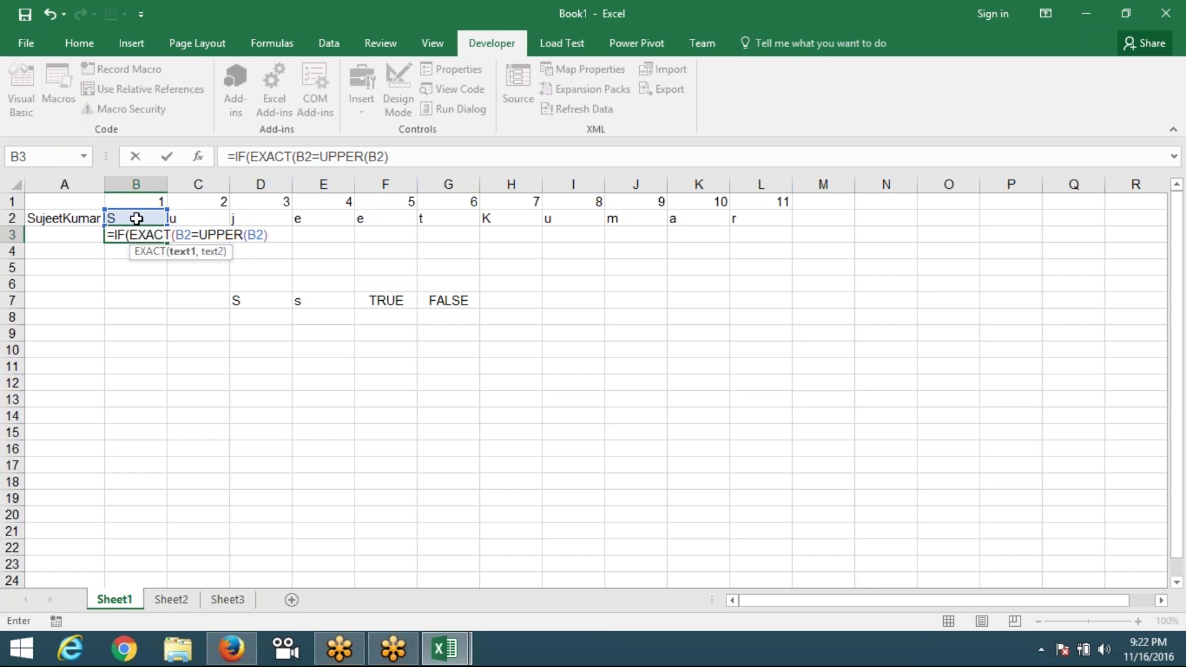
pyautogui.write(')')
pyautogui.write('),')
pyautogui.click(149, 201)
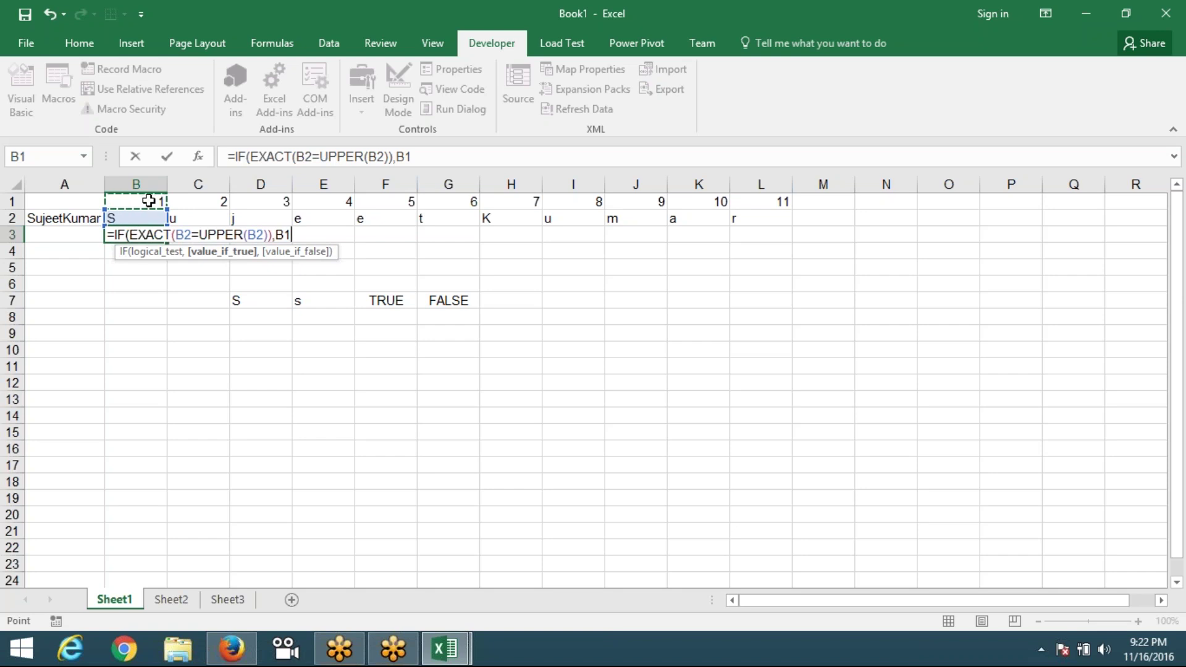
# - Fix the too-few-arguments error so B3 holds =IF(EXACT(B2,UPPER(B2)),B1)
pyautogui.press('Return')
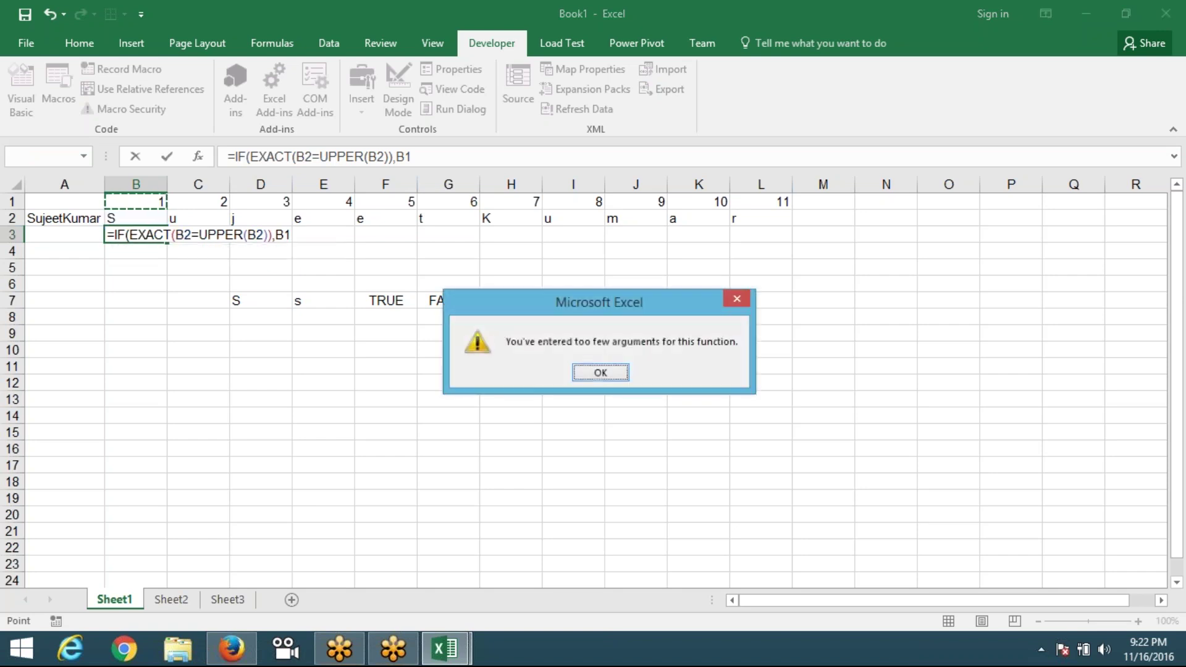
pyautogui.press('Return')
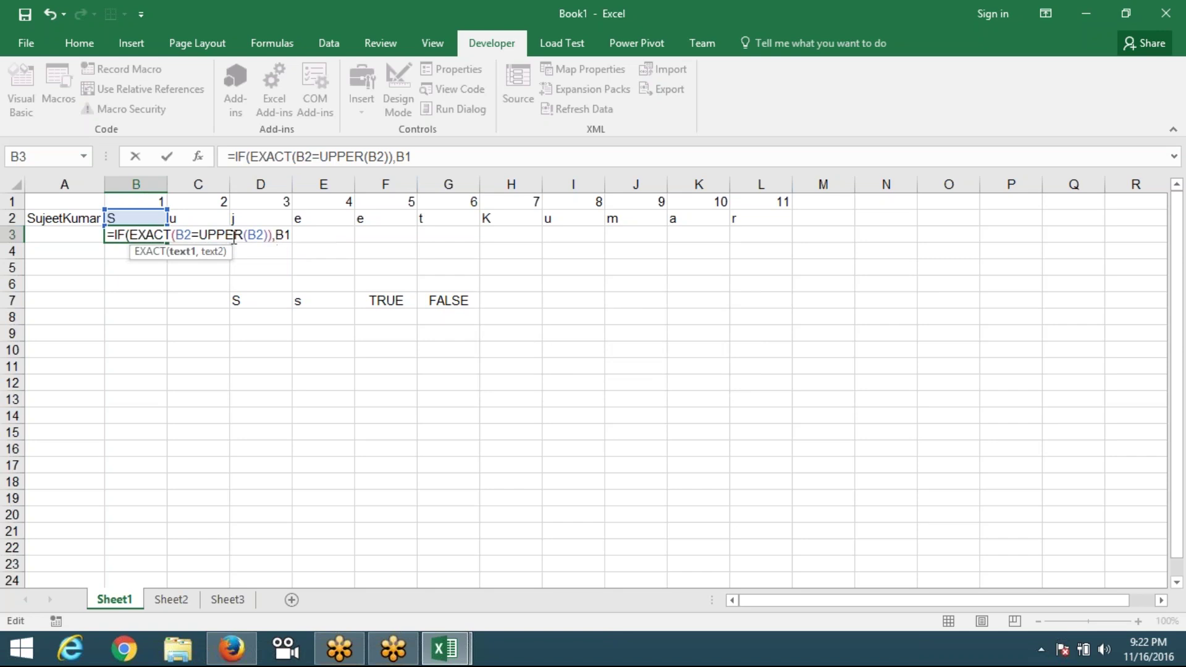
pyautogui.click(200, 234)
pyautogui.press('BackSpace')
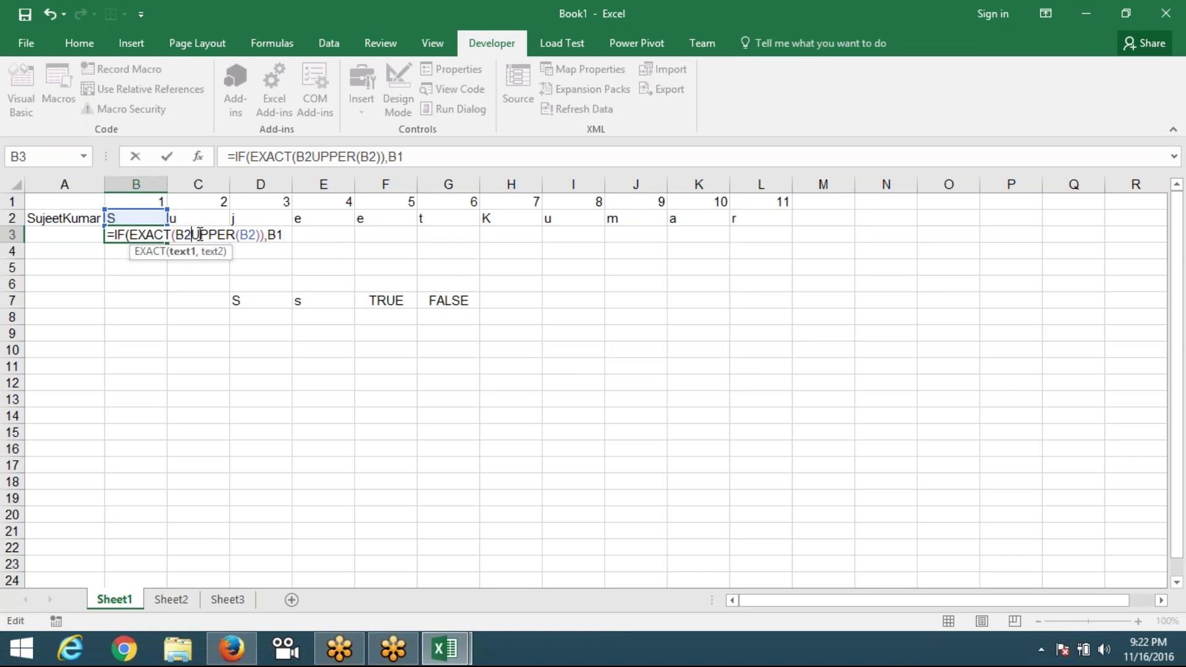
pyautogui.write(',')
pyautogui.press('Return')
pyautogui.press('Return')
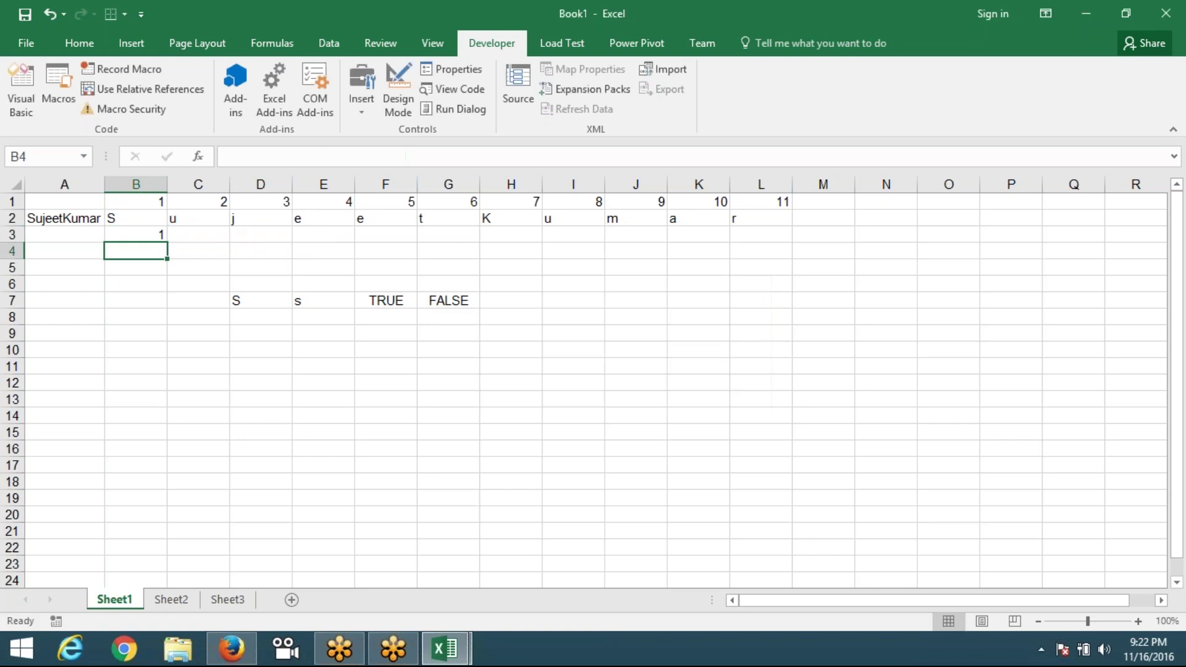
# - Fill the B3 formula across B3:L3, giving 1 and 7 for capitals, FALSE elsewhere
pyautogui.press('Up')
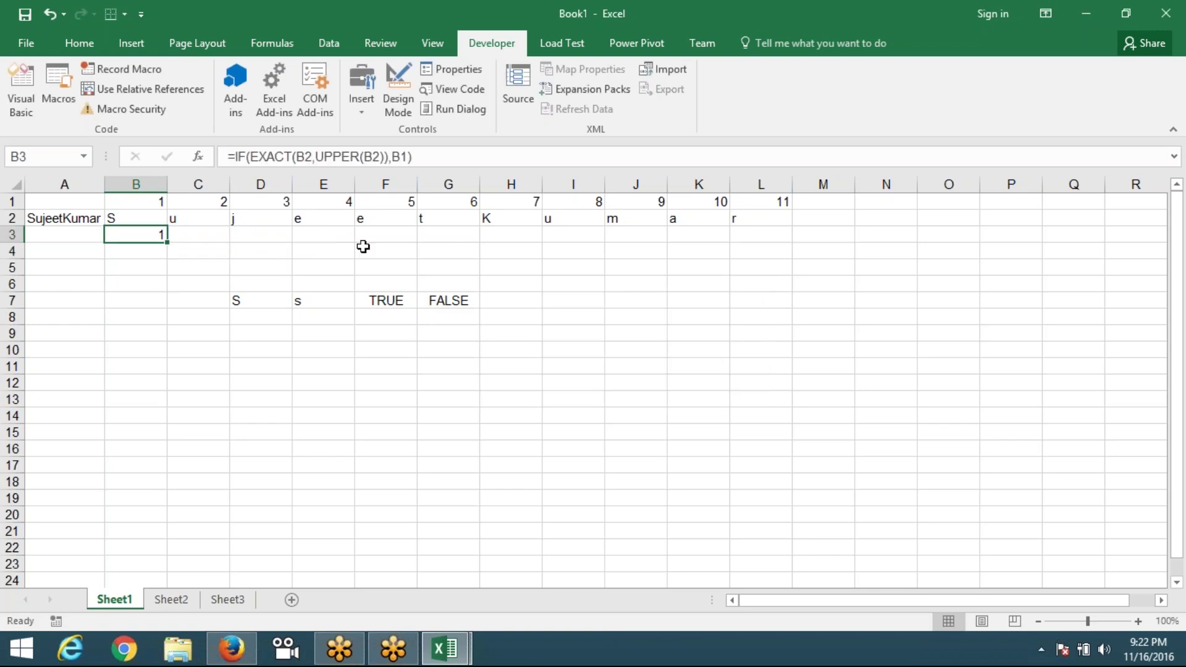
pyautogui.hotkey('shift', 'Right')
pyautogui.hotkey('shift', 'Right')
pyautogui.hotkey('shift', 'Right')
pyautogui.hotkey('shift', 'Right')
pyautogui.hotkey('shift', 'Right')
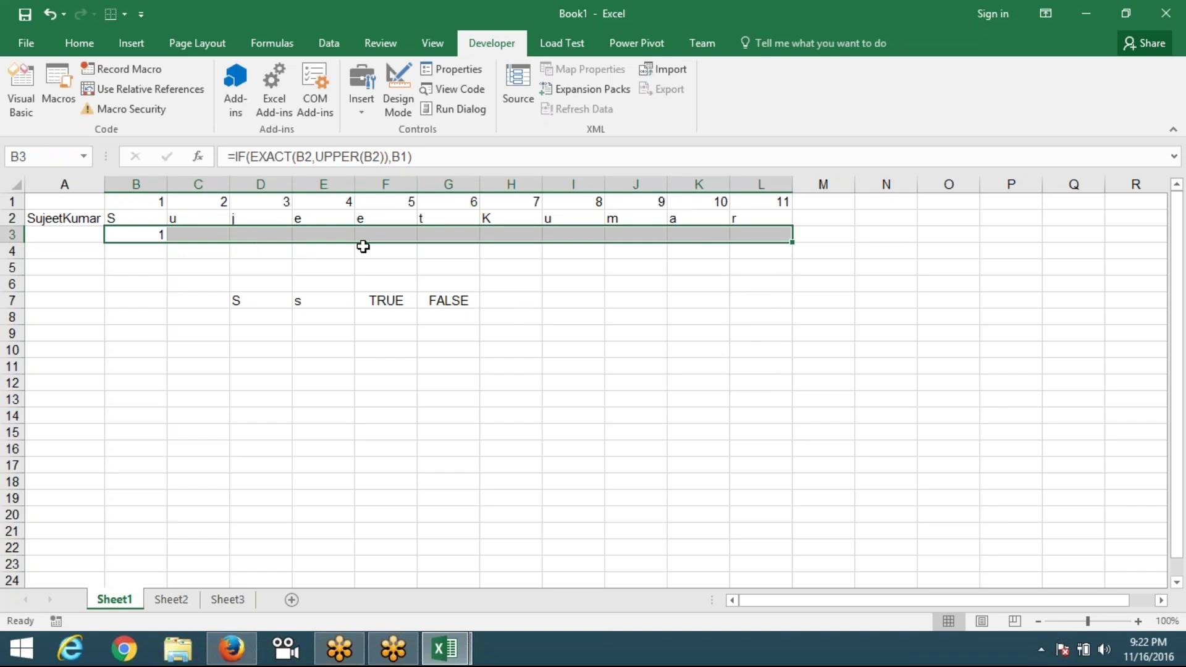
pyautogui.hotkey('ctrl', 'r')
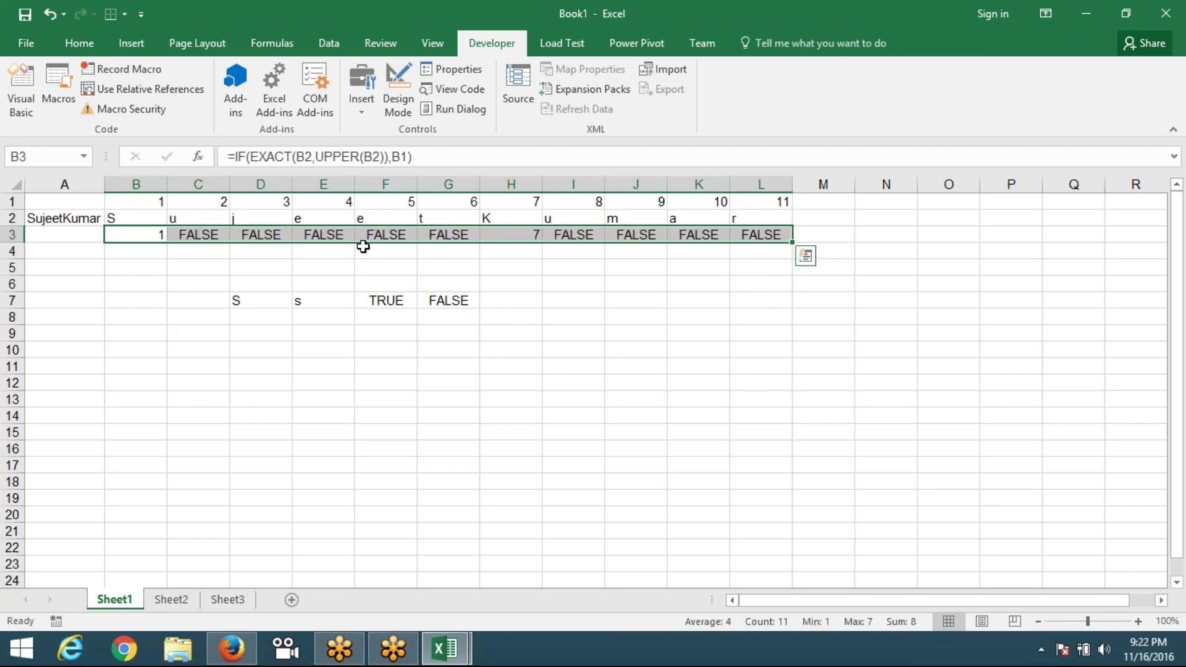
pyautogui.press('Right')
pyautogui.press('Right')
pyautogui.press('Right')
pyautogui.press('Right')
pyautogui.press('Right')
pyautogui.press('Right')
pyautogui.press('Right')
pyautogui.press('Right')
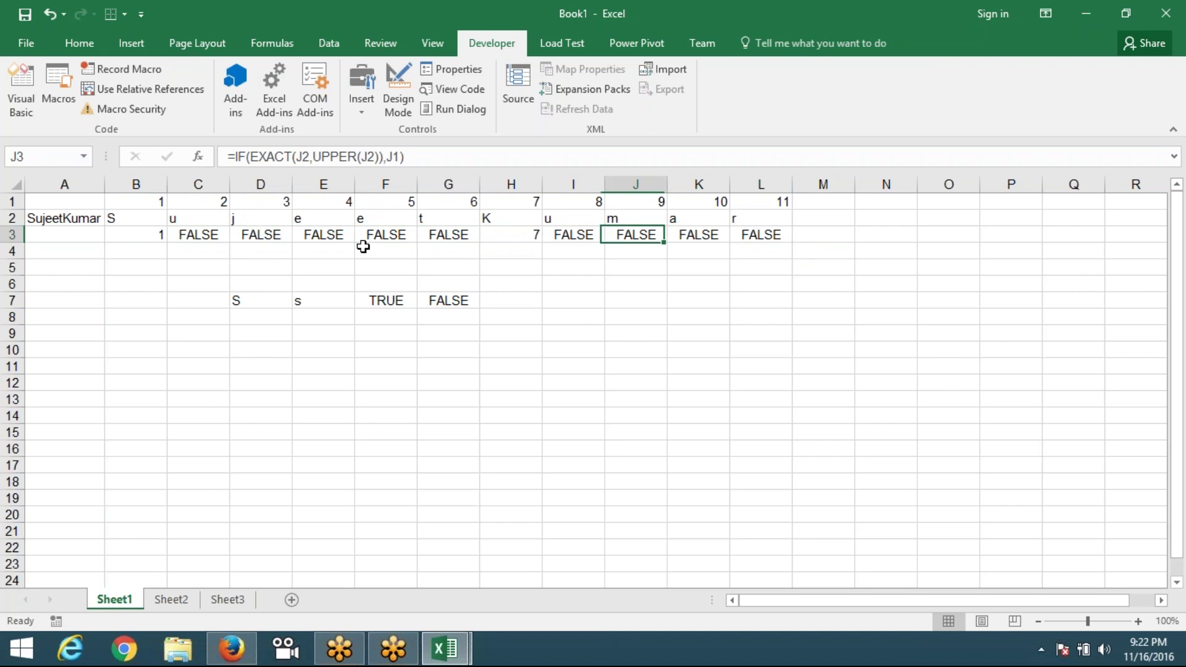
pyautogui.press('Left')
pyautogui.press('Left')
pyautogui.press('Right')
pyautogui.press('Right')
pyautogui.press('Right')
pyautogui.press('Right')
pyautogui.press('Right')
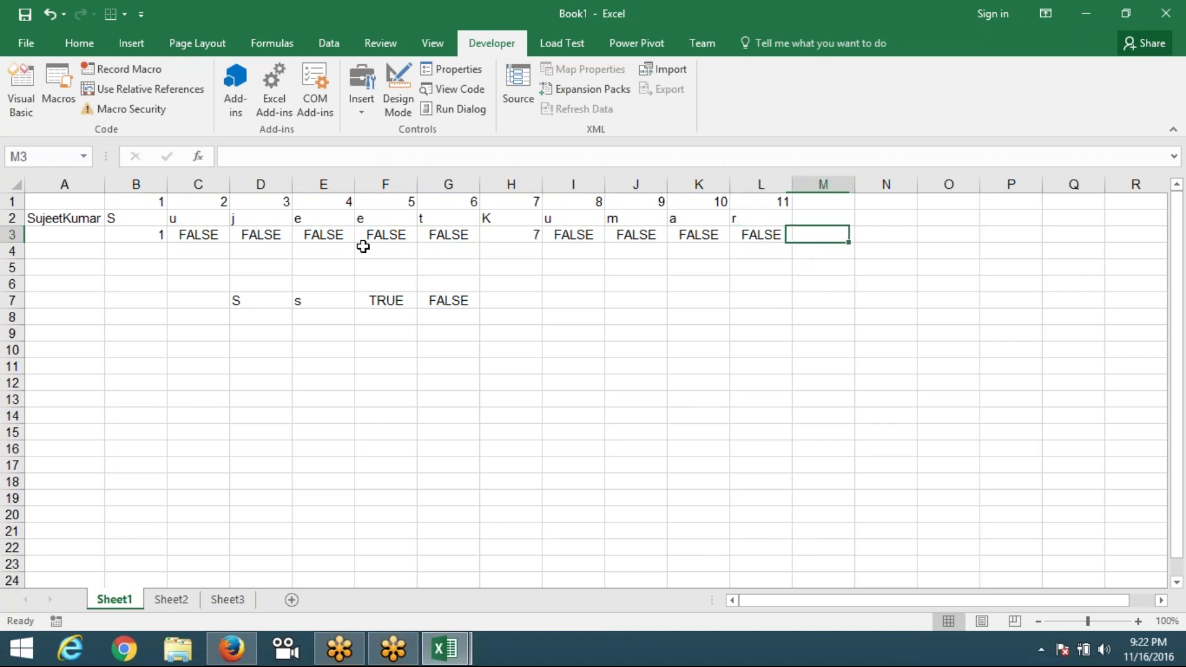
# - Enter =MAX(B3:L3) in M3 to get 7, the last capital's position
pyautogui.write('=am')
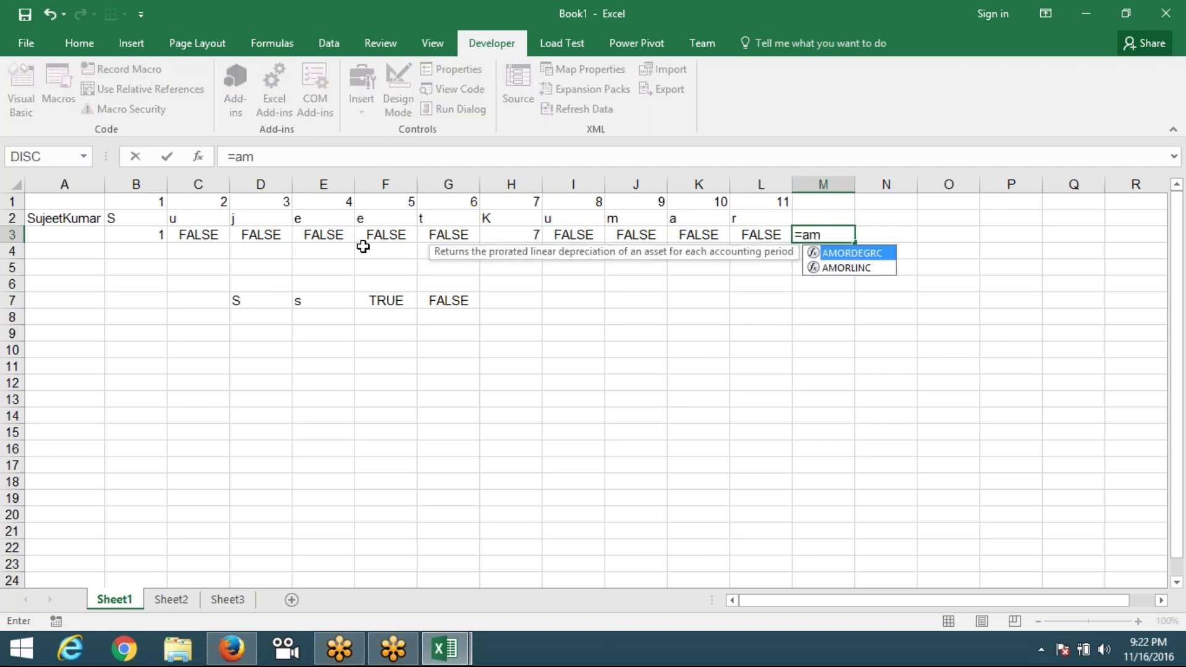
pyautogui.press('BackSpace')
pyautogui.press('BackSpace')
pyautogui.write('m')
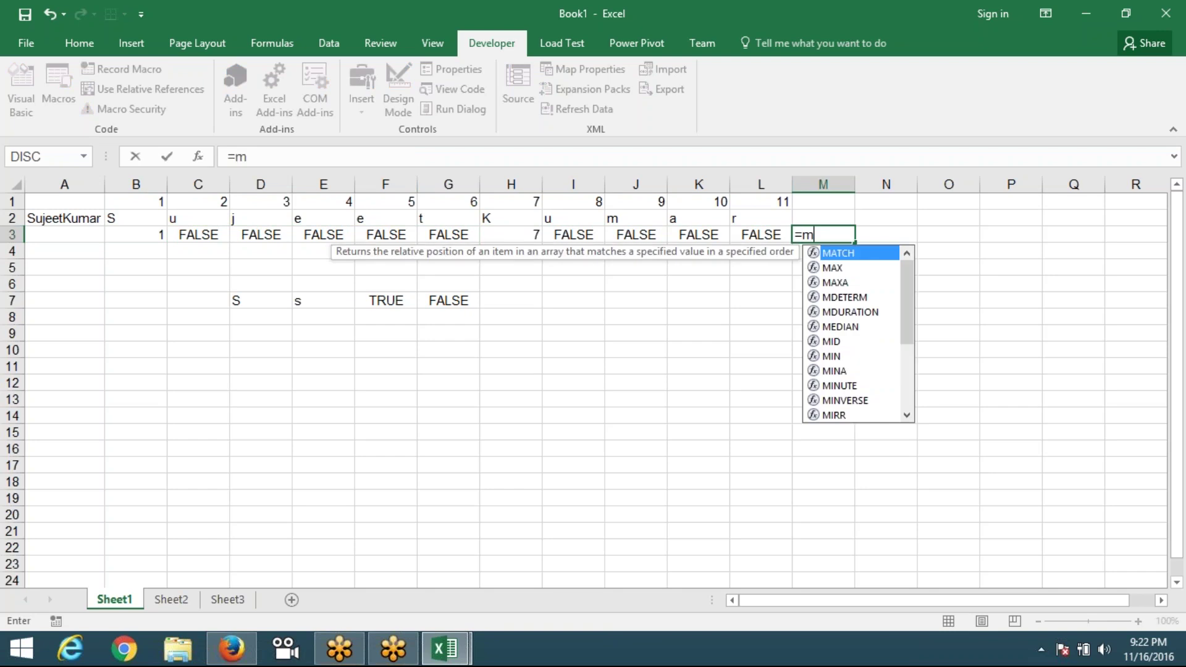
pyautogui.write('a')
pyautogui.press('Down')
pyautogui.press('Tab')
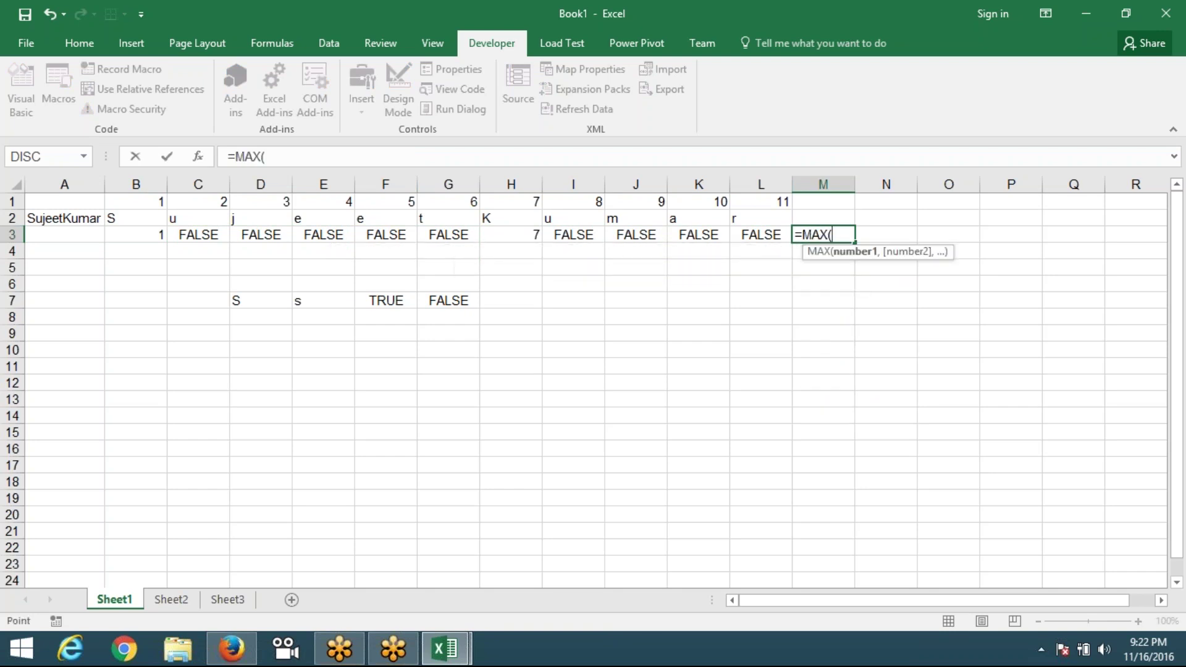
pyautogui.moveTo(761, 235); pyautogui.dragTo(149, 236)
pyautogui.hotkey('ctrl', 'Return')
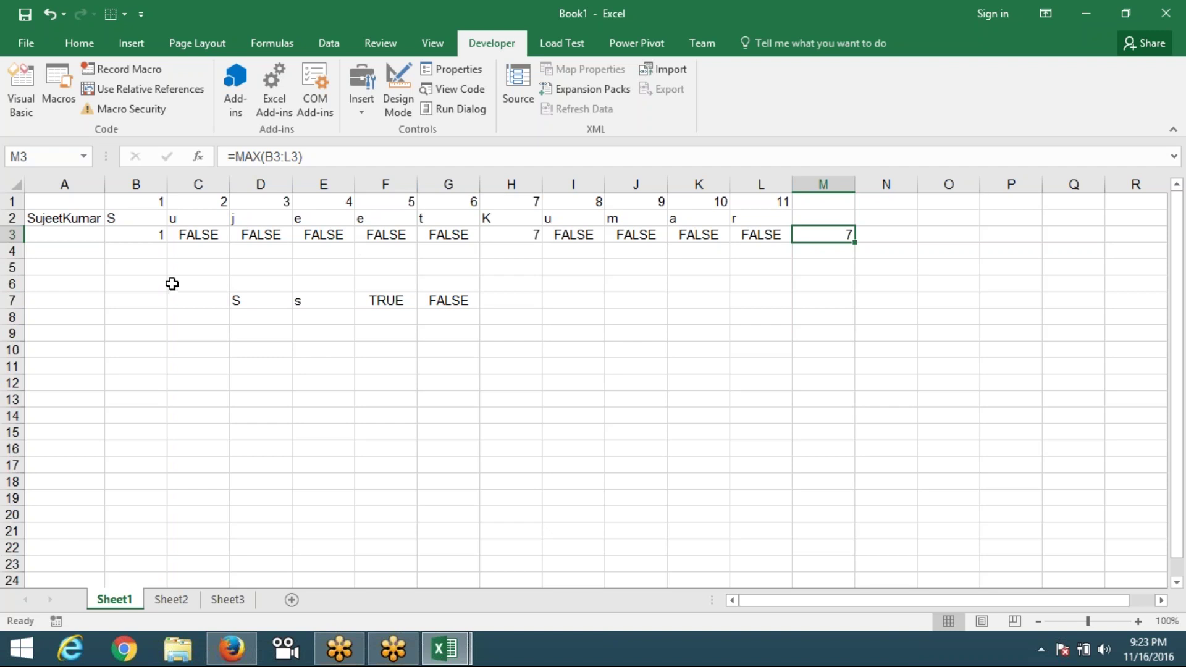
# - Begin a LEFT formula in B5 for the first name
pyautogui.click(150, 266)
pyautogui.write('=')
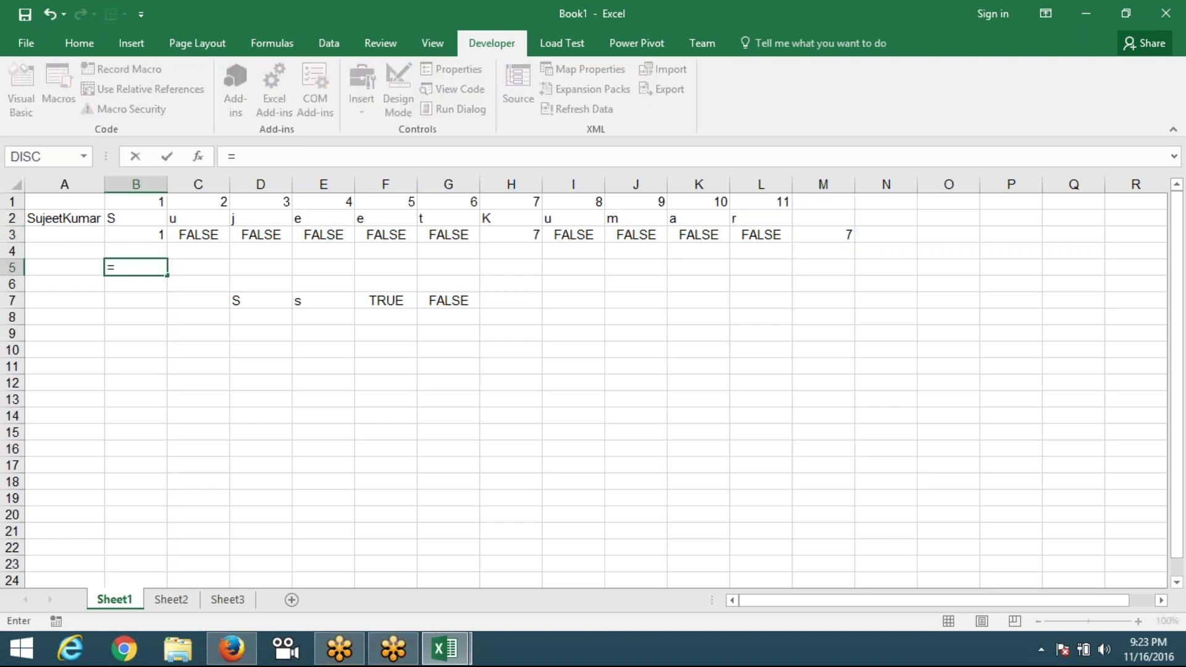
pyautogui.write('le')
pyautogui.press('Tab')
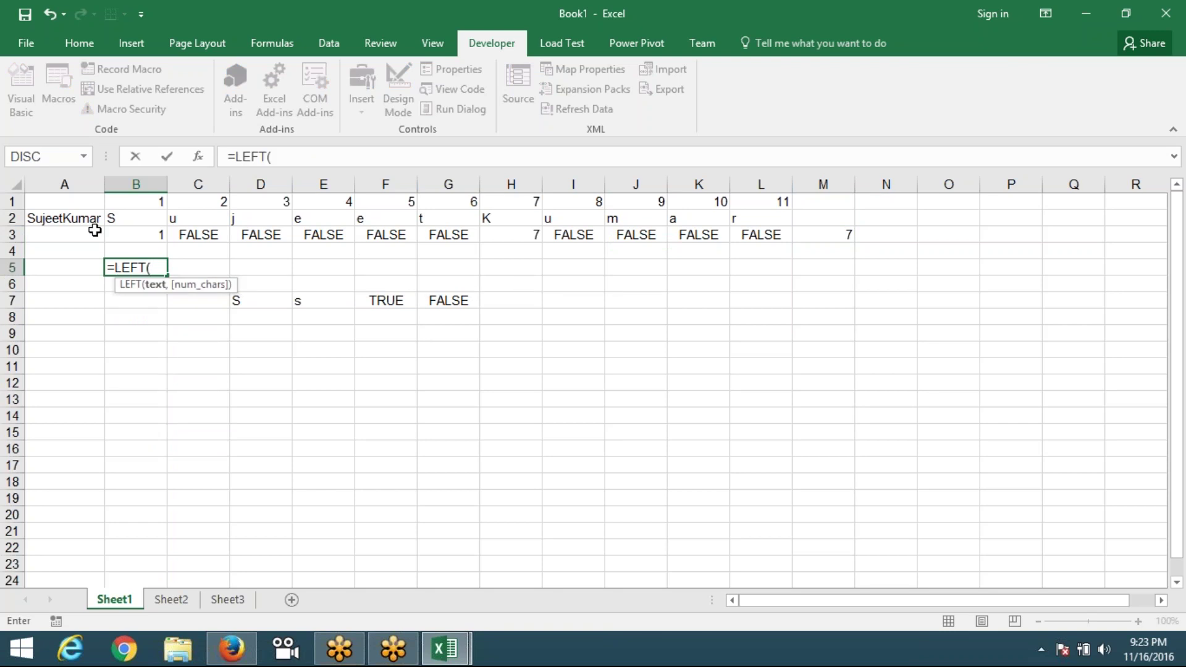
# - Complete B5 as =LEFT(A2,M3-1) to extract Sujeet
pyautogui.click(87, 220)
pyautogui.write(',')
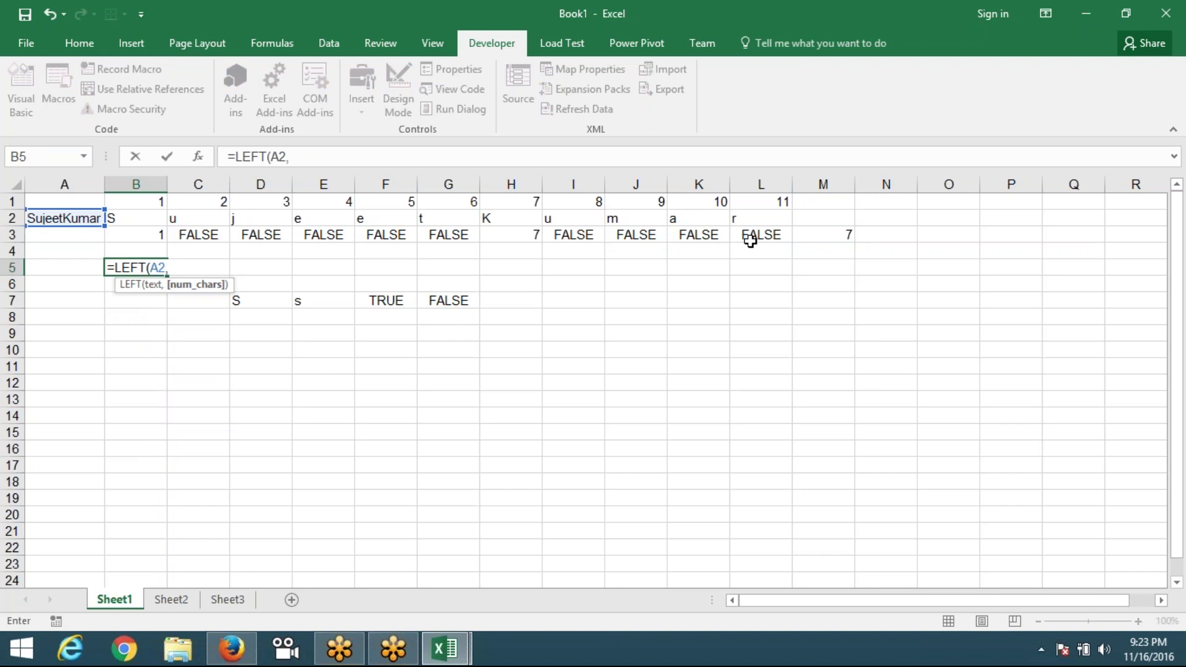
pyautogui.click(821, 232)
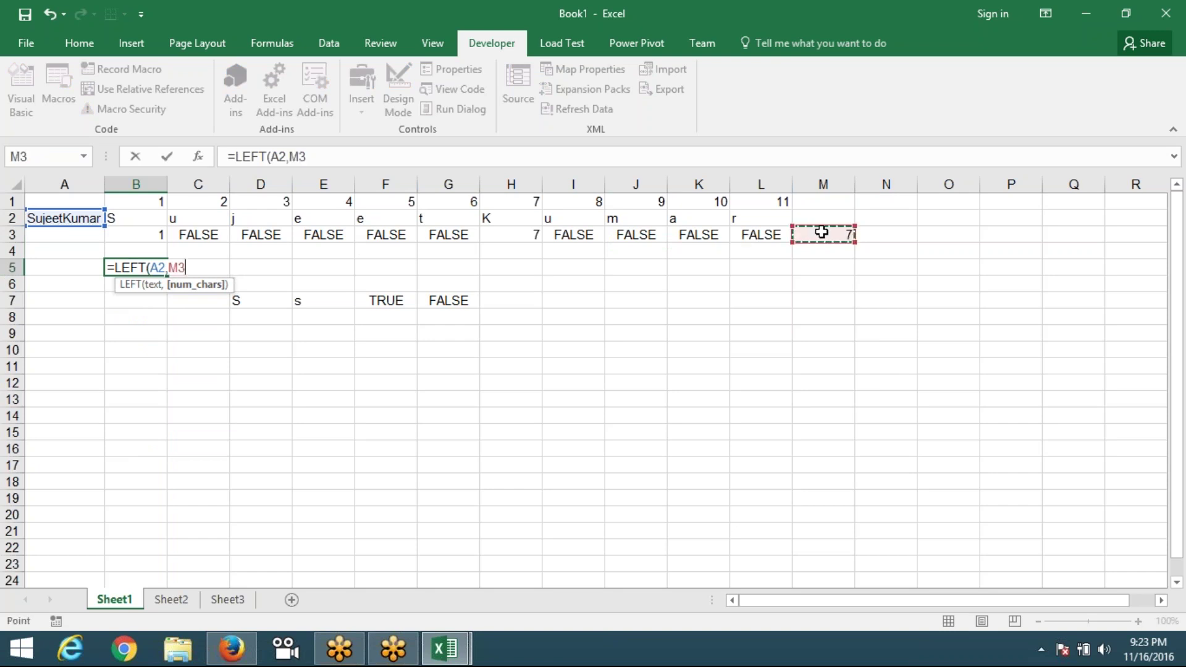
pyautogui.write('-1')
pyautogui.press('Return')
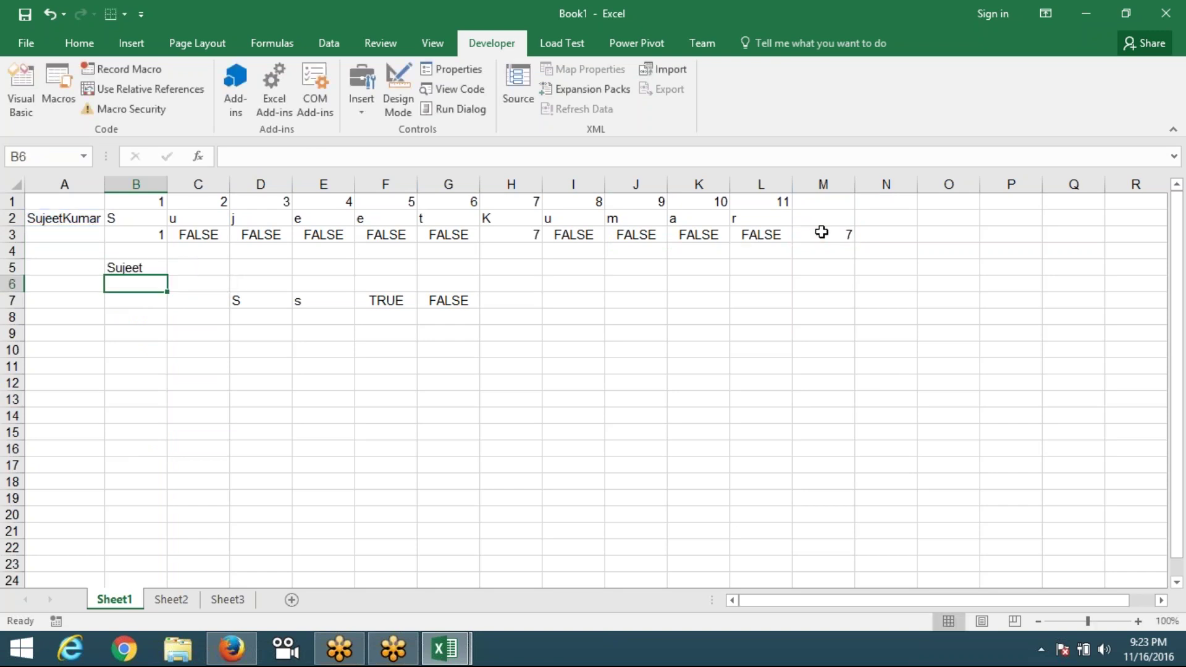
# - Begin a RIGHT formula in C5 for the last name
pyautogui.press('Up')
pyautogui.press('Right')
pyautogui.write('=')
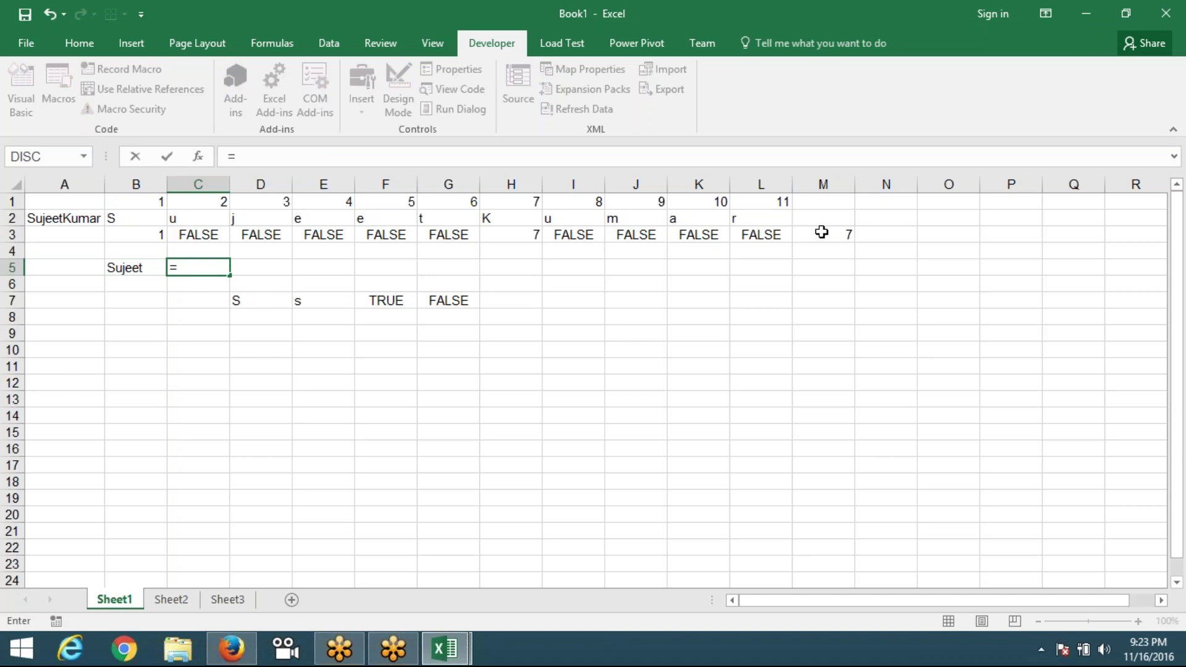
pyautogui.write('ri')
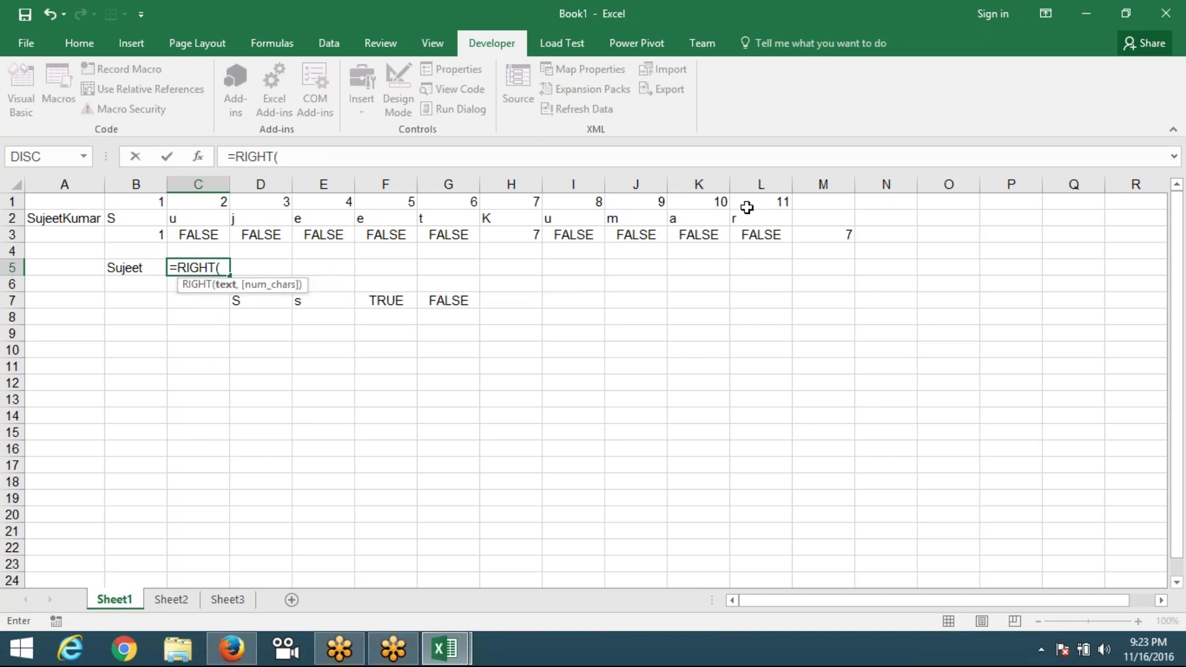
# - Finish C5 as =RIGHT(A2,LEN(A2)-M3-1), which shows only 'mar'
pyautogui.click(55, 221)
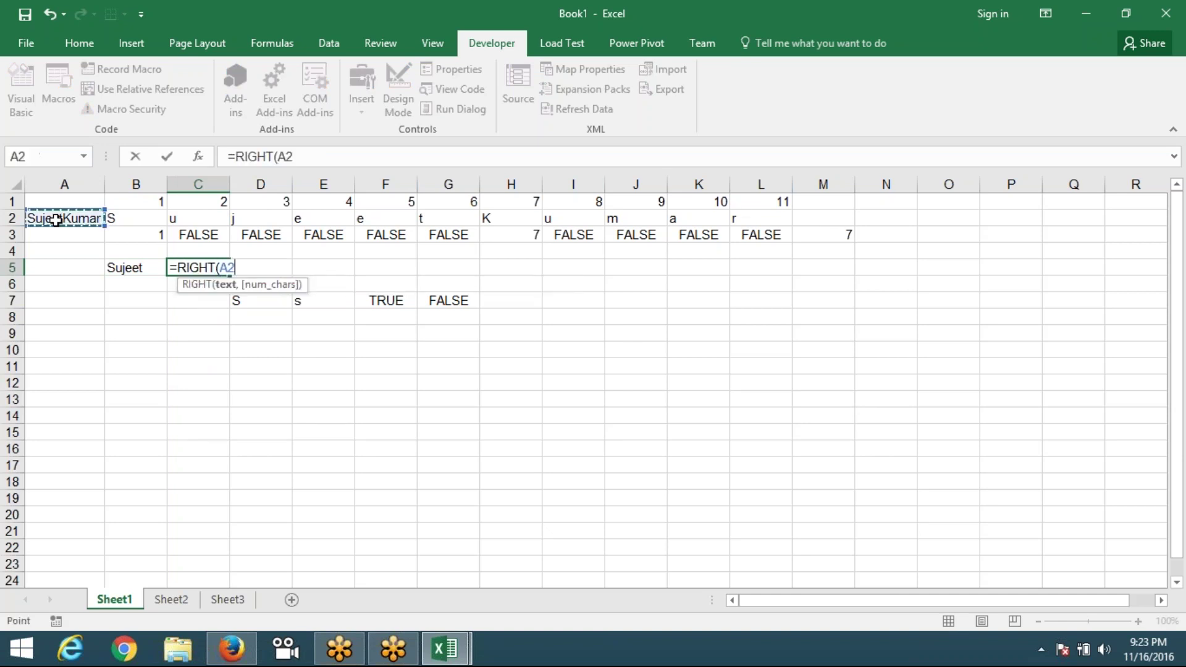
pyautogui.write(',')
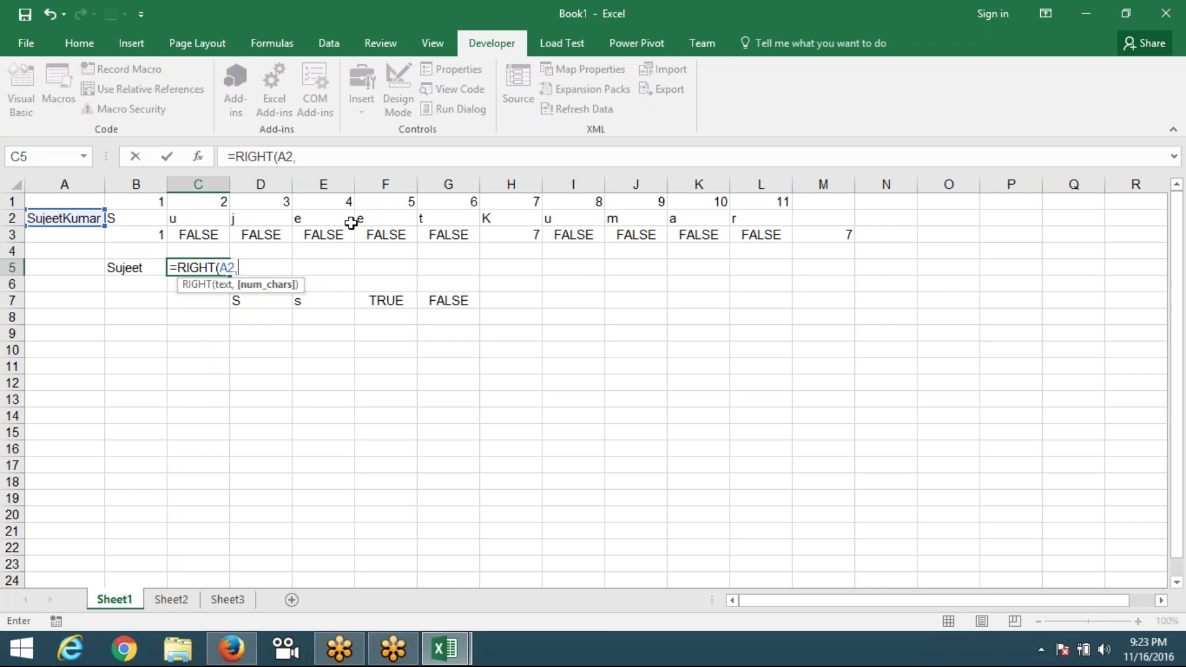
pyautogui.write('le')
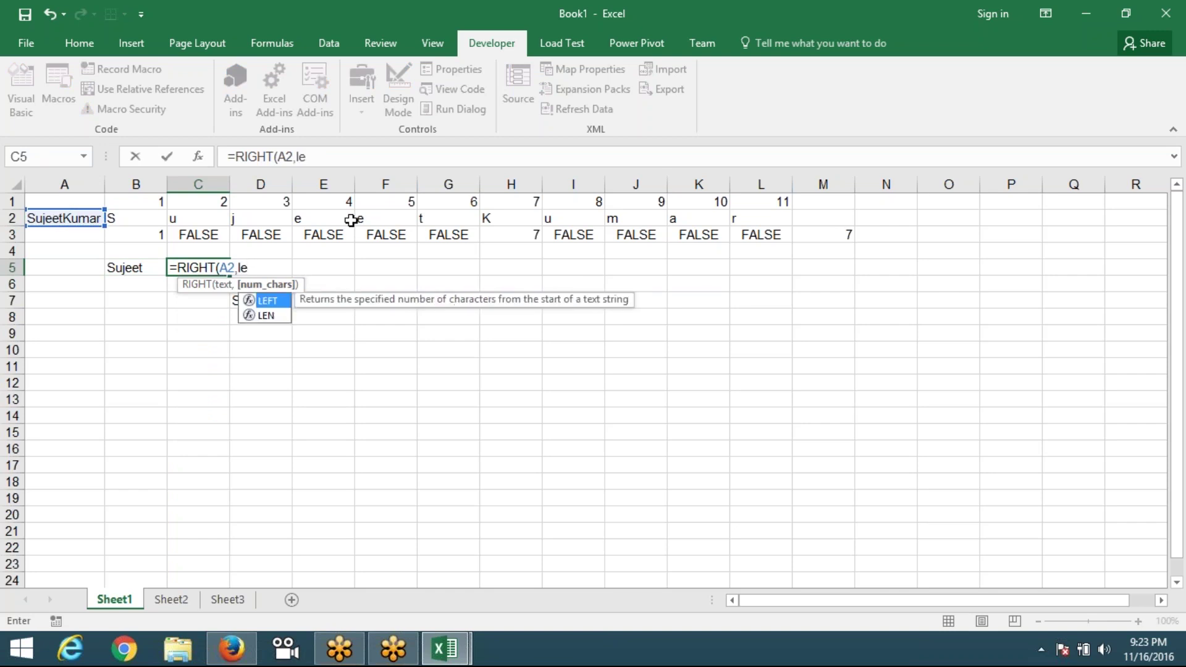
pyautogui.press('Down')
pyautogui.press('Tab')
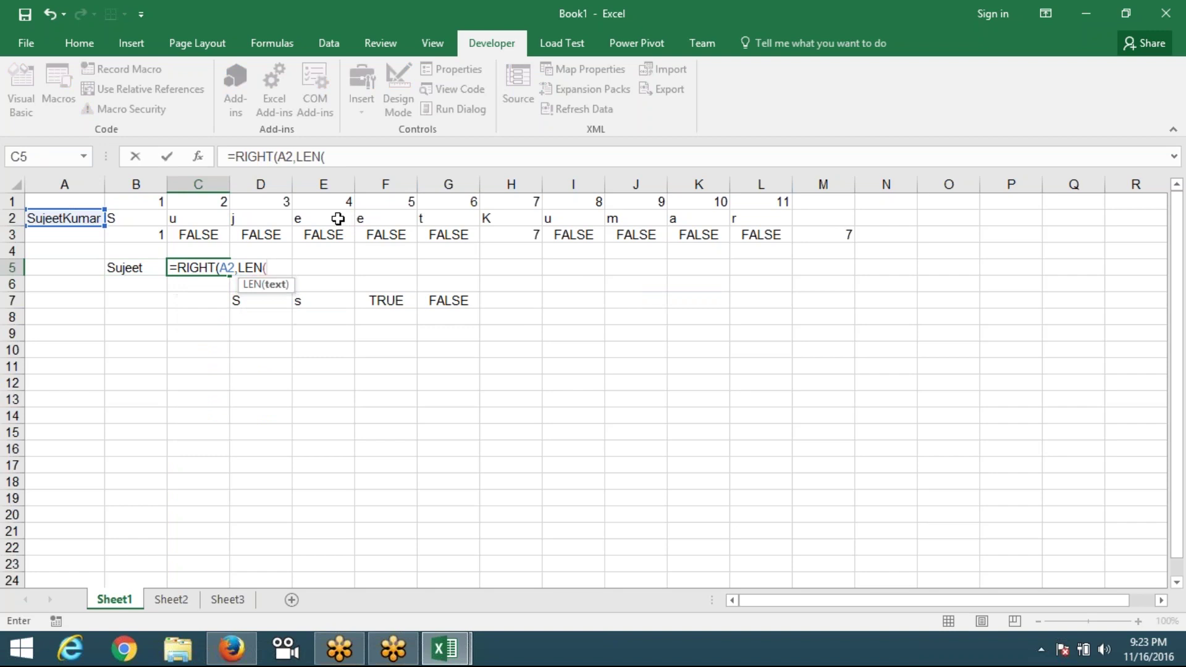
pyautogui.click(52, 215)
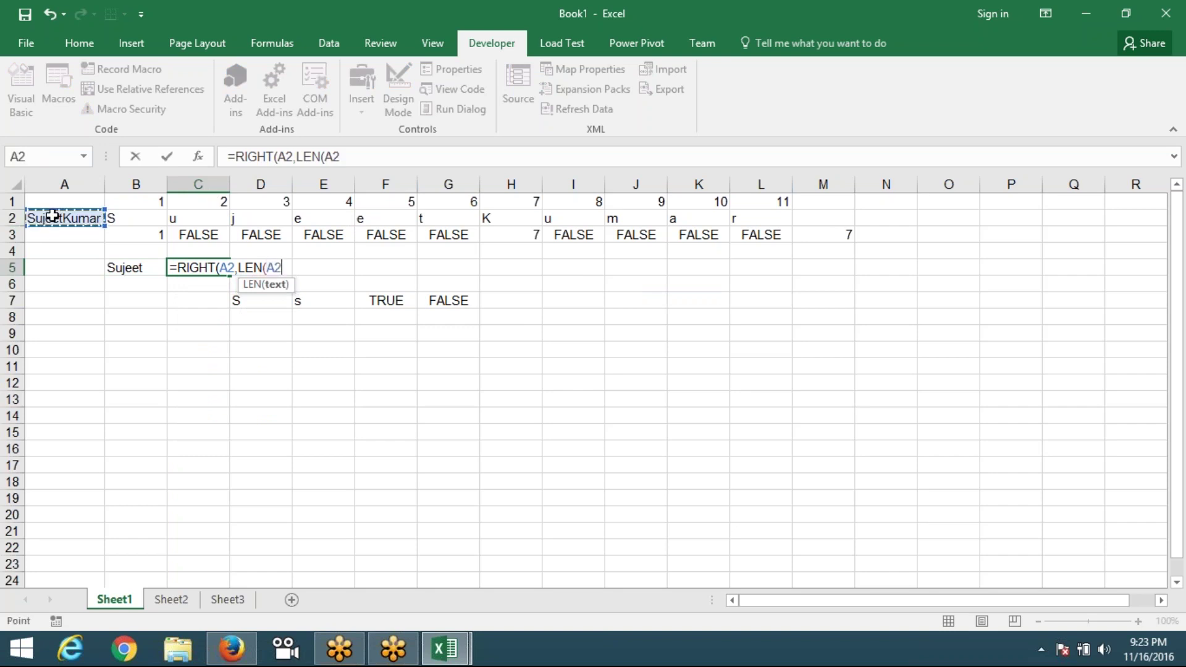
pyautogui.write(')-')
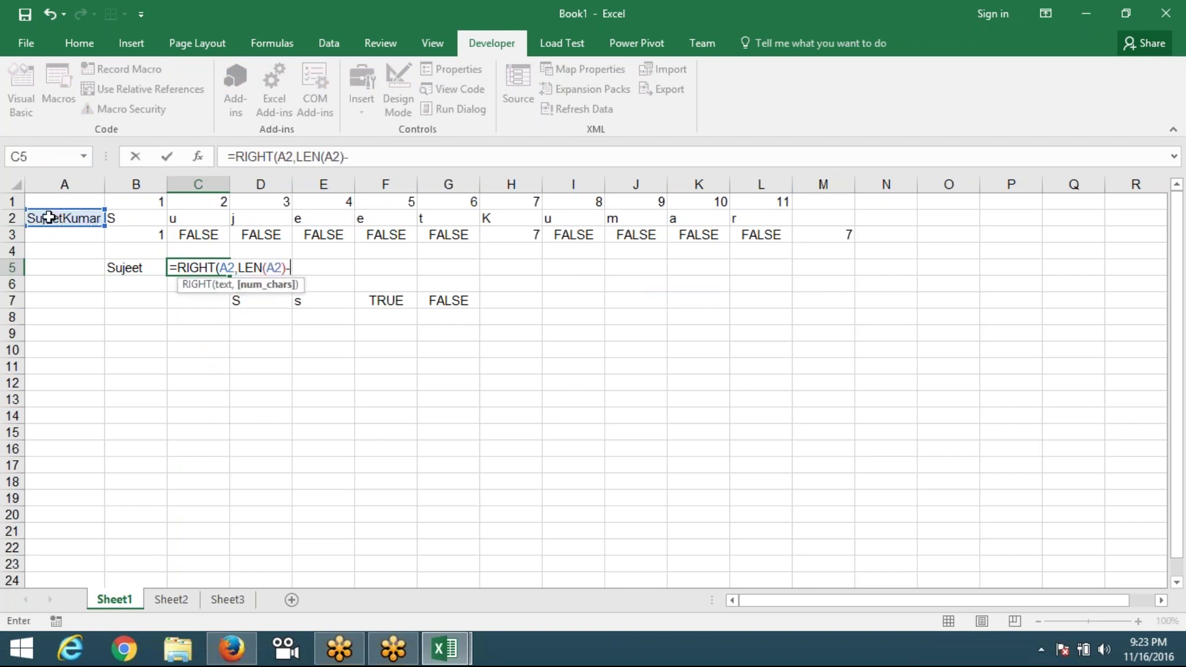
pyautogui.click(844, 238)
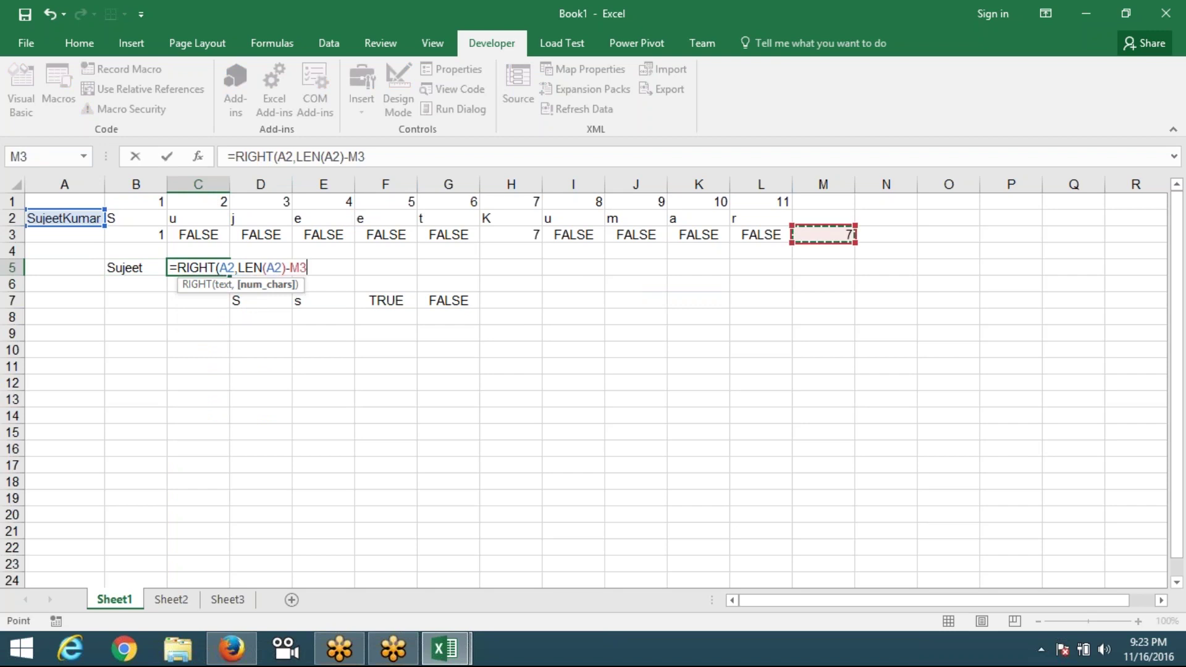
pyautogui.write('-1')
pyautogui.press('Return')
pyautogui.press('Return')
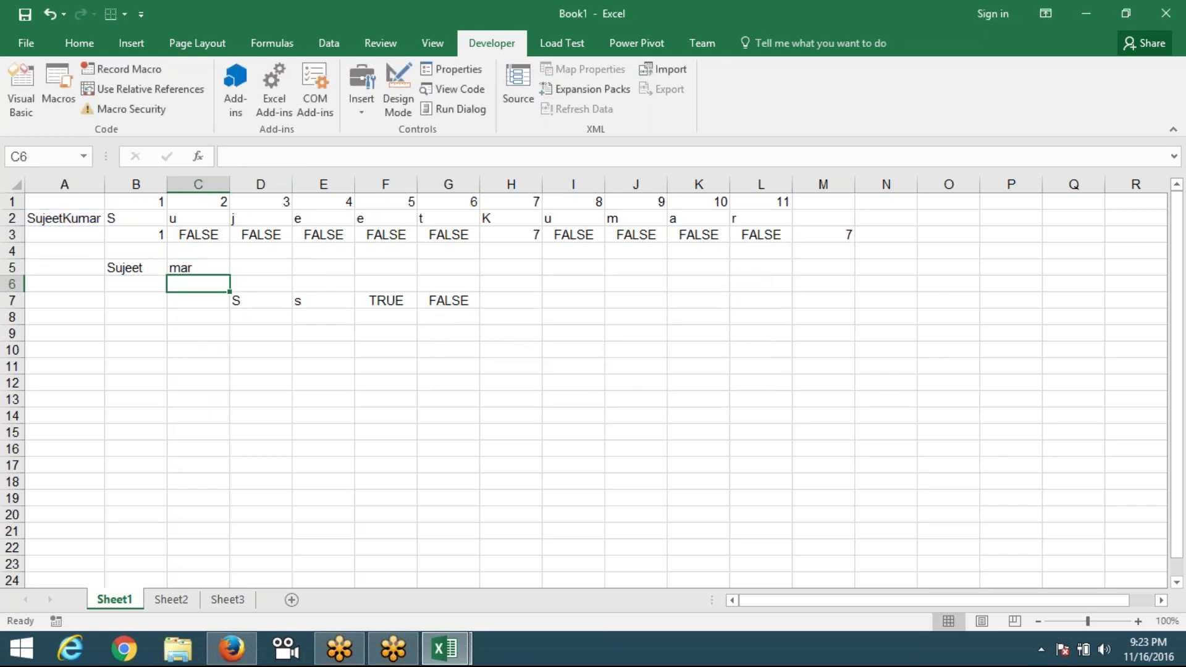
# - Correct C5 to =RIGHT(A2,LEN(A2)-M3+1) so it returns Kumar
pyautogui.press('Up')
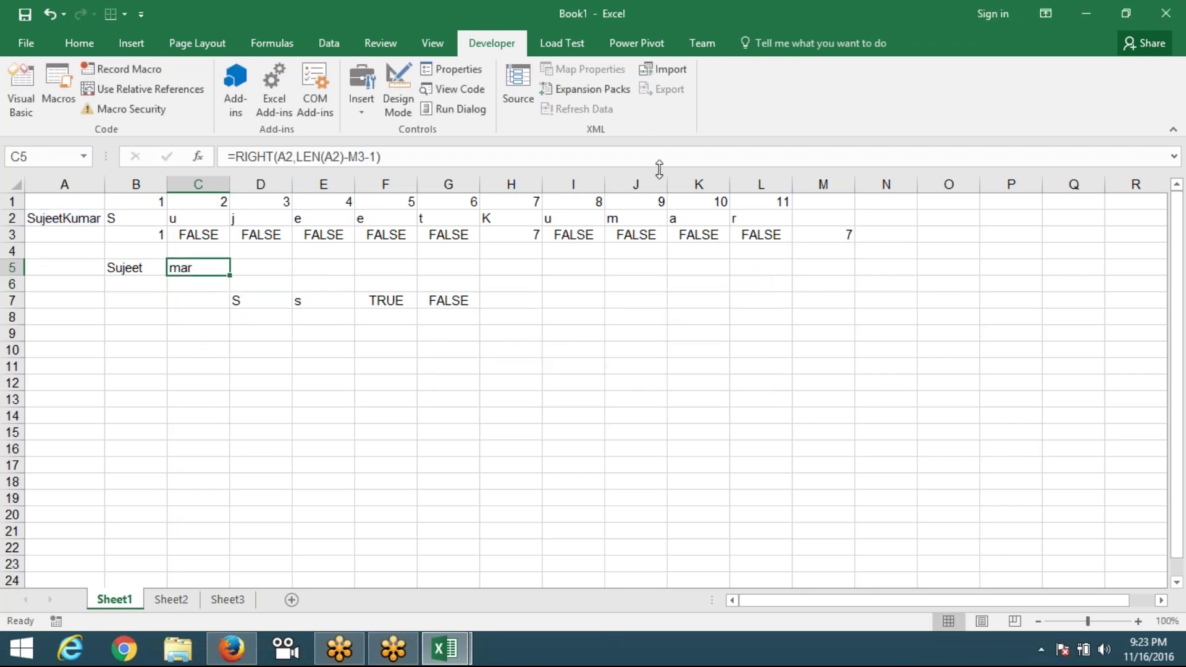
pyautogui.click(350, 157)
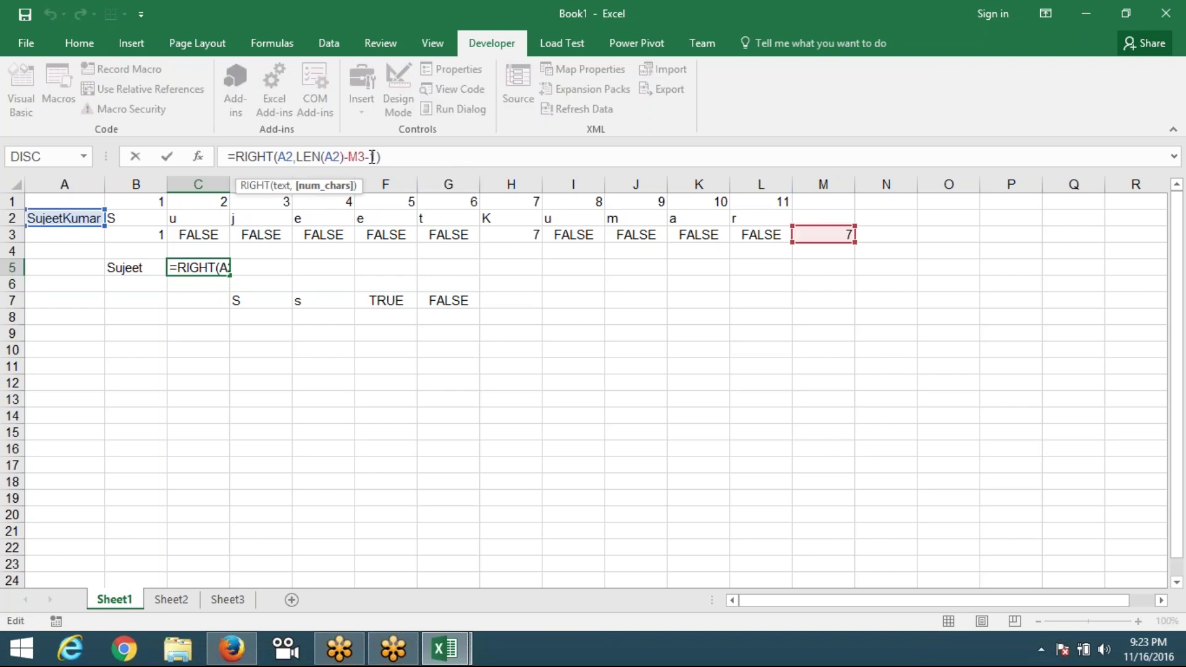
pyautogui.click(371, 157)
pyautogui.write('1')
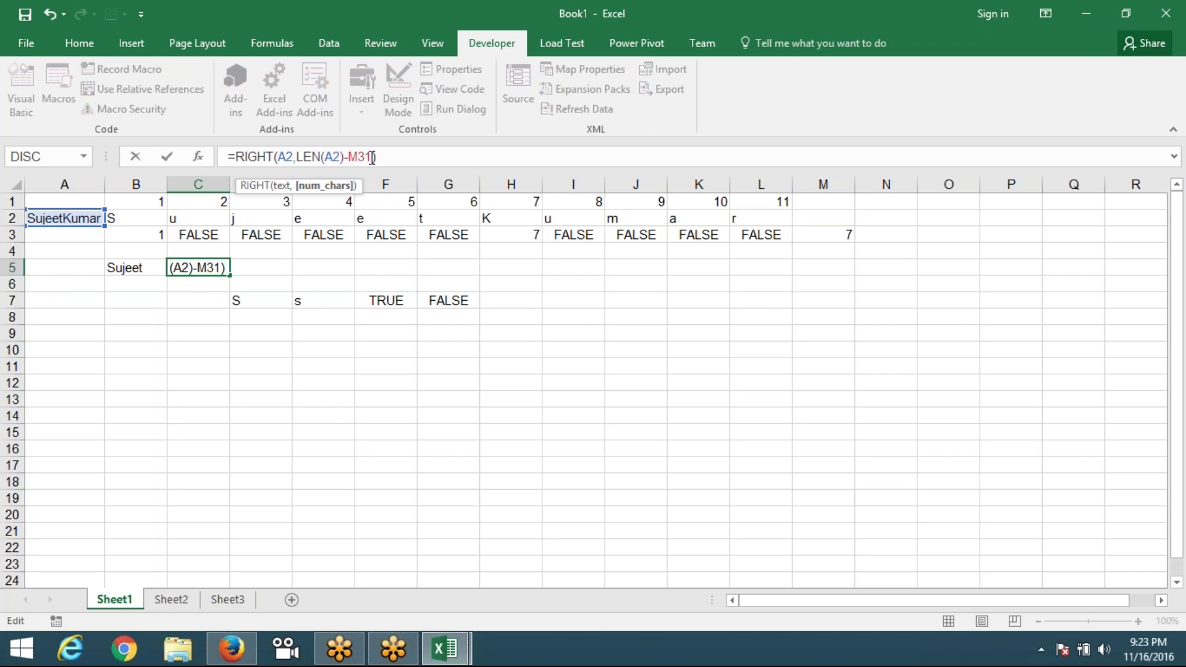
pyautogui.press('BackSpace')
pyautogui.write('+')
pyautogui.press('Return')
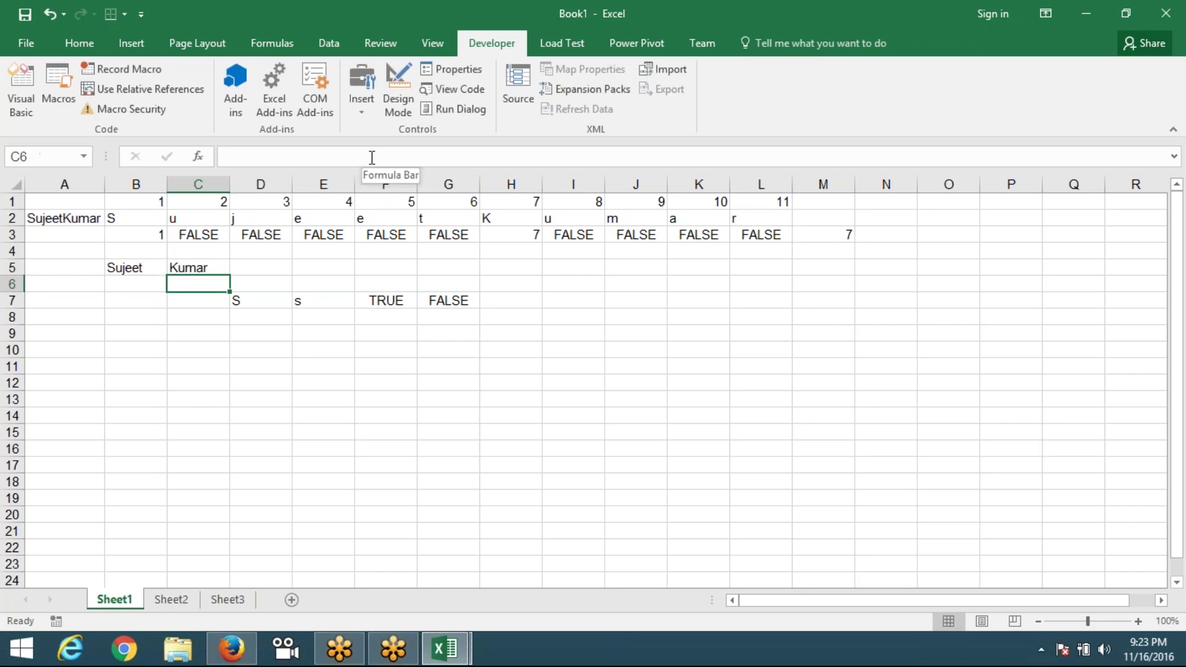
pyautogui.press('Up')
pyautogui.press('Left')
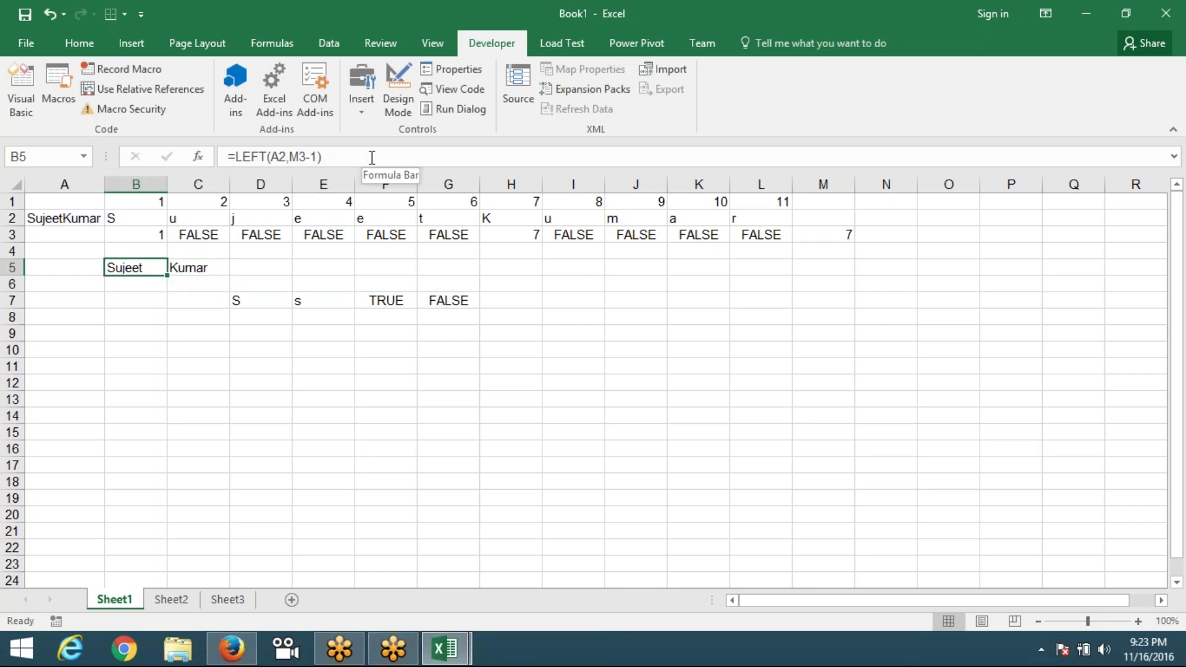
pyautogui.press('Down')
pyautogui.press('Up')
pyautogui.press('Right')
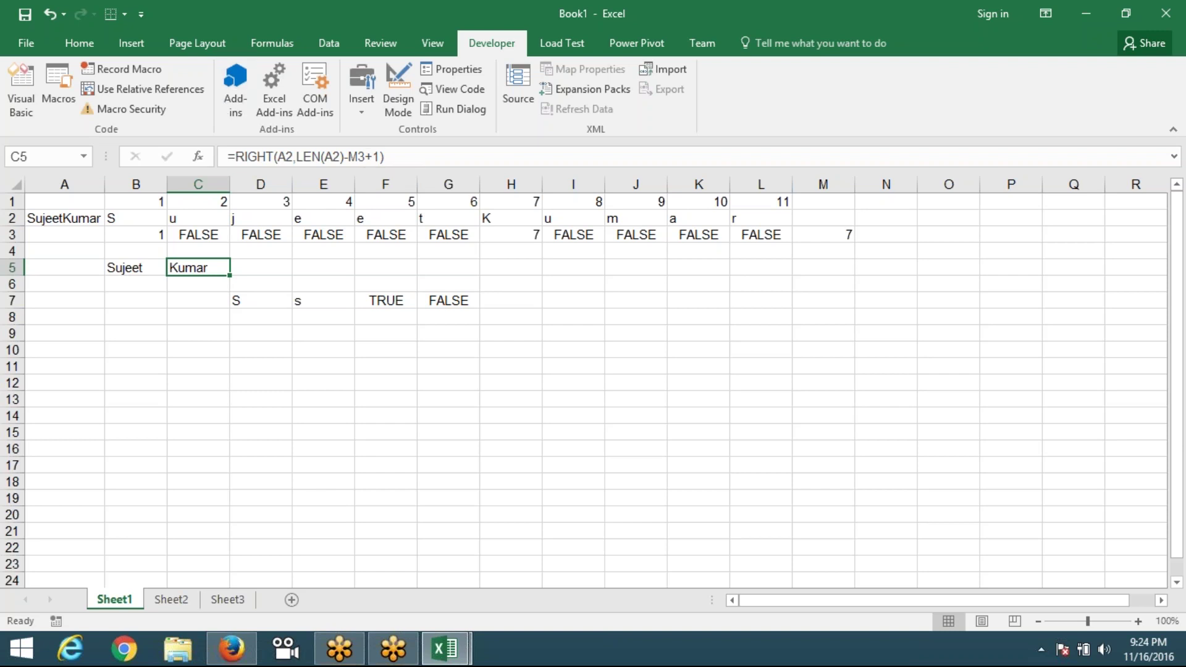
# - Review the MID formulas in row 2, the capital check in H3, and the B5 and C5 name formulas
pyautogui.moveTo(111, 217)
pyautogui.mouseDown()
pyautogui.moveTo(177, 206)
pyautogui.moveTo(749, 219)
pyautogui.mouseUp()
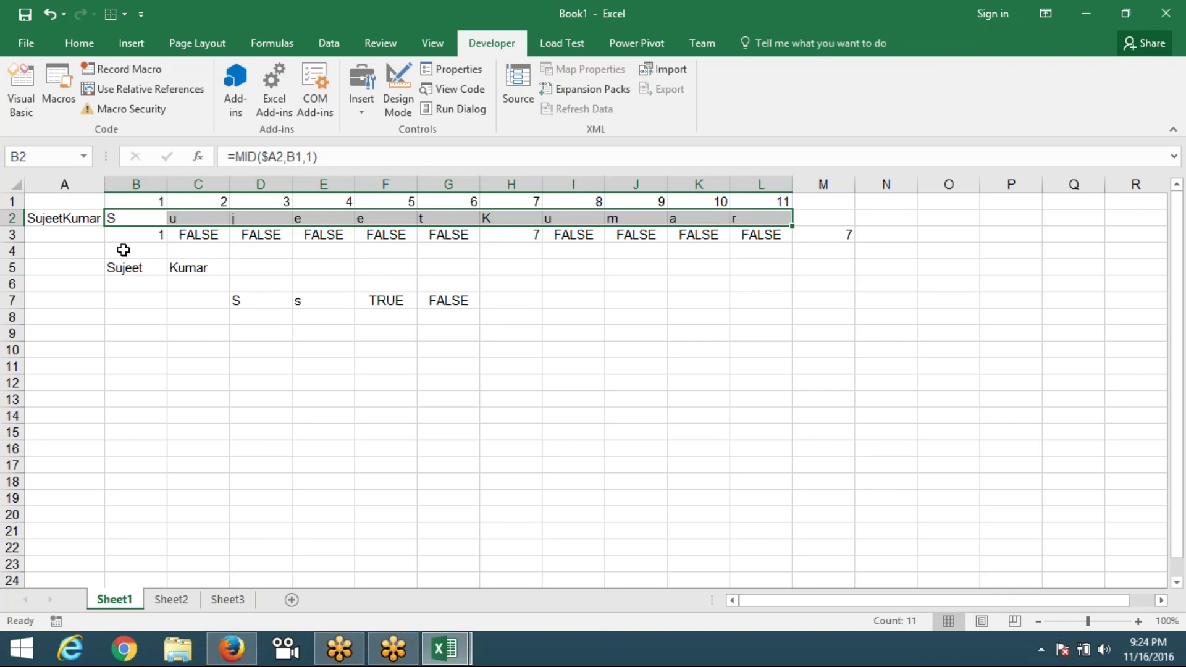
pyautogui.moveTo(185, 237); pyautogui.dragTo(187, 226)
pyautogui.click(136, 221)
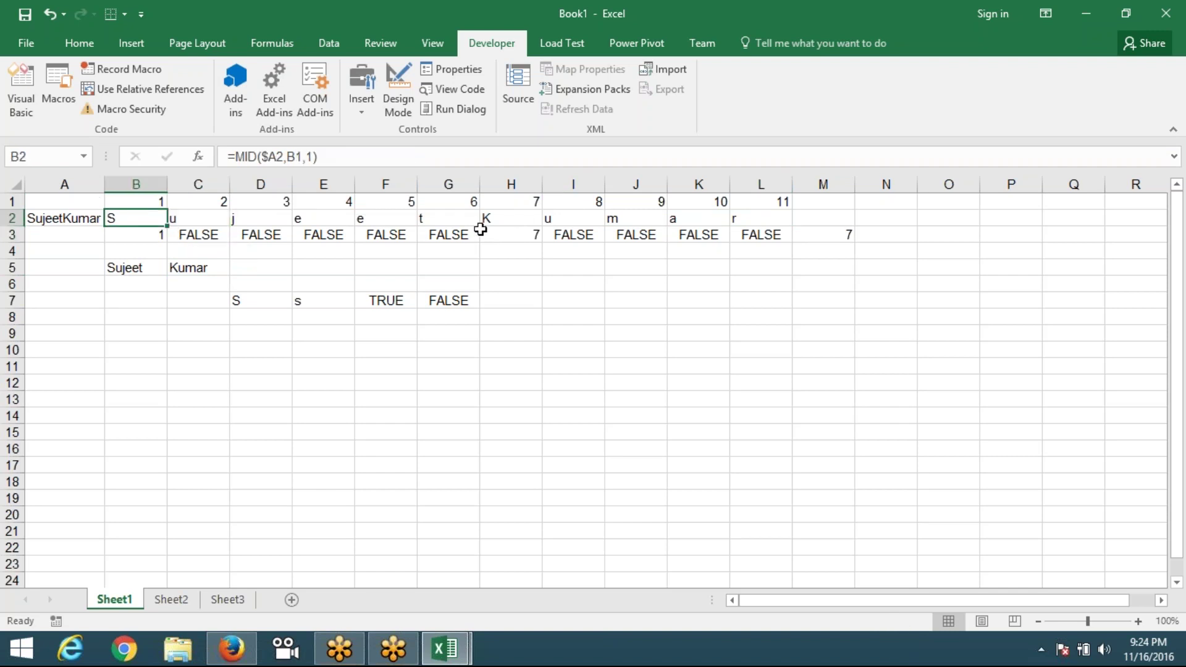
pyautogui.click(498, 221)
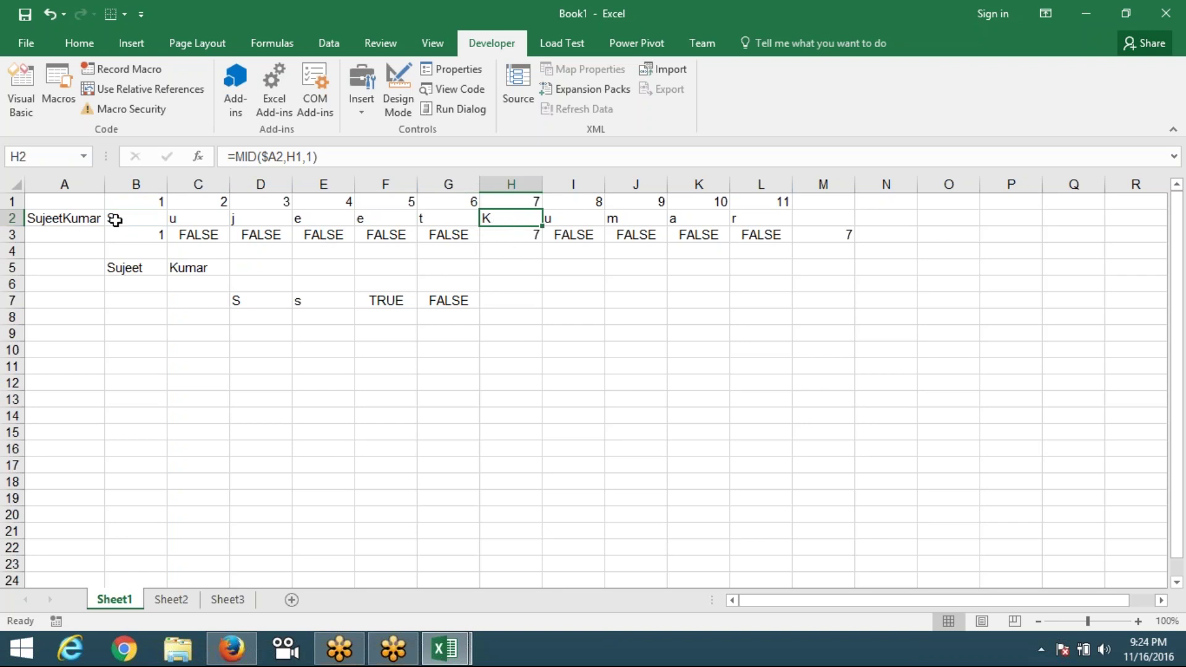
pyautogui.click(512, 235)
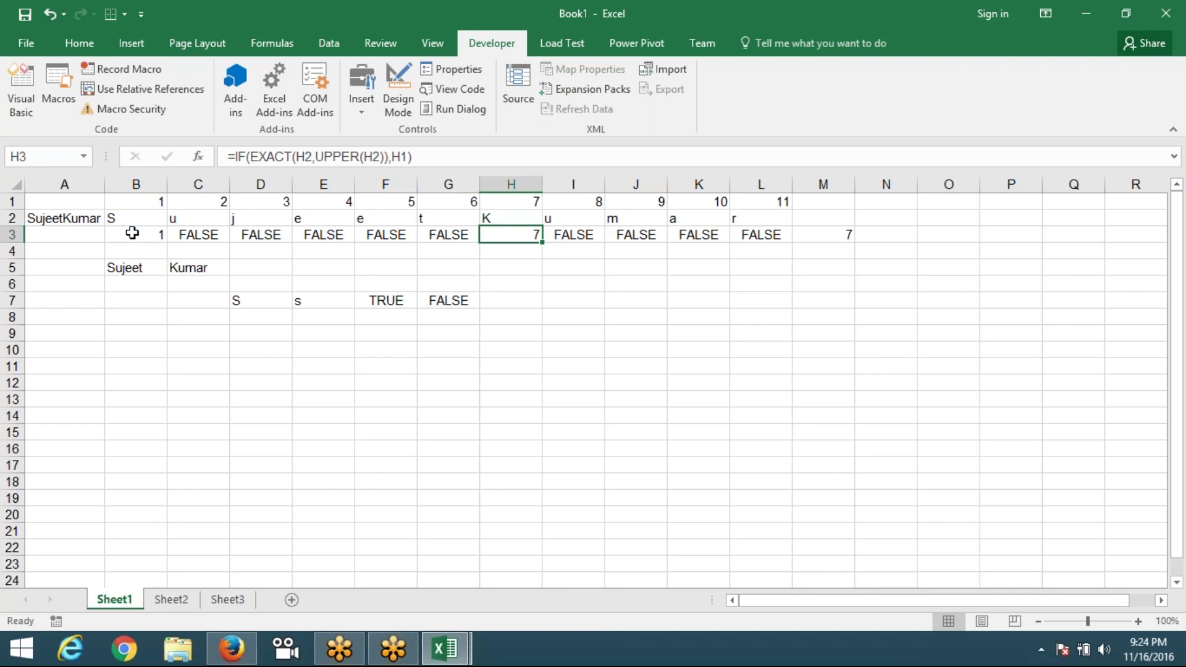
pyautogui.click(138, 268)
pyautogui.click(174, 267)
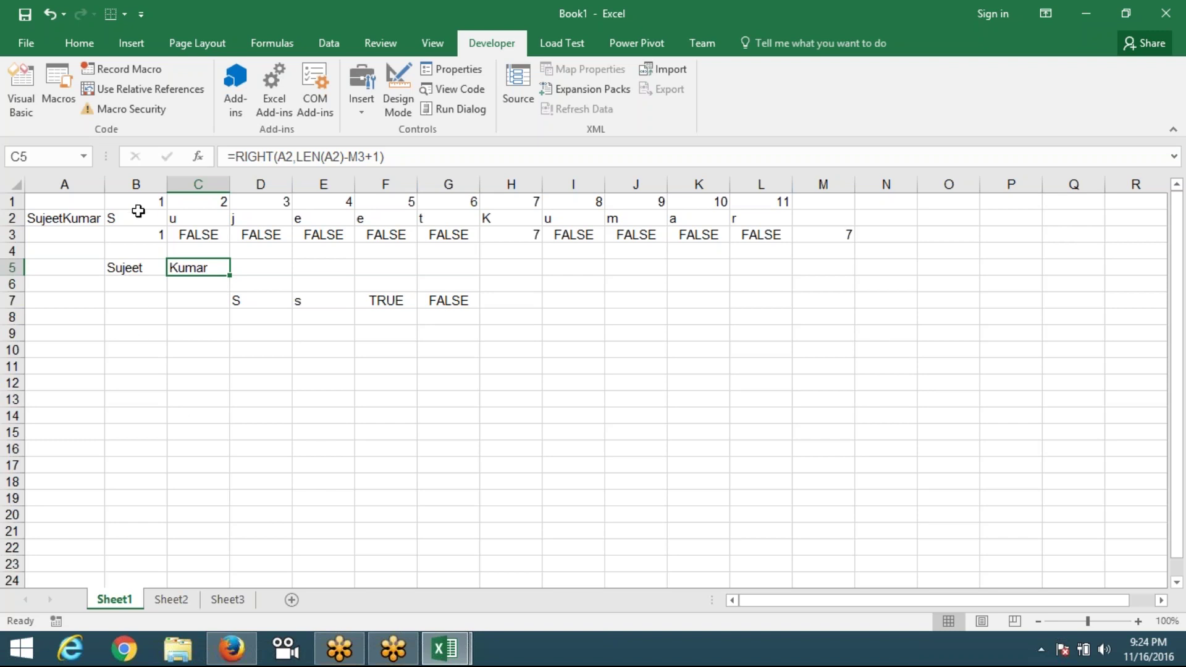
pyautogui.moveTo(143, 201); pyautogui.dragTo(822, 333)
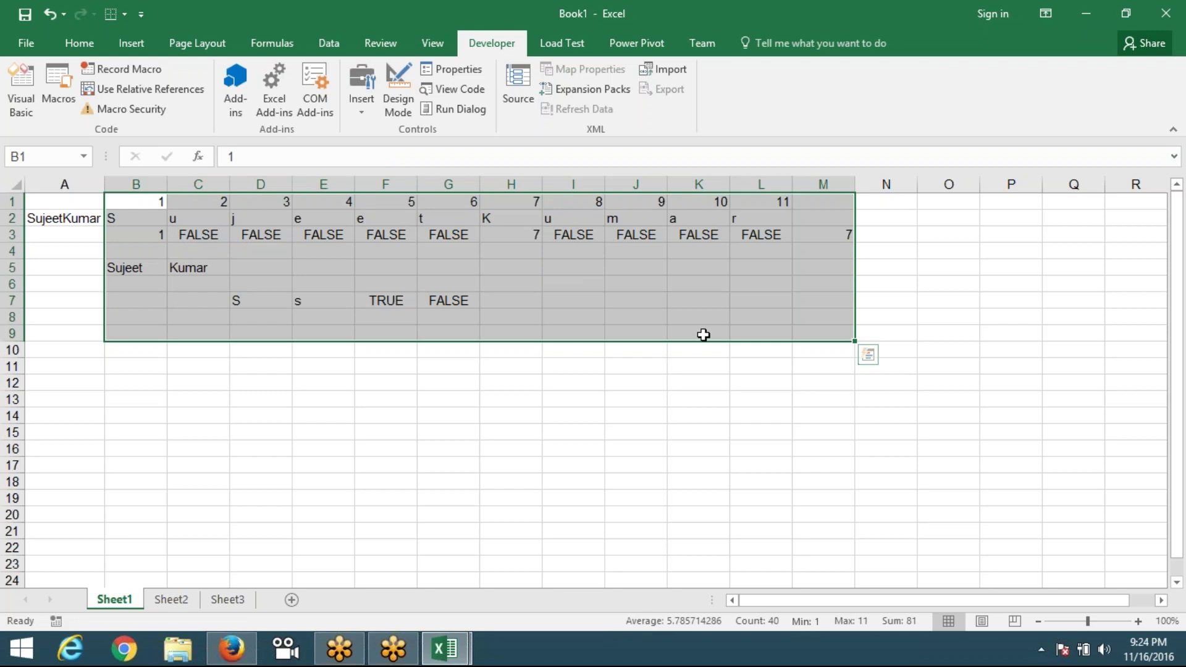
pyautogui.moveTo(655, 349); pyautogui.dragTo(98, 459)
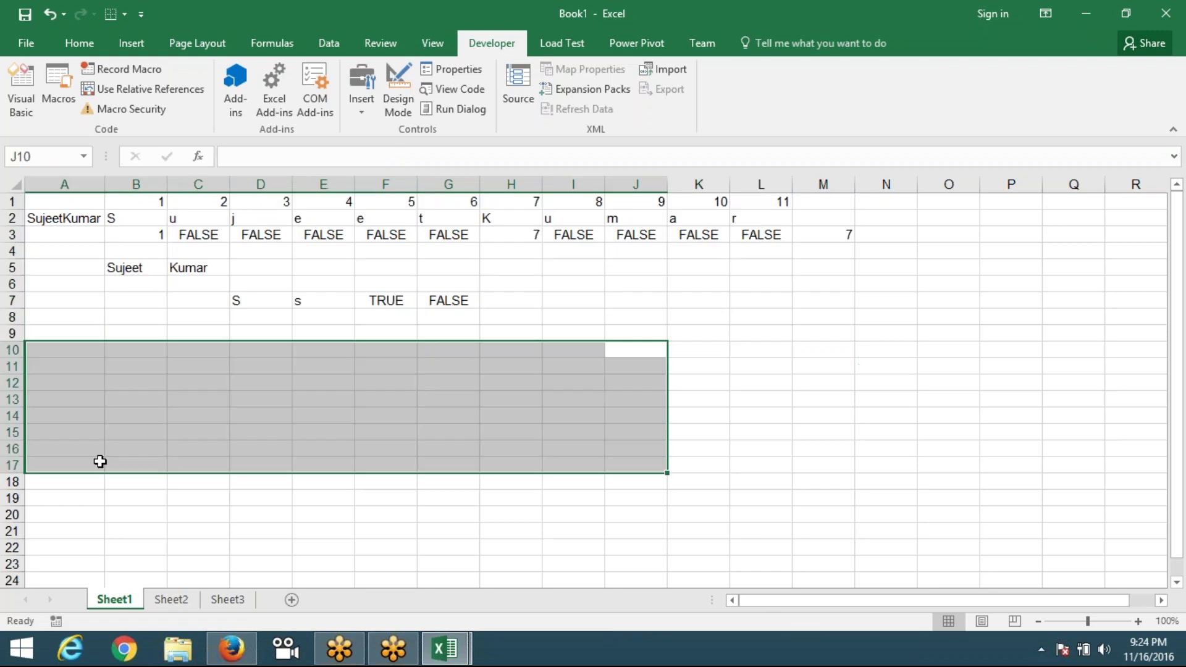
pyautogui.click(123, 450)
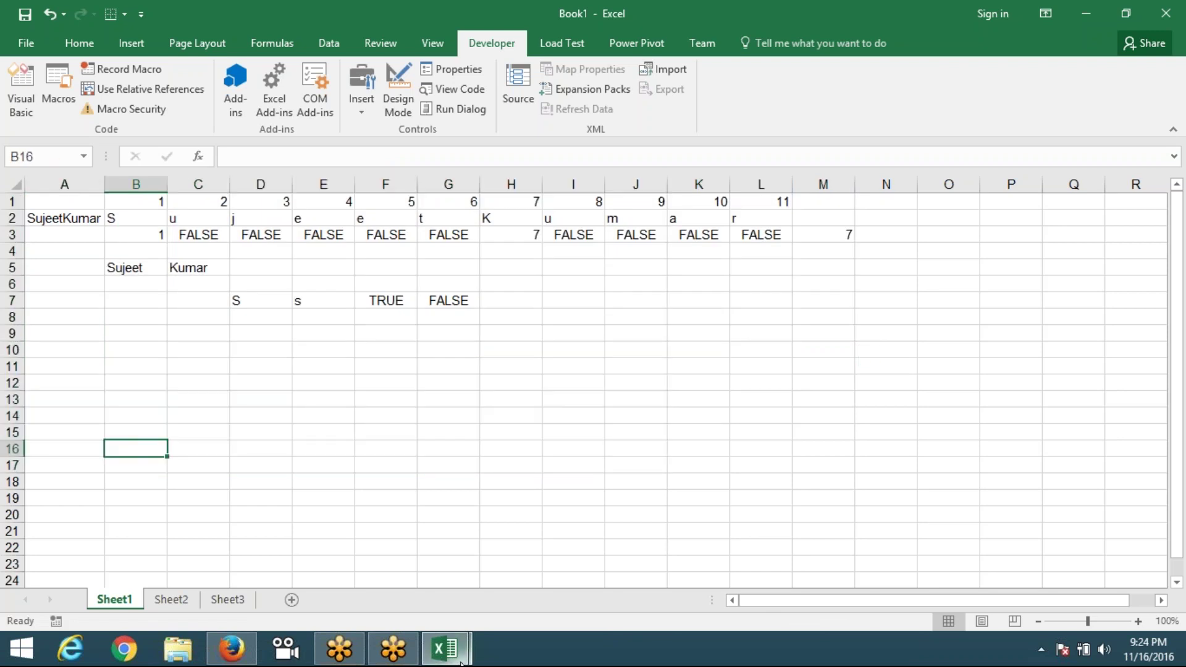
pyautogui.moveTo(444, 649)
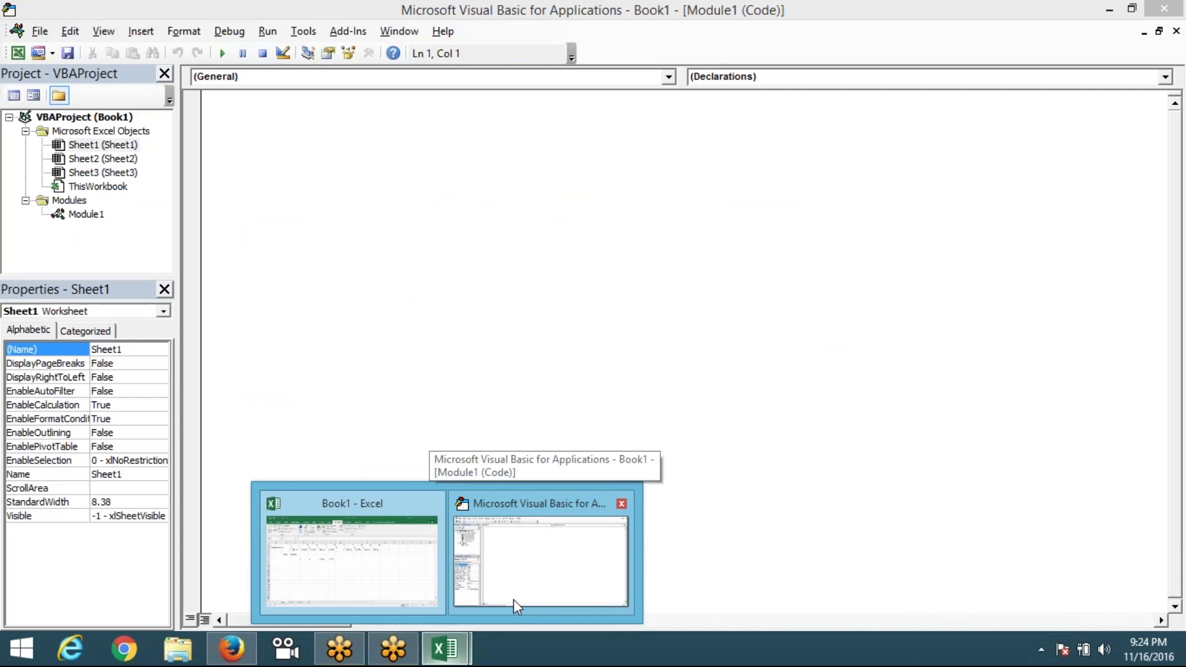
# - Declare Function L_N(n As String) in Module1's code window
pyautogui.click(513, 599)
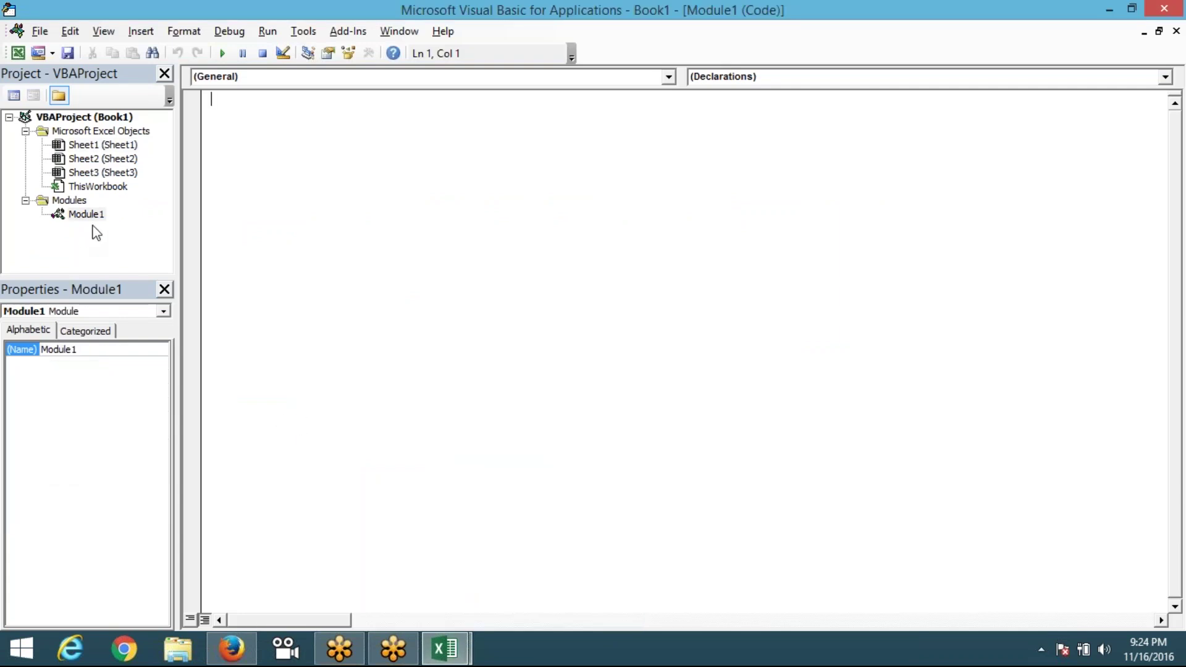
pyautogui.doubleClick(93, 215)
pyautogui.write('func')
pyautogui.write('tion')
pyautogui.write('L')
pyautogui.write('_N')
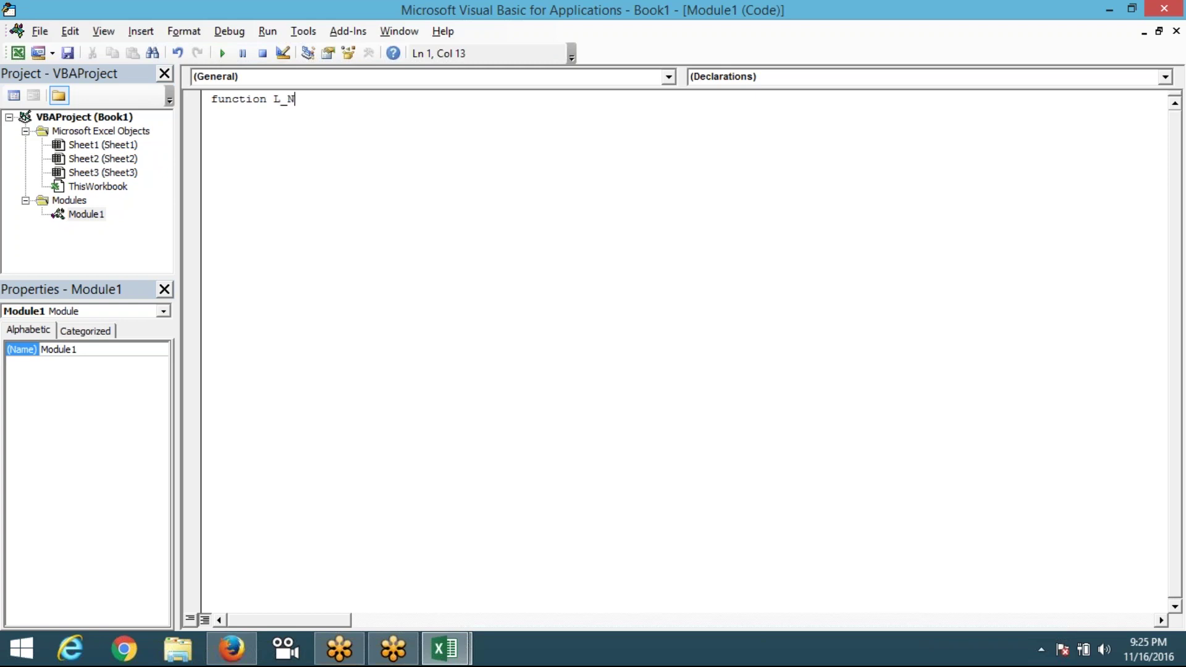
pyautogui.write('(n as ')
pyautogui.write('str')
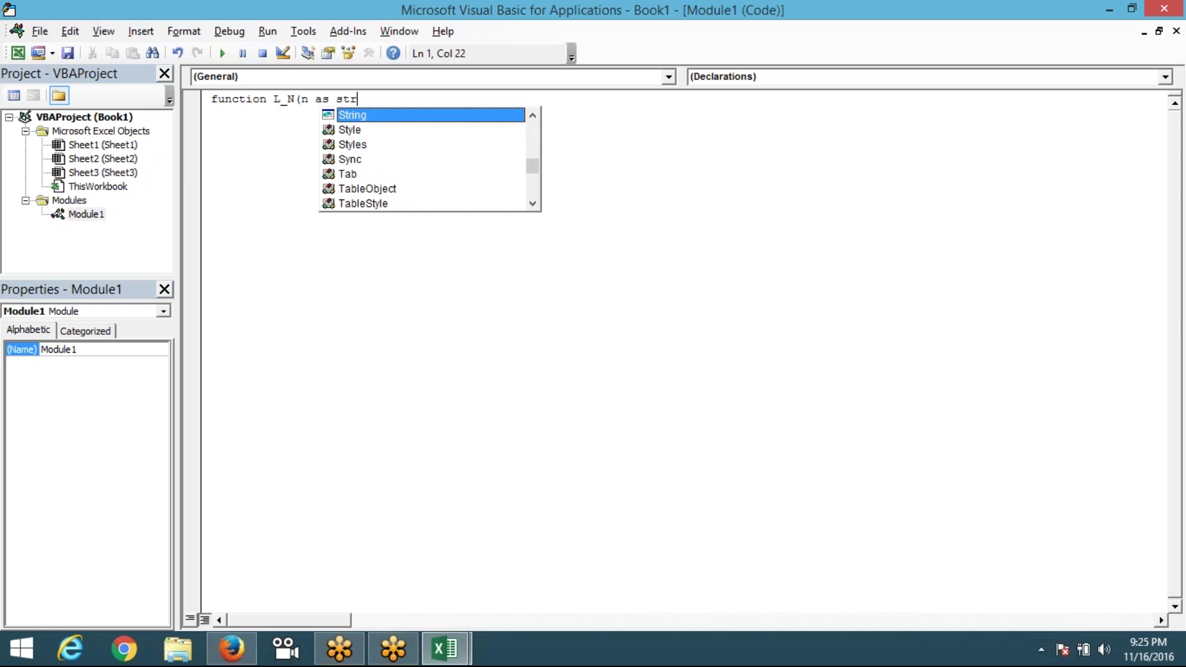
pyautogui.press('Tab')
pyautogui.write(')')
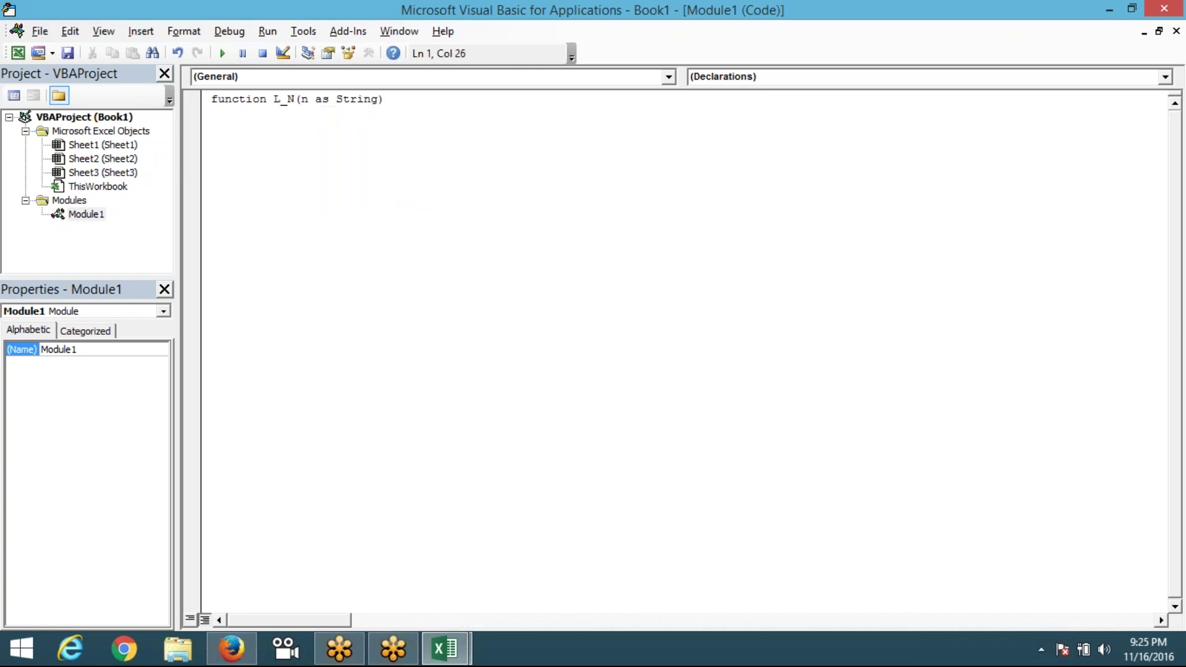
pyautogui.press('Return')
pyautogui.press('Return')
pyautogui.press('Return')
pyautogui.press('Return')
pyautogui.press('Return')
# - Add the loop line 'for i = 2 to len(n)' inside the function
pyautogui.press('Up')
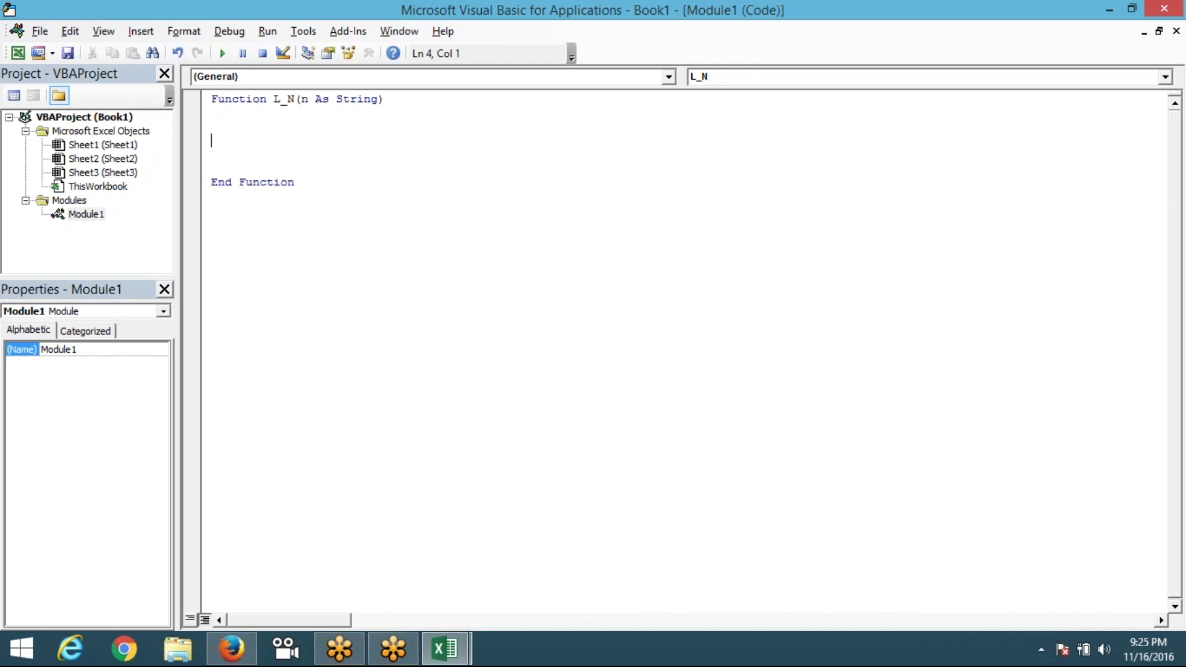
pyautogui.press('Up')
pyautogui.write('f')
pyautogui.write('or i ')
pyautogui.write('= ')
pyautogui.write('2 t')
pyautogui.write('o le')
pyautogui.write('n')
pyautogui.write('(n')
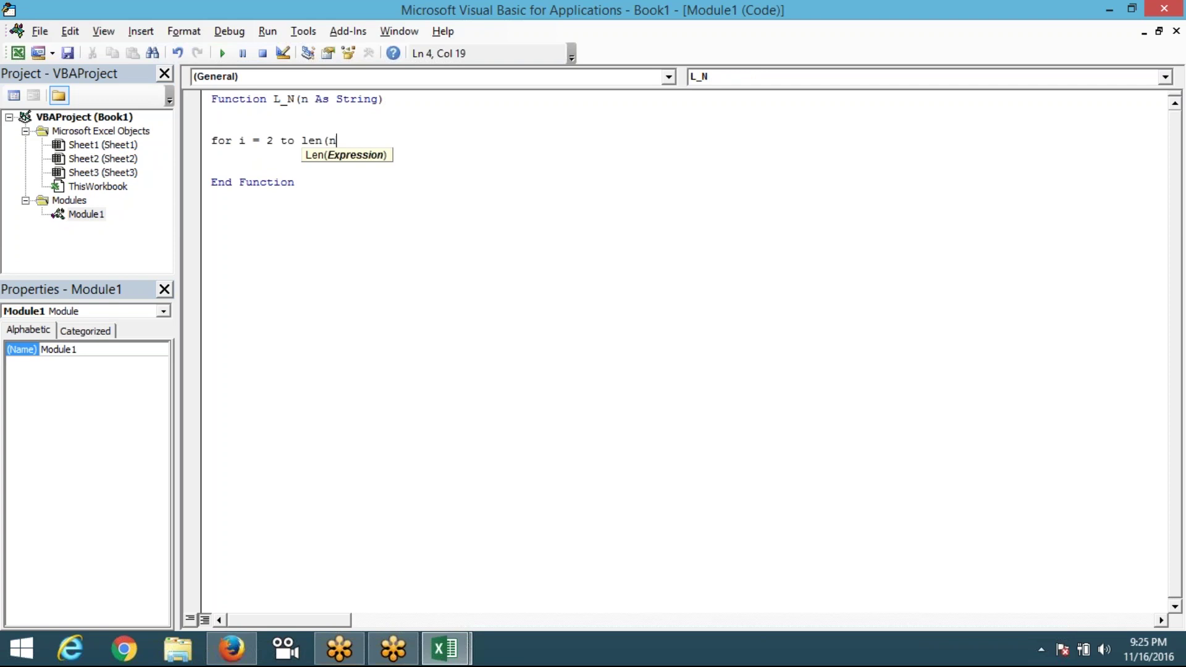
pyautogui.write(')')
# - Add l = Mid(n, i, 1) as the first line inside the loop
pyautogui.press('Return')
pyautogui.press('Return')
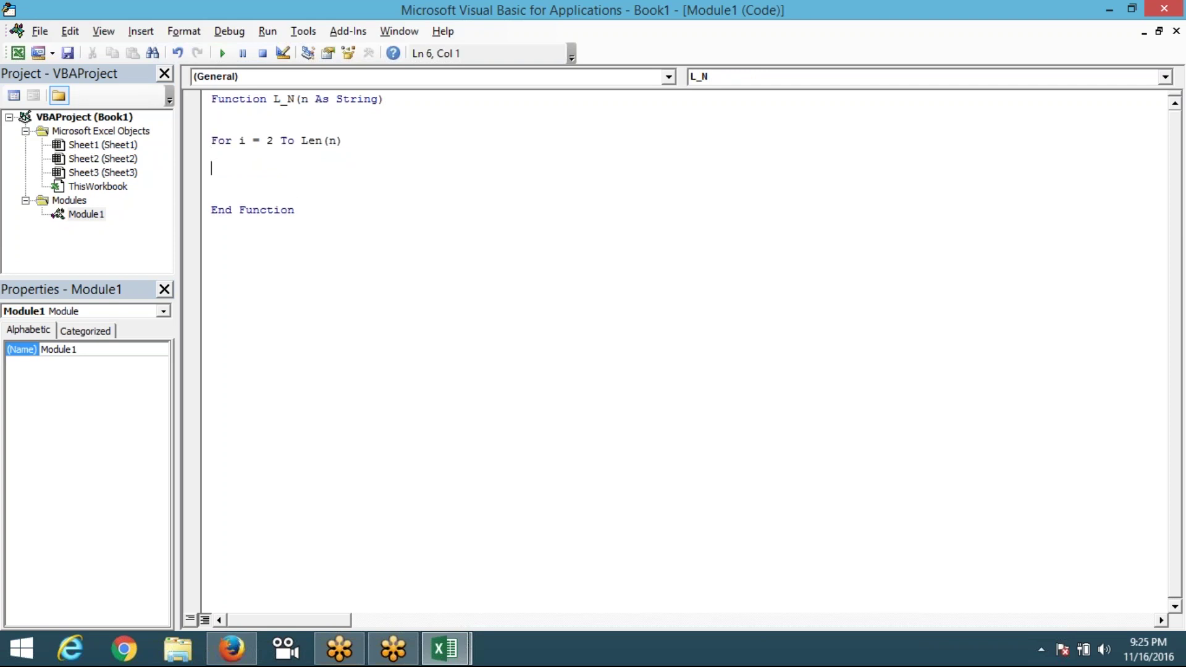
pyautogui.press('Up')
pyautogui.press('Down')
pyautogui.write('if')
pyautogui.press('BackSpace')
pyautogui.press('BackSpace')
pyautogui.press('BackSpace')
pyautogui.write('l=')
pyautogui.write('mid')
pyautogui.write('(')
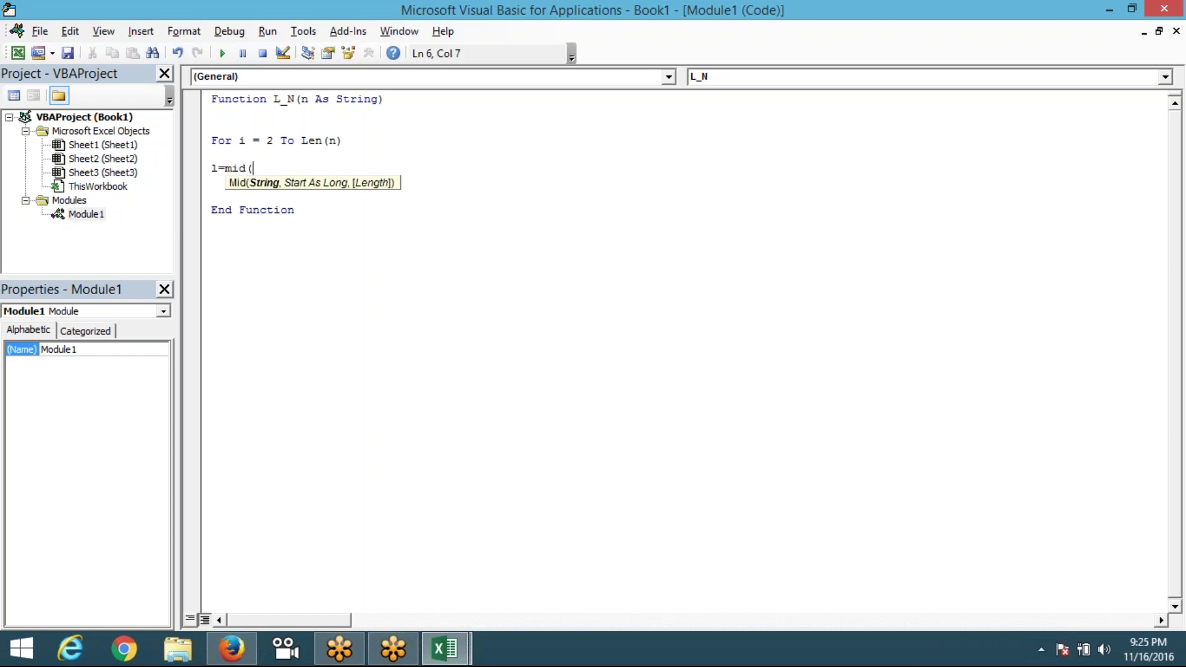
pyautogui.write('n,')
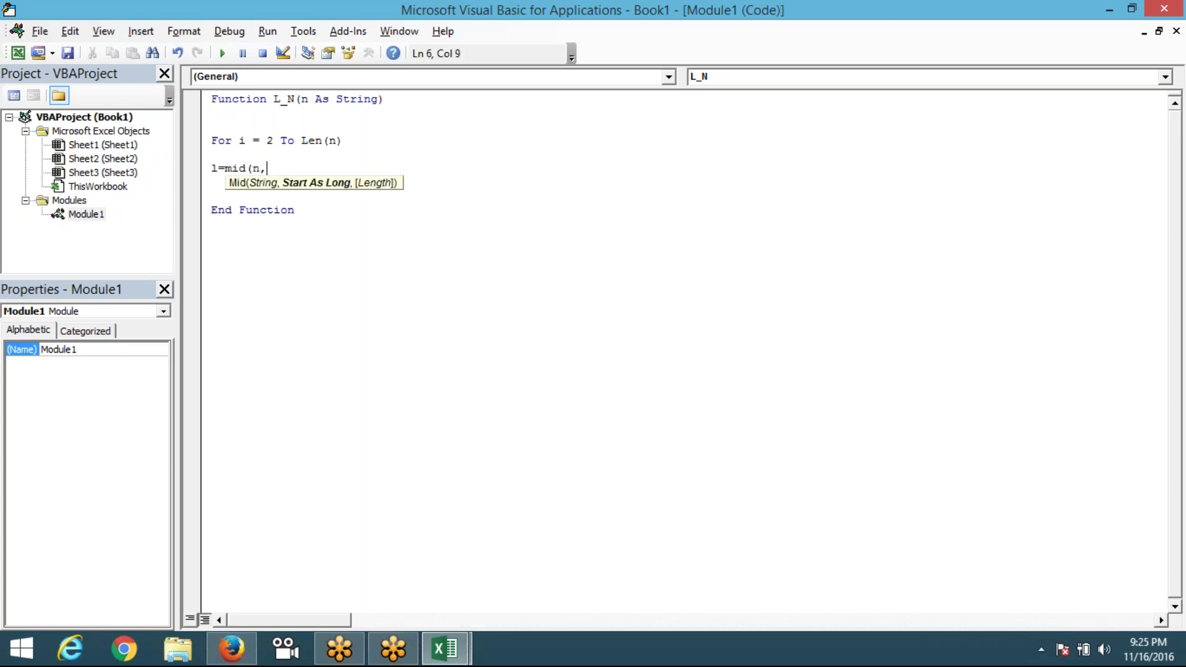
pyautogui.write('i,1')
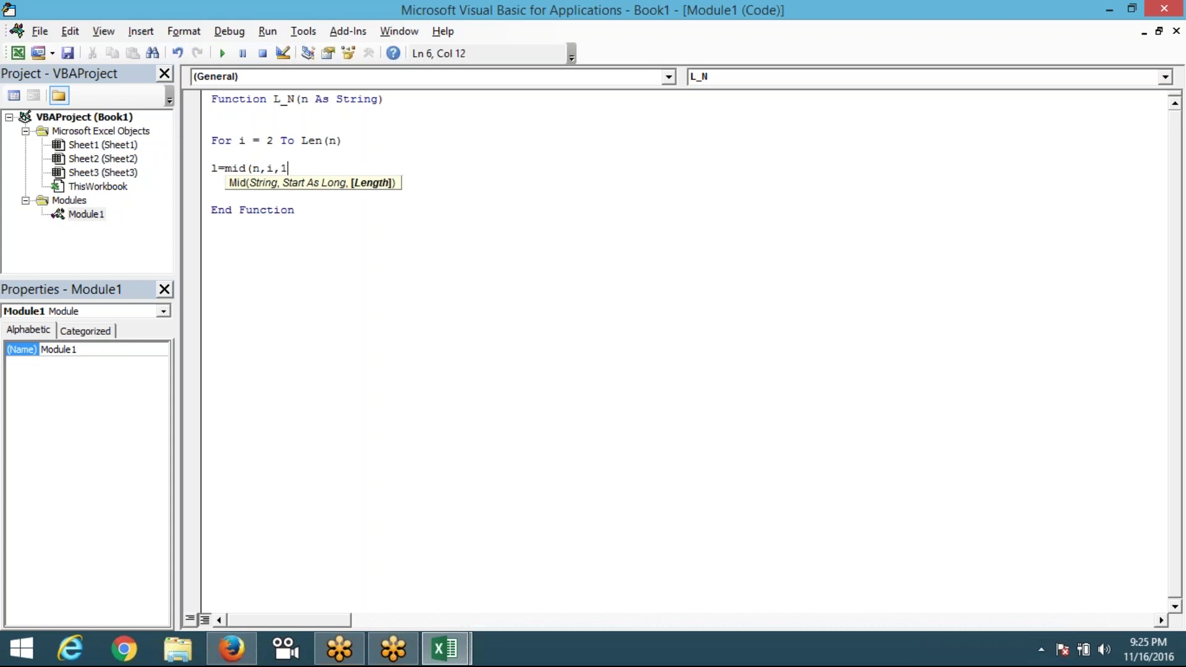
pyautogui.write(')')
pyautogui.press('Return')
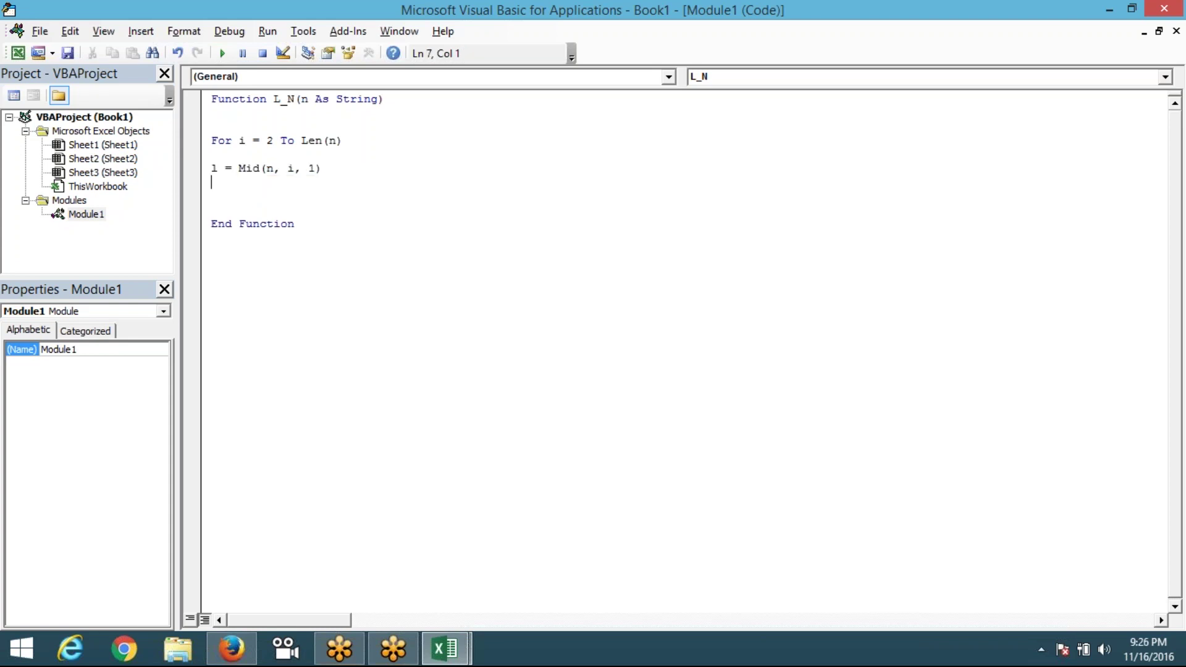
# - Add If l = UCase(l) Then containing L_N = Left(n, i - 1)
pyautogui.write('if ')
pyautogui.write('l=')
pyautogui.write('ucase')
pyautogui.write('(')
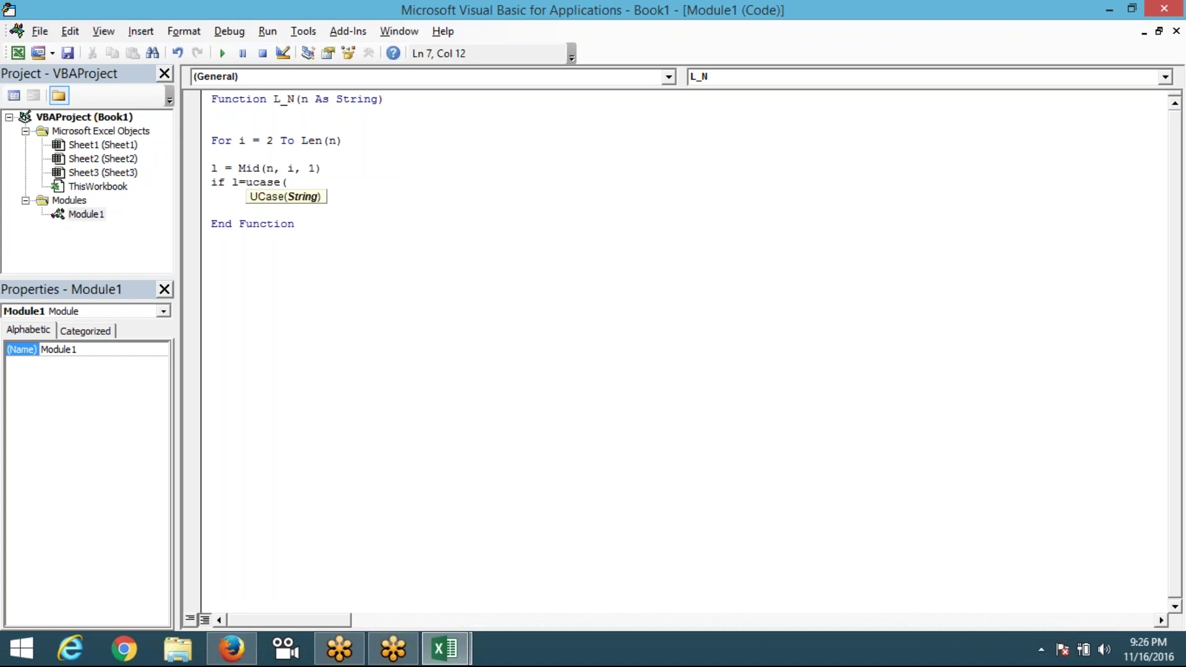
pyautogui.write('l')
pyautogui.write(') th')
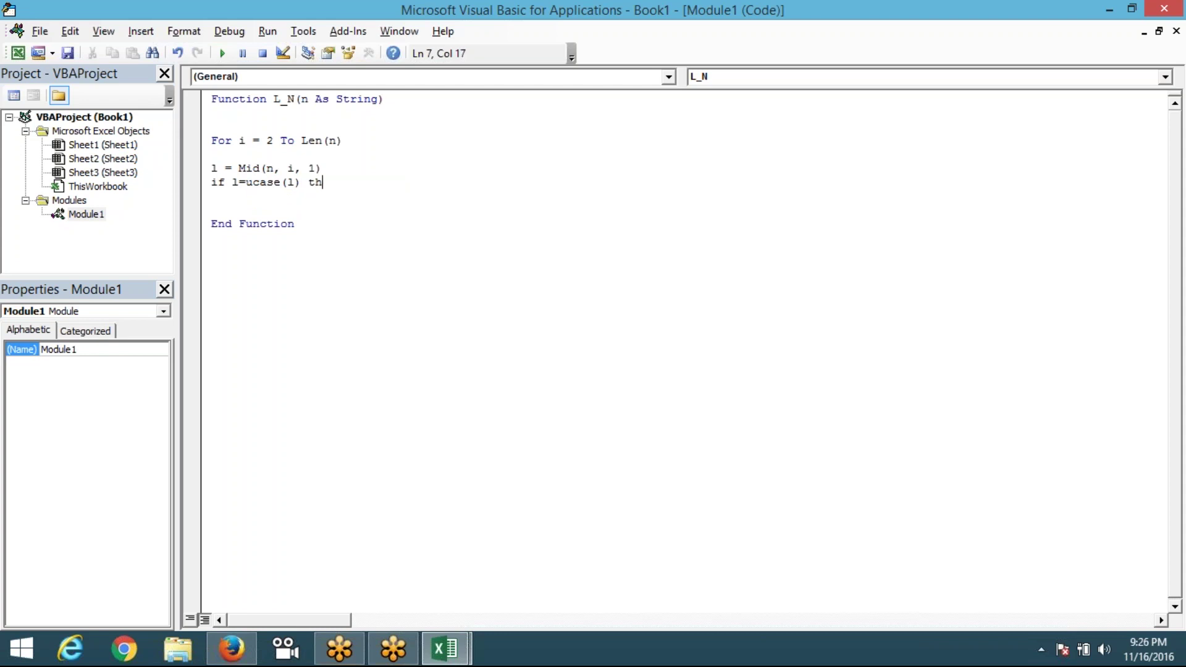
pyautogui.write('en')
pyautogui.press('Return')
pyautogui.press('Return')
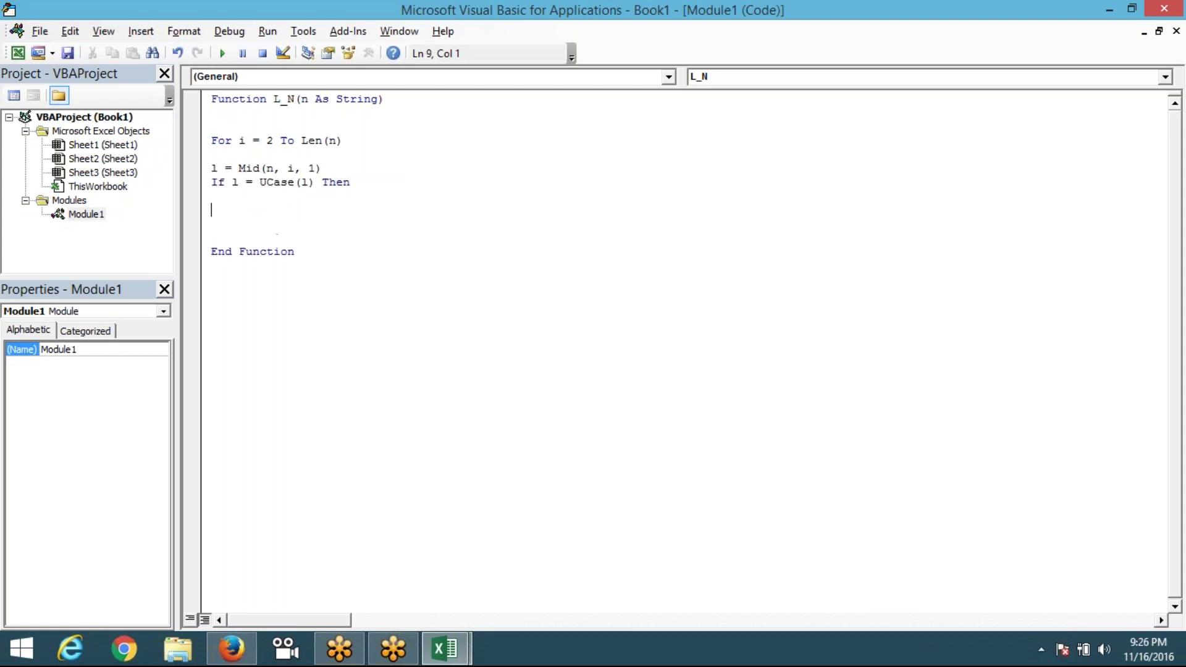
pyautogui.press('Up')
pyautogui.press('Up')
pyautogui.hotkey('shift', 'End')
pyautogui.press('Down')
pyautogui.write('L')
pyautogui.write('_N')
pyautogui.write('=')
pyautogui.write('lef')
pyautogui.write('t(')
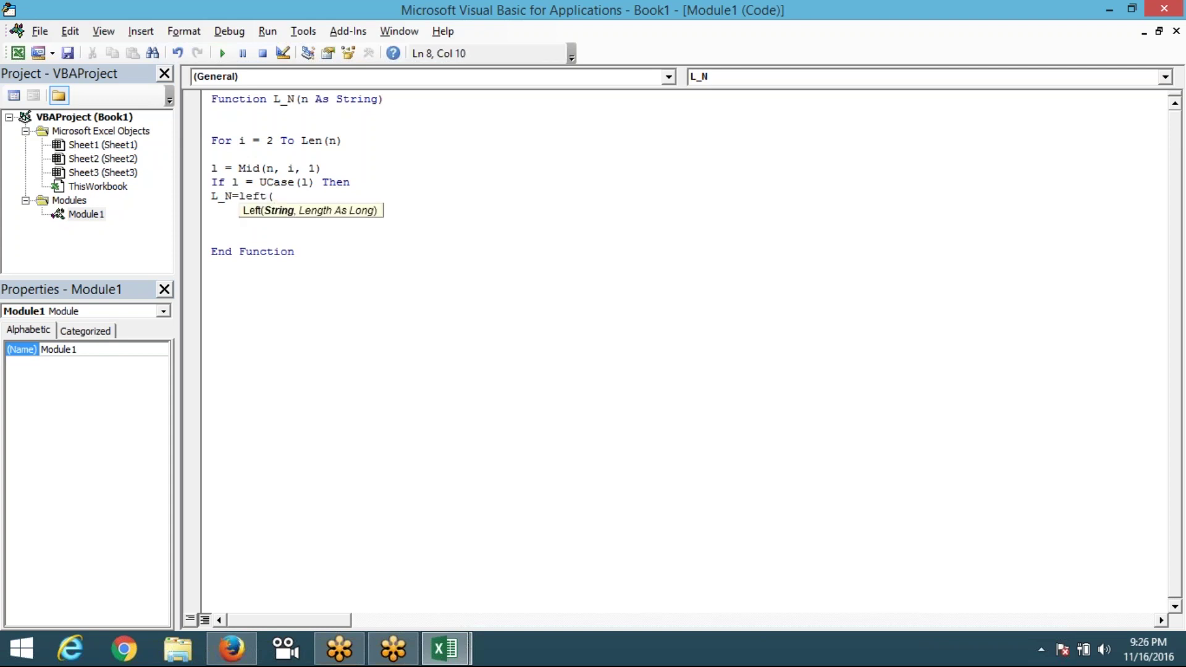
pyautogui.write('n,')
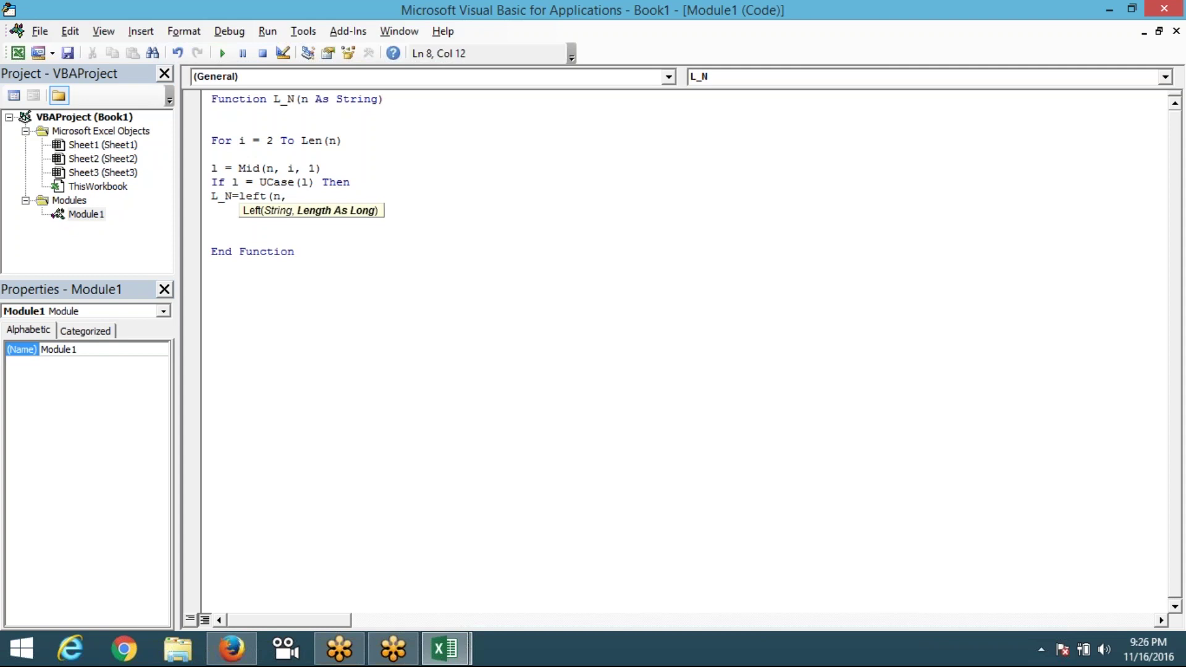
pyautogui.write('i-')
pyautogui.write('1')
pyautogui.write(')')
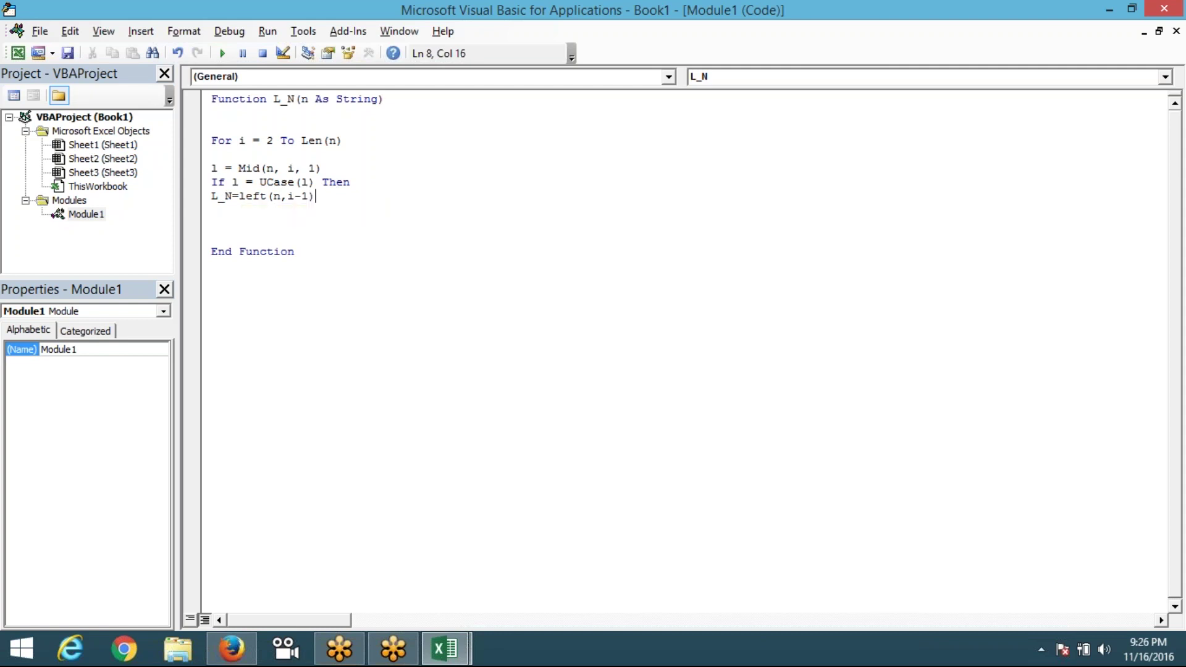
pyautogui.press('Return')
# - Finish the loop with Exit Function, End If and Next i
pyautogui.write('e')
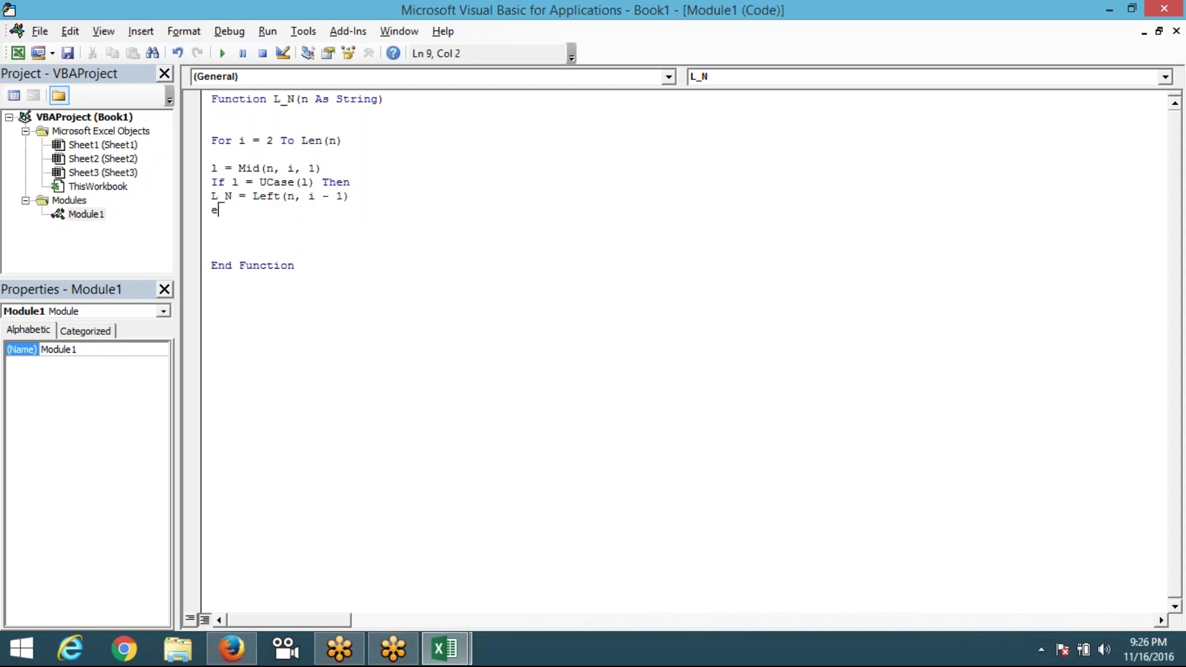
pyautogui.write('xit f')
pyautogui.write('unctio')
pyautogui.write('n')
pyautogui.press('Return')
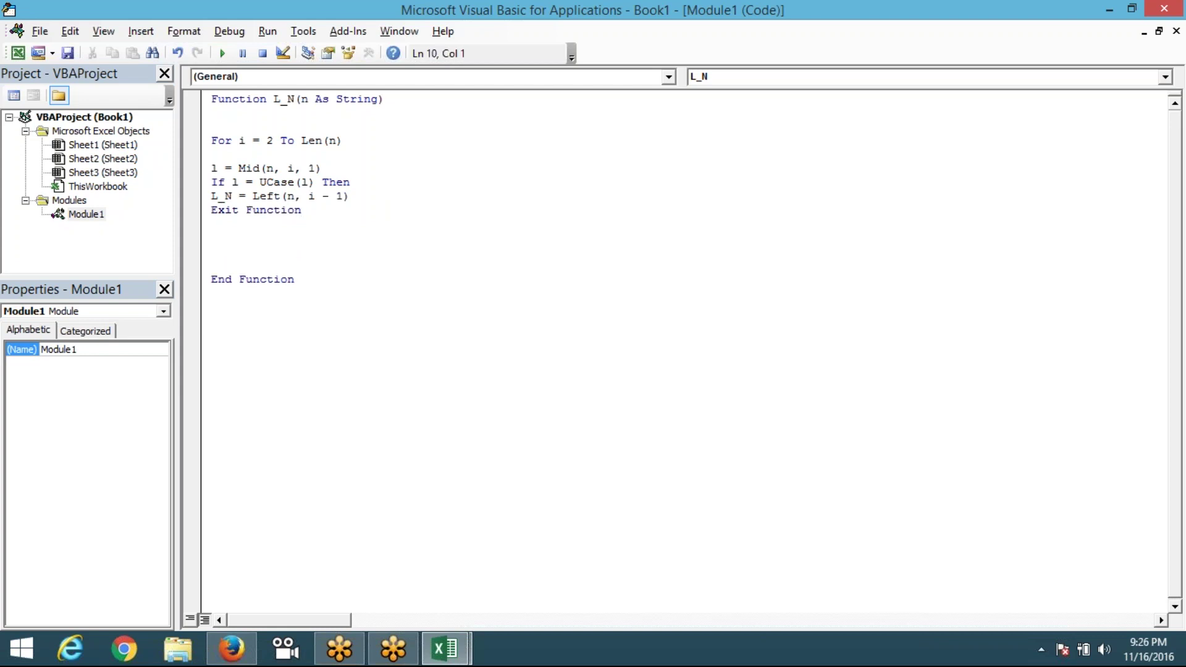
pyautogui.write('end i')
pyautogui.write('f')
pyautogui.press('Return')
pyautogui.write('ne')
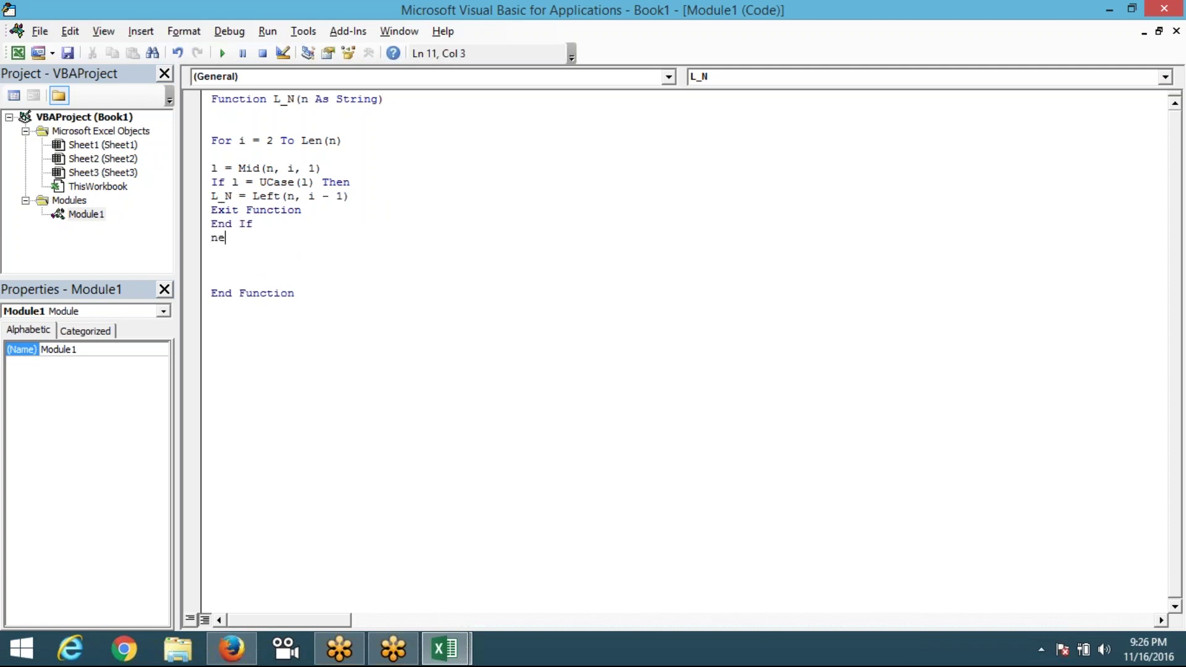
pyautogui.write('xt i')
pyautogui.click(287, 267)
pyautogui.hotkey('alt', 'F11')
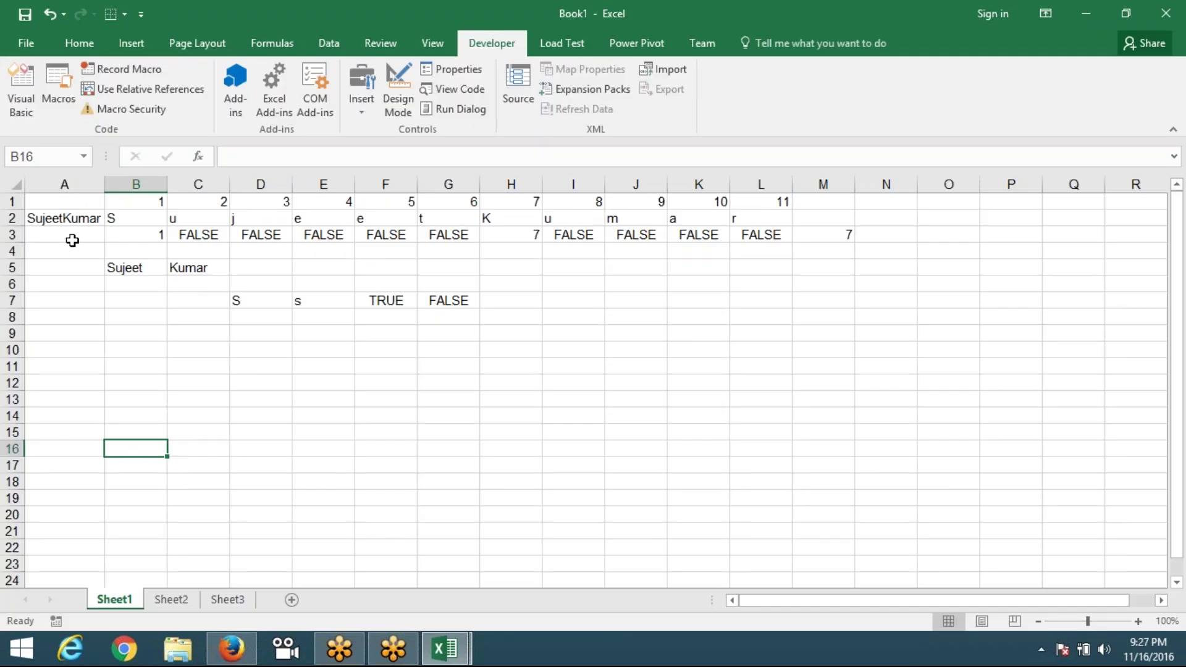
pyautogui.click(90, 214)
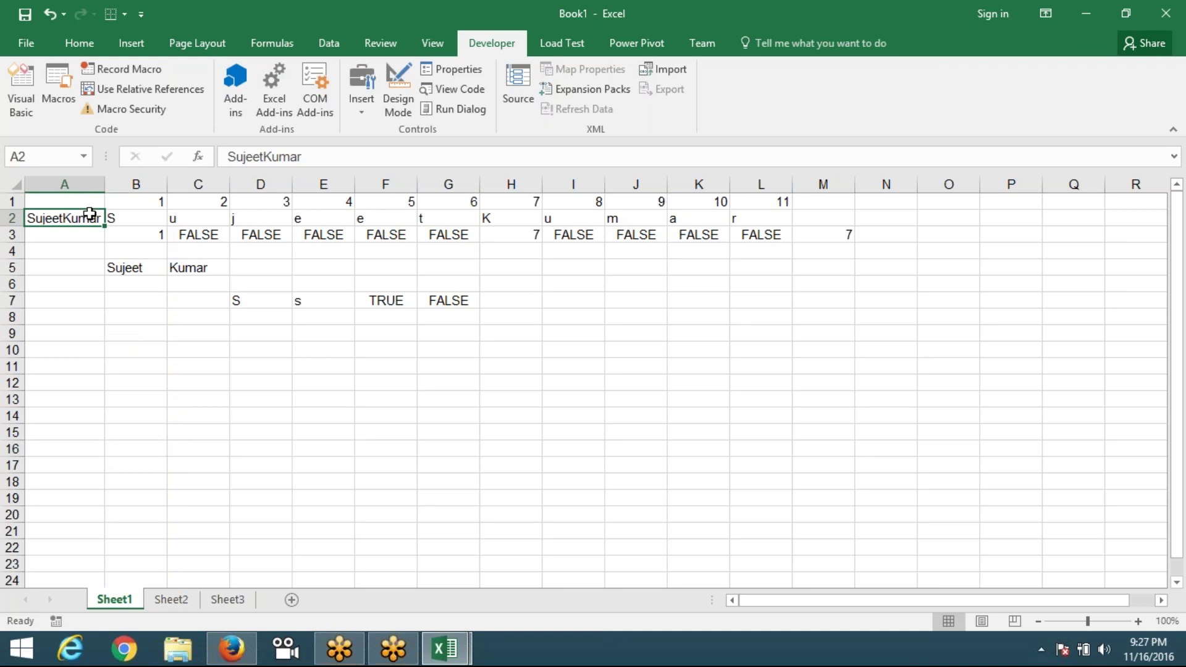
pyautogui.hotkey('ctrl', 'c')
pyautogui.click(60, 336)
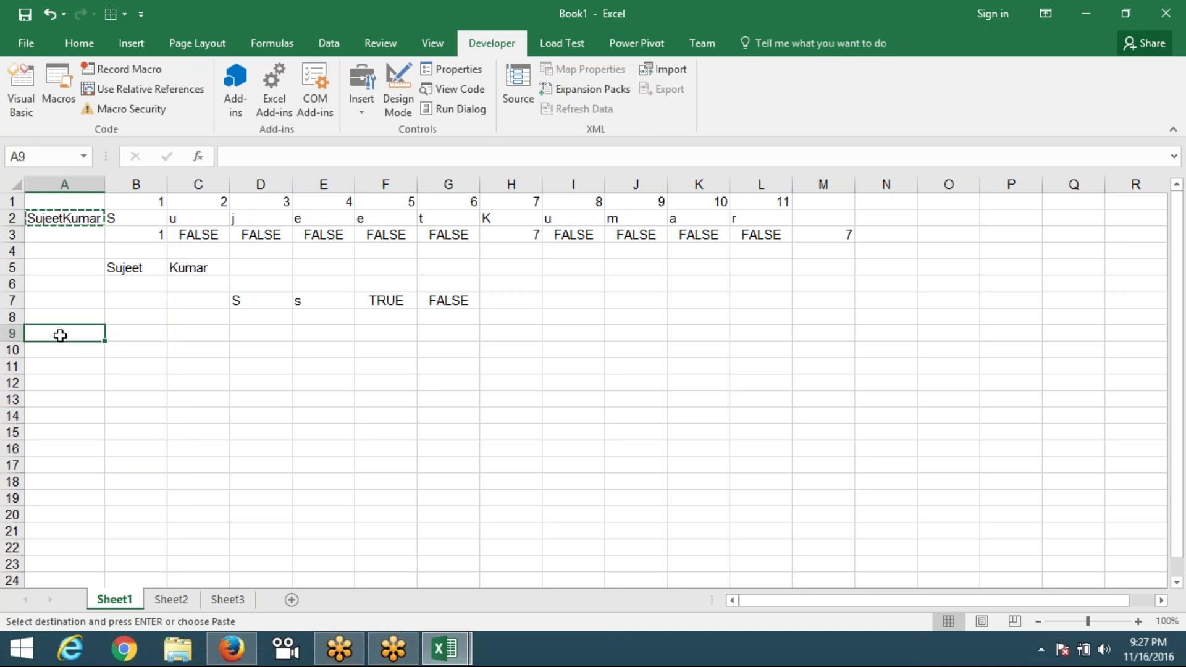
pyautogui.hotkey('ctrl', 'v')
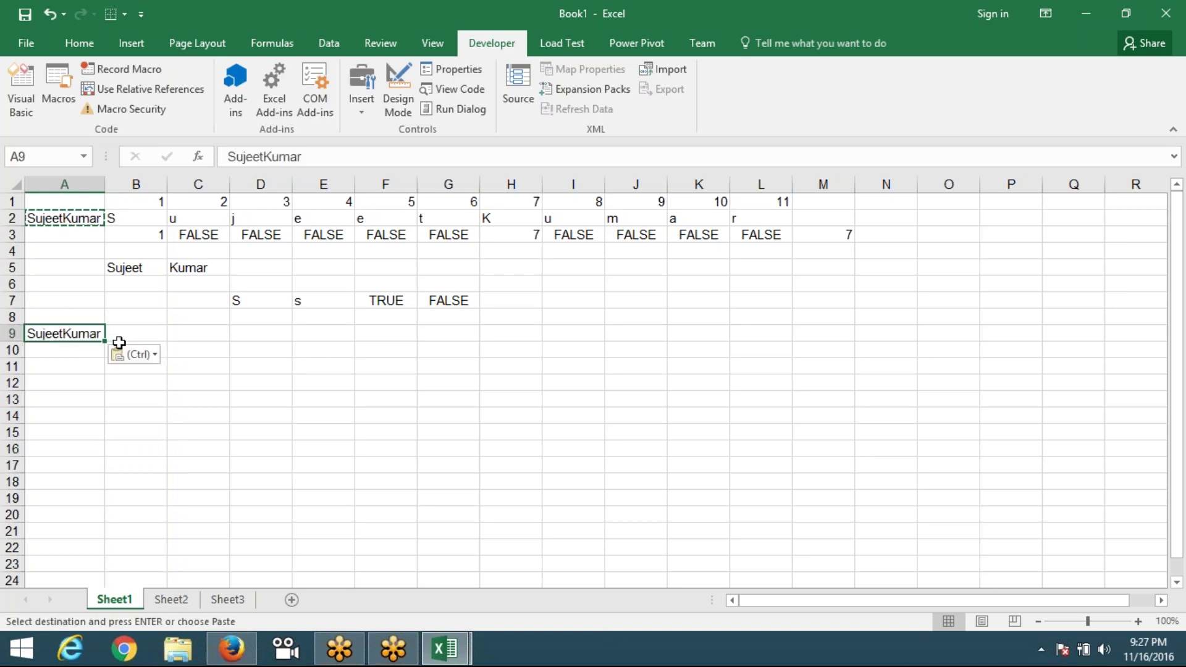
# - Enter =L_N(A9) in B9 so it returns Sujeet
pyautogui.click(117, 337)
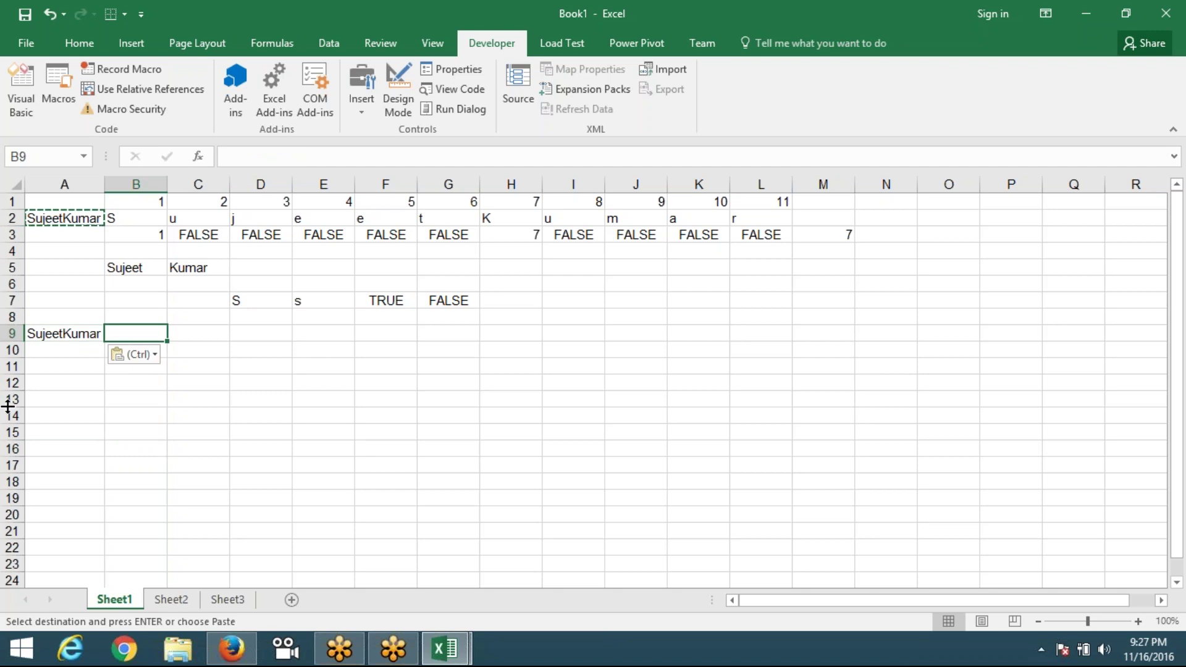
pyautogui.write('=l')
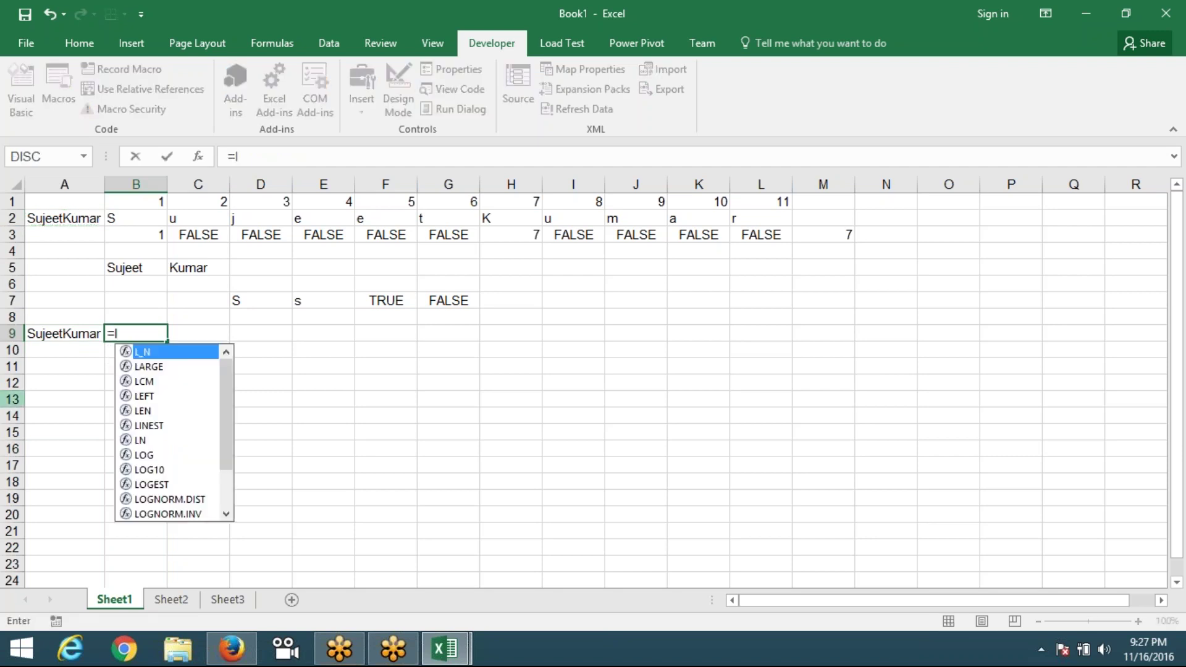
pyautogui.press('Tab')
pyautogui.press('Left')
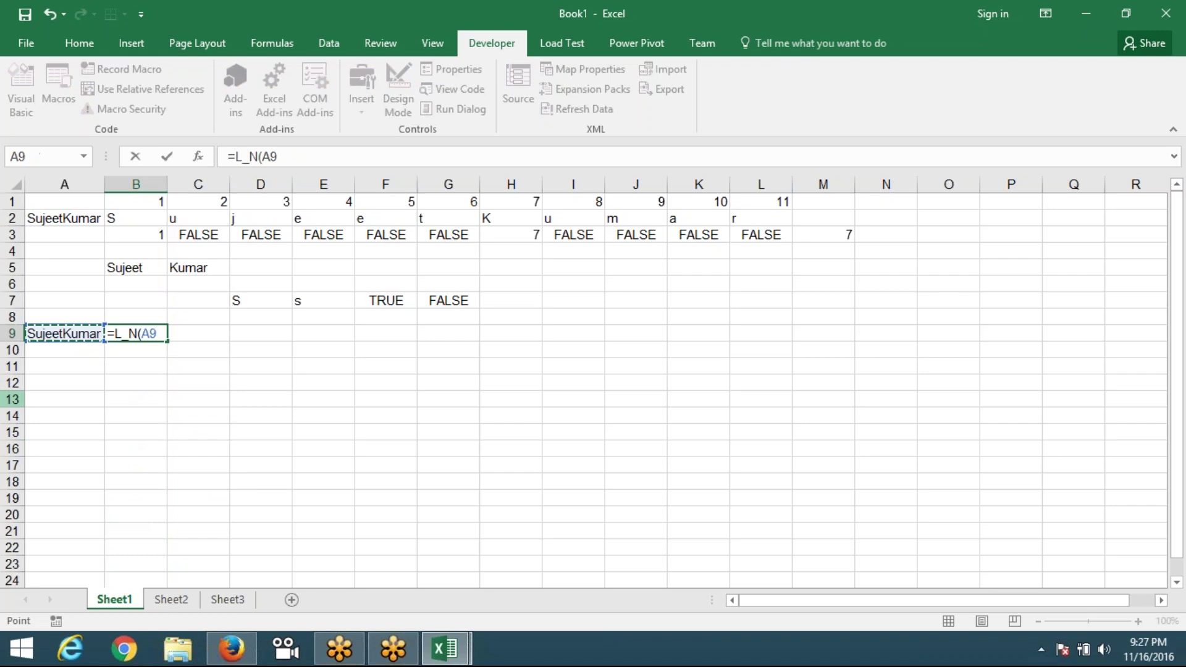
pyautogui.press('Return')
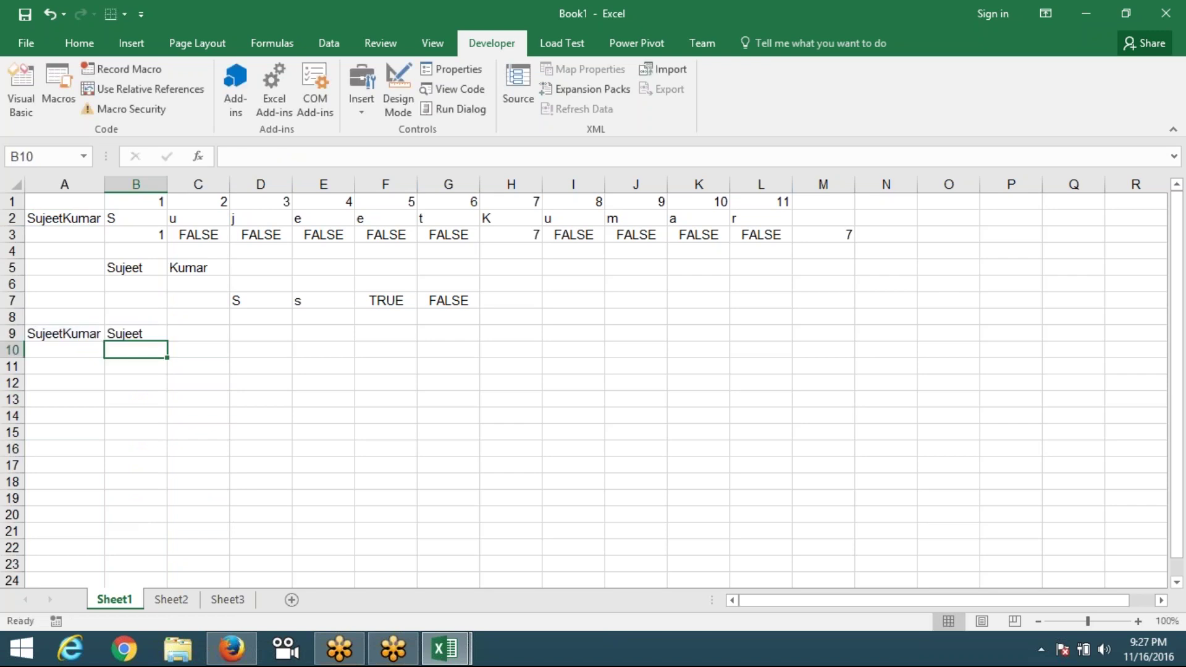
pyautogui.click(135, 333)
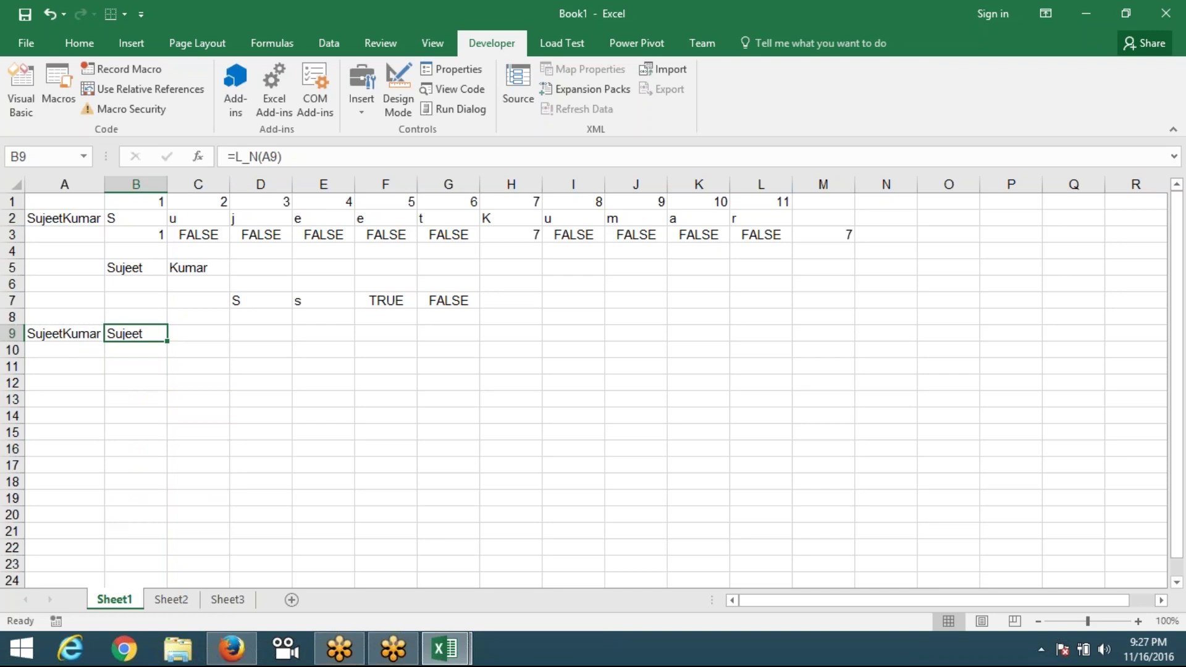
pyautogui.click(198, 333)
pyautogui.hotkey('alt', 'Tab')
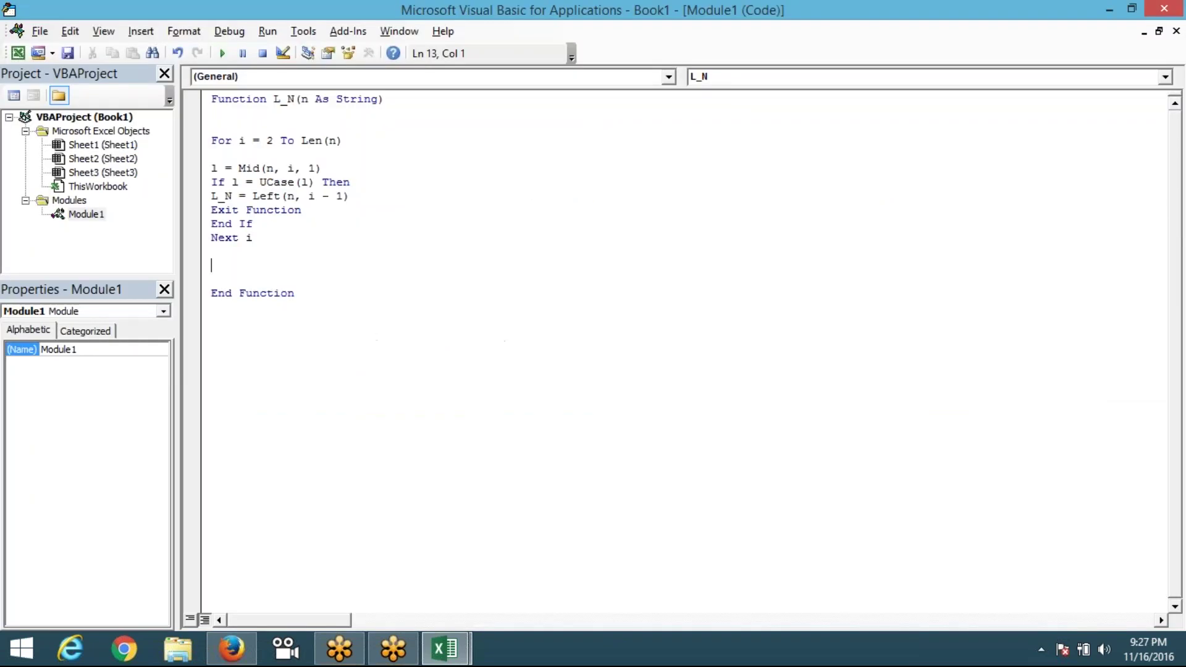
# - Duplicate the L_N function code below itself in Module1
pyautogui.press('Up')
pyautogui.press('Up')
pyautogui.press('Up')
pyautogui.press('Up')
pyautogui.press('Up')
pyautogui.hotkey('shift', 'Down')
pyautogui.hotkey('shift', 'Down')
pyautogui.hotkey('shift', 'Down')
pyautogui.hotkey('shift', 'Down')
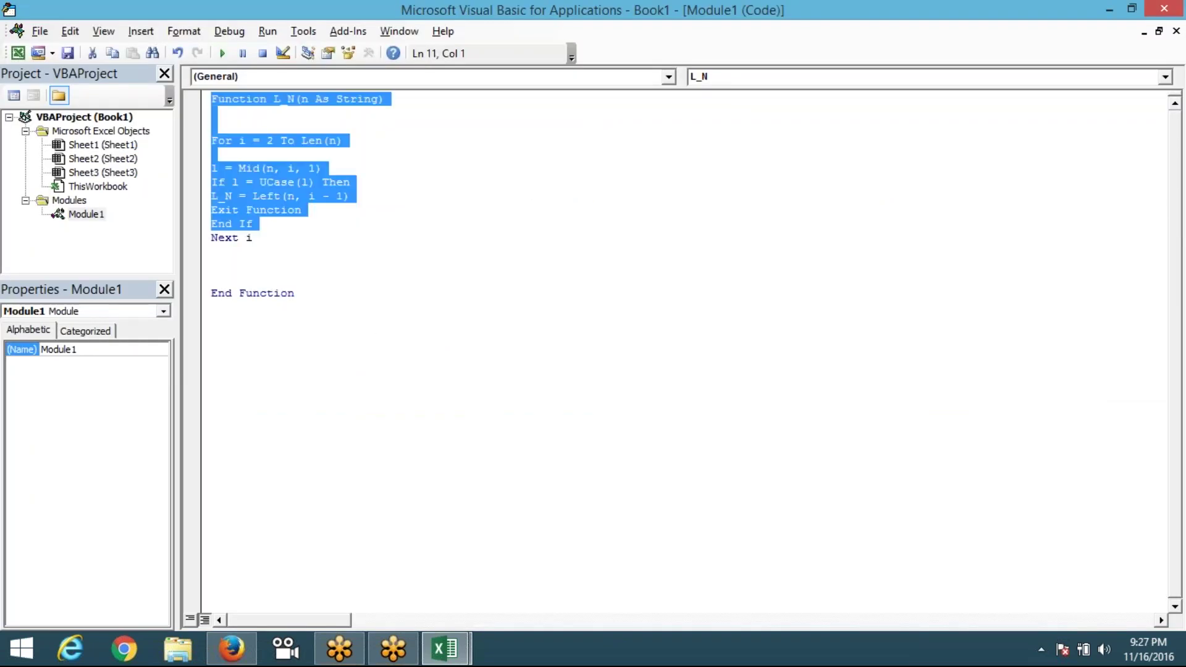
pyautogui.hotkey('shift', 'Down')
pyautogui.hotkey('shift', 'Down')
pyautogui.hotkey('shift', 'Down')
pyautogui.hotkey('ctrl', 'c')
pyautogui.press('Right')
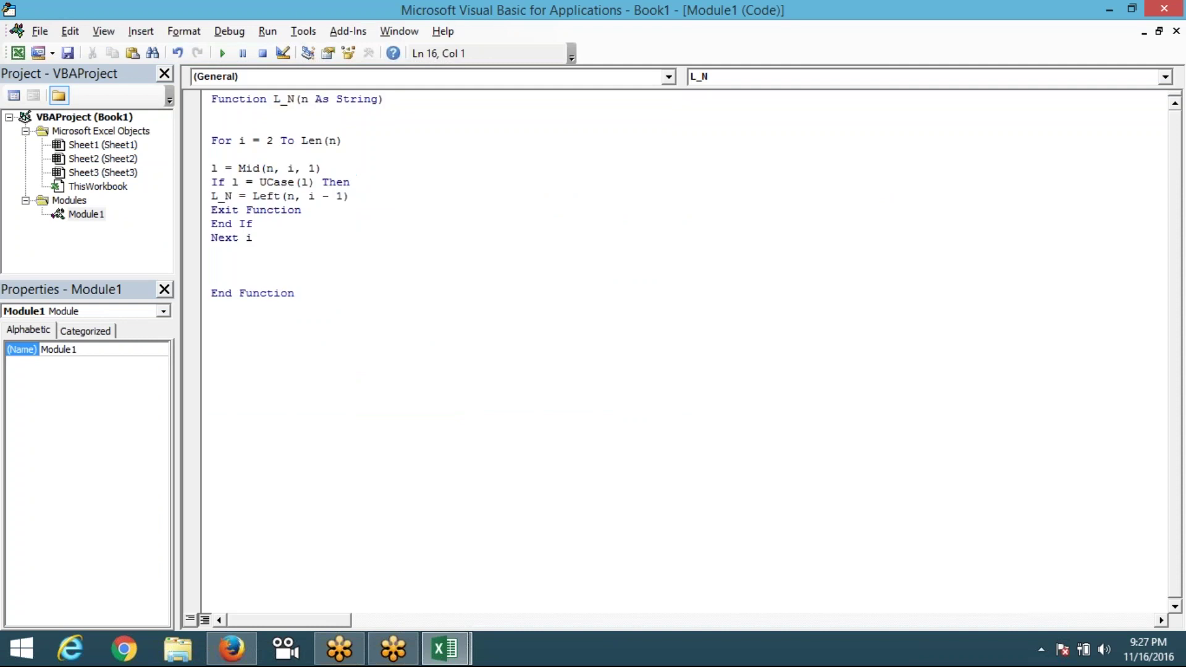
pyautogui.hotkey('ctrl', 'v')
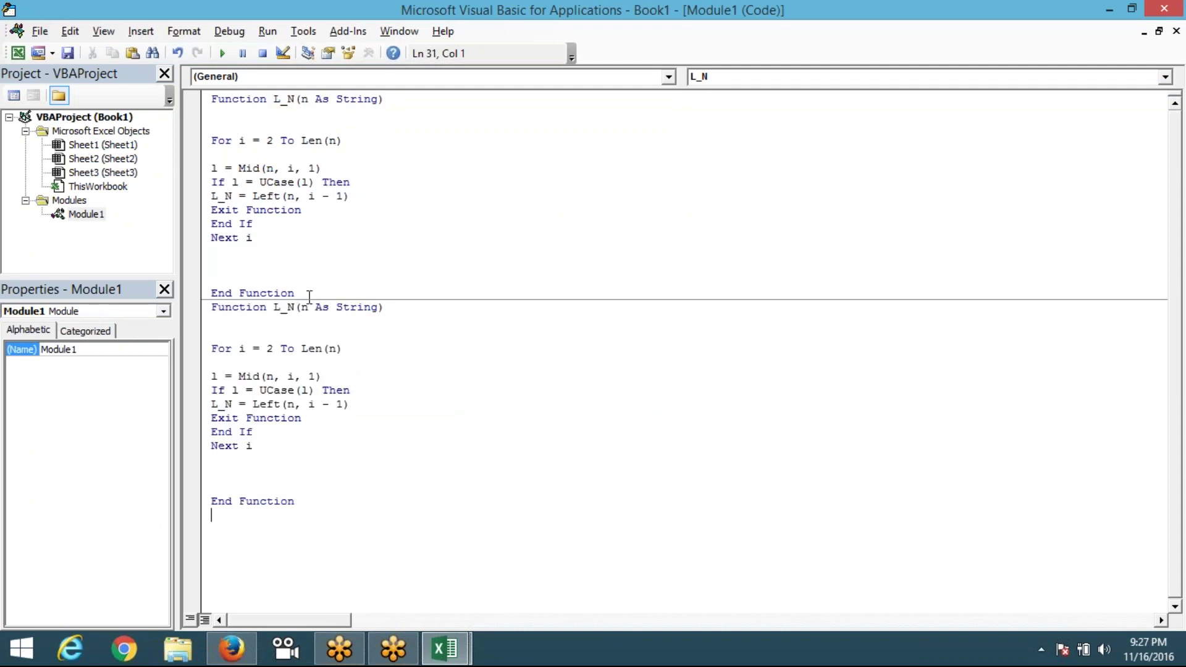
# - Rename the copy and its return assignment to R_N, selecting the Left expression to replace
pyautogui.doubleClick(295, 307)
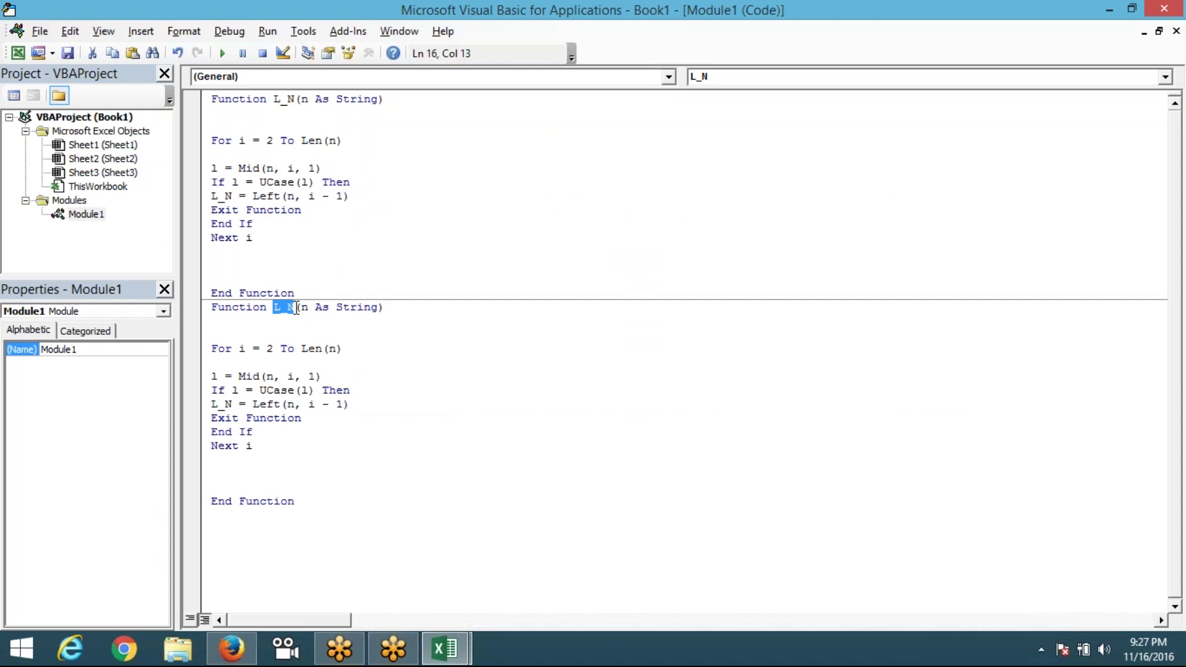
pyautogui.write('R_N')
pyautogui.click(217, 404)
pyautogui.press('BackSpace')
pyautogui.write('R')
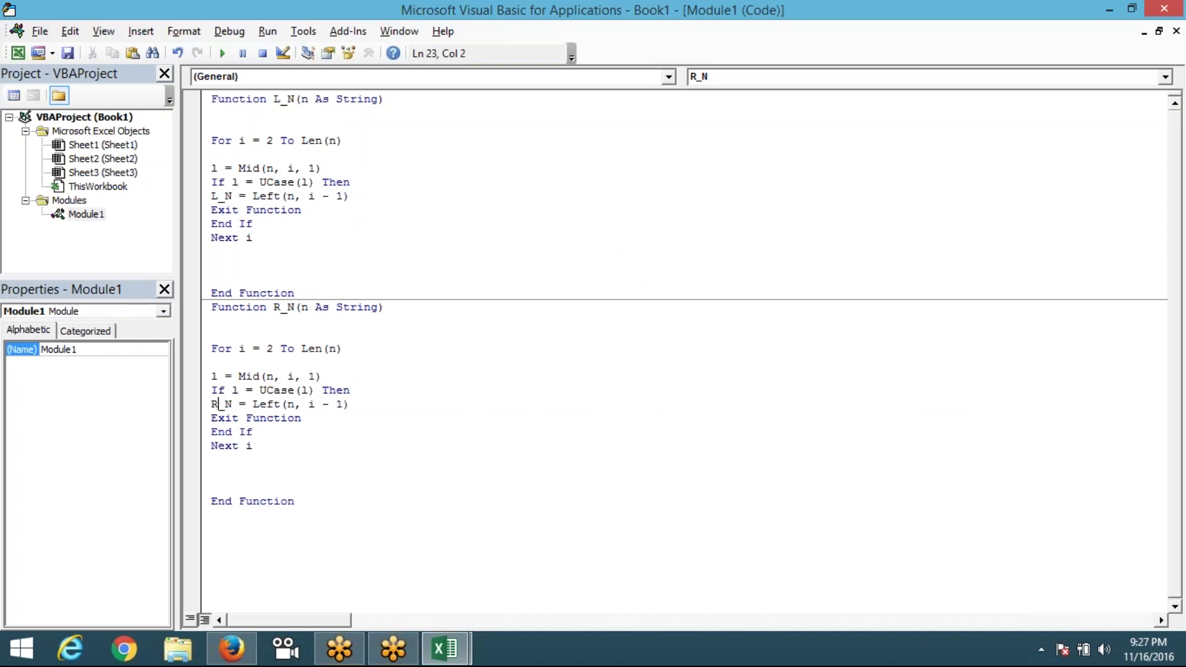
pyautogui.doubleClick(273, 418)
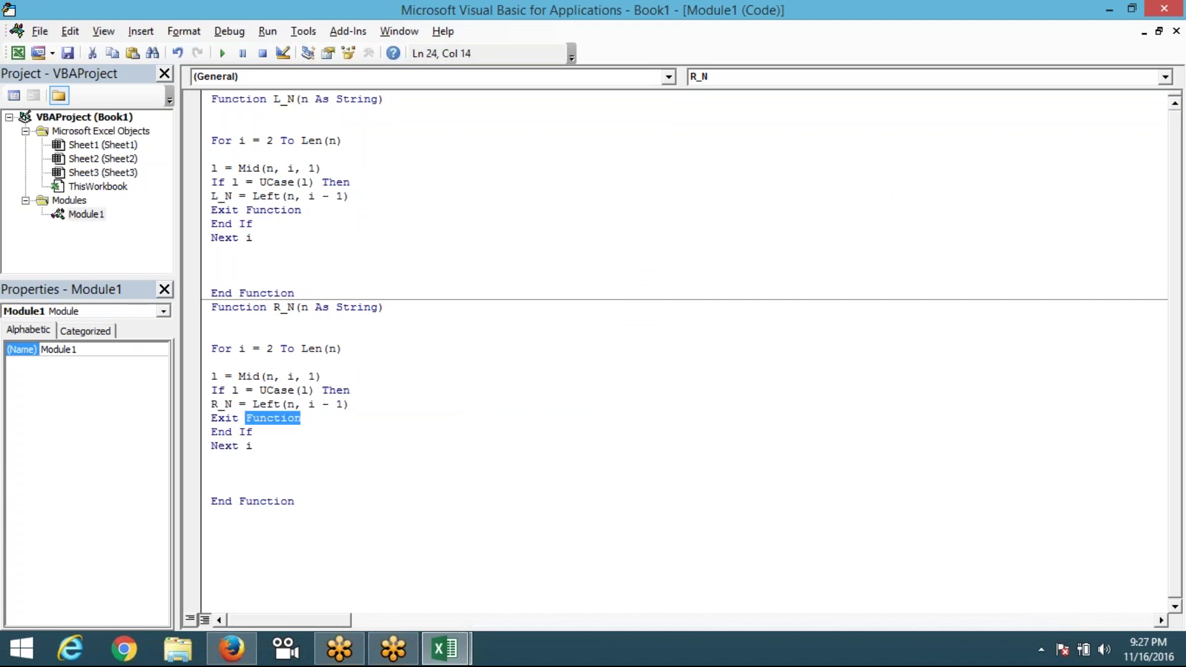
pyautogui.doubleClick(266, 404)
# - Change R_N's return from Left(n, i - 1) to right(n,len(n)-i+1), keeping Exit Function on its own line
pyautogui.press('Delete')
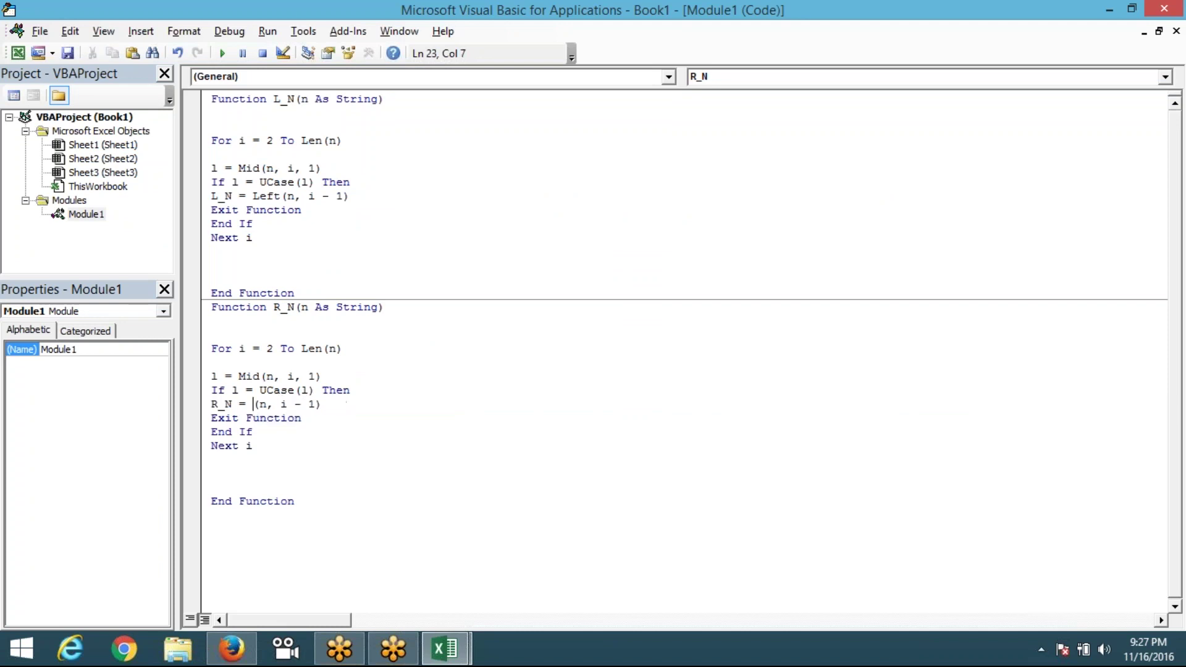
pyautogui.press('Delete')
pyautogui.press('Delete')
pyautogui.press('Delete')
pyautogui.press('Delete')
pyautogui.press('Delete')
pyautogui.press('Delete')
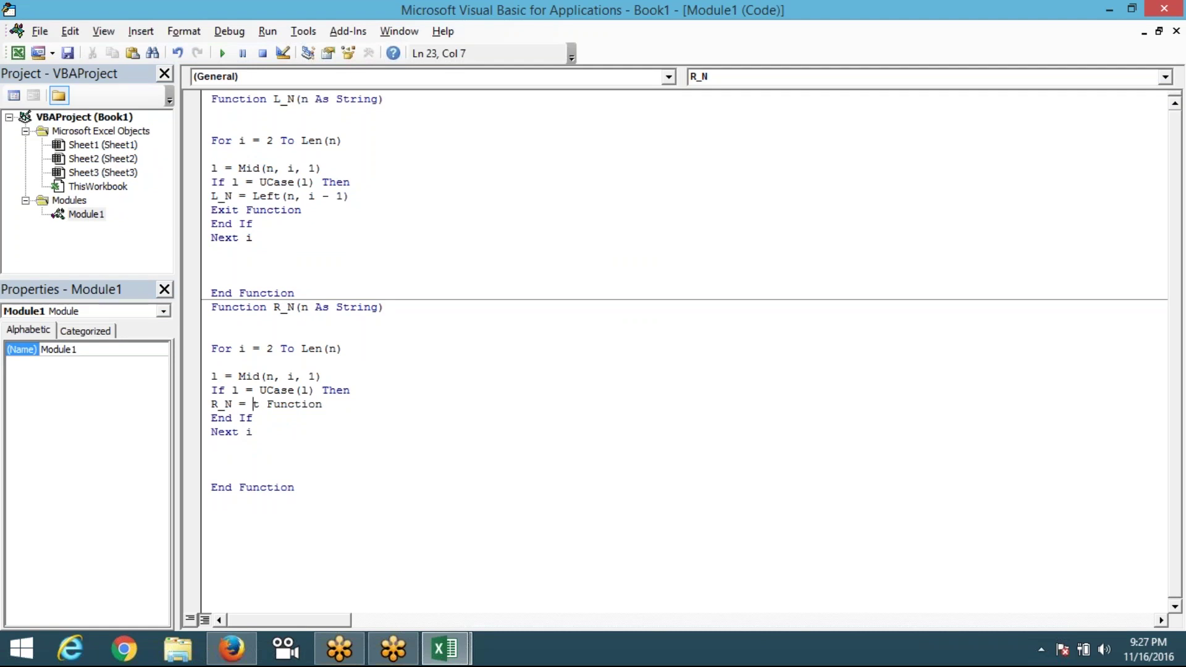
pyautogui.write('exi')
pyautogui.press('Left')
pyautogui.press('Left')
pyautogui.press('Left')
pyautogui.press('Return')
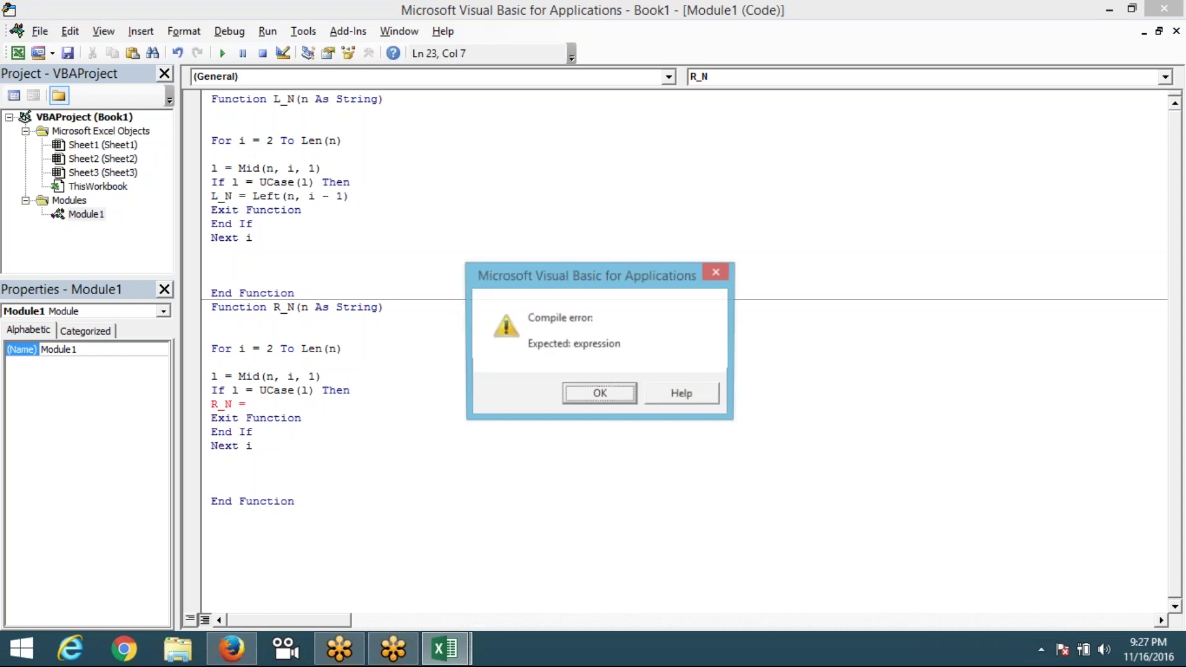
pyautogui.press('Return')
pyautogui.press('BackSpace')
pyautogui.write('r')
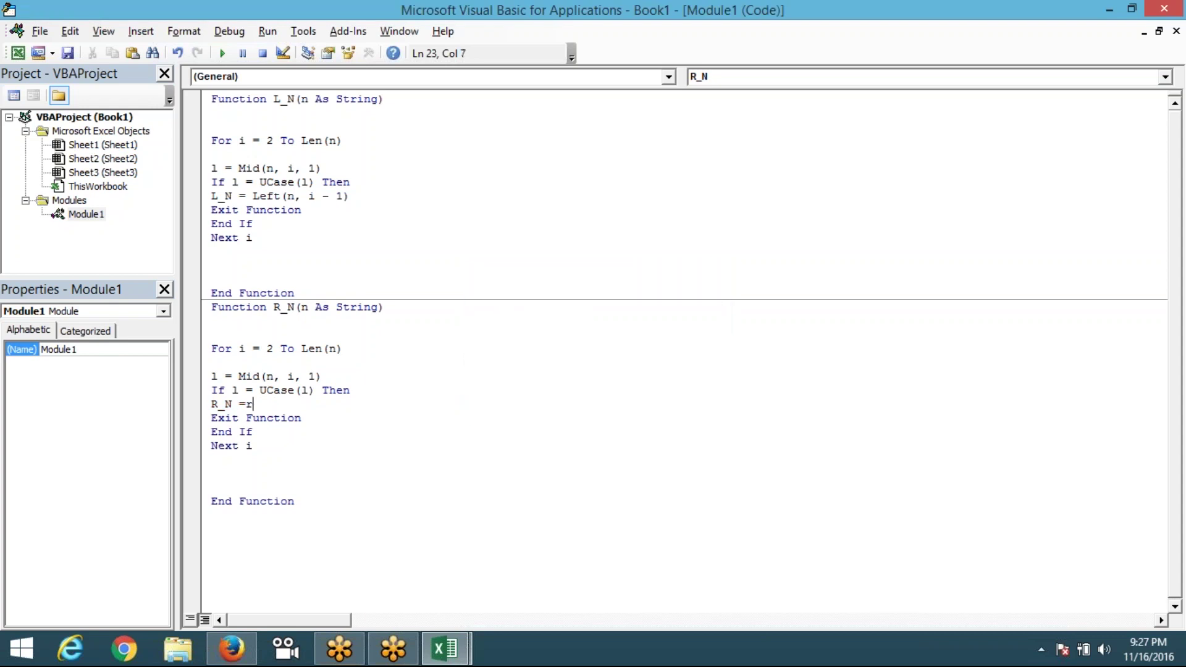
pyautogui.write('ight(')
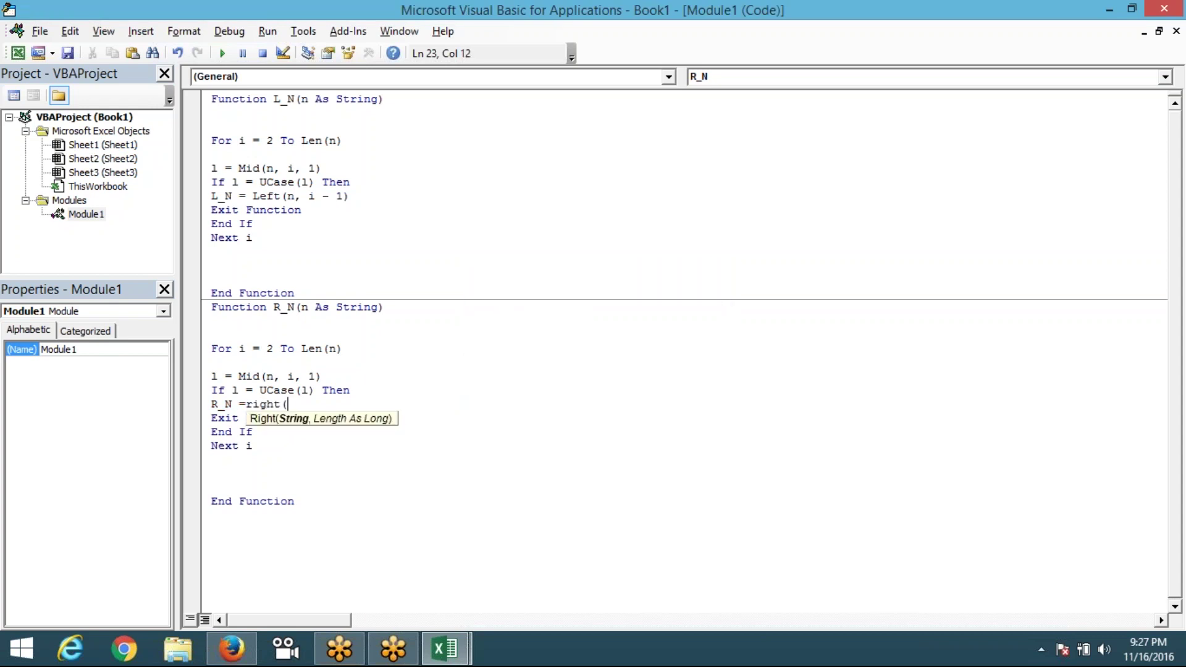
pyautogui.write('n')
pyautogui.write(',')
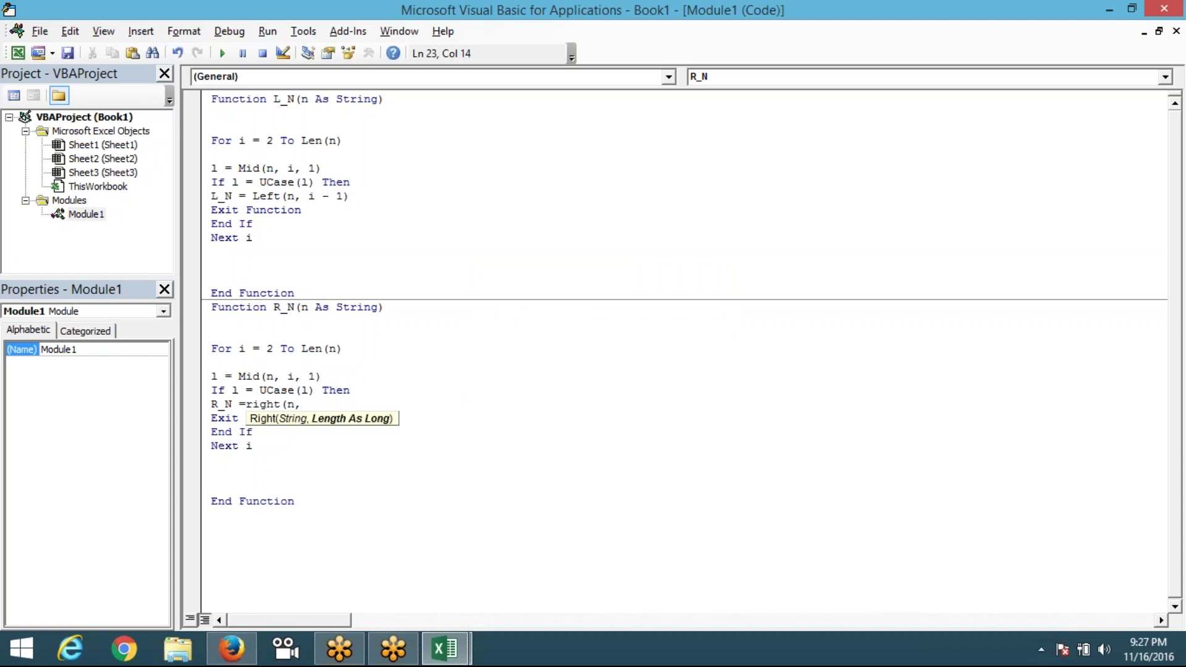
pyautogui.write('len(')
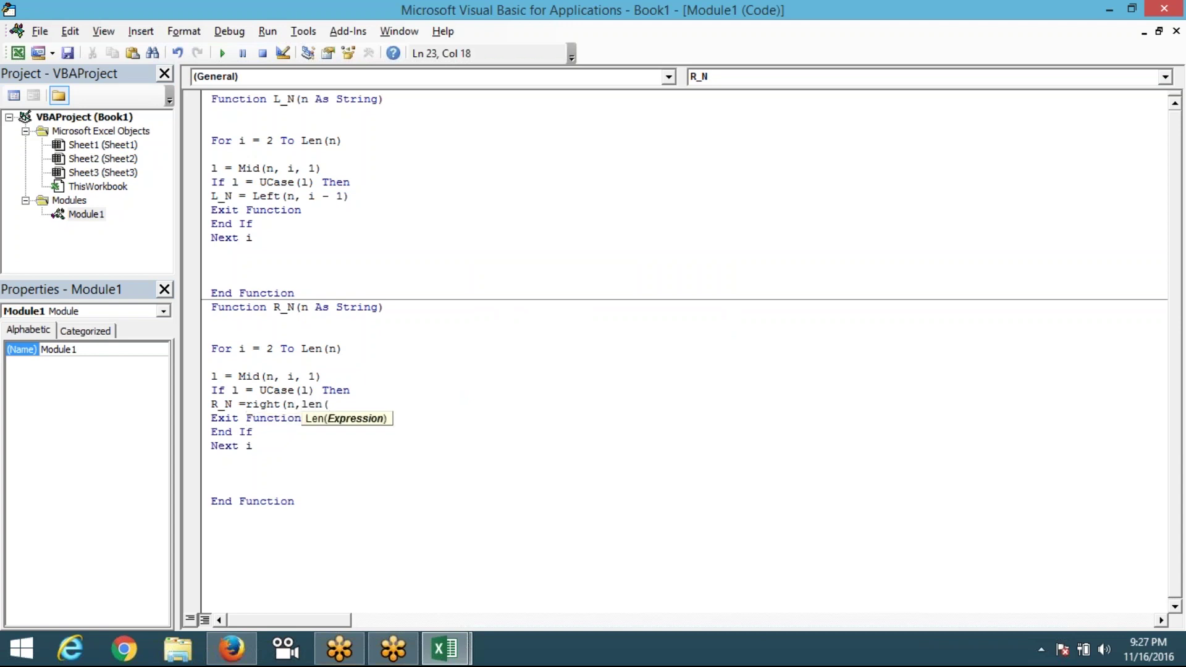
pyautogui.write('n)')
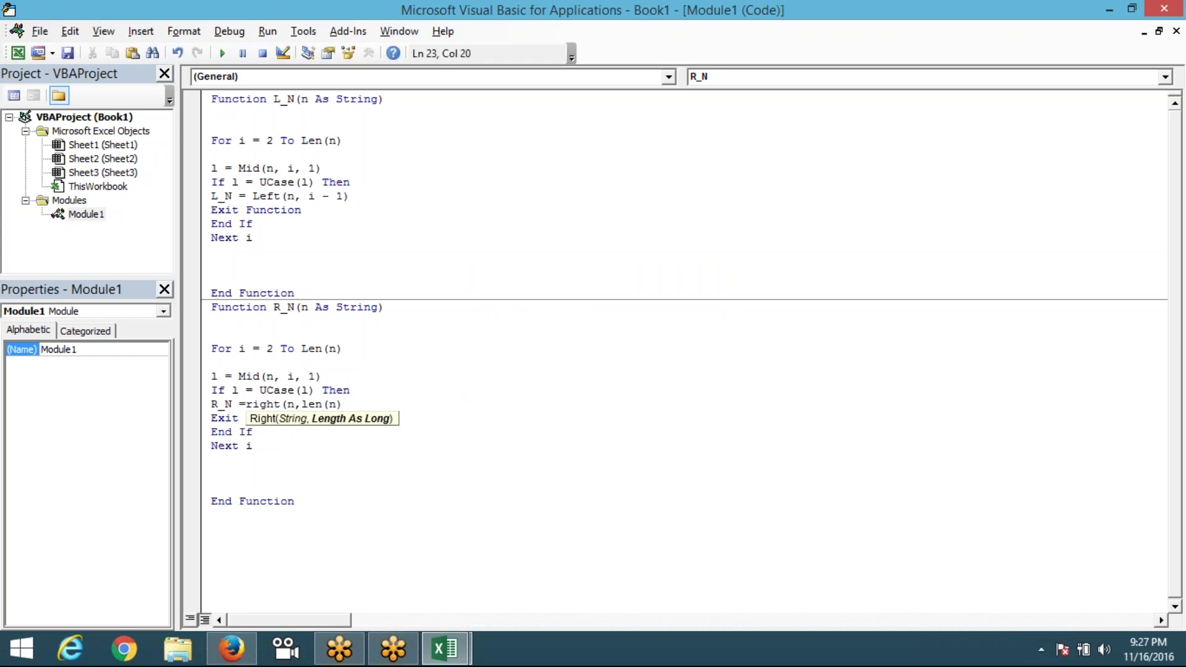
pyautogui.write('-i+')
pyautogui.write('1')
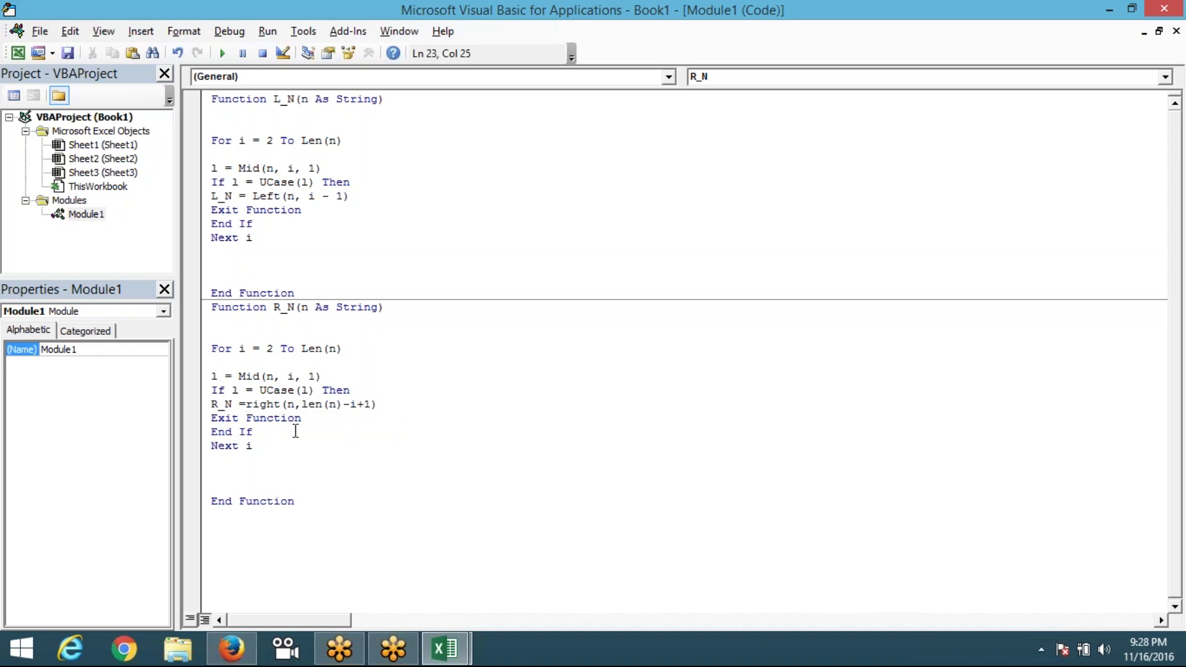
pyautogui.click(299, 444)
# - Enter =R_N(A9) in C9 so it returns Kumar
pyautogui.hotkey('alt', 'F11')
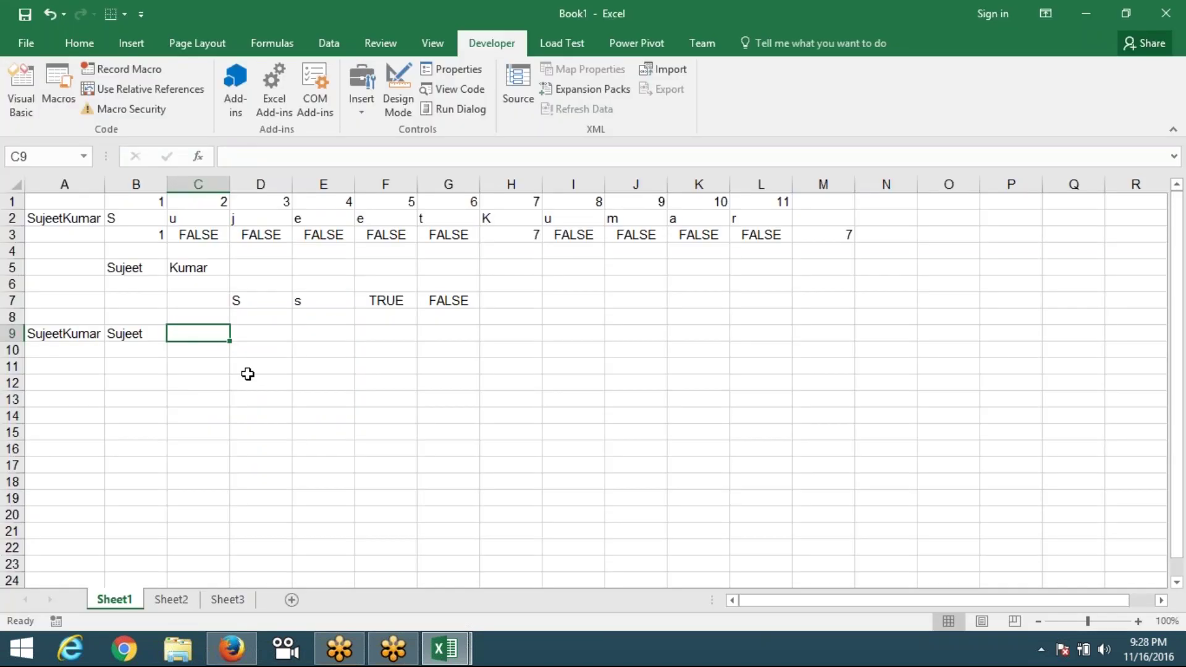
pyautogui.write('=r')
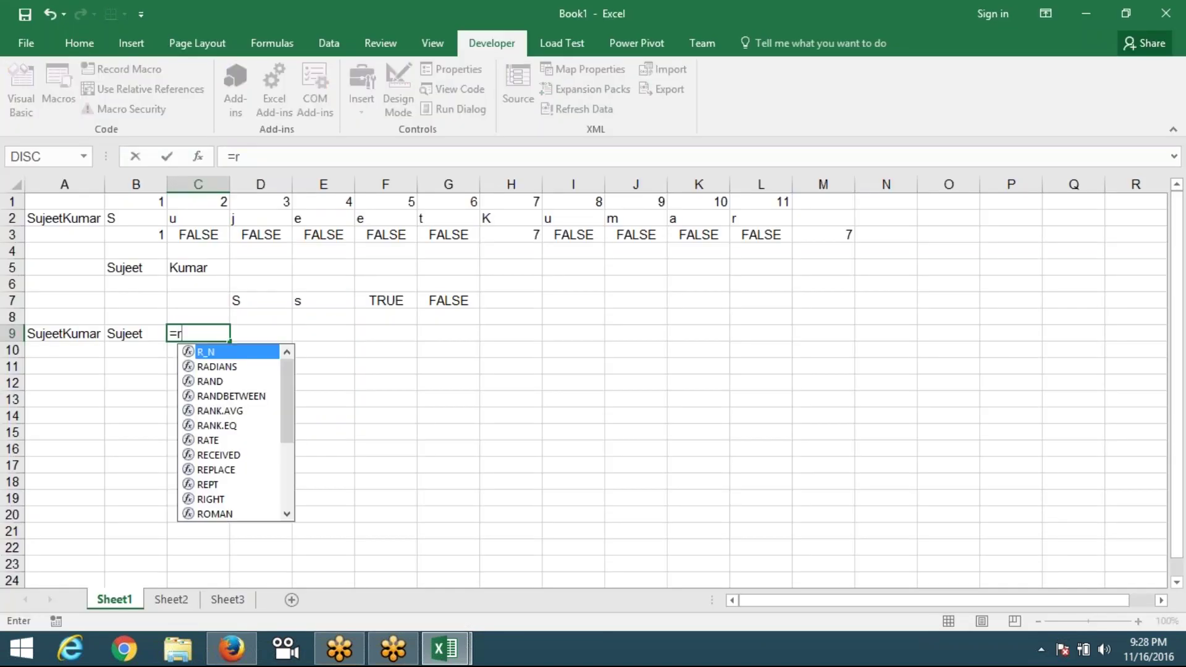
pyautogui.press('Tab')
pyautogui.click(83, 349)
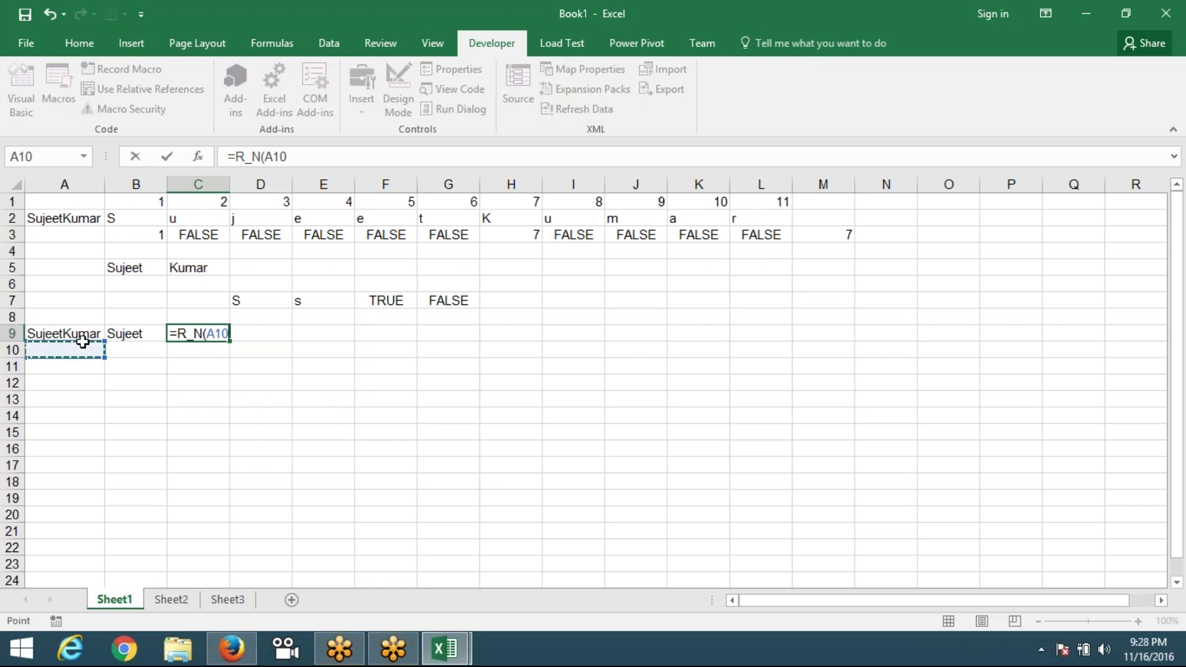
pyautogui.click(65, 334)
pyautogui.press('Return')
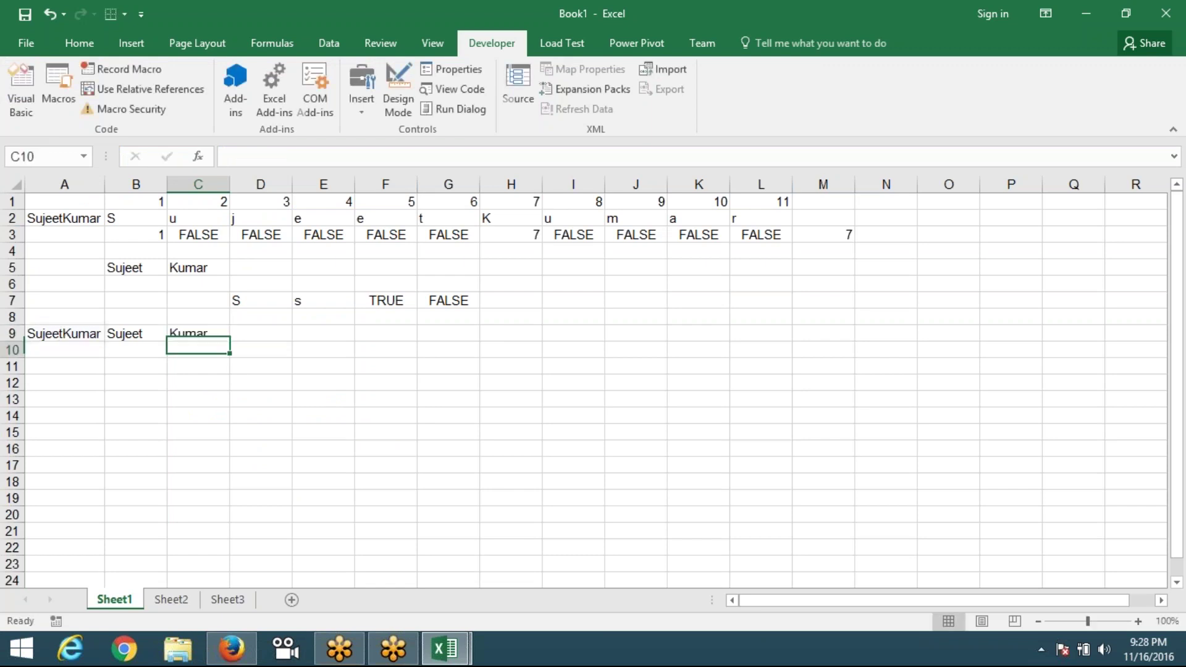
# - Cancel the stray entry in C10 and check the R_N and L_N formulas in C9 and B9
pyautogui.write('1')
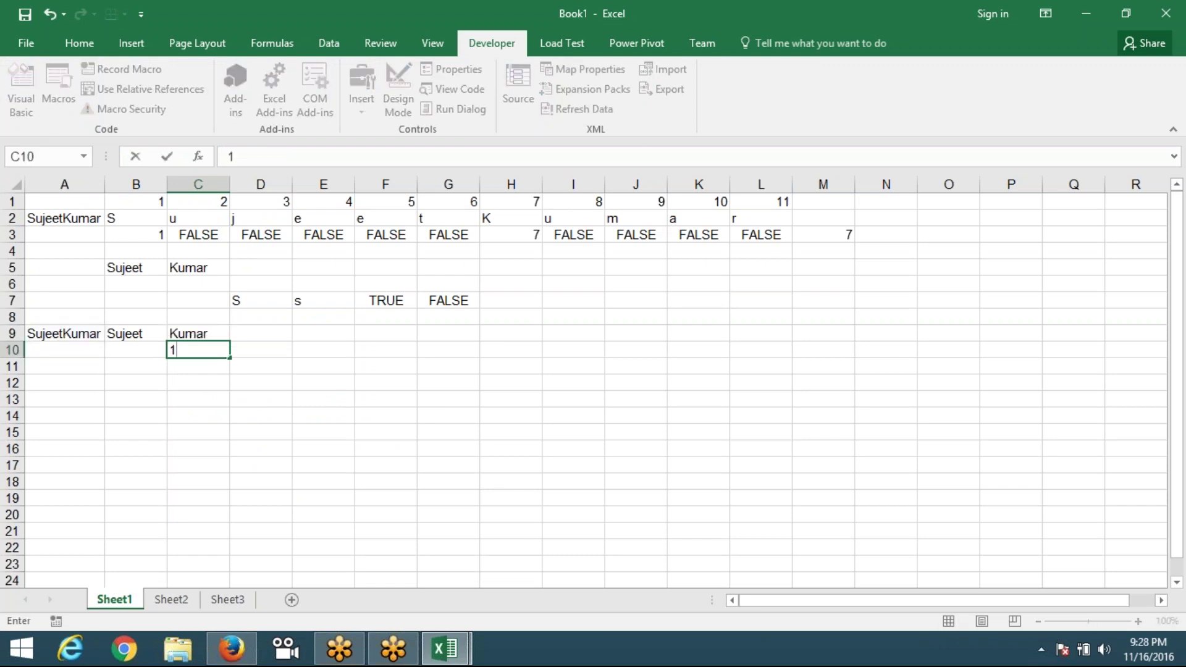
pyautogui.press('Escape')
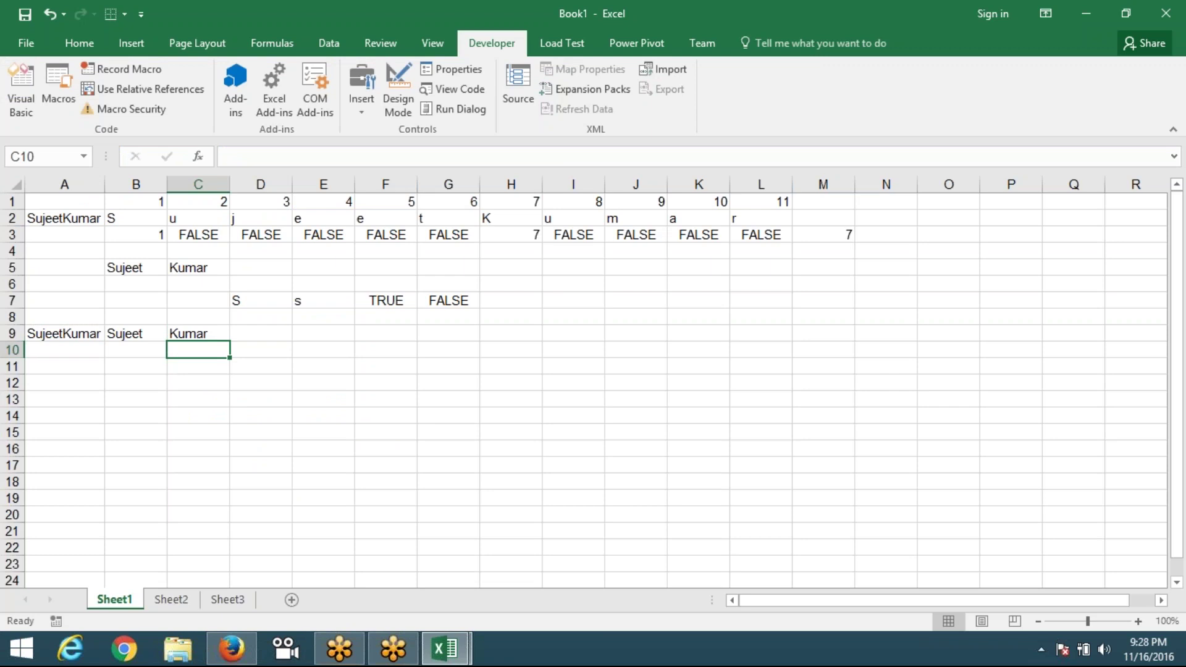
pyautogui.click(197, 333)
pyautogui.click(136, 334)
# - Select the R_N function body in Module1 to review it, then return to Sheet1
pyautogui.hotkey('alt', 'F11')
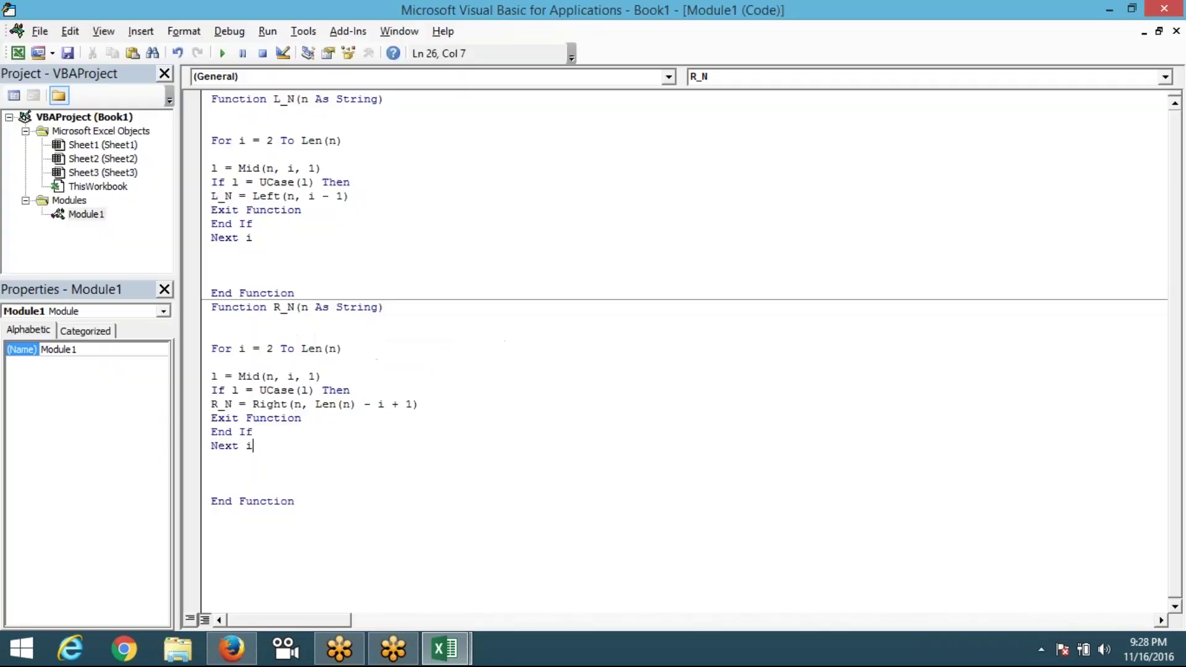
pyautogui.press('Up')
pyautogui.press('Up')
pyautogui.press('Up')
pyautogui.press('Up')
pyautogui.press('Up')
pyautogui.press('Up')
pyautogui.press('Up')
pyautogui.hotkey('shift', 'End')
pyautogui.press('Down')
pyautogui.press('Down')
pyautogui.press('Down')
pyautogui.press('Down')
pyautogui.press('Down')
pyautogui.press('Down')
pyautogui.press('Down')
pyautogui.press('Down')
pyautogui.hotkey('shift', 'Down')
pyautogui.hotkey('shift', 'Down')
pyautogui.hotkey('shift', 'Down')
pyautogui.hotkey('shift', 'Down')
pyautogui.hotkey('shift', 'Down')
pyautogui.hotkey('shift', 'Down')
pyautogui.hotkey('shift', 'Down')
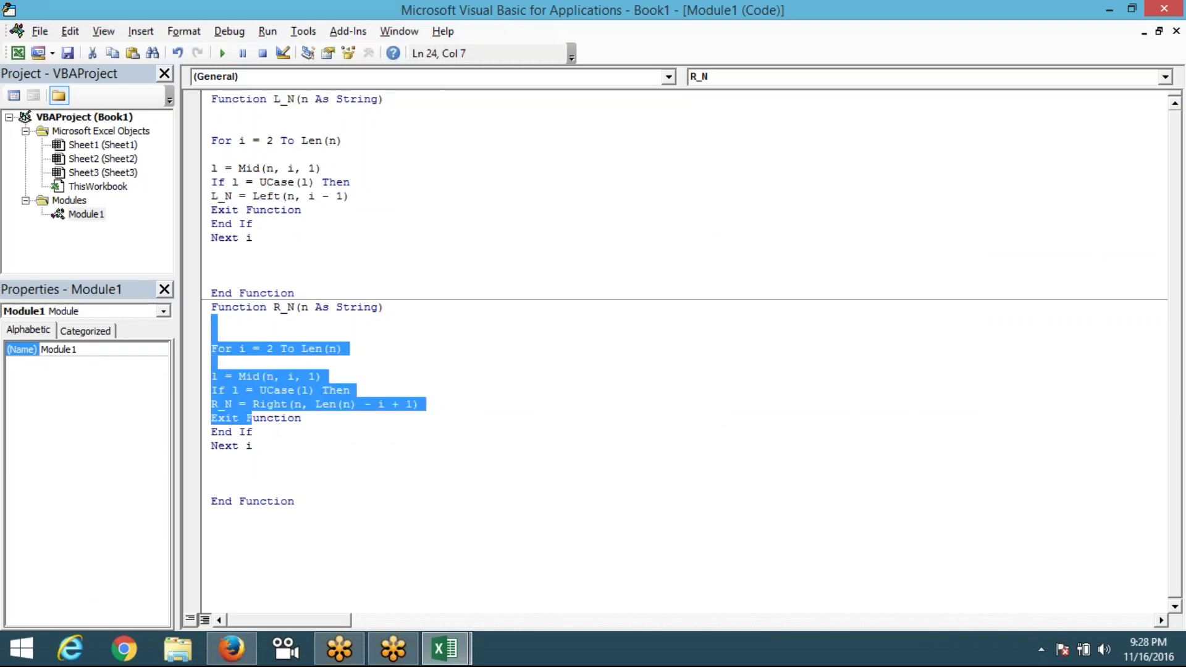
pyautogui.hotkey('shift', 'Down')
pyautogui.hotkey('shift', 'Down')
pyautogui.hotkey('shift', 'Down')
pyautogui.hotkey('shift', 'Down')
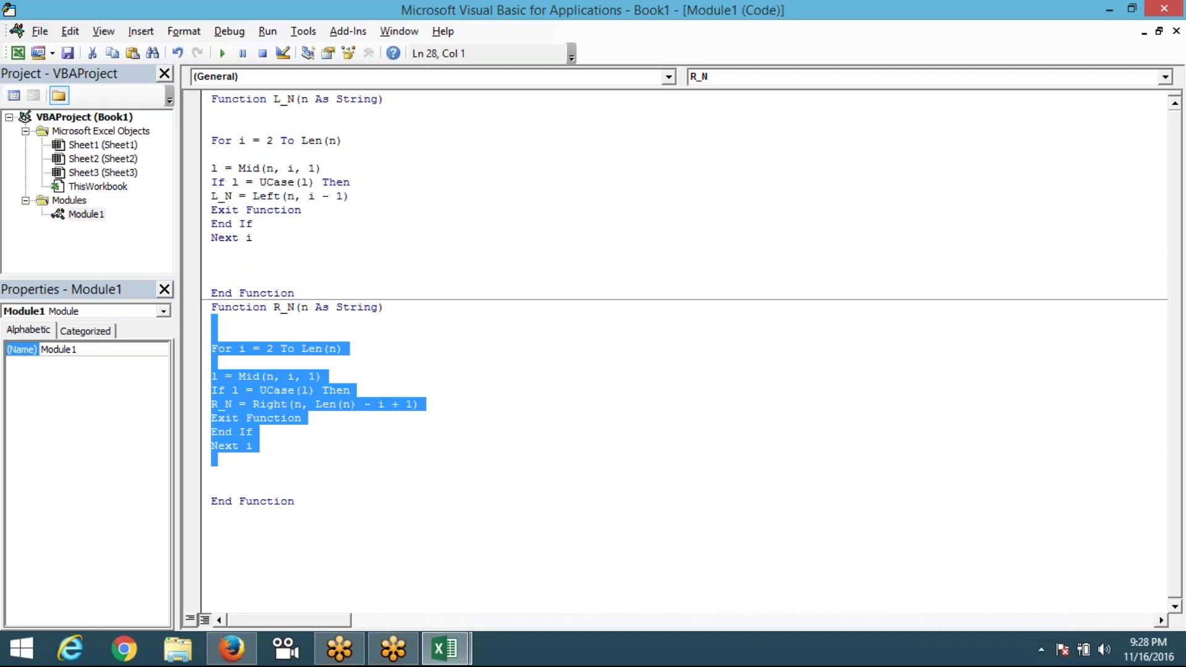
pyautogui.hotkey('shift', 'Down')
pyautogui.hotkey('shift', 'Down')
pyautogui.hotkey('shift', 'Down')
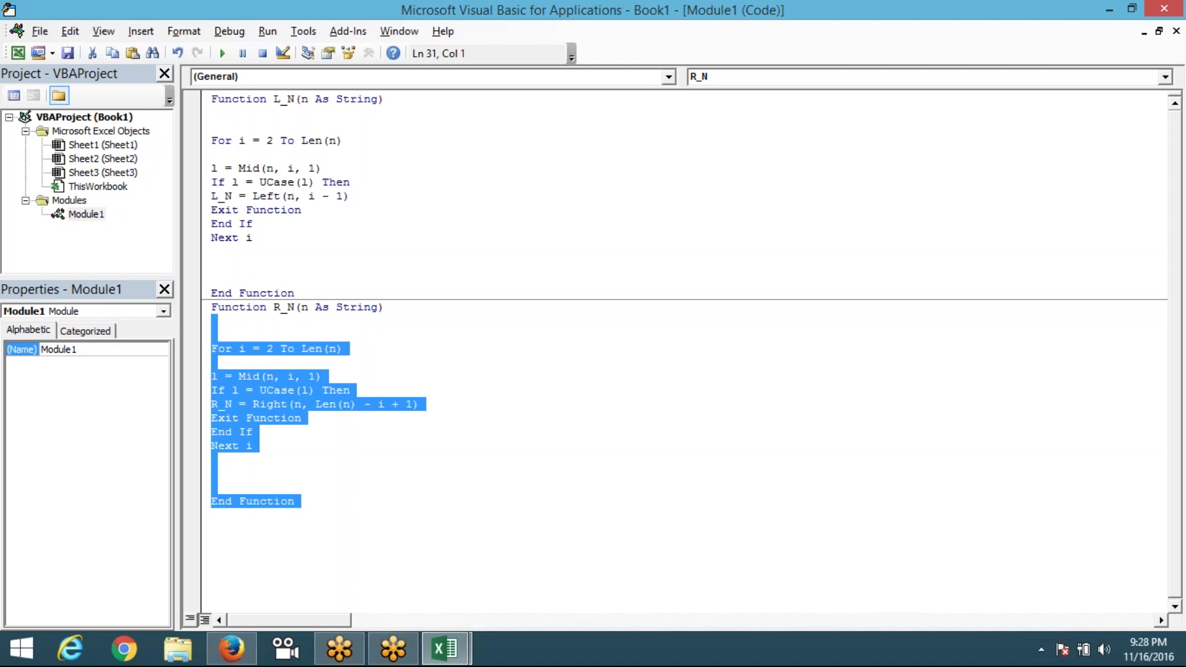
pyautogui.hotkey('alt', 'F11')
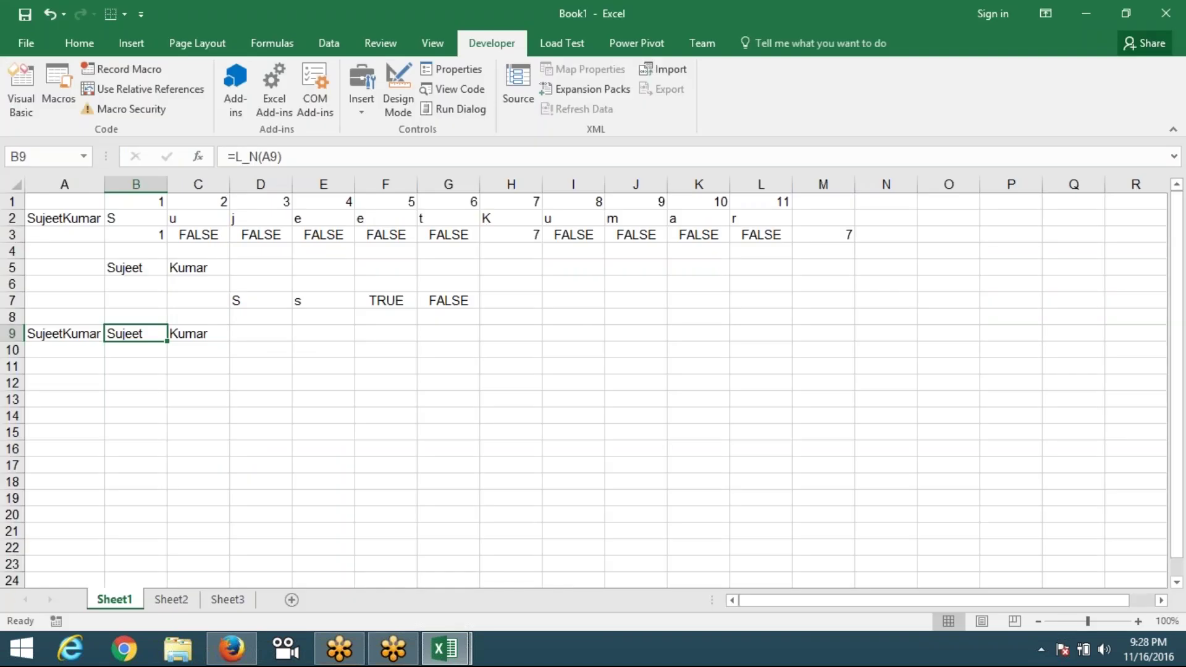
pyautogui.click(198, 334)
pyautogui.click(64, 333)
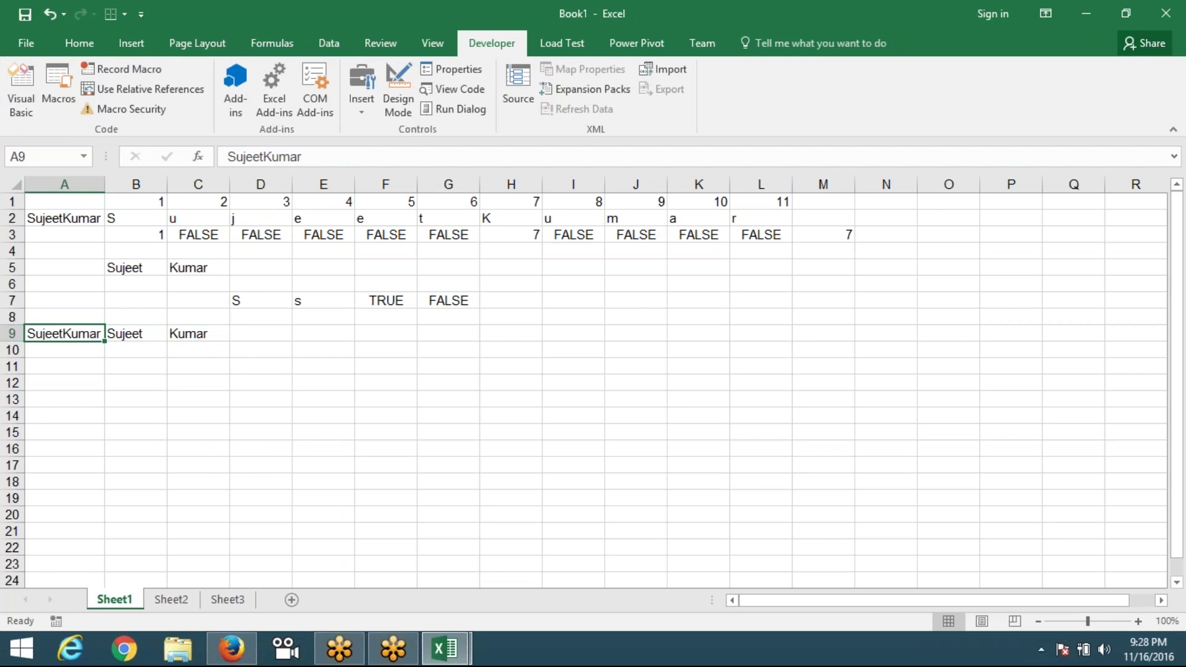
pyautogui.hotkey('ctrl', 'c')
pyautogui.press('Down')
pyautogui.press('Down')
pyautogui.press('Down')
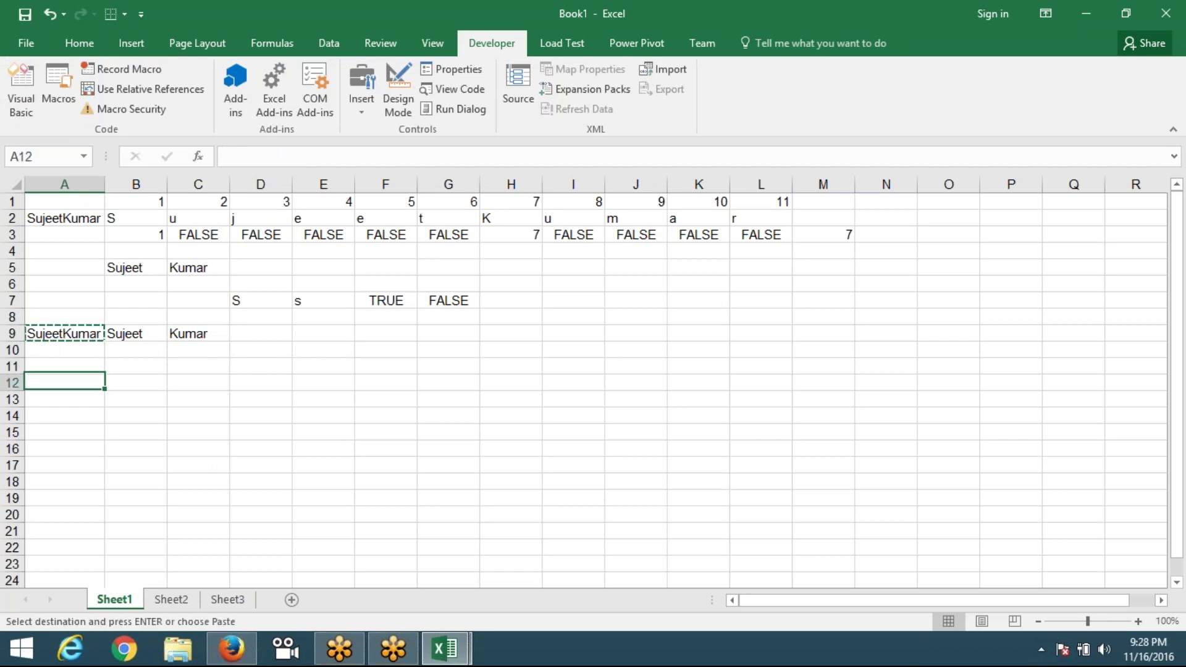
pyautogui.press('Return')
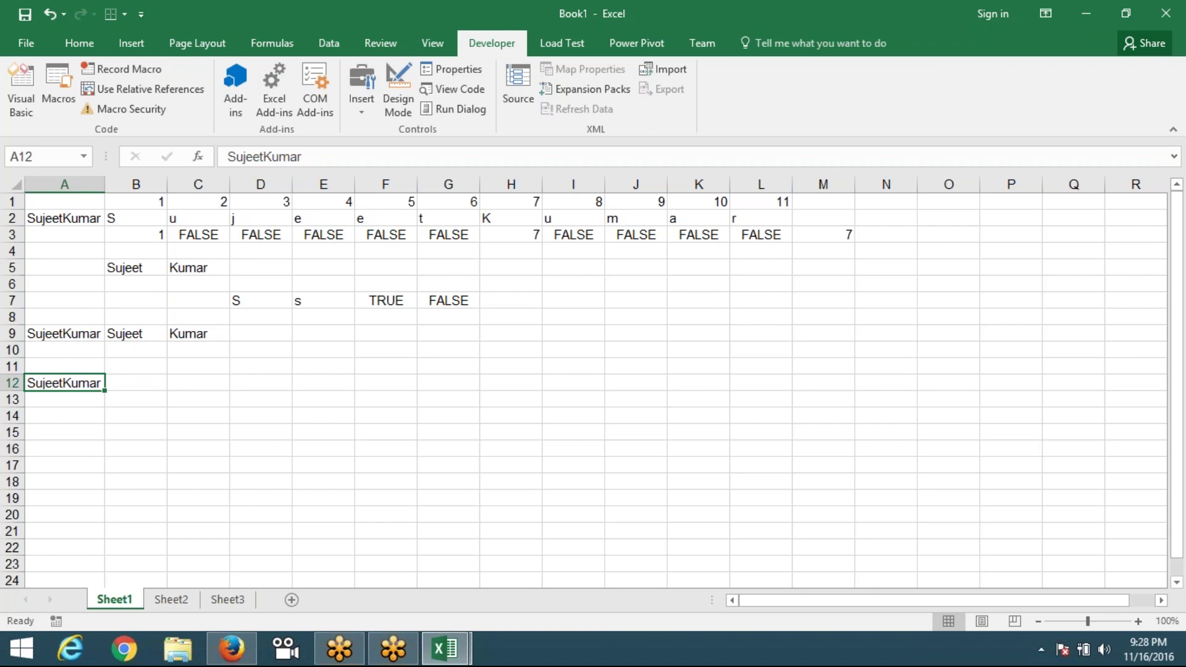
# - Select the position numbers across row 1
pyautogui.click(64, 366)
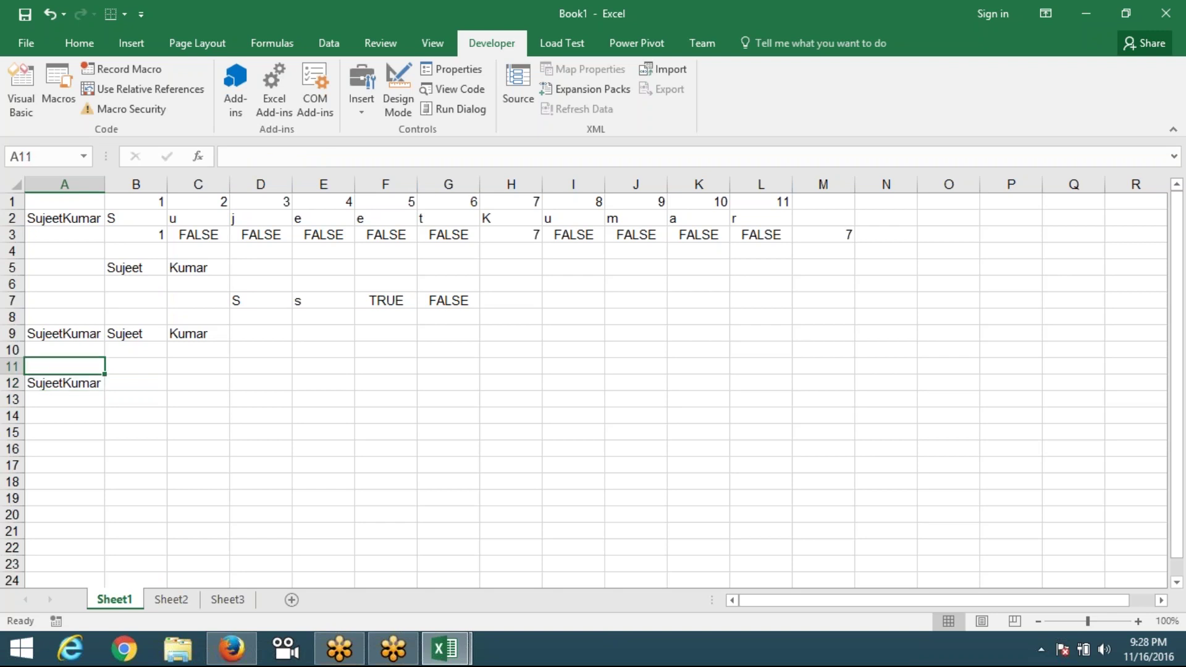
pyautogui.click(65, 218)
pyautogui.moveTo(136, 201); pyautogui.dragTo(661, 204)
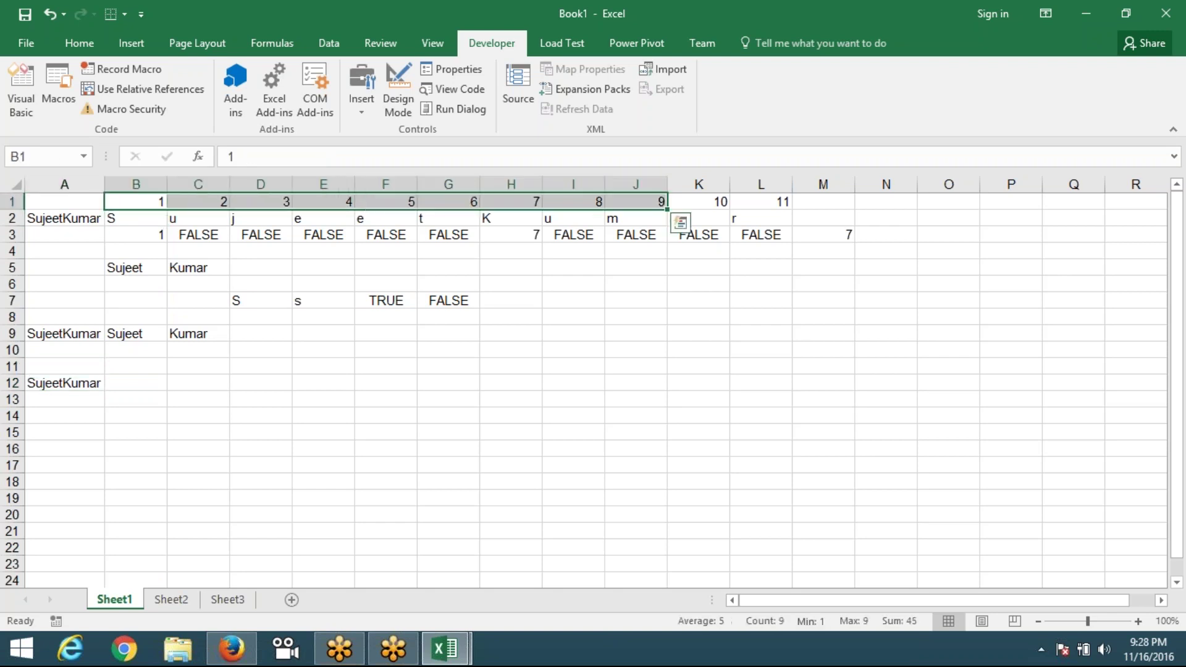
# - Back in Module1, place the caret on the Mid line of R_N
pyautogui.hotkey('alt', 'F11')
pyautogui.click(212, 515)
pyautogui.click(241, 501)
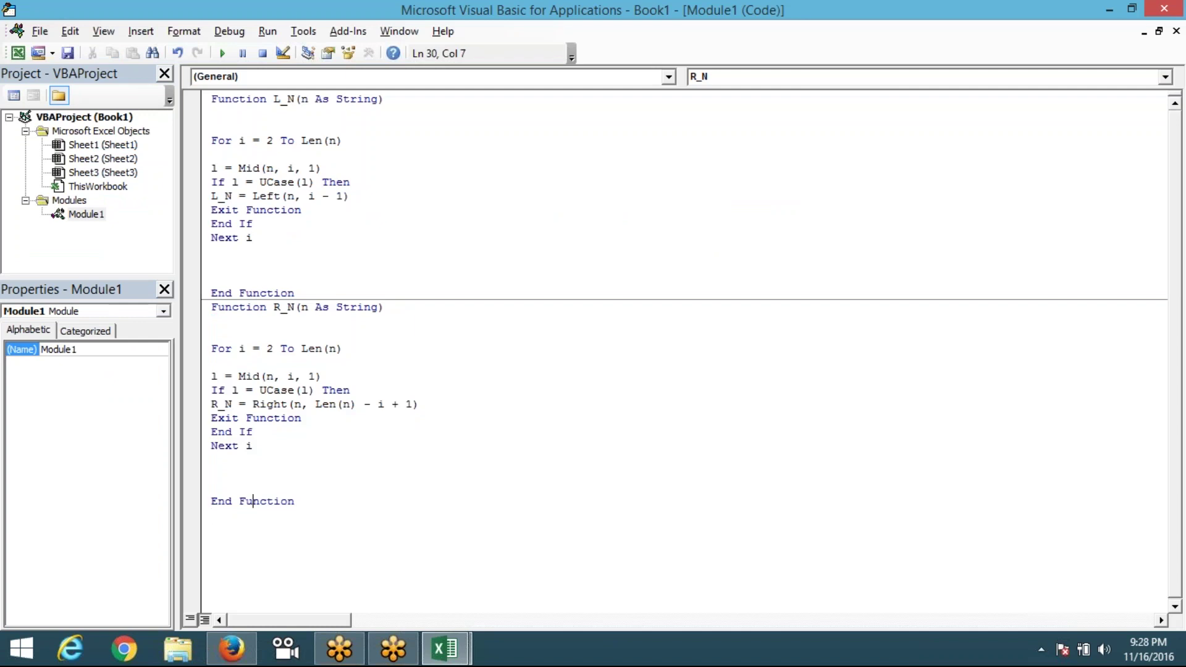
pyautogui.click(252, 390)
pyautogui.click(254, 377)
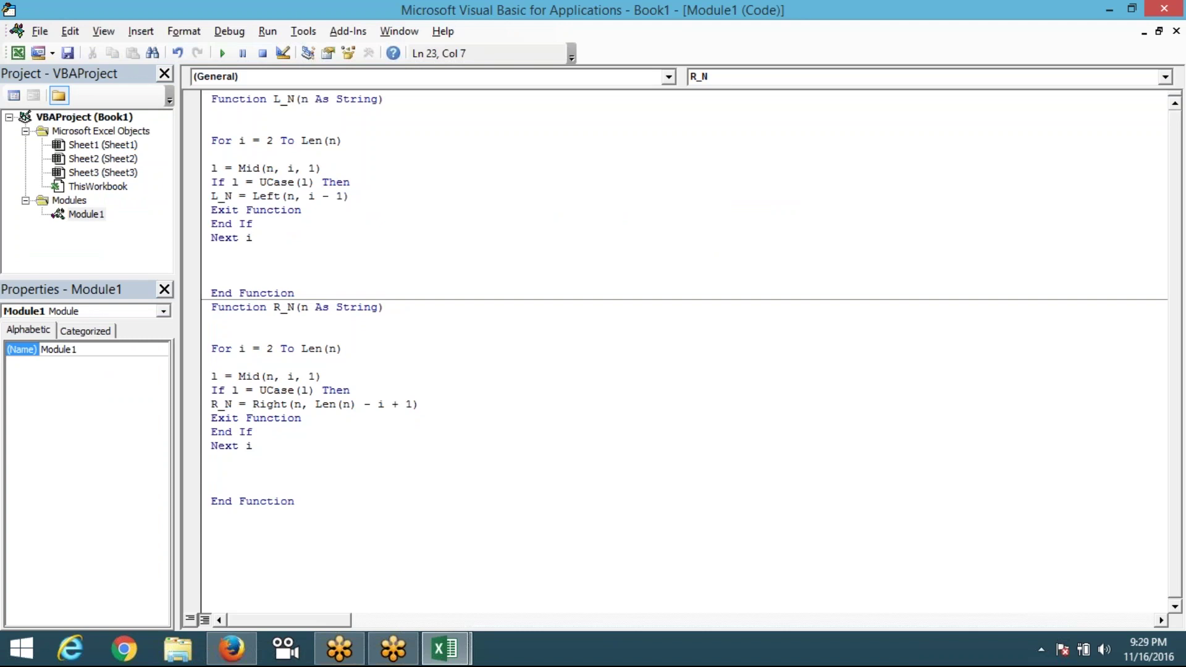
# - Switch from the VBA editor back to Sheet1 of the workbook with Alt+F11
pyautogui.hotkey('alt', 'F11')
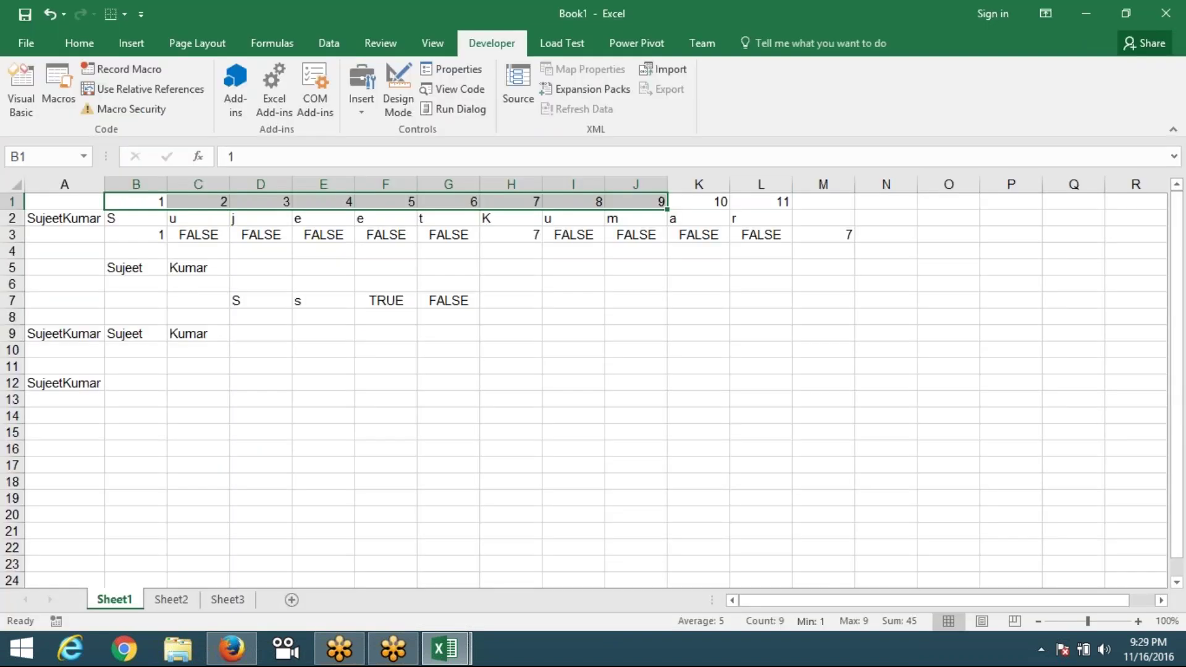
# - In B12, begin the formula =MAX(IF(EXACT(MID( using function autocomplete
pyautogui.press('Down')
pyautogui.press('Down')
pyautogui.press('Down')
pyautogui.press('Down')
pyautogui.press('Down')
pyautogui.press('Down')
pyautogui.press('Down')
pyautogui.press('Down')
pyautogui.press('Down')
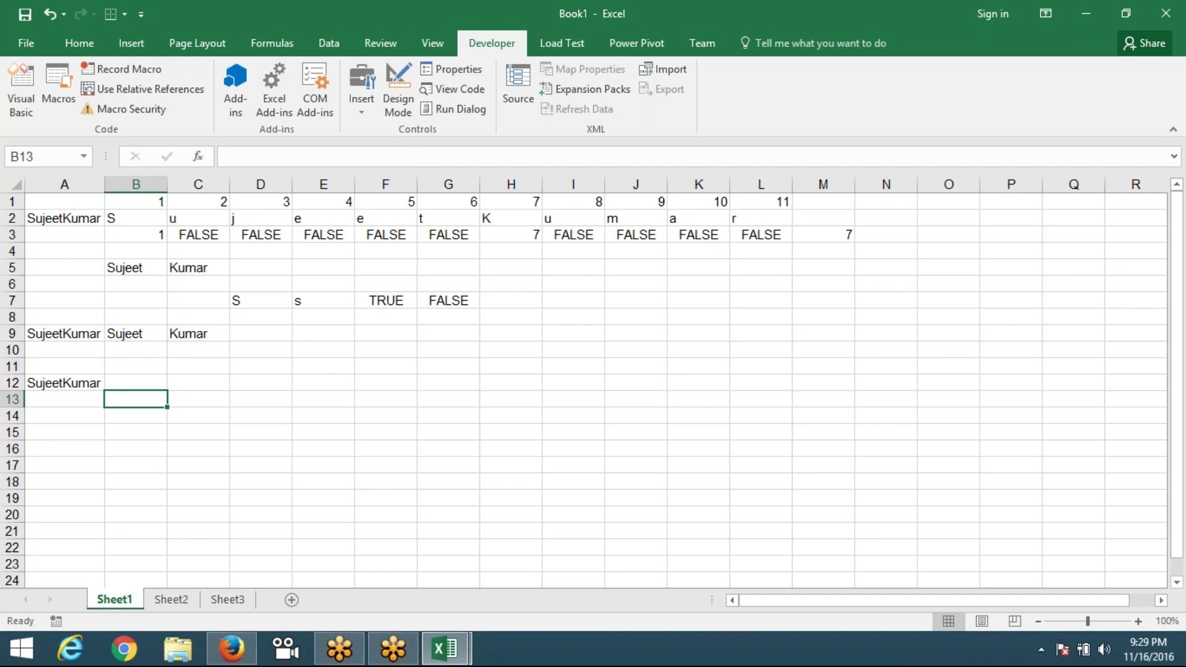
pyautogui.press('Up')
pyautogui.write('=')
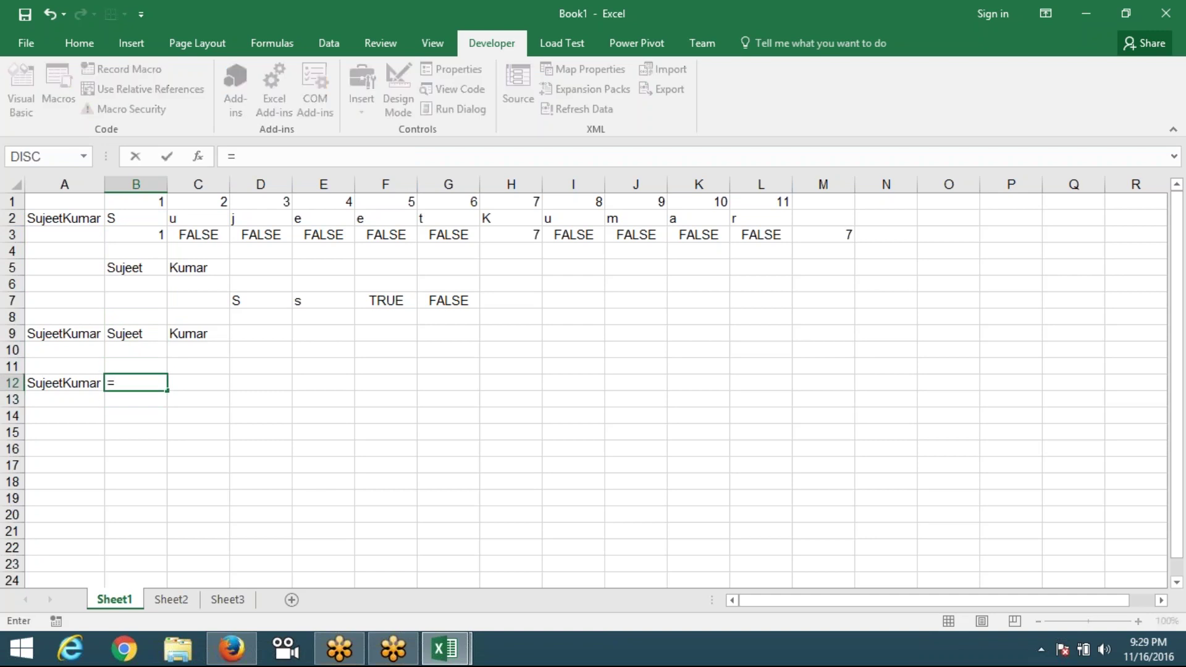
pyautogui.write('ma')
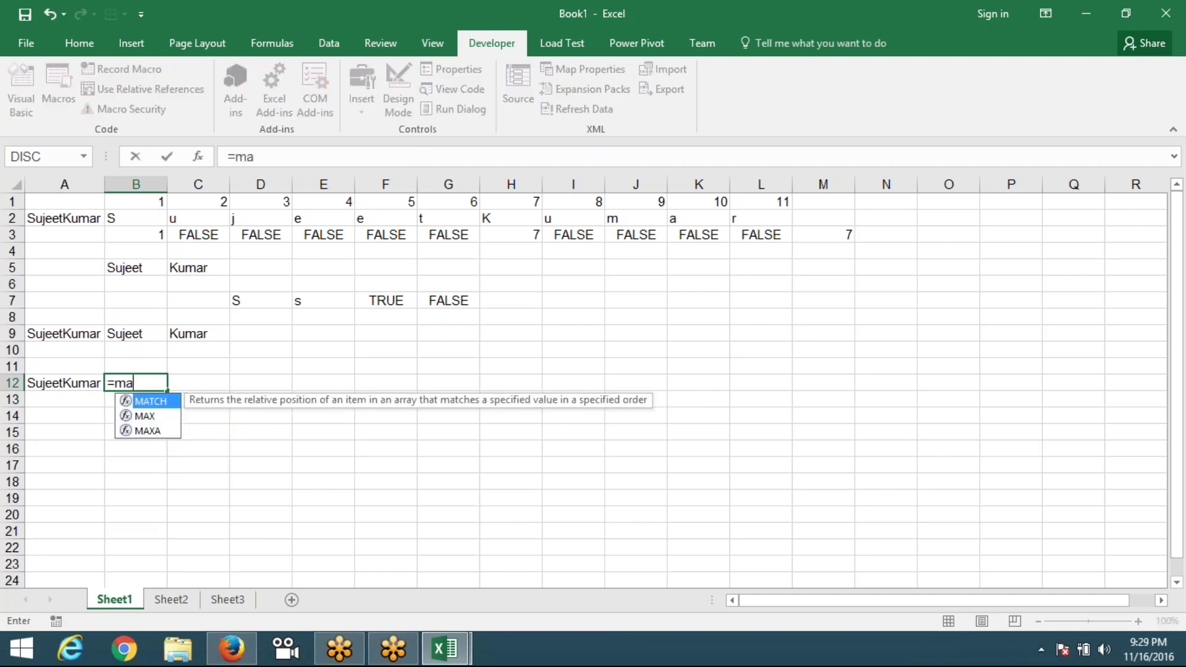
pyautogui.write('c')
pyautogui.press('BackSpace')
pyautogui.write('x')
pyautogui.press('Tab')
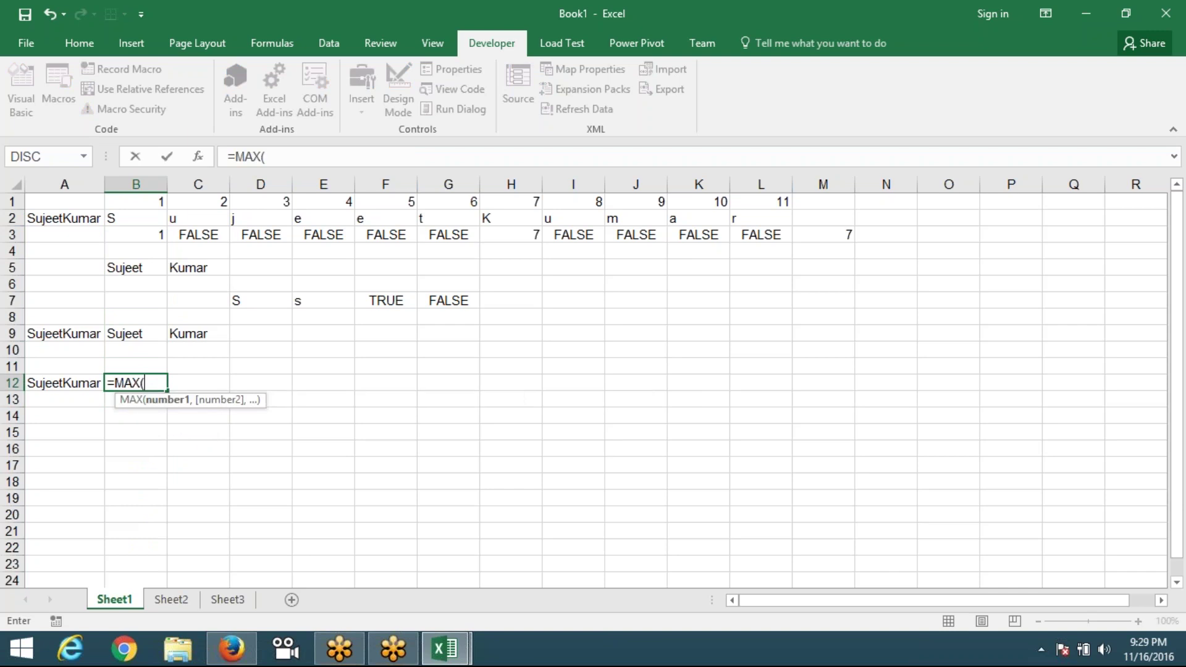
pyautogui.write('i')
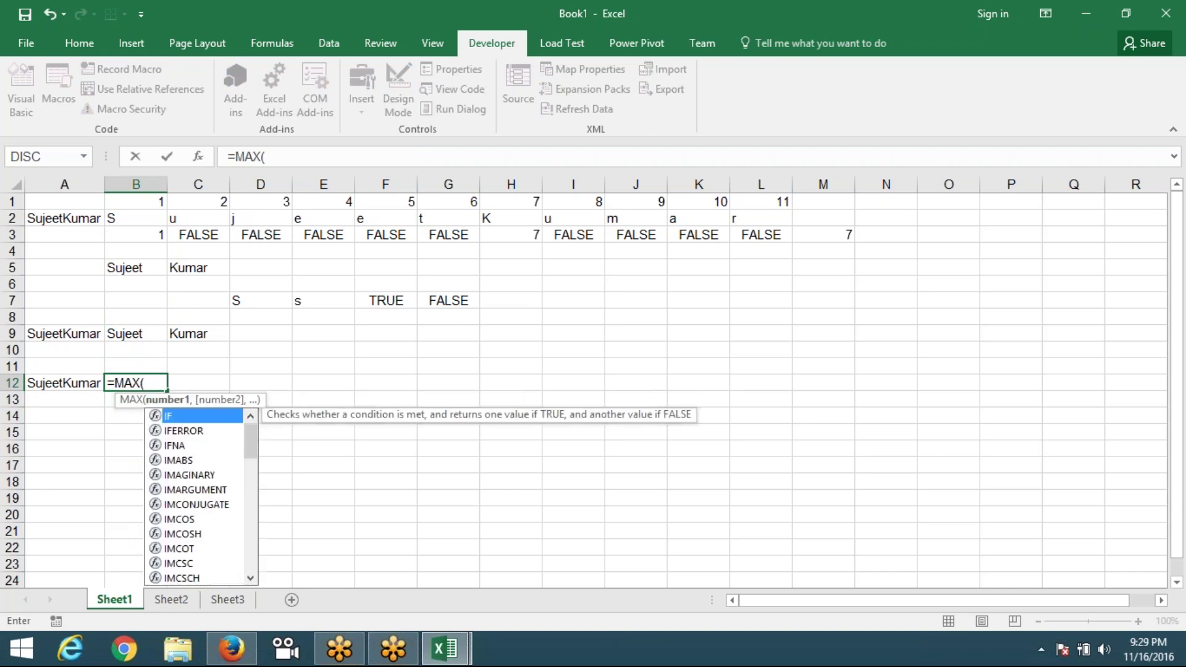
pyautogui.press('Tab')
pyautogui.write('ex')
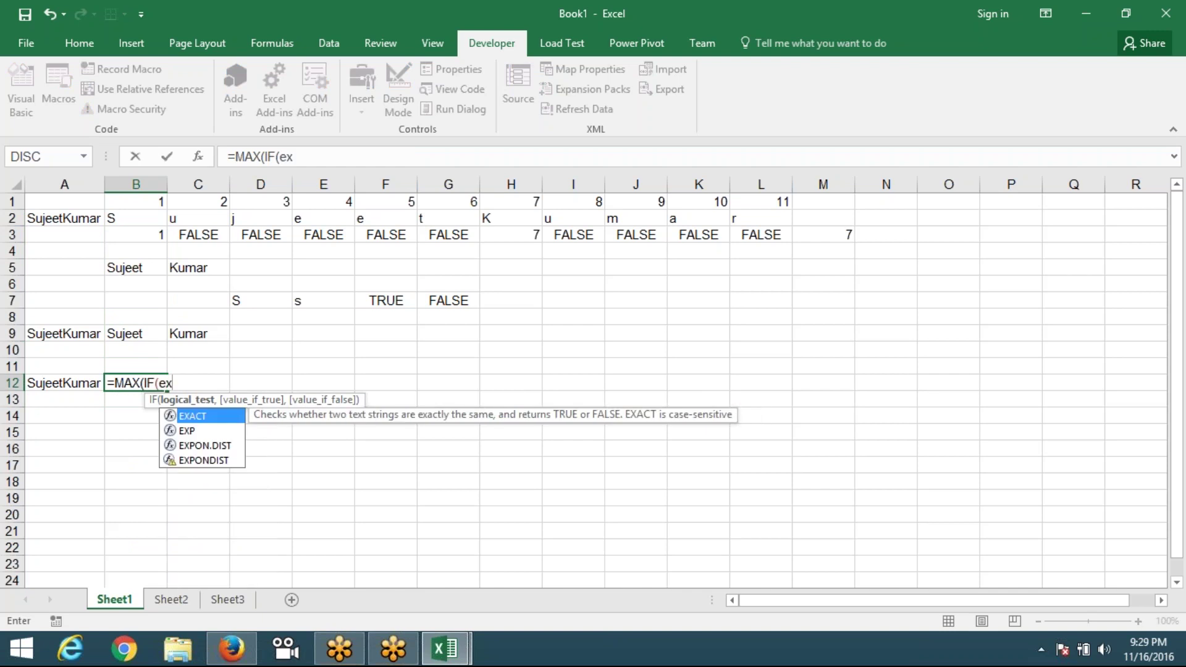
pyautogui.press('Tab')
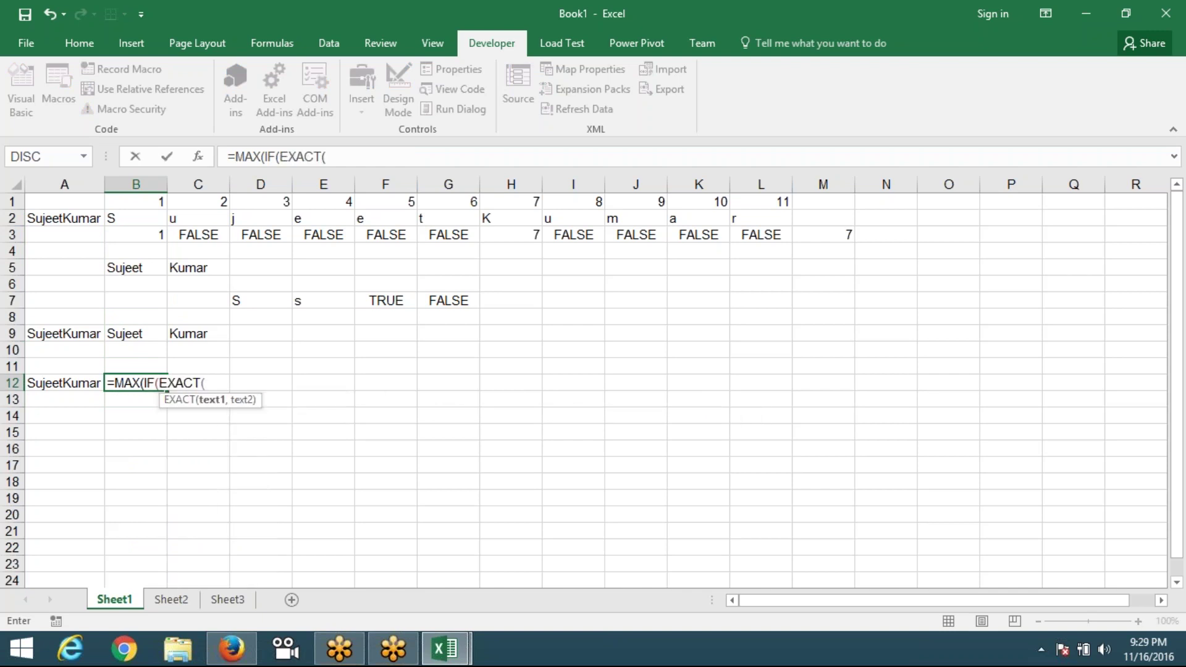
pyautogui.write('m')
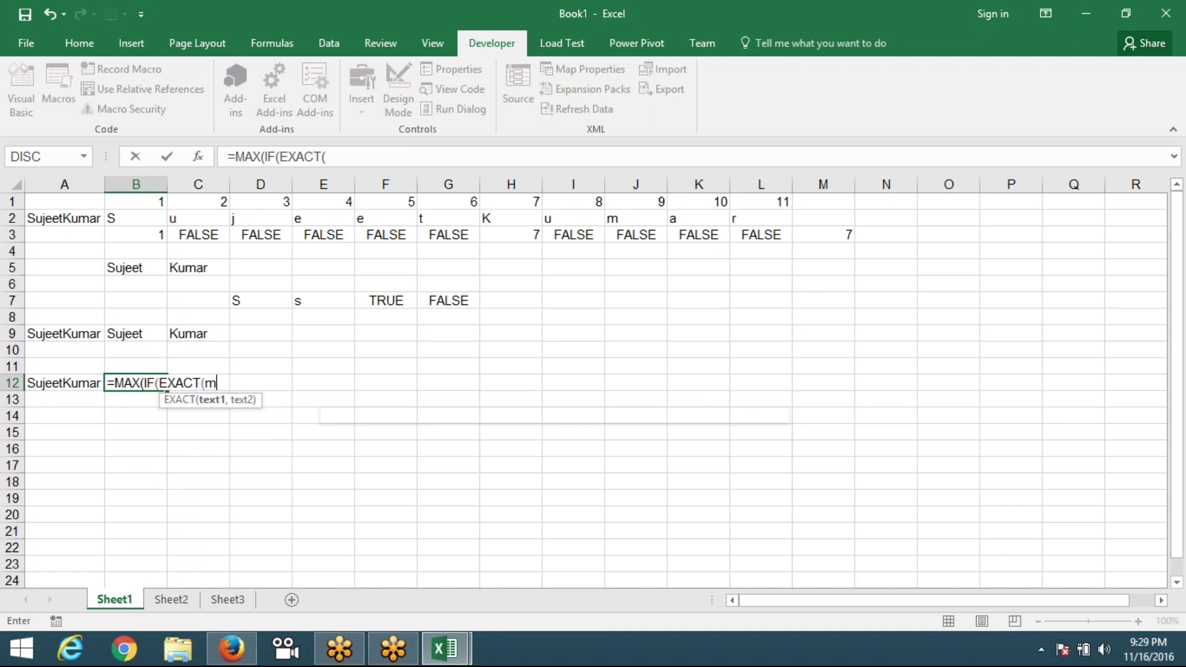
pyautogui.write('is')
pyautogui.press('BackSpace')
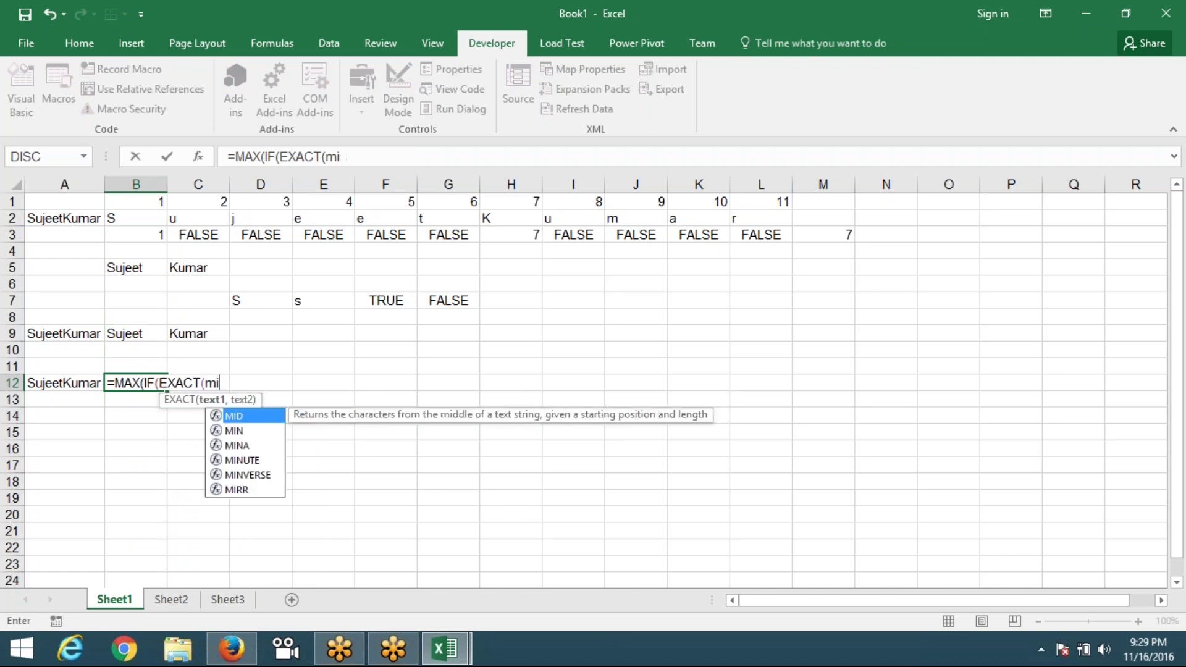
pyautogui.write('d')
pyautogui.press('Tab')
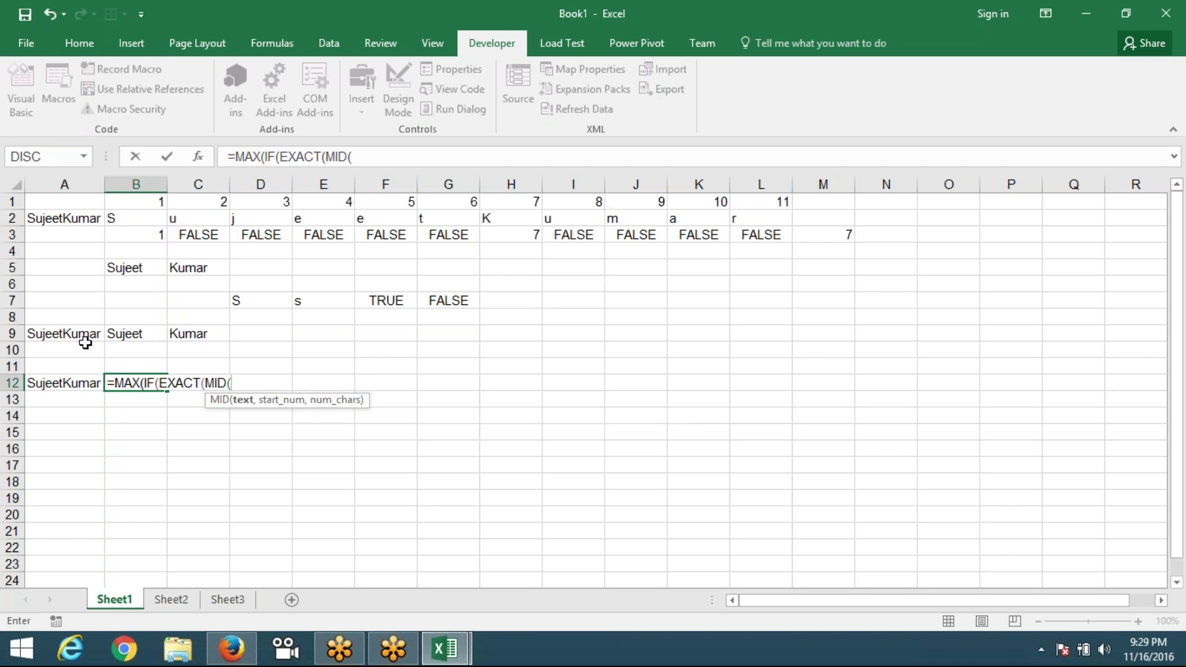
# - Give MID the text A12, positions {1,2,3,4,5,6,7,8,11} and length 1
pyautogui.click(69, 384)
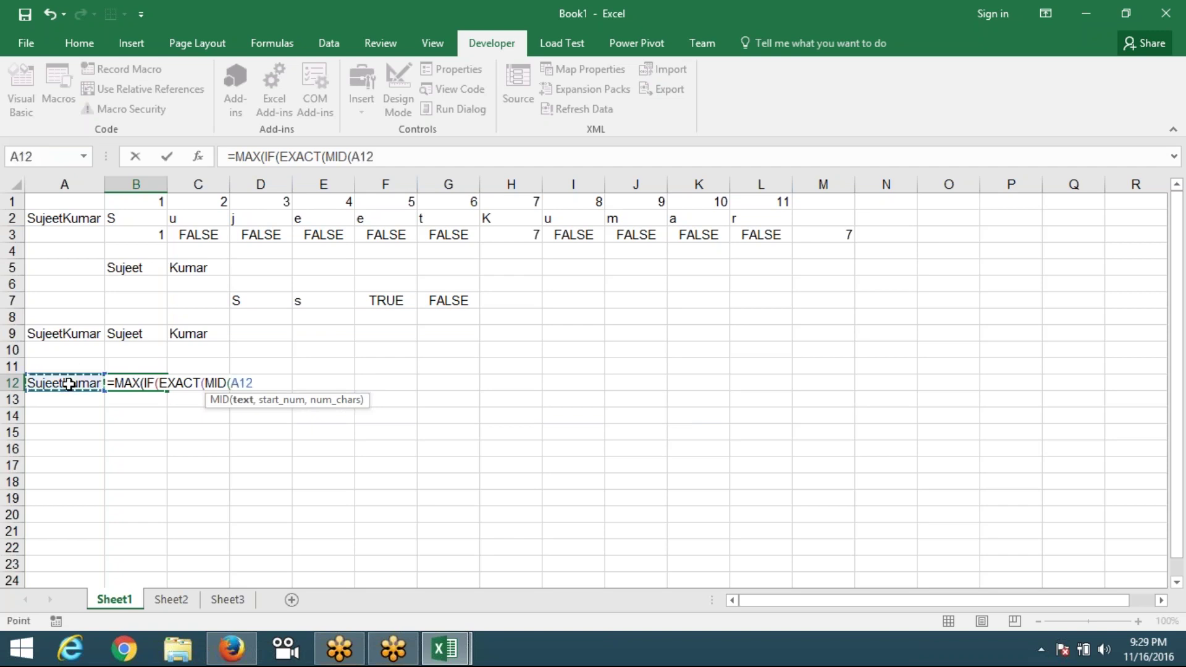
pyautogui.write(',')
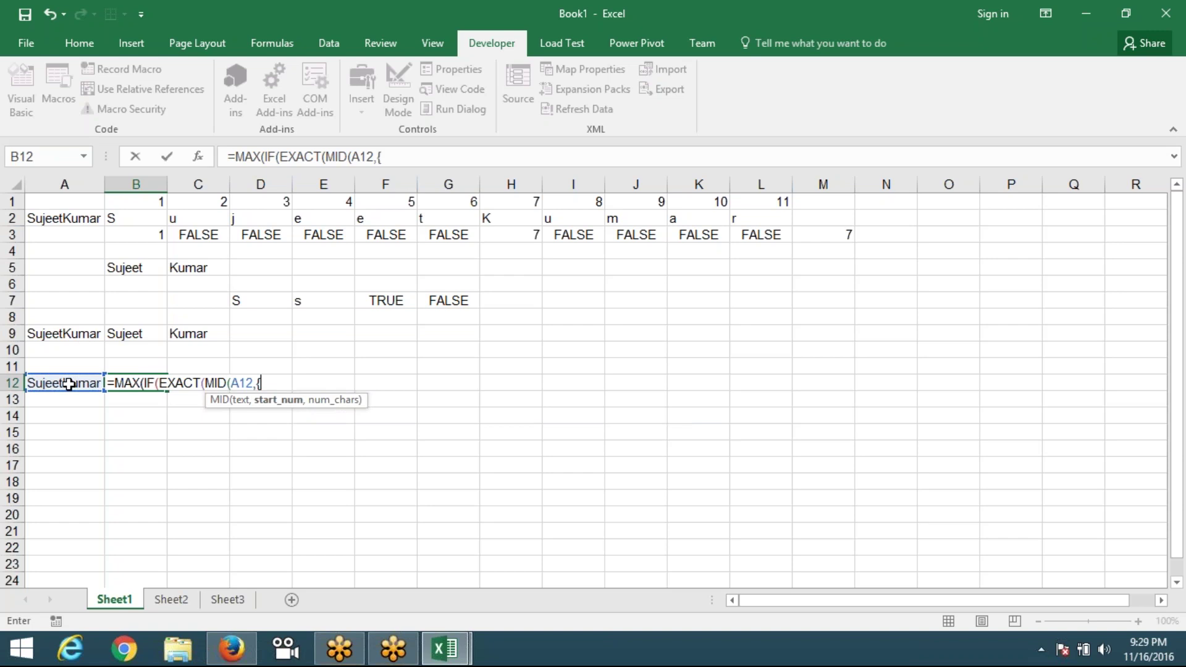
pyautogui.write('ro')
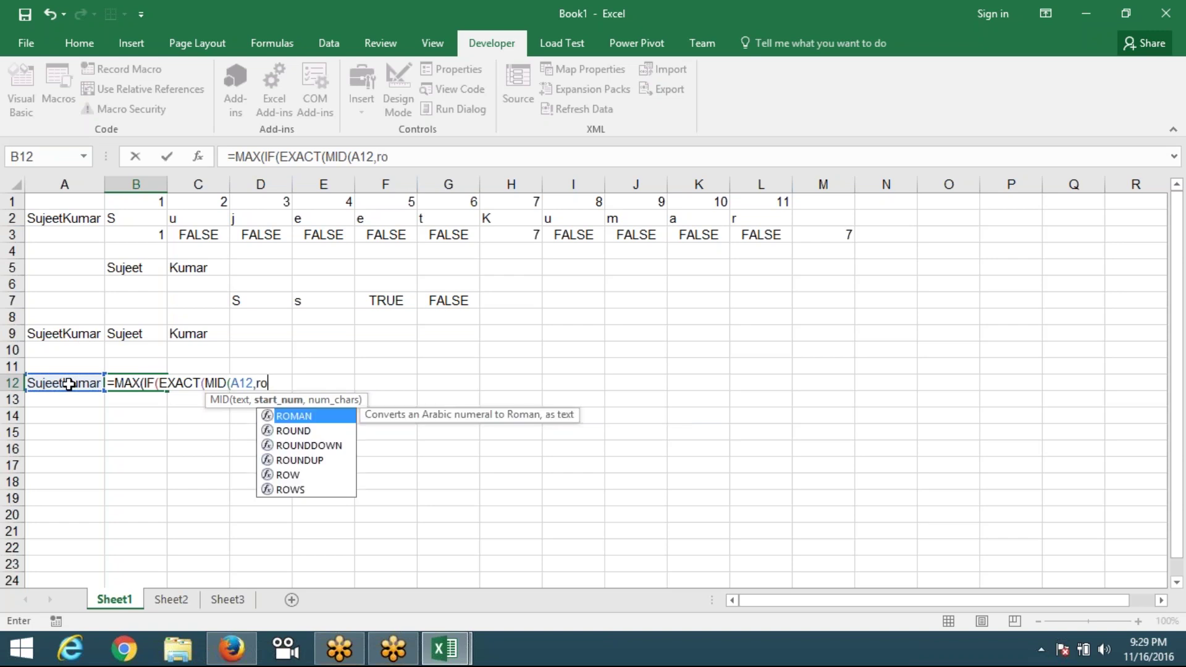
pyautogui.write('w')
pyautogui.press('Tab')
pyautogui.write('1')
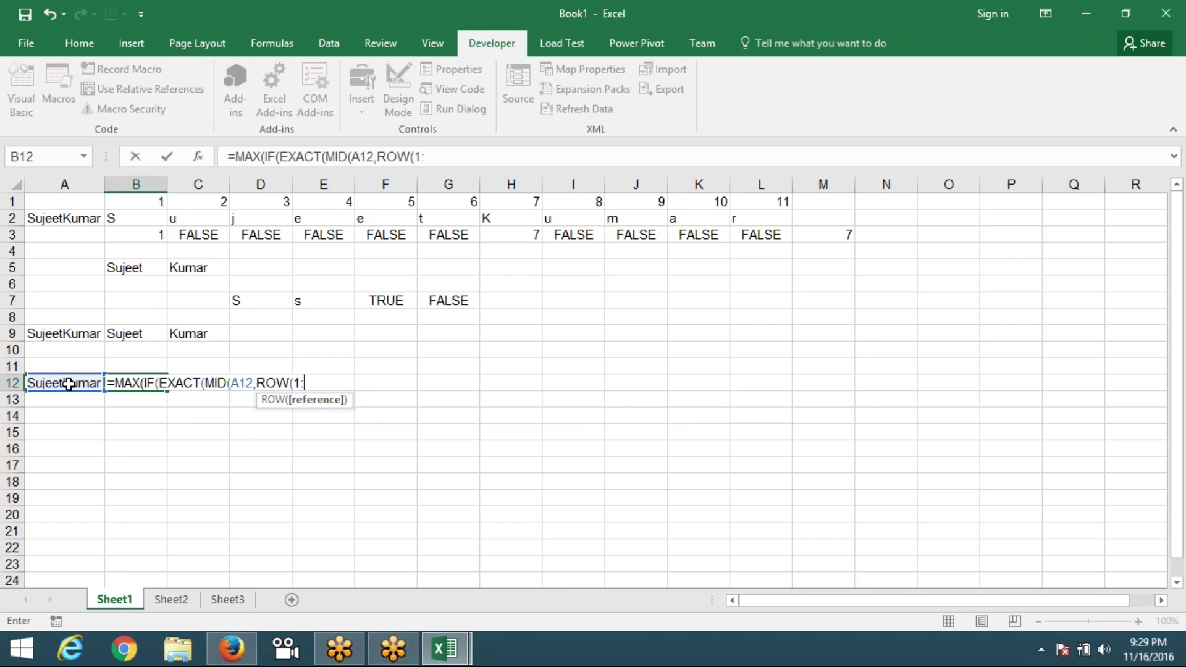
pyautogui.press('BackSpace')
pyautogui.press('BackSpace')
pyautogui.press('BackSpace')
pyautogui.press('BackSpace')
pyautogui.press('BackSpace')
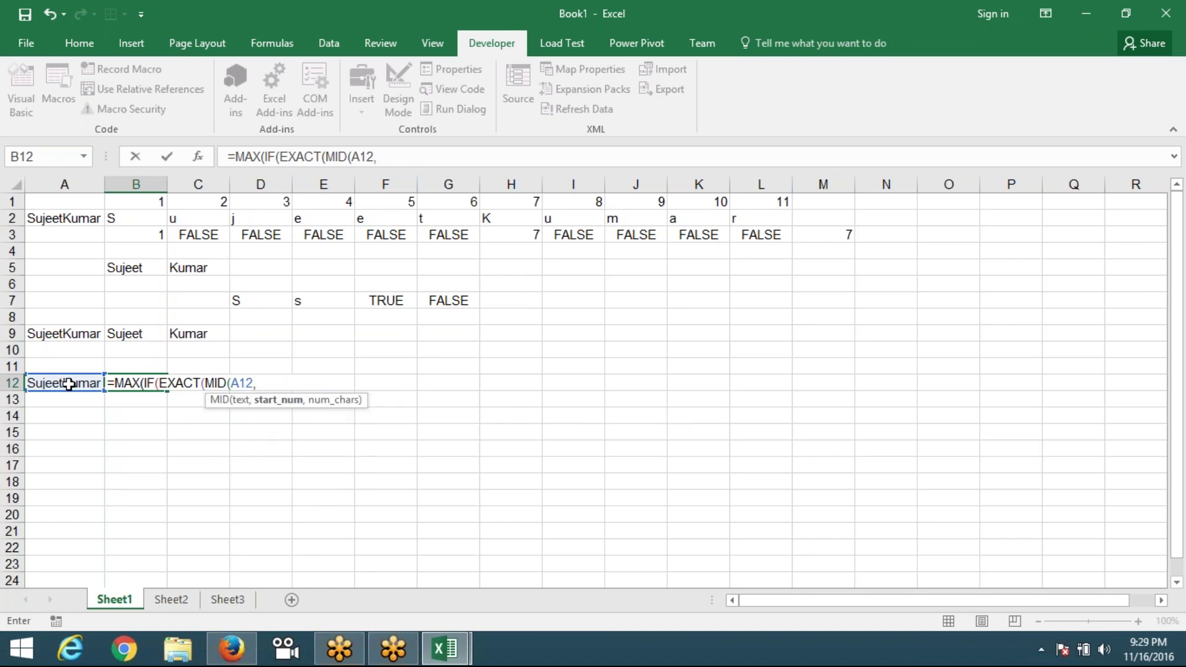
pyautogui.write('{1')
pyautogui.write(',')
pyautogui.write('2,3,4,5')
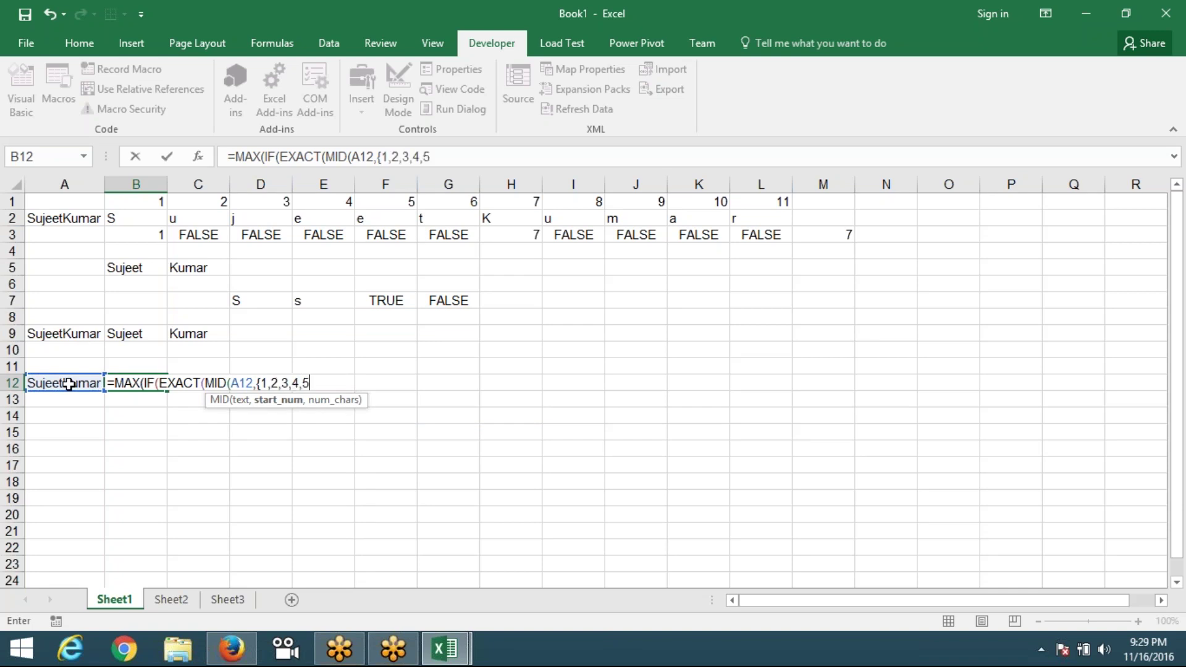
pyautogui.write(',6,7,')
pyautogui.write('8,11')
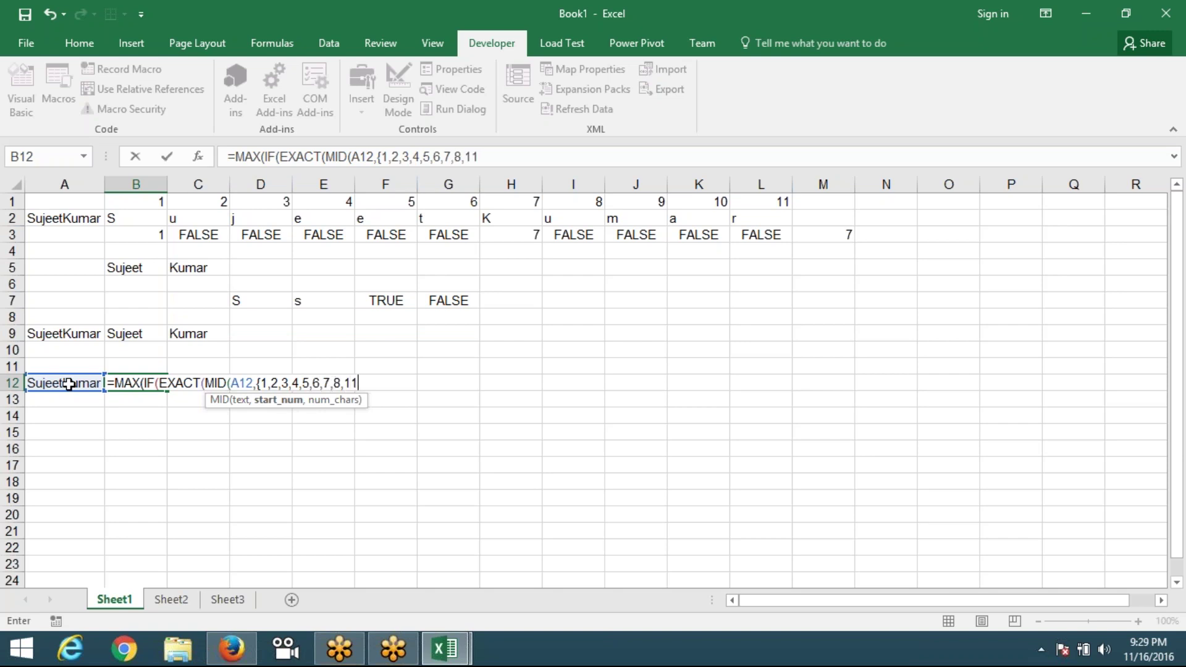
pyautogui.write(',12,13')
pyautogui.press('BackSpace')
pyautogui.press('BackSpace')
pyautogui.press('BackSpace')
pyautogui.press('BackSpace')
pyautogui.press('BackSpace')
pyautogui.press('BackSpace')
pyautogui.write('}')
pyautogui.write(',1')
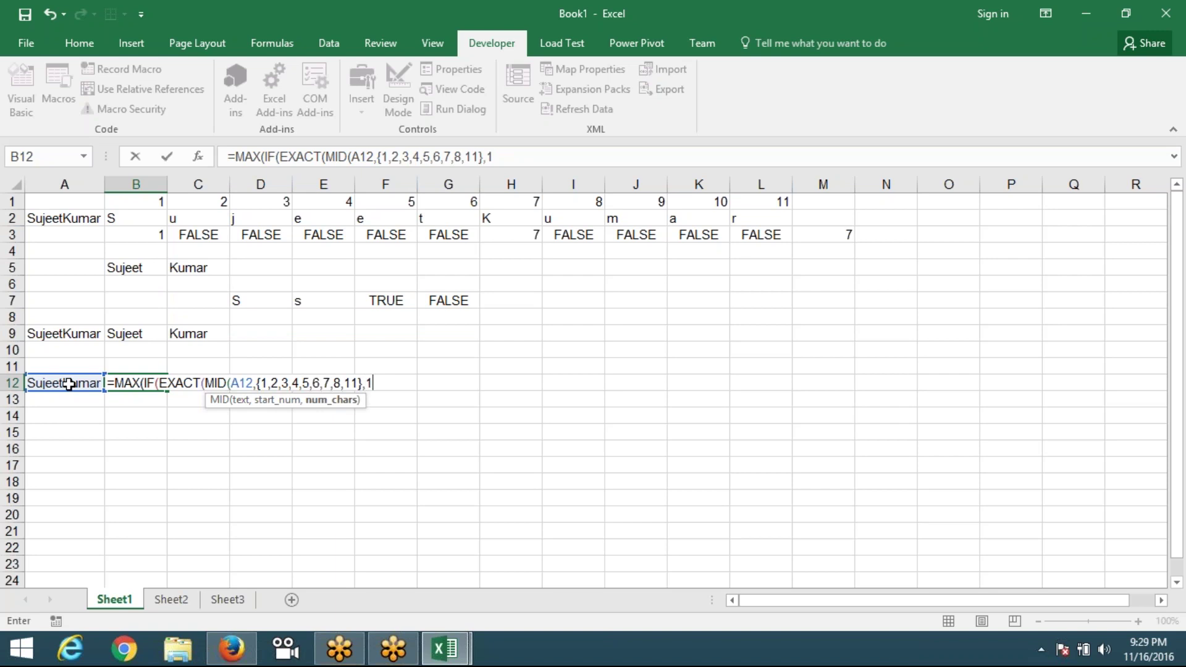
pyautogui.write(')')
# - Copy the MID(A12,...) expression, add a comma after it, and insert 9,10 into its position list
pyautogui.click(205, 383)
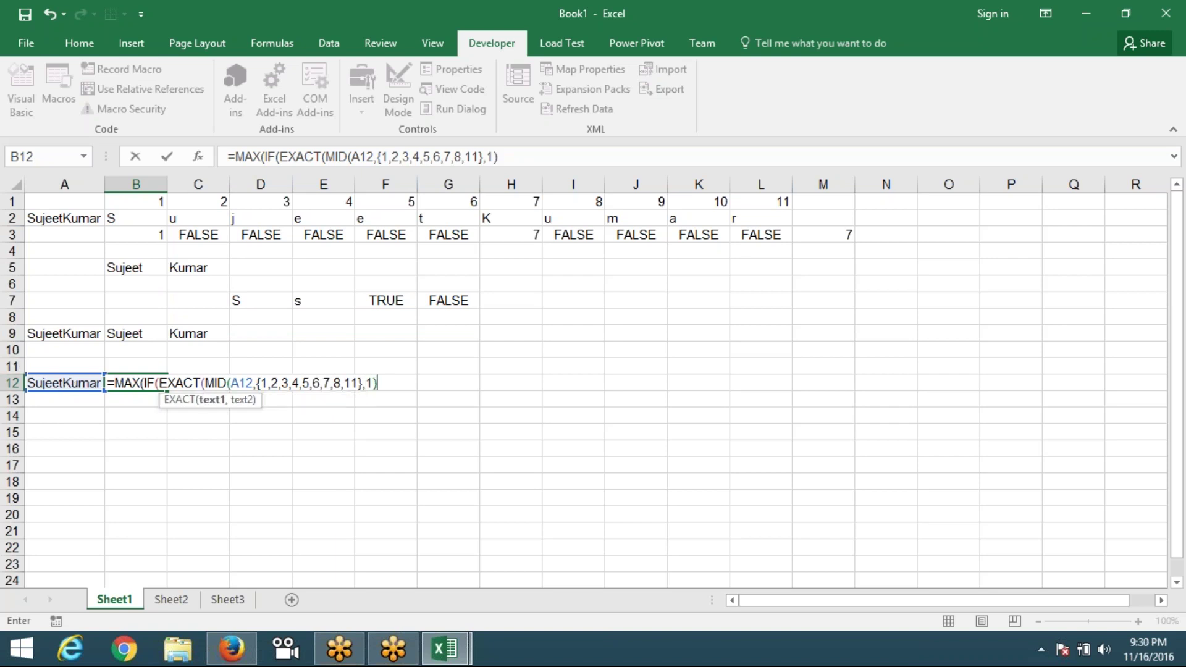
pyautogui.moveTo(206, 383); pyautogui.dragTo(380, 381)
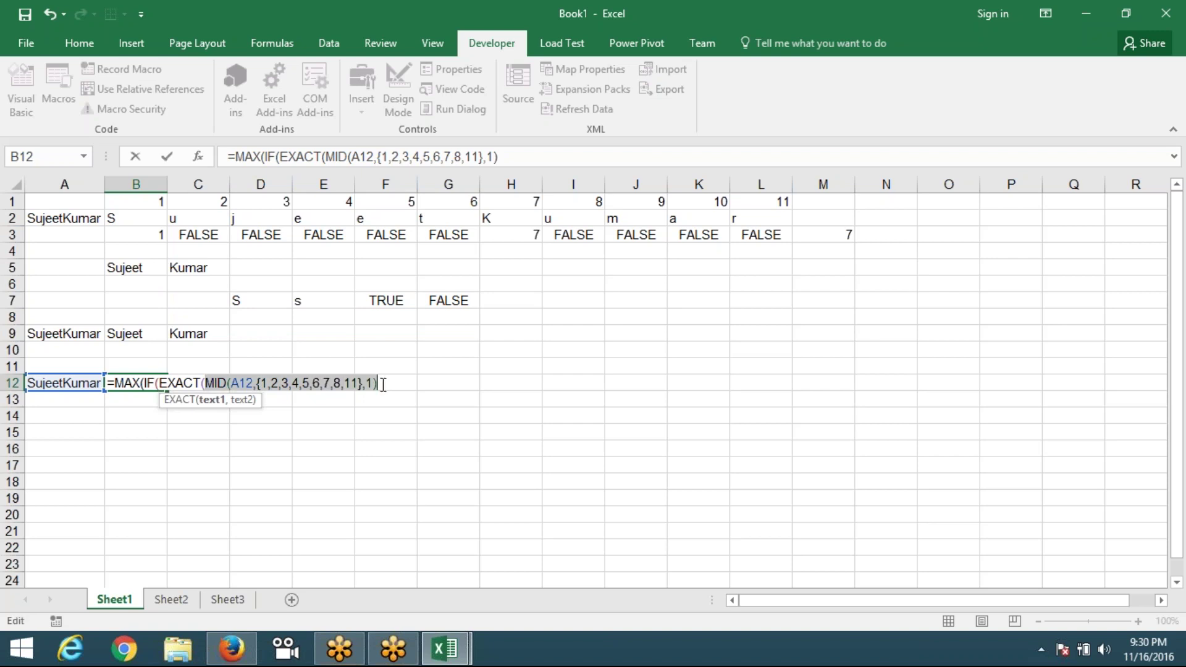
pyautogui.click(379, 383)
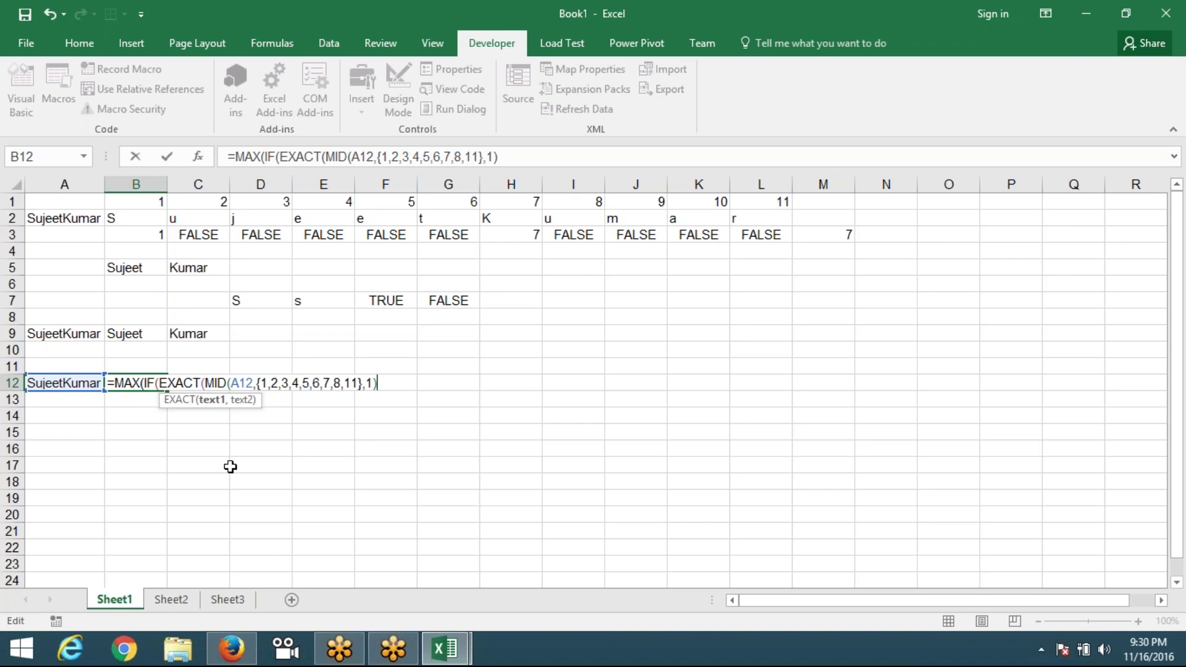
pyautogui.write(')')
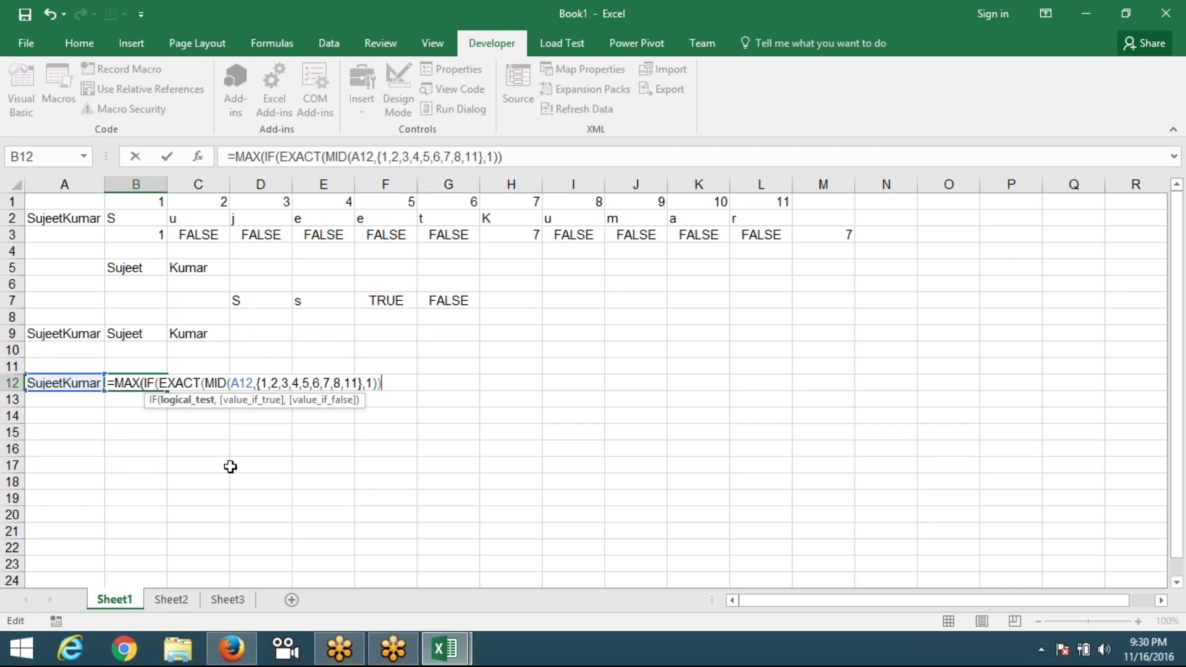
pyautogui.press('BackSpace')
pyautogui.write(',')
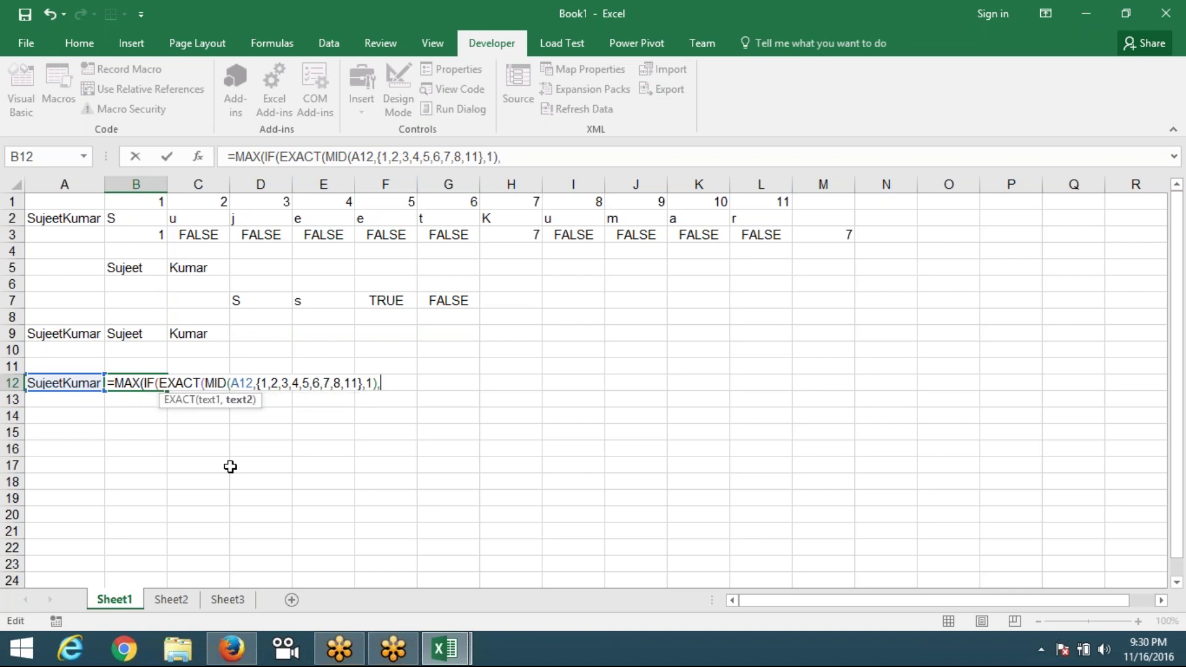
pyautogui.click(347, 384)
pyautogui.write('9')
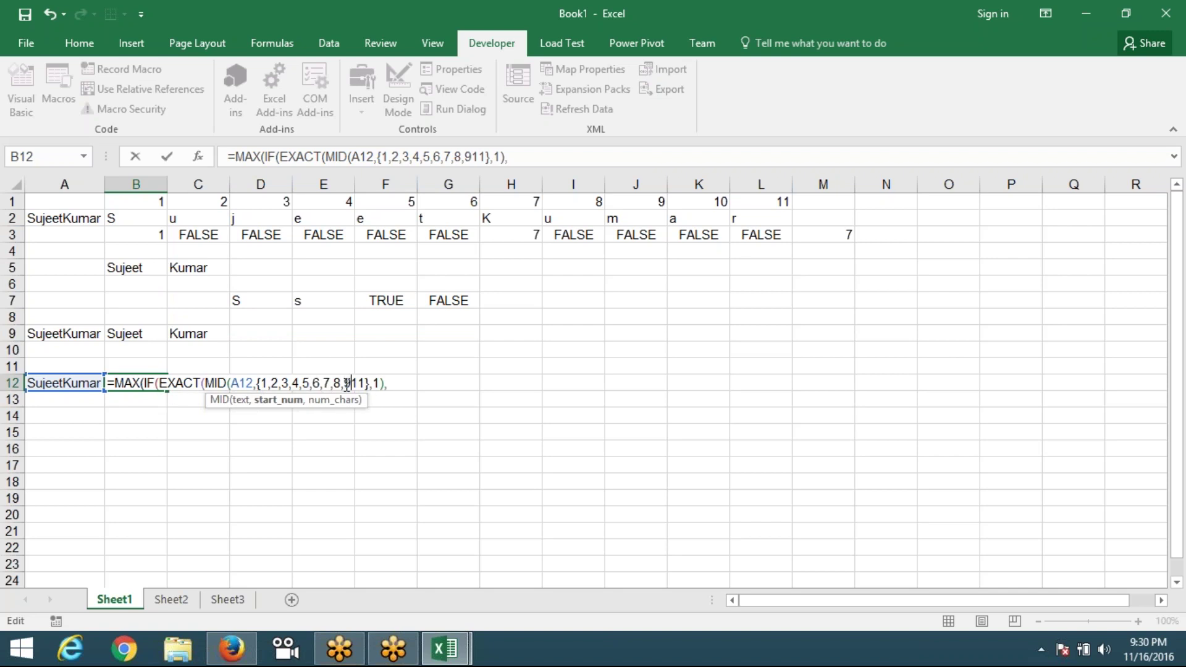
pyautogui.write(',10')
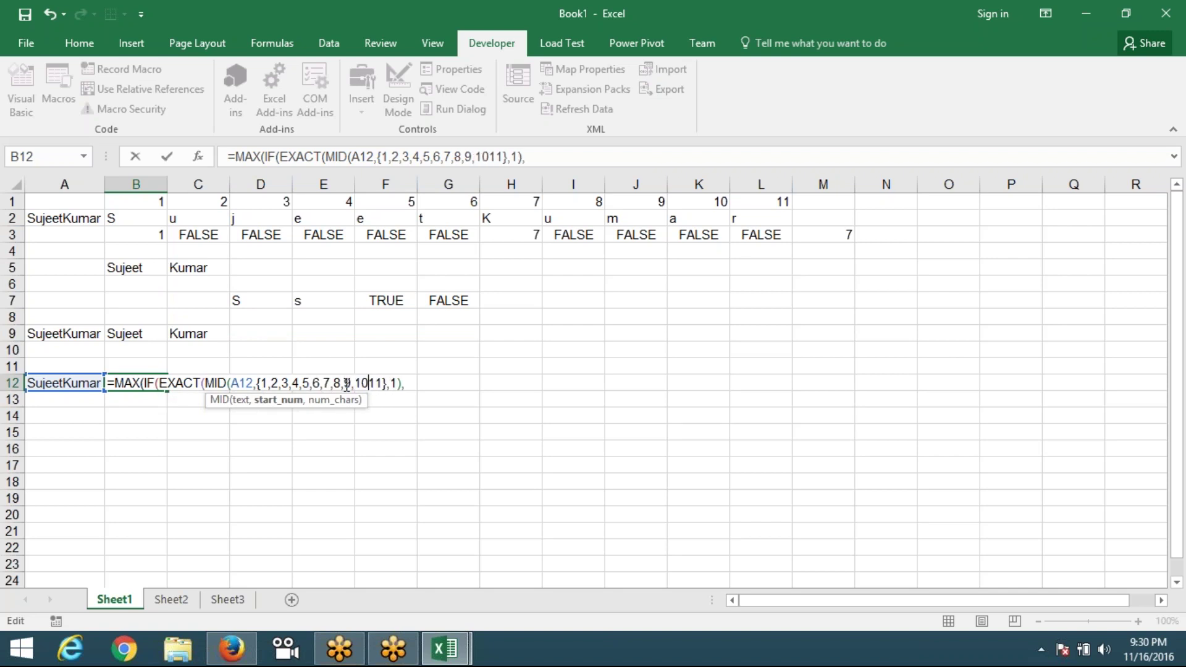
pyautogui.write(',')
# - Paste a second MID(A12,{1,2,3,4,5,6,7,8,11},1) as EXACT's comparison argument
pyautogui.click(413, 384)
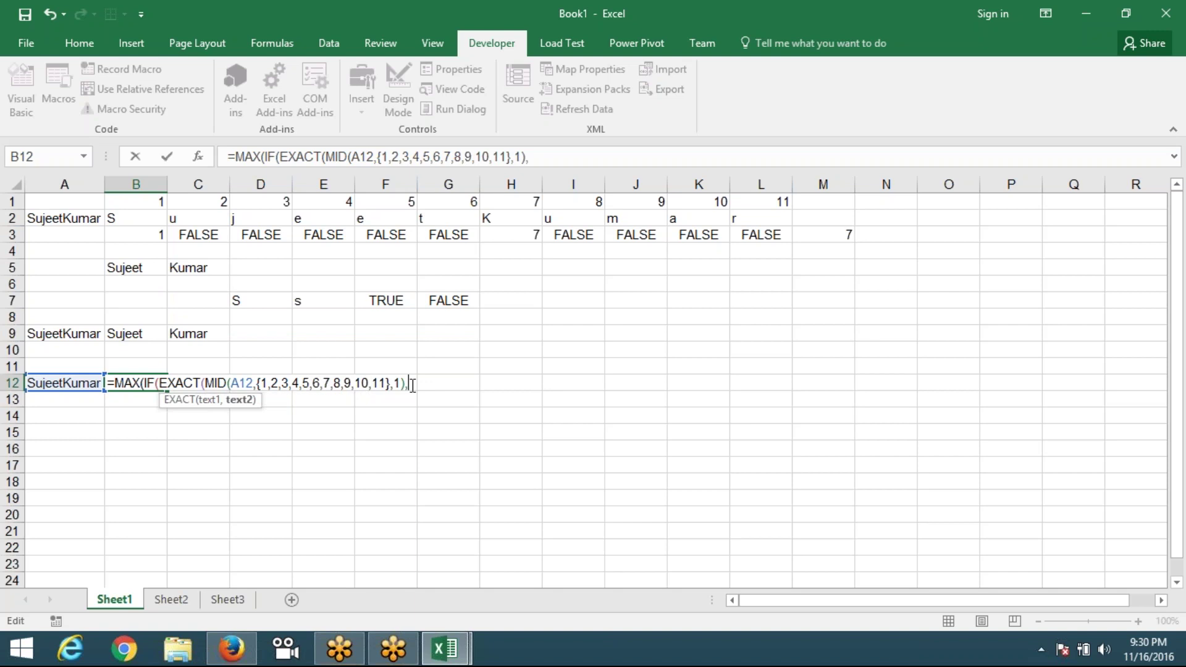
pyautogui.write('MID(A12,{1,2,3,4,5,6,7,8,11},1)')
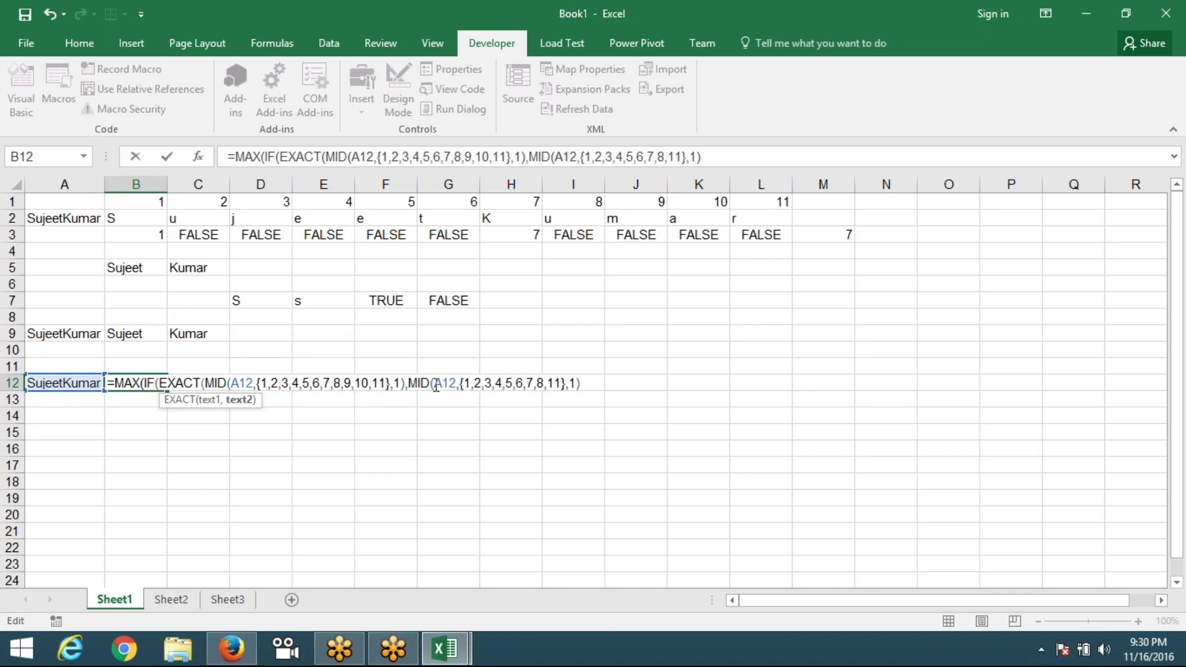
pyautogui.click(548, 384)
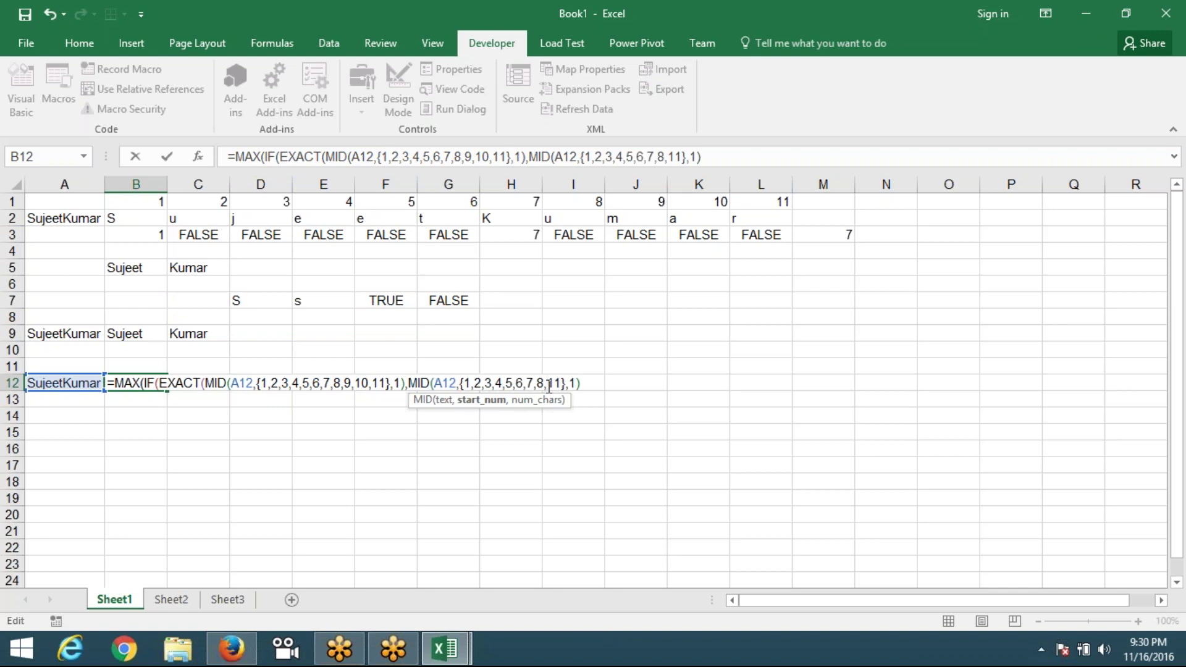
pyautogui.write('9,10')
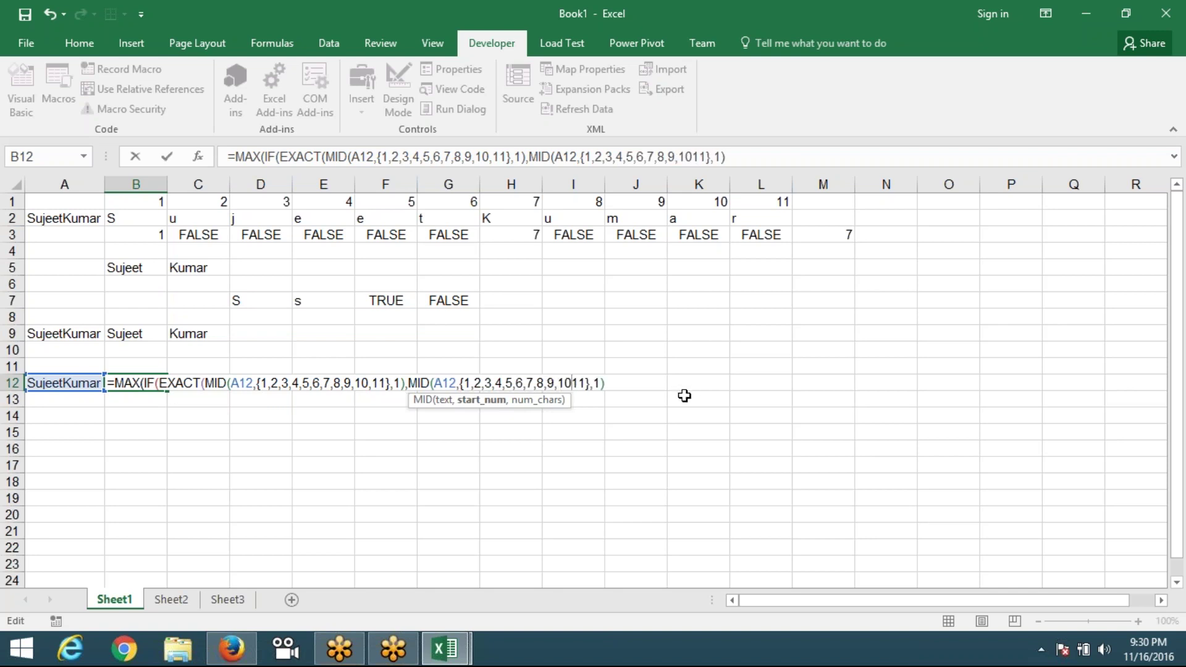
pyautogui.write(',')
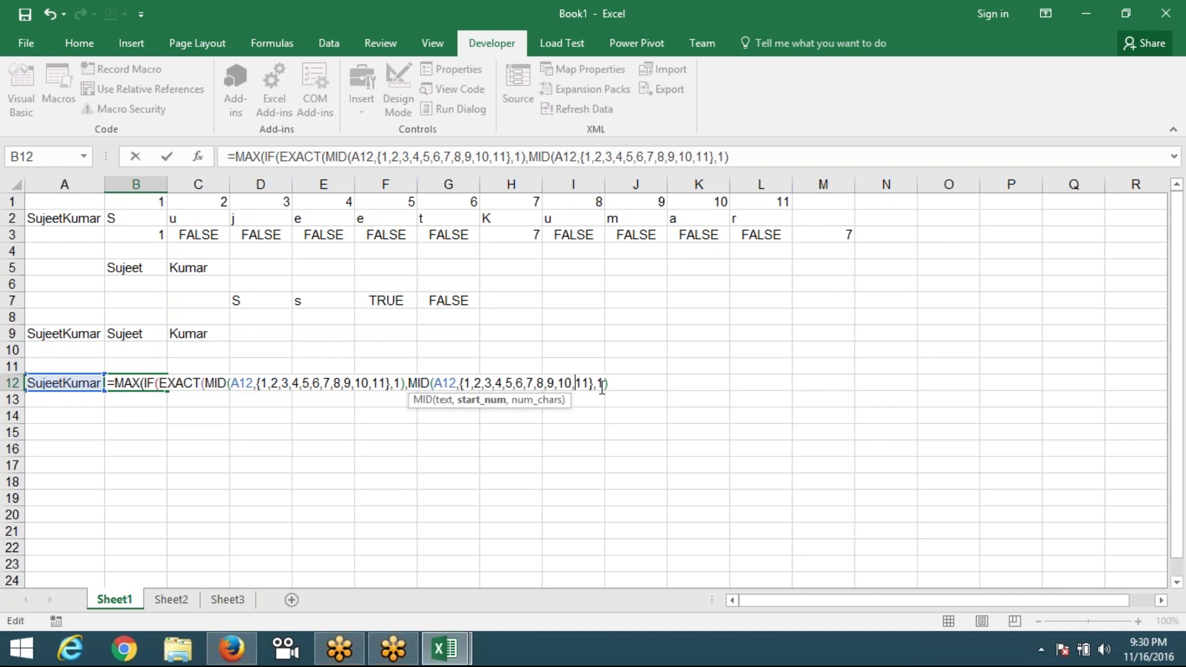
pyautogui.press('BackSpace')
pyautogui.press('BackSpace')
pyautogui.press('BackSpace')
pyautogui.press('BackSpace')
pyautogui.press('BackSpace')
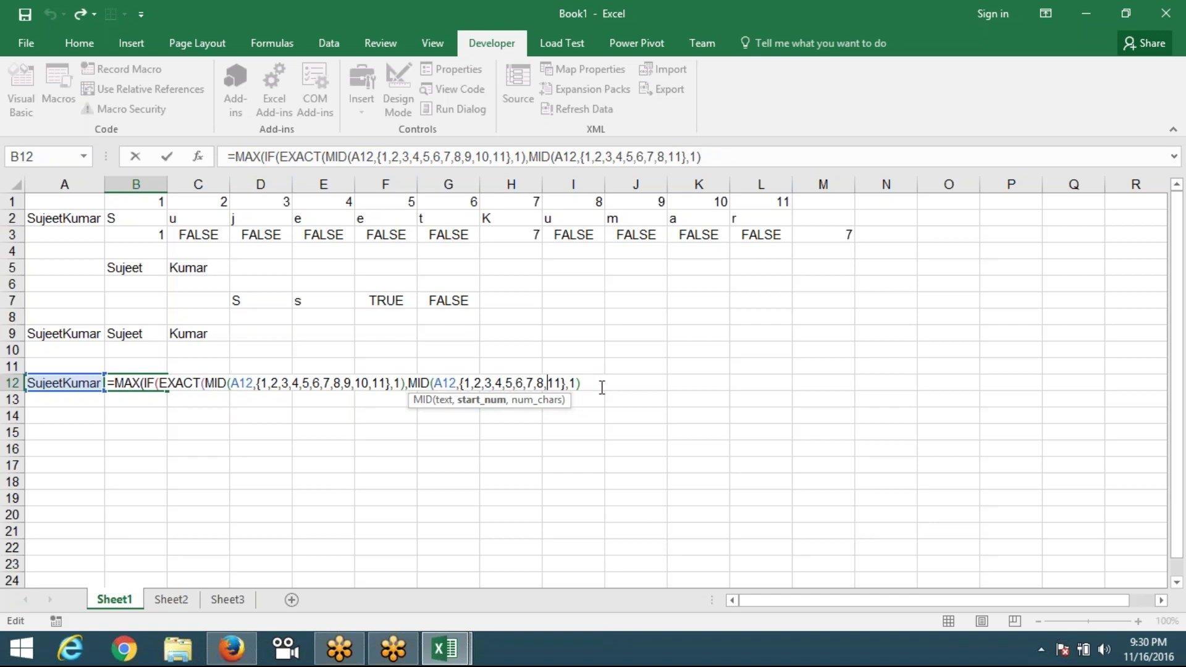
pyautogui.click(581, 383)
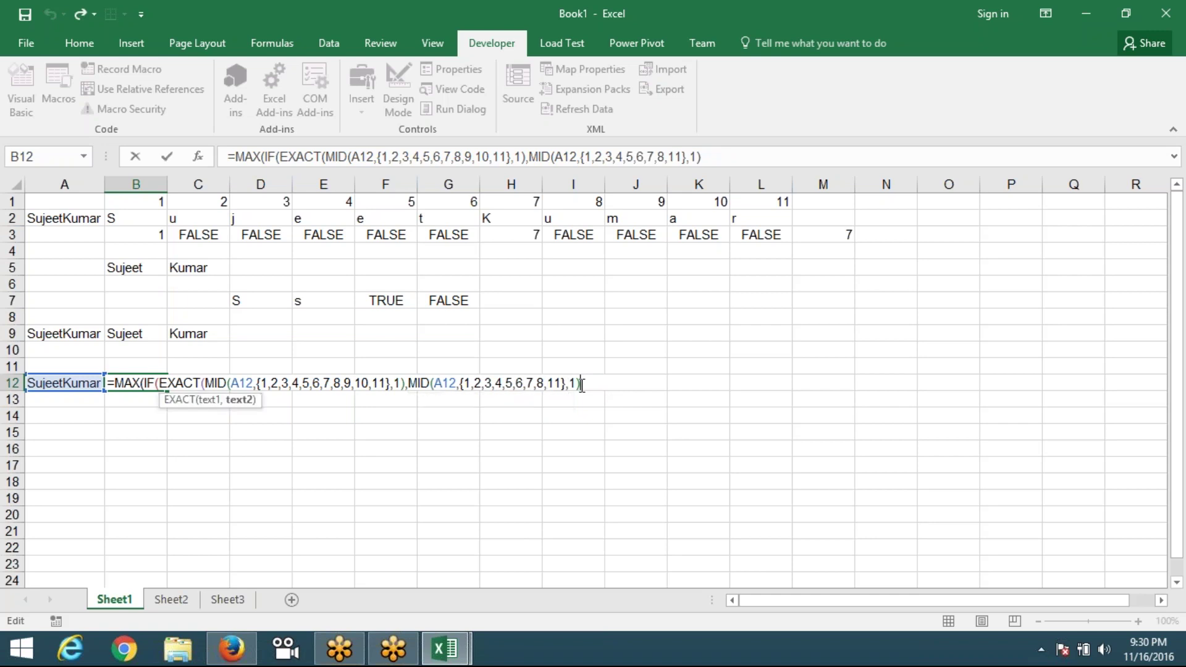
# - Replace the hard-coded positions with ROW(1:11) and start an UPPER call as EXACT's second argument
pyautogui.press('BackSpace')
pyautogui.press('BackSpace')
pyautogui.press('BackSpace')
pyautogui.press('BackSpace')
pyautogui.press('BackSpace')
pyautogui.press('BackSpace')
pyautogui.press('BackSpace')
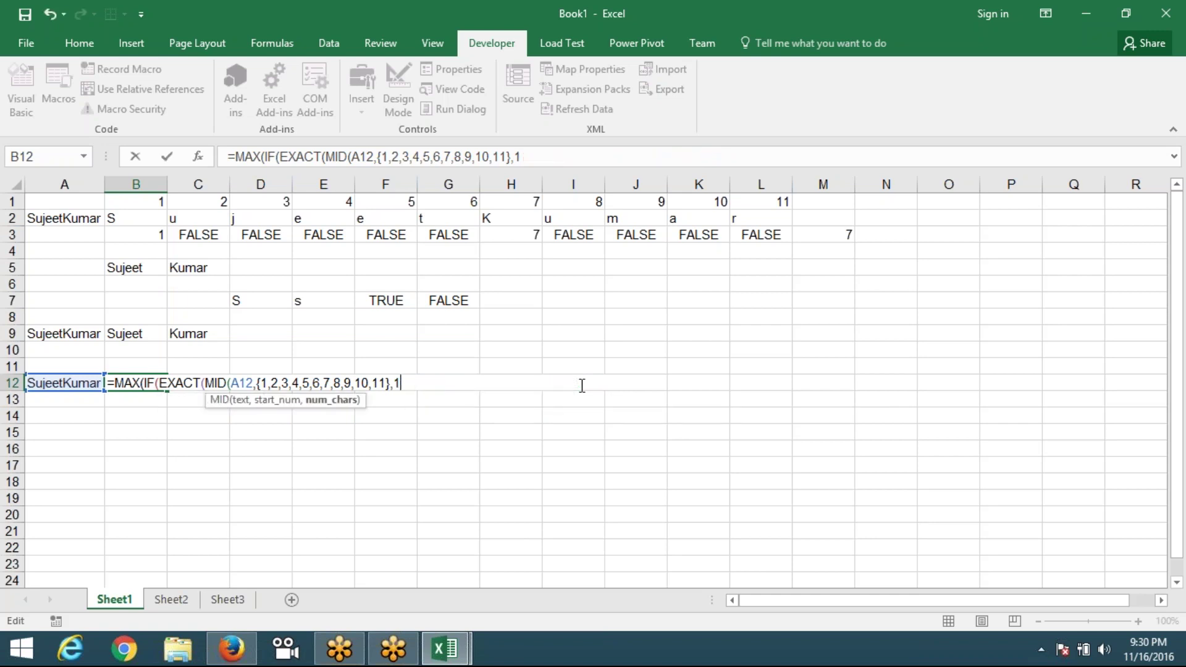
pyautogui.press('BackSpace')
pyautogui.press('BackSpace')
pyautogui.press('BackSpace')
pyautogui.press('BackSpace')
pyautogui.press('BackSpace')
pyautogui.press('BackSpace')
pyautogui.press('BackSpace')
pyautogui.press('BackSpace')
pyautogui.press('BackSpace')
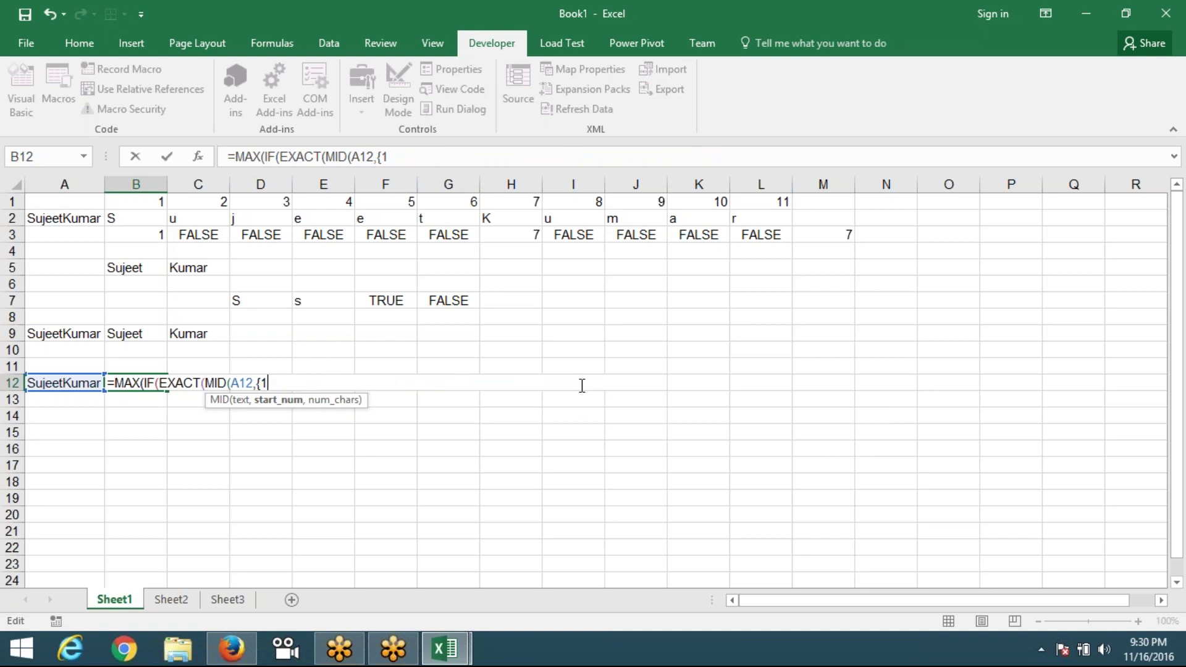
pyautogui.press('BackSpace')
pyautogui.press('BackSpace')
pyautogui.write('r')
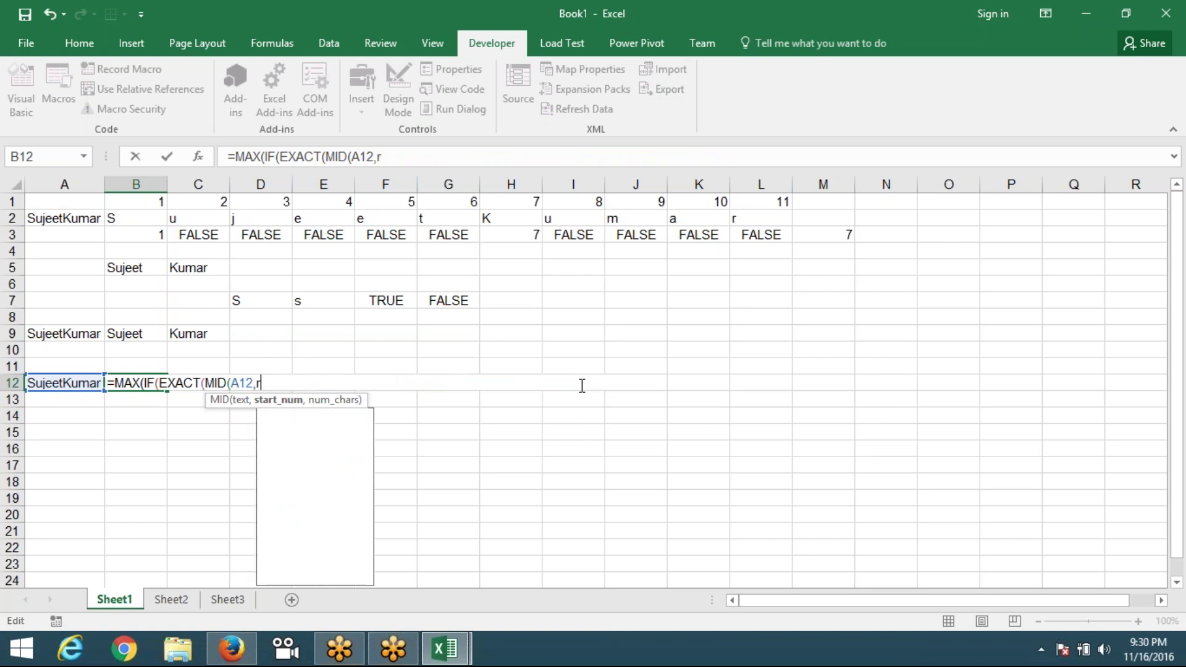
pyautogui.write('ow')
pyautogui.press('Tab')
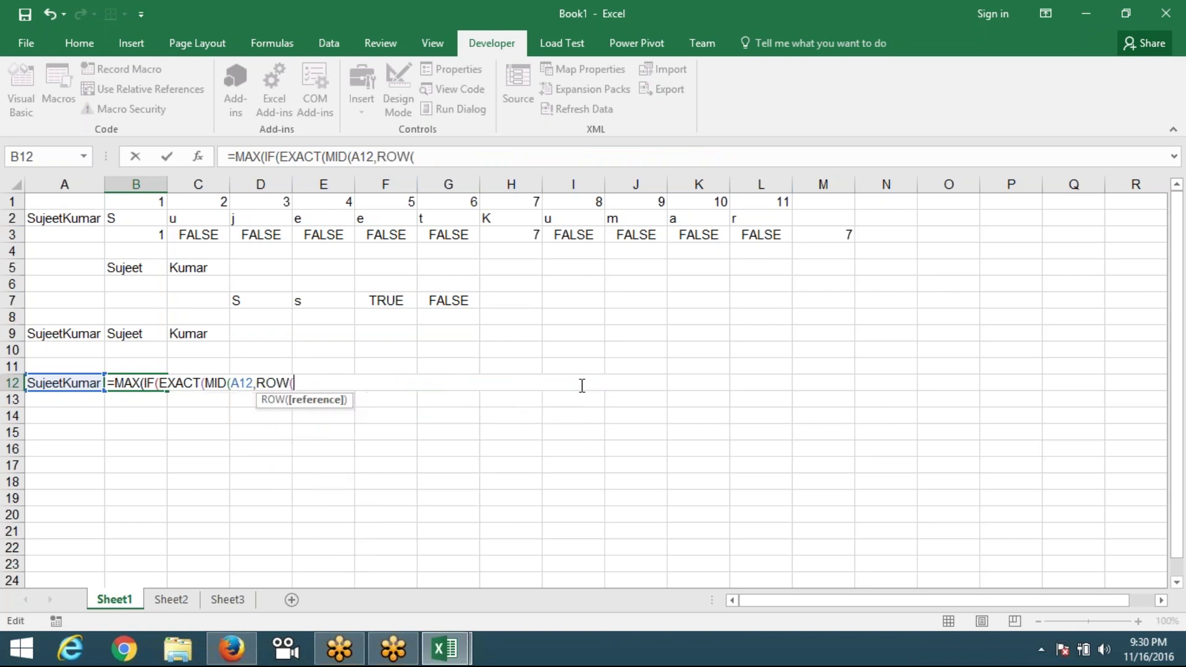
pyautogui.write('1:')
pyautogui.write('11')
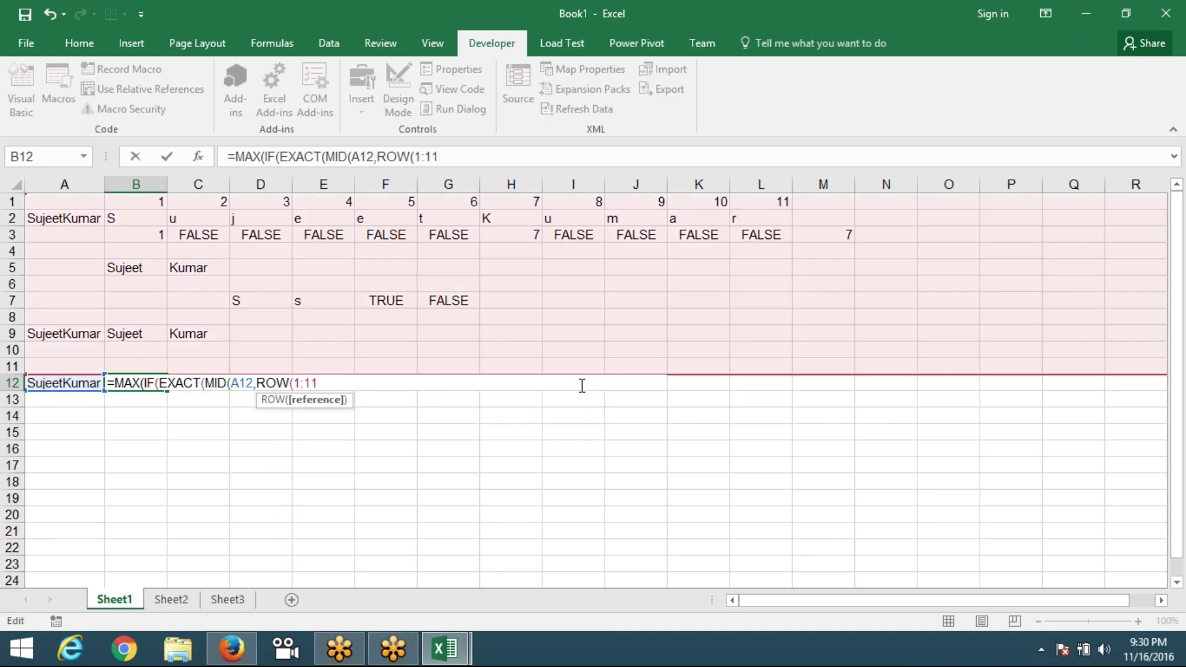
pyautogui.write(')')
pyautogui.write(',1')
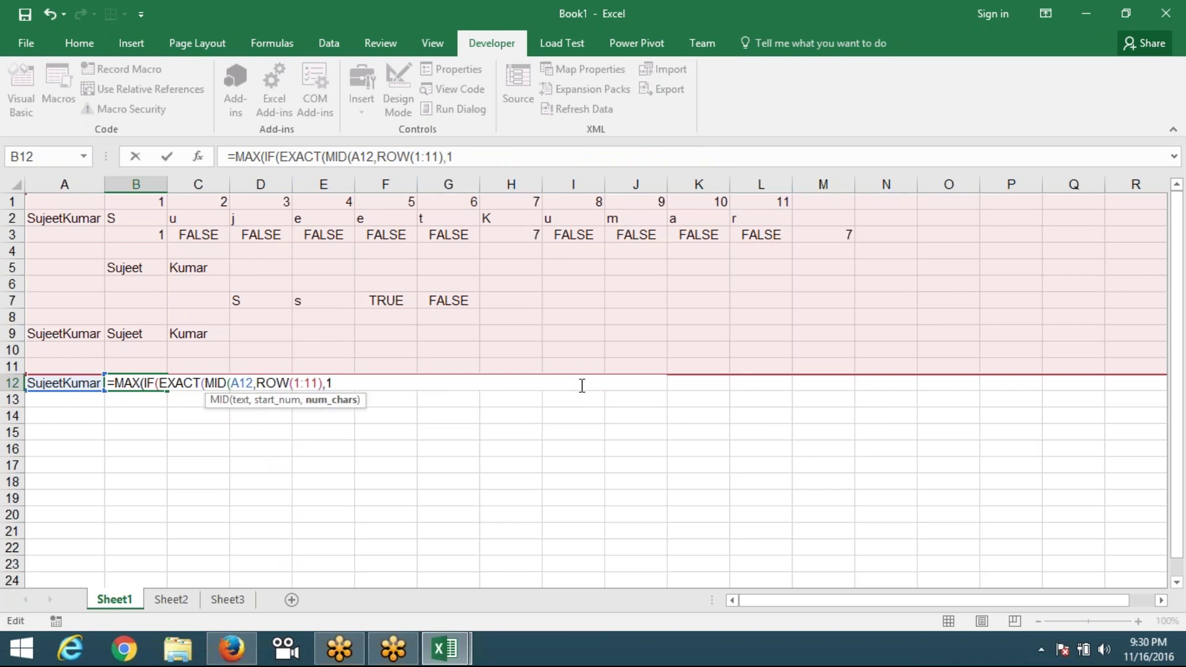
pyautogui.write(')')
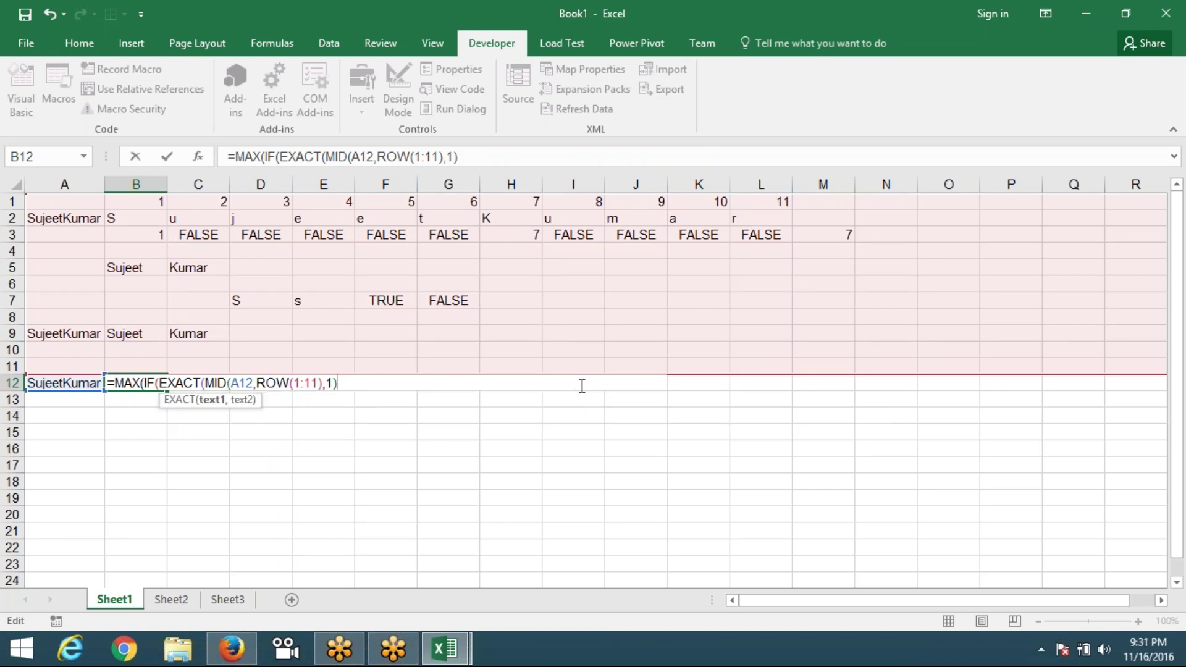
pyautogui.write(',uc')
pyautogui.press('BackSpace')
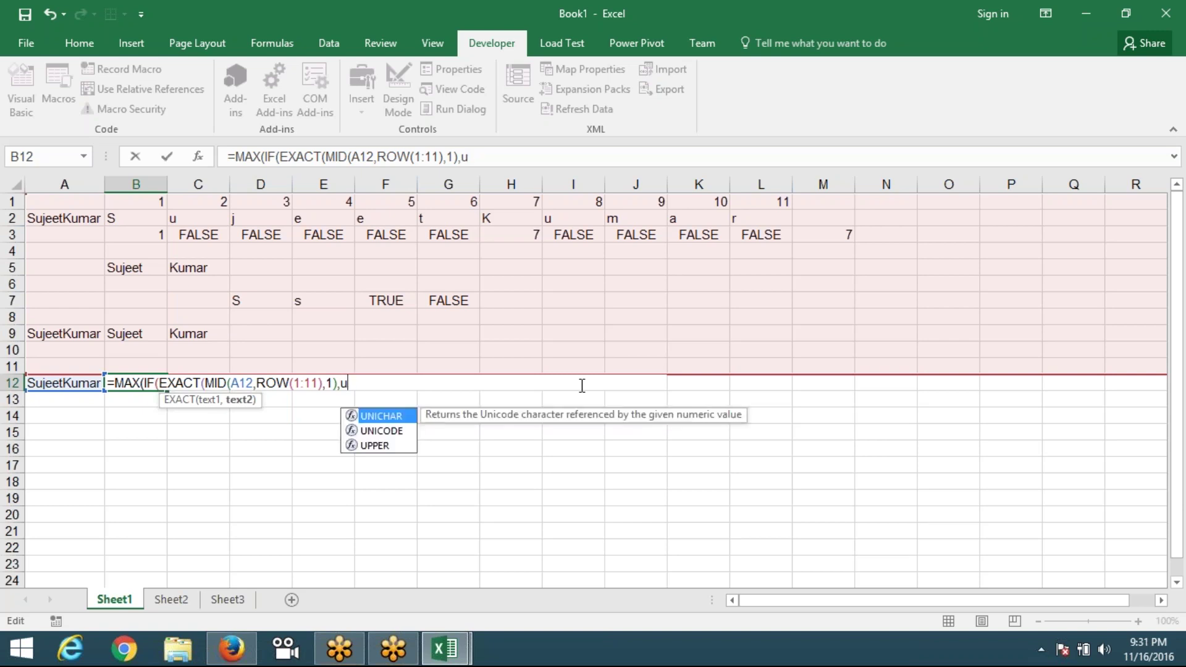
pyautogui.press('Down')
pyautogui.press('Down')
pyautogui.press('Tab')
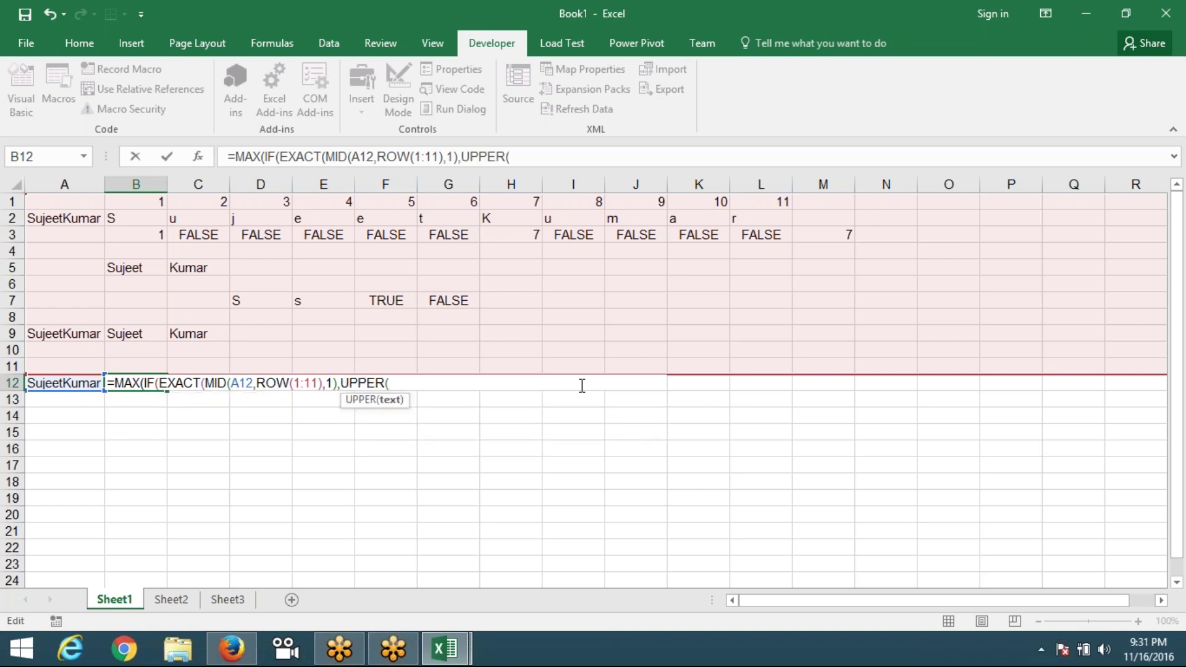
# - Put MID(A12,ROW(1:11),1) inside UPPER and add ROW(1:11) as IF's true value
pyautogui.write('mi')
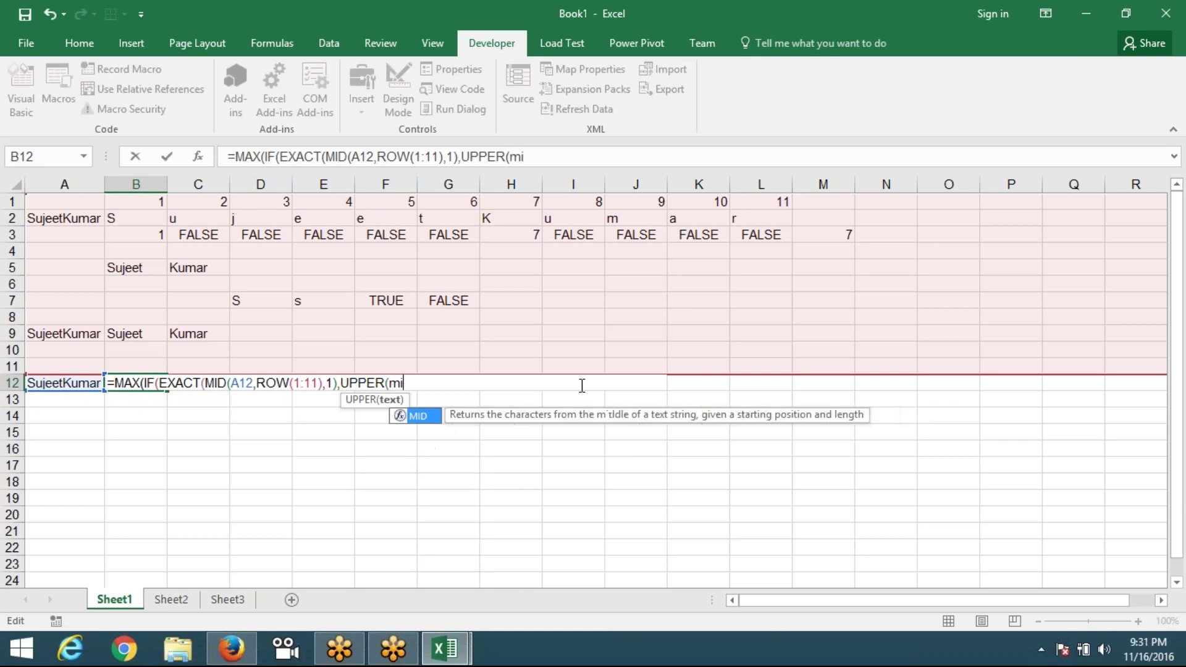
pyautogui.press('Tab')
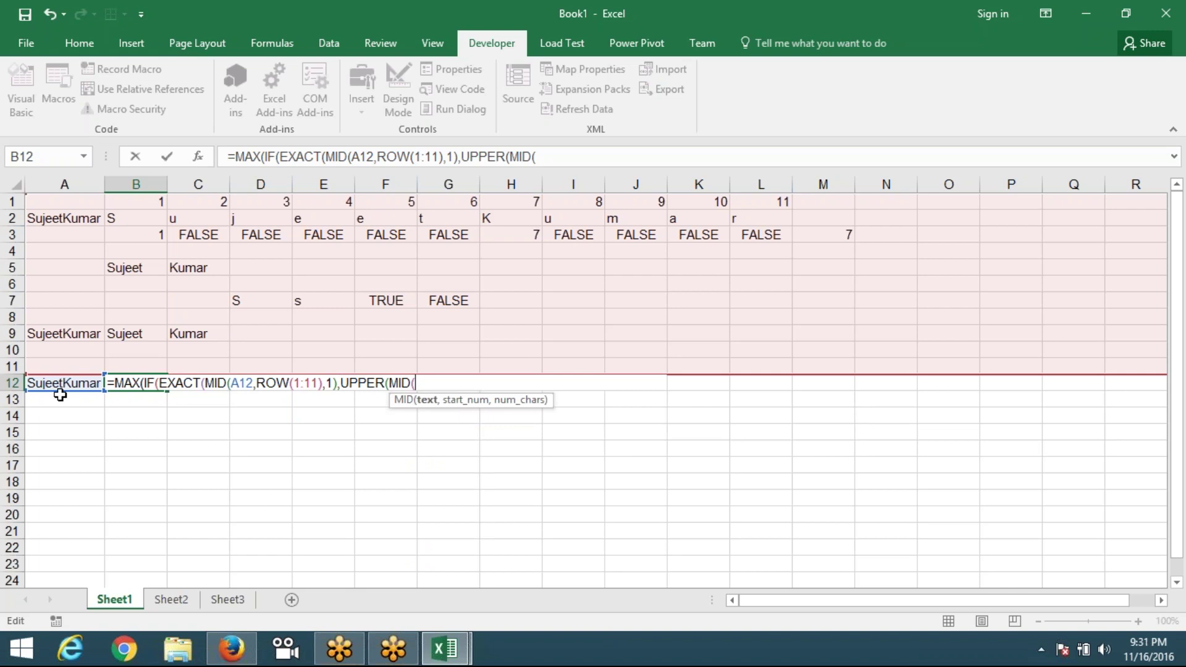
pyautogui.click(63, 383)
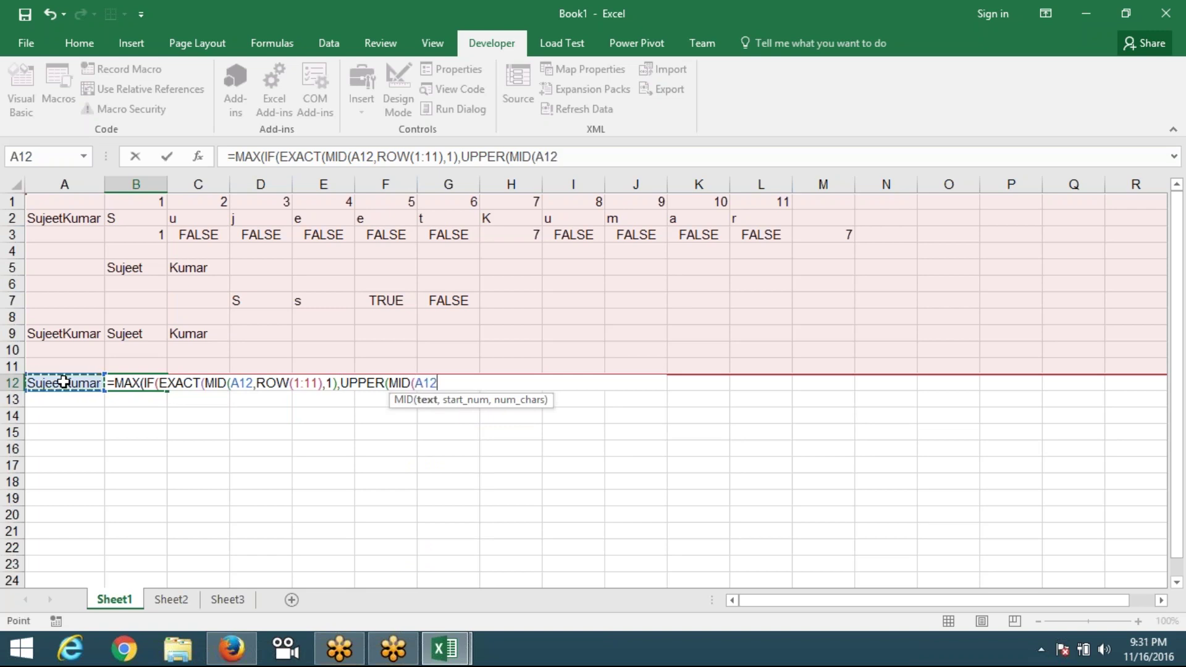
pyautogui.write(',')
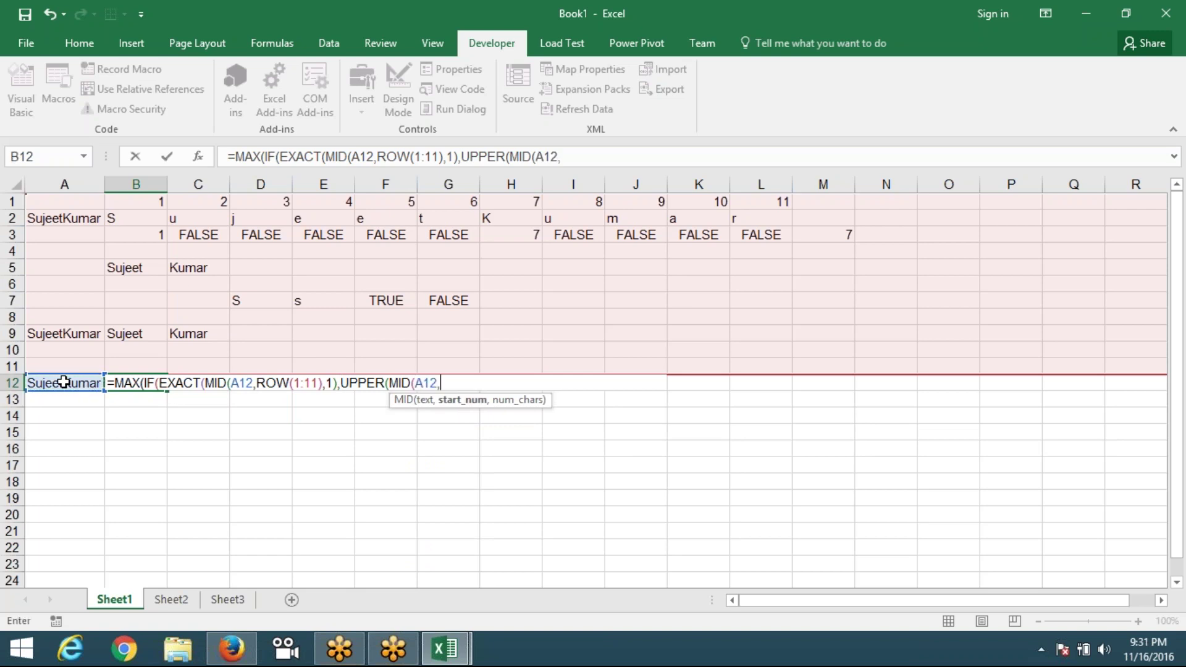
pyautogui.write('roe')
pyautogui.press('Return')
pyautogui.press('Return')
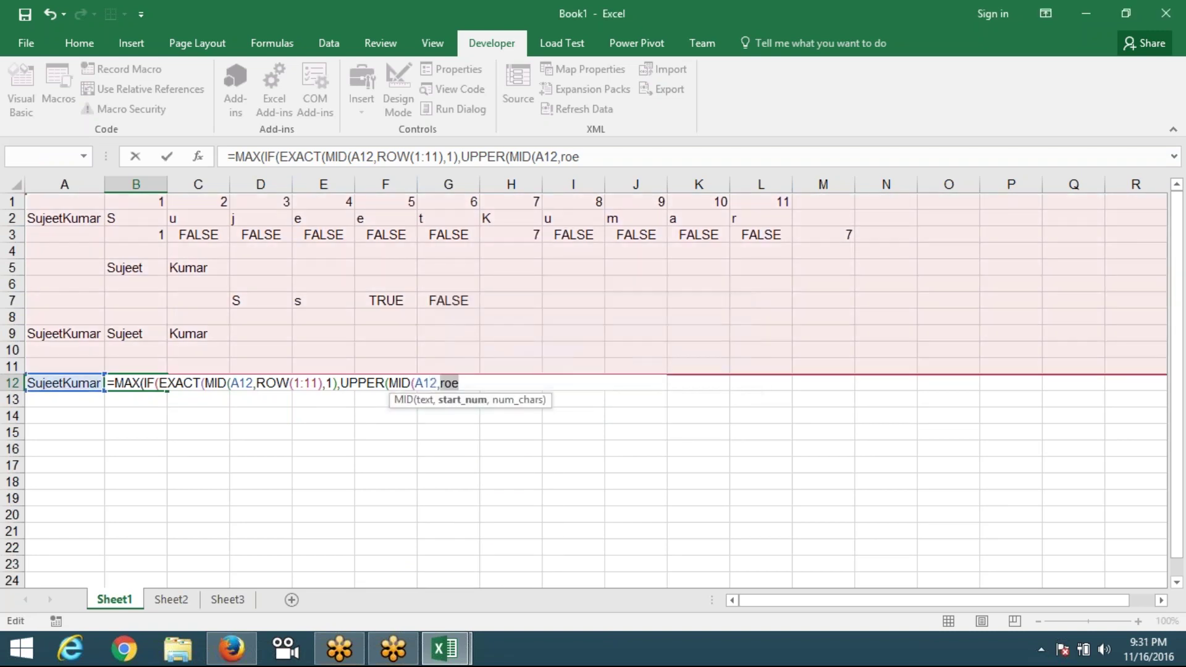
pyautogui.press('Right')
pyautogui.press('BackSpace')
pyautogui.write('w')
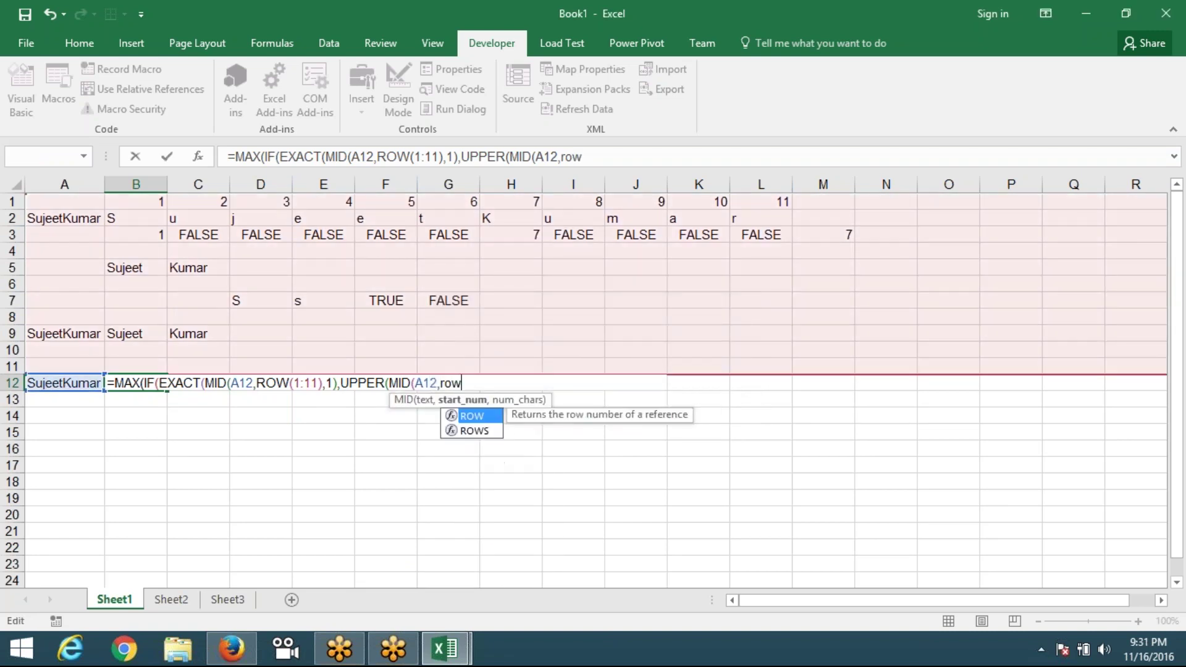
pyautogui.press('Tab')
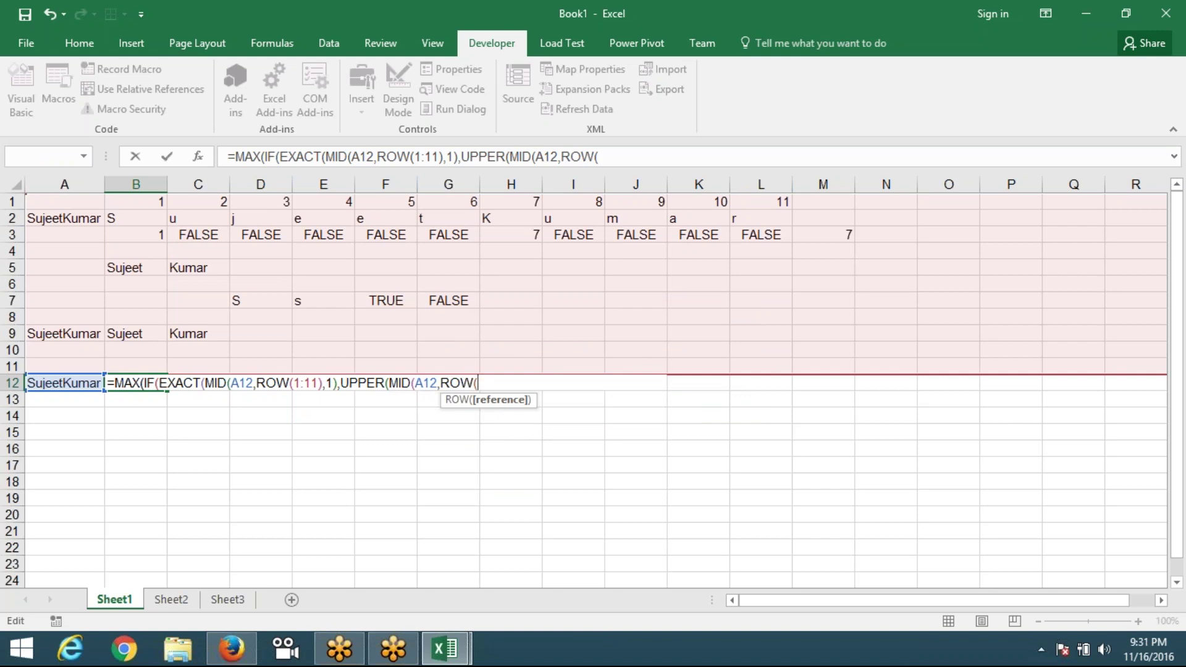
pyautogui.write('1:')
pyautogui.write('11)')
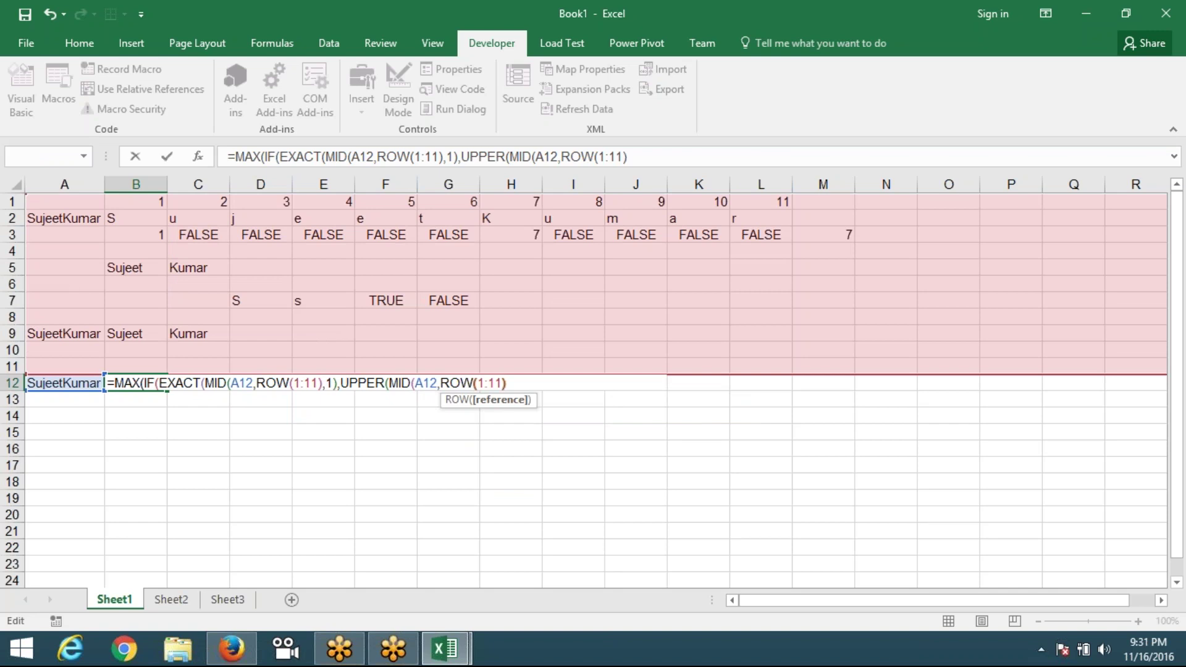
pyautogui.write(',')
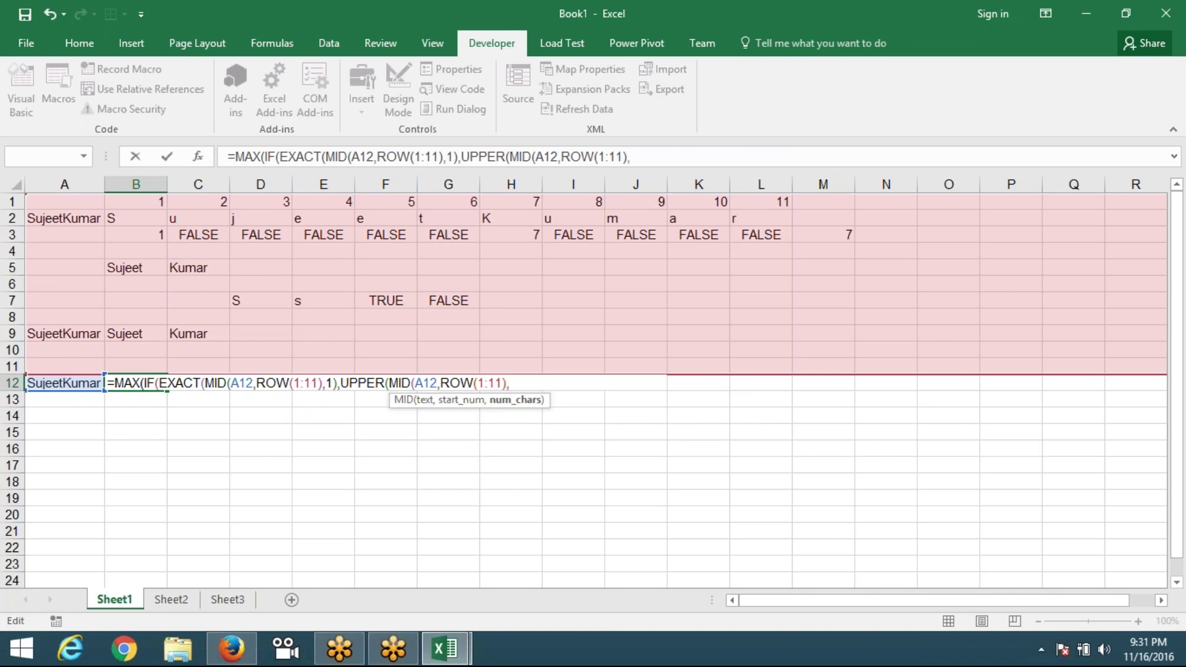
pyautogui.write('1)')
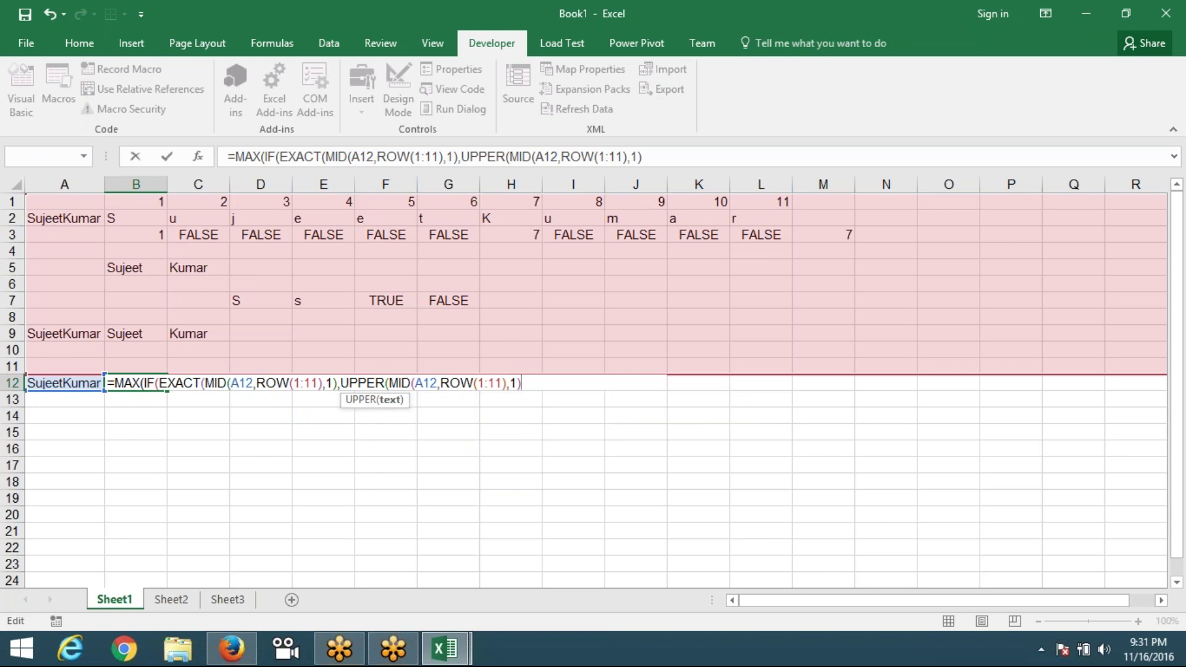
pyautogui.write(')')
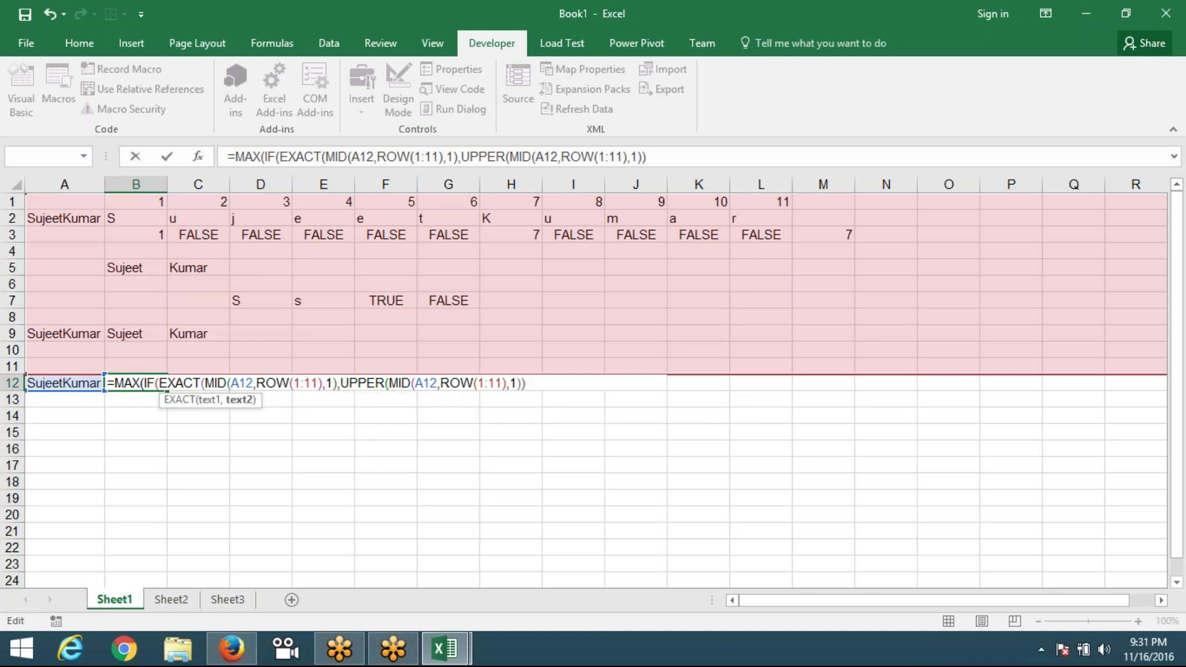
pyautogui.write(')')
pyautogui.write(',')
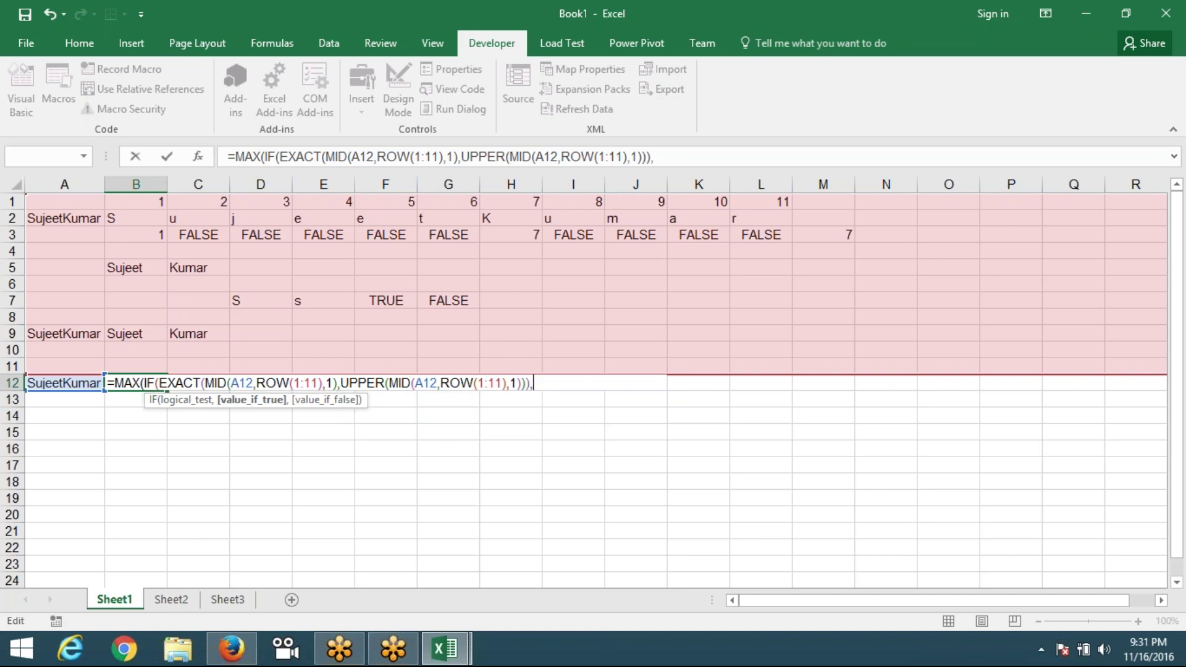
pyautogui.write('row')
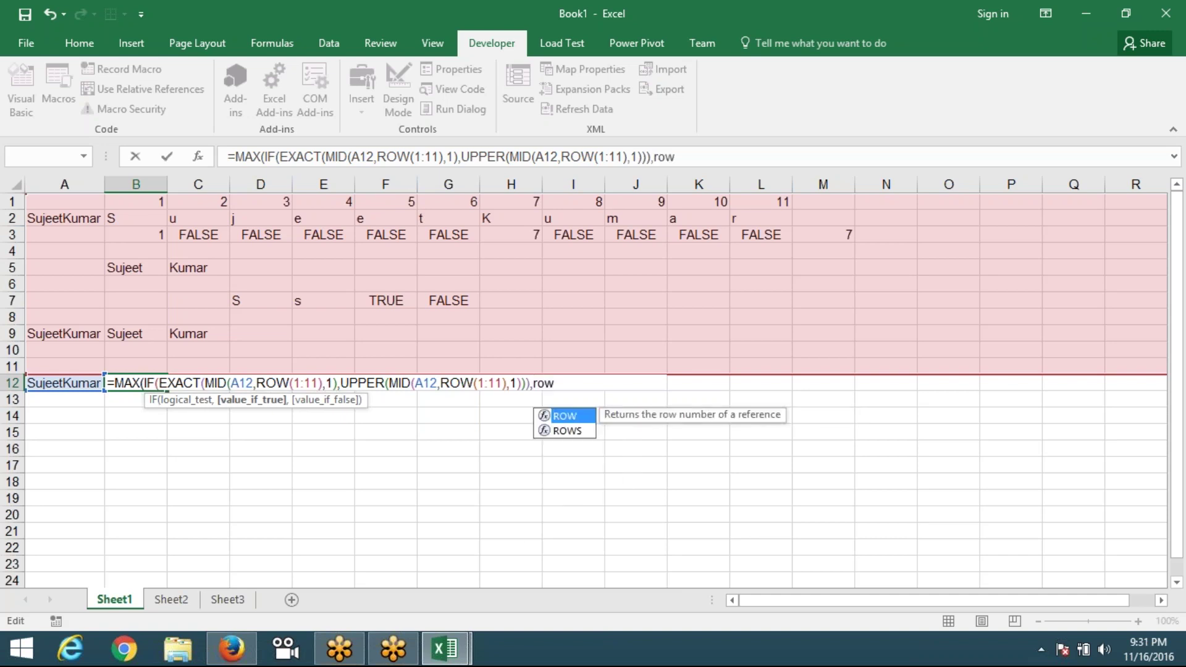
pyautogui.write('(1:')
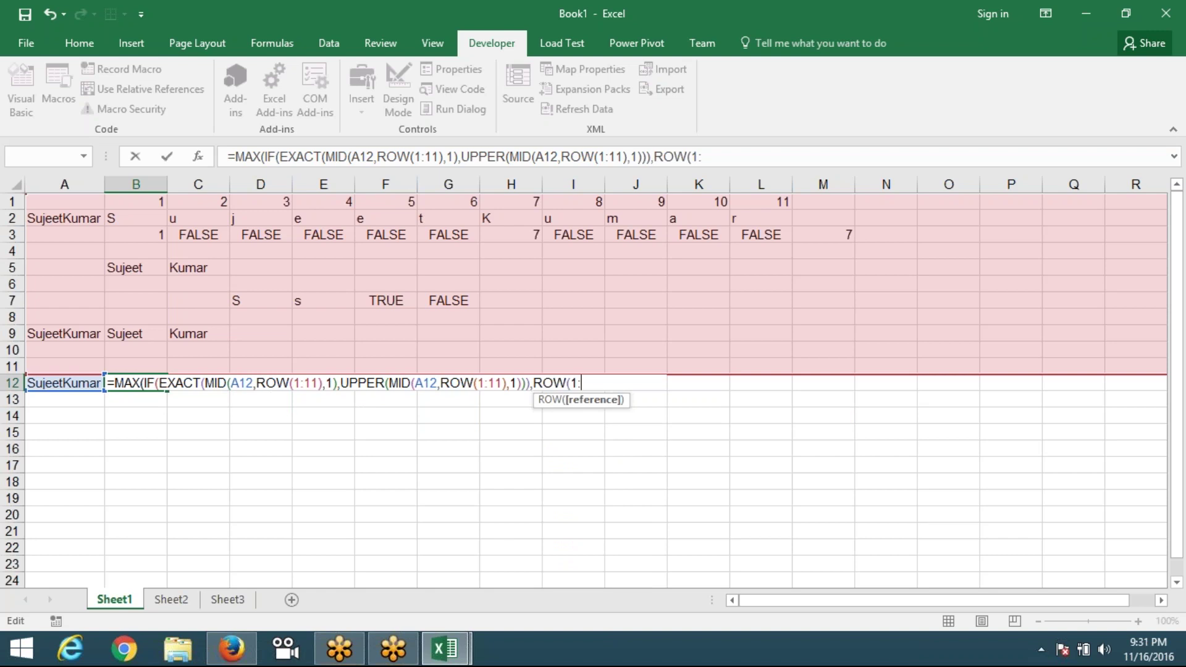
pyautogui.write('00')
pyautogui.press('BackSpace')
pyautogui.press('BackSpace')
pyautogui.write('11')
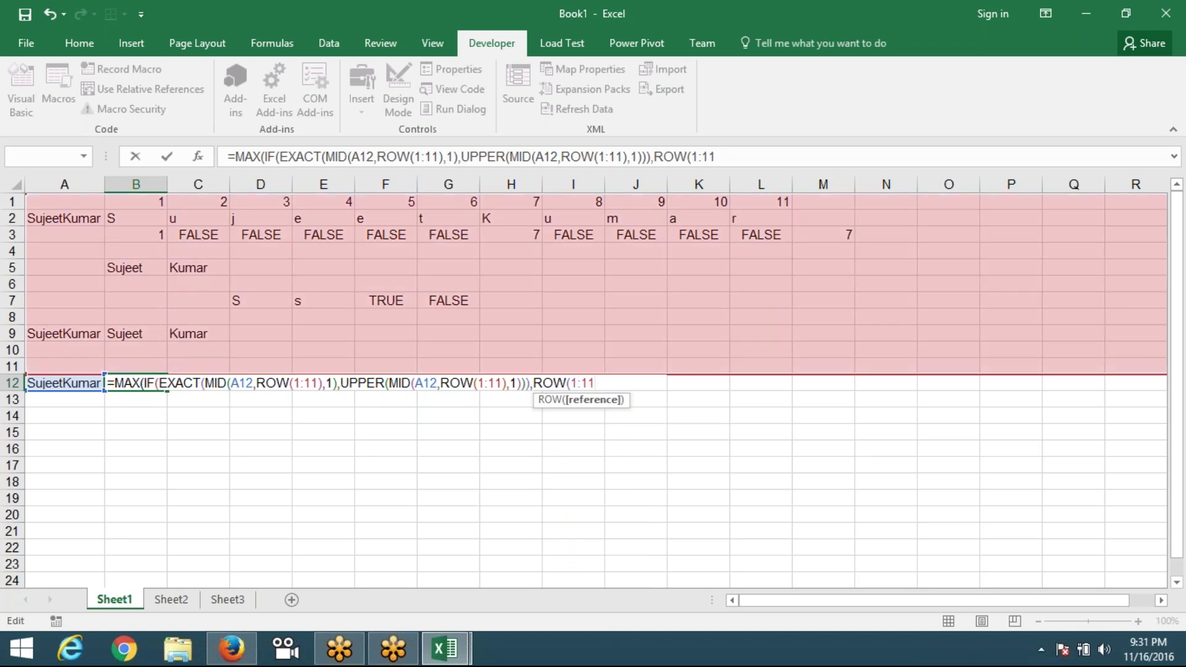
pyautogui.write(')')
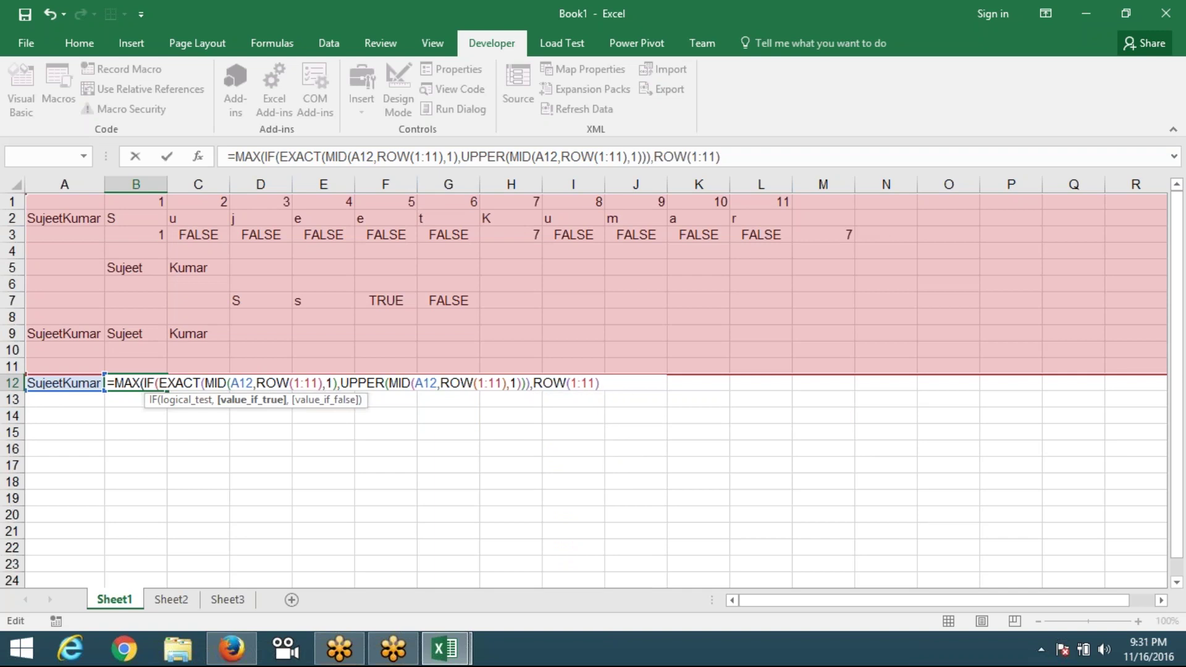
# - Enter B12 as an array formula returning 7, review the M3, B5, C5 formulas, then go to Sheet2
pyautogui.hotkey('ctrl', 'shift', 'Return')
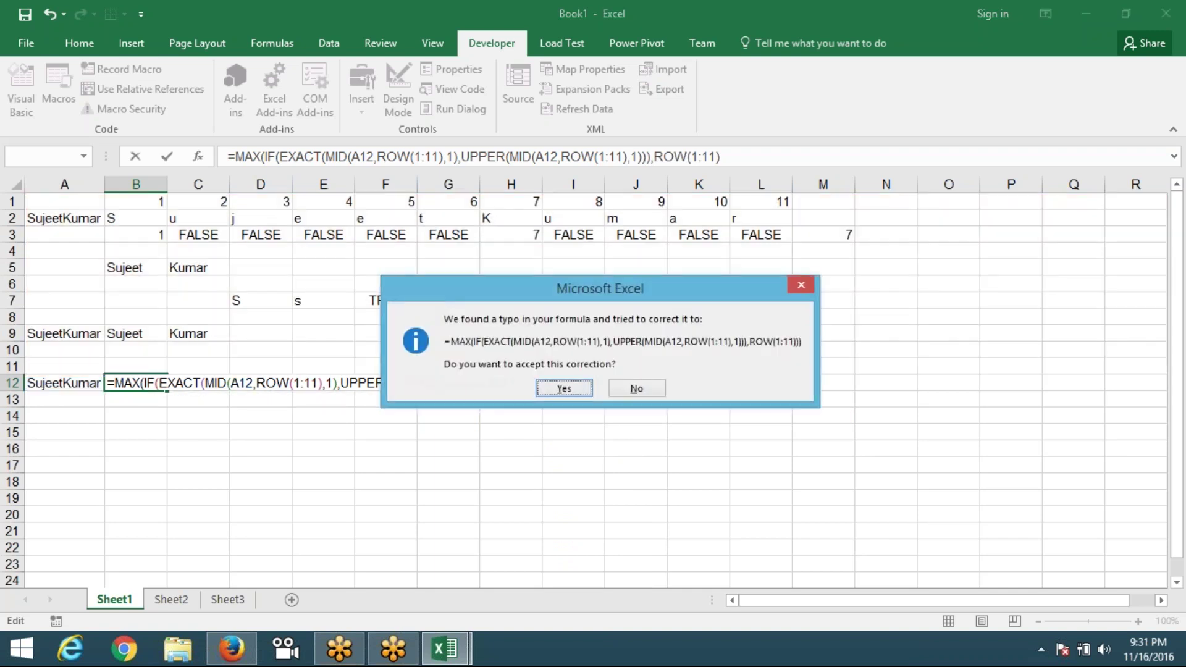
pyautogui.press('Return')
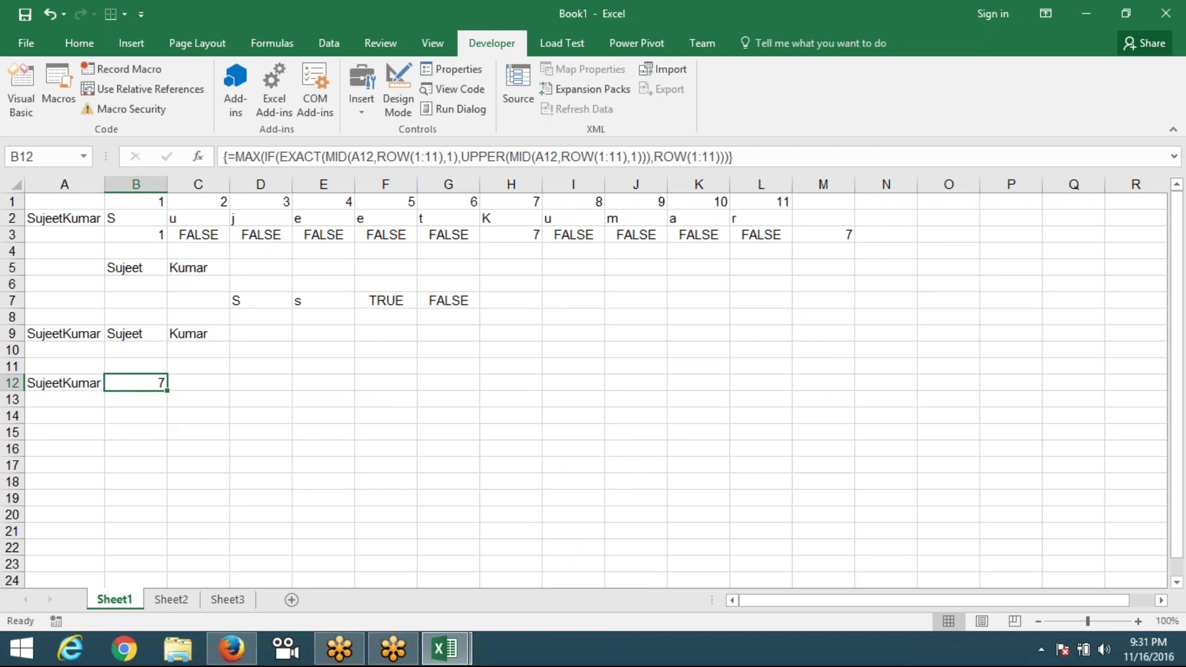
pyautogui.click(855, 237)
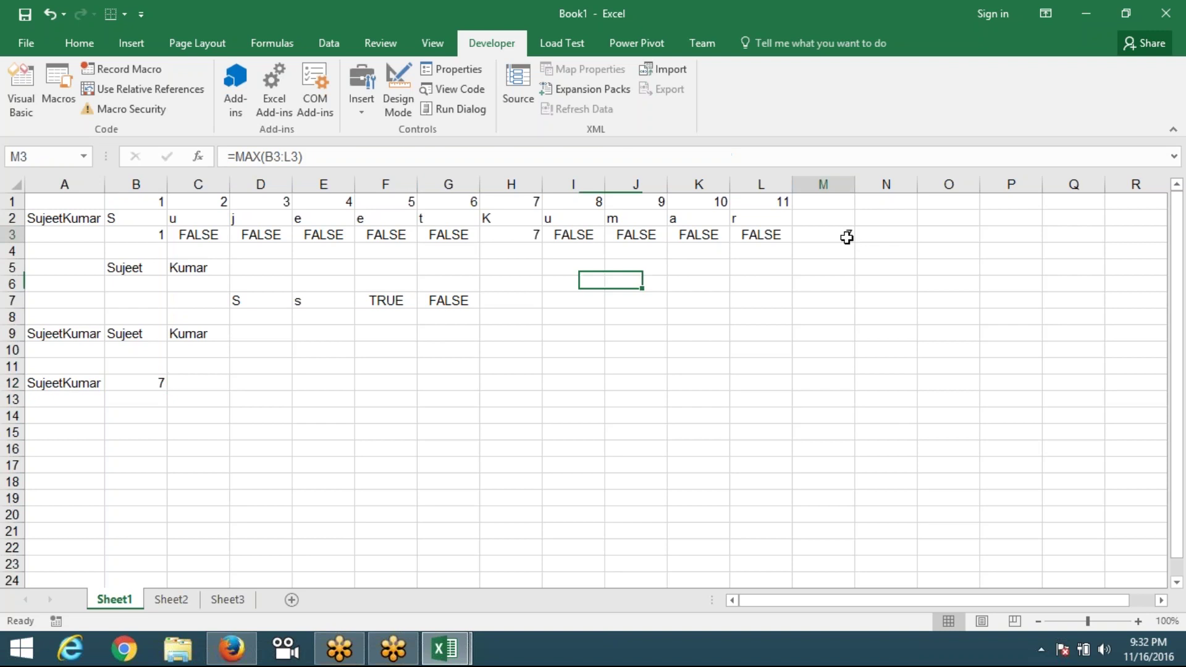
pyautogui.click(160, 269)
pyautogui.click(192, 266)
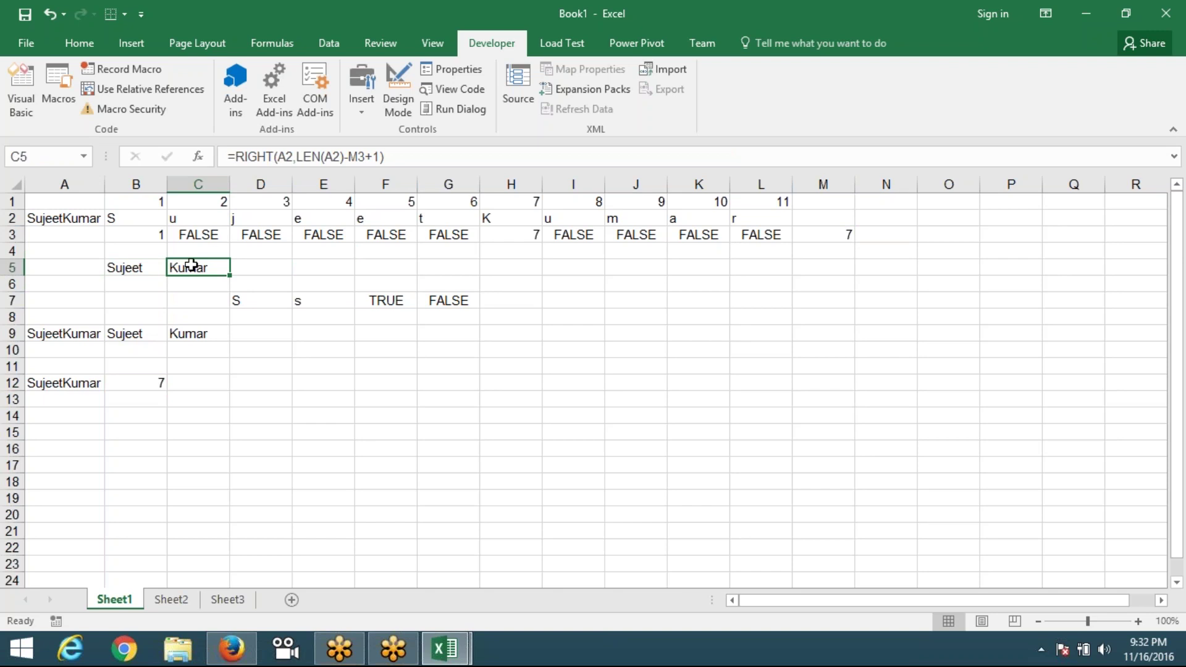
pyautogui.click(155, 383)
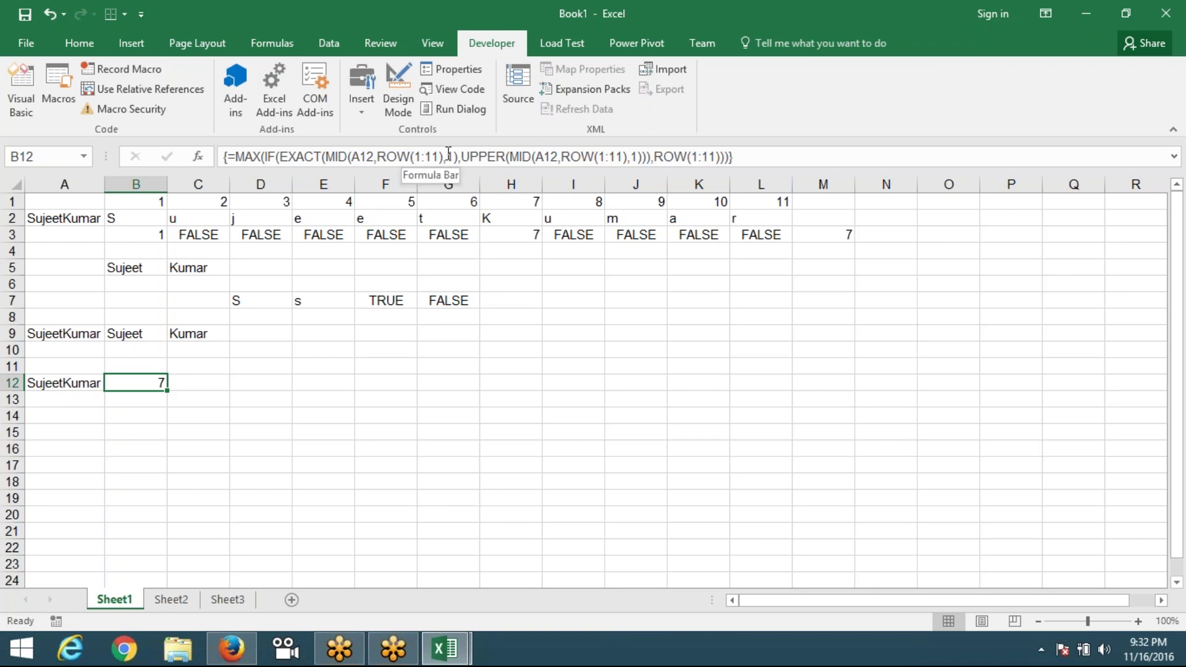
pyautogui.click(197, 608)
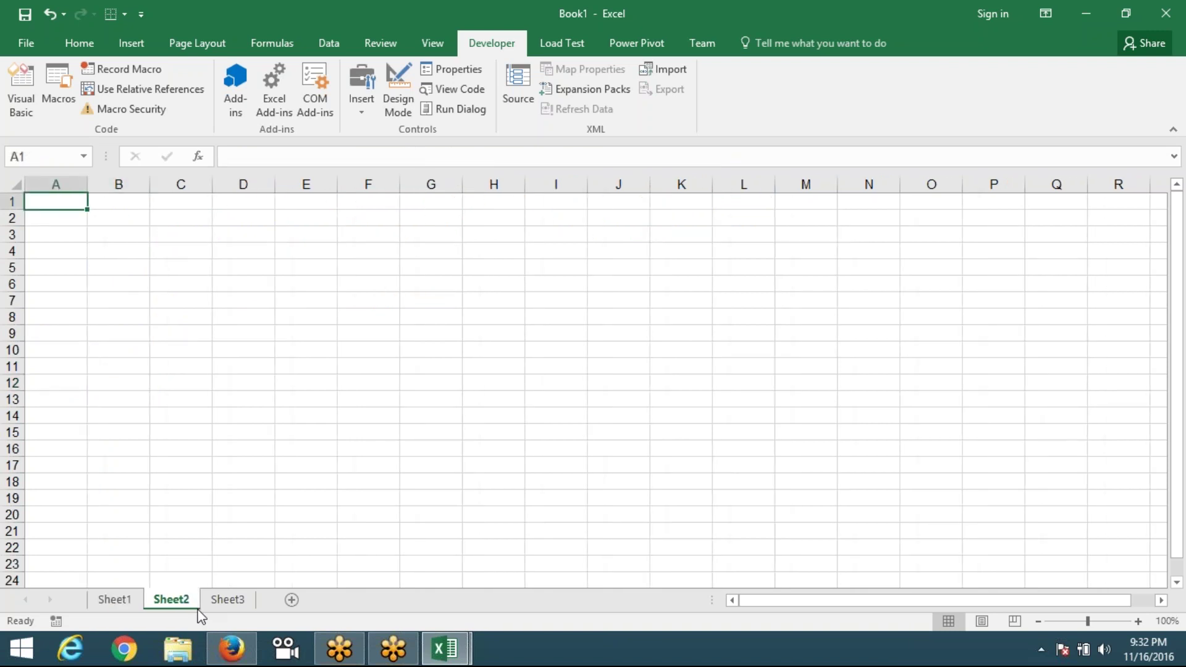
# - Enter 589 in cell A2 of Sheet2
pyautogui.press('Down')
pyautogui.press('Up')
pyautogui.press('Down')
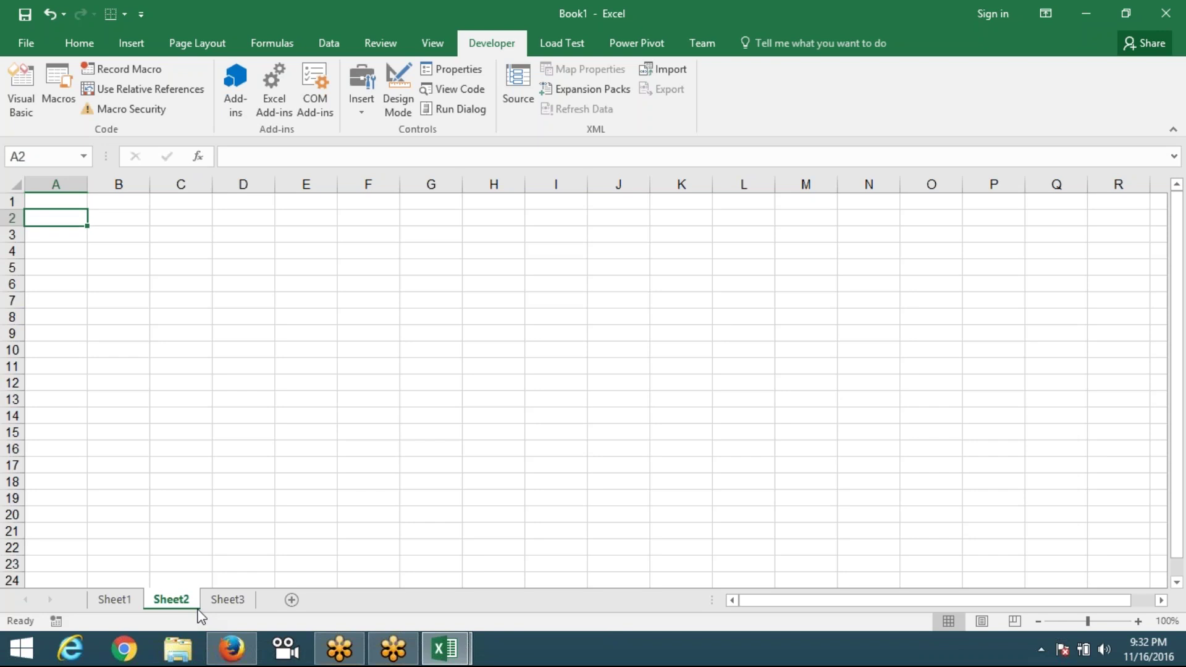
pyautogui.write('58')
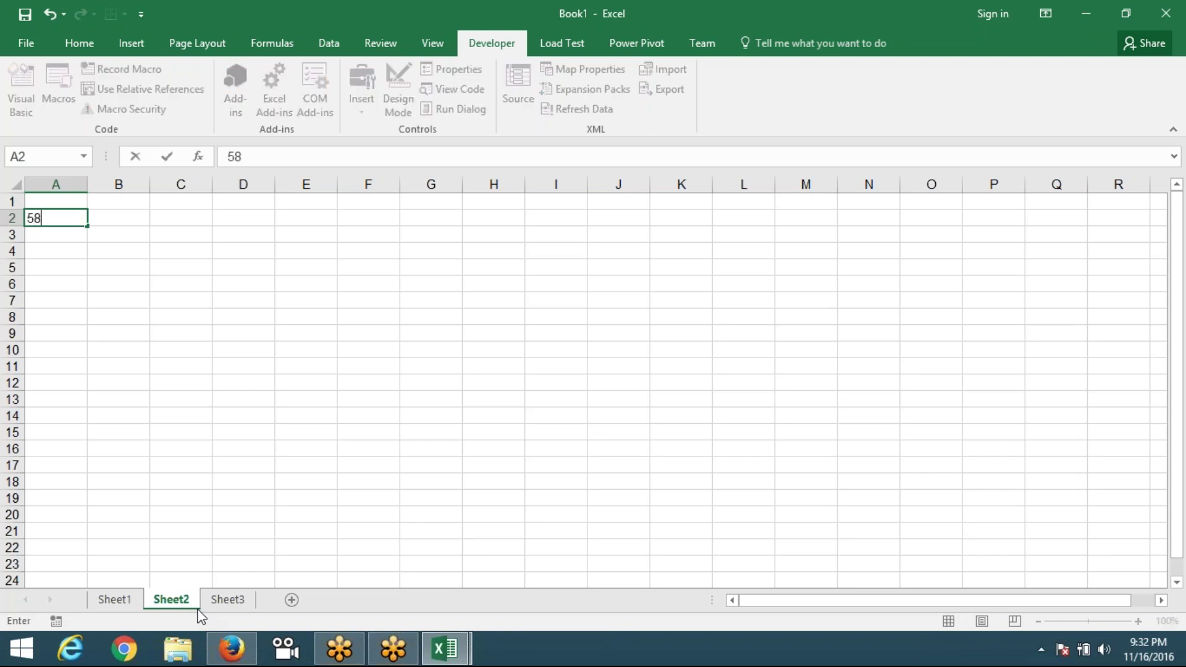
pyautogui.write('9')
pyautogui.press('Tab')
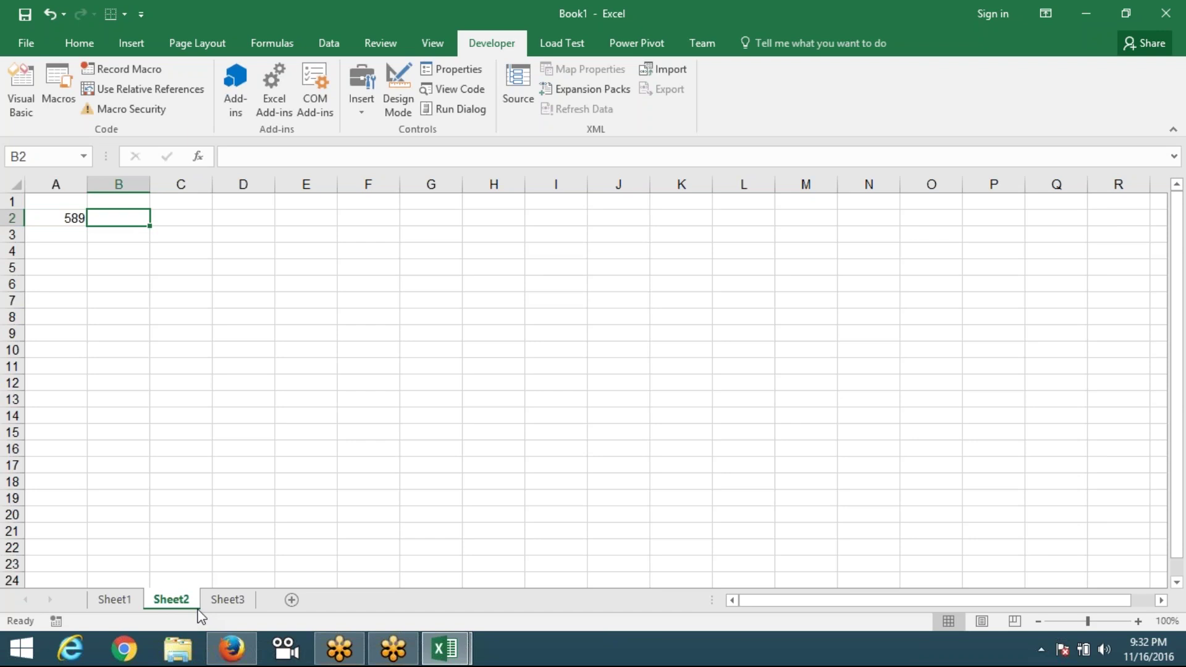
# - In B2 enter =SUM(MID(A2,{1,2,3},1)), which returns 0
pyautogui.write('=')
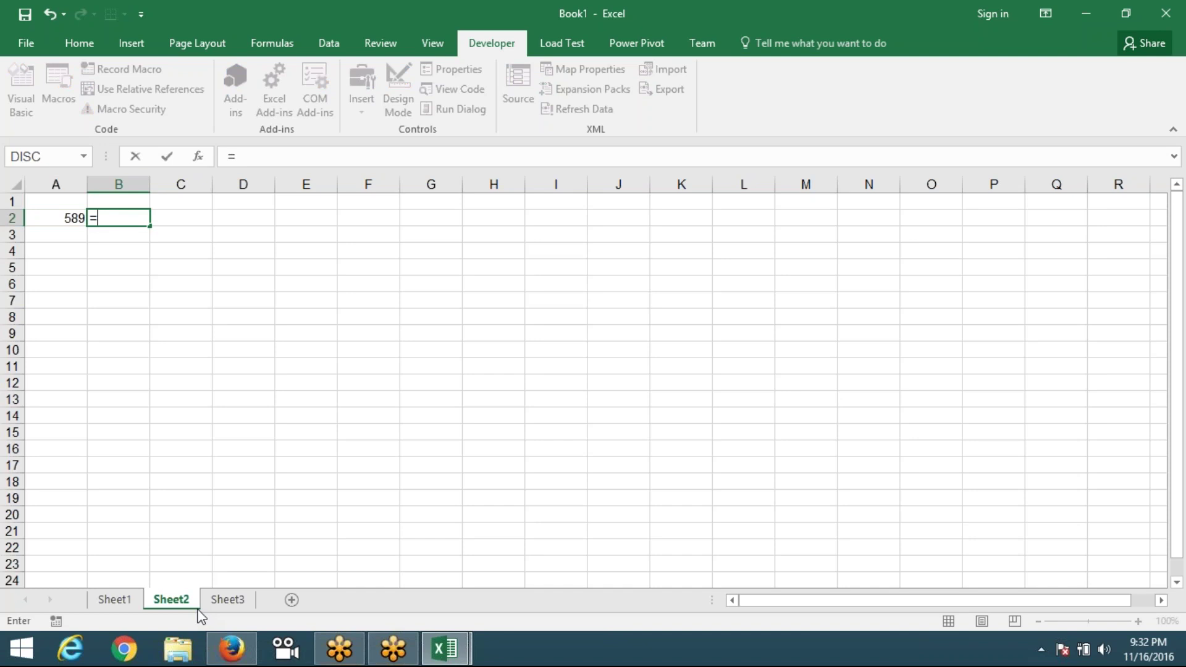
pyautogui.write('5')
pyautogui.write('+8+9')
pyautogui.press('BackSpace')
pyautogui.press('BackSpace')
pyautogui.press('BackSpace')
pyautogui.press('BackSpace')
pyautogui.press('BackSpace')
pyautogui.write('=')
pyautogui.write('sum')
pyautogui.press('Tab')
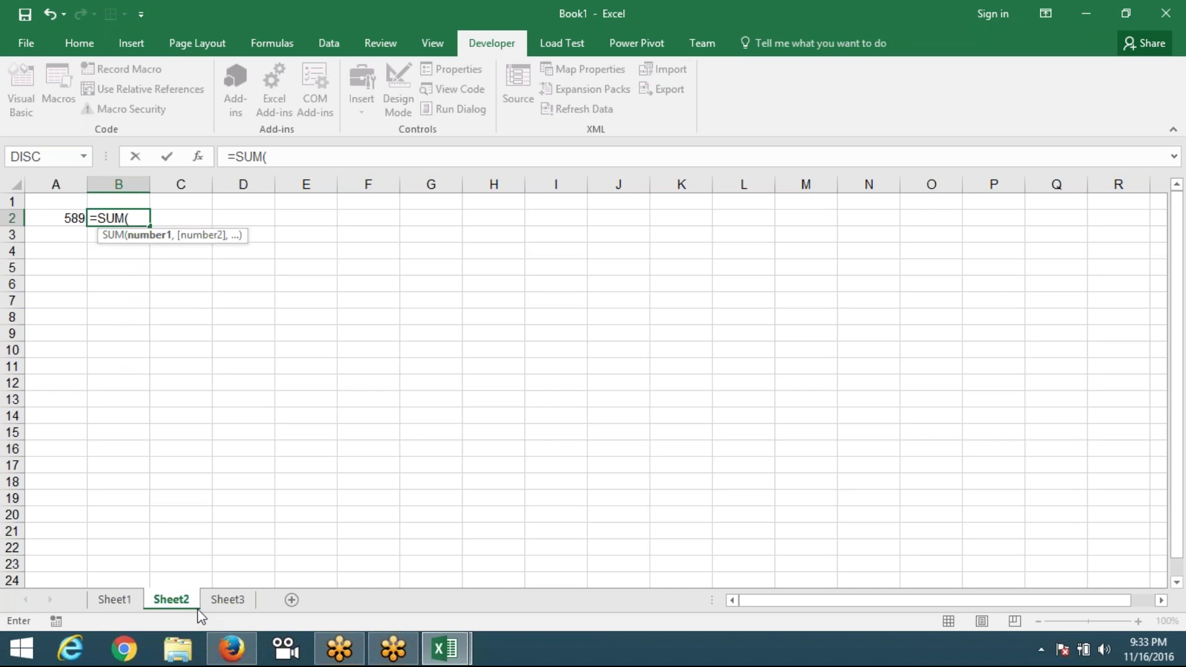
pyautogui.write('mi')
pyautogui.press('Tab')
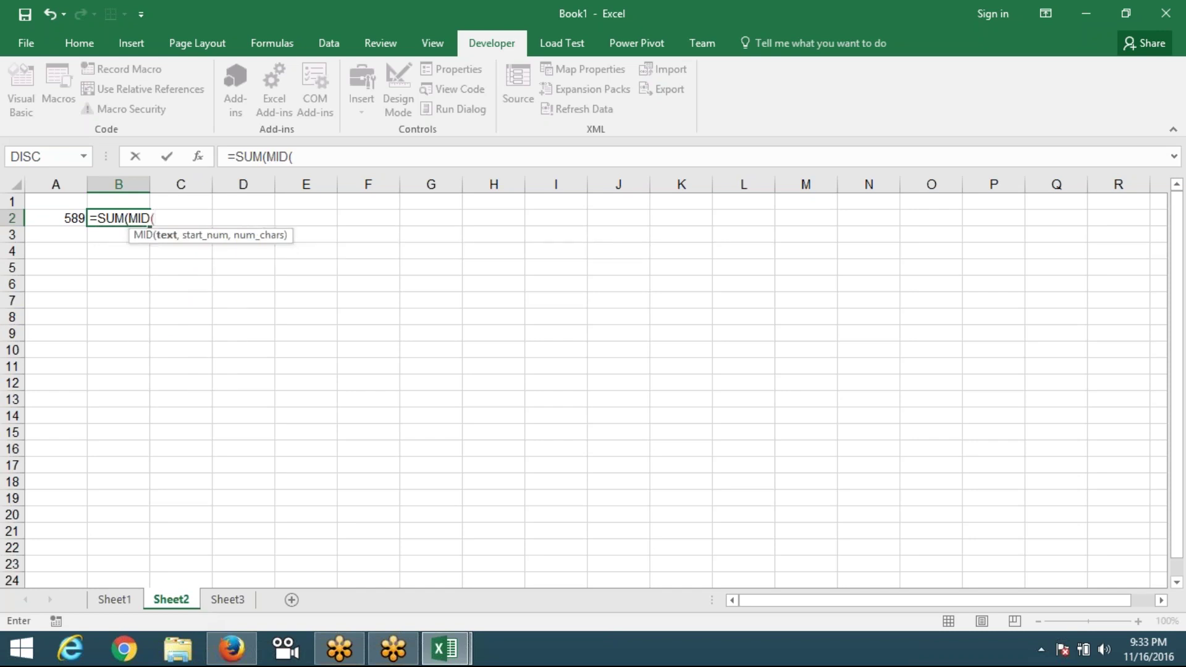
pyautogui.click(75, 224)
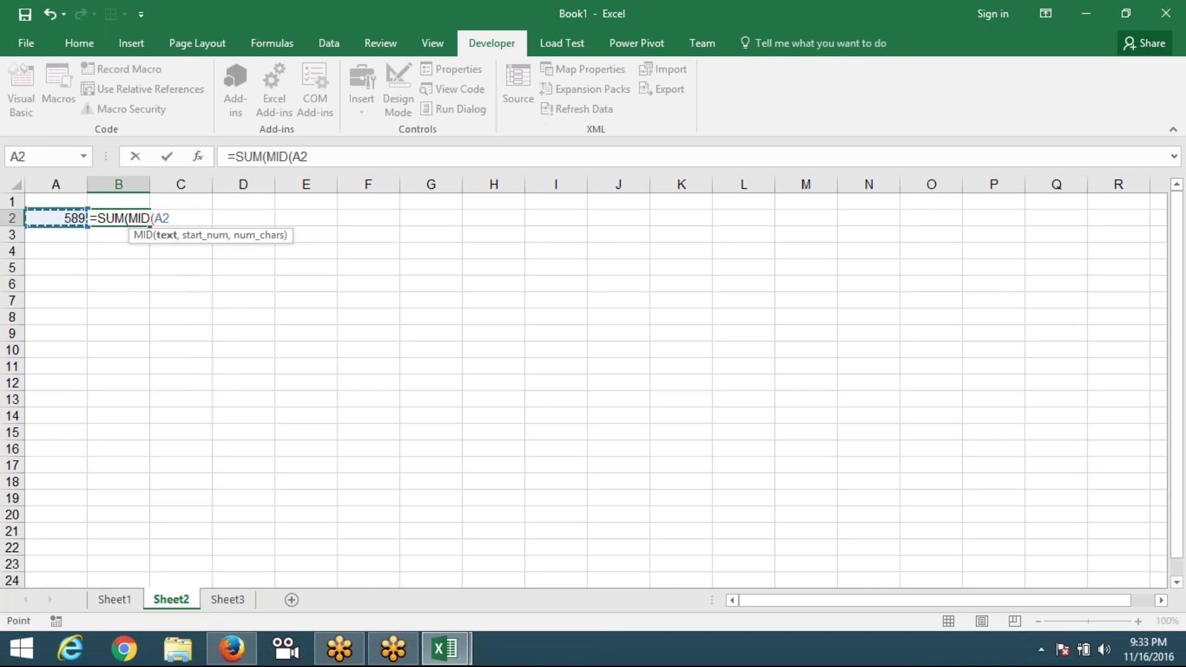
pyautogui.write(',{')
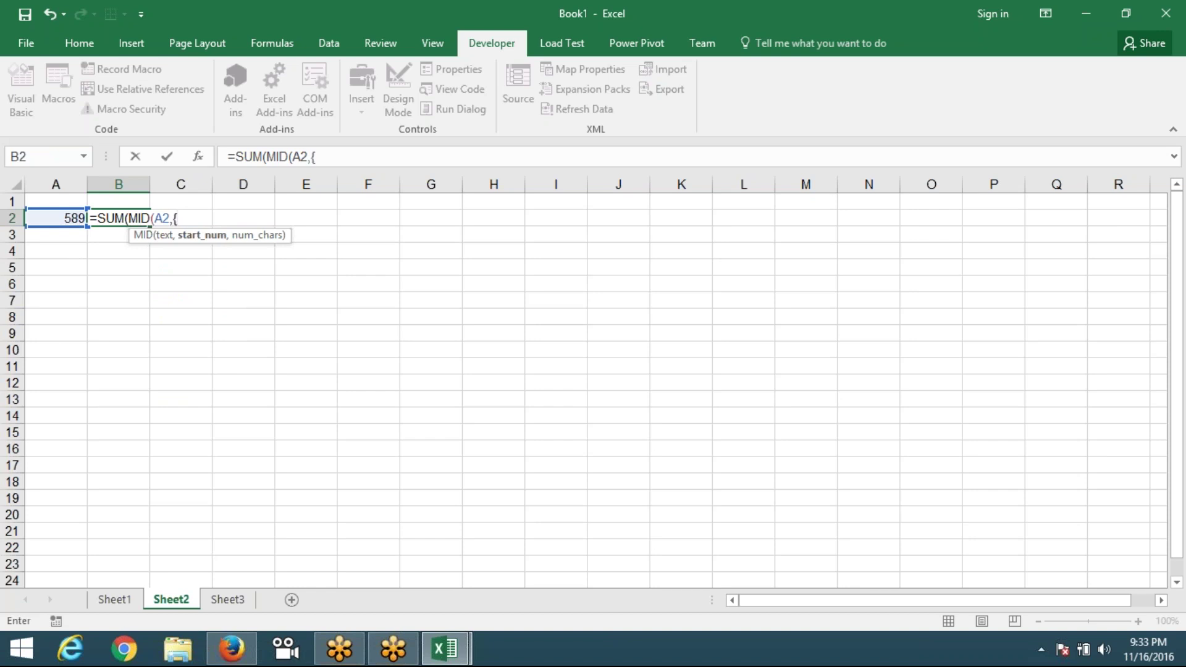
pyautogui.write('1,2,3')
pyautogui.write('}')
pyautogui.write(',1)')
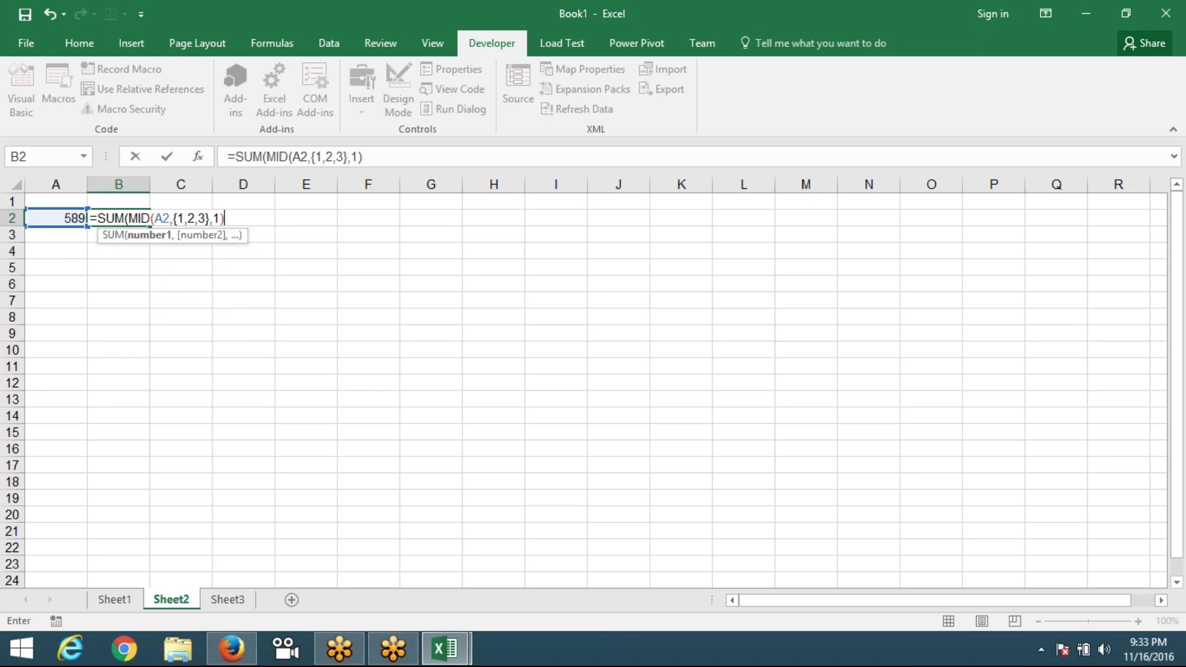
pyautogui.press('Return')
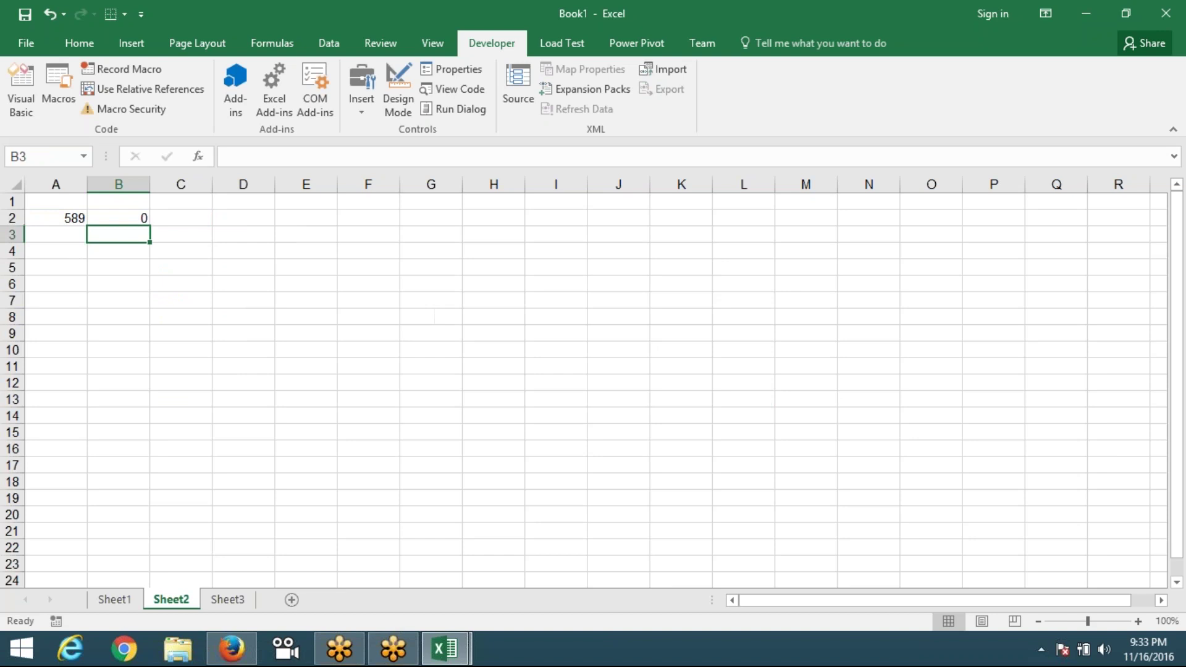
pyautogui.click(119, 218)
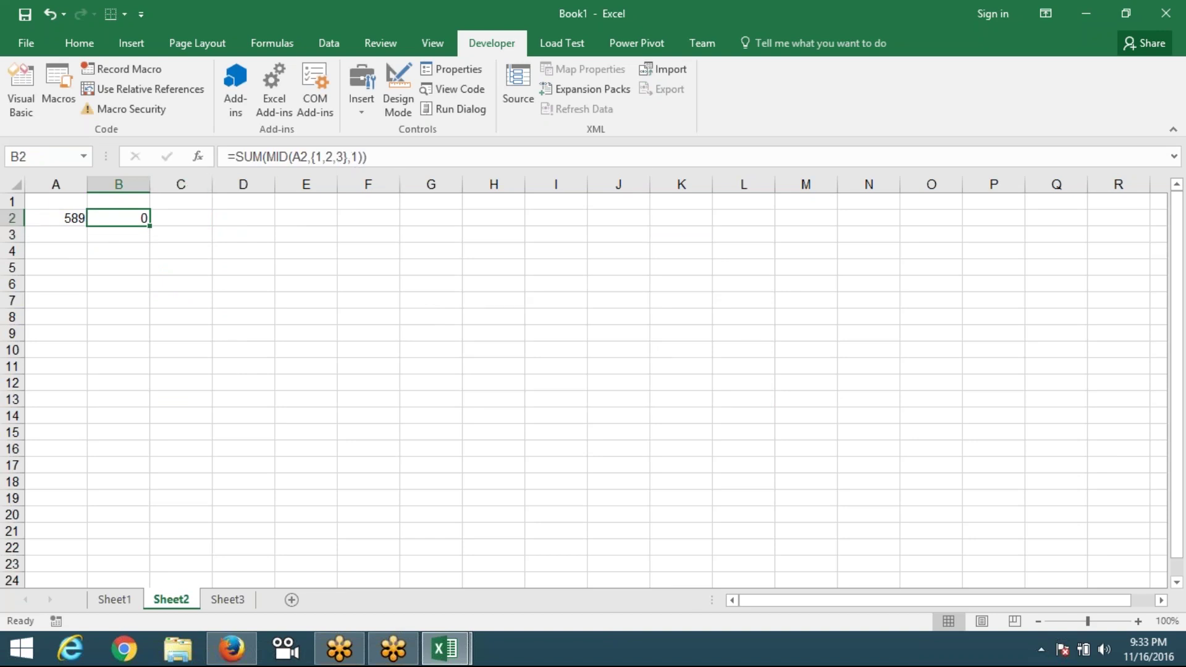
# - Evaluate B2's formula step by step, seeing SUM of text digits "5","8","9" give 0
pyautogui.click(270, 45)
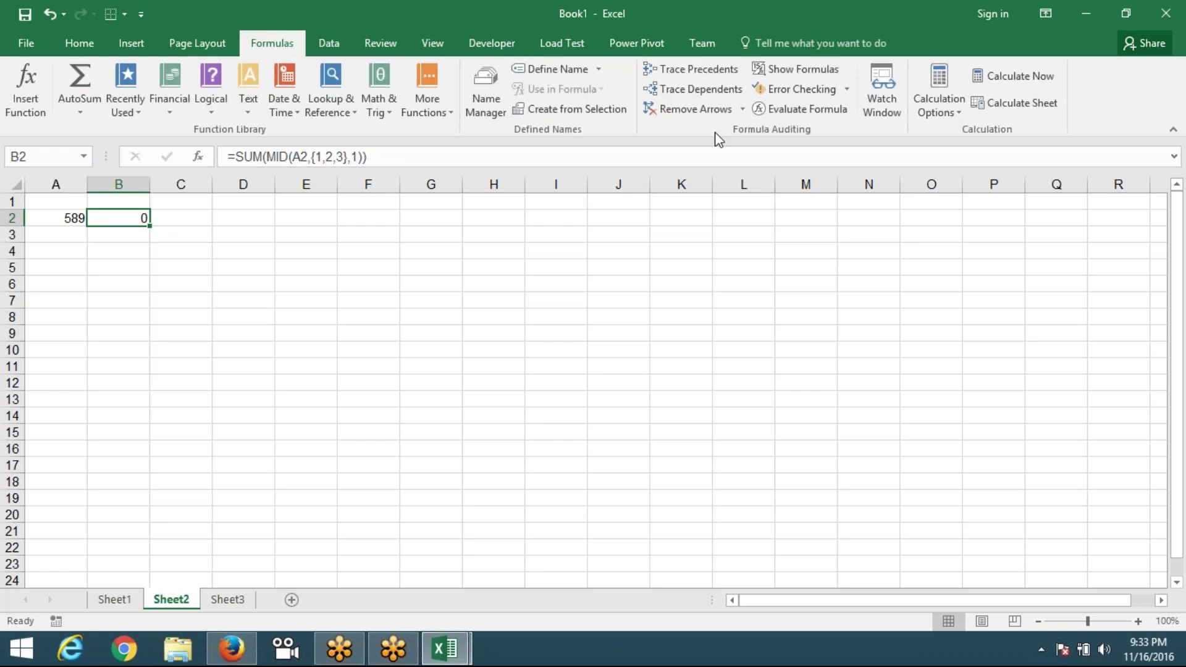
pyautogui.click(810, 112)
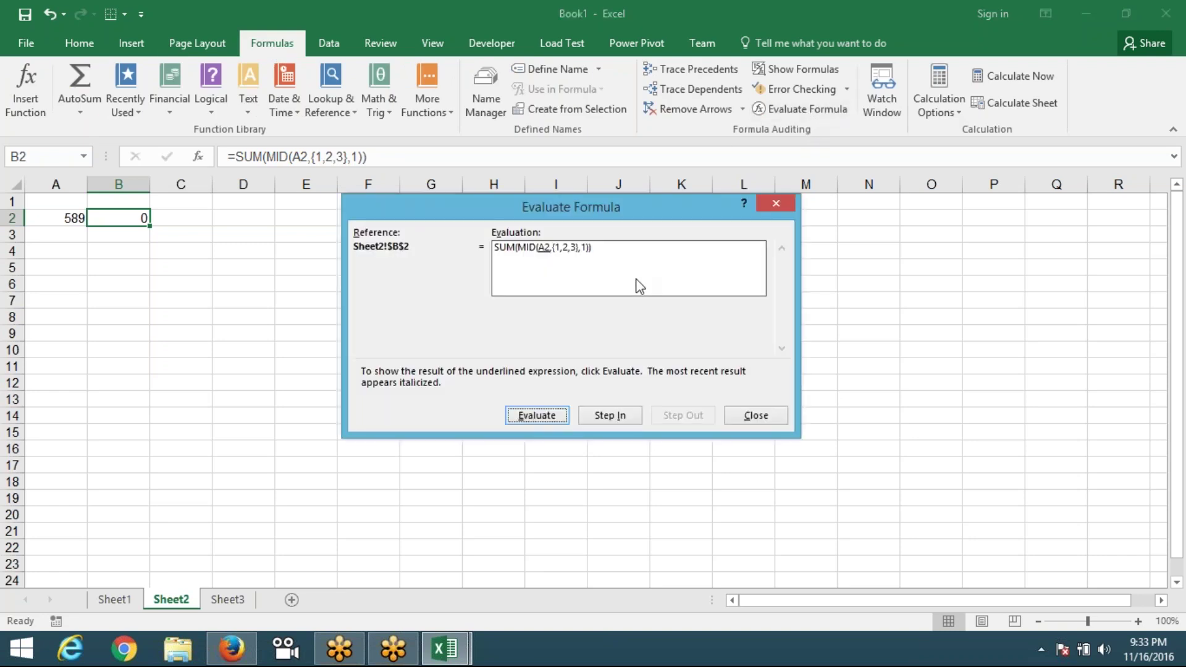
pyautogui.click(531, 421)
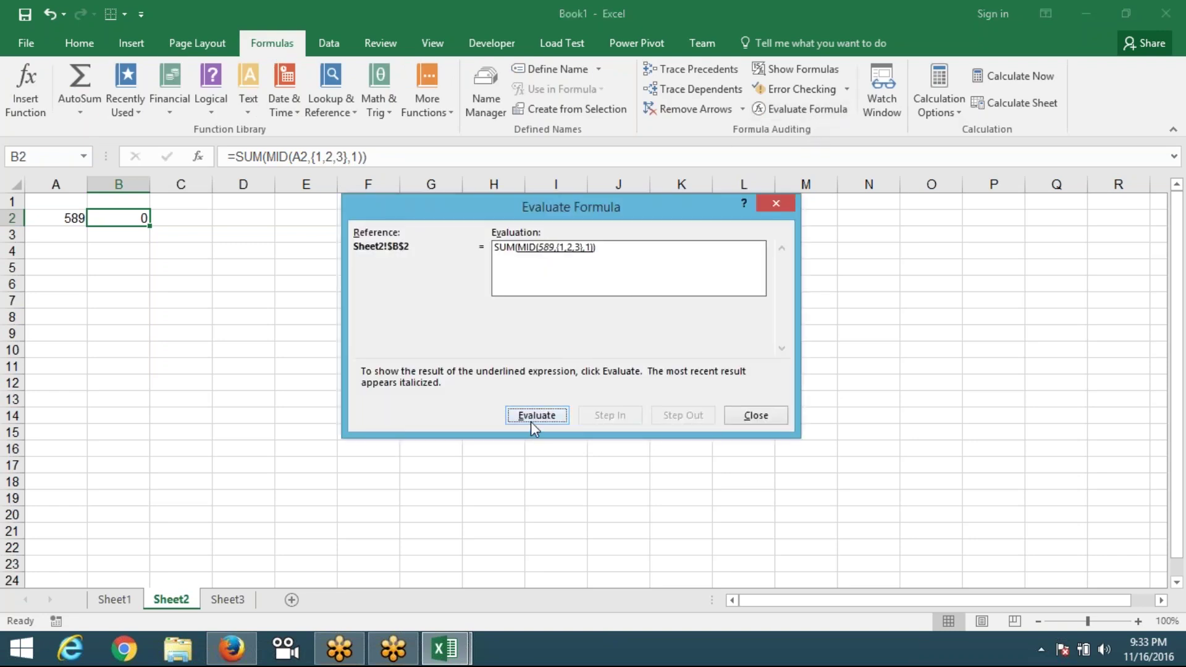
pyautogui.click(531, 421)
pyautogui.click(524, 423)
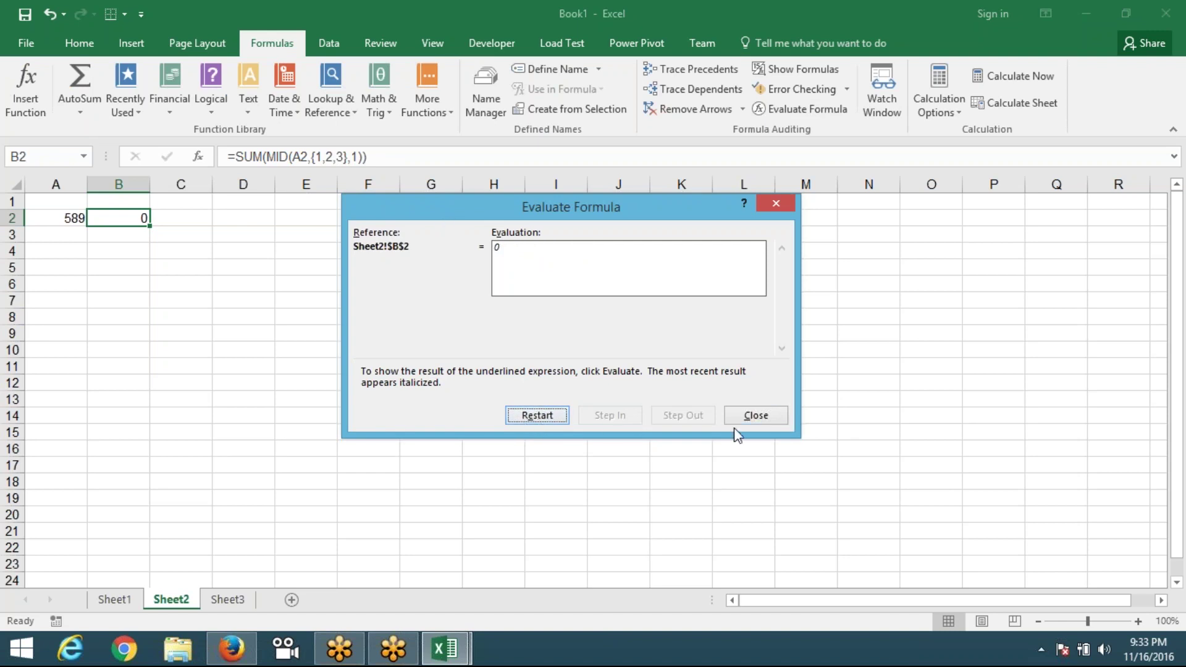
pyautogui.click(759, 417)
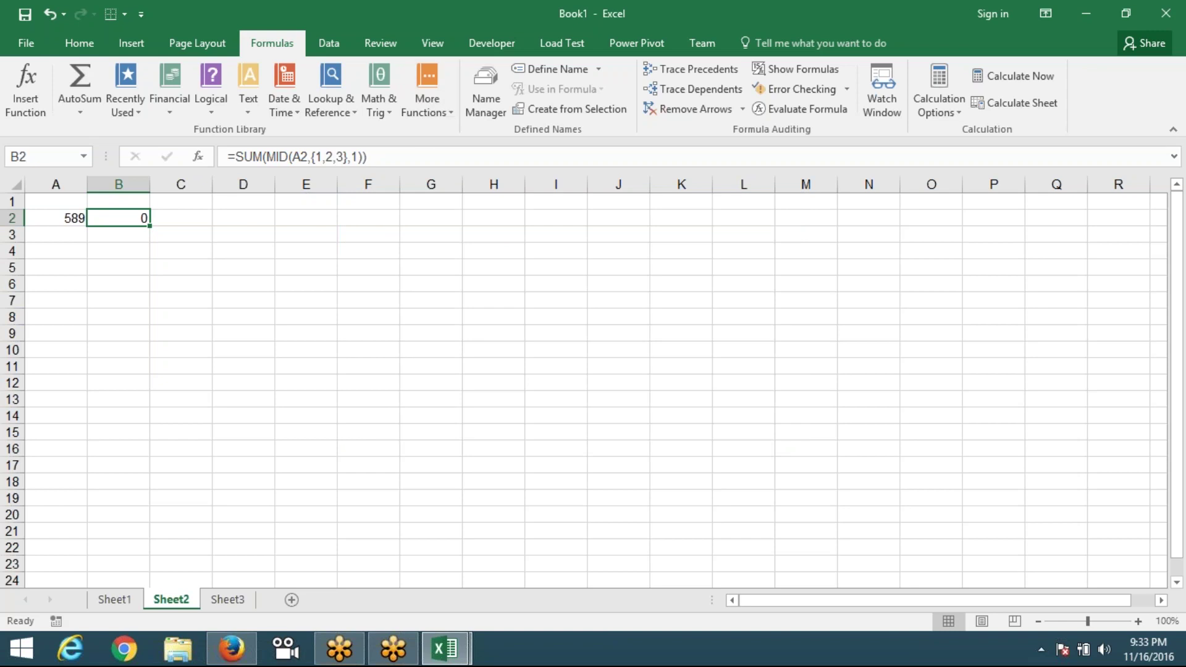
pyautogui.click(365, 156)
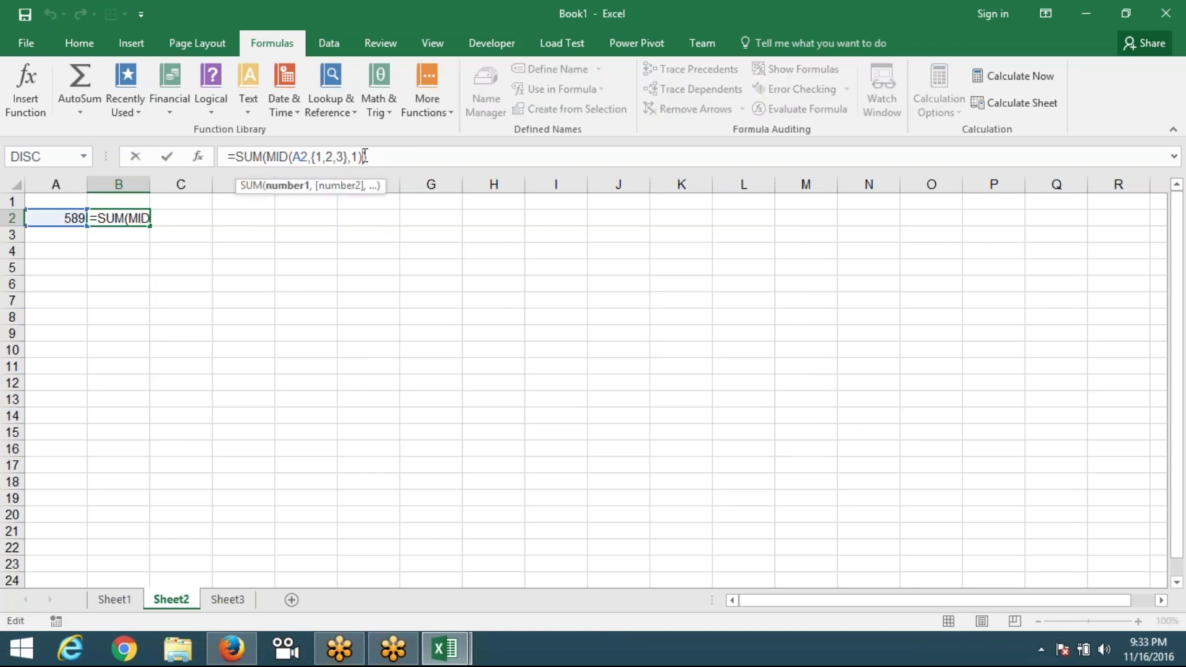
# - Multiply the MID result by 1 so B2 becomes =SUM(MID(A2,{1,2,3},1)*1) returning 22
pyautogui.write('*1)')
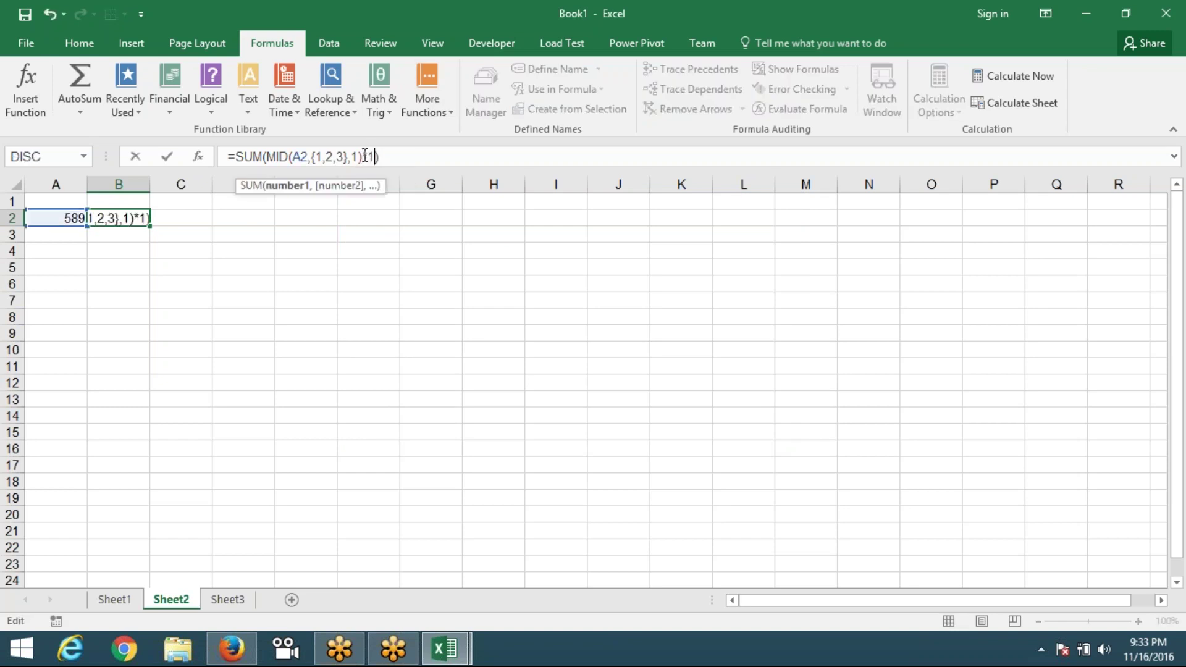
pyautogui.press('Return')
pyautogui.press('Up')
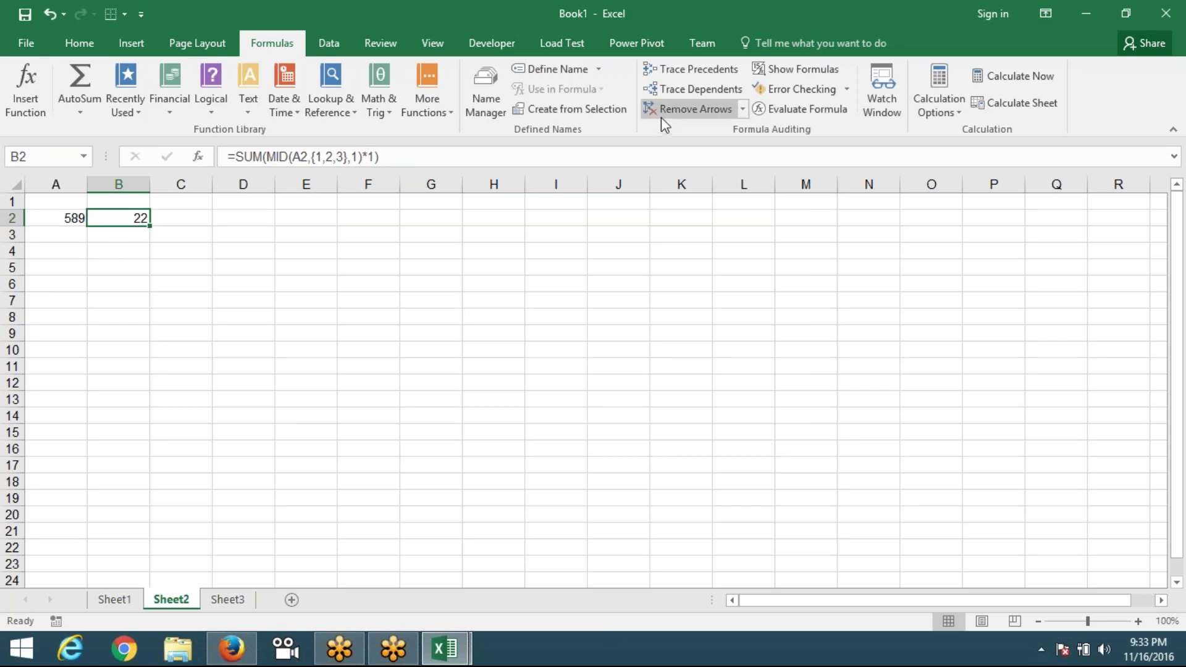
# - Step through Evaluate Formula on B2 to confirm the digits now sum as numbers
pyautogui.click(774, 113)
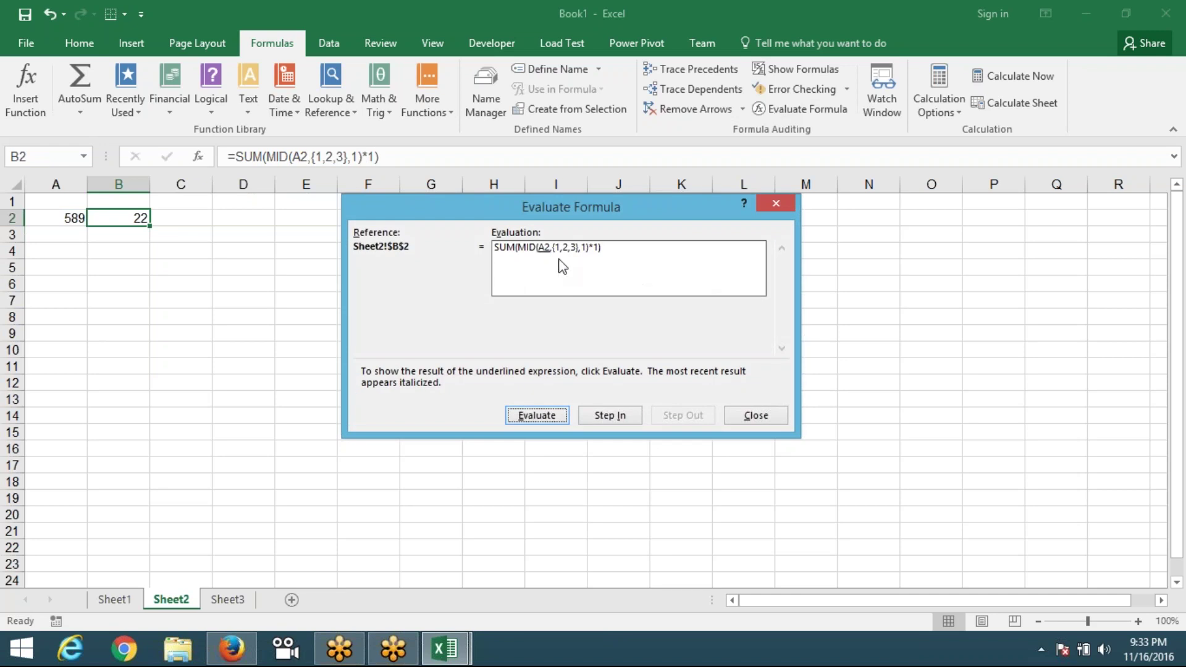
pyautogui.click(536, 415)
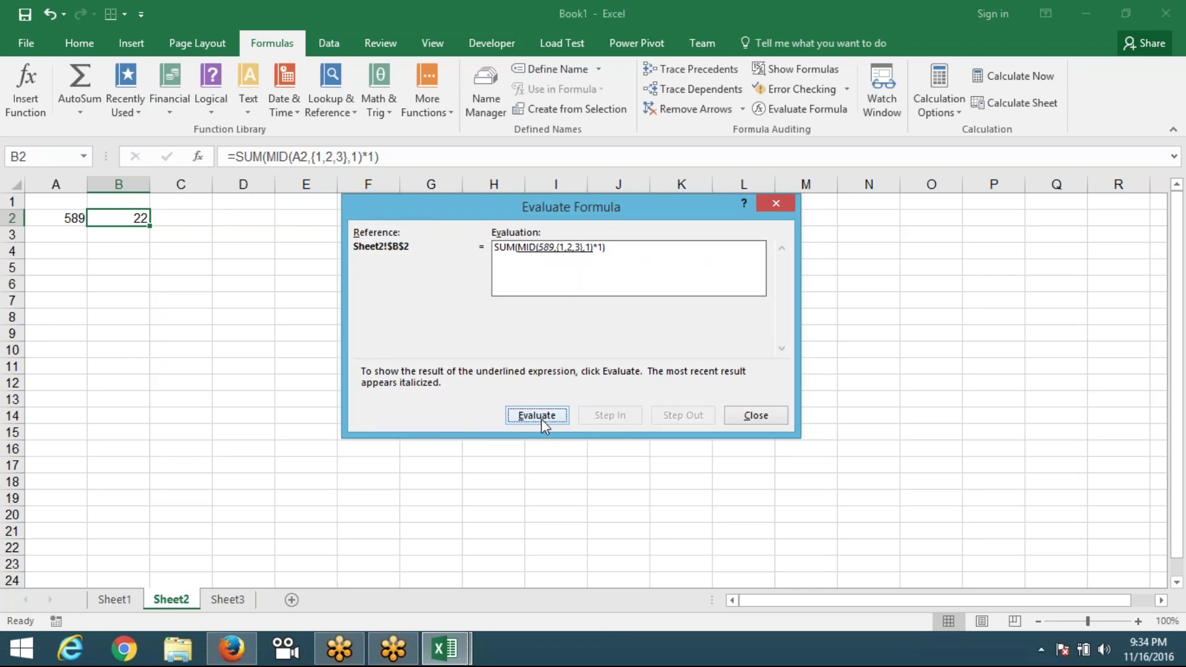
pyautogui.click(541, 419)
pyautogui.press('Escape')
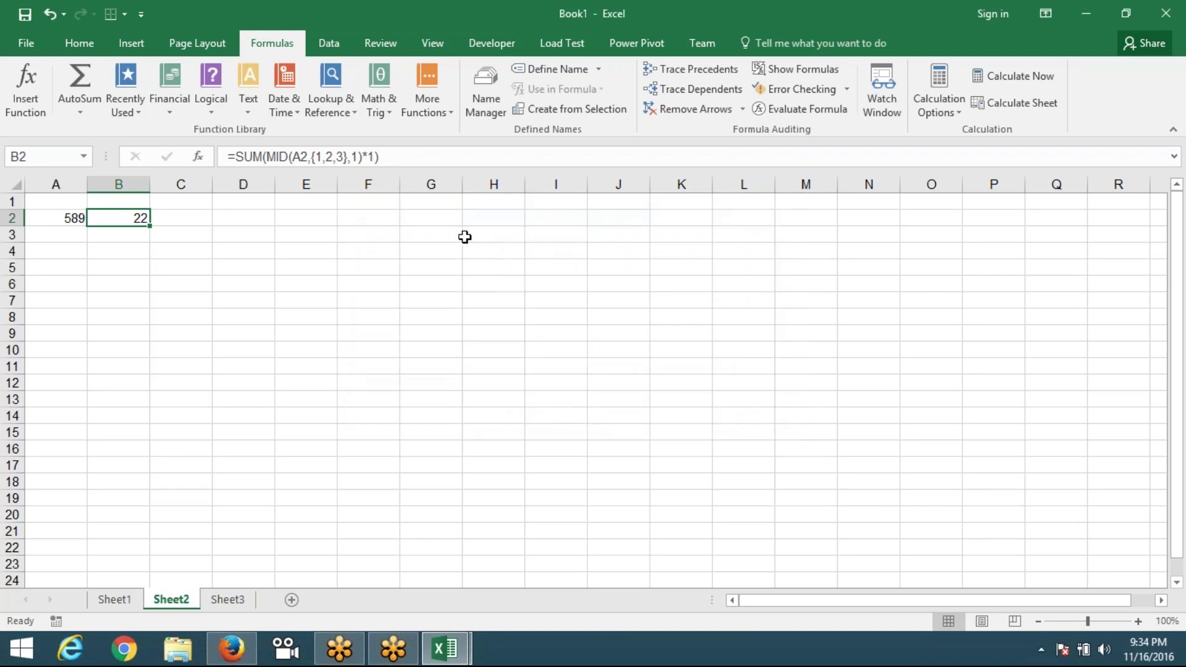
# - Place the edit point in B2's formula right after the {1,2,3} constant
pyautogui.click(348, 157)
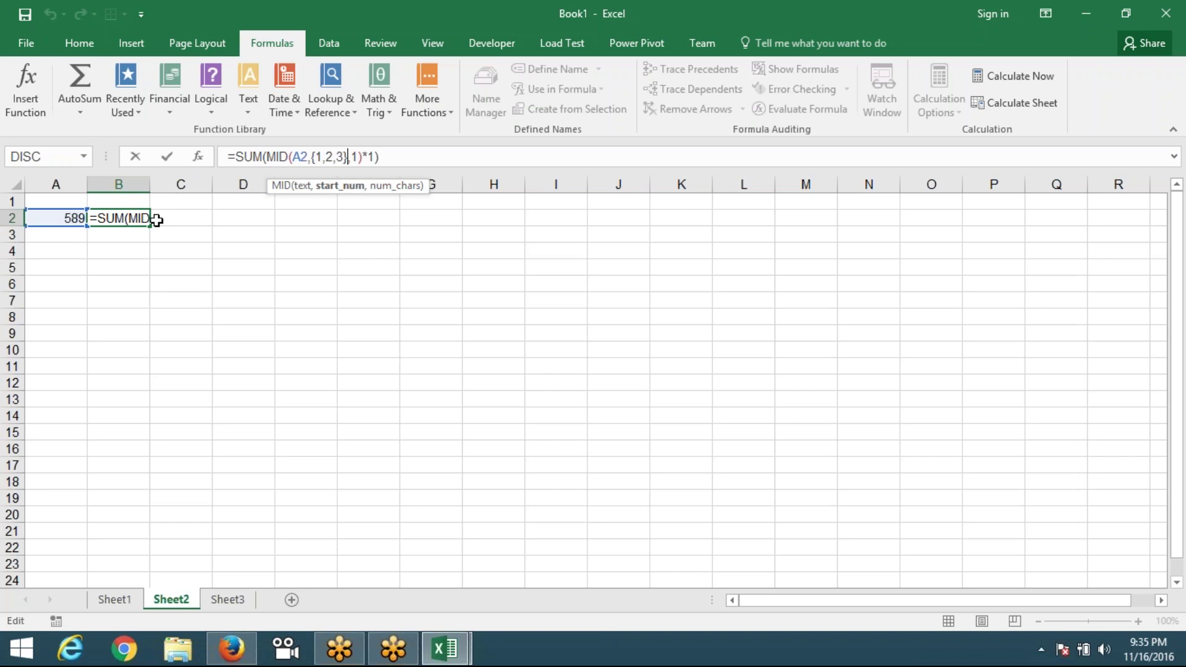
# - Replace {1,2,3} with ROW(1:3) and array-enter B2 as {=SUM(MID(A2,ROW(1:3),1)*1)}
pyautogui.press('BackSpace')
pyautogui.press('BackSpace')
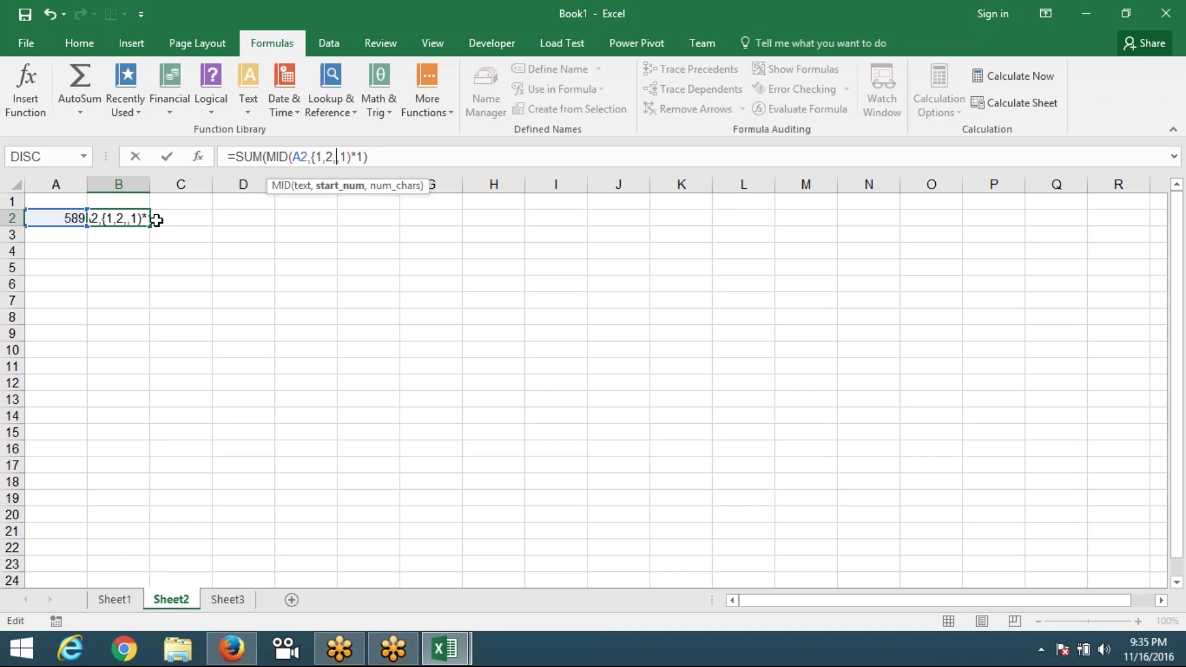
pyautogui.press('BackSpace')
pyautogui.press('BackSpace')
pyautogui.press('BackSpace')
pyautogui.press('BackSpace')
pyautogui.press('BackSpace')
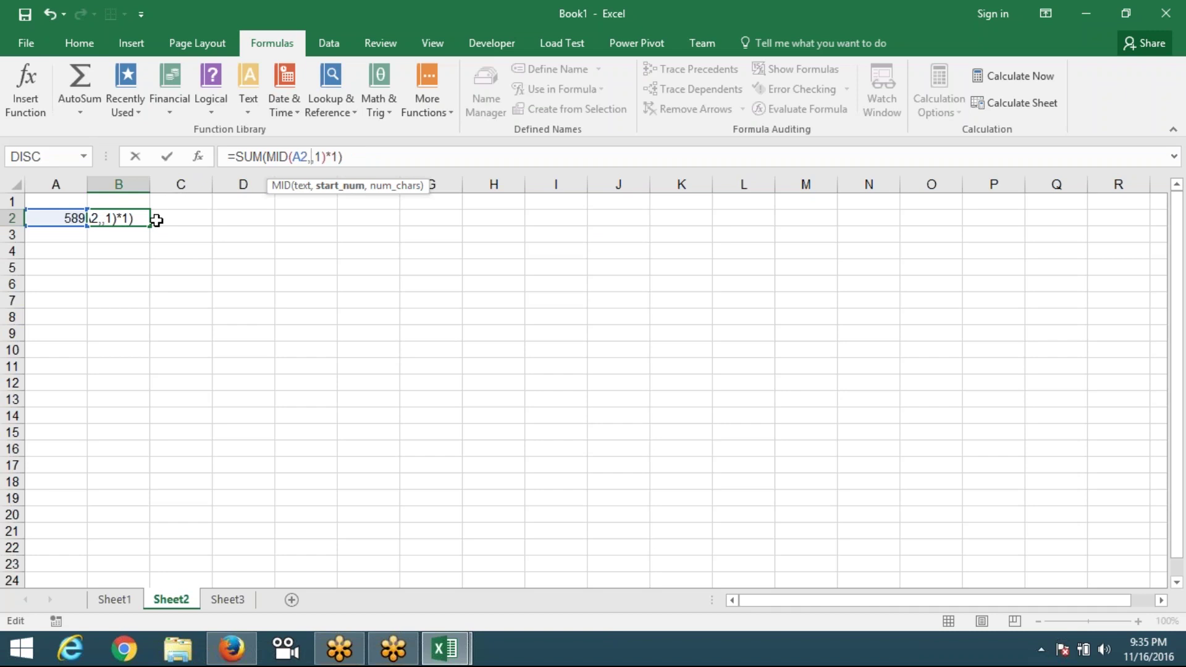
pyautogui.write('rows')
pyautogui.press('Tab')
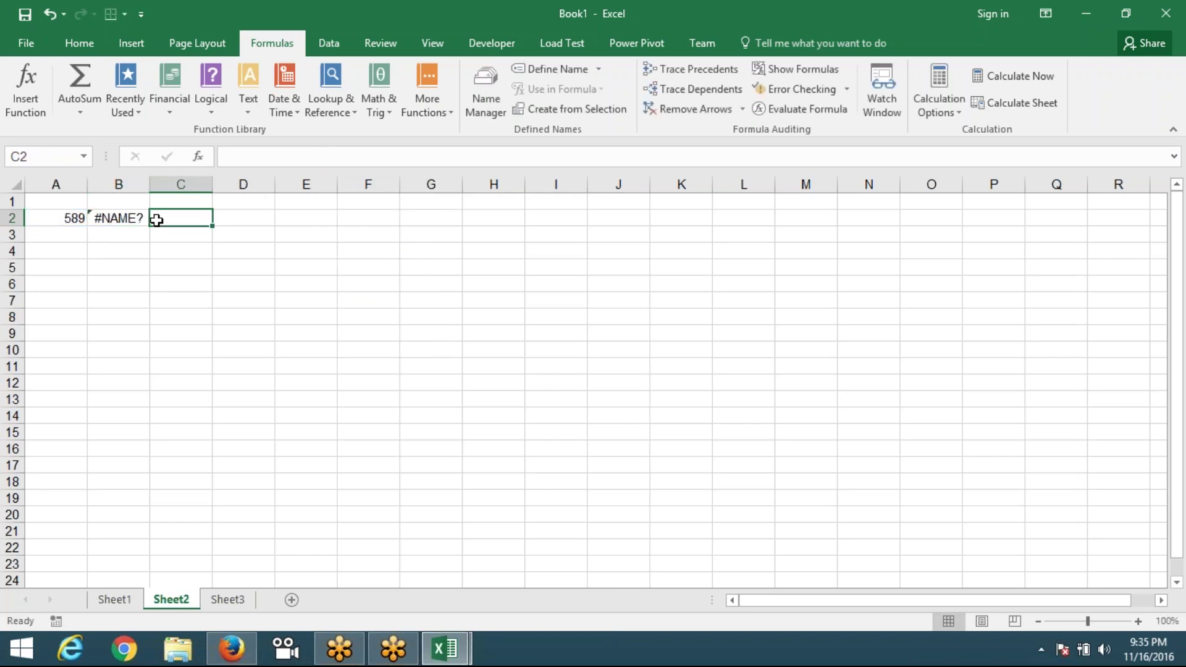
pyautogui.press('Left')
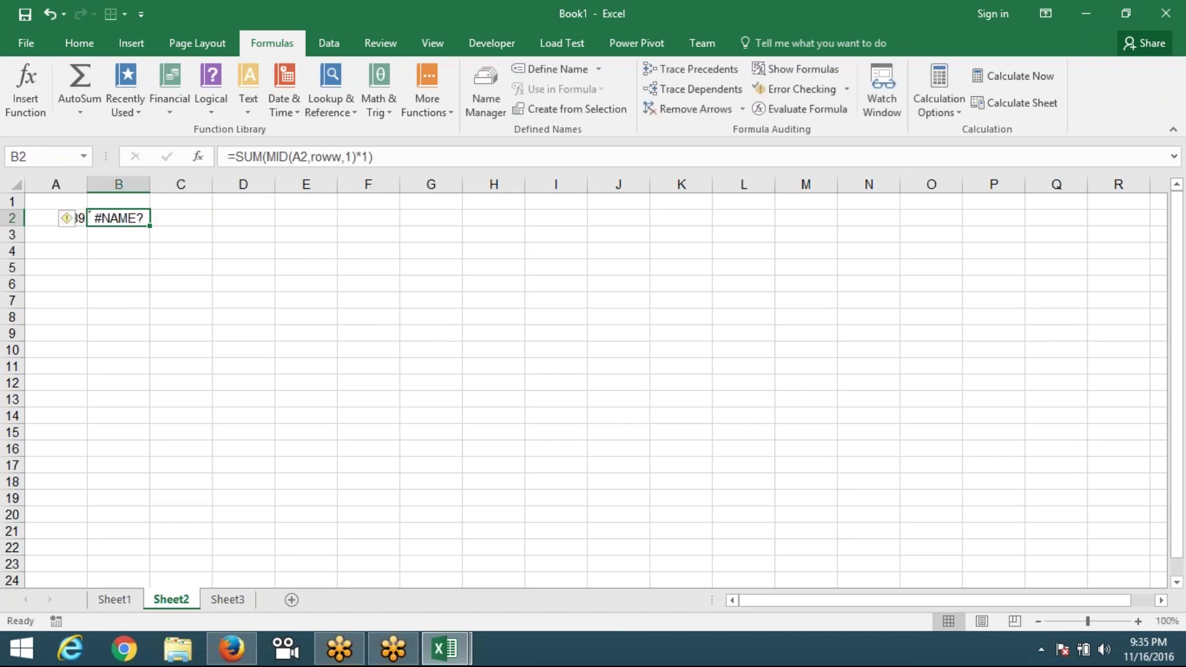
pyautogui.click(343, 156)
pyautogui.press('BackSpace')
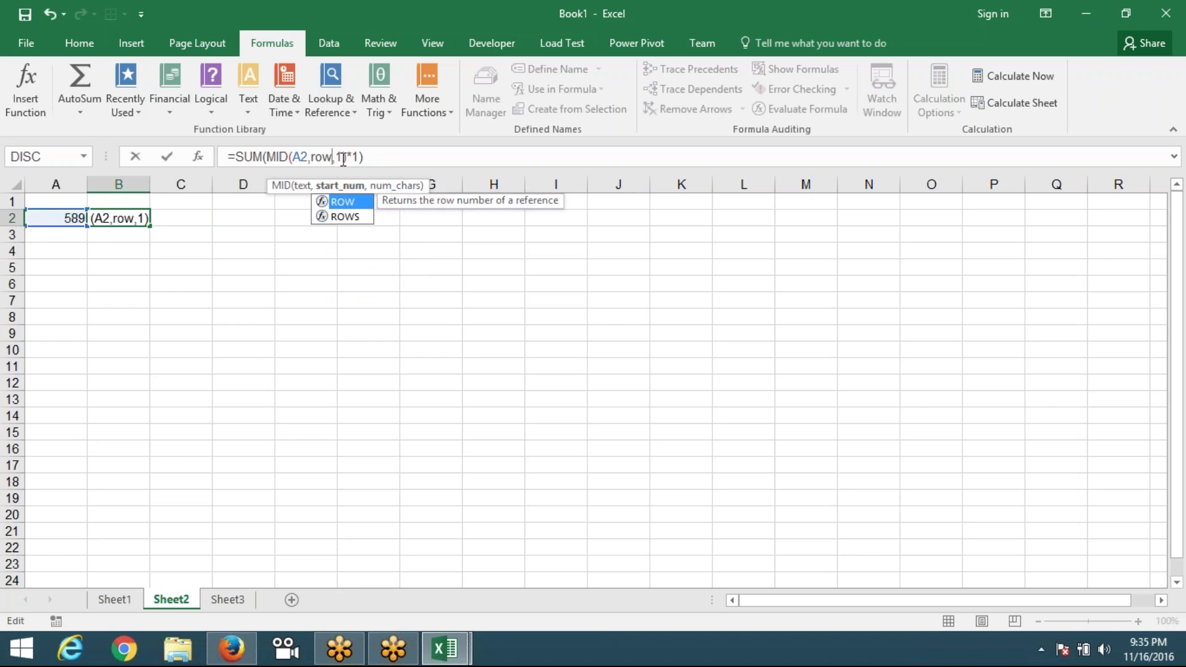
pyautogui.write('(')
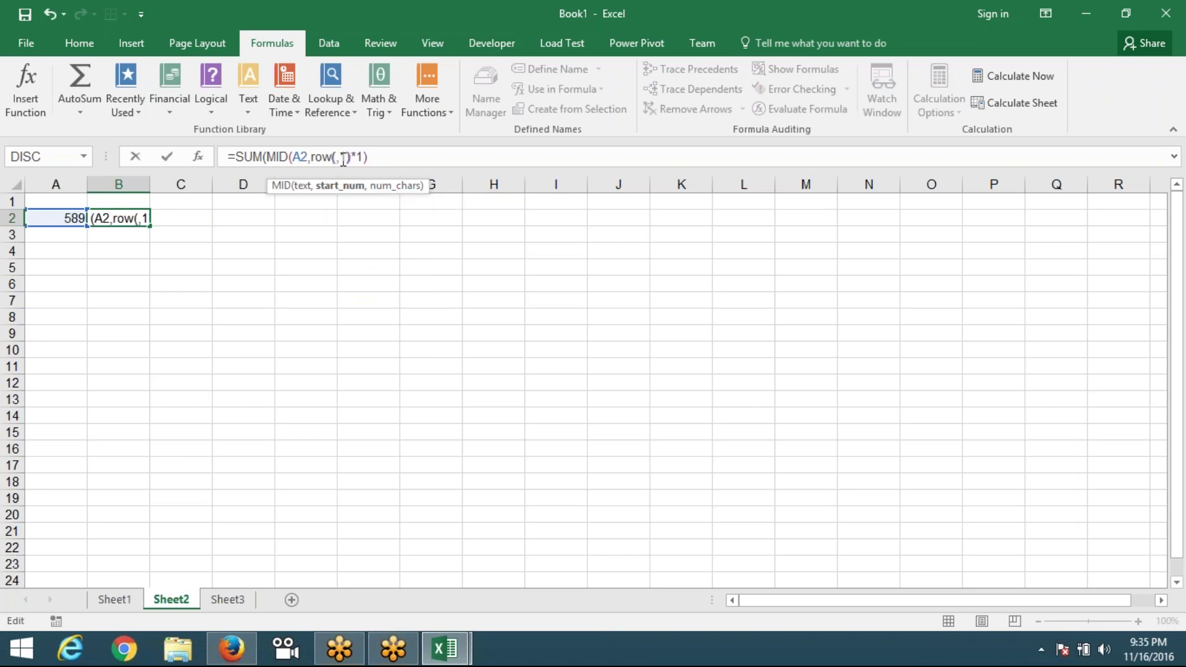
pyautogui.write('1:')
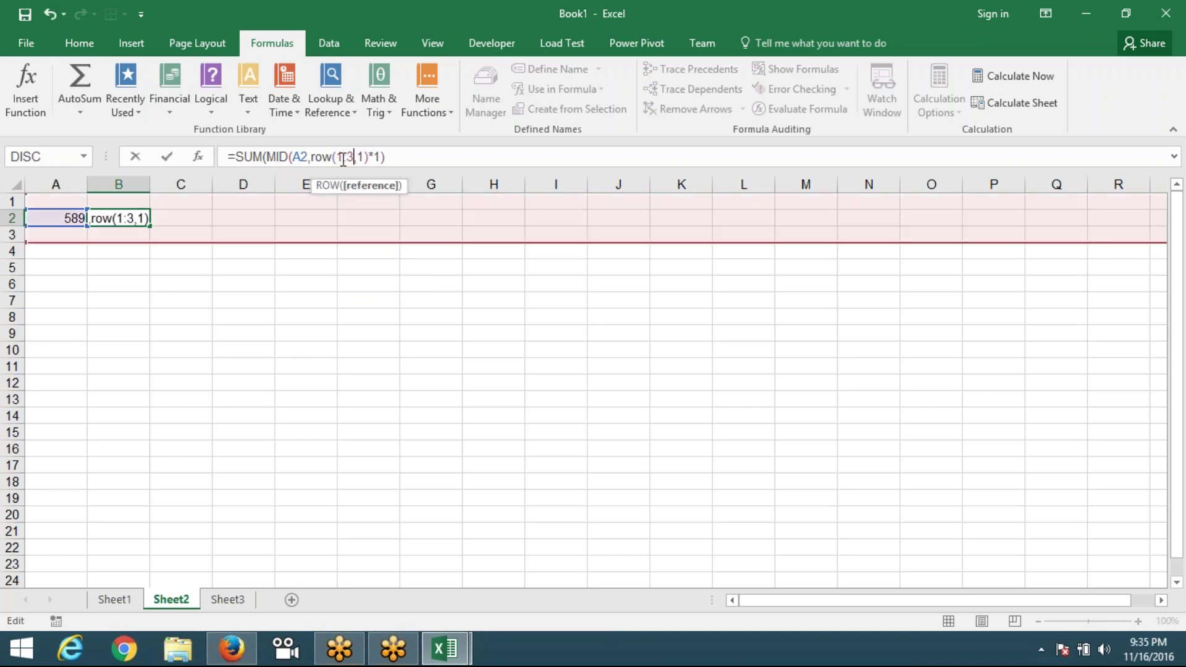
pyautogui.write('3')
pyautogui.write(')')
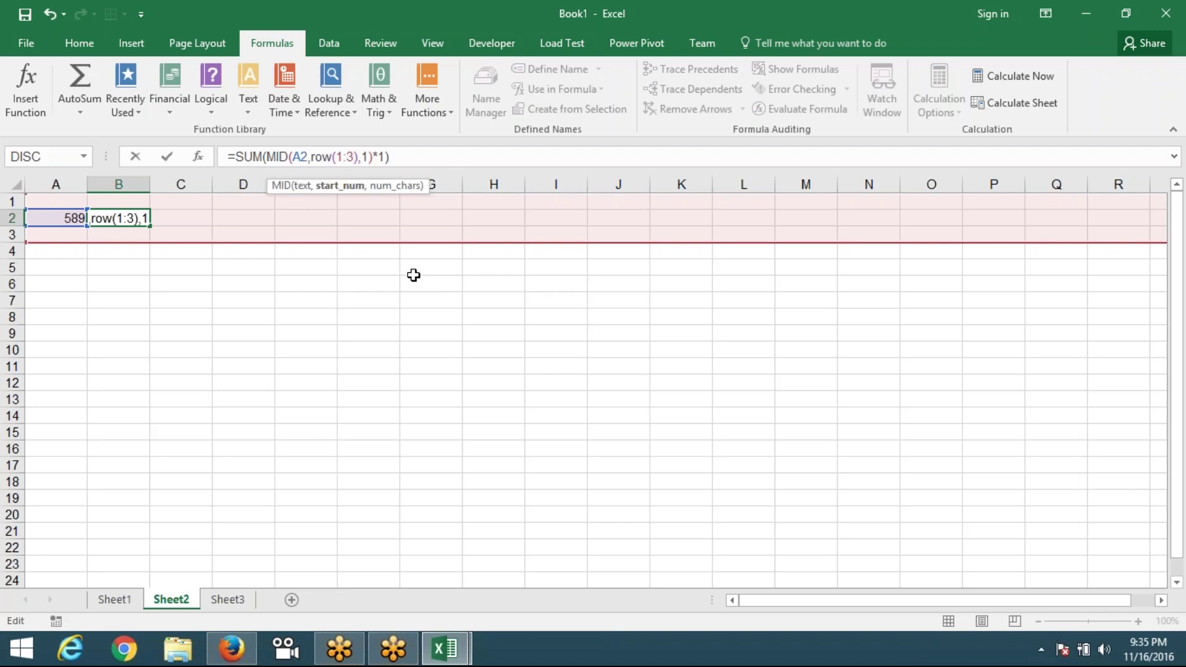
pyautogui.hotkey('ctrl', 'shift', 'Return')
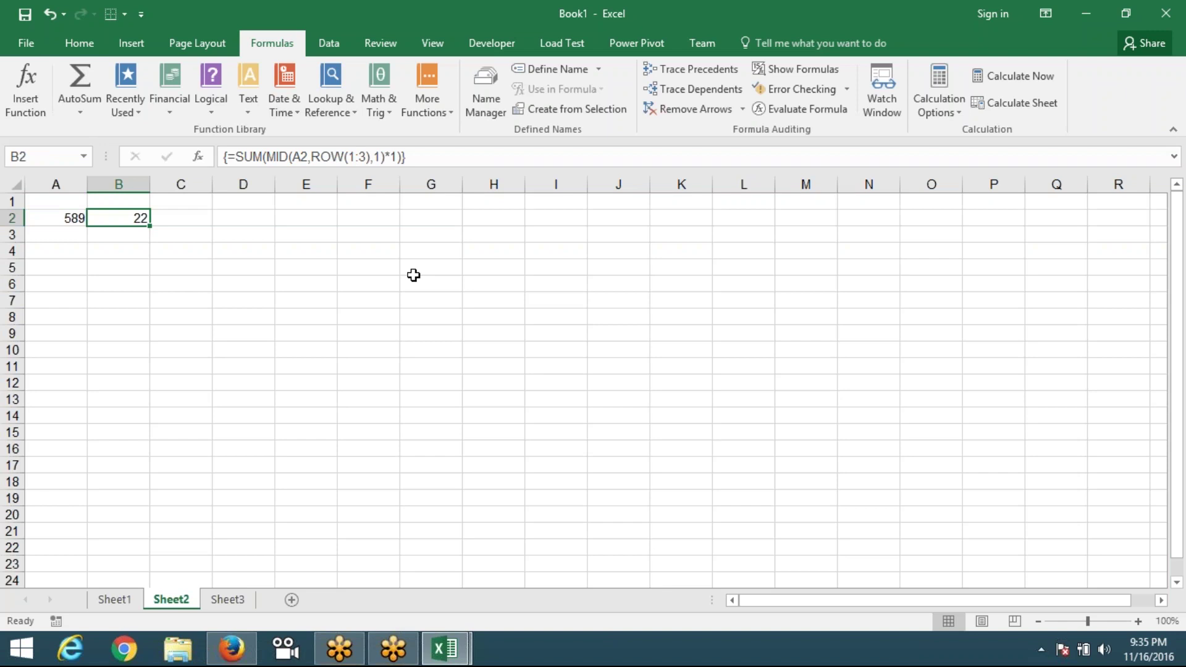
pyautogui.click(773, 113)
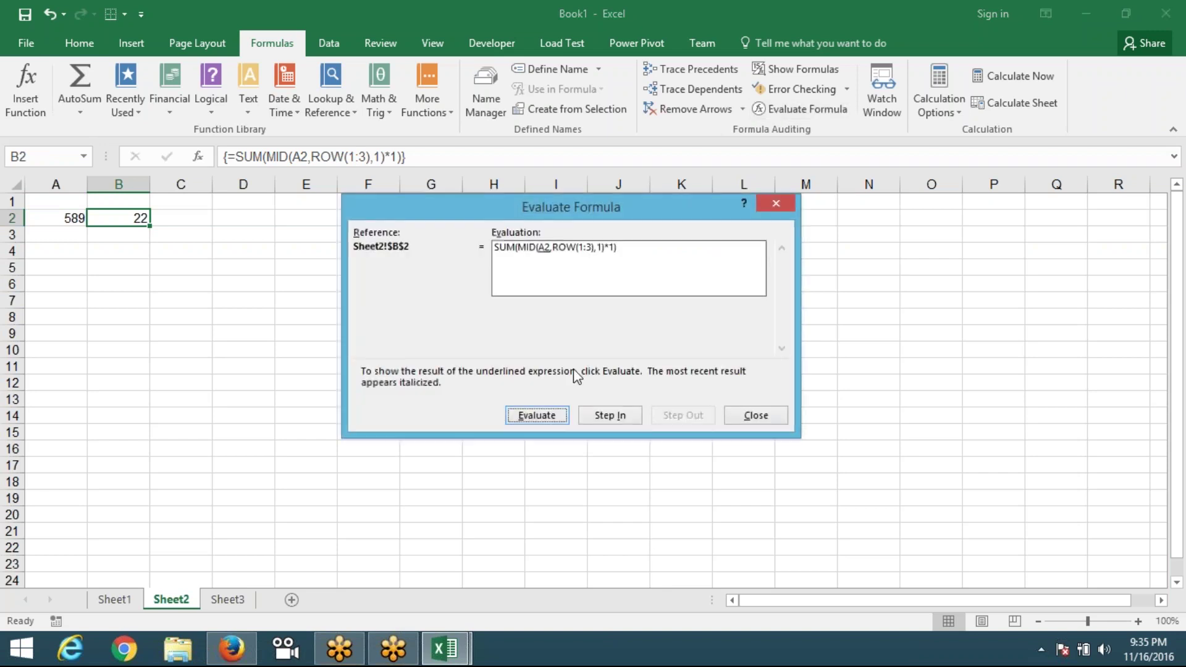
pyautogui.click(547, 419)
pyautogui.click(548, 419)
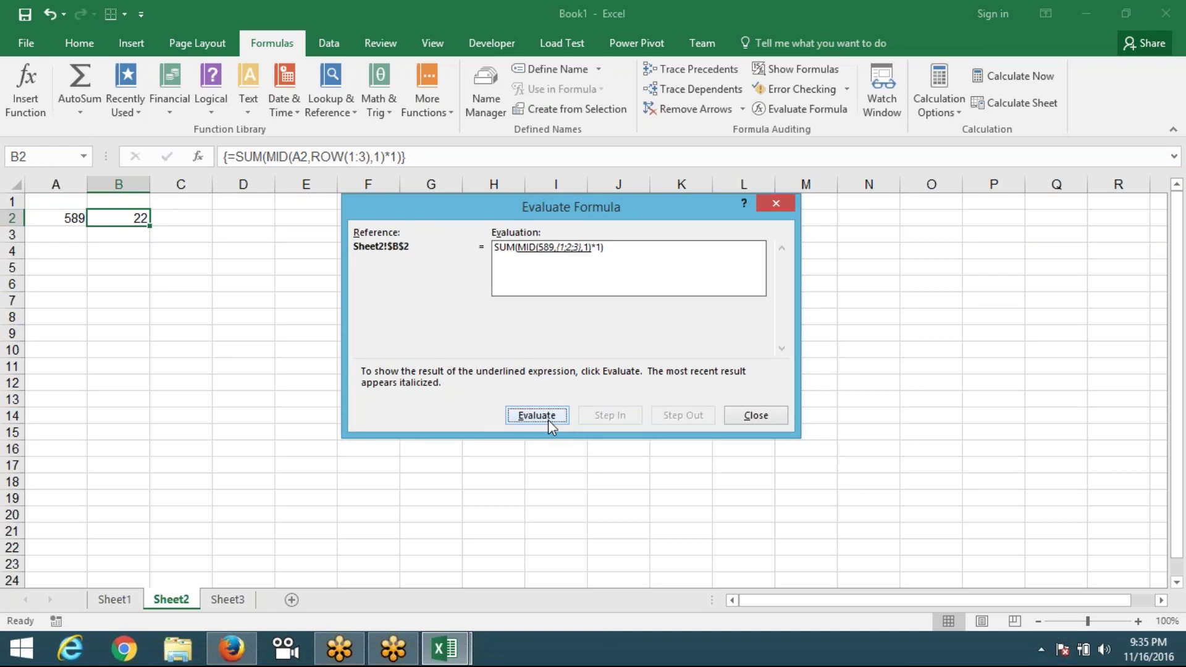
pyautogui.press('Escape')
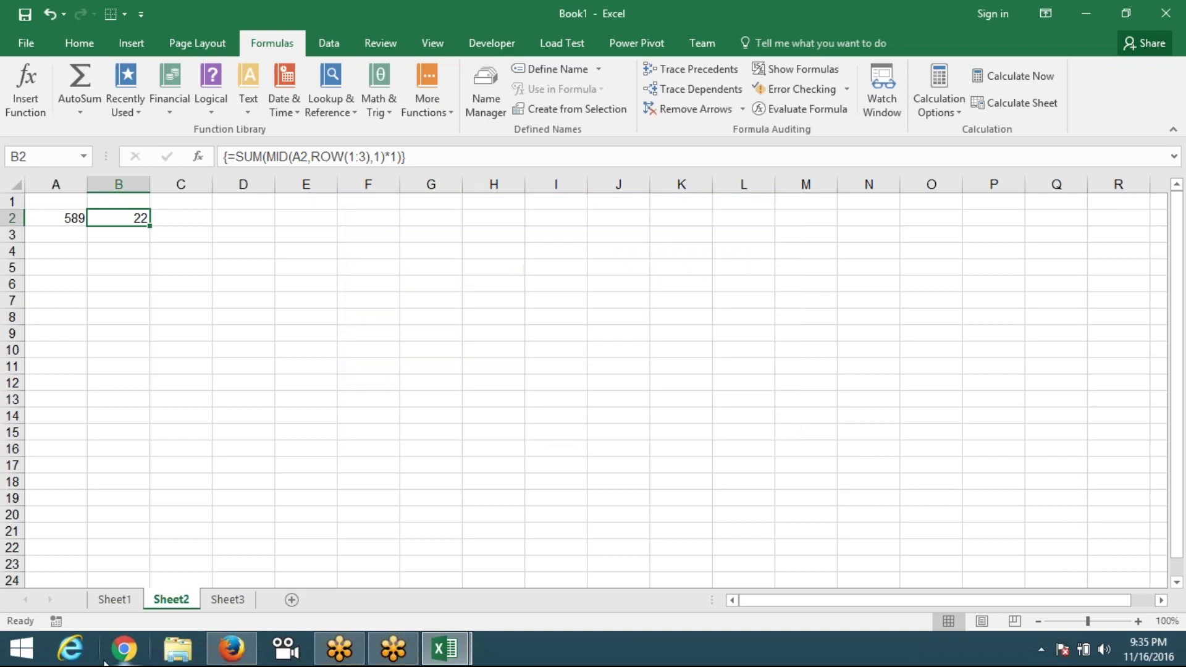
# - On Sheet1, evaluate B12 step by step through the A12 references, ROW(1:11) positions and letter splits
pyautogui.click(115, 600)
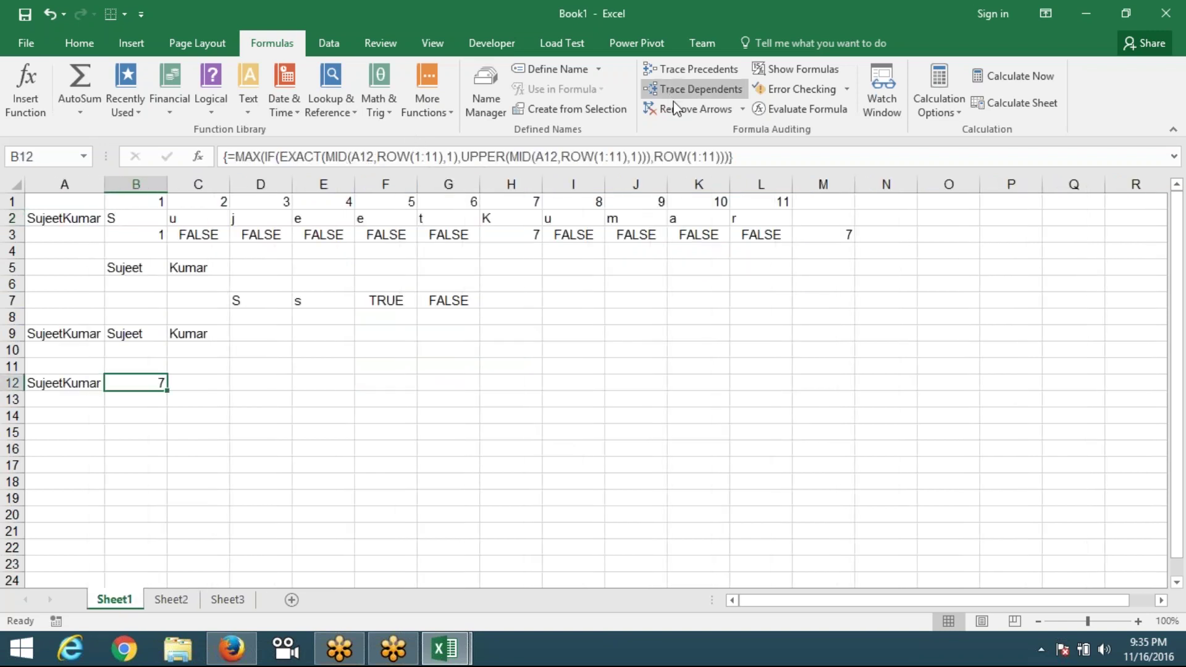
pyautogui.click(775, 111)
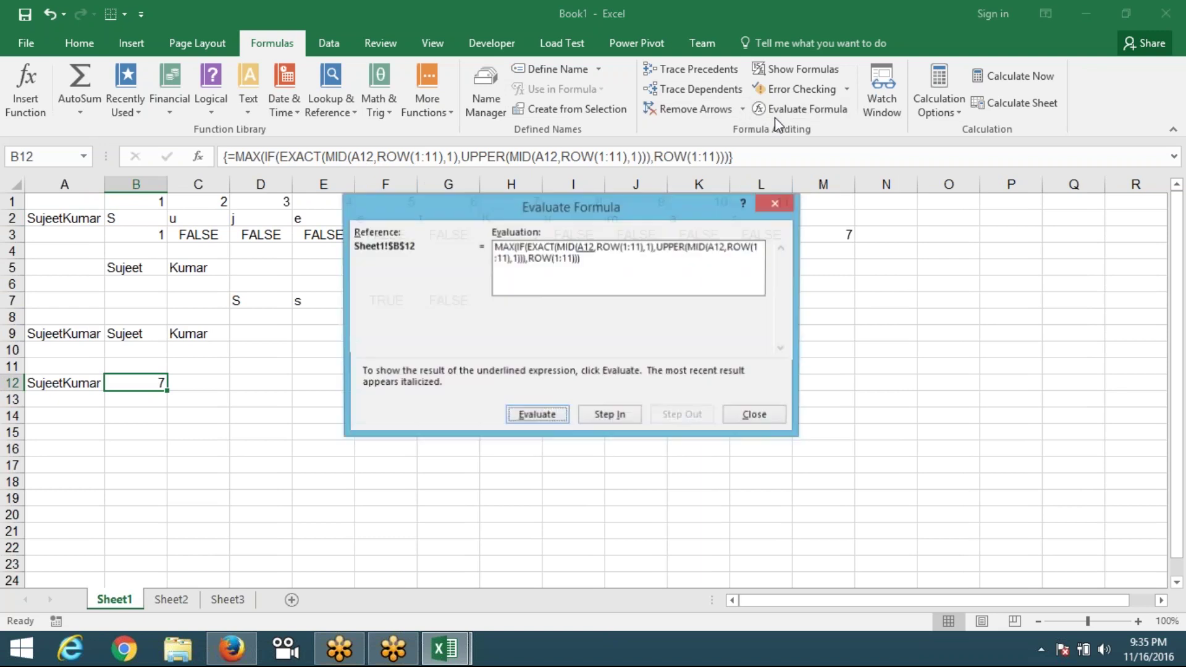
pyautogui.click(539, 418)
pyautogui.click(541, 419)
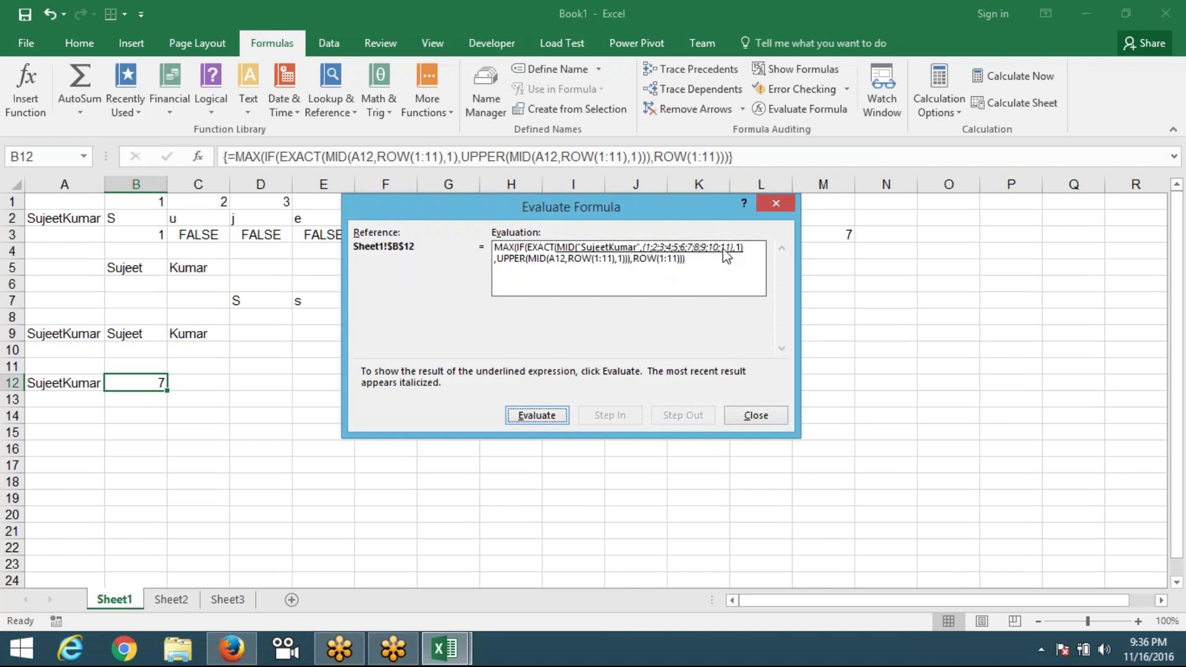
pyautogui.click(543, 417)
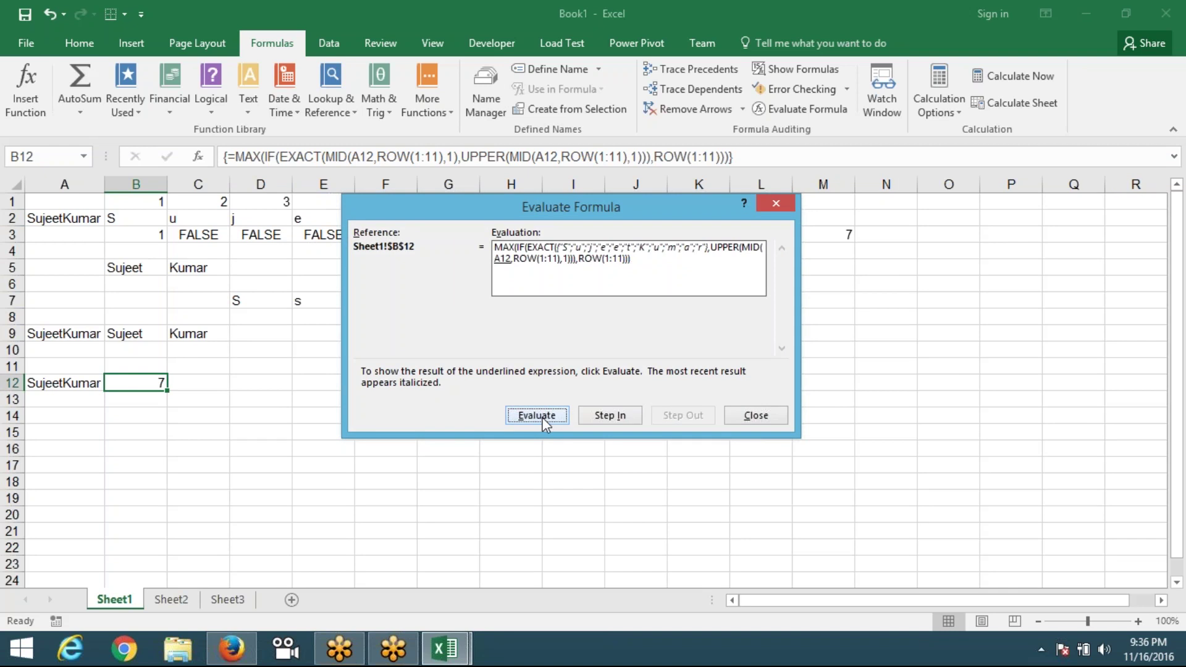
pyautogui.click(543, 417)
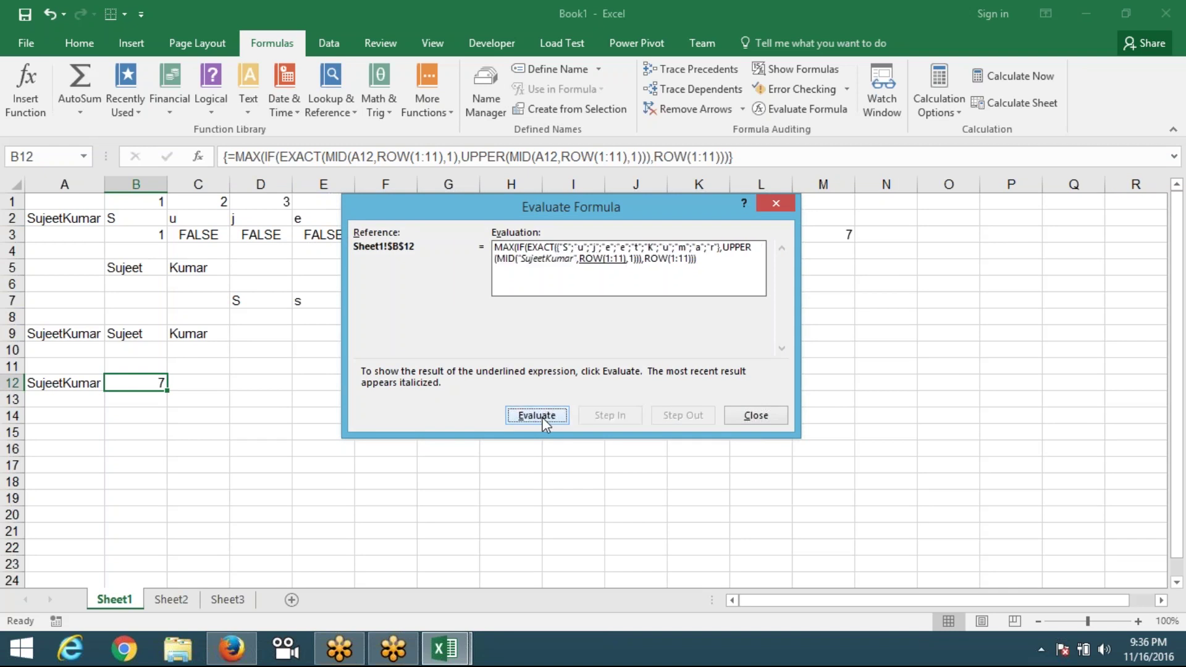
pyautogui.click(543, 417)
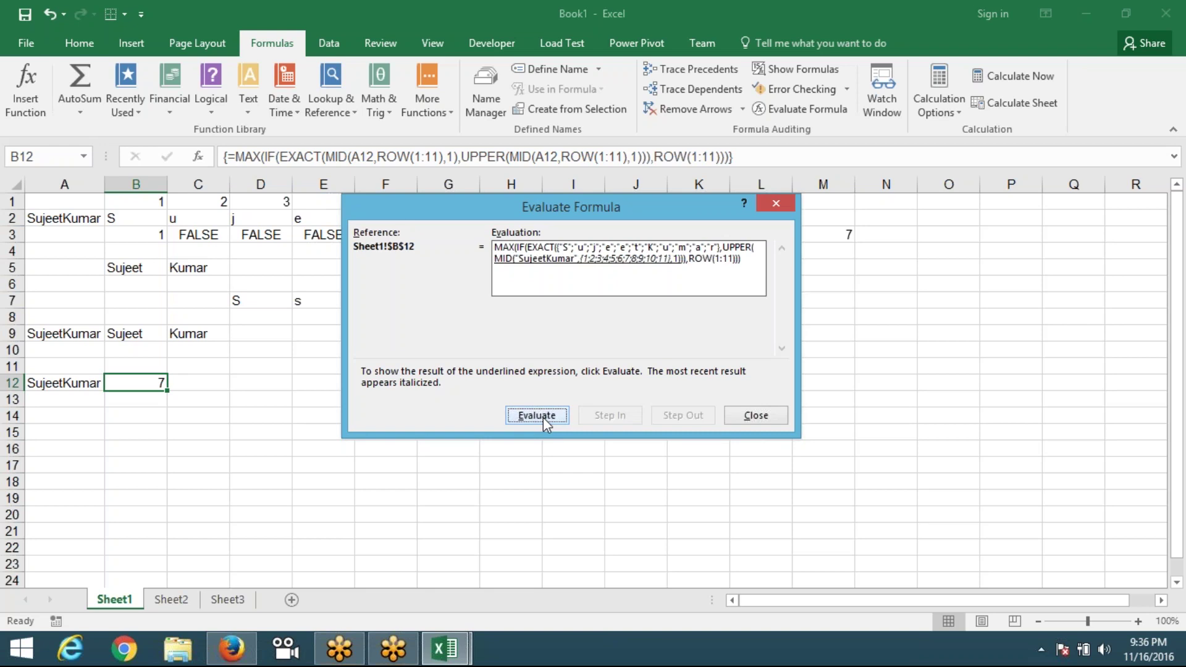
pyautogui.click(543, 417)
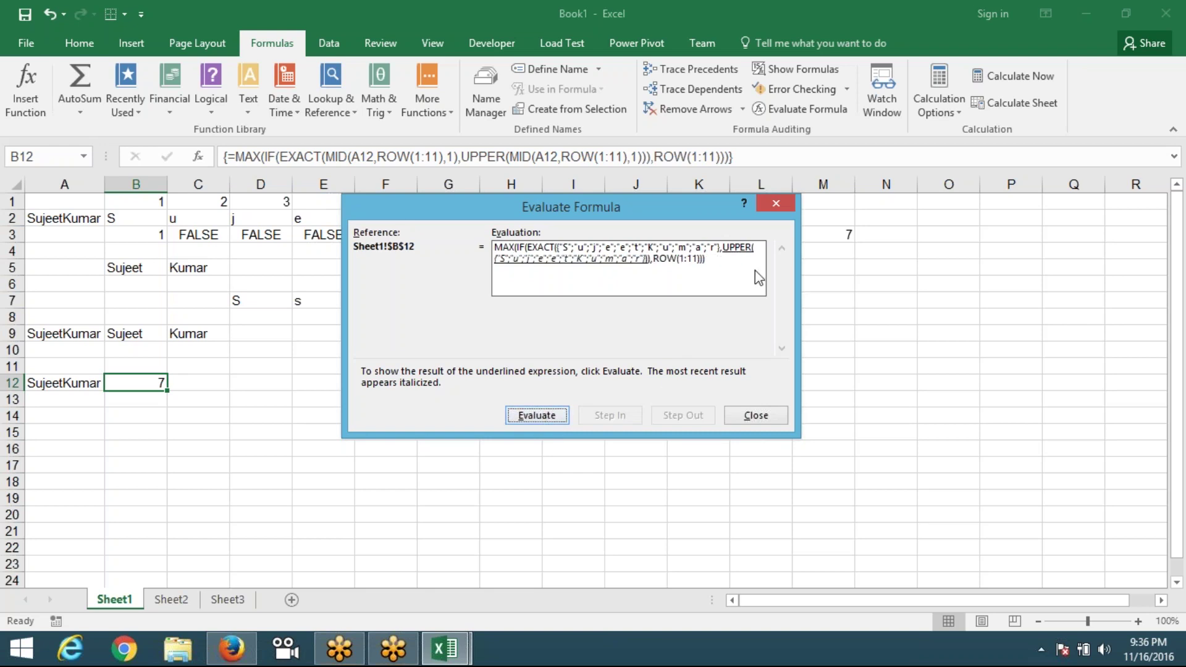
# - Continue through UPPER, EXACT and IF until MAX returns 7, then close the evaluation
pyautogui.click(547, 415)
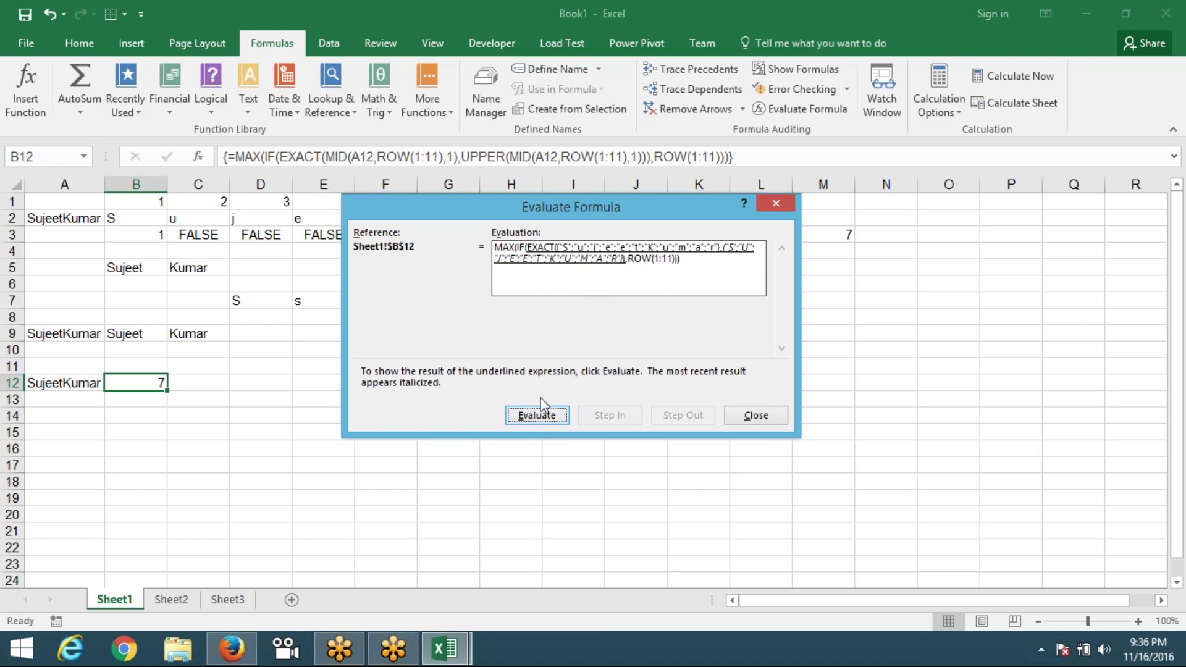
pyautogui.click(541, 416)
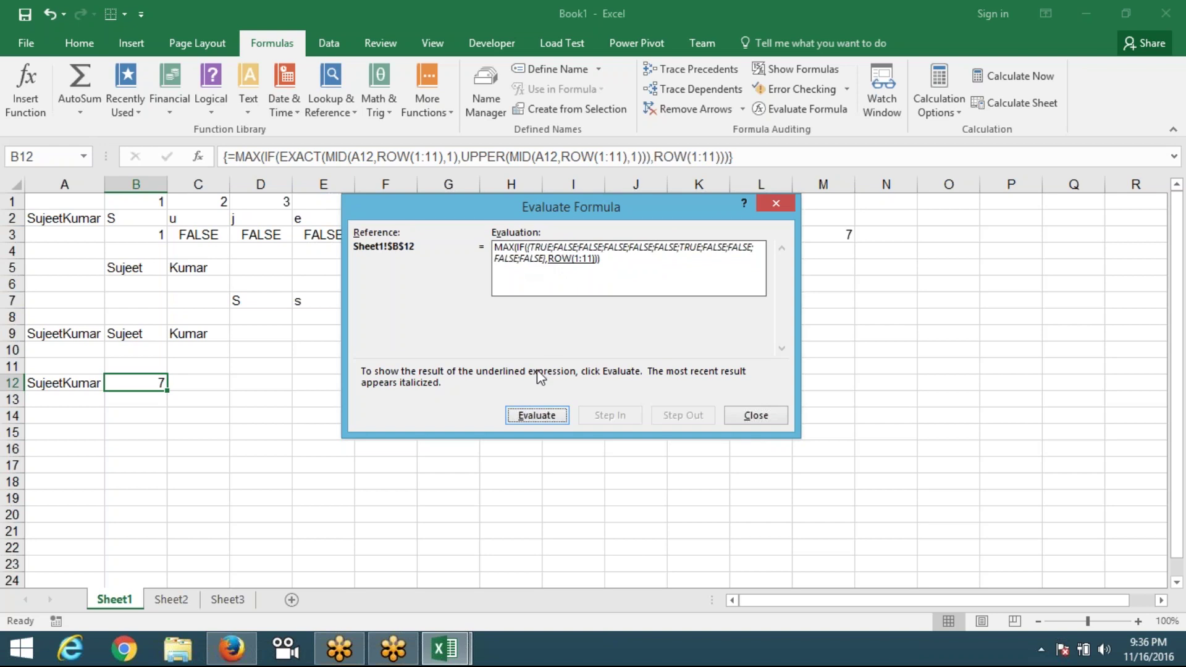
pyautogui.click(535, 416)
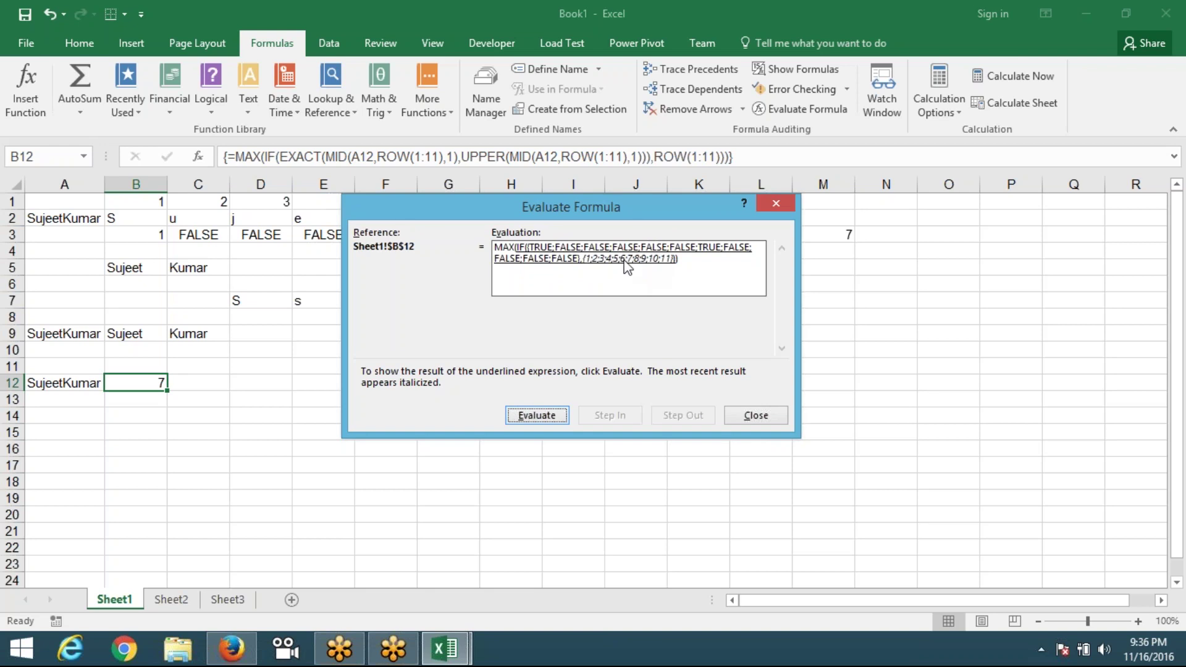
pyautogui.click(540, 414)
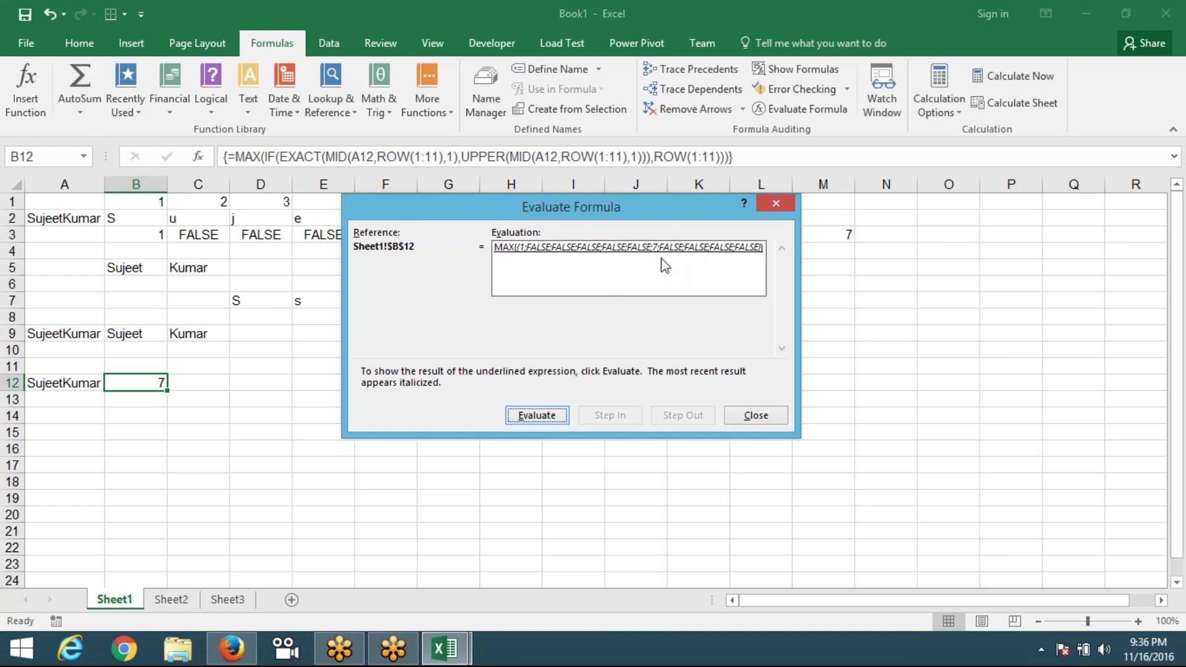
pyautogui.click(538, 416)
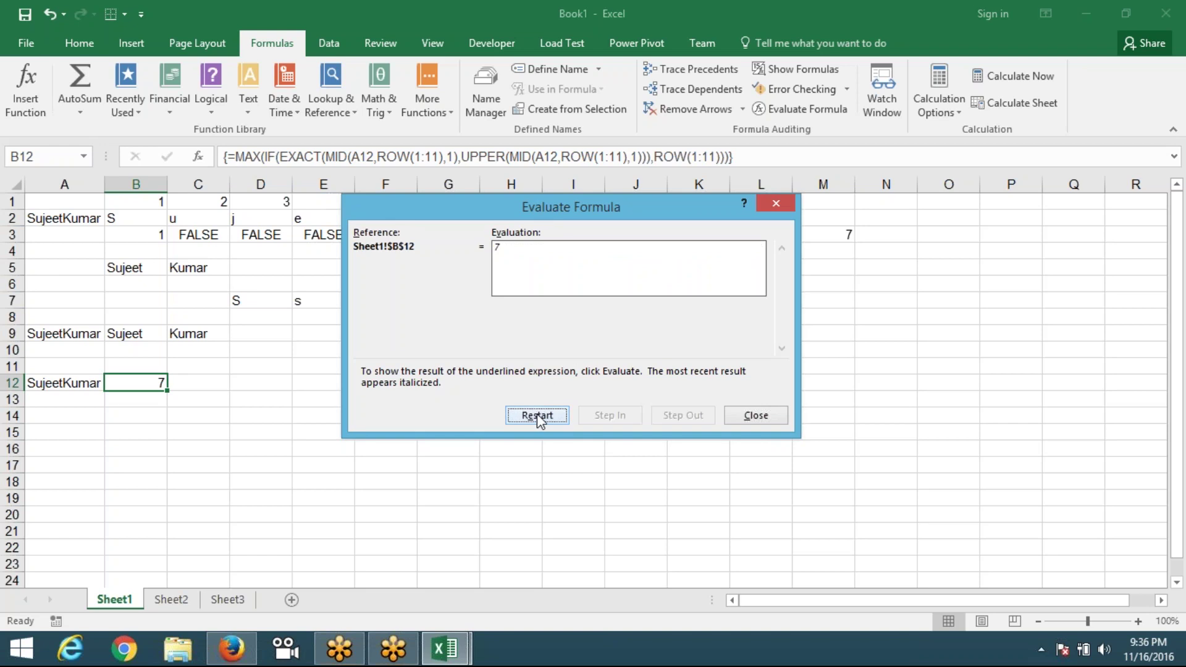
pyautogui.press('Escape')
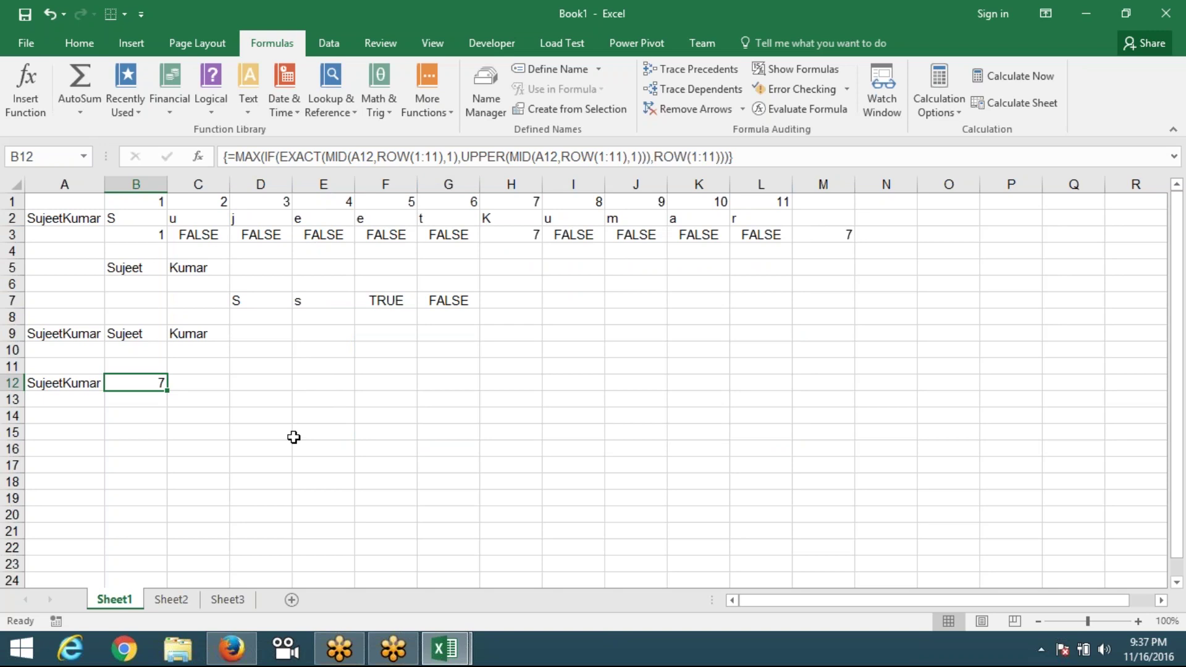
# - Flip between the sheets and settle on Sheet2, showing 589 with digit sum 22
pyautogui.click(168, 598)
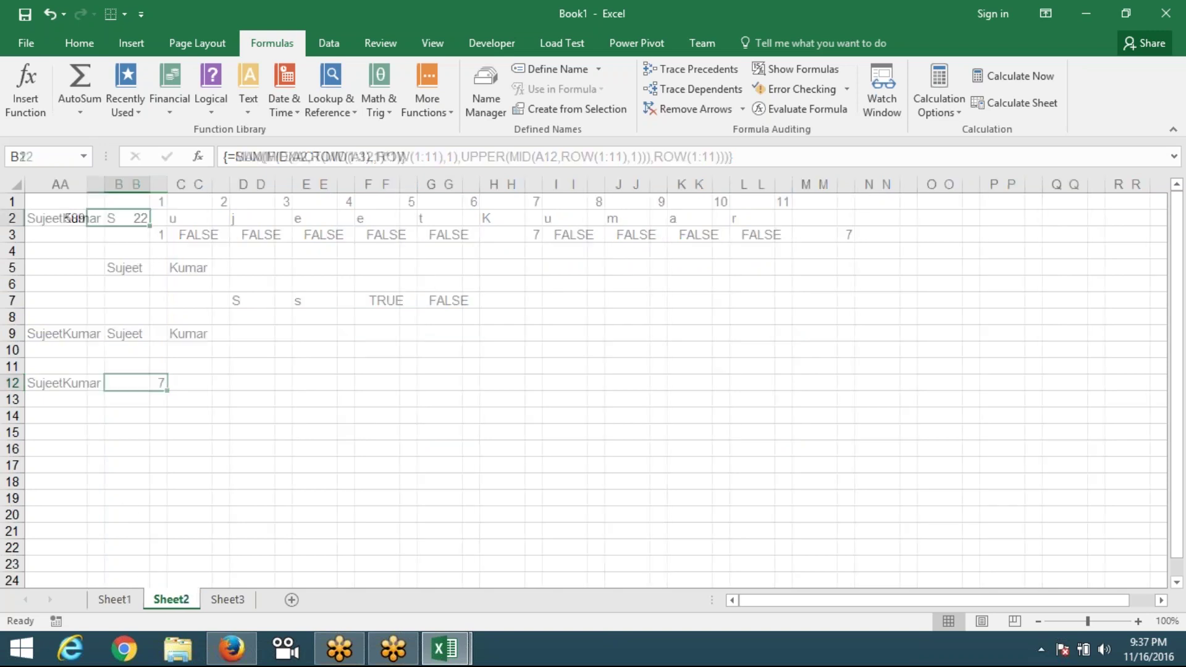
pyautogui.click(120, 600)
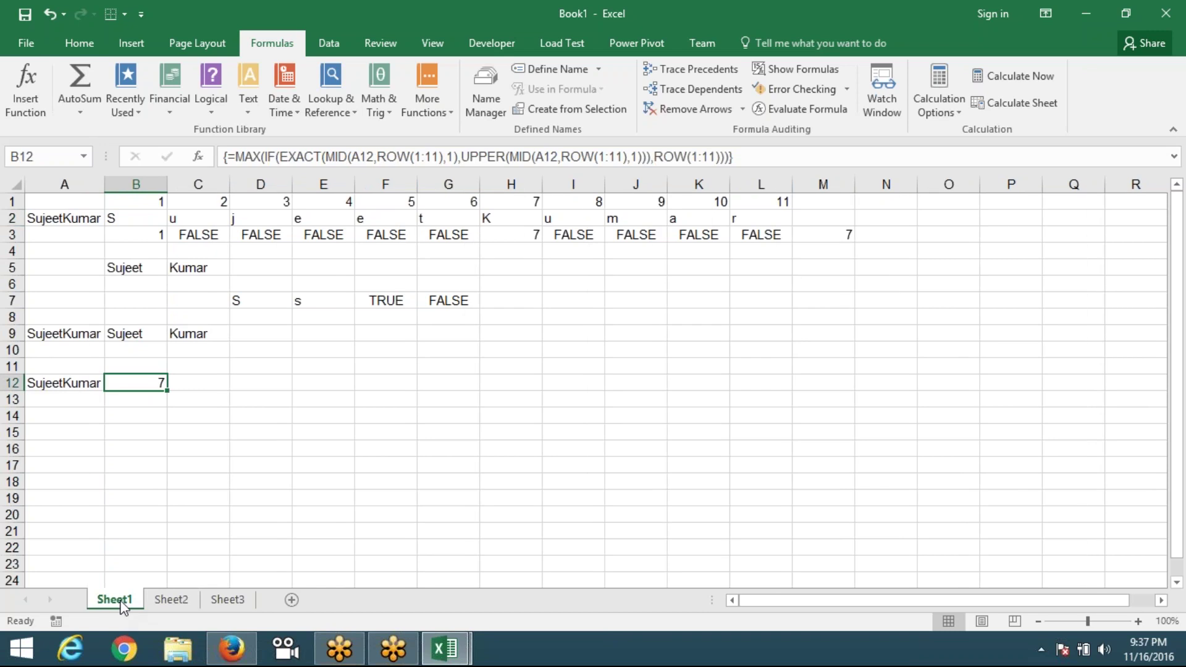
pyautogui.click(171, 601)
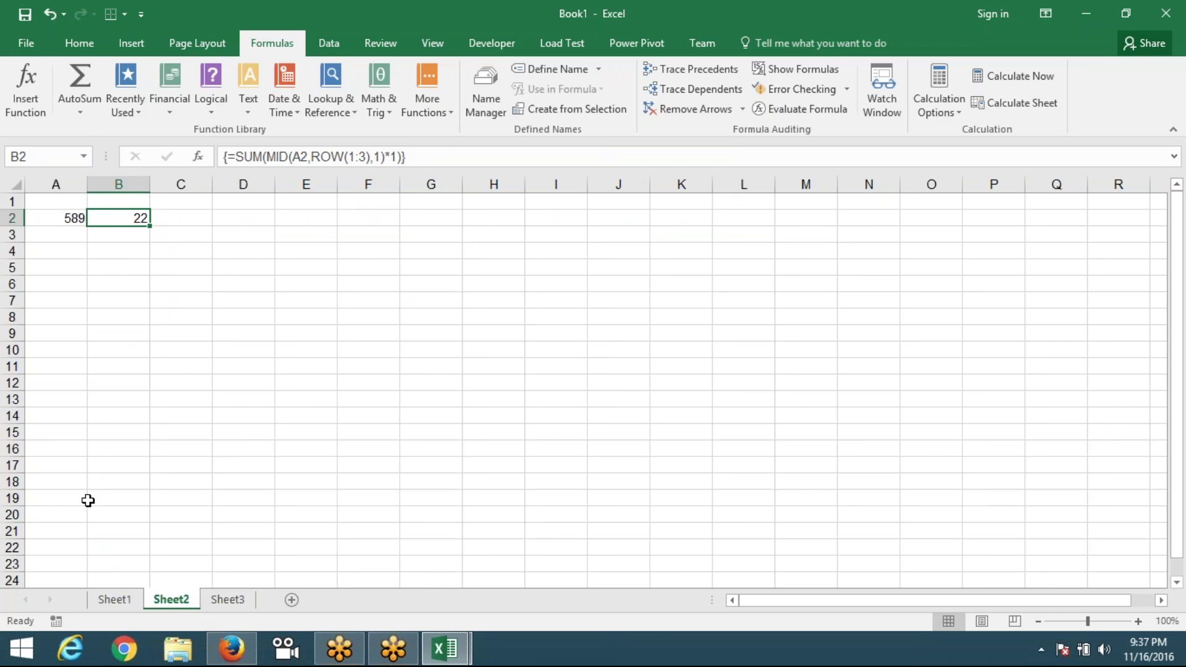
# - Back on Sheet2, inspect A2's number and B2's digit-sum array formula
pyautogui.click(110, 605)
pyautogui.click(165, 605)
pyautogui.click(76, 216)
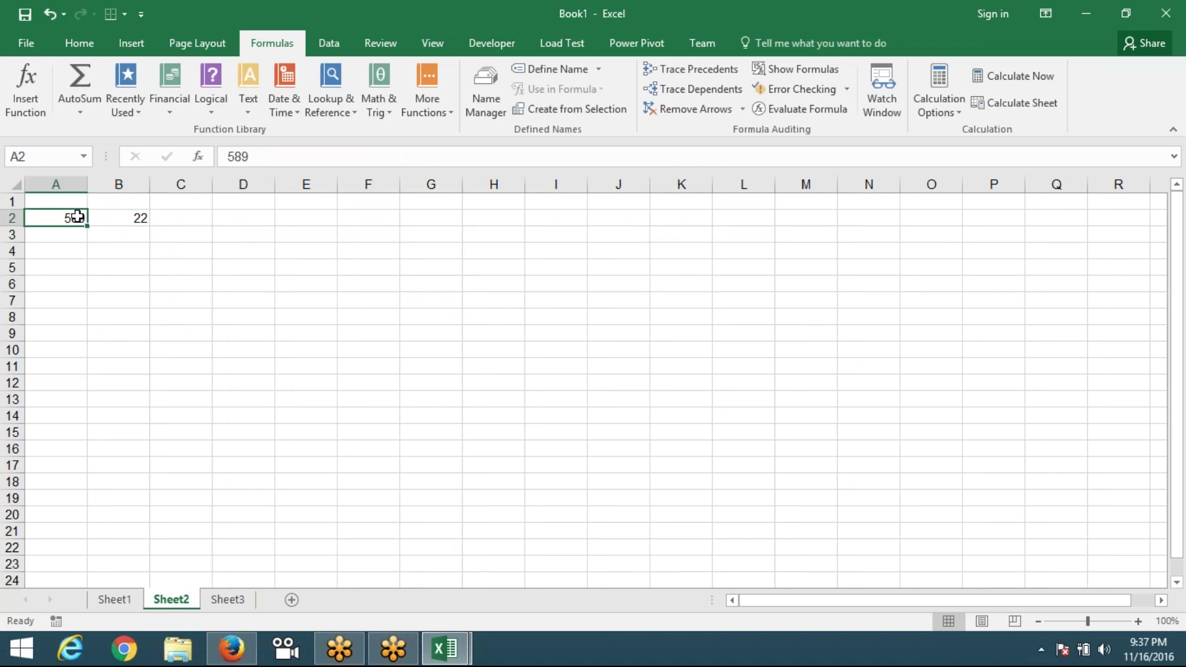
pyautogui.click(113, 219)
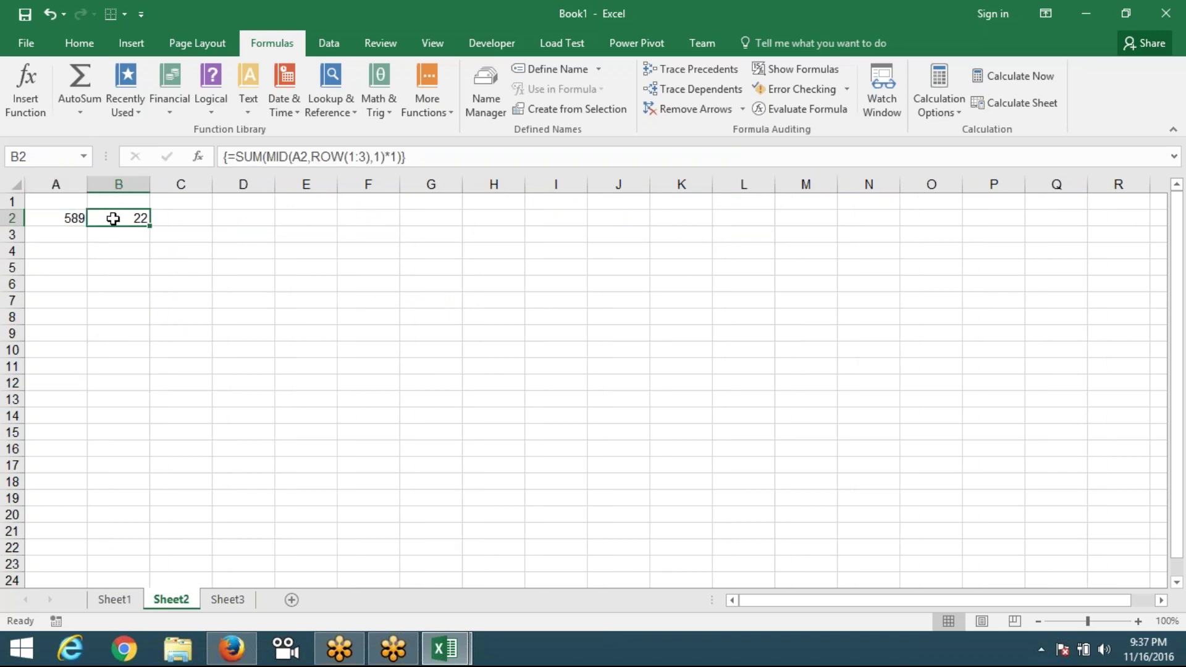
# - Enter 851 and then 321 in A2, watching B2's digit sum recalculate
pyautogui.click(58, 219)
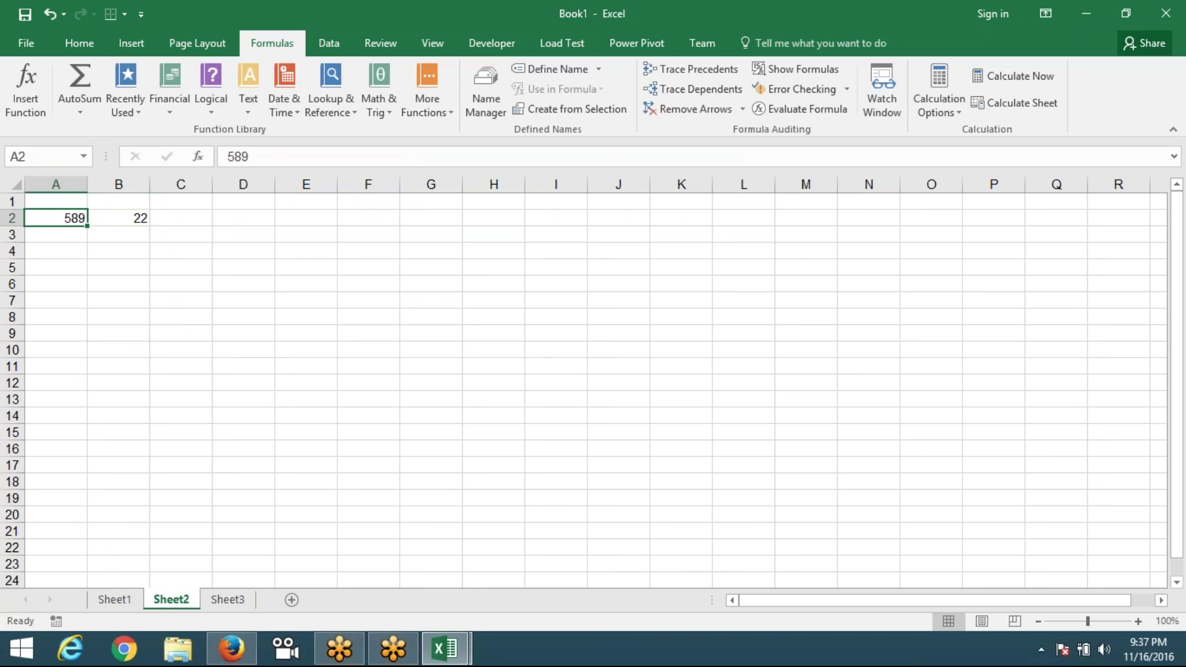
pyautogui.write('851')
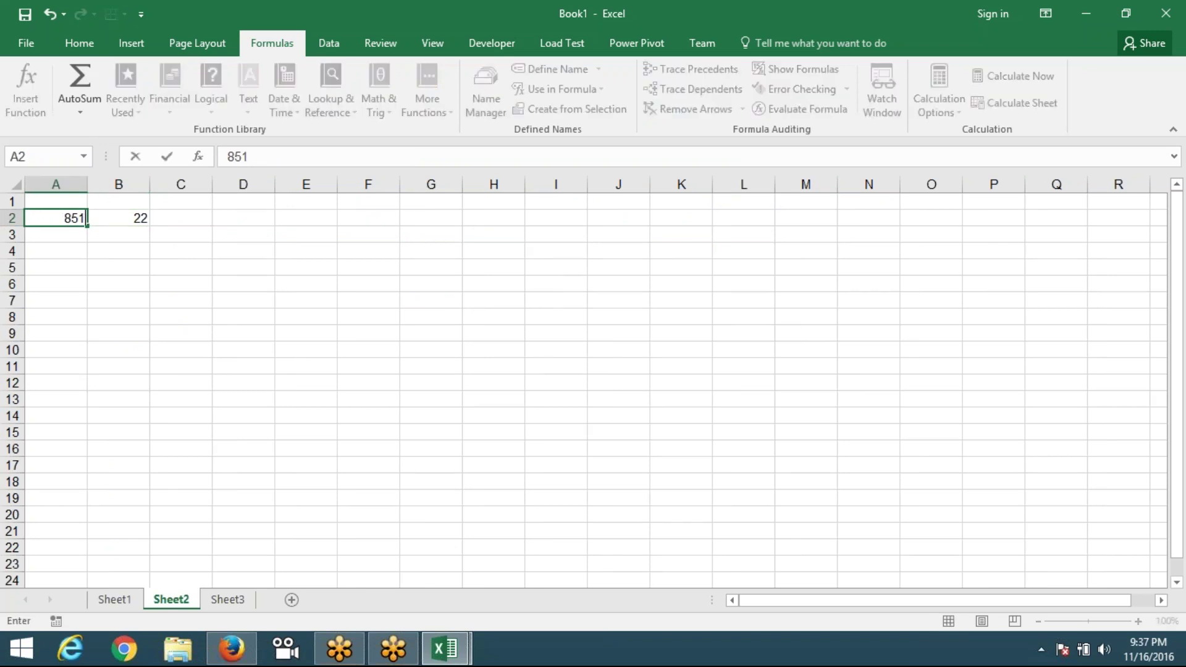
pyautogui.press('Return')
pyautogui.click(55, 218)
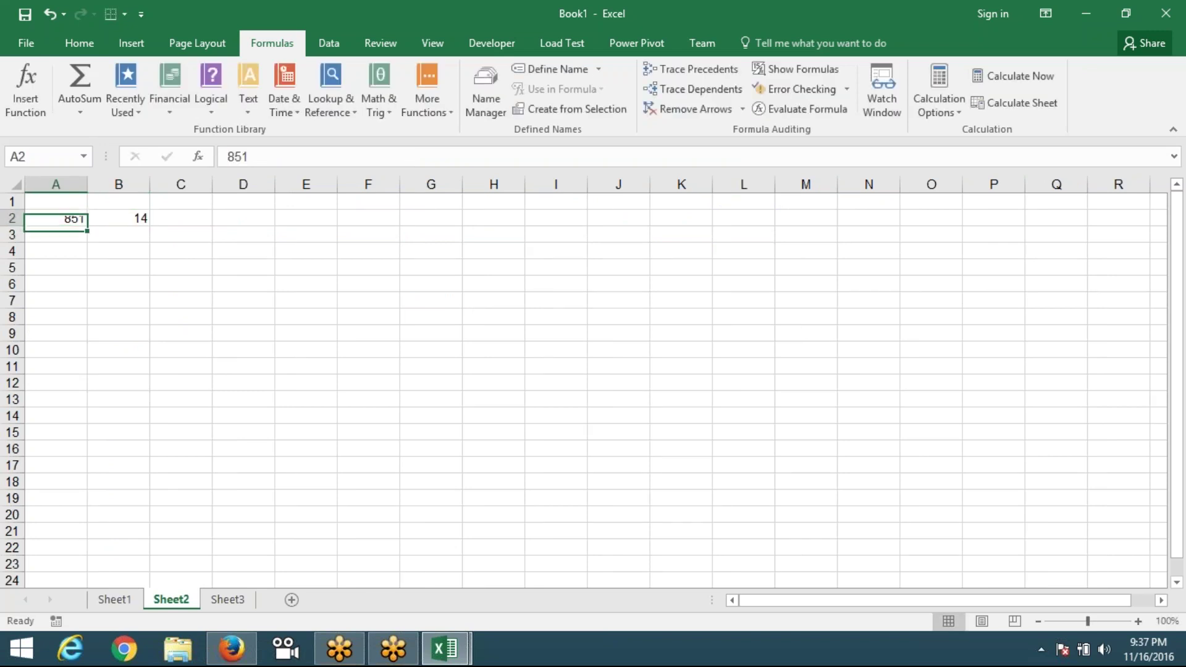
pyautogui.write('32')
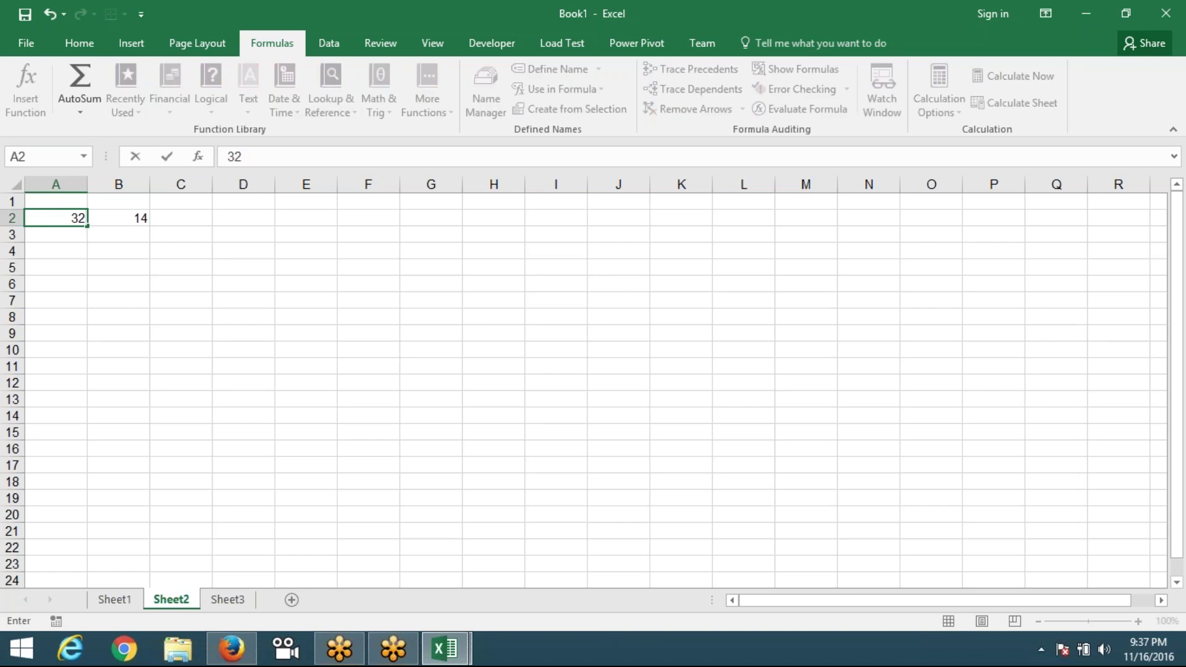
pyautogui.write('1')
pyautogui.press('Return')
pyautogui.click(55, 218)
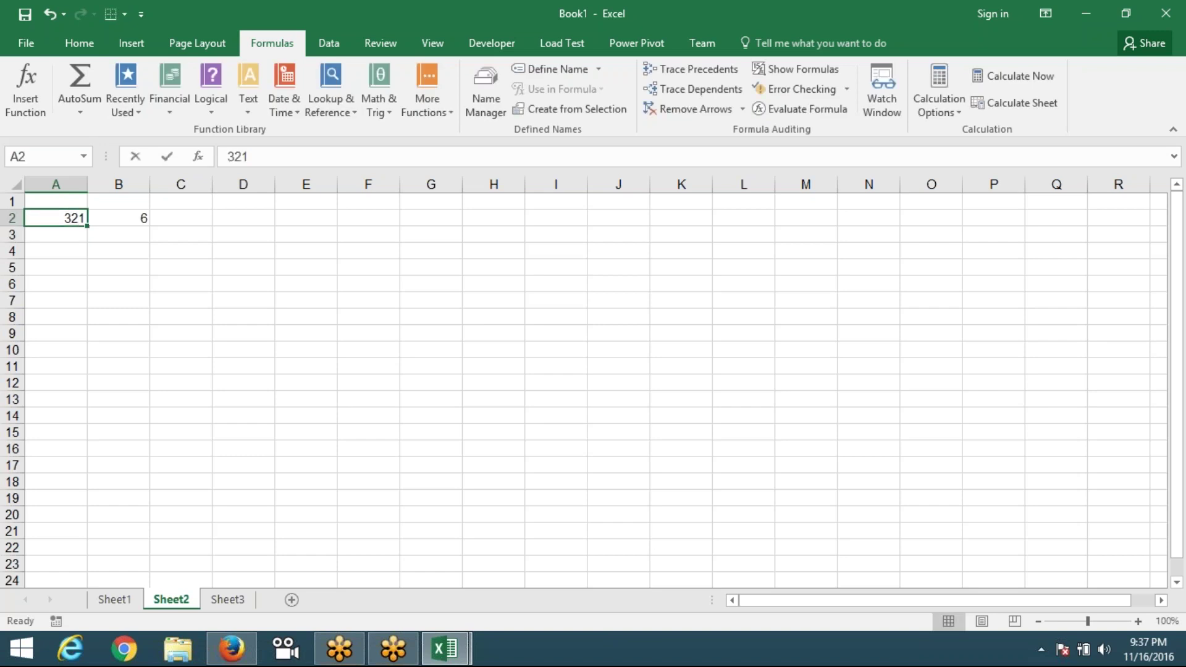
# - Enter 7412 in A2 and select B2 to view its result
pyautogui.write('7412')
pyautogui.press('Return')
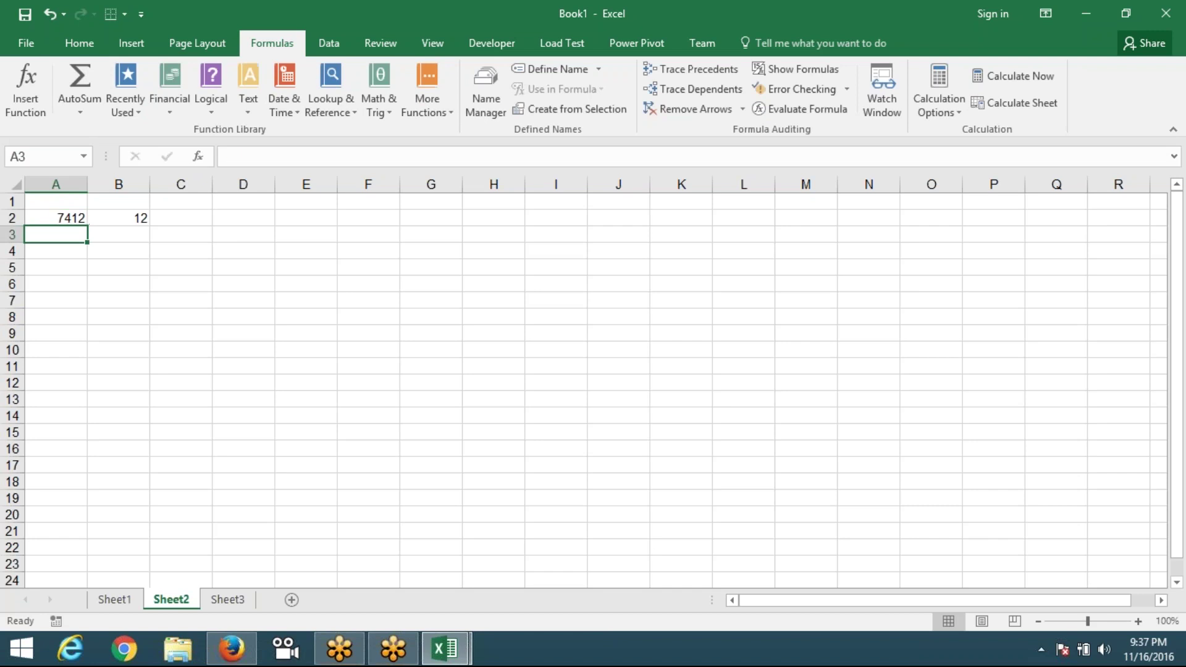
pyautogui.click(130, 213)
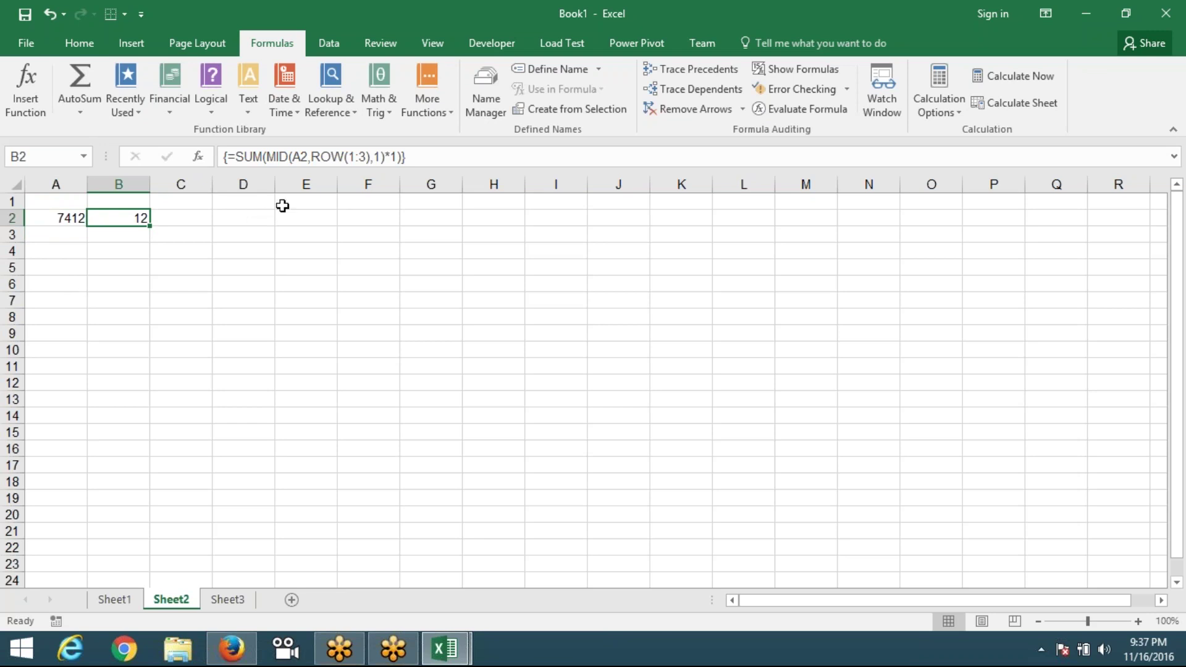
# - Change ROW(1:3) to ROW(1:4) in B2 and re-enter it as an array formula
pyautogui.click(360, 158)
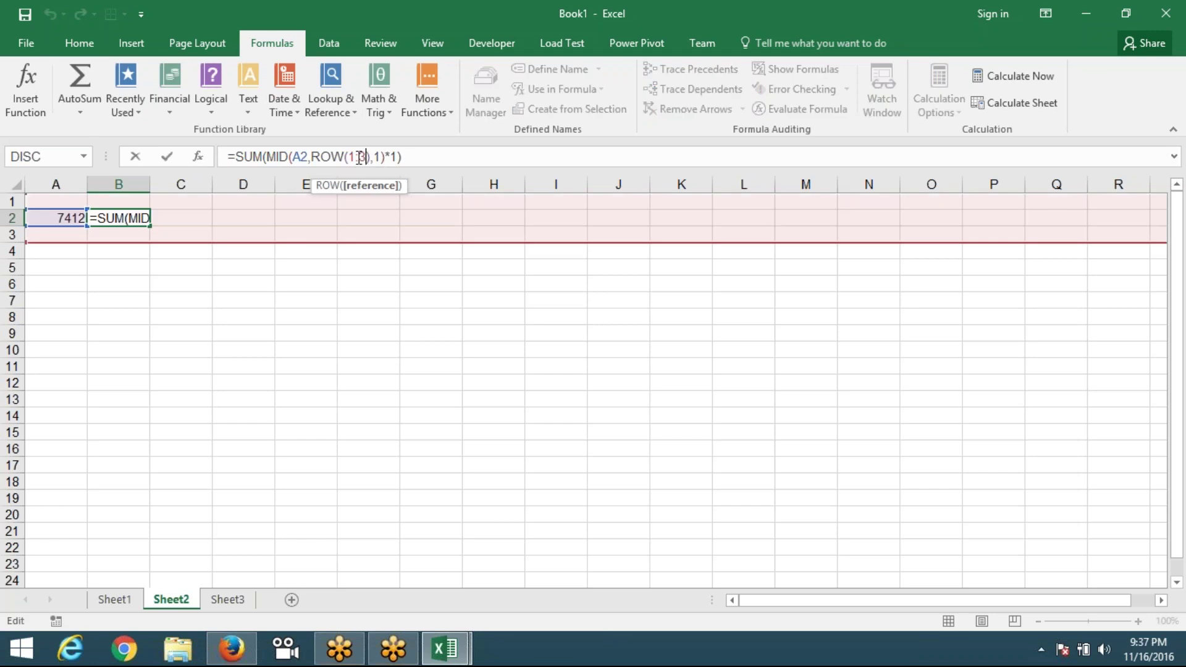
pyautogui.press('BackSpace')
pyautogui.write('4')
pyautogui.press('Return')
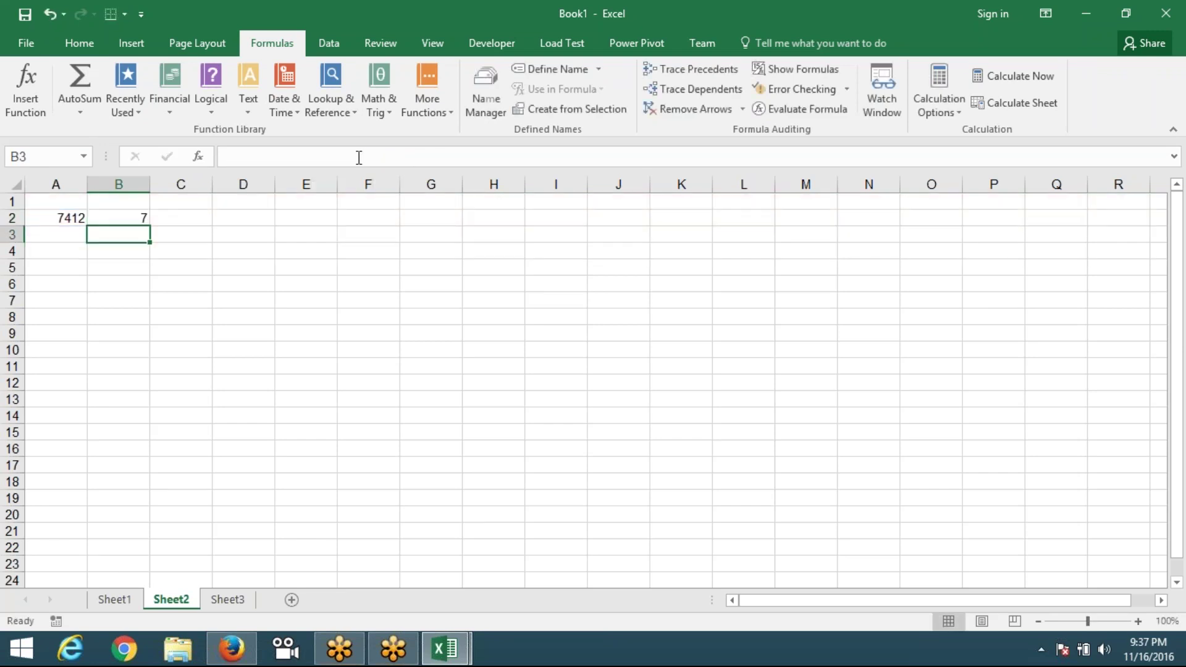
pyautogui.press('Up')
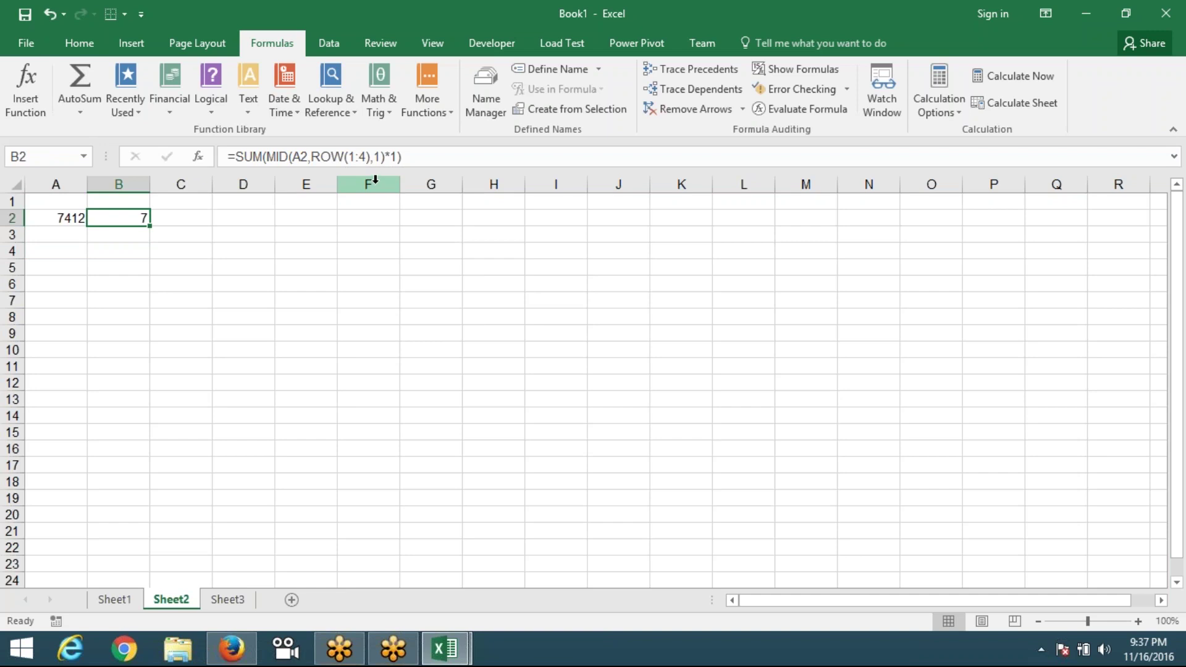
pyautogui.click(365, 157)
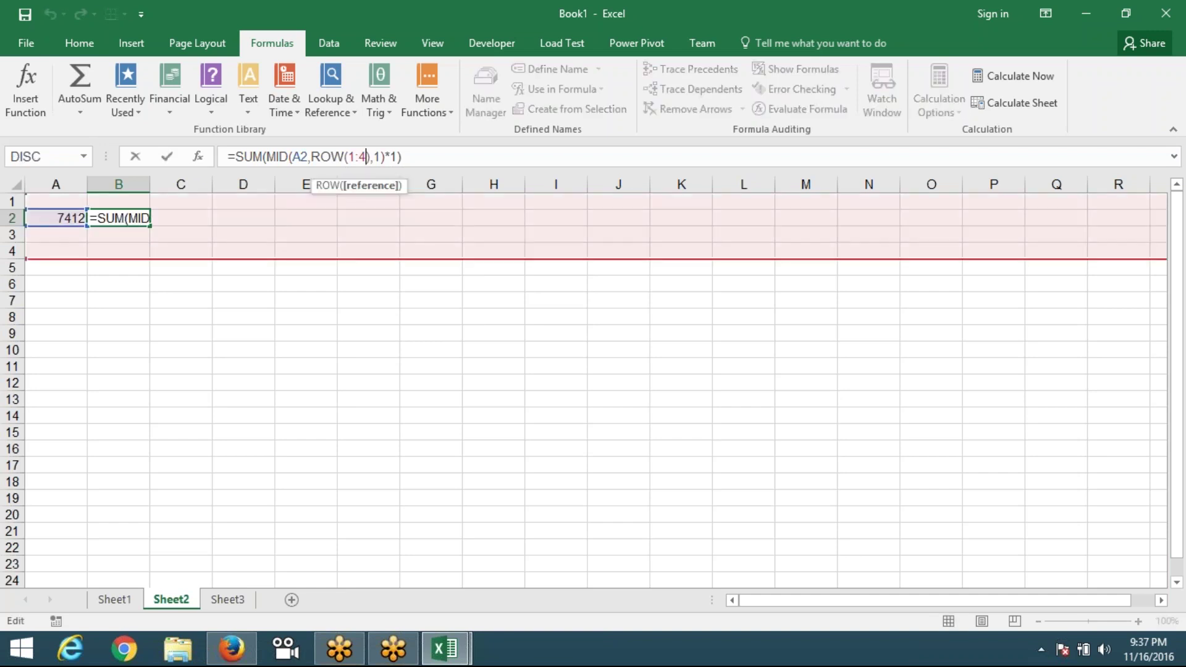
pyautogui.hotkey('ctrl', 'shift', 'Return')
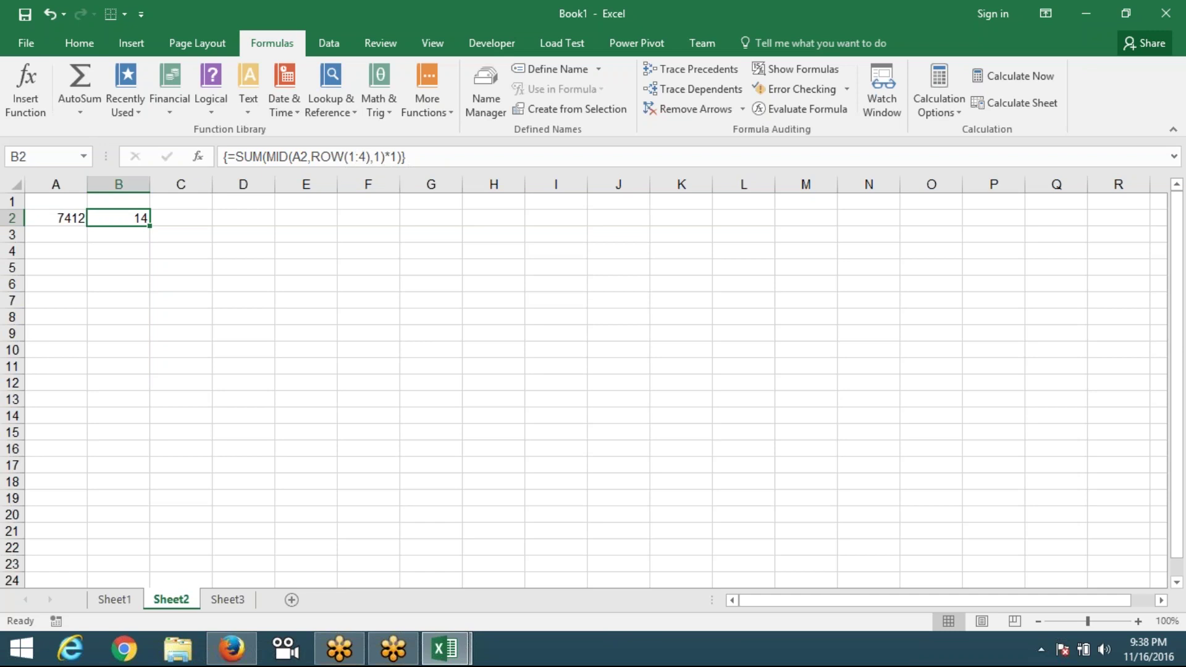
# - Rewrite B2's row range from 1:4 to "1:"&LEN(A2) and try to enter it
pyautogui.click(350, 157)
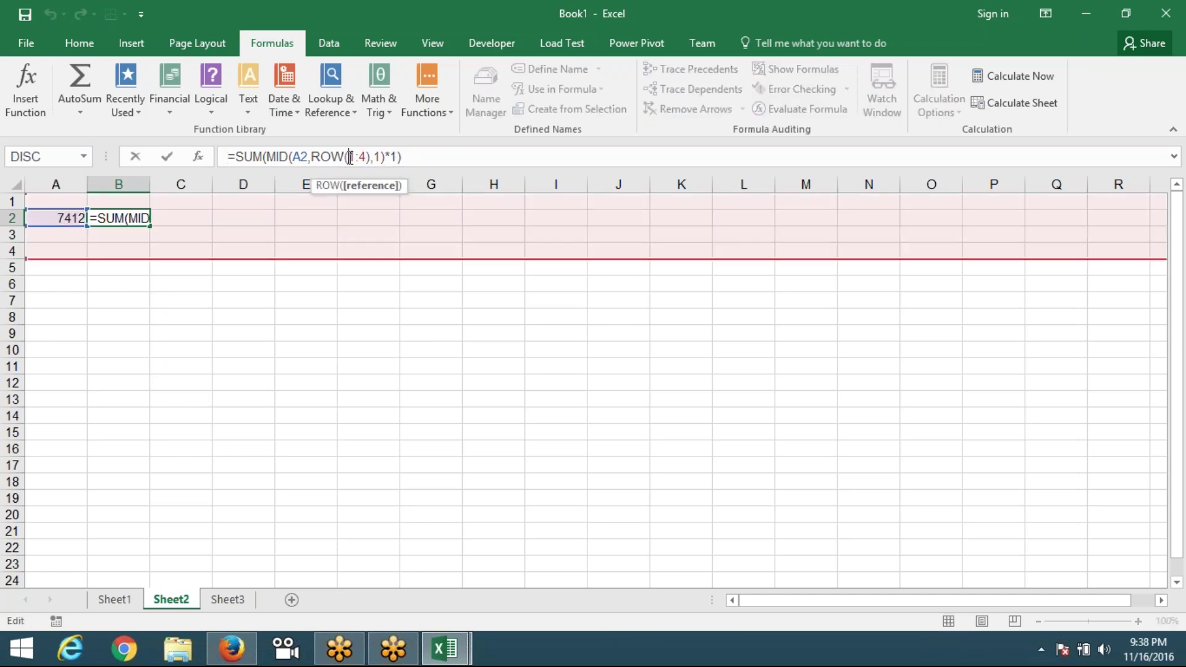
pyautogui.write('"')
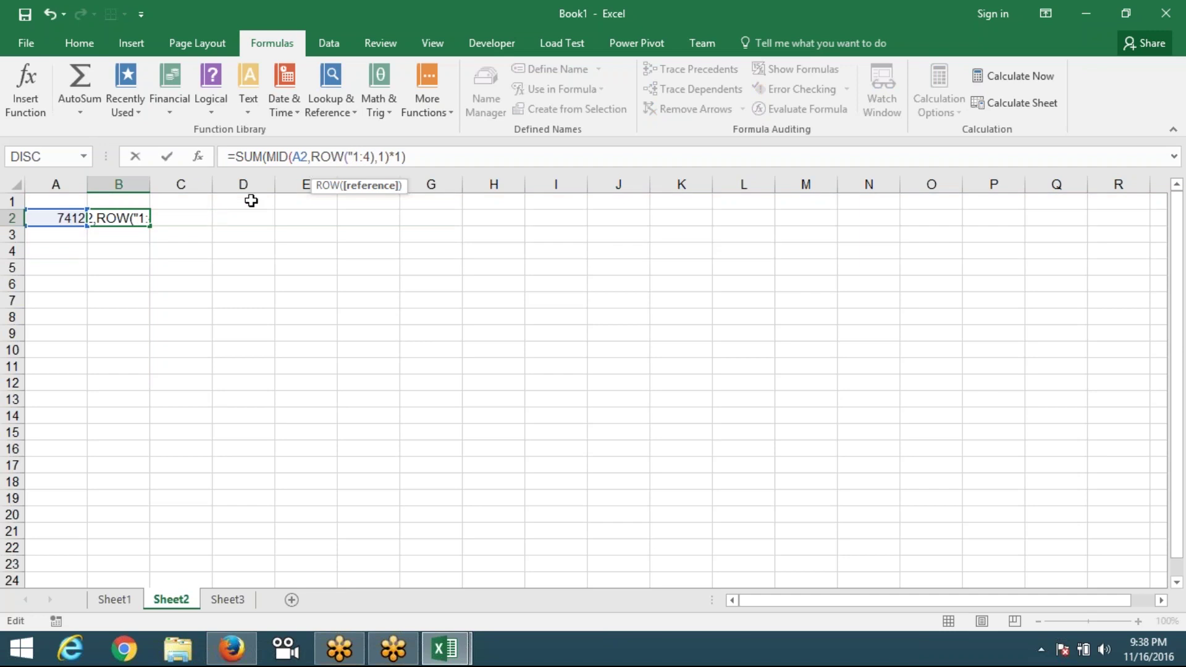
pyautogui.click(365, 158)
pyautogui.write('"&')
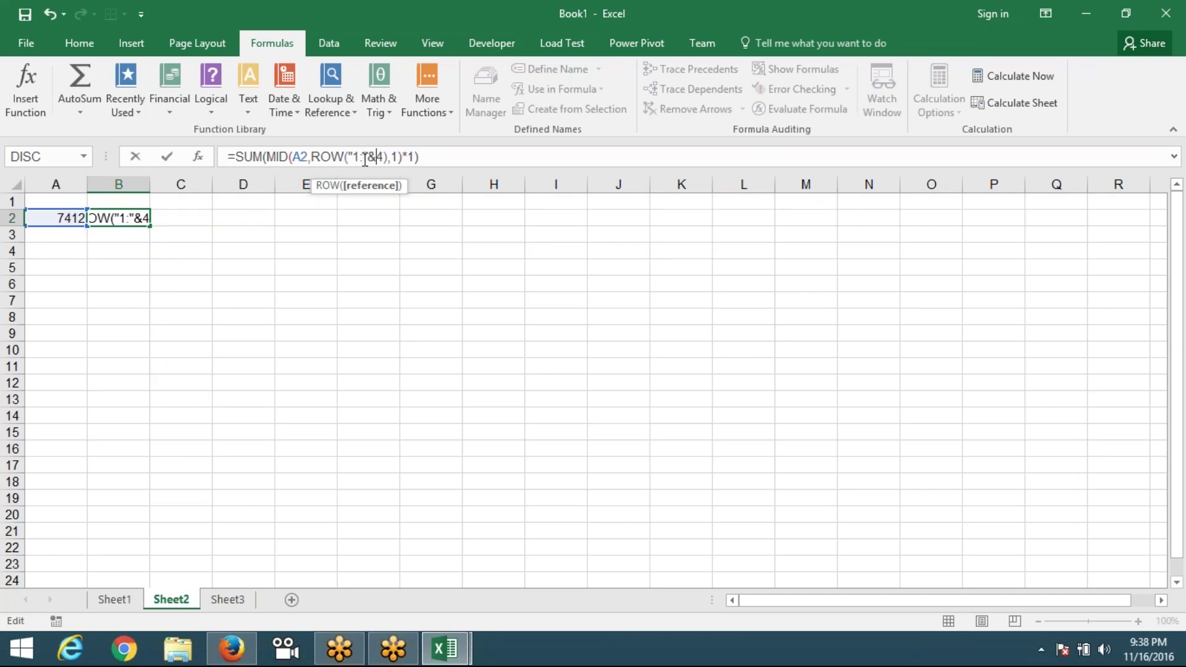
pyautogui.write('&')
pyautogui.press('BackSpace')
pyautogui.press('Delete')
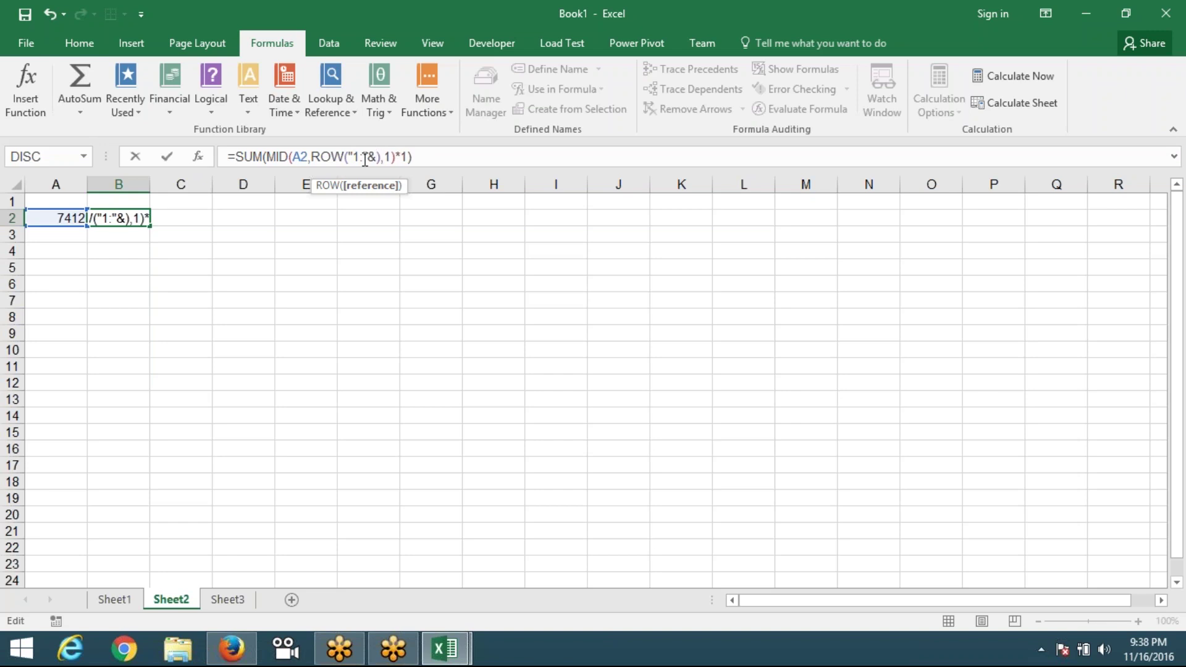
pyautogui.write('len(')
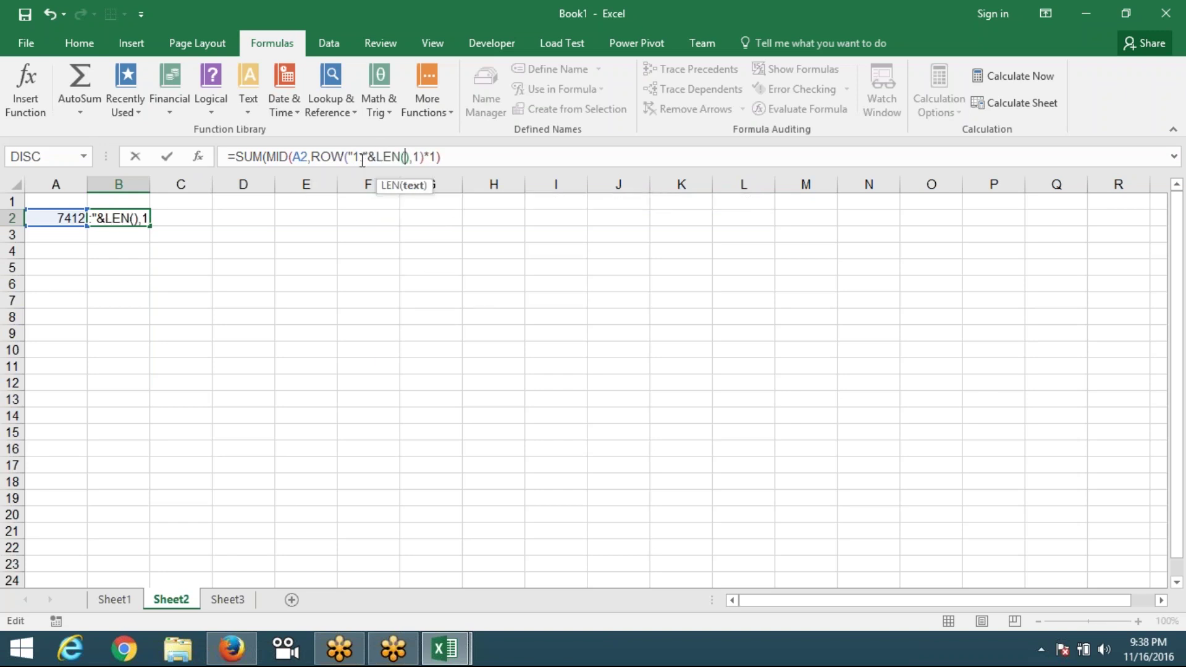
pyautogui.click(61, 218)
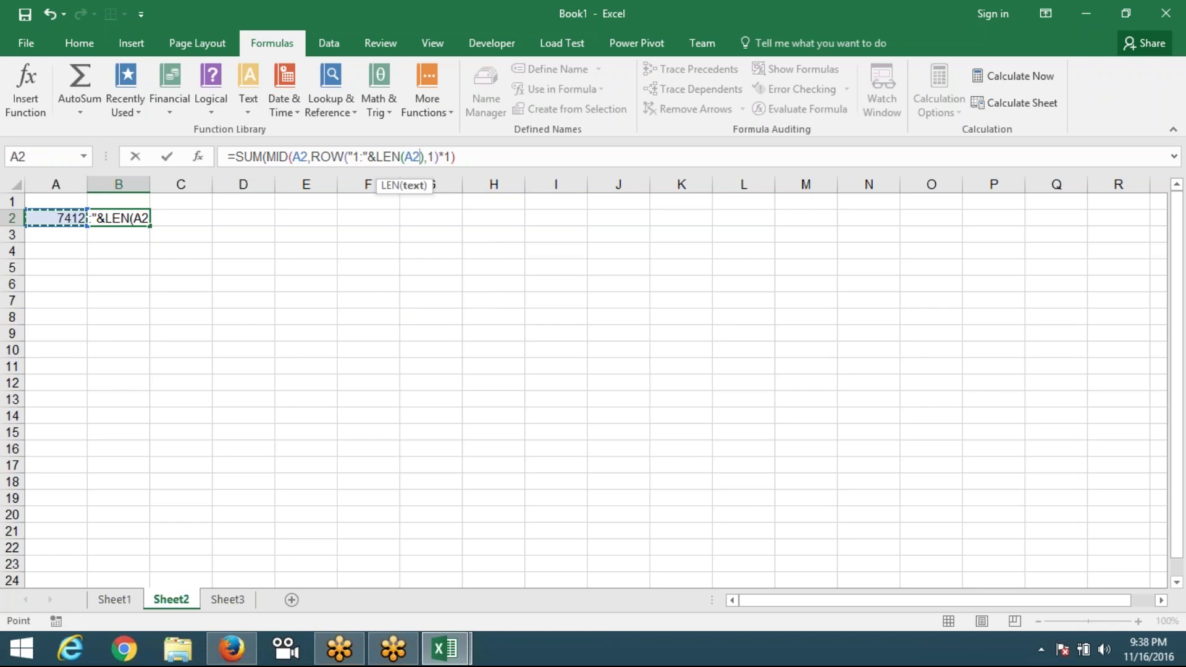
pyautogui.write(')')
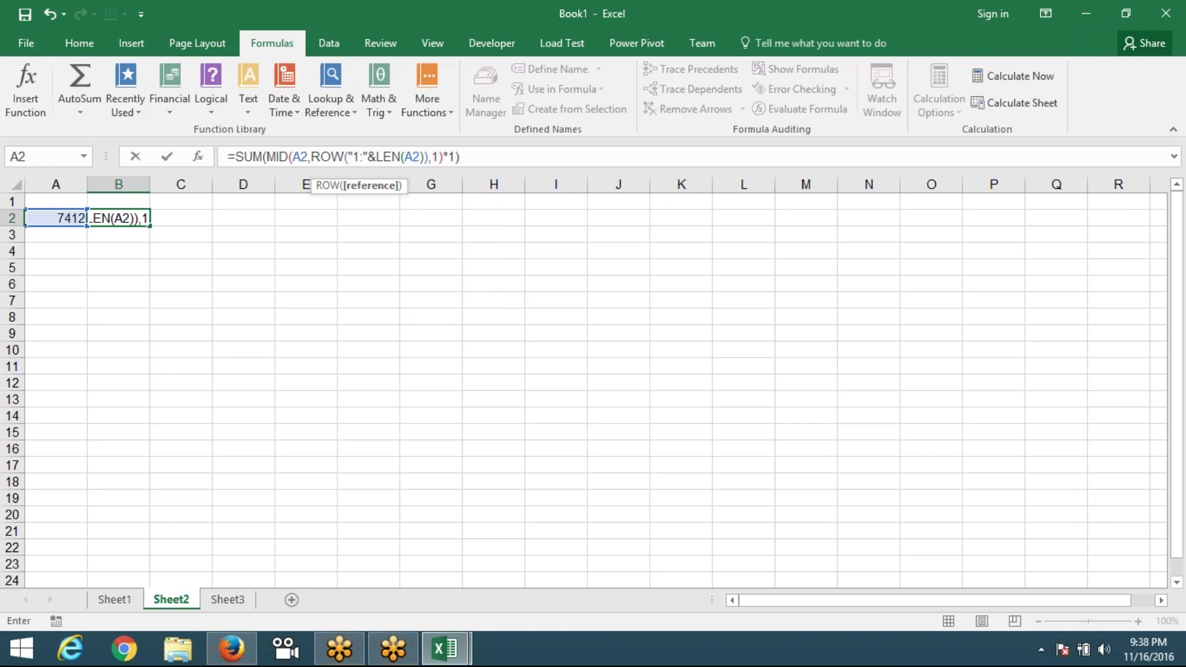
pyautogui.press('Return')
pyautogui.press('Return')
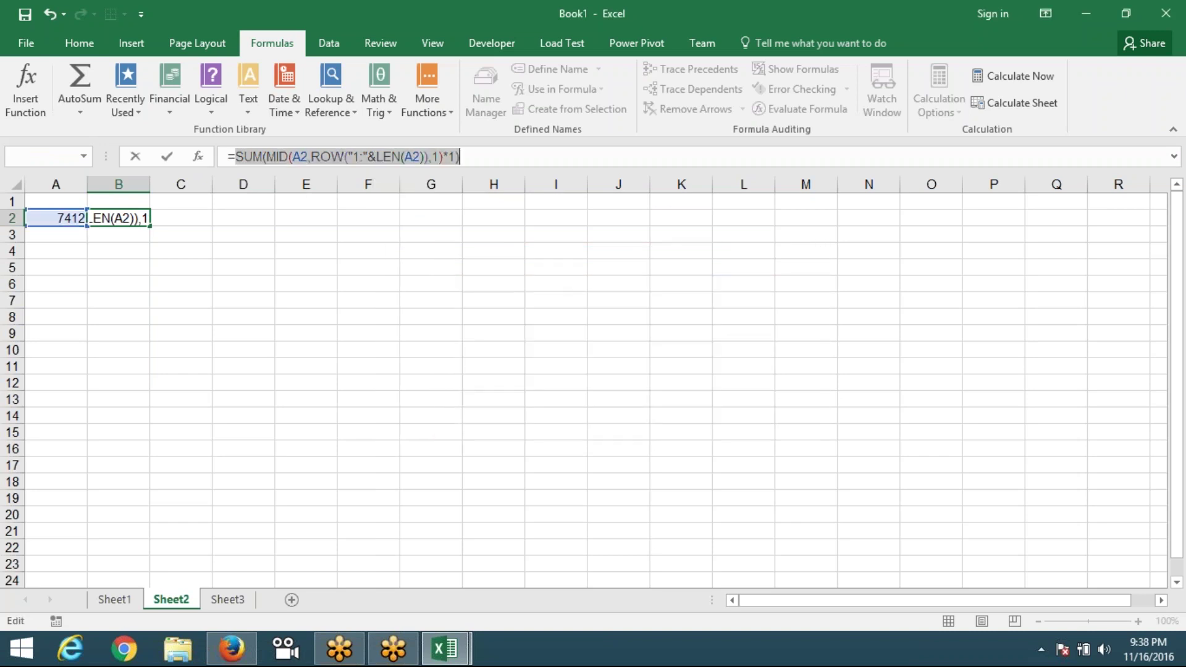
# - Highlight the LEN function and the text-built row range to review the formula
pyautogui.doubleClick(375, 158)
pyautogui.click(370, 157)
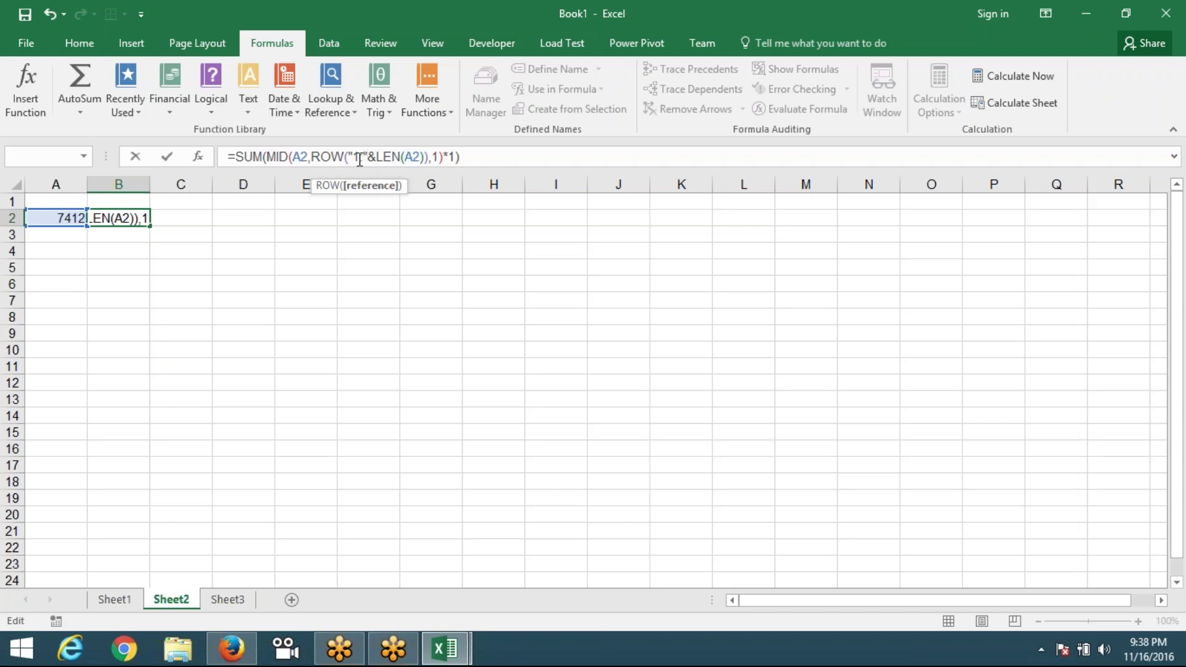
pyautogui.moveTo(348, 158); pyautogui.dragTo(414, 155)
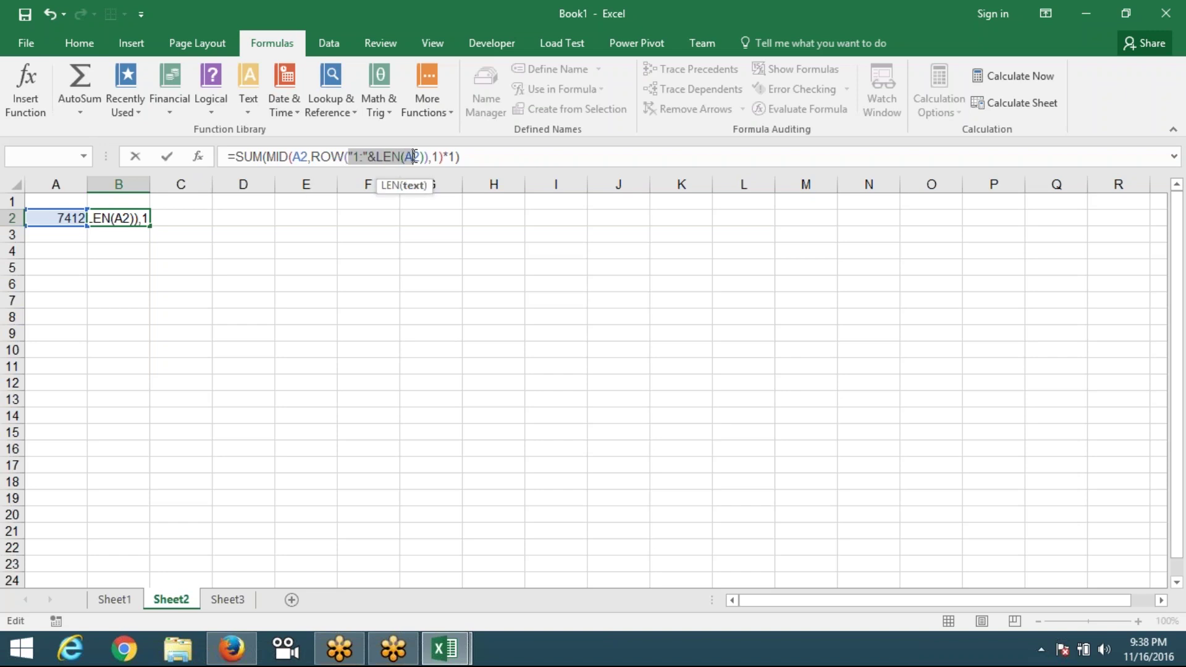
pyautogui.click(414, 156)
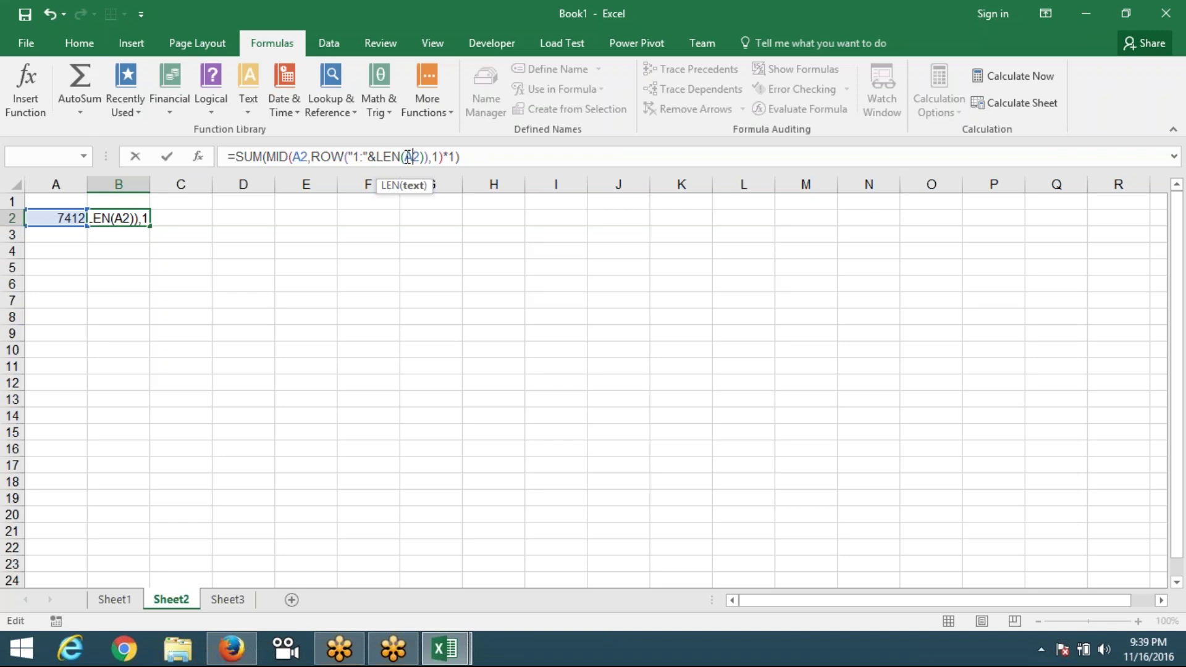
pyautogui.click(349, 156)
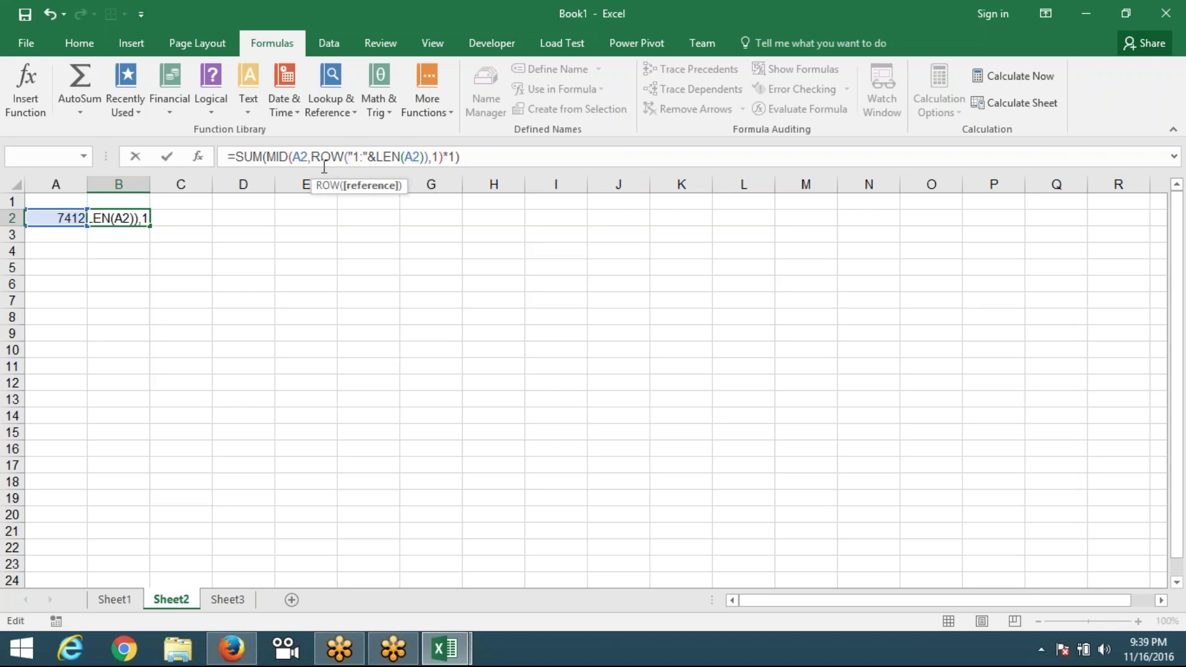
pyautogui.write('ind')
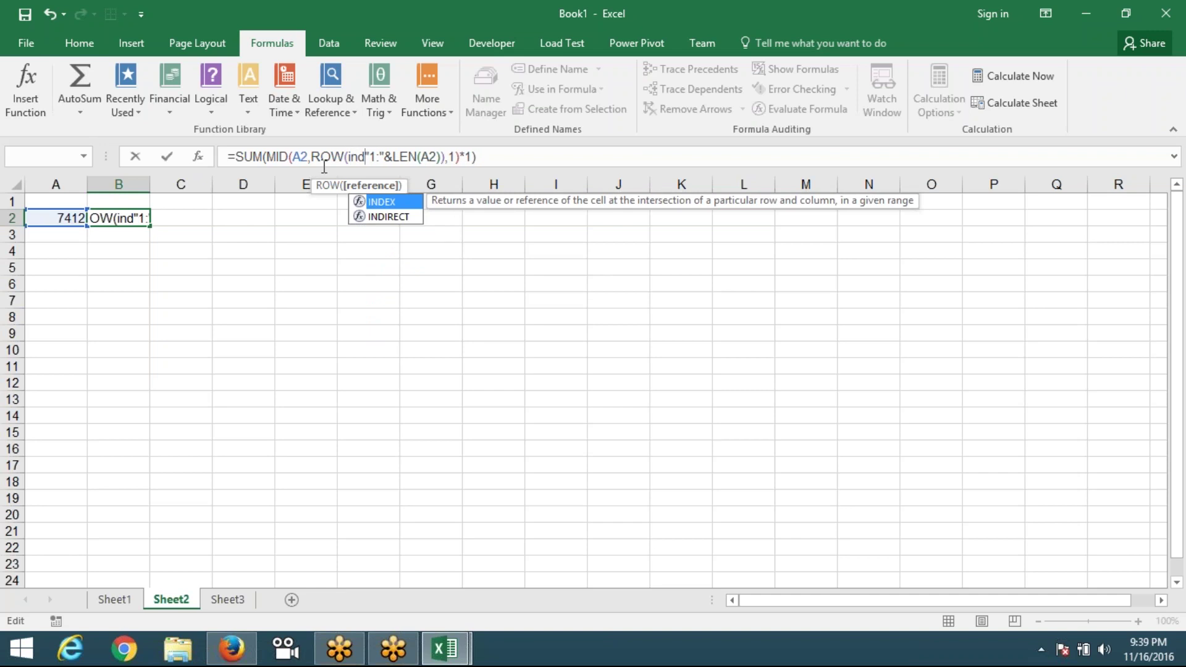
pyautogui.press('Down')
pyautogui.press('Tab')
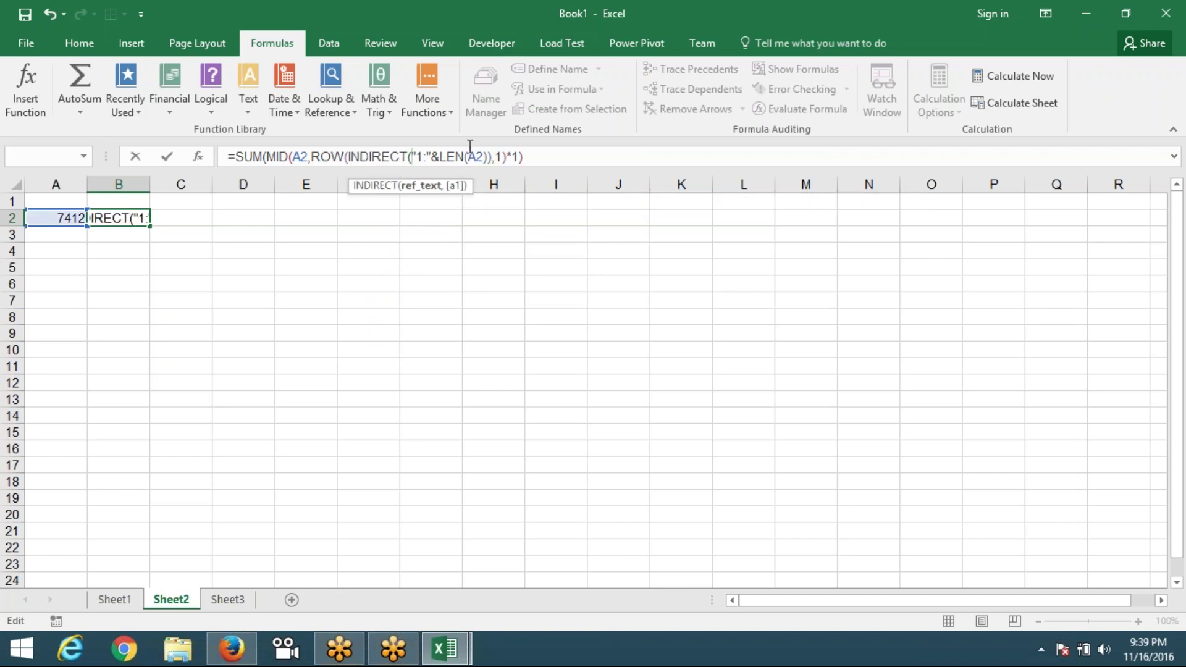
pyautogui.click(490, 157)
pyautogui.write('))')
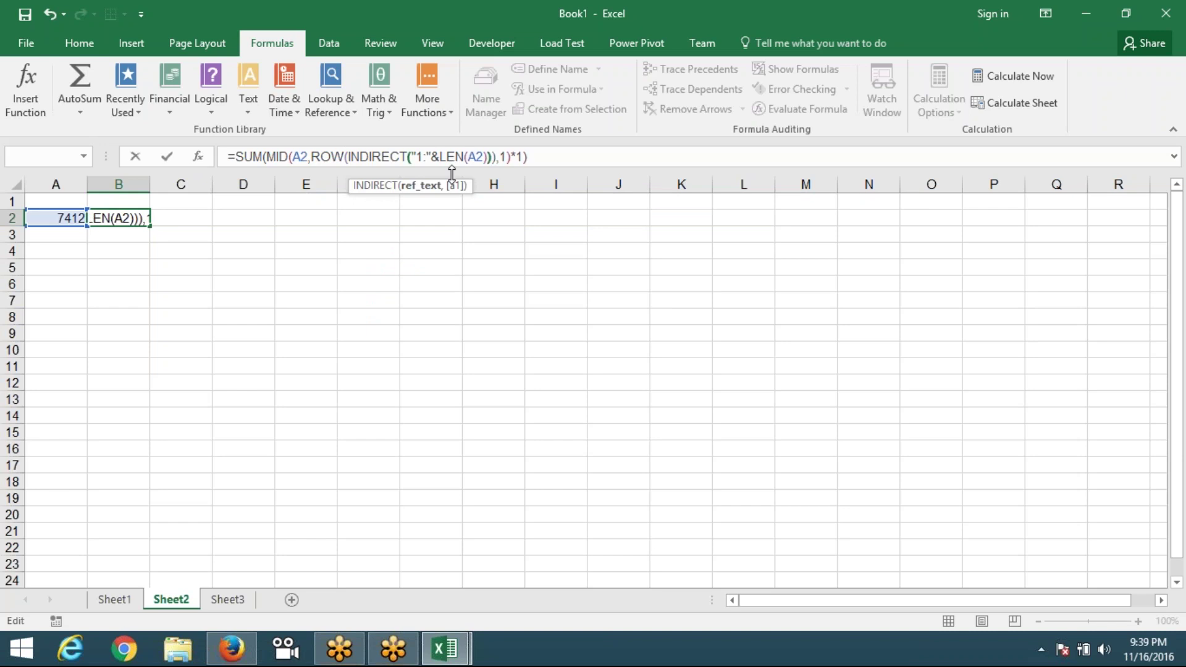
pyautogui.hotkey('ctrl', 'Return')
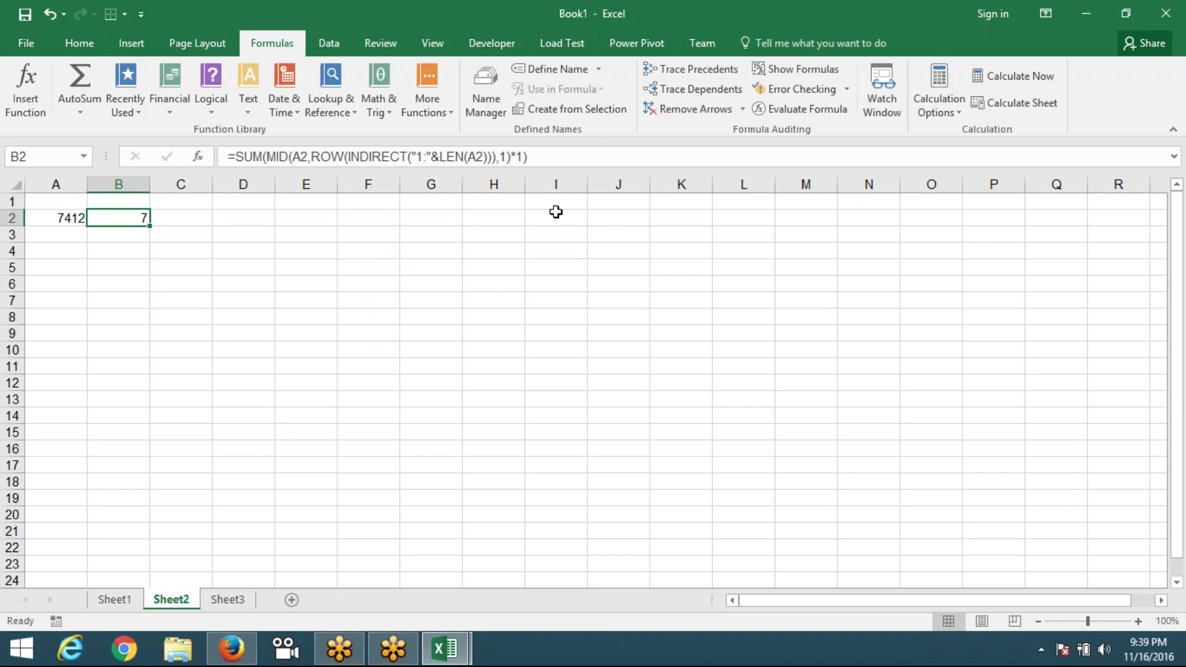
pyautogui.click(766, 110)
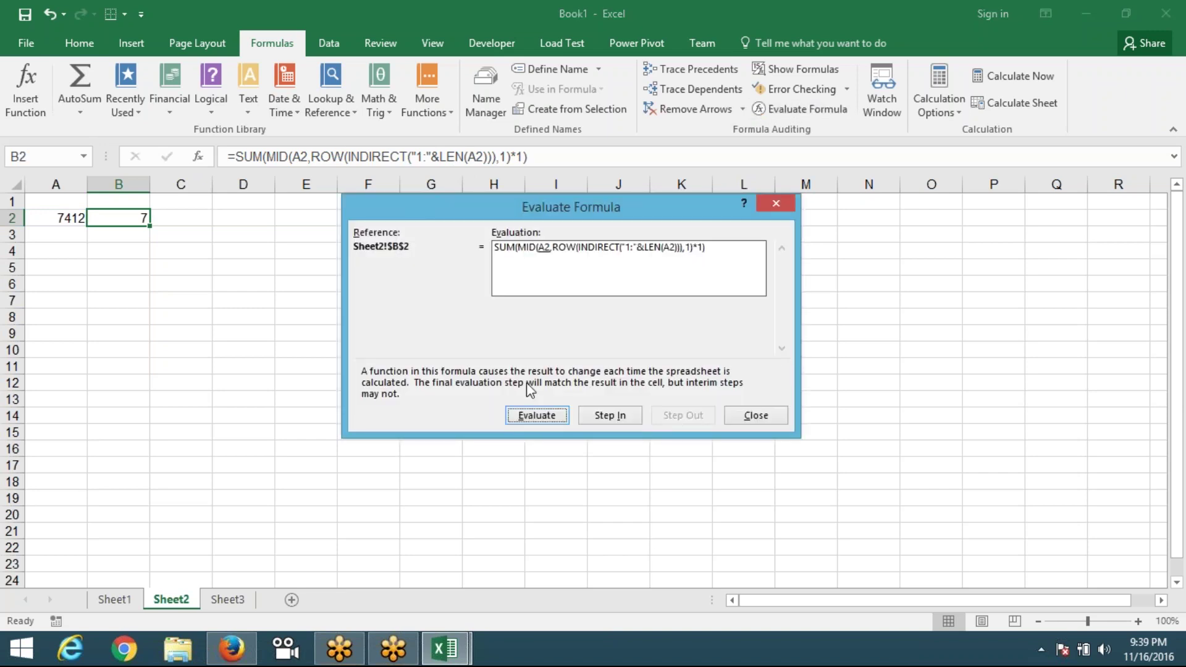
pyautogui.click(535, 416)
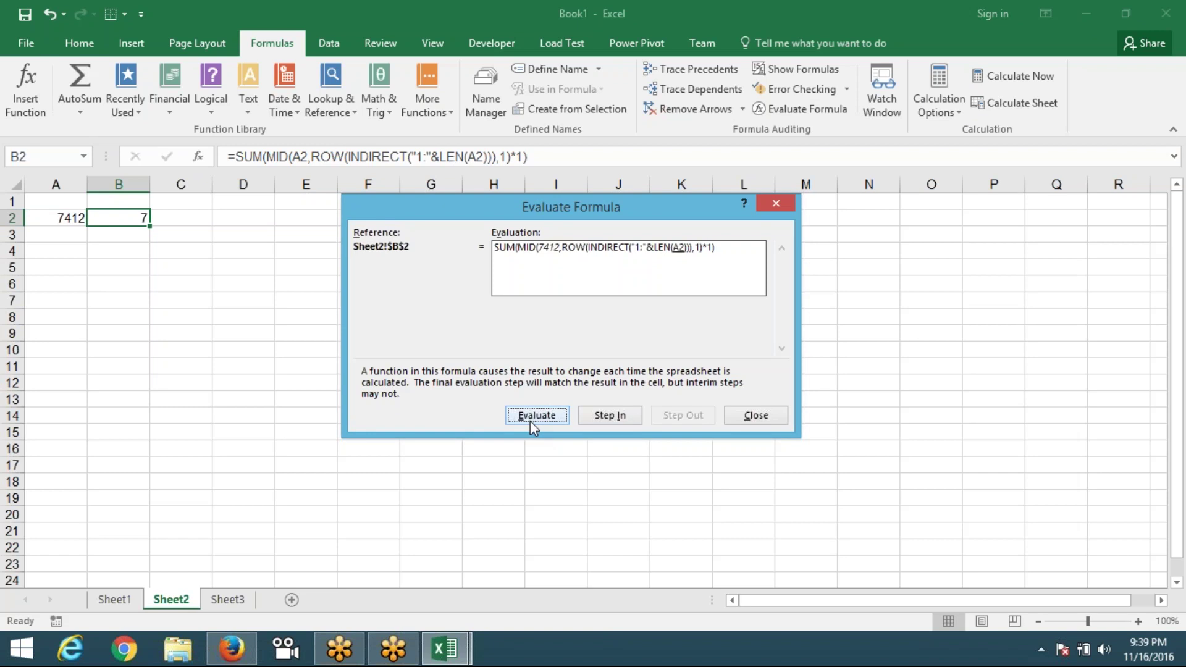
pyautogui.click(530, 420)
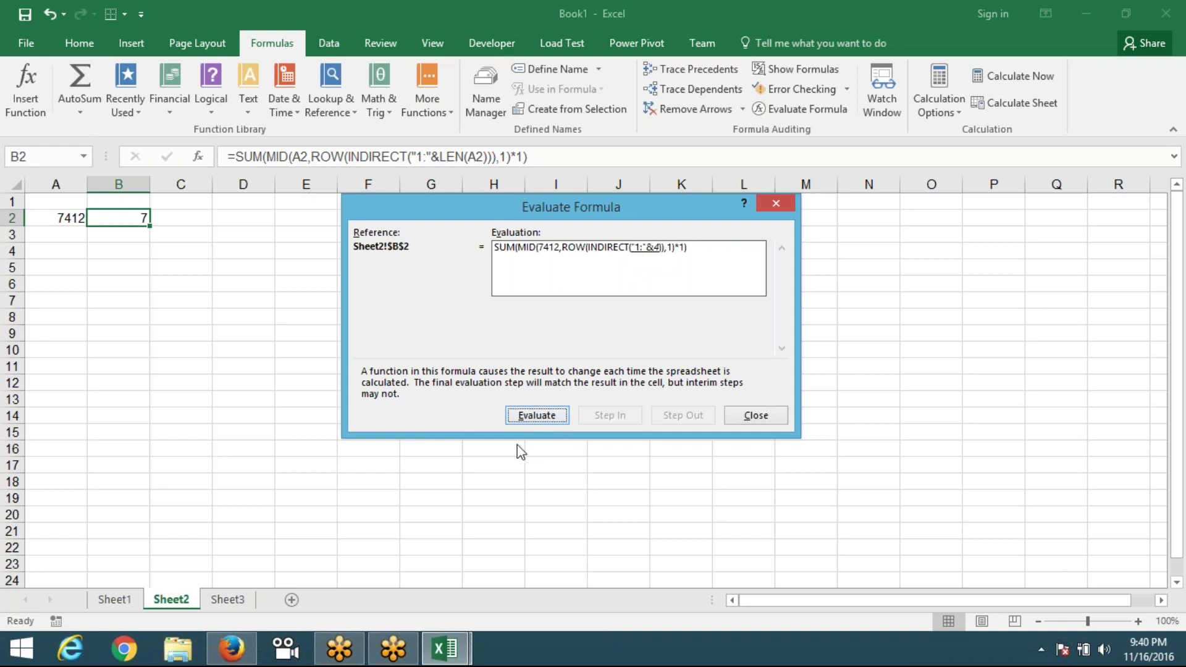
pyautogui.click(530, 422)
pyautogui.click(542, 417)
pyautogui.click(546, 423)
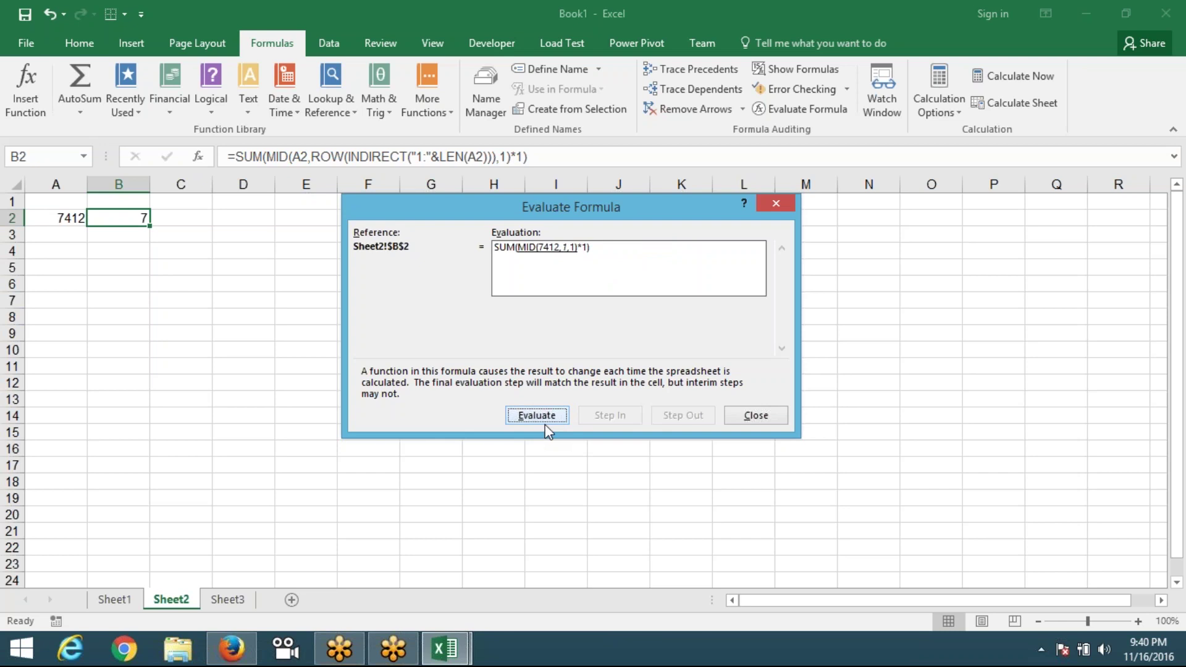
pyautogui.click(550, 418)
pyautogui.click(550, 418)
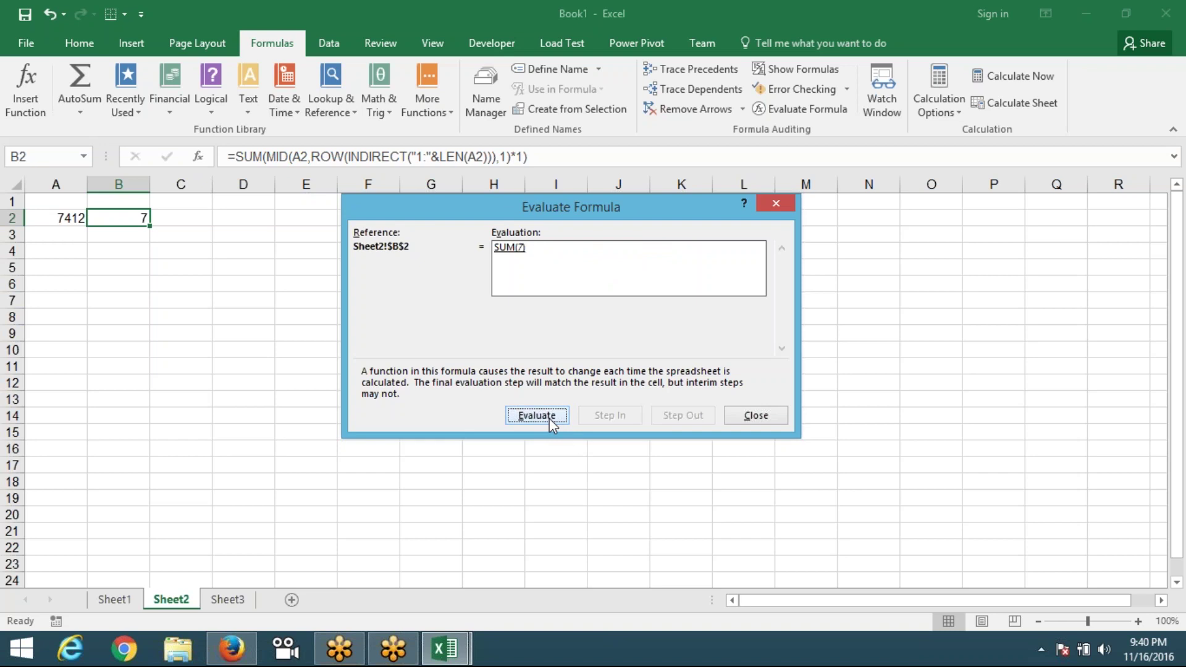
pyautogui.click(773, 414)
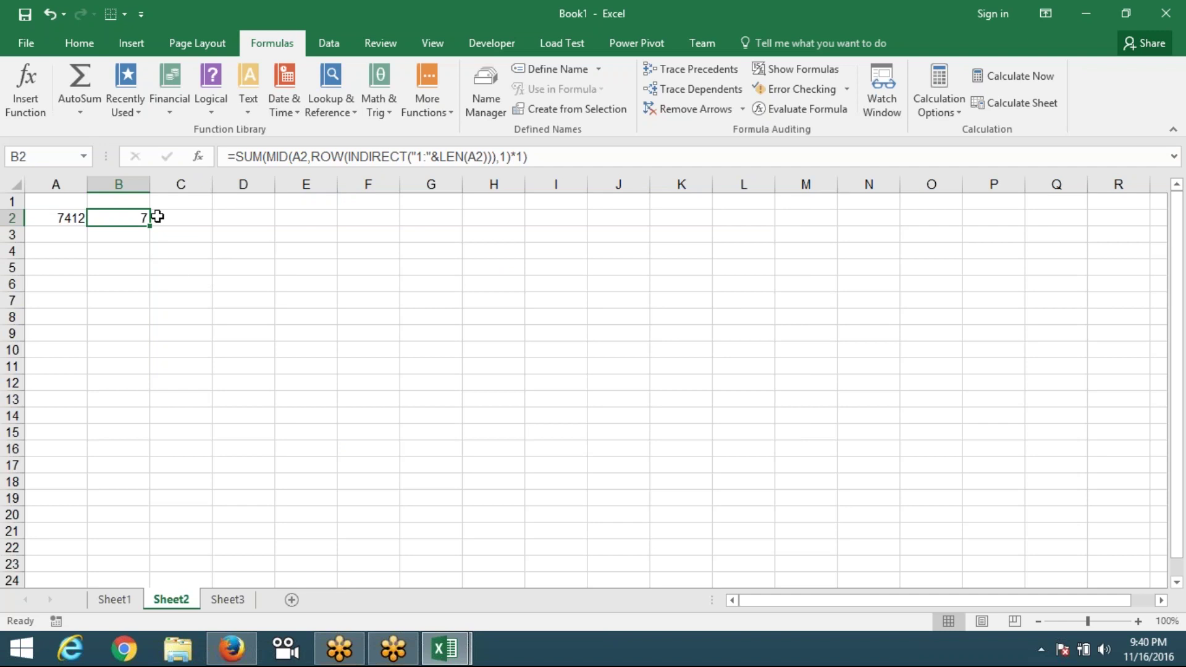
# - Re-enter B2 as an array formula and step its evaluation for 7412 to the sum 14
pyautogui.doubleClick(133, 219)
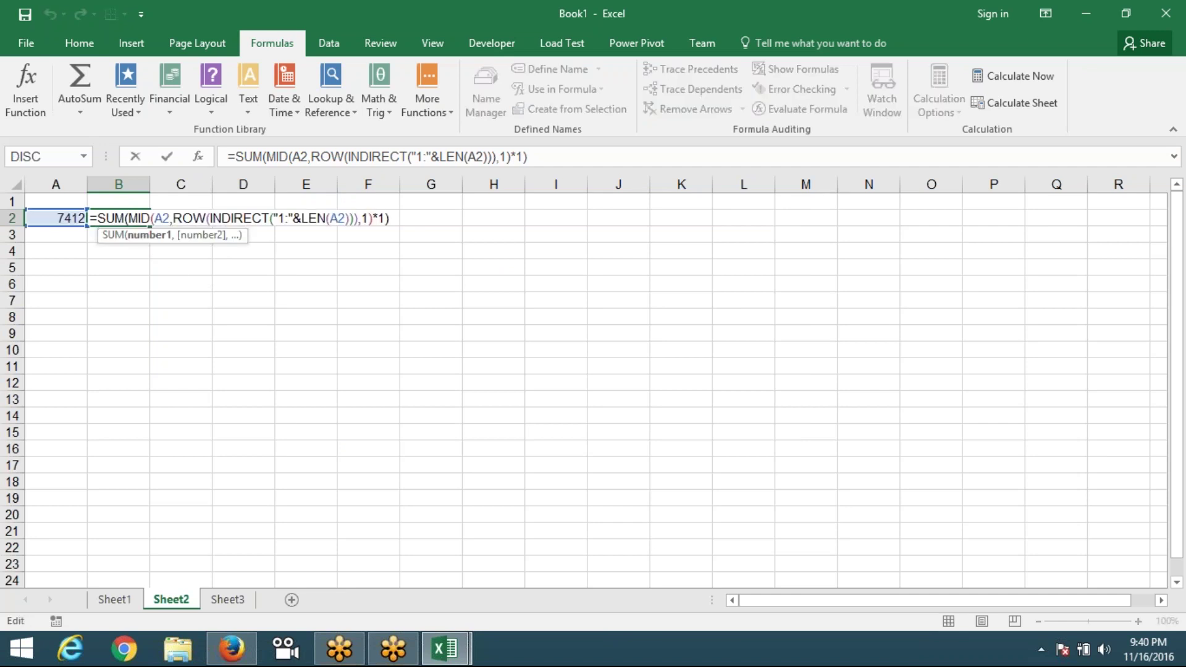
pyautogui.hotkey('ctrl', 'shift', 'Return')
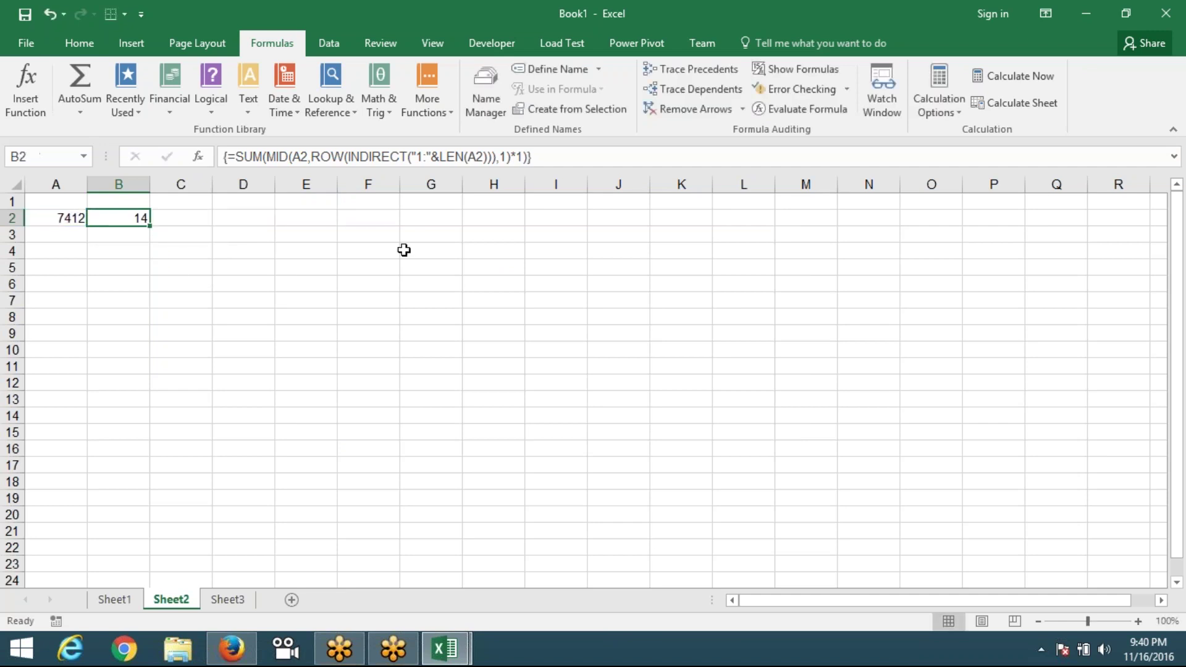
pyautogui.click(803, 109)
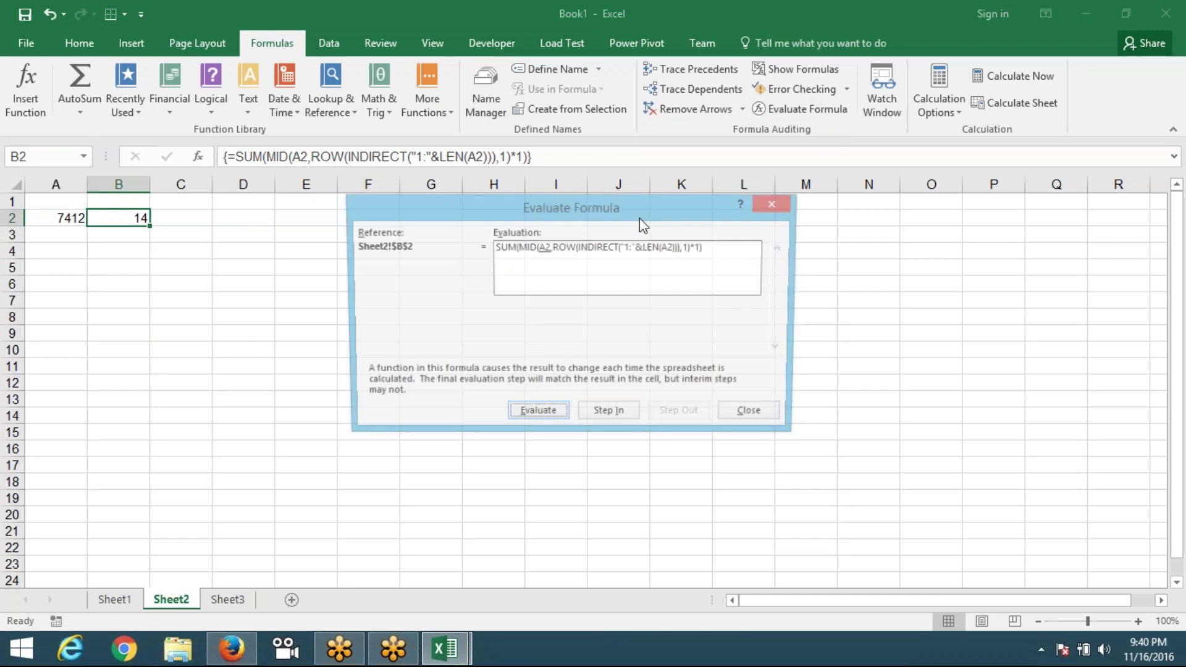
pyautogui.click(546, 414)
pyautogui.click(545, 413)
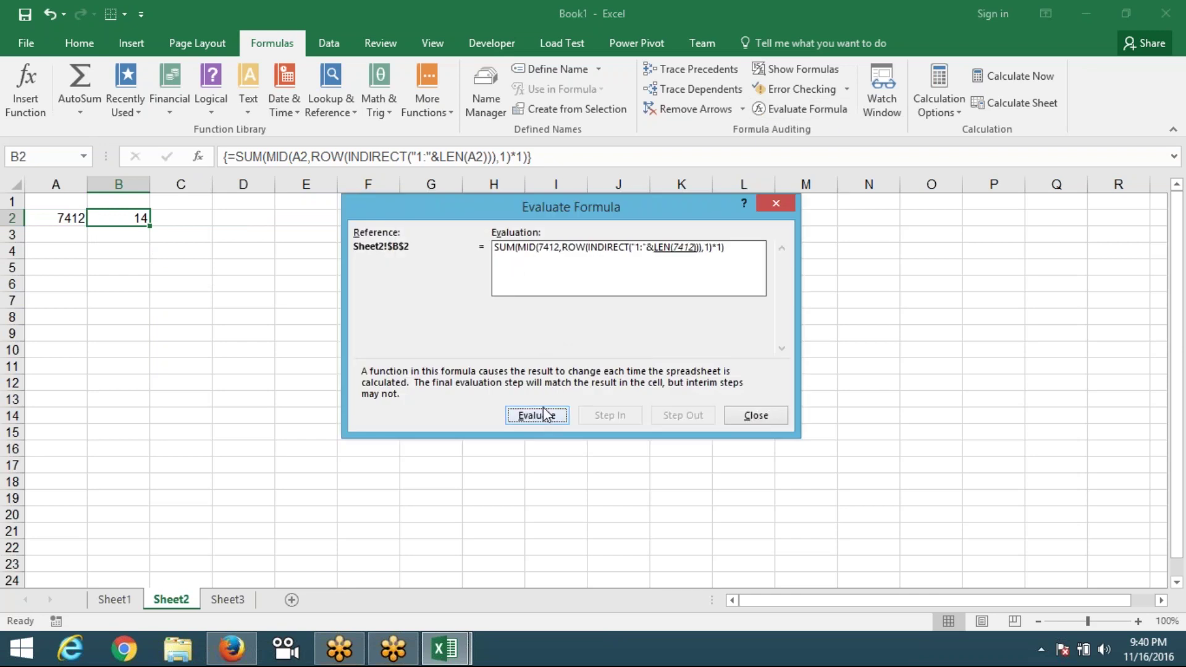
pyautogui.click(546, 414)
pyautogui.click(547, 414)
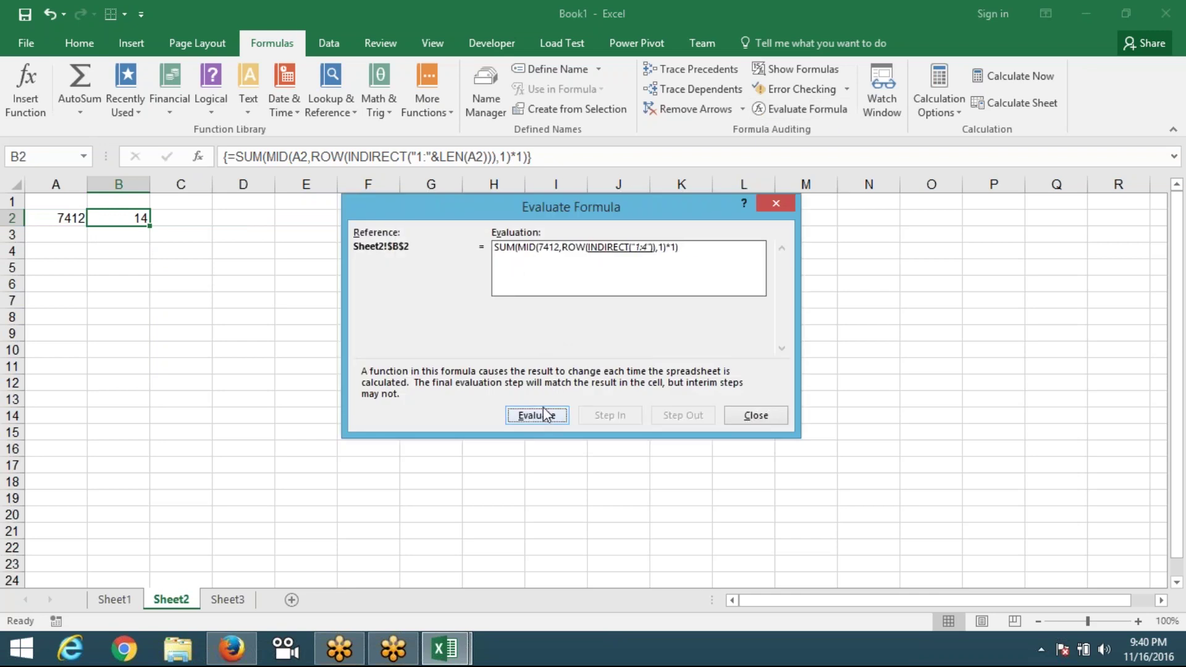
pyautogui.click(547, 414)
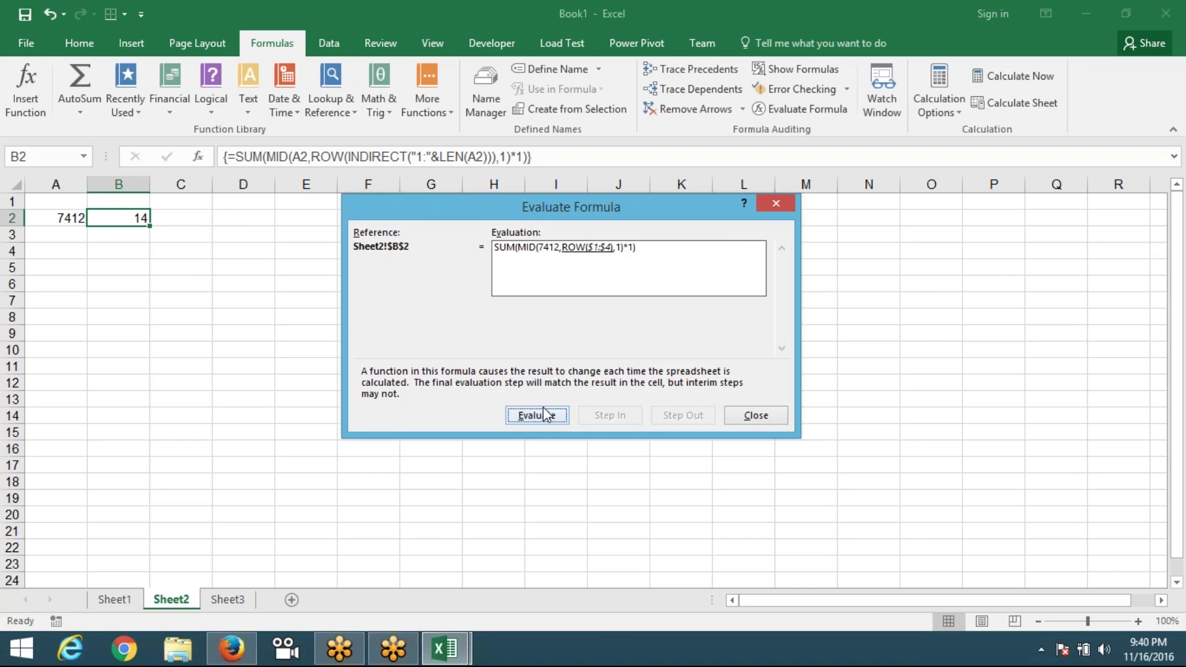
pyautogui.click(547, 414)
pyautogui.click(546, 414)
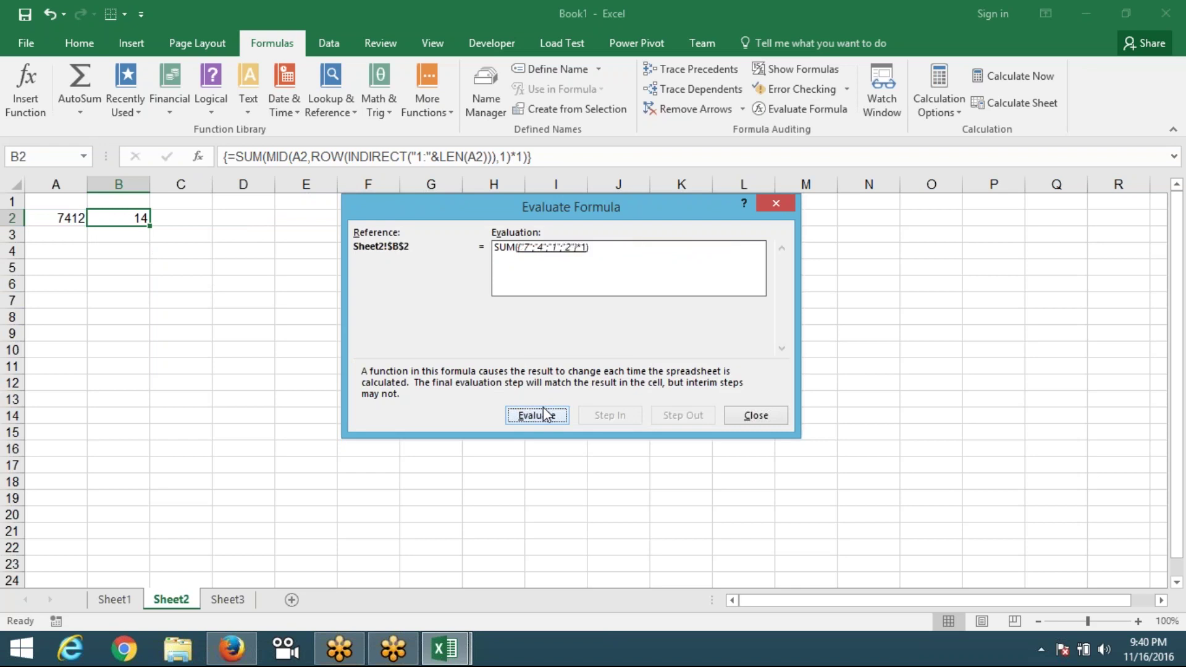
pyautogui.click(547, 414)
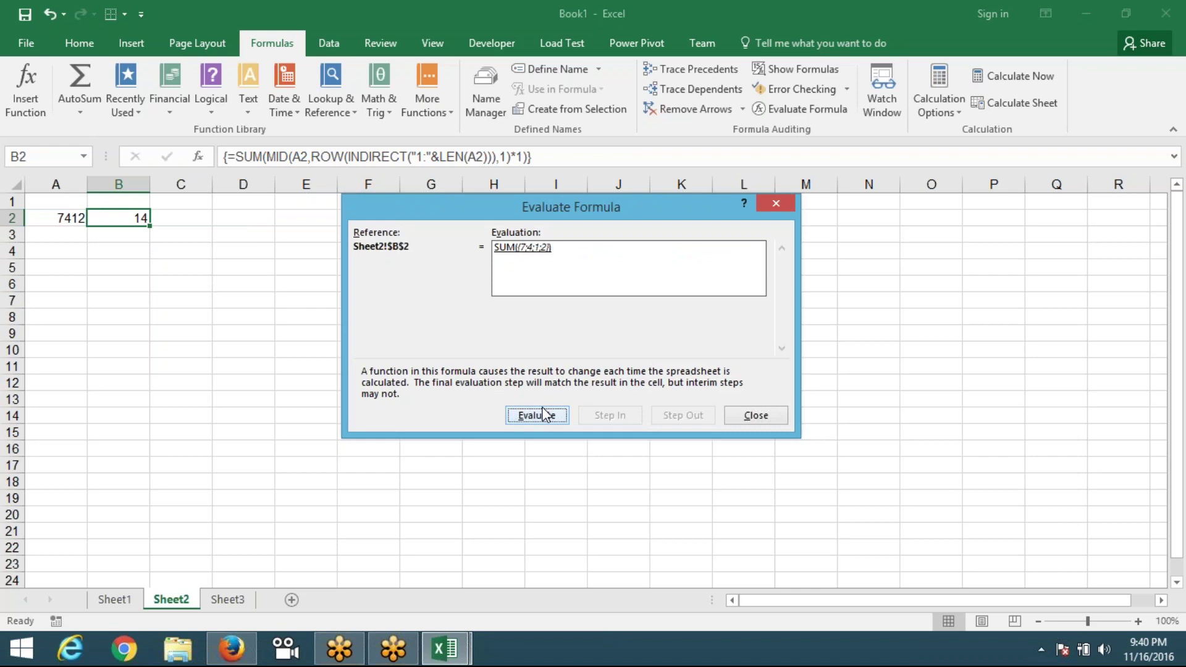
pyautogui.click(544, 414)
pyautogui.press('Escape')
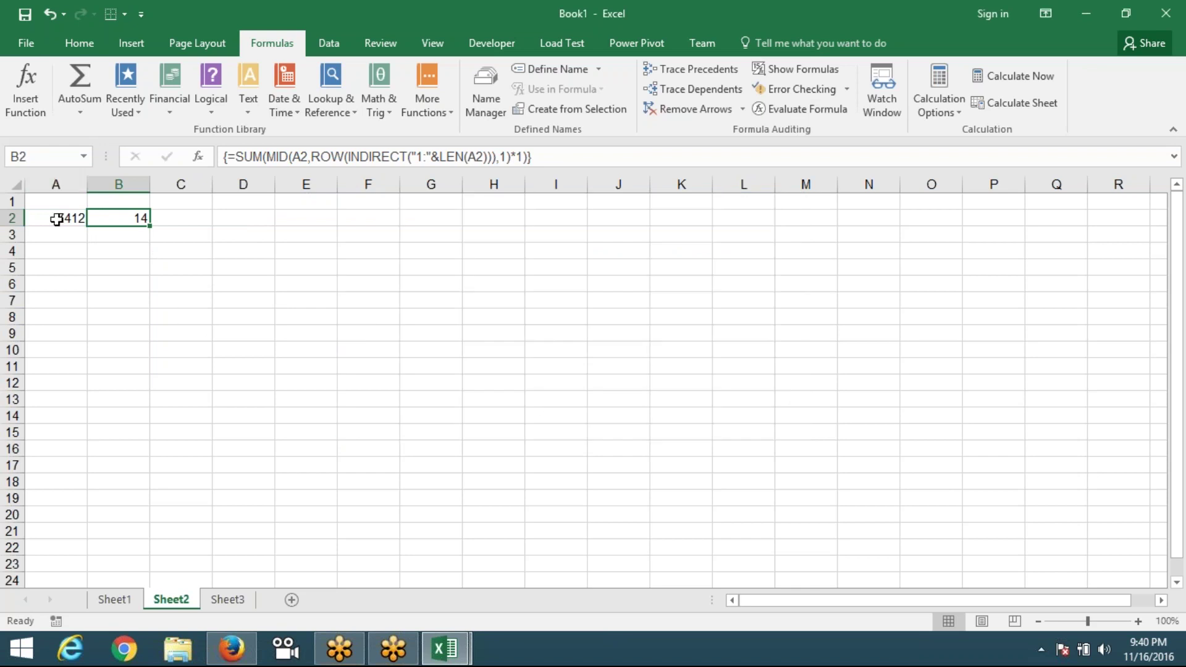
# - Enter 852369 in A2
pyautogui.click(57, 220)
pyautogui.write('852')
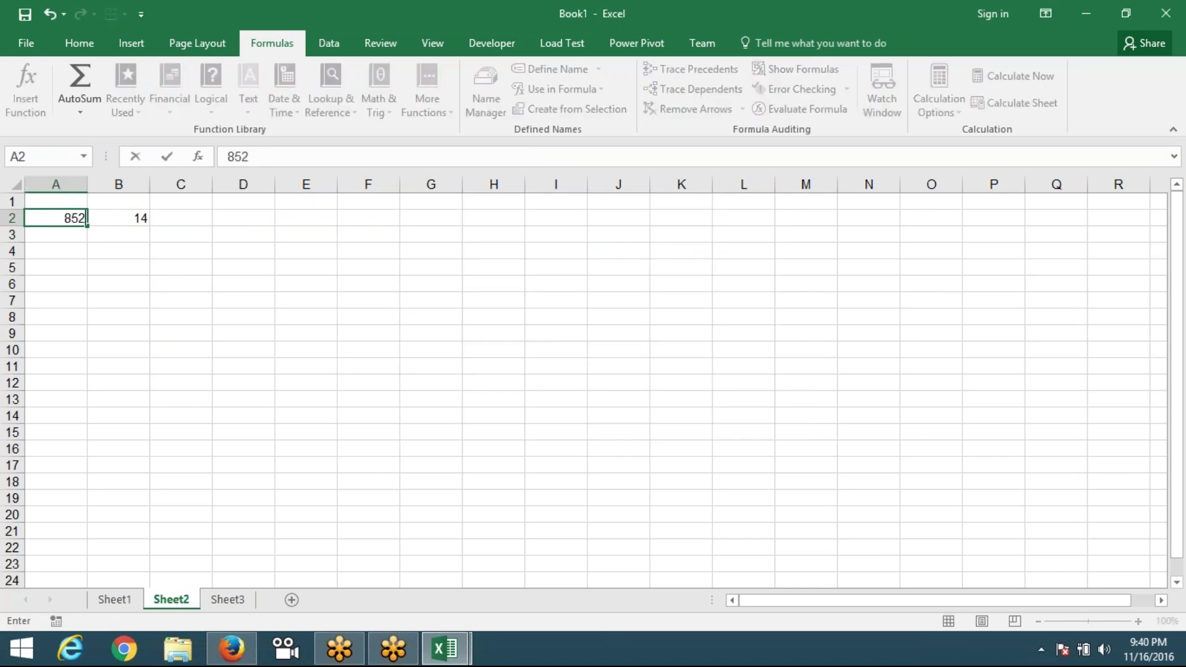
pyautogui.write('369')
pyautogui.press('Return')
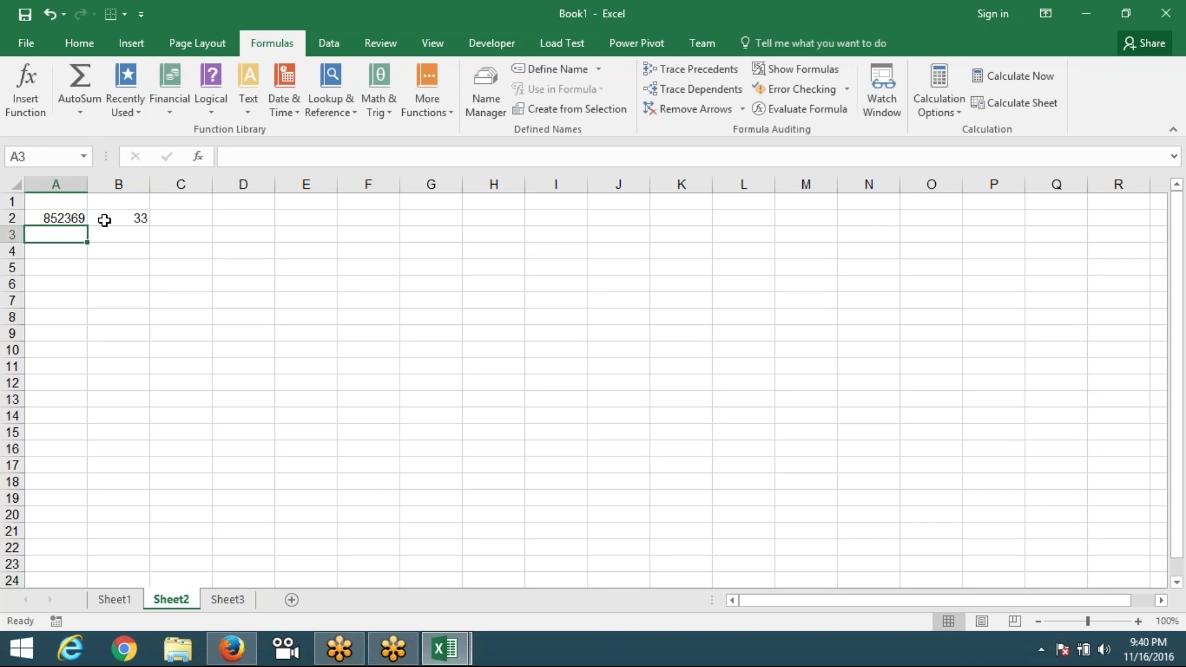
# - Evaluate B2 again through length 6 and rows {1;2;3;4;5;6} to the sum 33
pyautogui.click(103, 219)
pyautogui.click(769, 111)
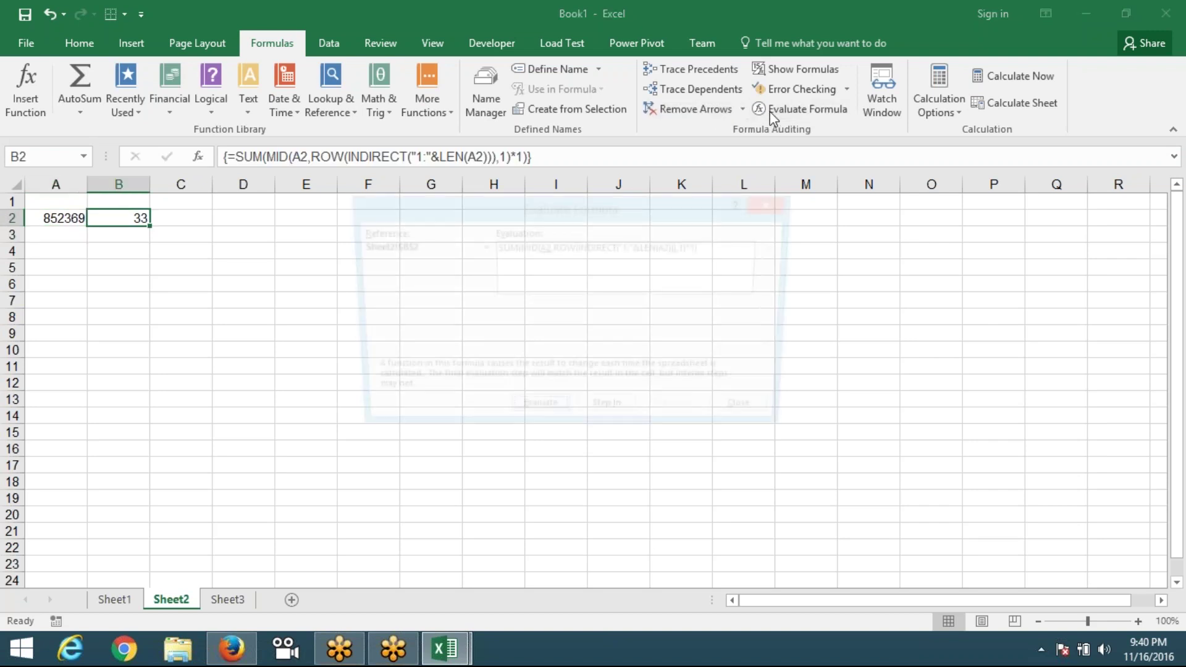
pyautogui.click(536, 415)
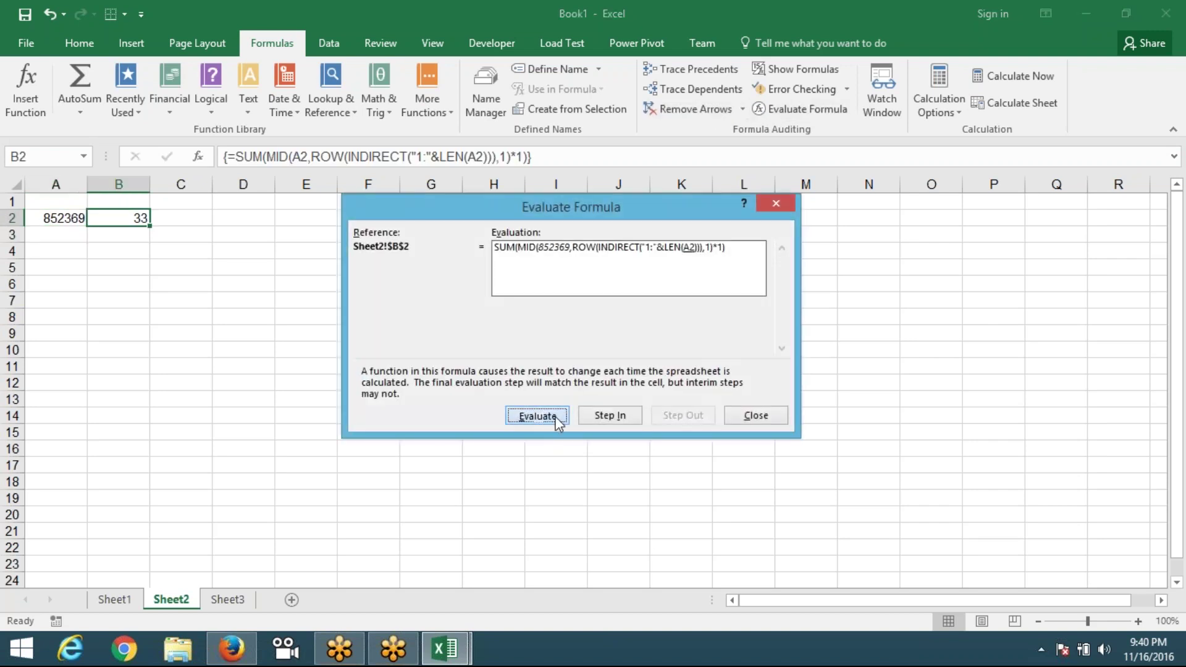
pyautogui.click(536, 415)
pyautogui.click(536, 415)
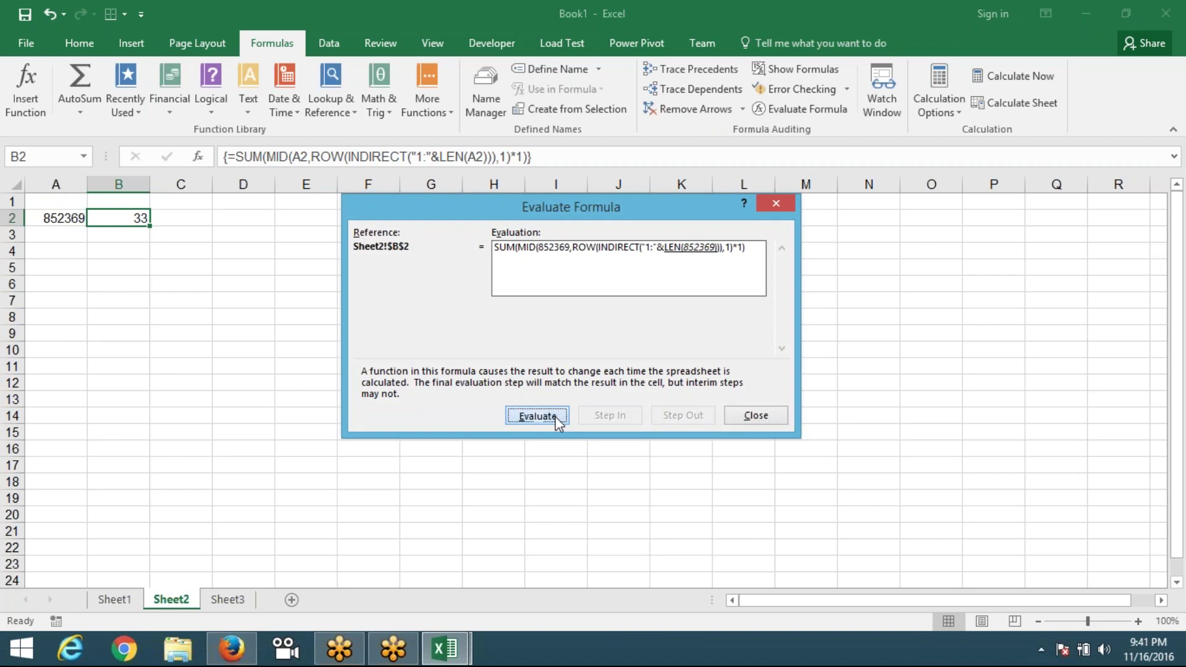
pyautogui.click(536, 415)
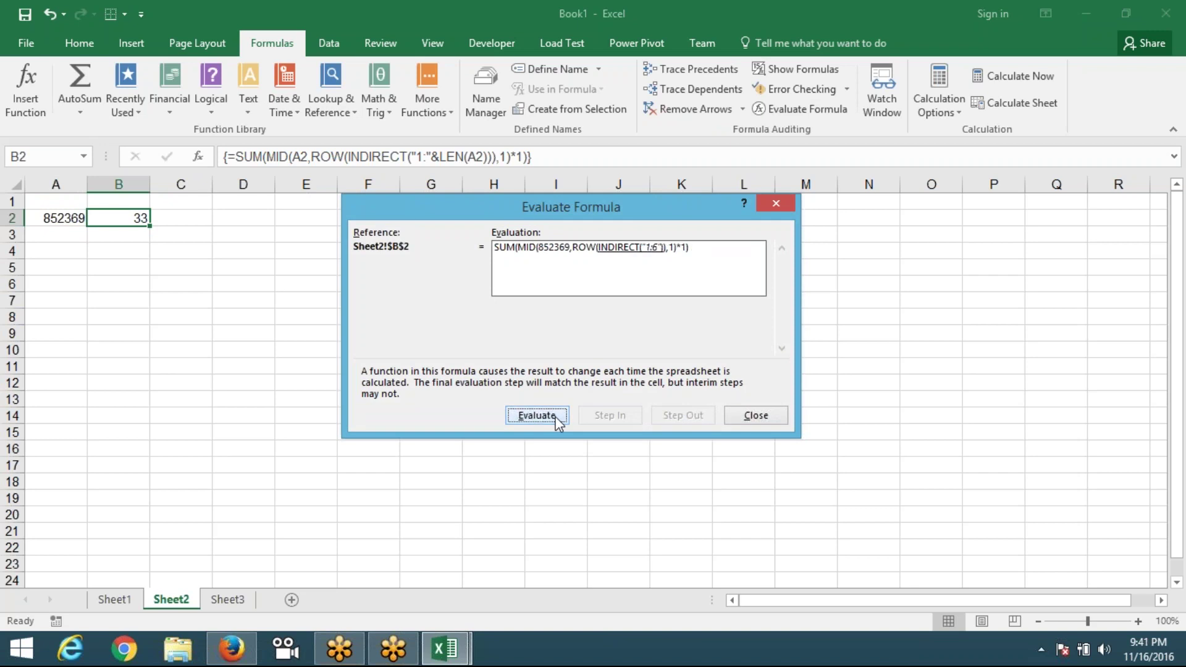
pyautogui.click(555, 416)
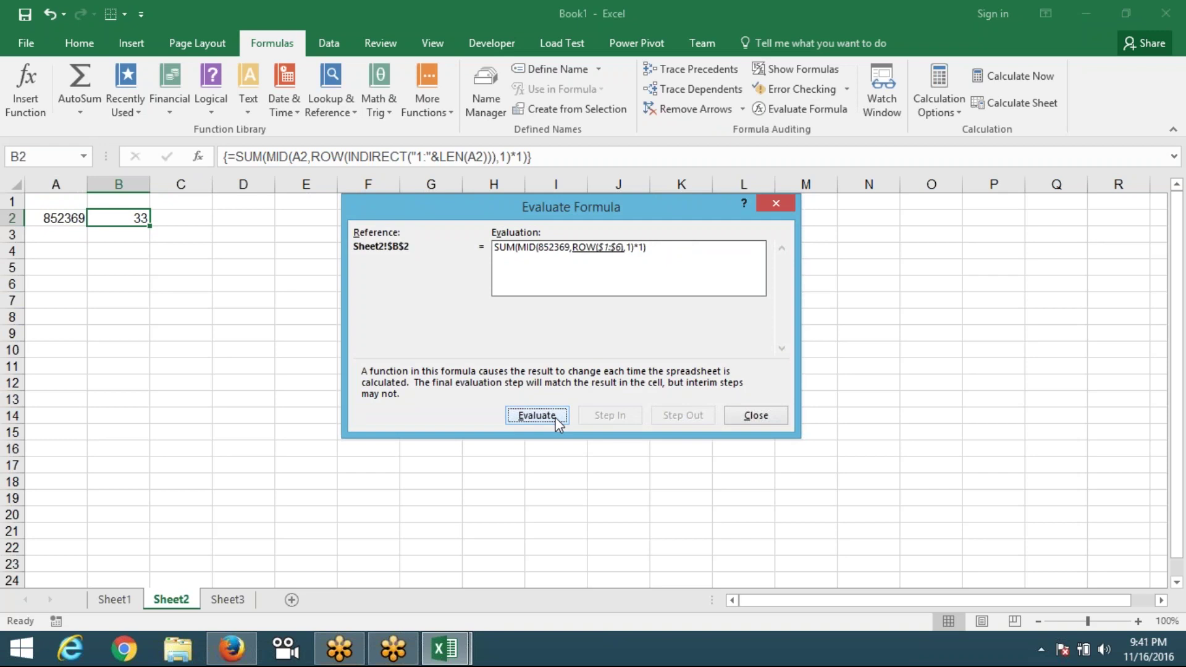
pyautogui.click(558, 424)
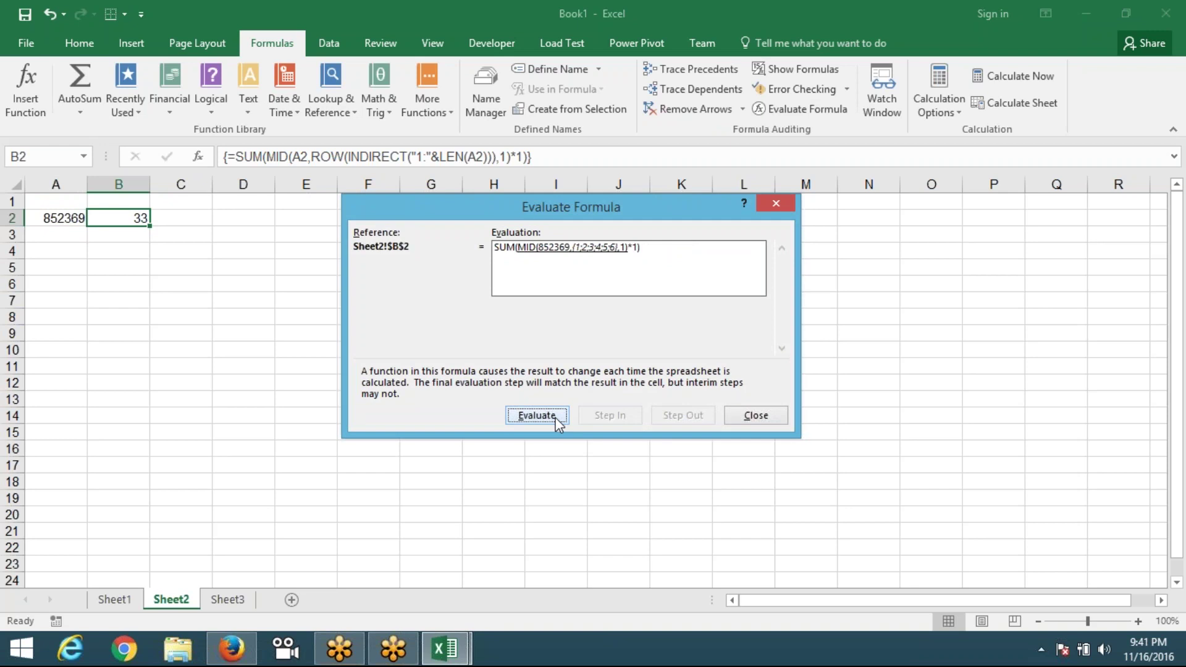
pyautogui.click(558, 424)
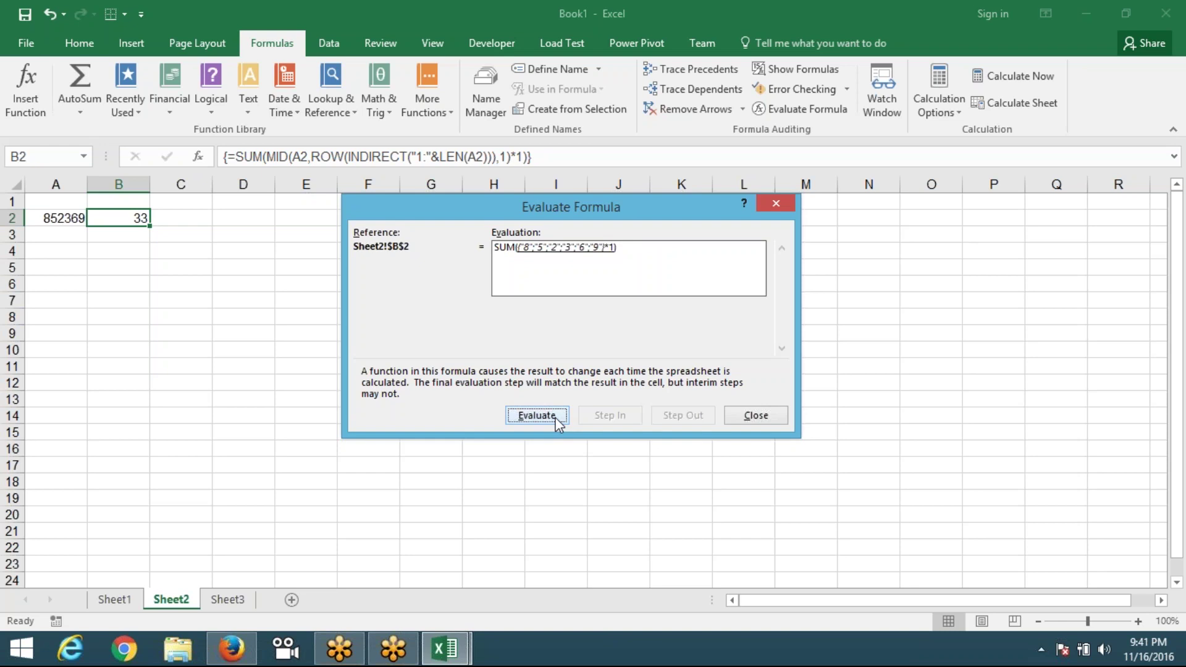
pyautogui.click(558, 424)
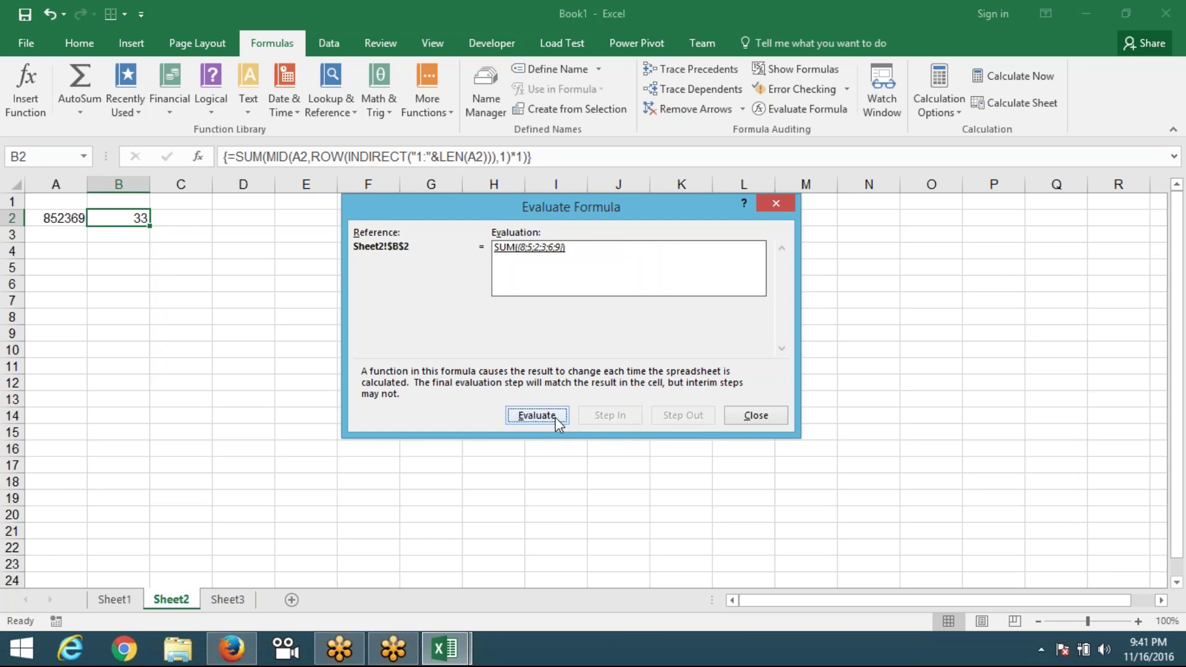
pyautogui.click(558, 424)
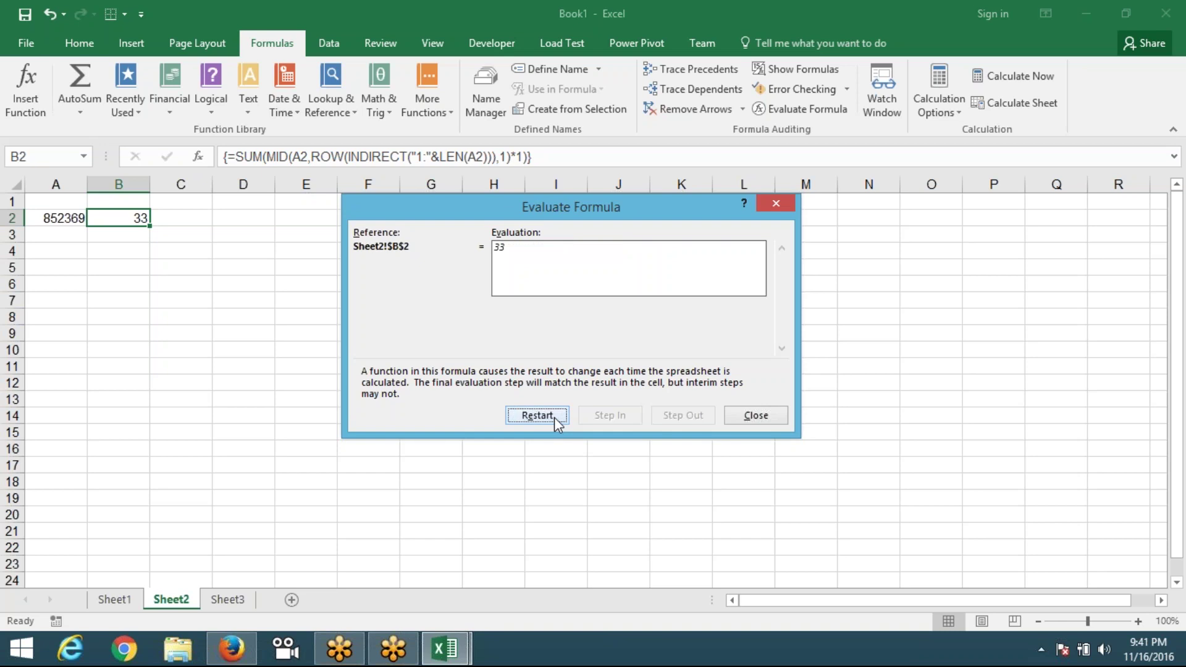
pyautogui.press('Escape')
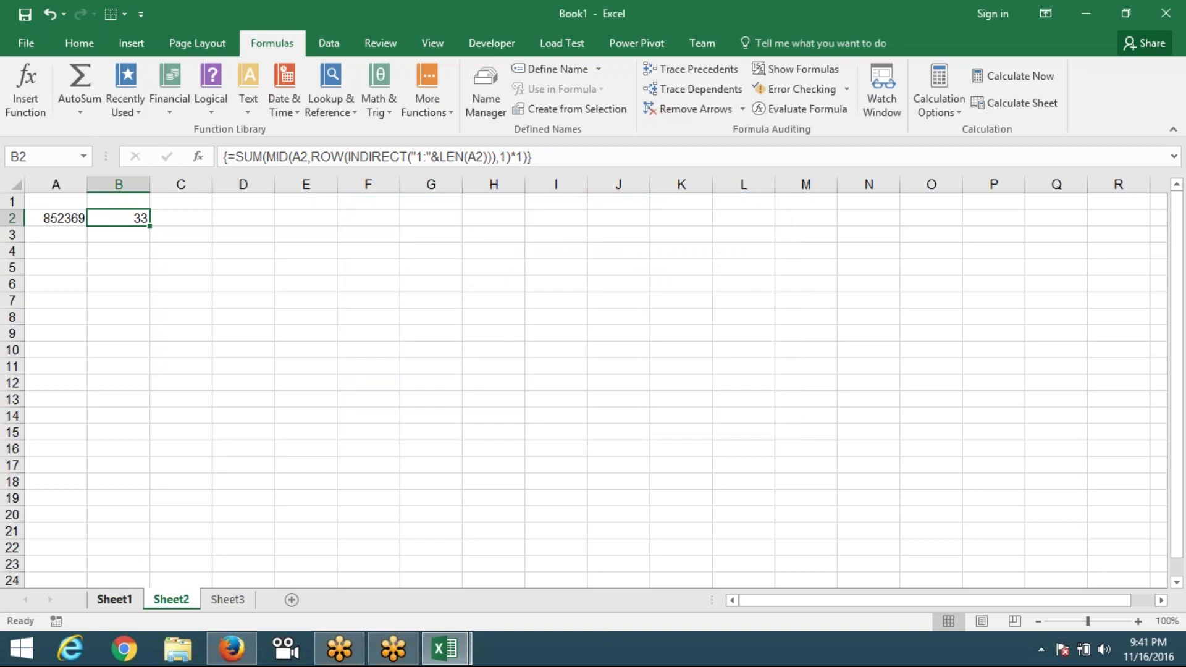
# - On Sheet1, enter a different joined full name in A12 and check B12's result
pyautogui.click(117, 601)
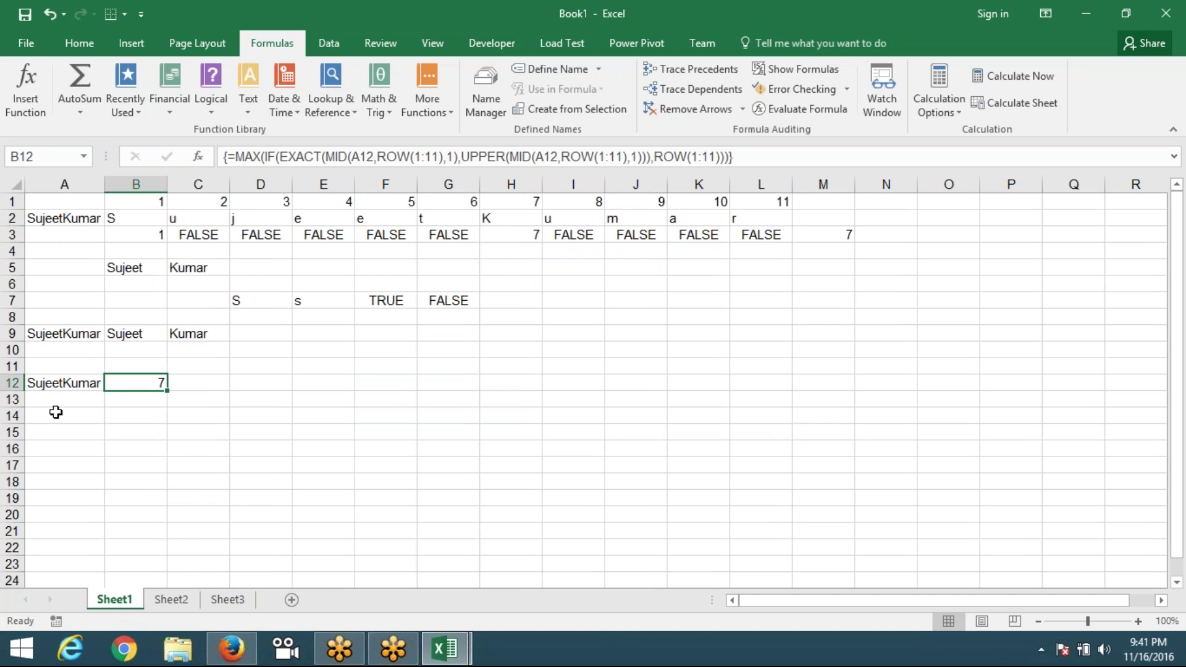
pyautogui.click(79, 384)
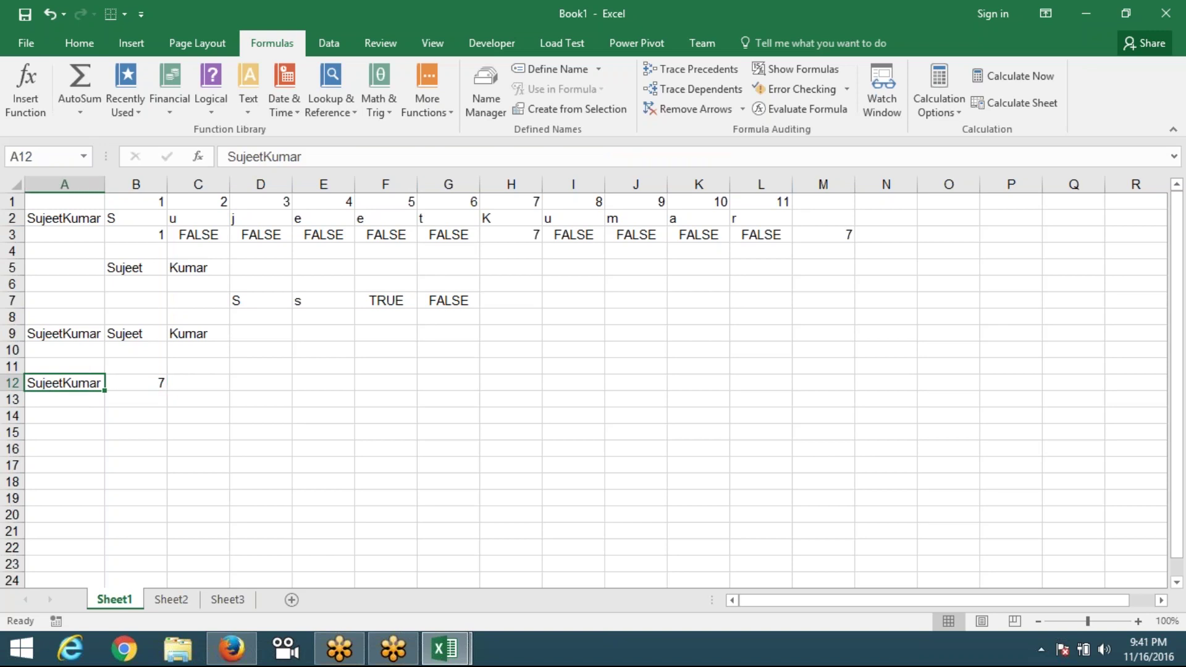
pyautogui.write('Neer')
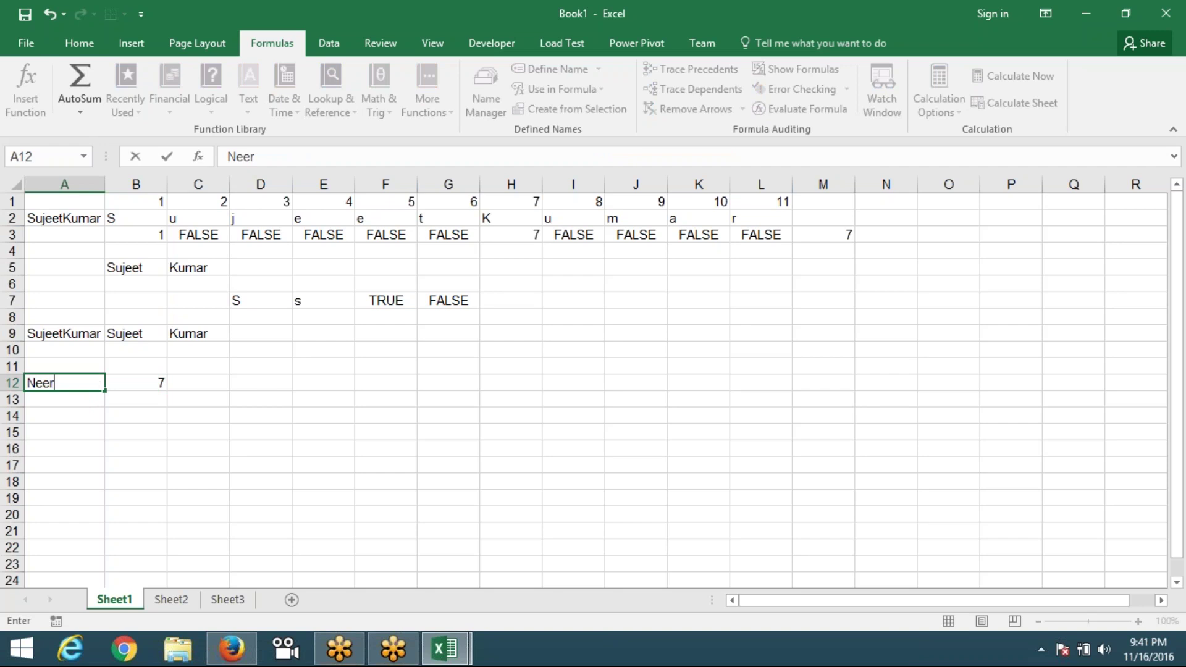
pyautogui.write('ajJ')
pyautogui.write('ha')
pyautogui.press('Return')
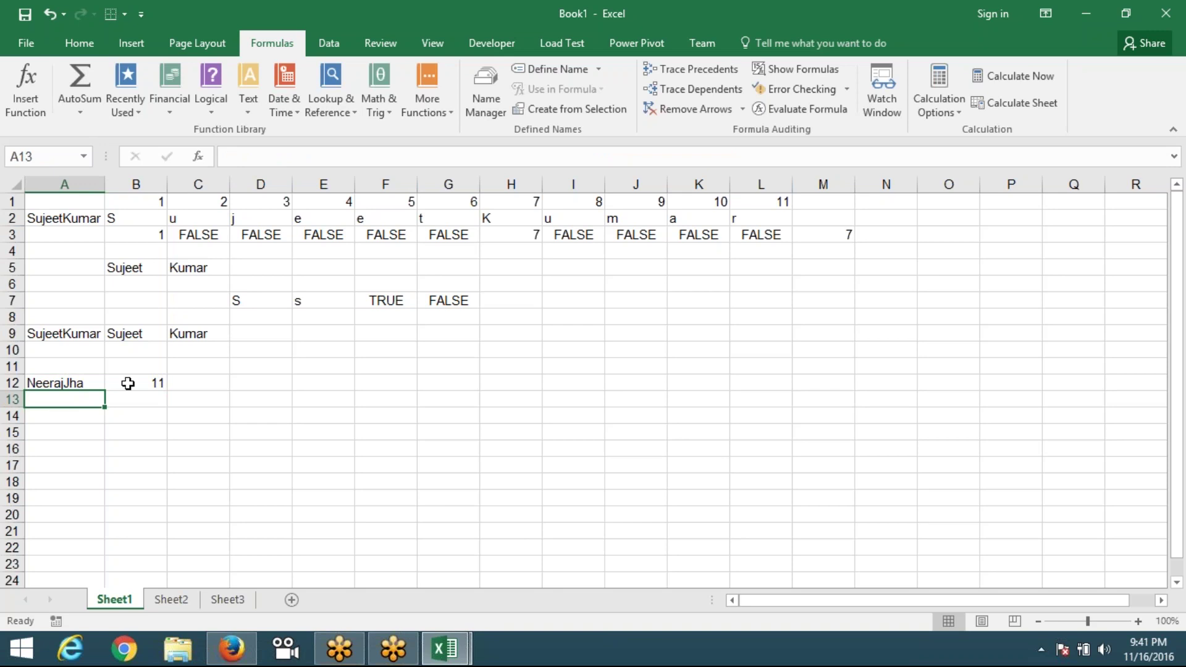
pyautogui.click(150, 384)
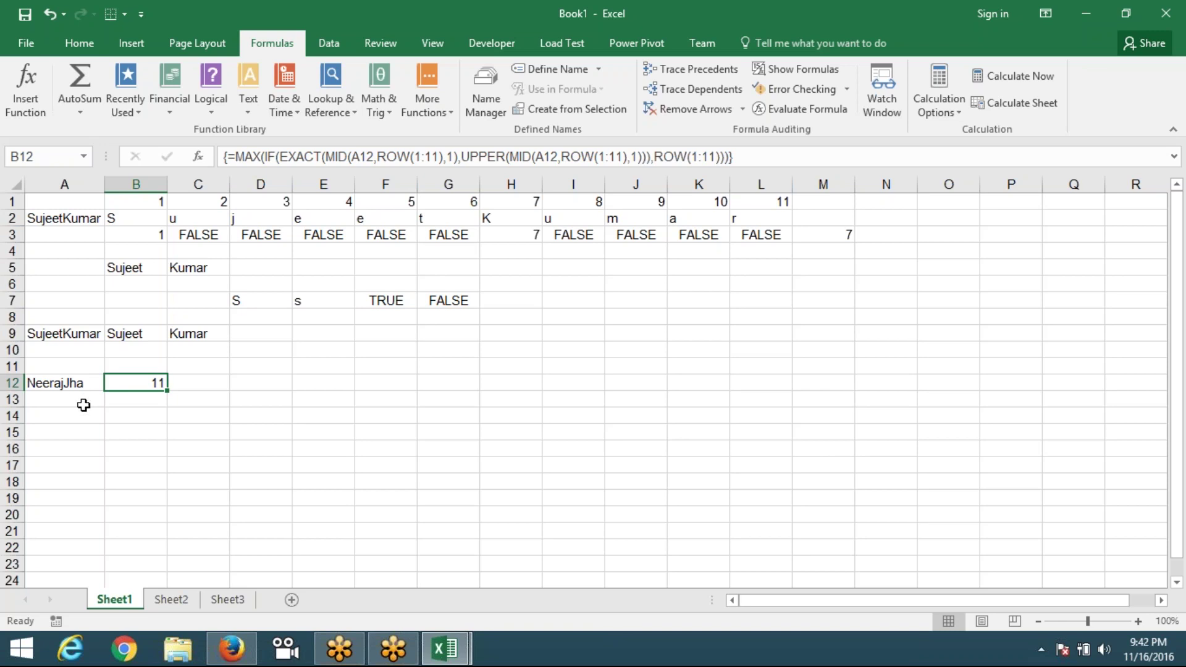
# - Replace A12 with another joined first-and-last name, fixing typos, so B12 returns 9
pyautogui.click(90, 384)
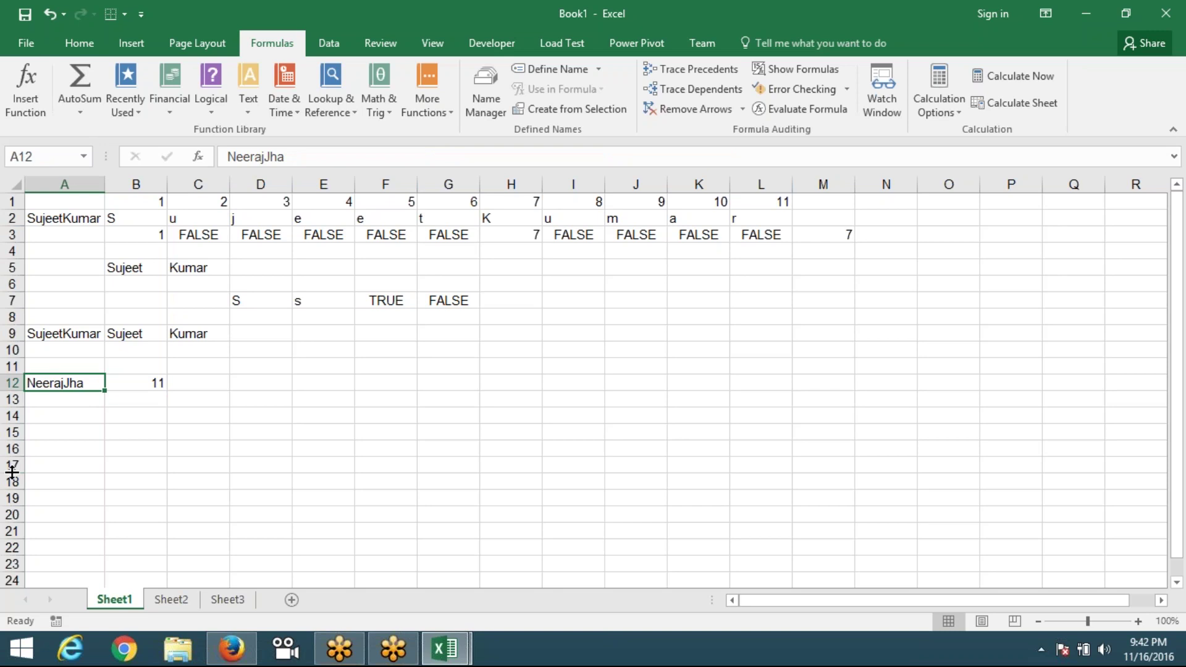
pyautogui.write('Mam')
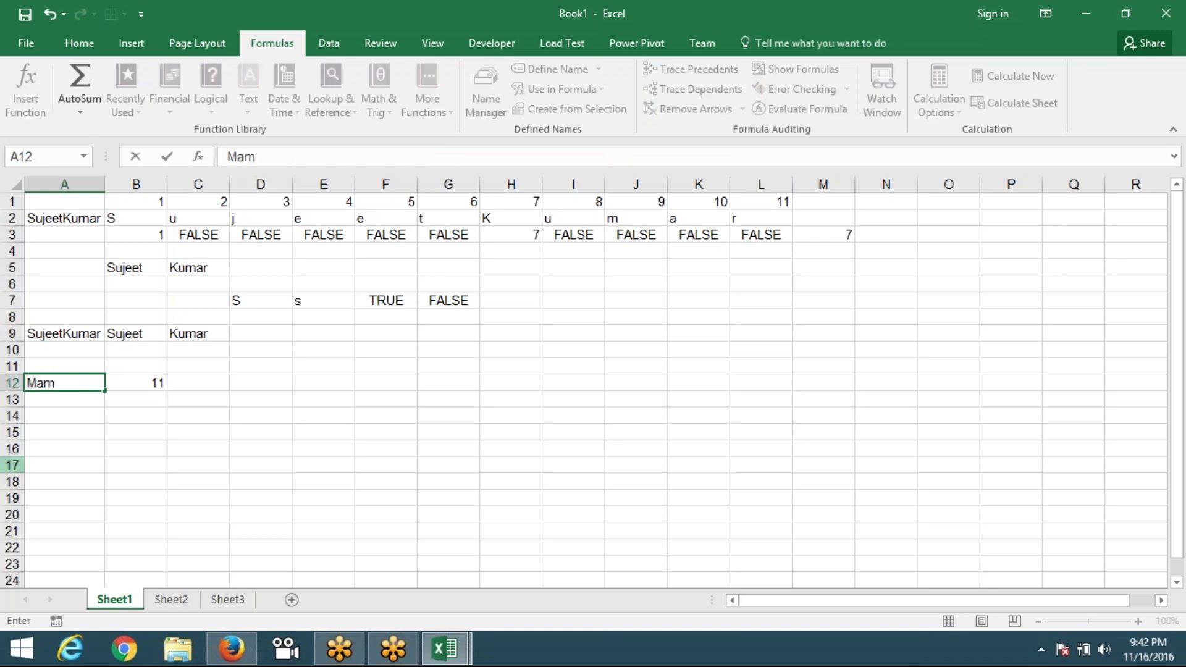
pyautogui.press('BackSpace')
pyautogui.write('n')
pyautogui.write('m')
pyautogui.write('onah')
pyautogui.write('an')
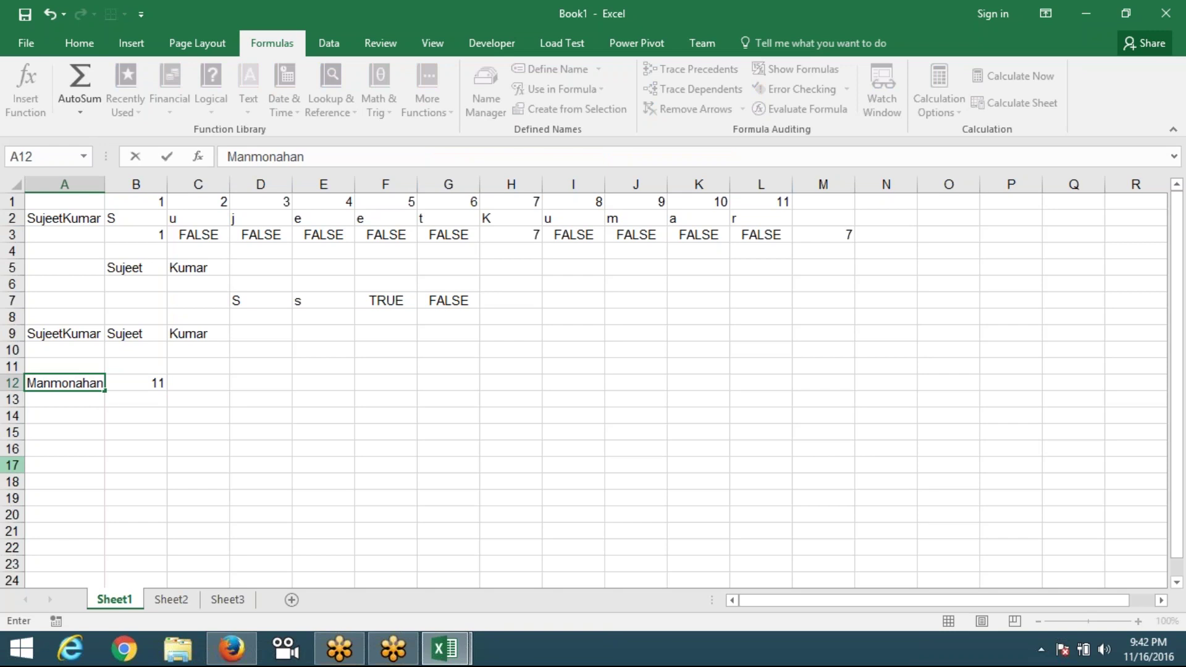
pyautogui.press('BackSpace')
pyautogui.press('BackSpace')
pyautogui.press('BackSpace')
pyautogui.press('BackSpace')
pyautogui.press('BackSpace')
pyautogui.write('han')
pyautogui.write('Sha')
pyautogui.write('rma')
pyautogui.press('Return')
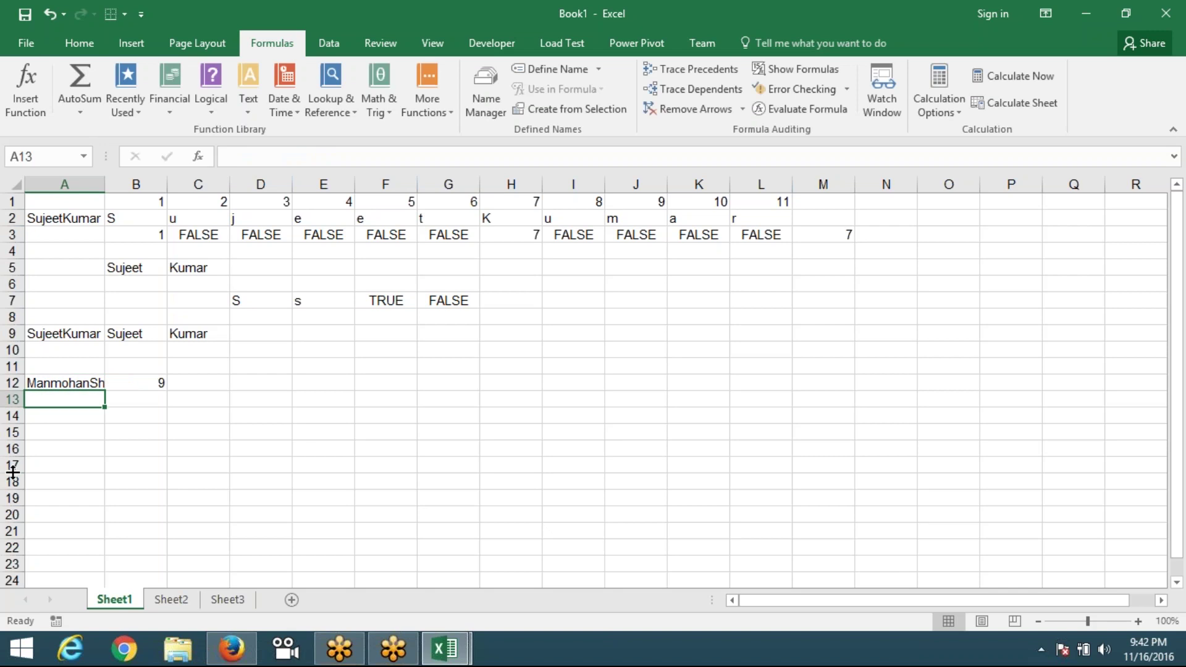
pyautogui.click(87, 384)
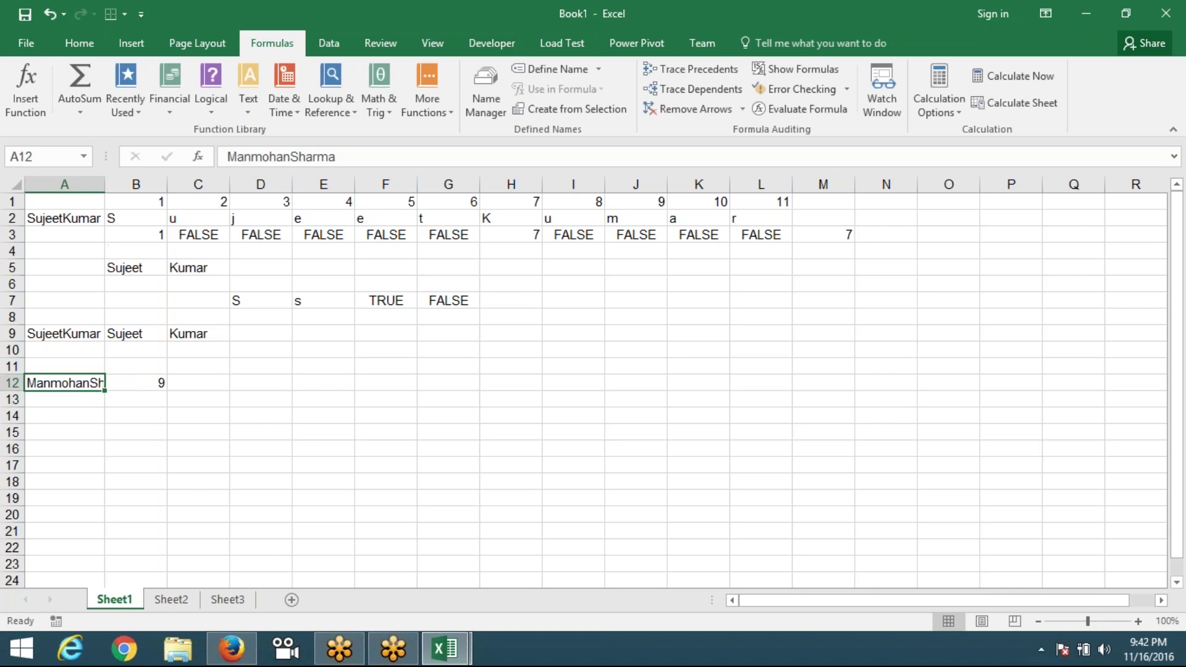
# - Autofit column A and enter a longer joined full name in A12
pyautogui.doubleClick(105, 184)
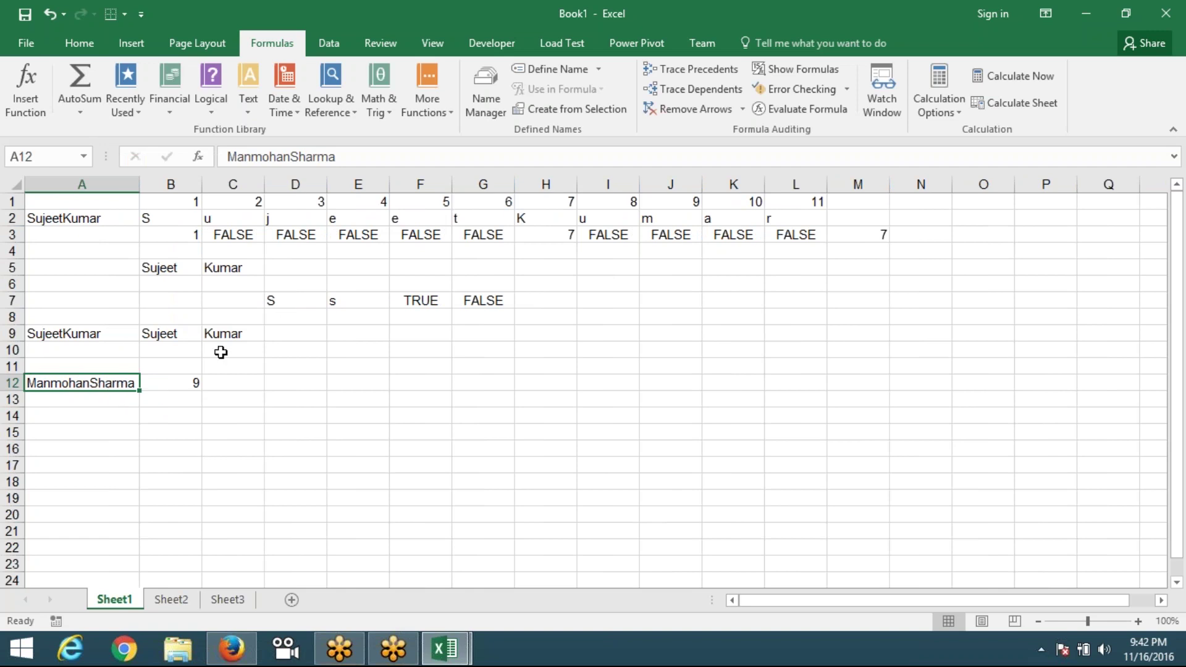
pyautogui.click(194, 372)
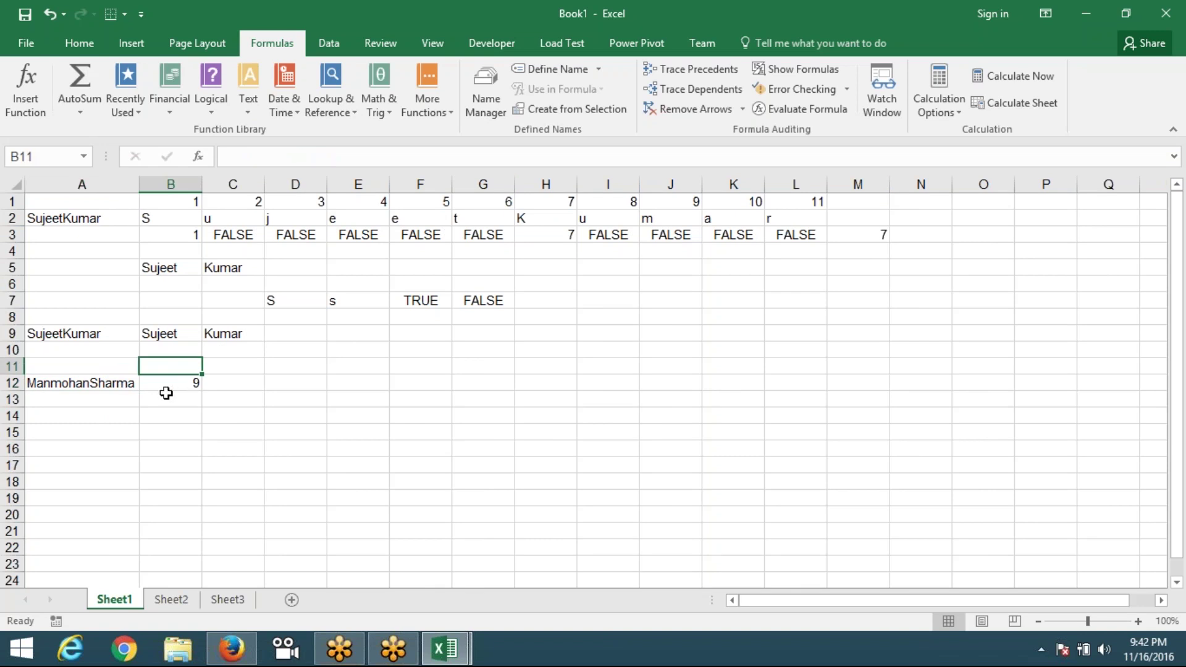
pyautogui.click(125, 383)
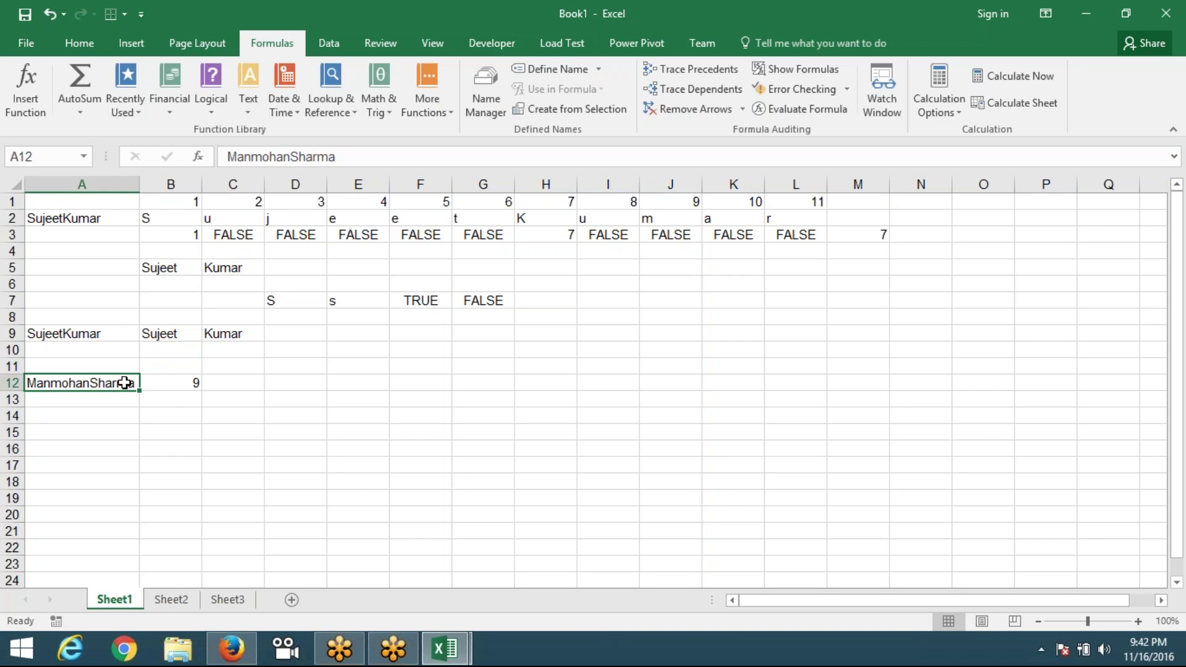
pyautogui.write('Ra')
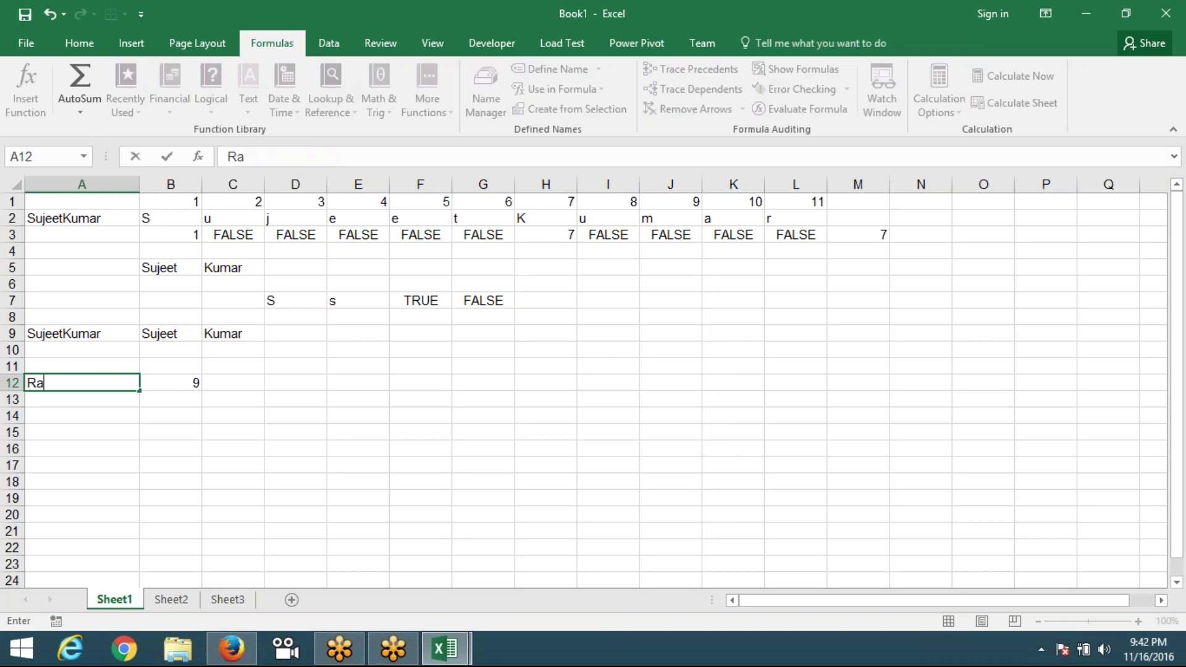
pyautogui.write('ghu')
pyautogui.write('nan')
pyautogui.write('dan')
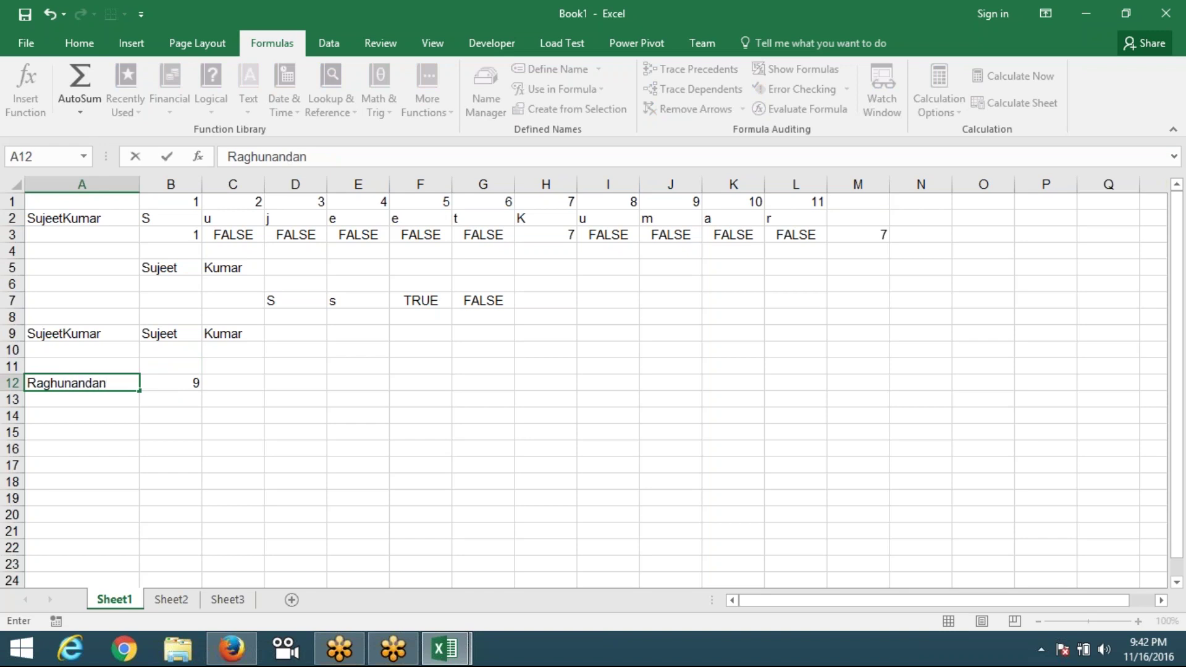
pyautogui.write('S')
pyautogui.write('har')
pyautogui.write('ma')
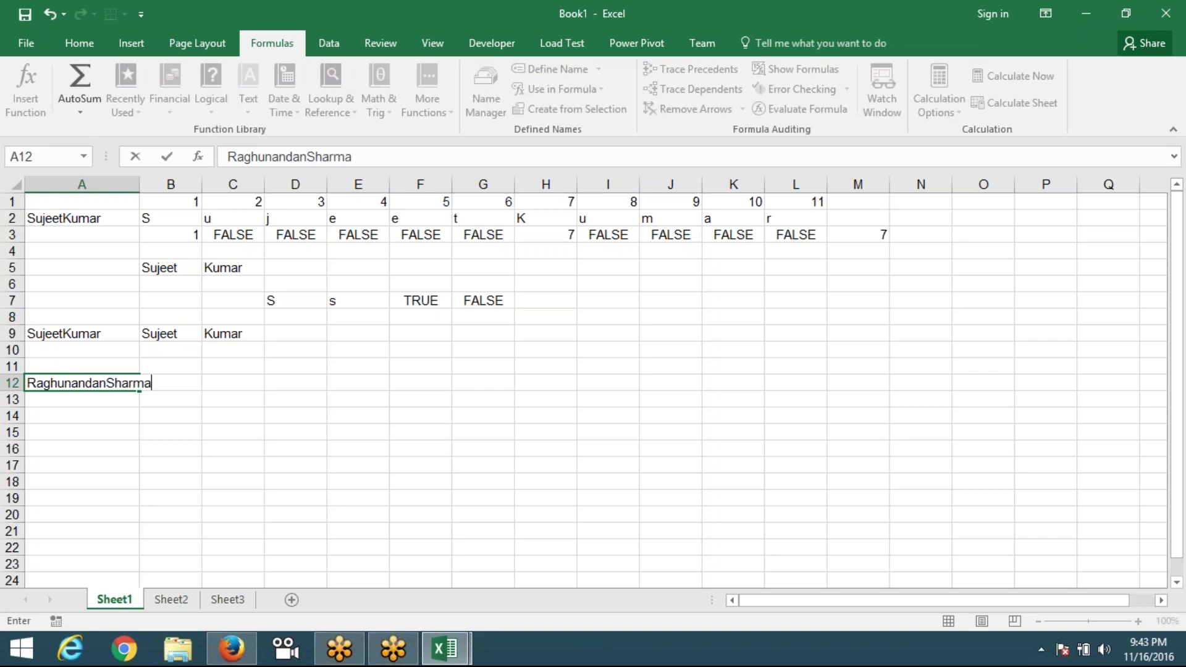
pyautogui.press('Return')
# - Autofit column A again to the longer name and confirm B12 now shows 1
pyautogui.press('Up')
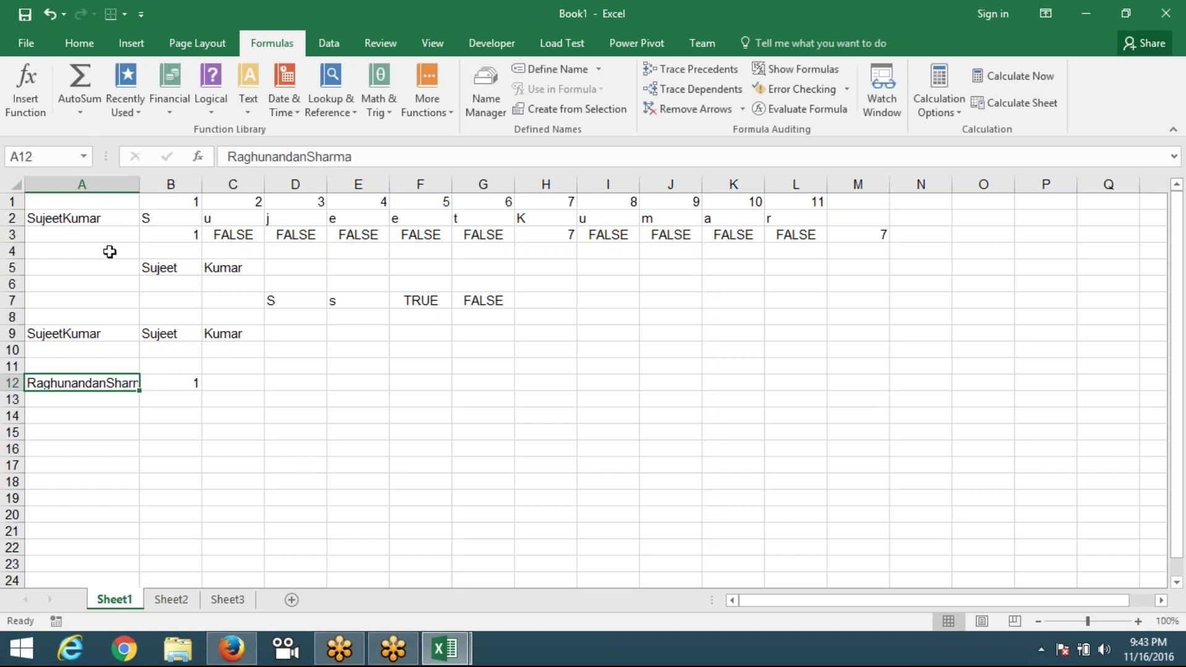
pyautogui.click(141, 184)
pyautogui.doubleClick(140, 184)
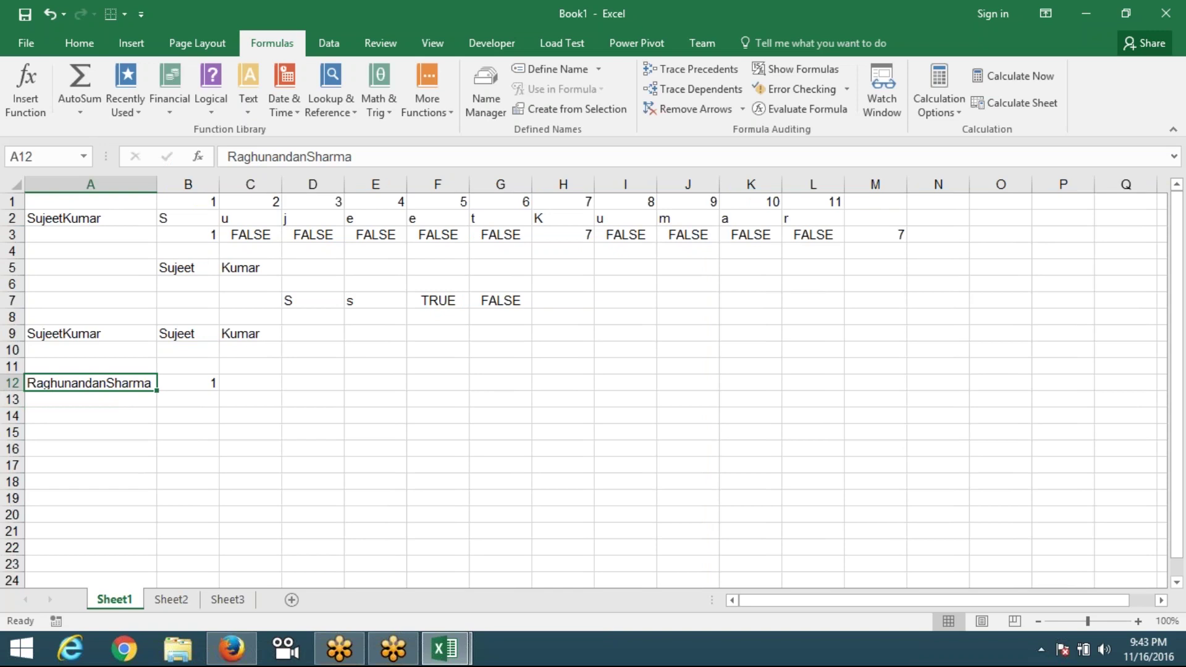
pyautogui.click(188, 383)
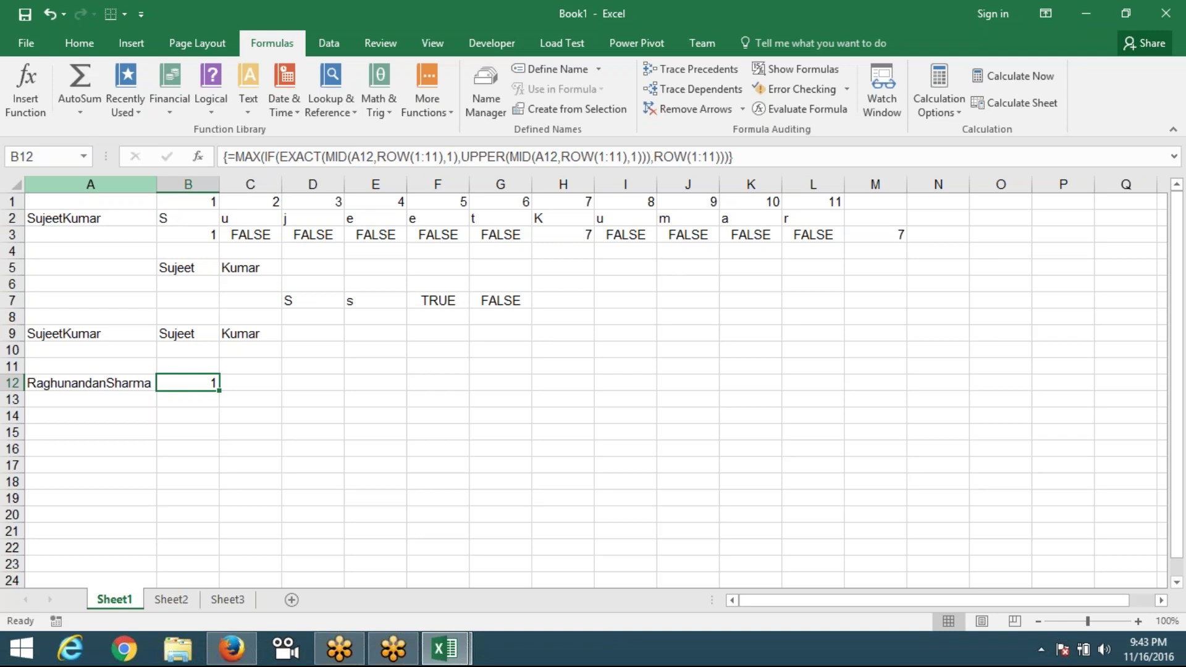
pyautogui.click(90, 383)
pyautogui.click(187, 383)
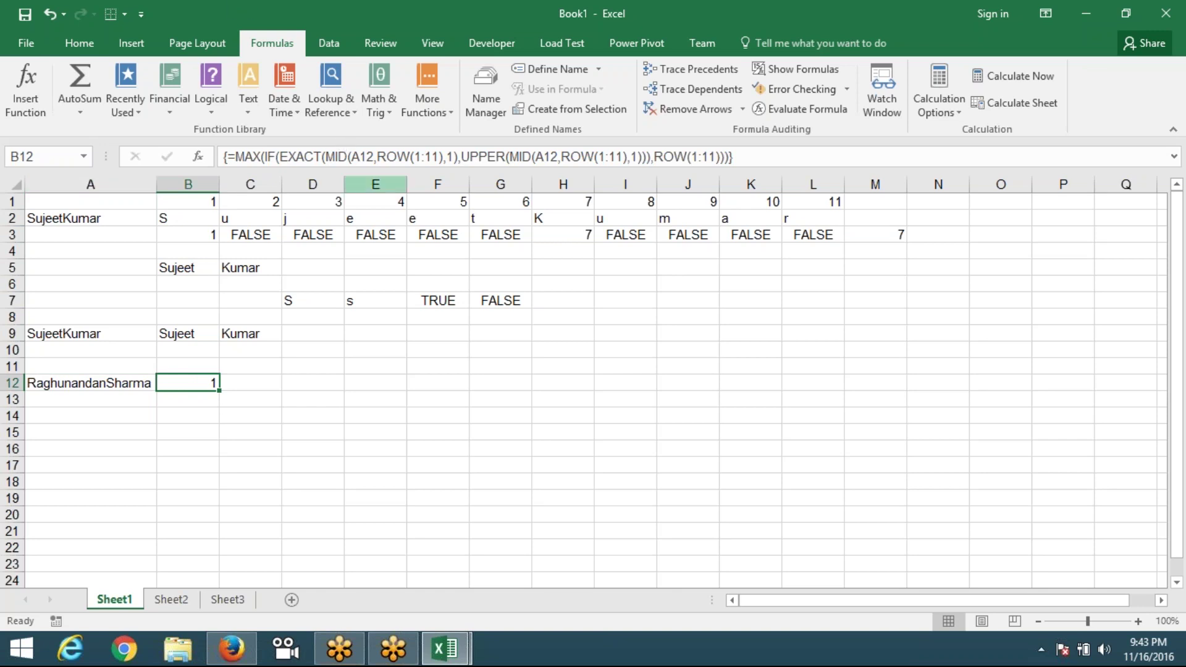
pyautogui.click(441, 158)
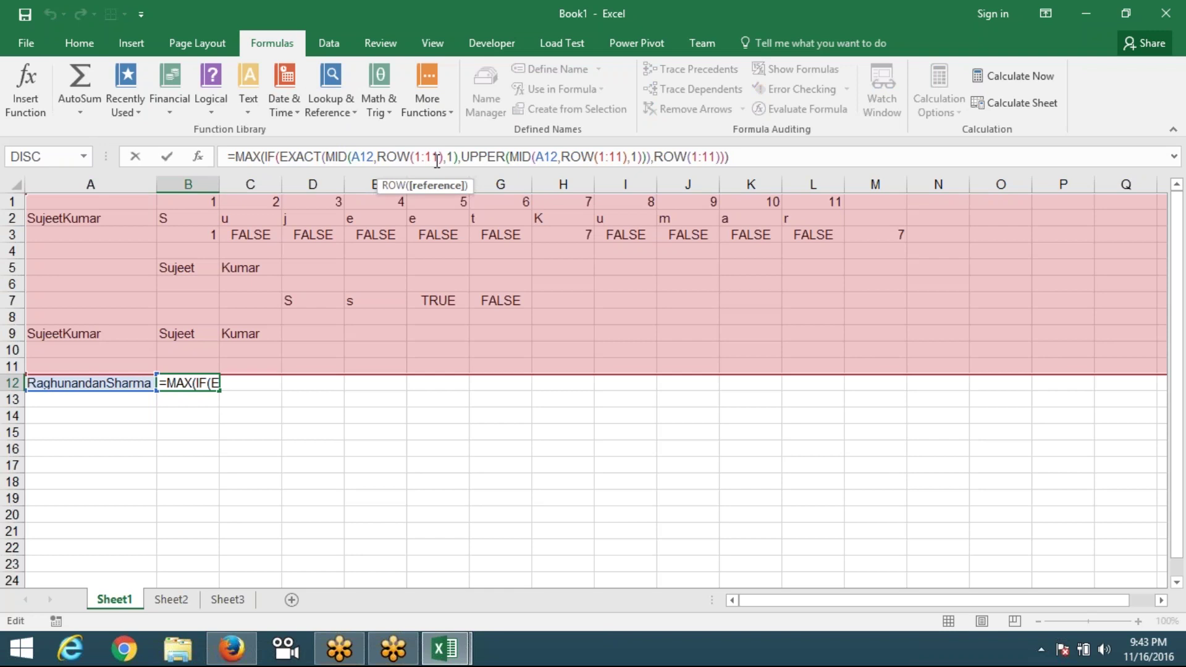
pyautogui.press('BackSpace')
pyautogui.write('00')
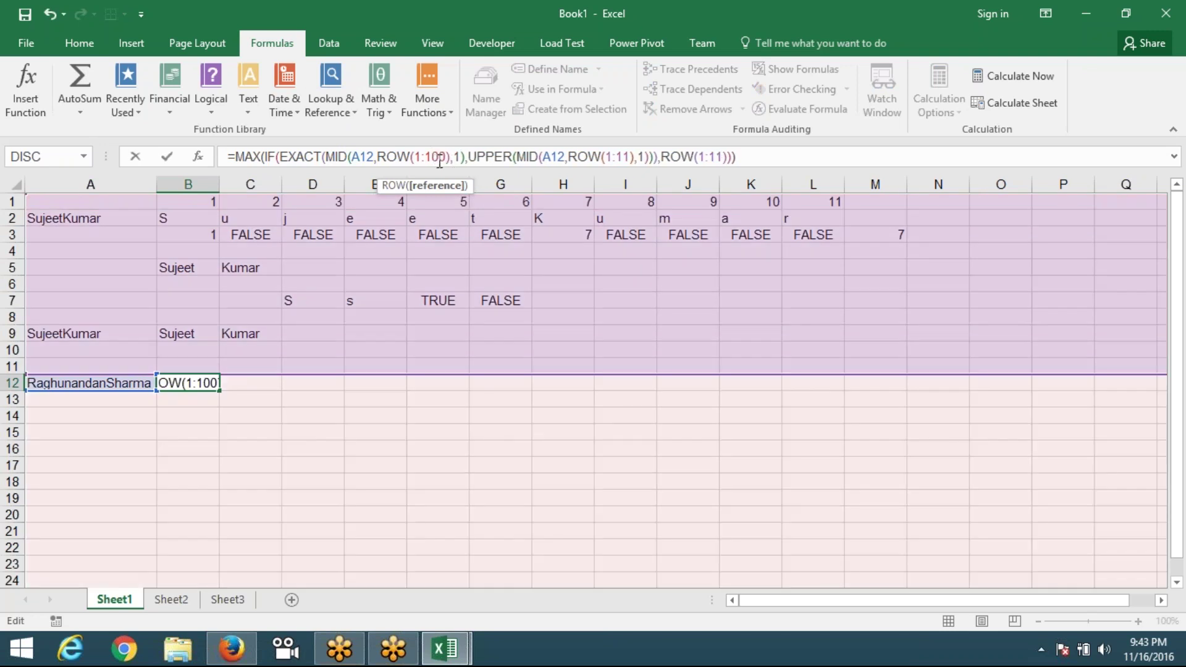
pyautogui.click(630, 157)
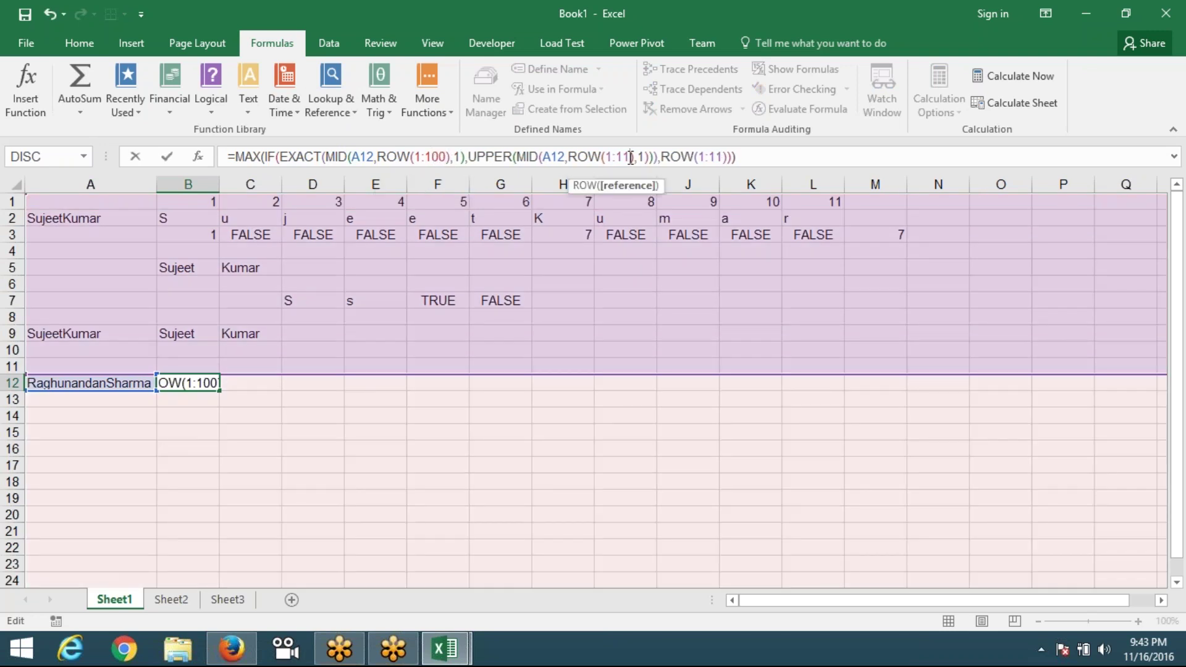
pyautogui.press('BackSpace')
pyautogui.write('00')
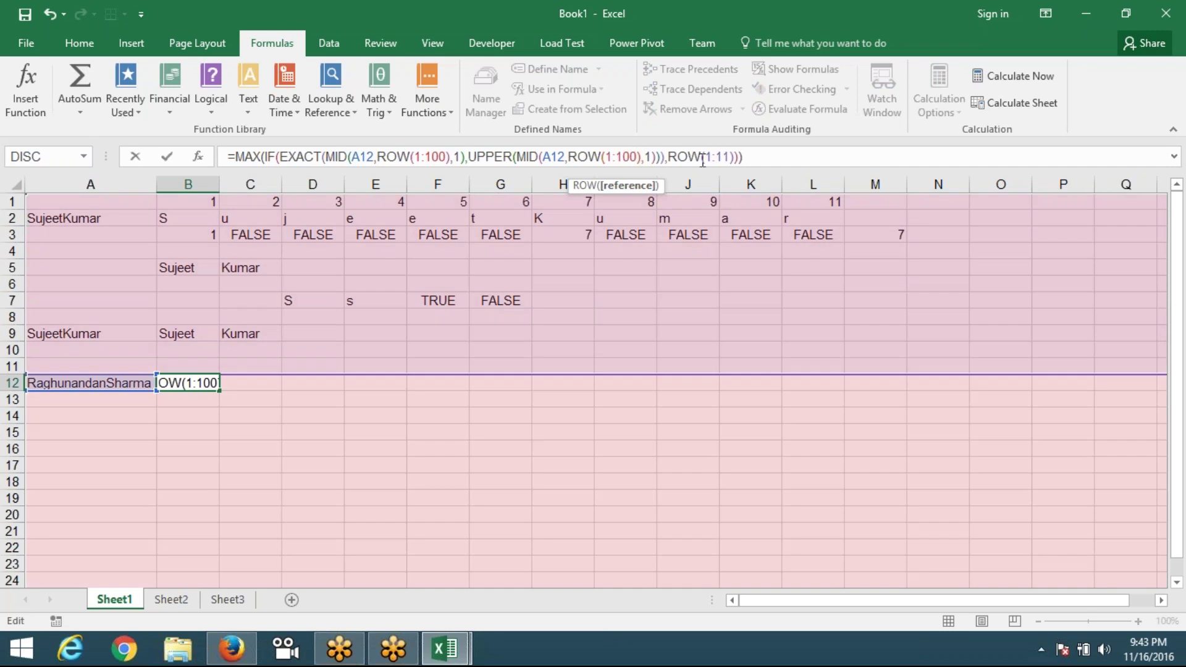
pyautogui.click(729, 158)
pyautogui.press('BackSpace')
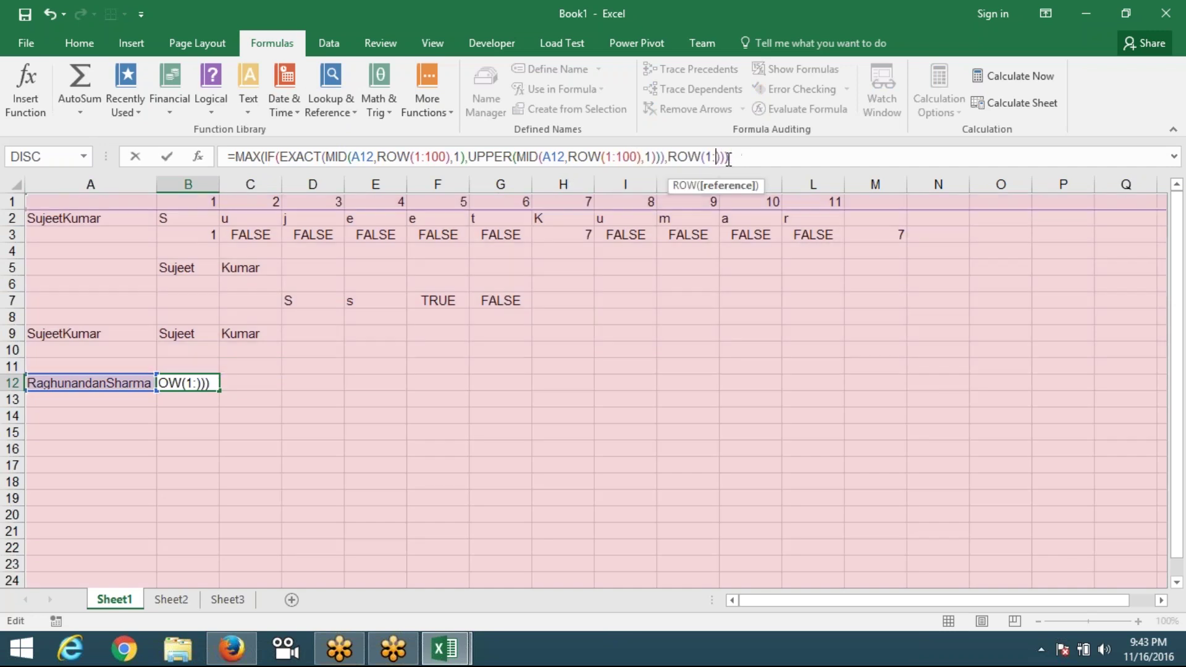
pyautogui.write('100')
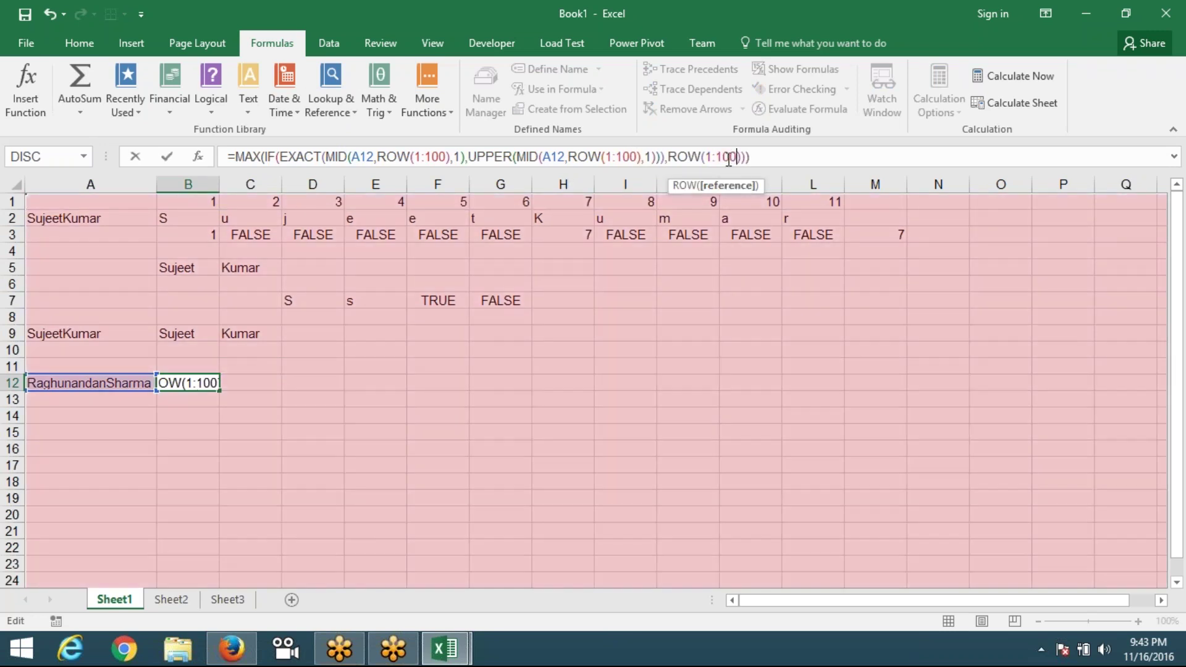
pyautogui.hotkey('ctrl', 'Return')
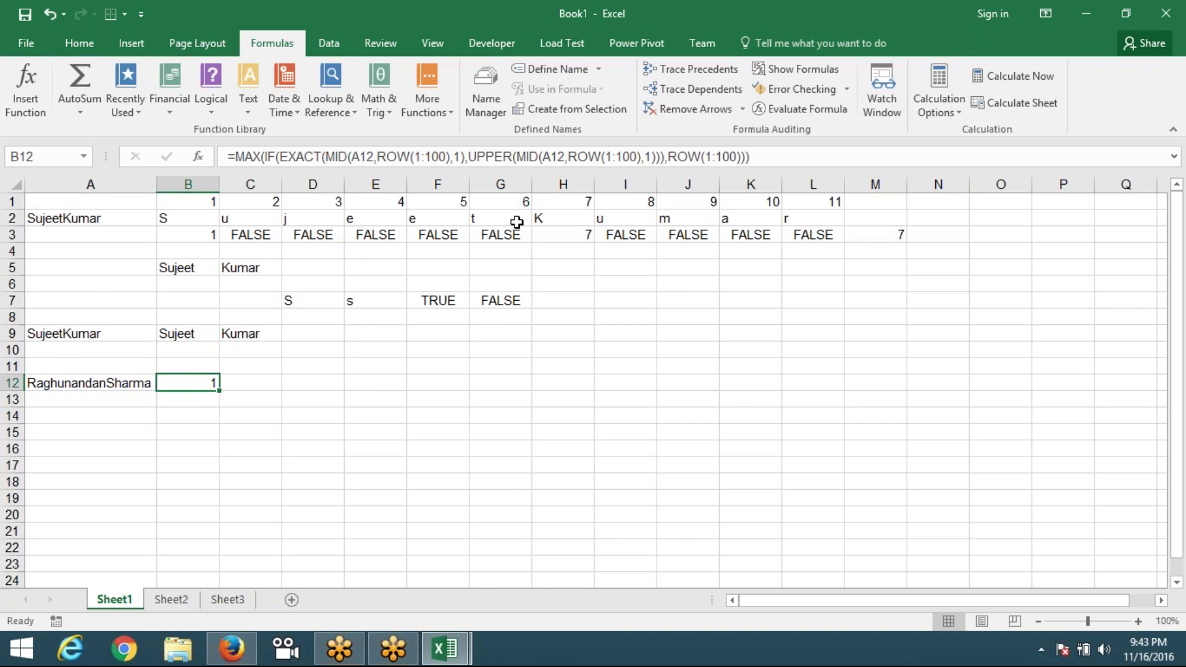
pyautogui.hotkey('ctrl', 'z')
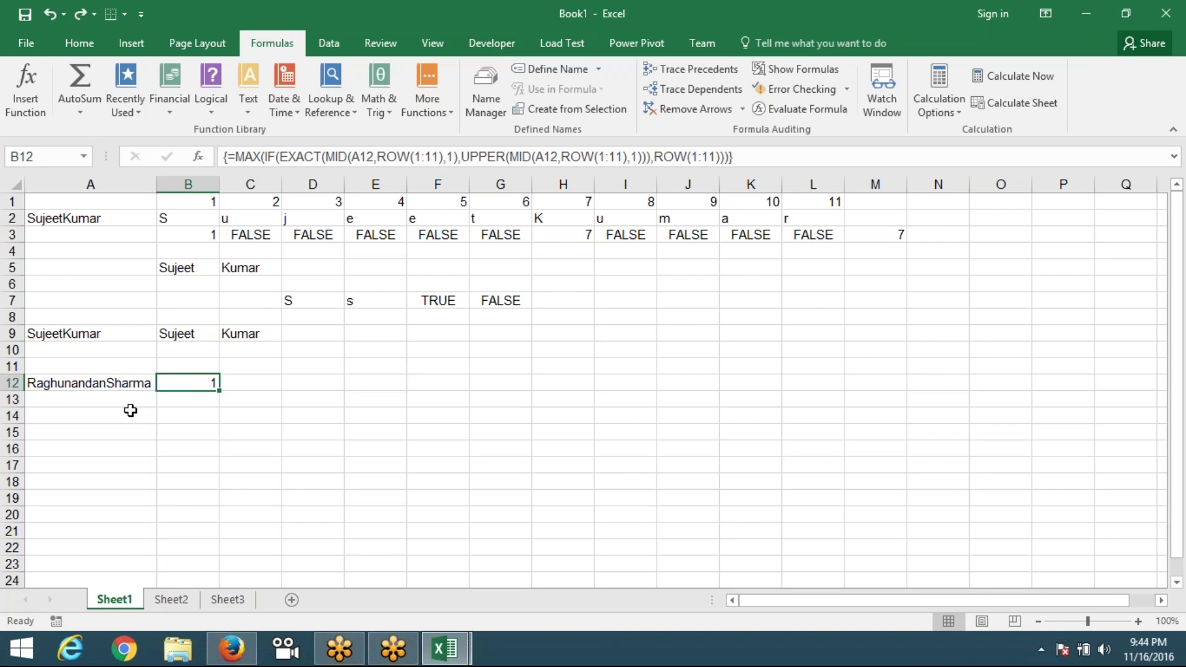
# - Glance at Sheet2, return to Sheet1, and re-enter B12's MAX formula unchanged as an array
pyautogui.click(163, 601)
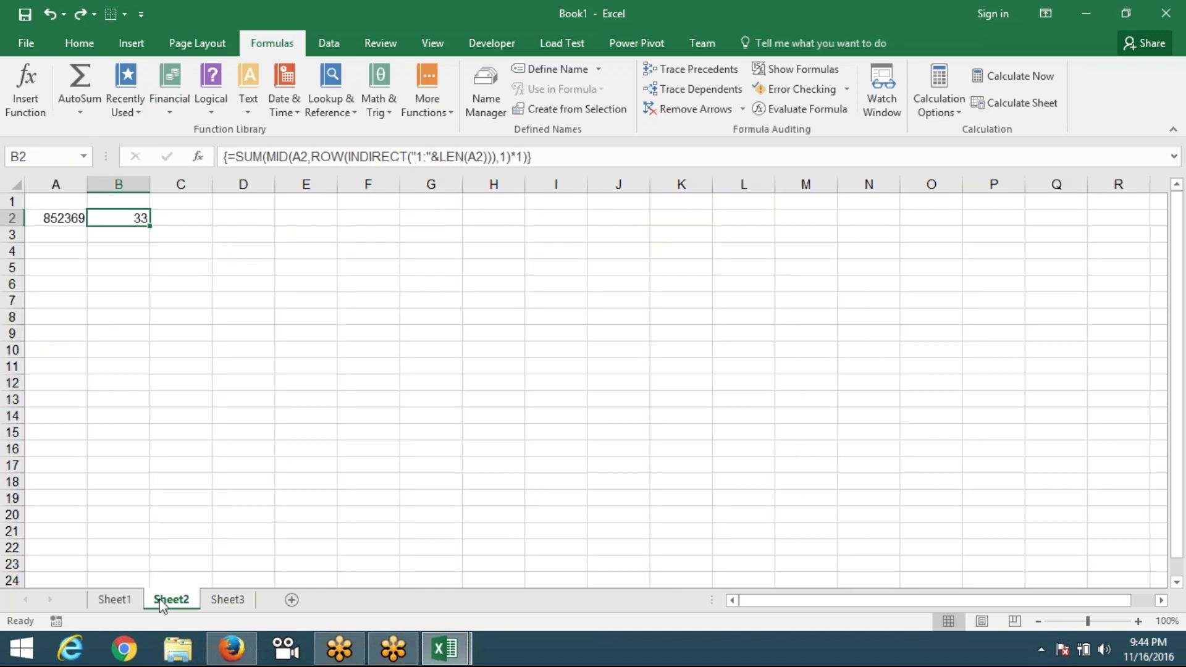
pyautogui.click(118, 602)
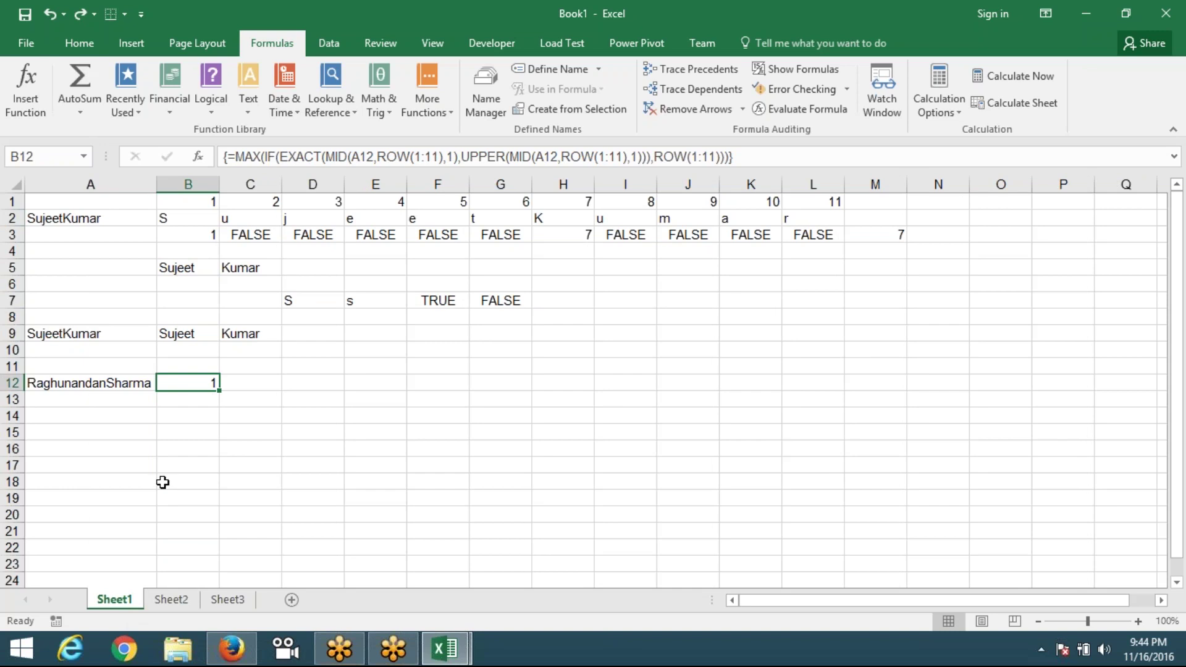
pyautogui.click(430, 158)
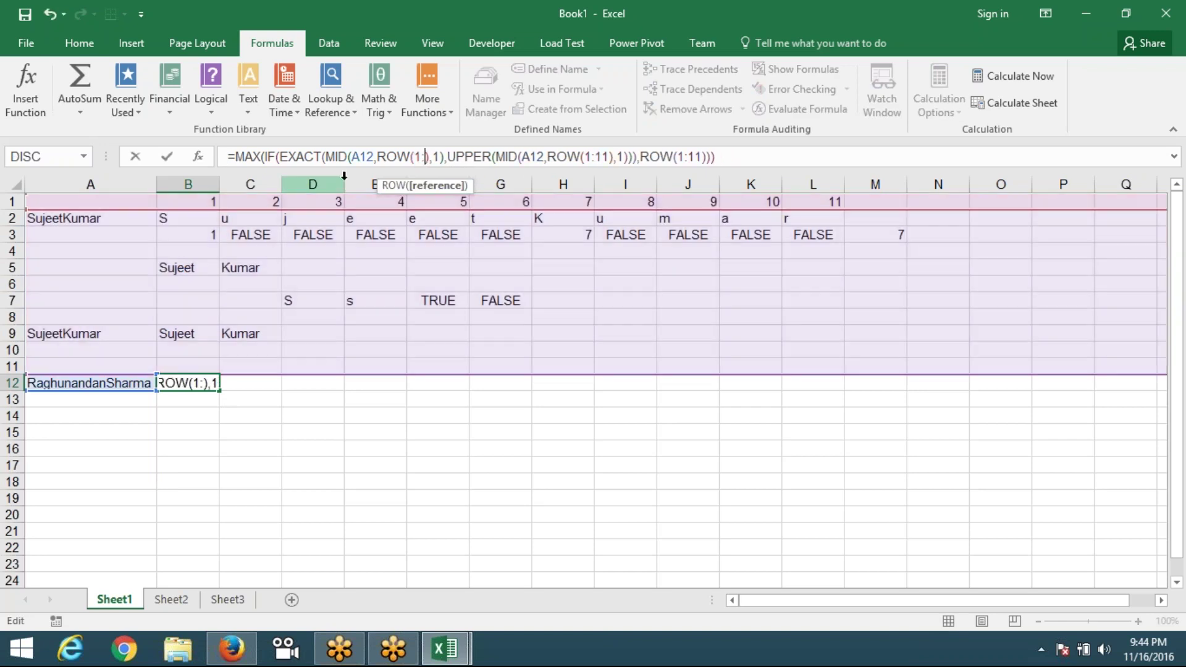
pyautogui.press('Delete')
pyautogui.press('Delete')
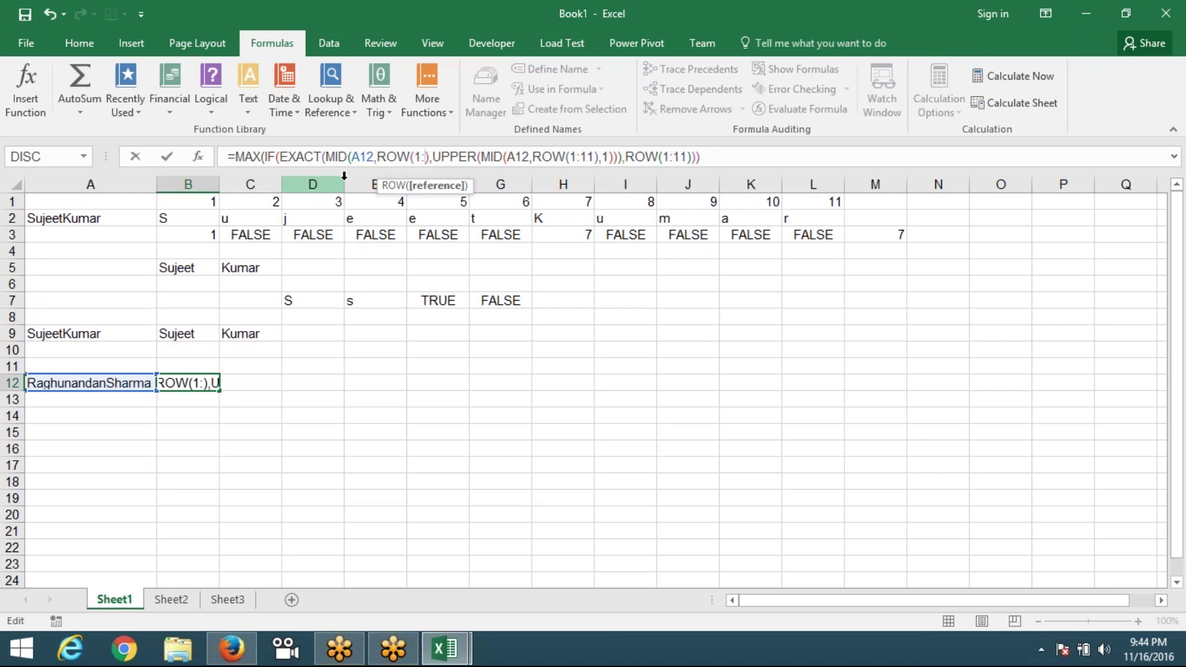
pyautogui.write('11')
pyautogui.hotkey('ctrl', 'shift', 'Return')
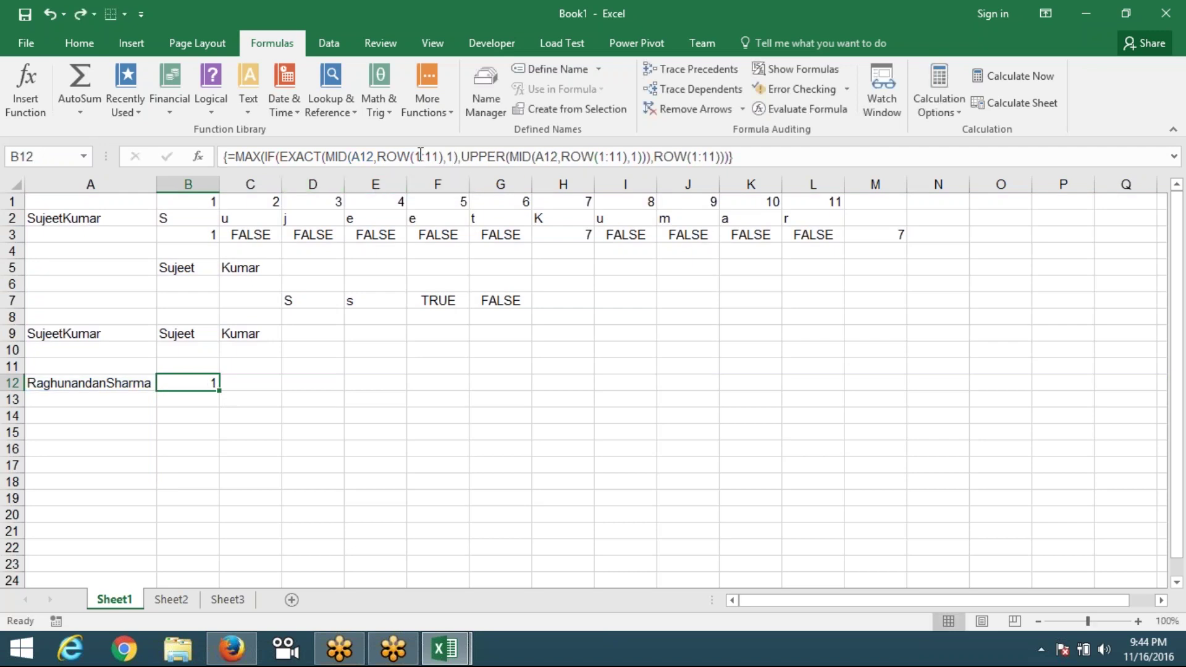
# - Replace the fixed 11 in B12's first ROW range with "1:"&LEN(A12)
pyautogui.click(418, 154)
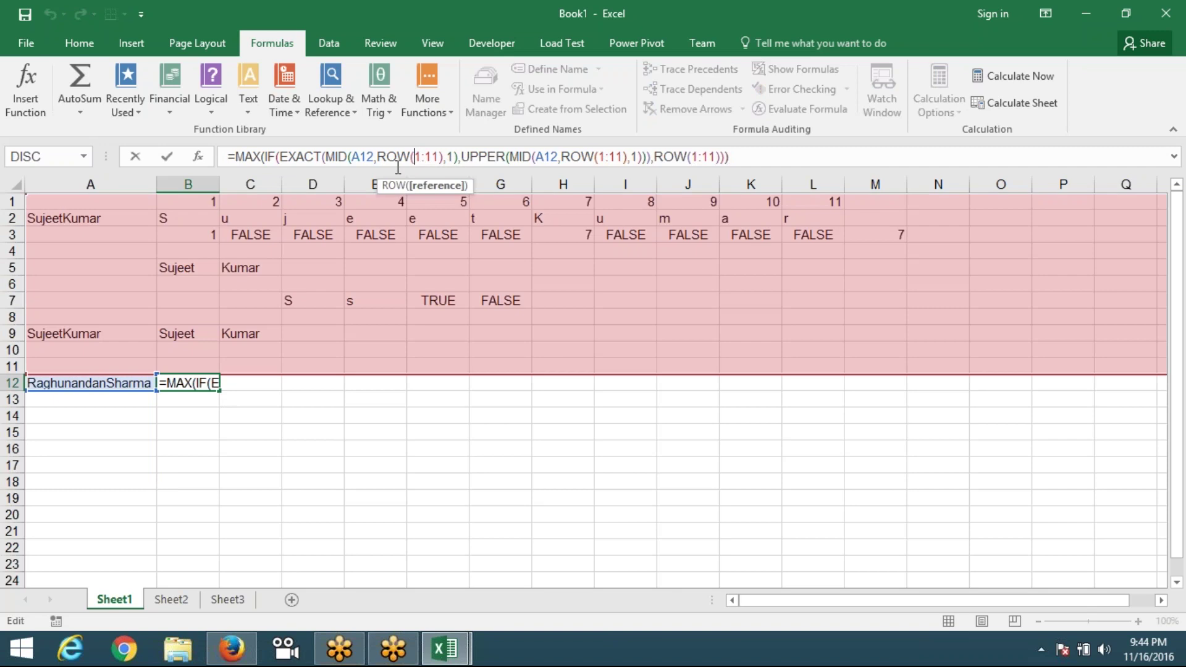
pyautogui.write('"1:')
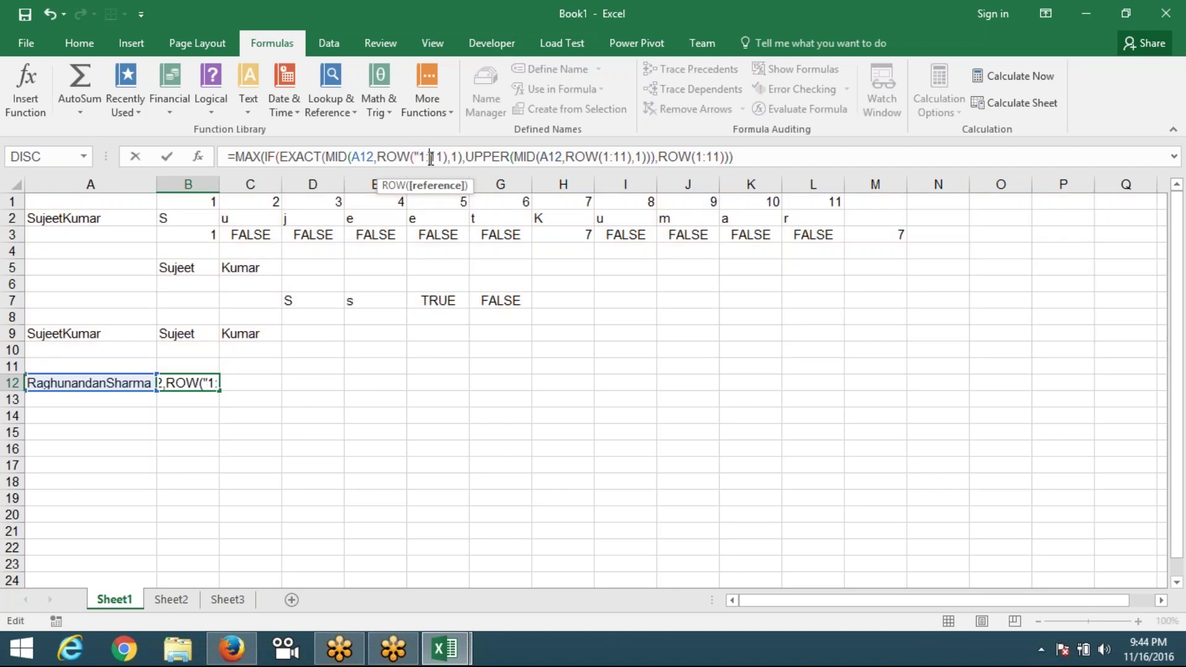
pyautogui.write('"')
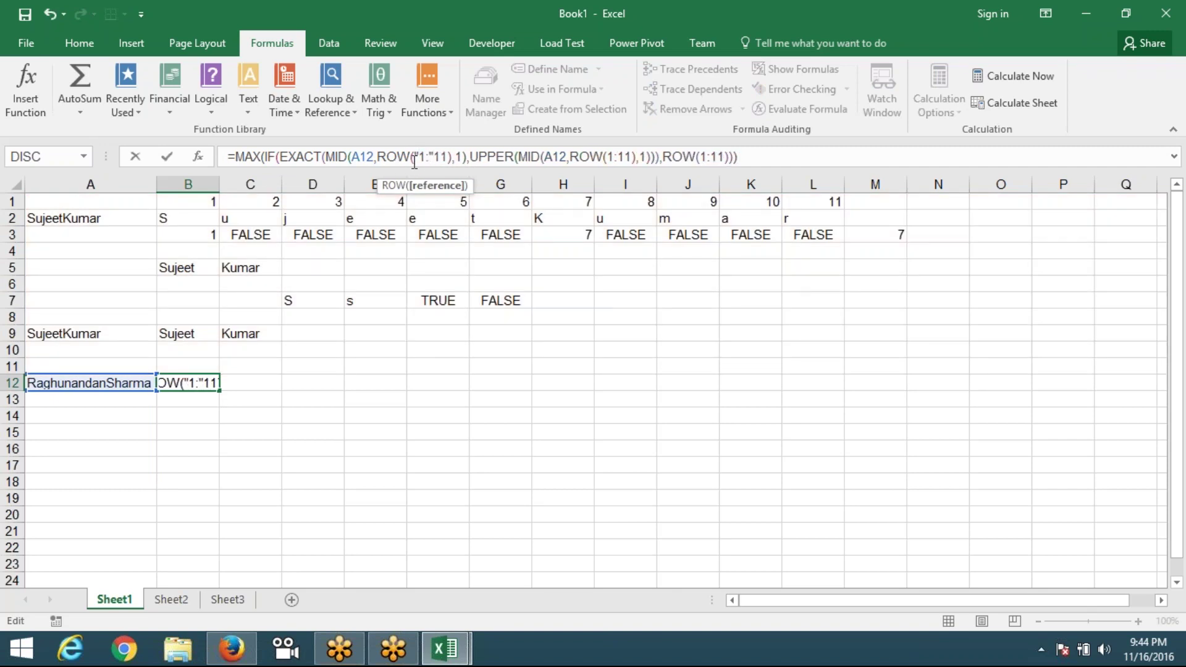
pyautogui.write('&')
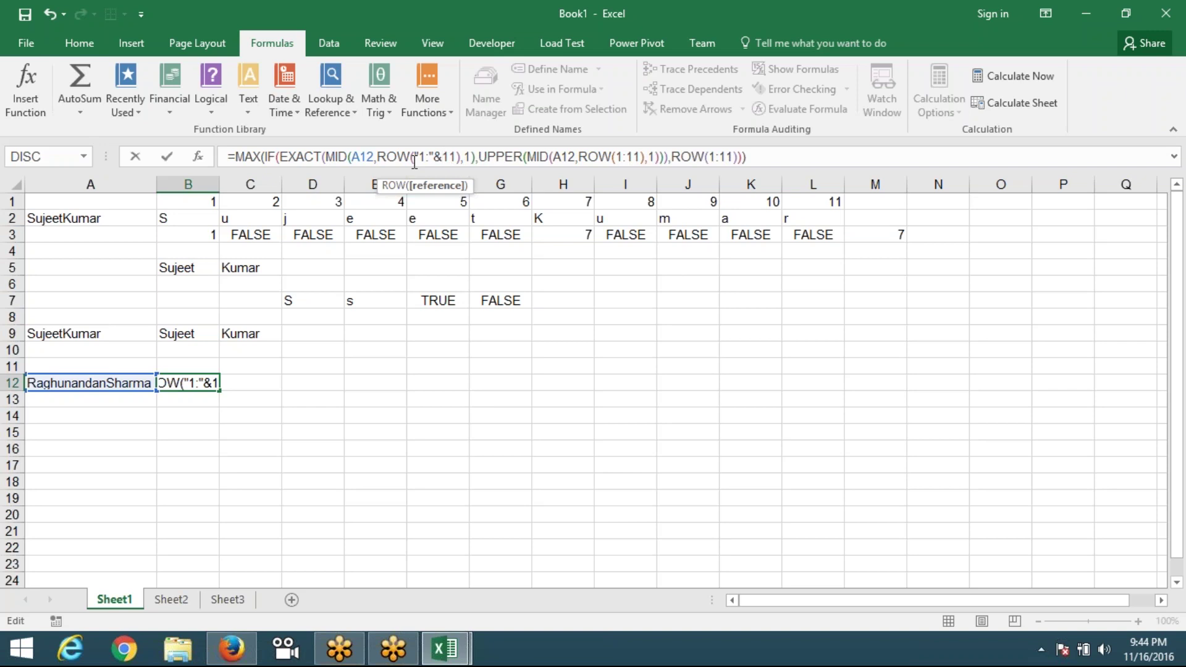
pyautogui.press('Delete')
pyautogui.press('Delete')
pyautogui.write('L')
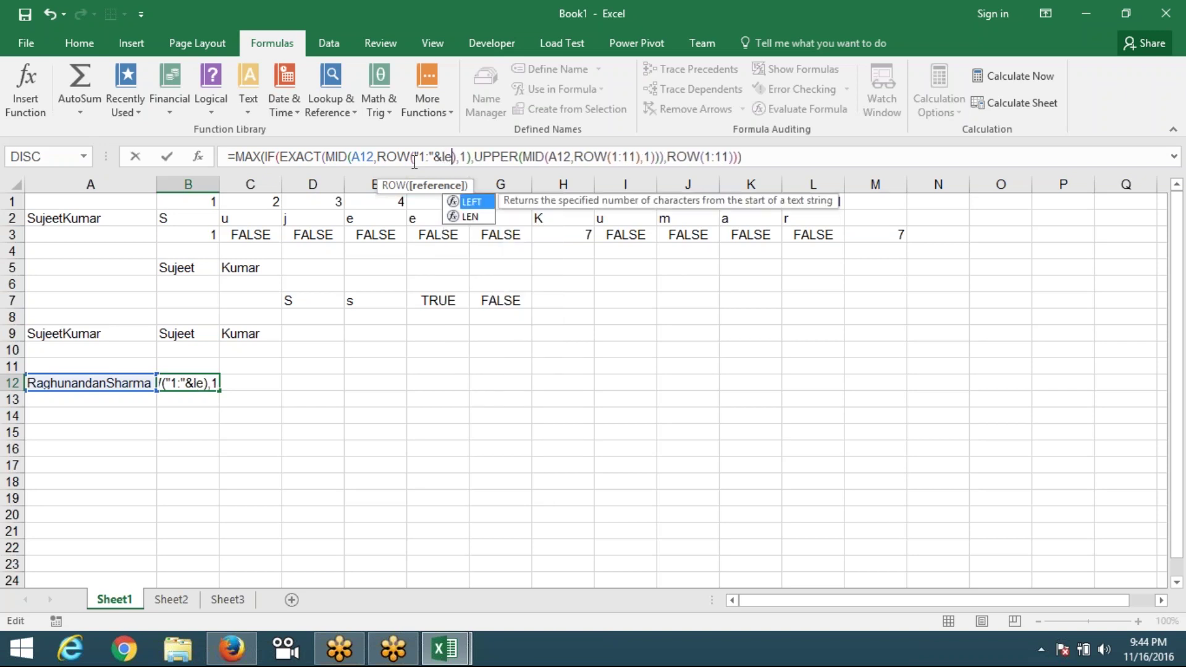
pyautogui.write('EN()')
pyautogui.press('Left')
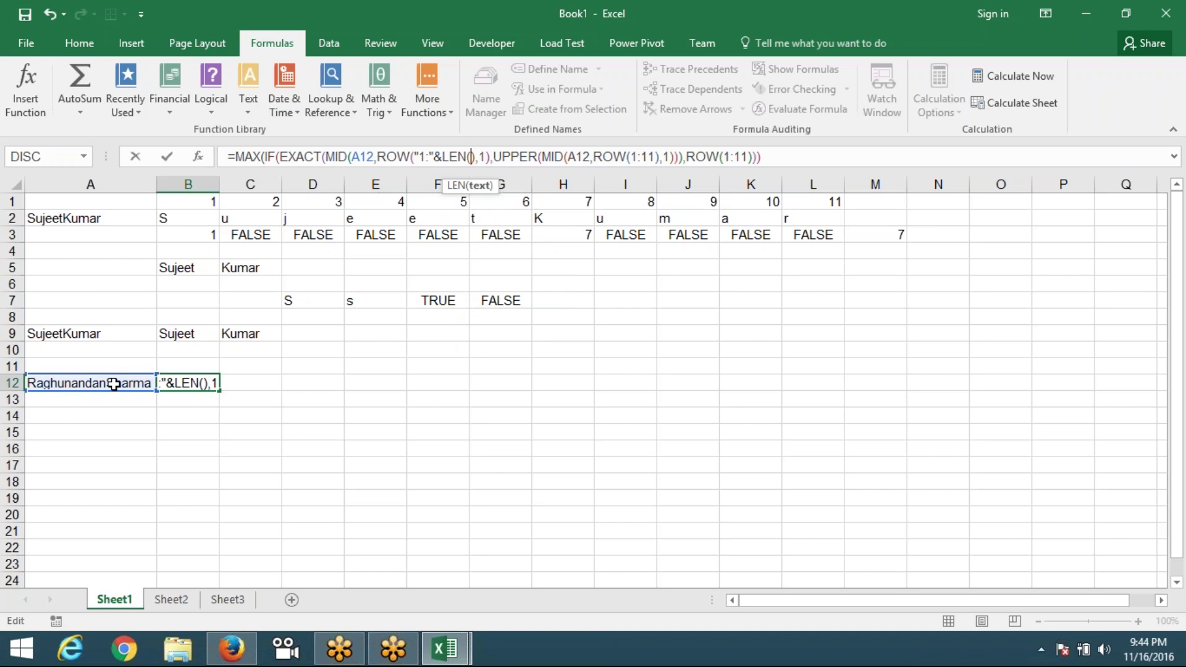
pyautogui.click(115, 383)
pyautogui.write(')')
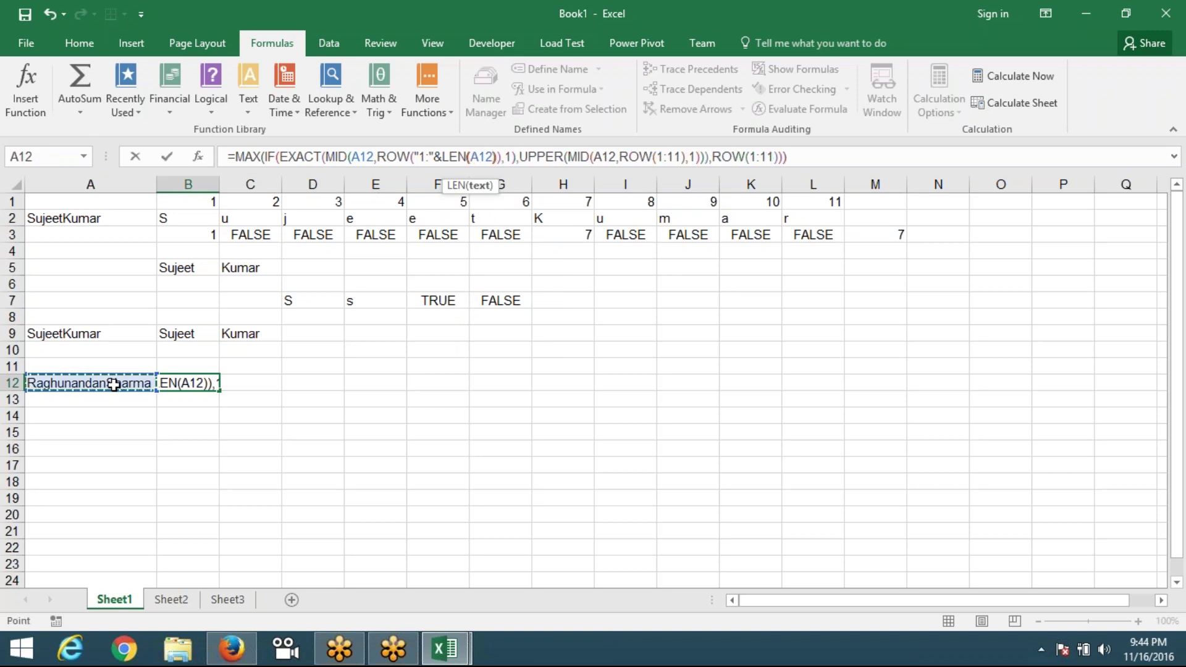
# - Wrap that first range in INDIRECT, giving ROW(INDIRECT("1:"&LEN(A12)))
pyautogui.click(414, 157)
pyautogui.write('i')
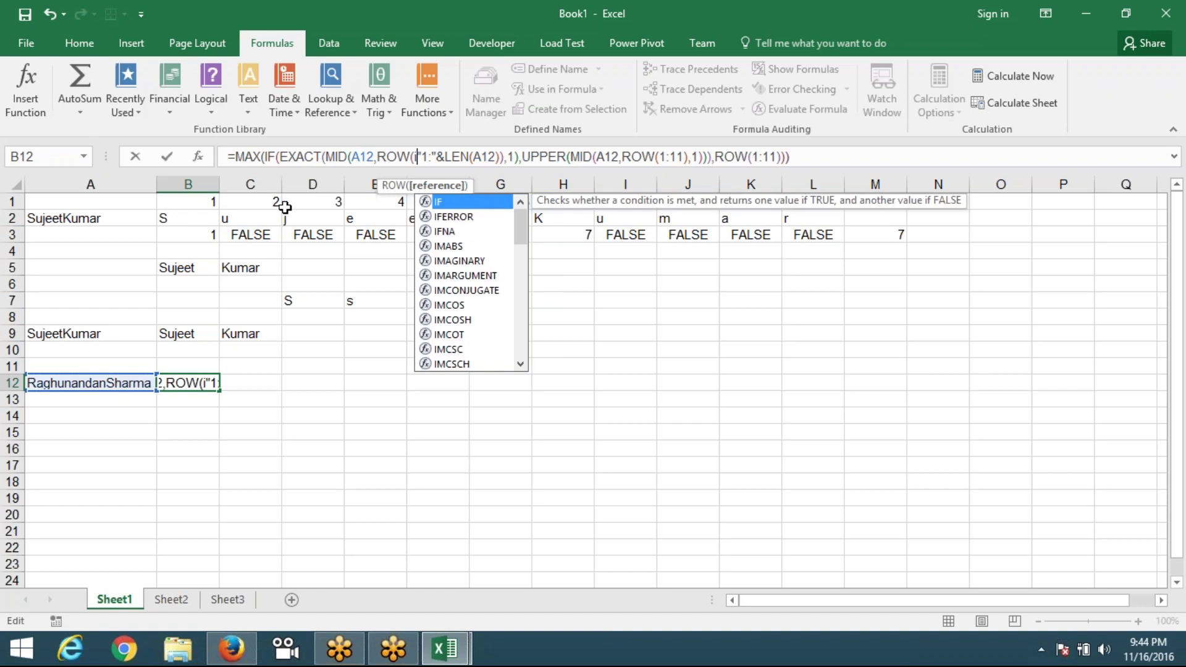
pyautogui.write('nd')
pyautogui.press('Down')
pyautogui.press('Tab')
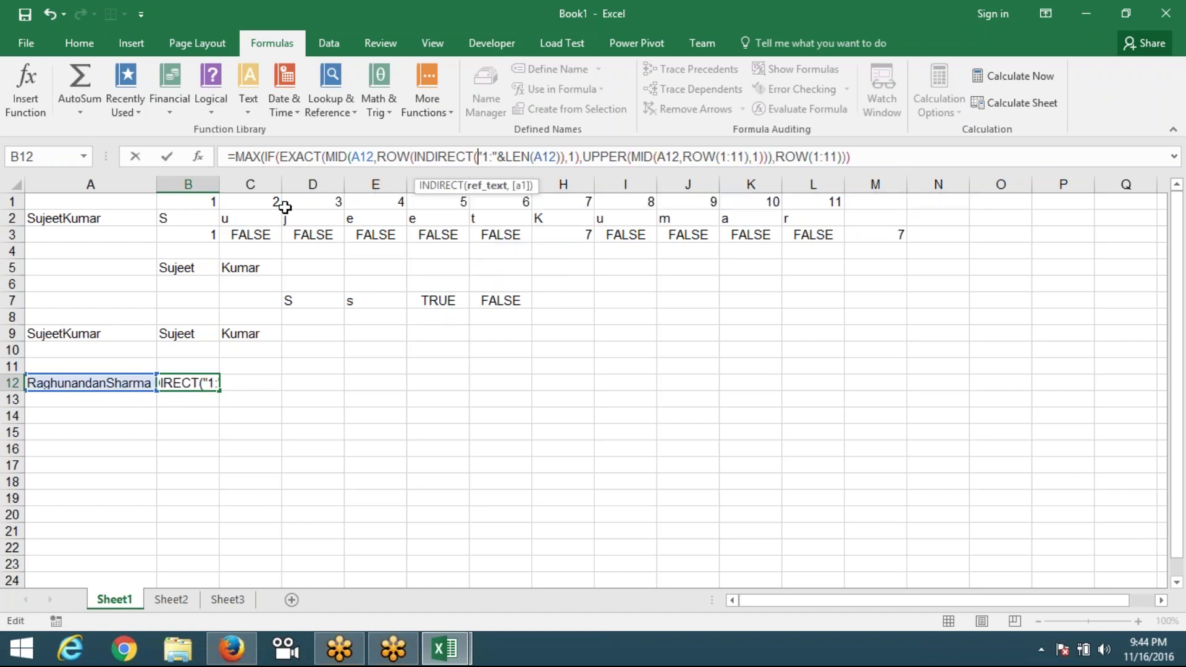
pyautogui.click(560, 158)
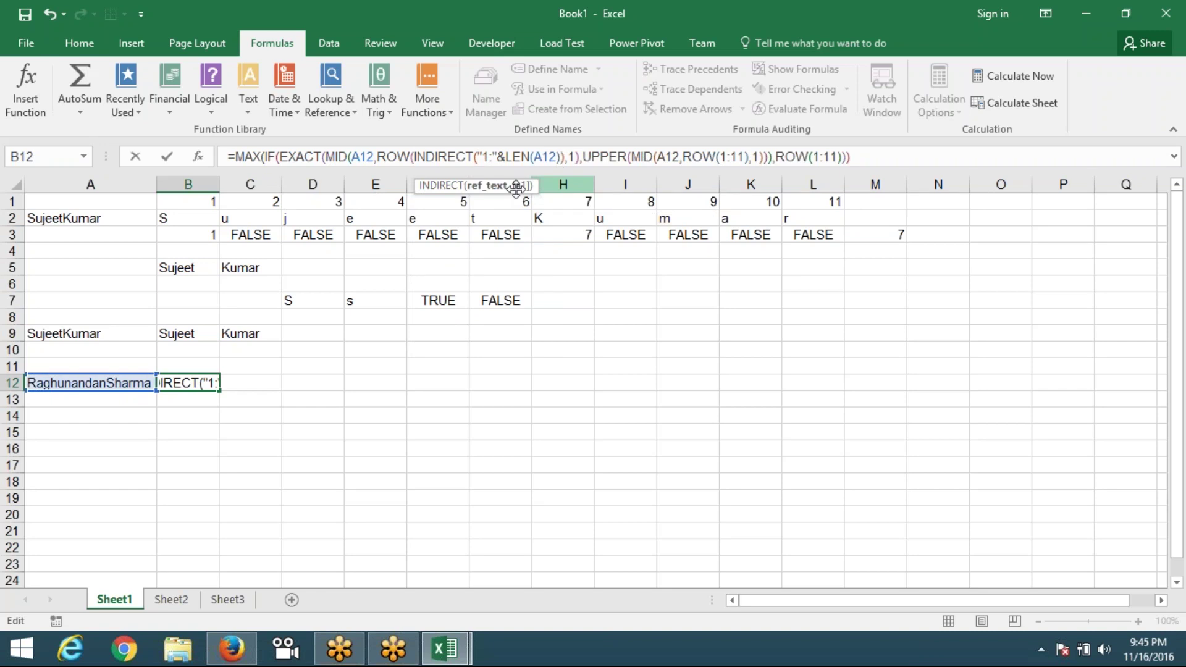
pyautogui.write(')')
pyautogui.press('Right')
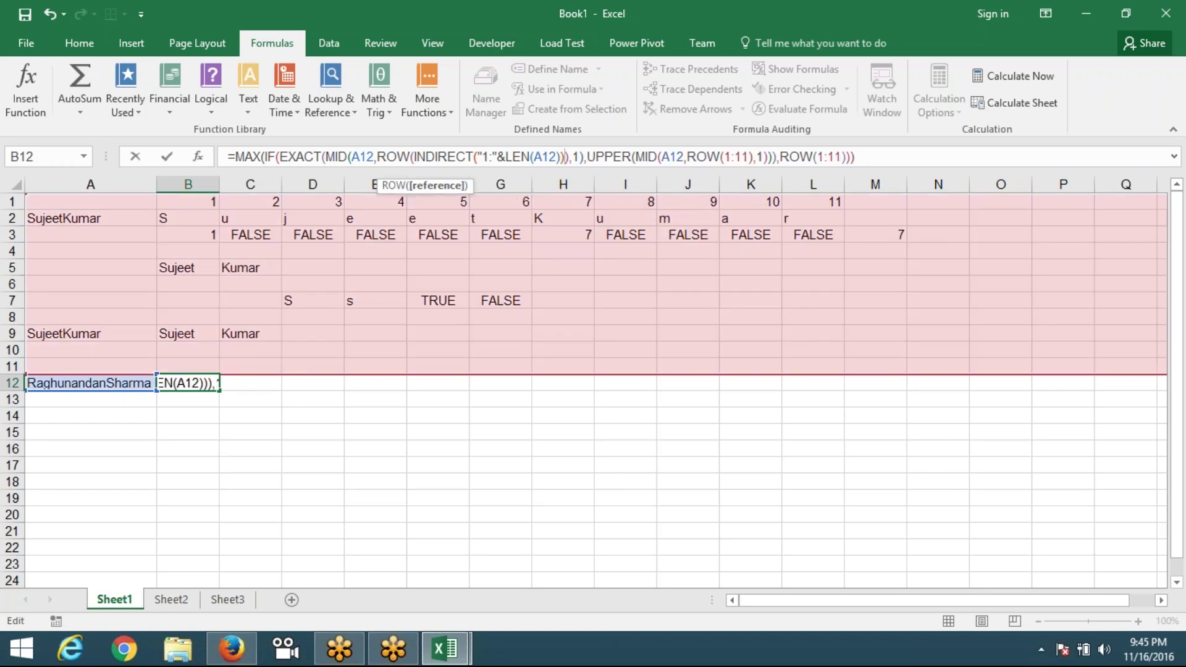
# - Insert INDIRECT into the UPPER(MID…) ROW range and replace 11 with "1:"&LEN(A12)
pyautogui.click(727, 159)
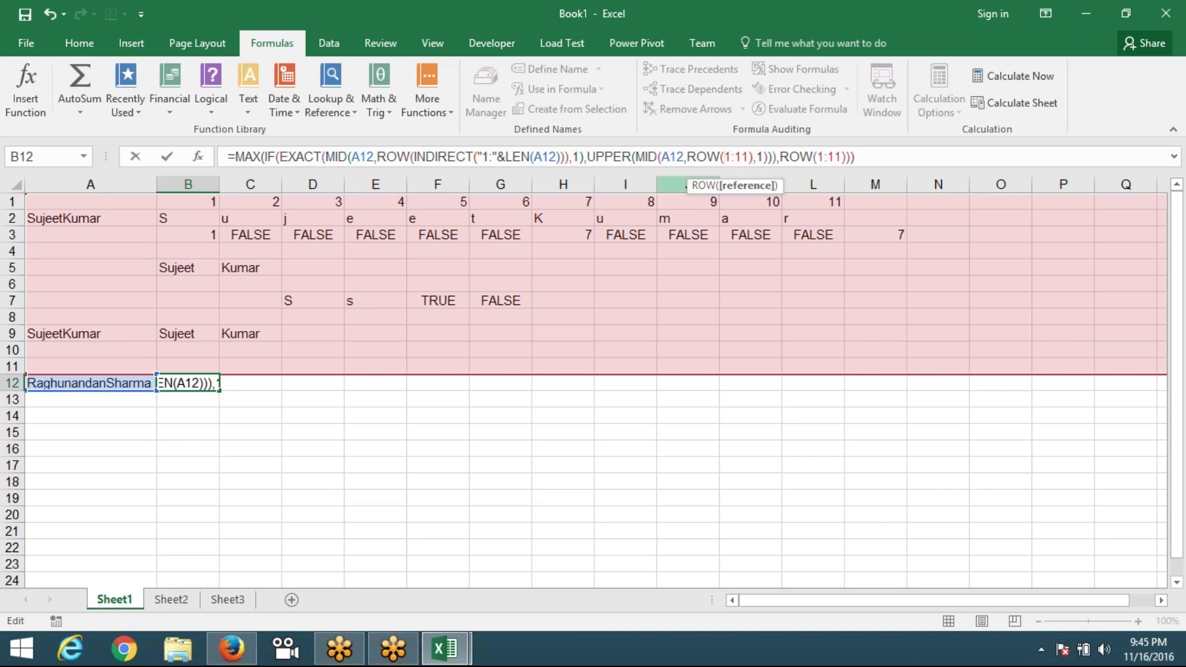
pyautogui.write('ind')
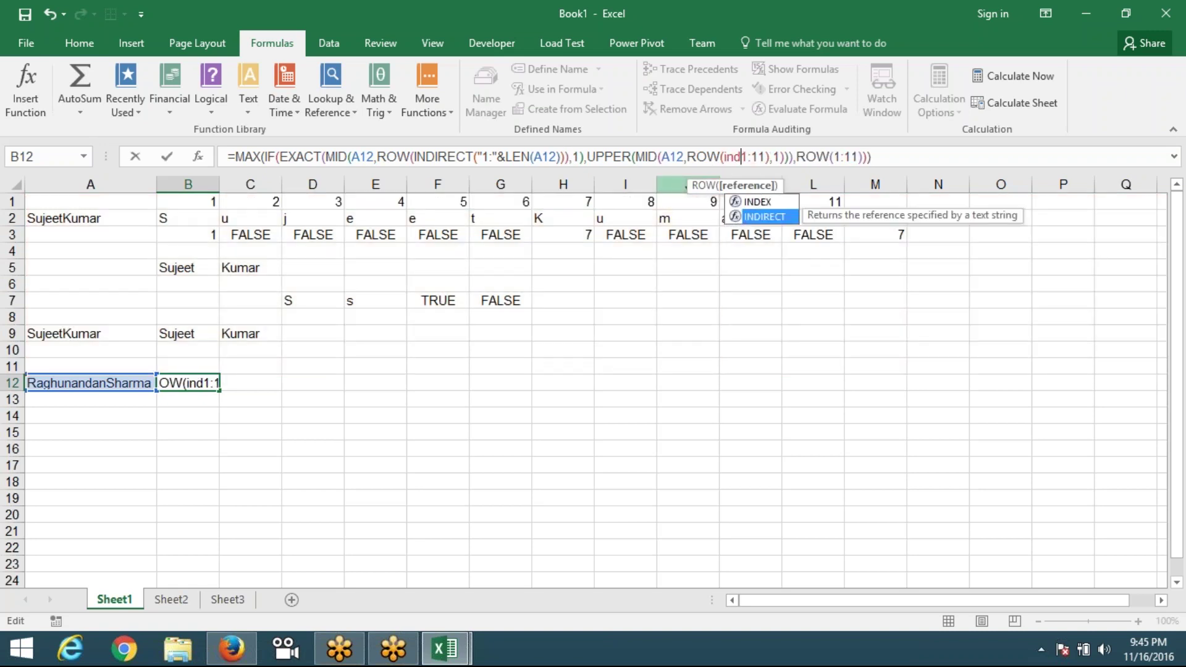
pyautogui.press('Tab')
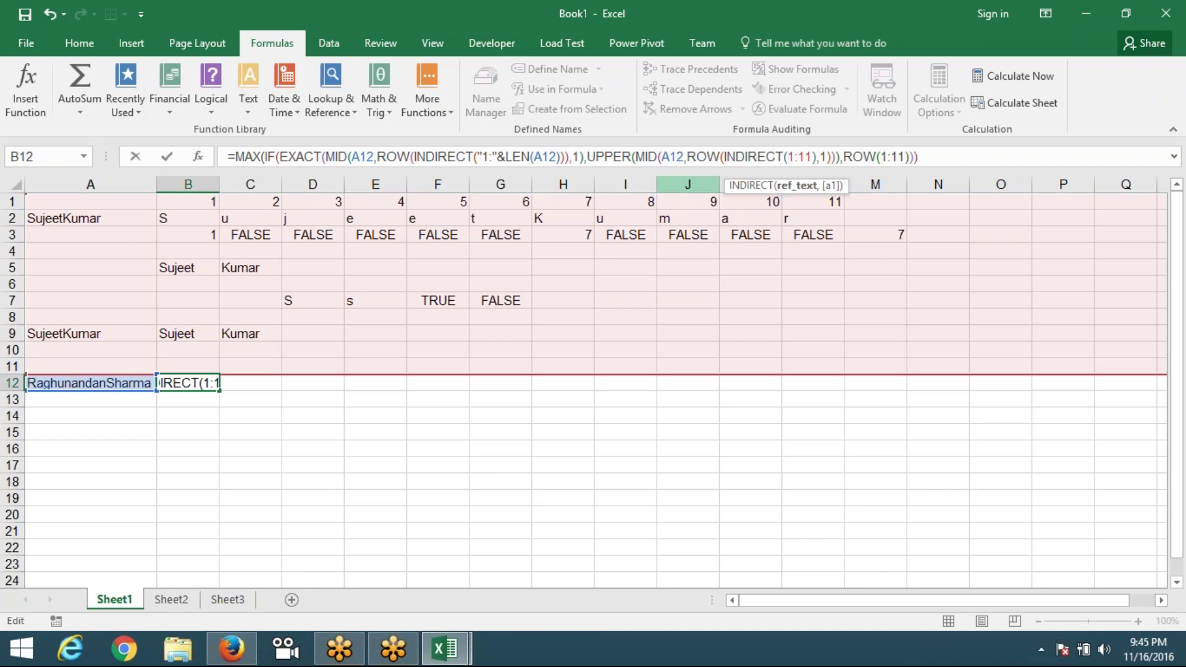
pyautogui.write('"1:')
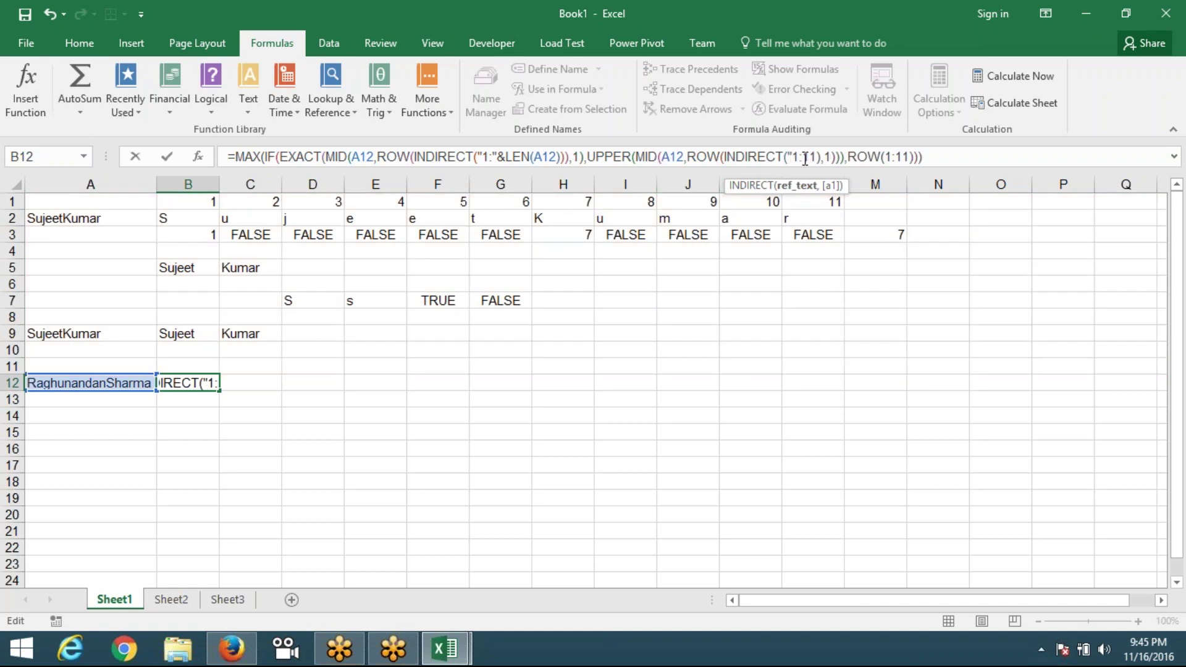
pyautogui.write('"&')
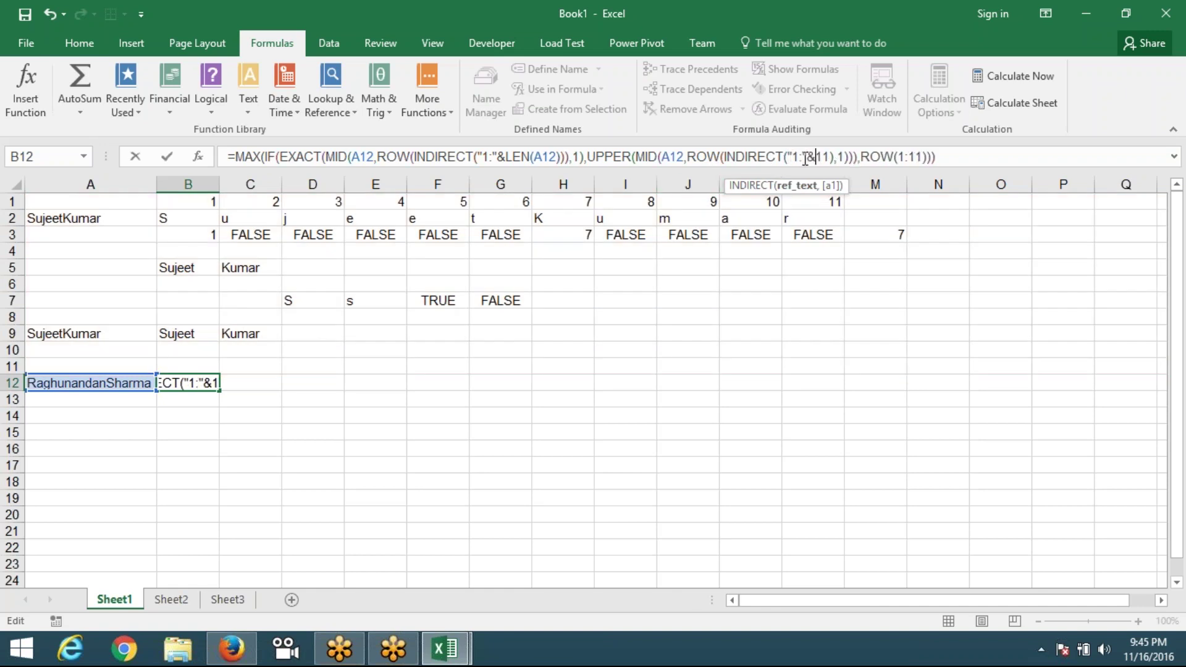
pyautogui.press('Delete')
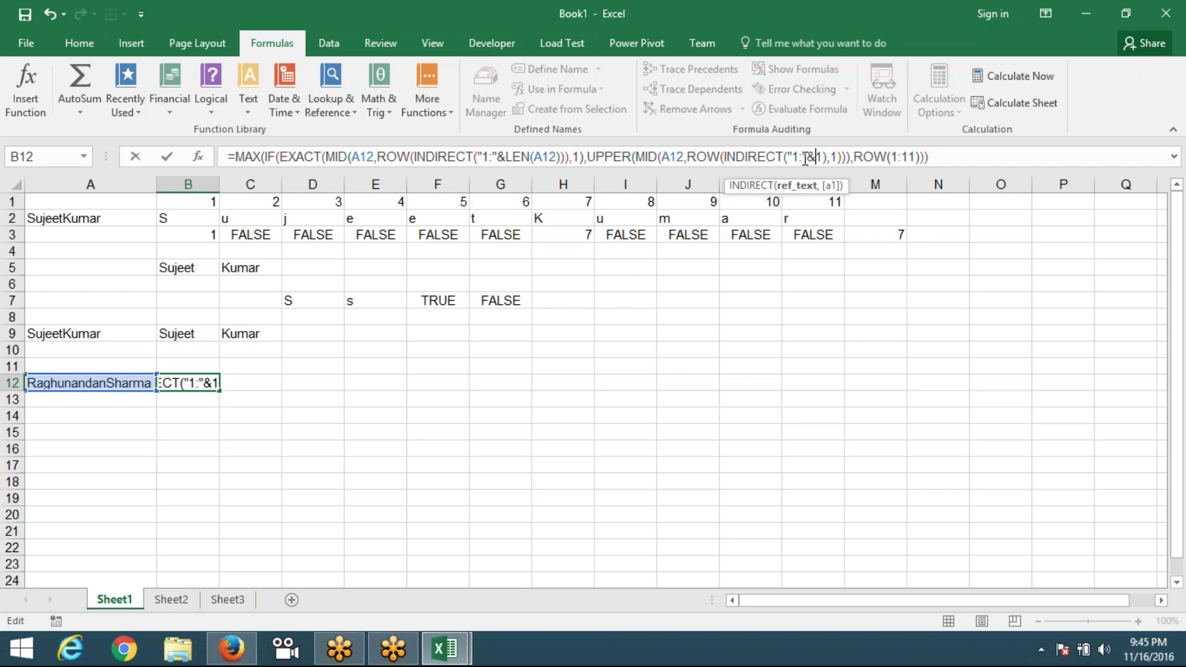
pyautogui.press('Delete')
pyautogui.write('len')
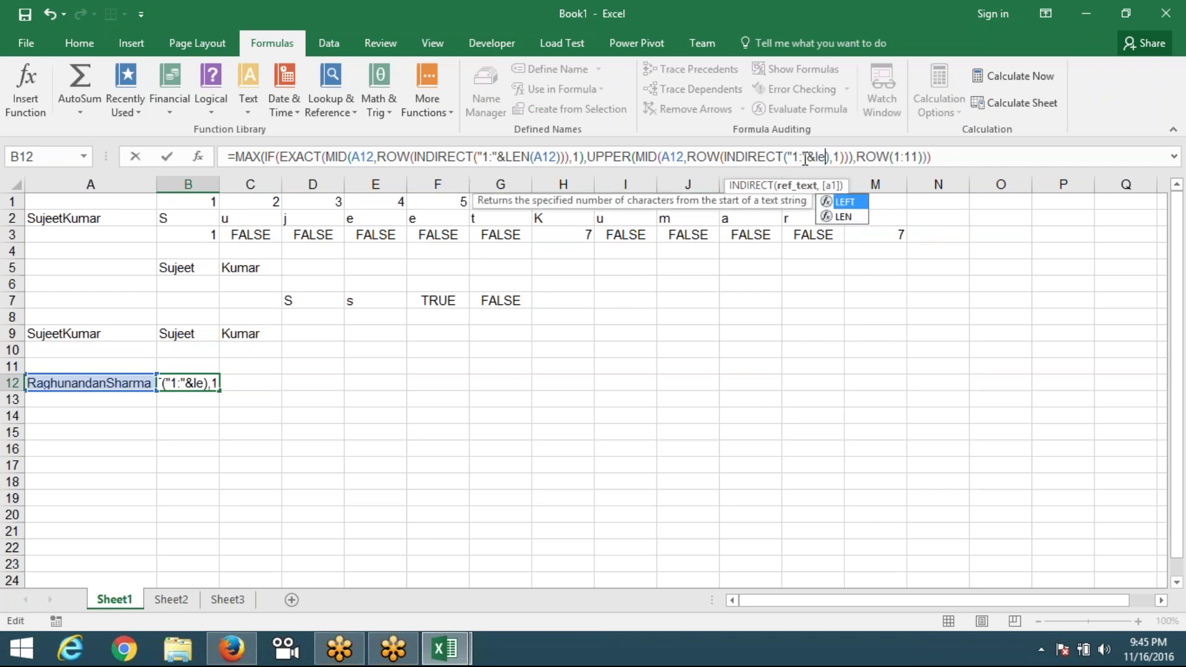
pyautogui.press('Tab')
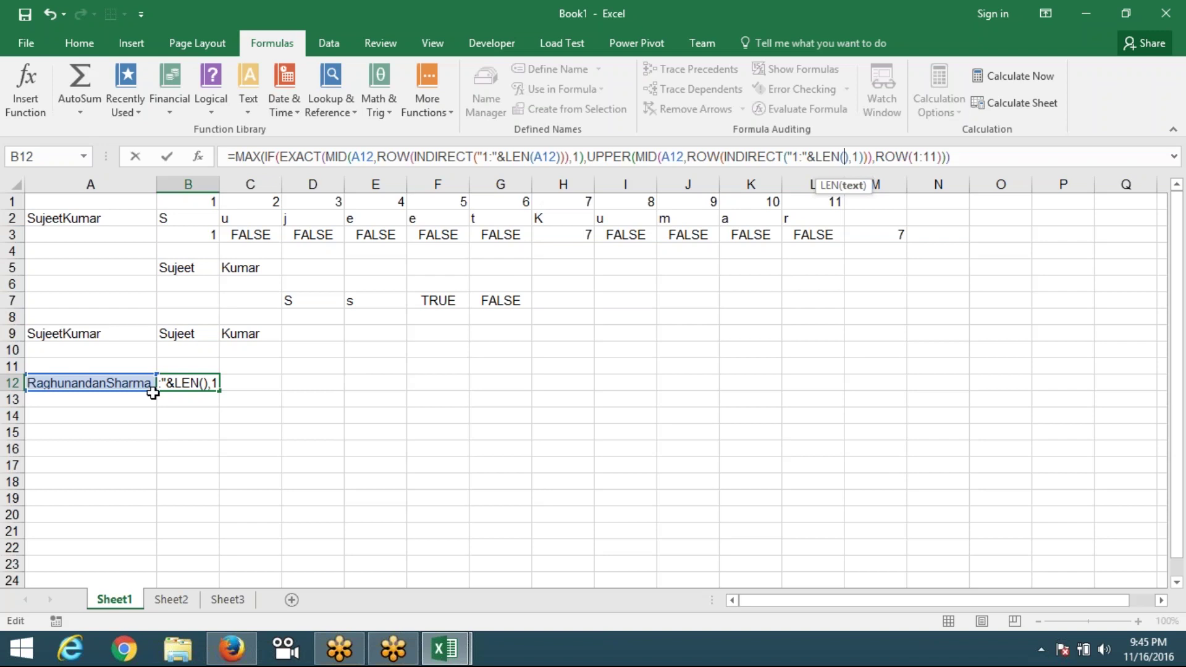
pyautogui.click(132, 384)
pyautogui.write(')')
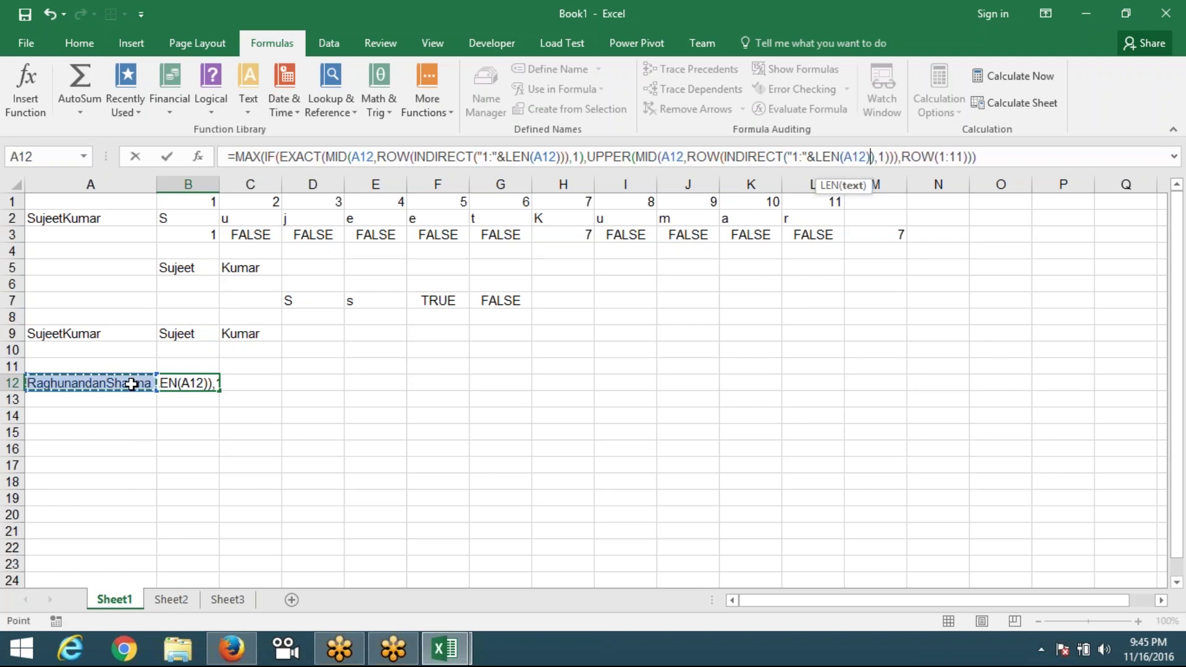
pyautogui.write(')')
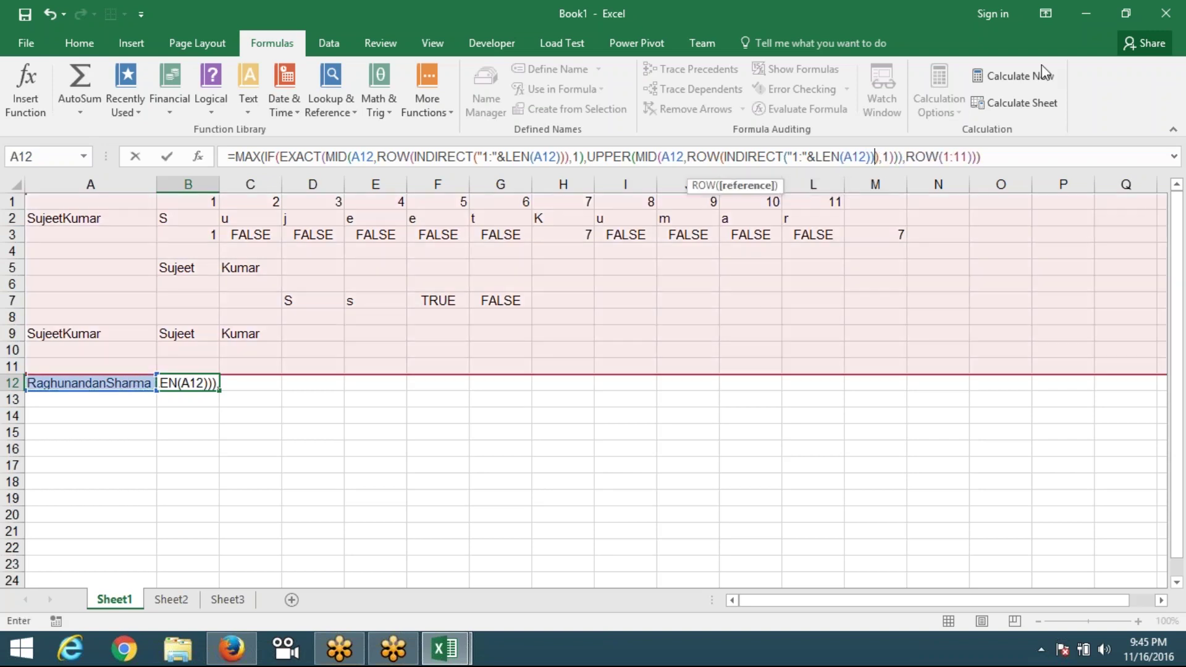
pyautogui.write(',')
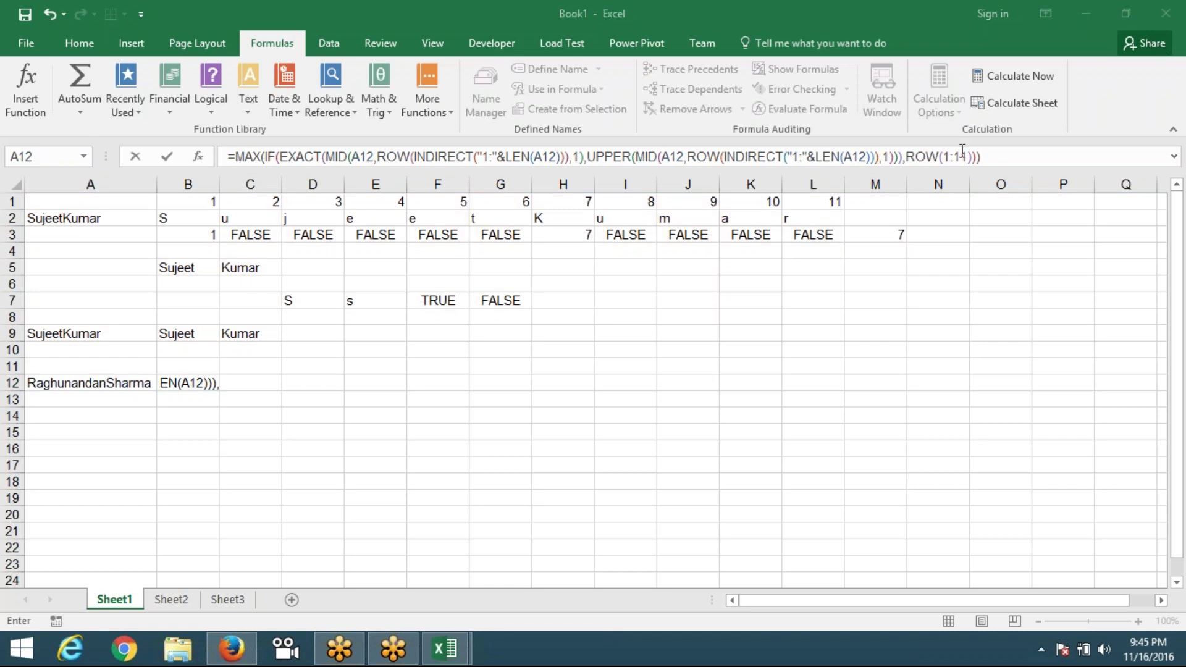
# - Make B12's last ROW range INDIRECT("1:"&LEN(A12)) instead of fixed rows 1:11
pyautogui.click(946, 160)
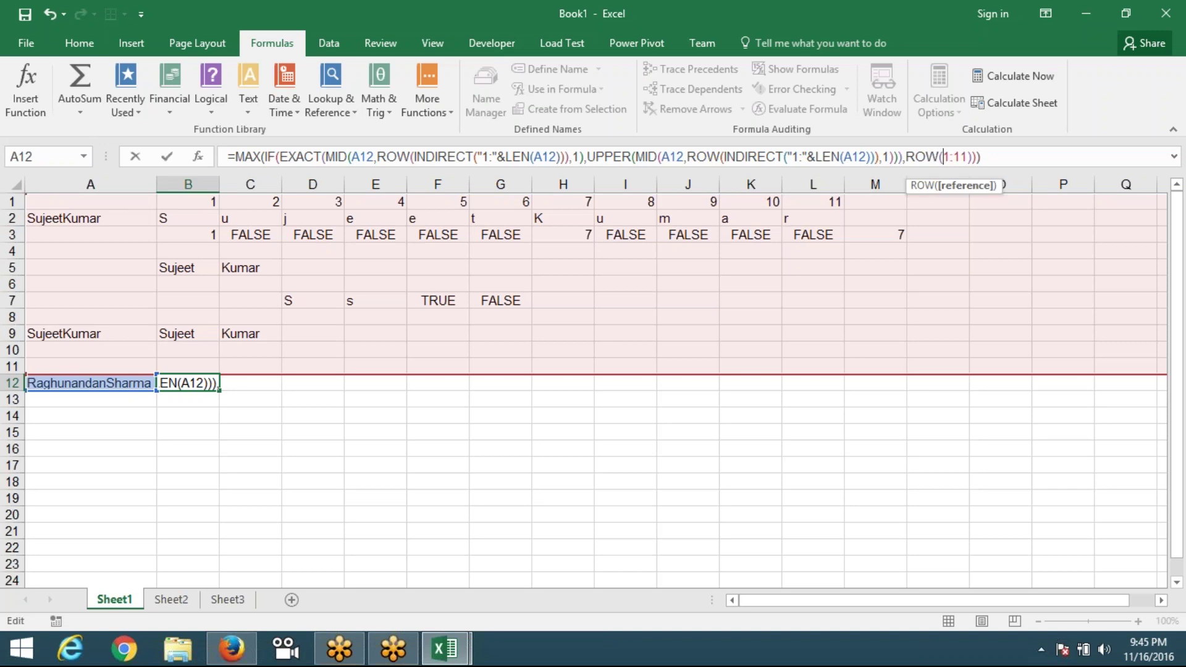
pyautogui.write('ind')
pyautogui.press('Down')
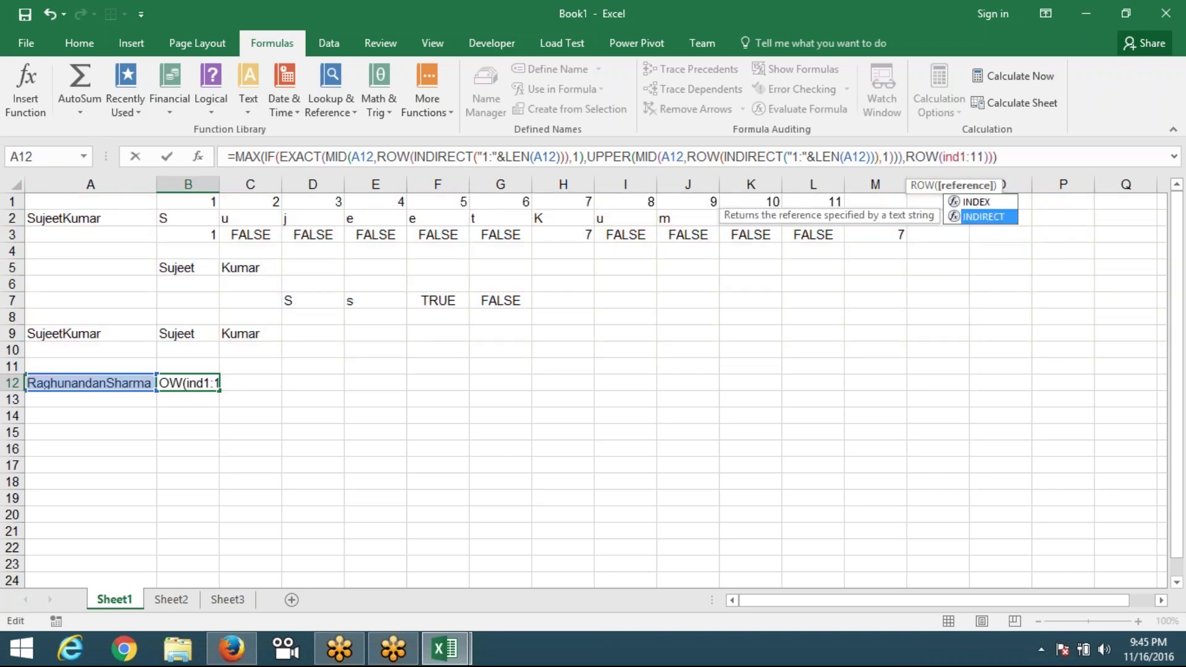
pyautogui.press('Tab')
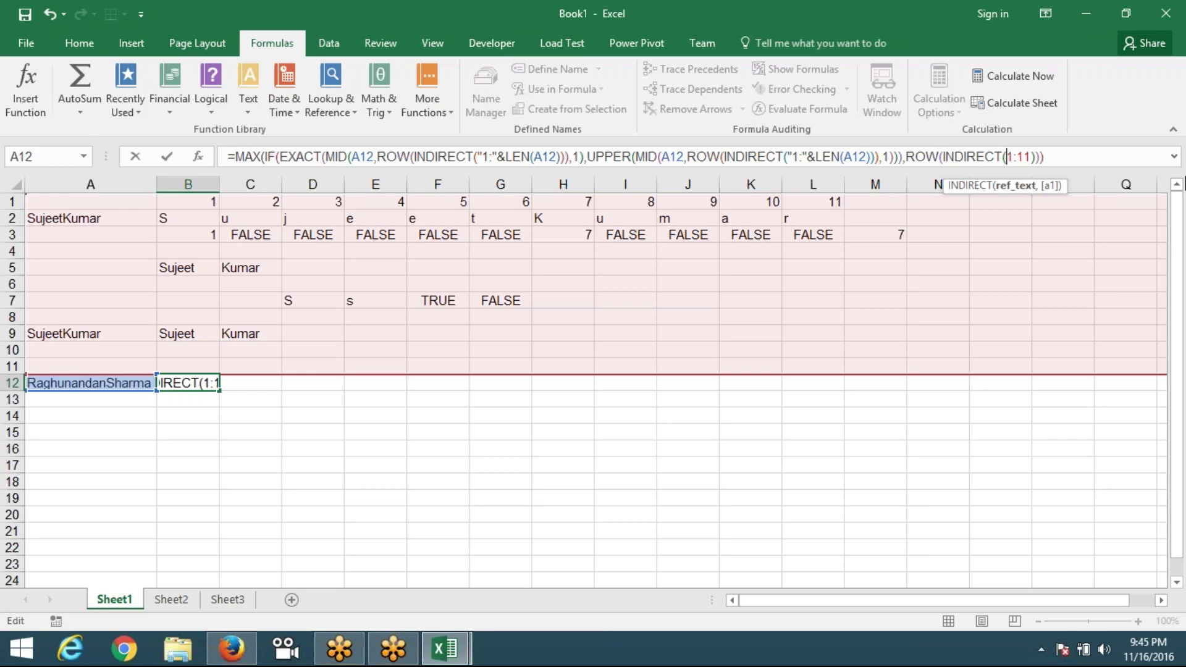
pyautogui.write('"')
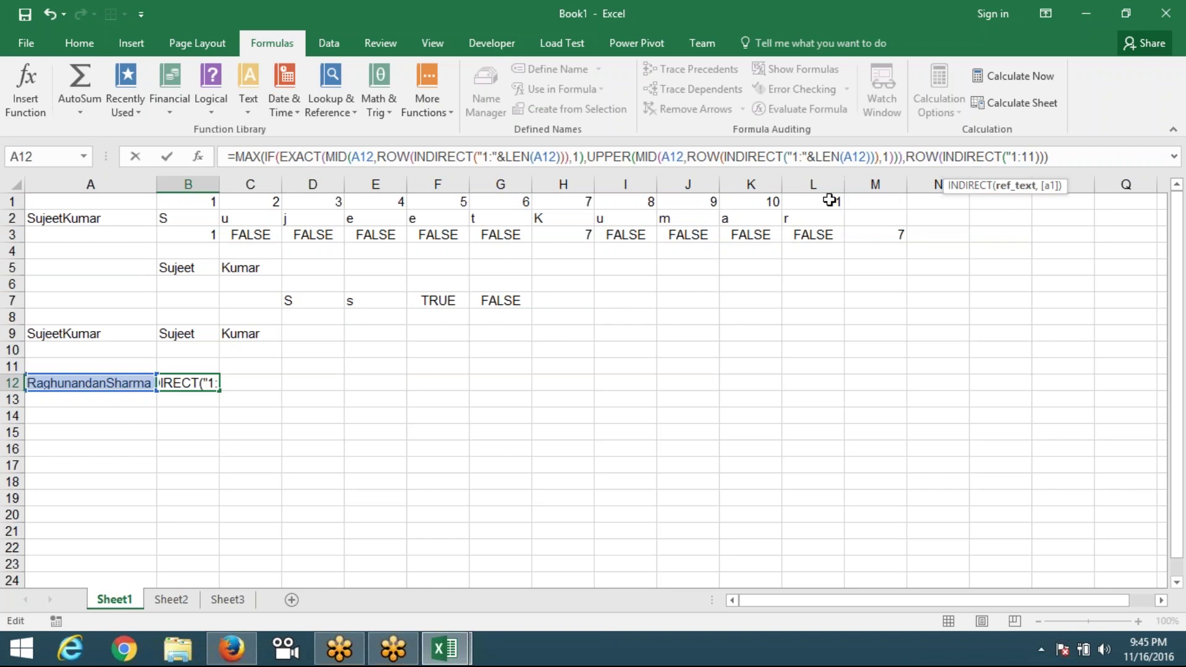
pyautogui.write('"&')
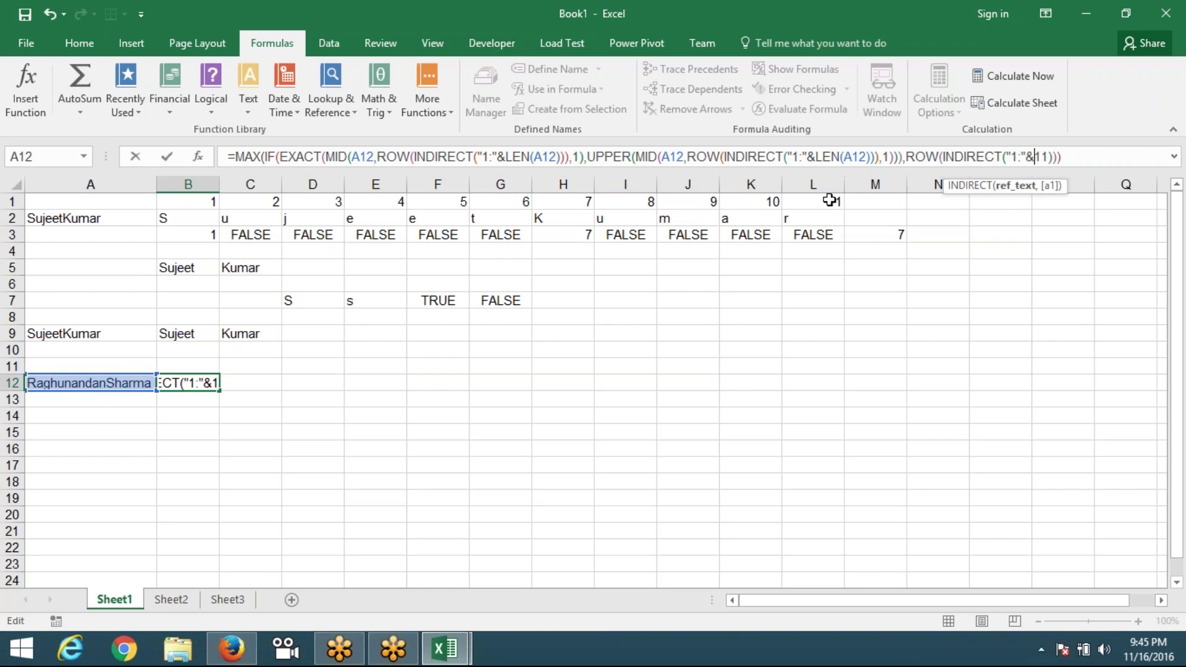
pyautogui.write('len')
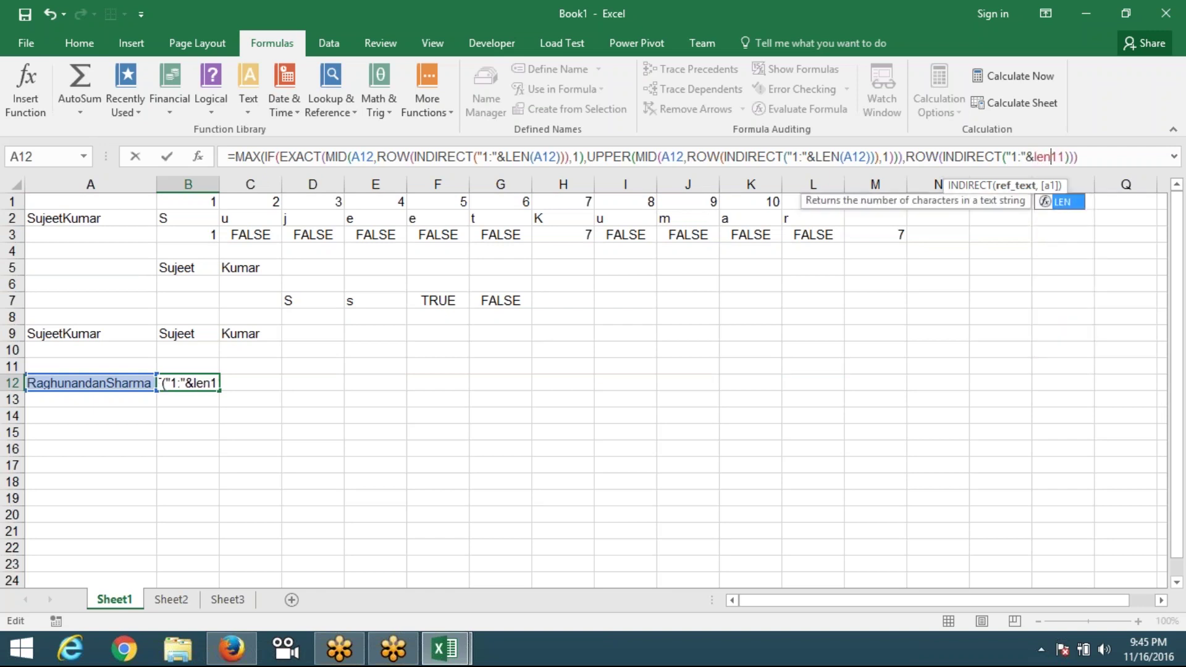
pyautogui.write('(')
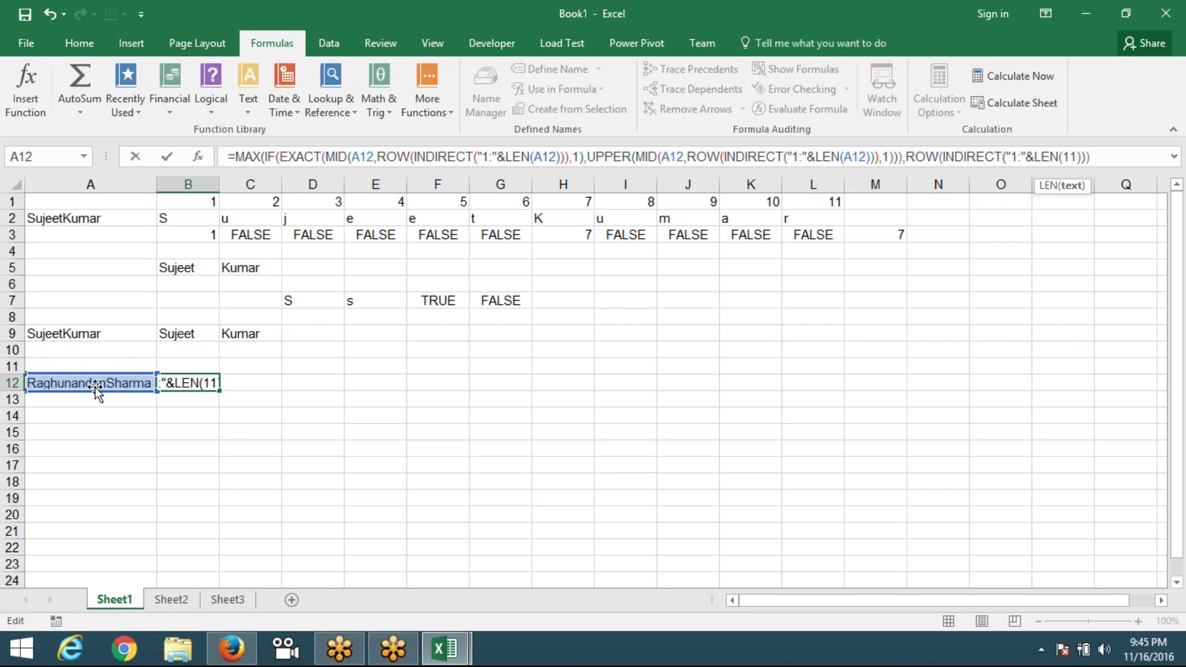
pyautogui.click(93, 383)
pyautogui.write(')')
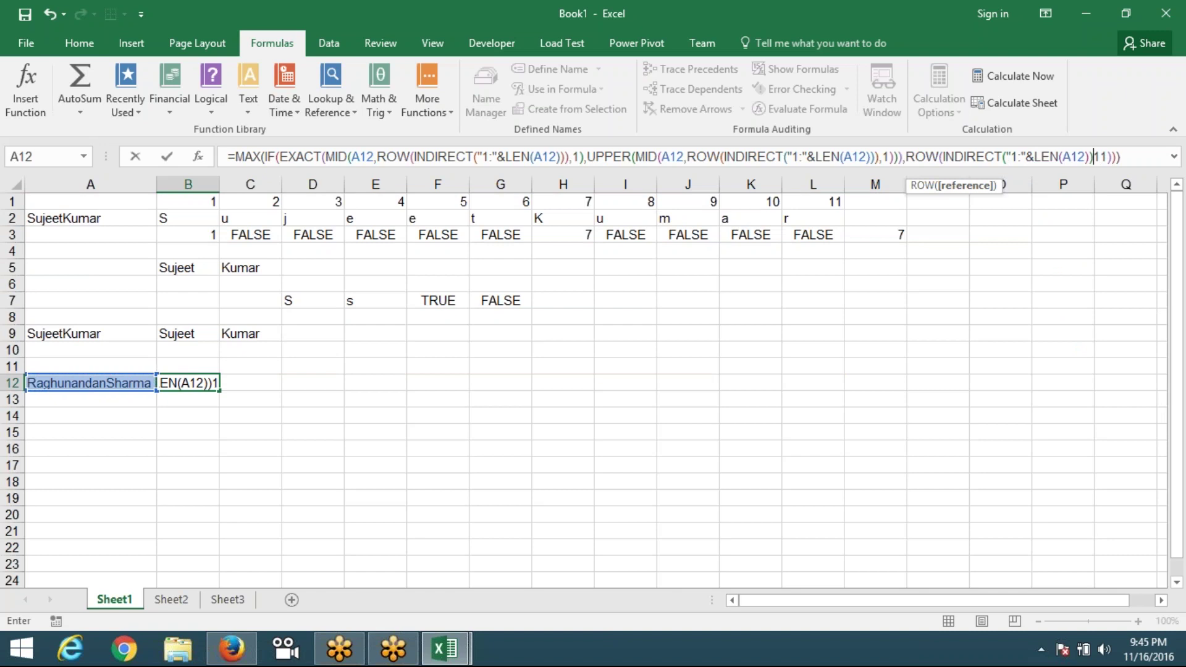
# - Delete the leftover digit and commit B12 with Ctrl+Shift+Enter, which shows 1
pyautogui.press('Delete')
pyautogui.press('Delete')
pyautogui.hotkey('ctrl', 'shift', 'Return')
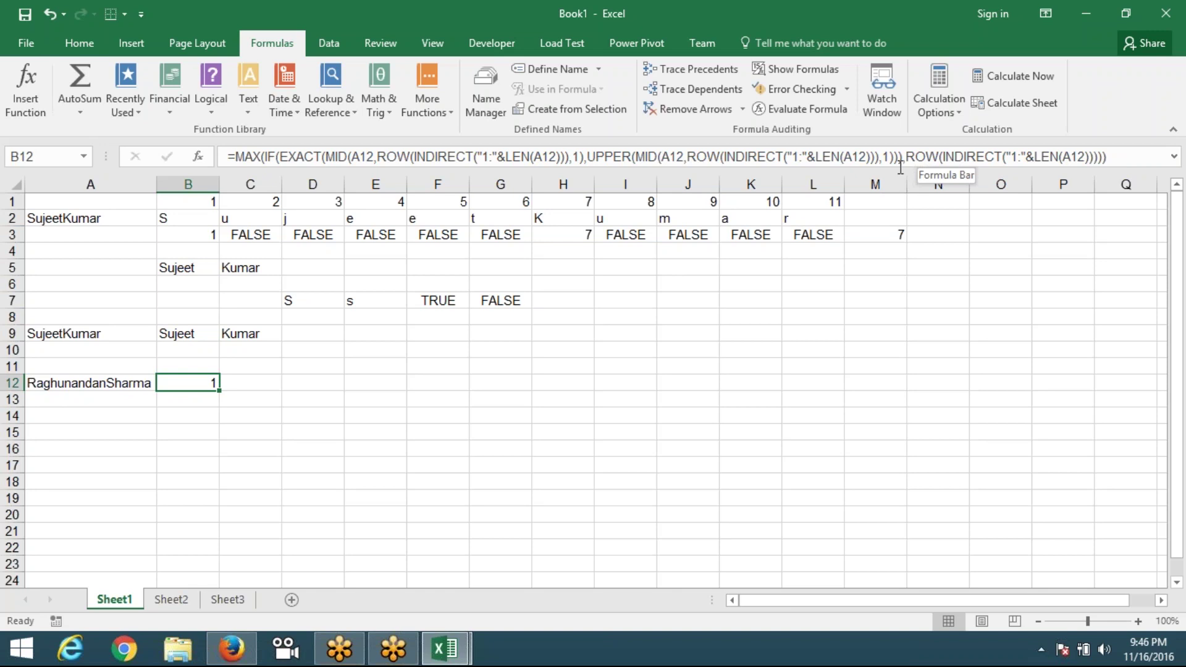
pyautogui.click(878, 158)
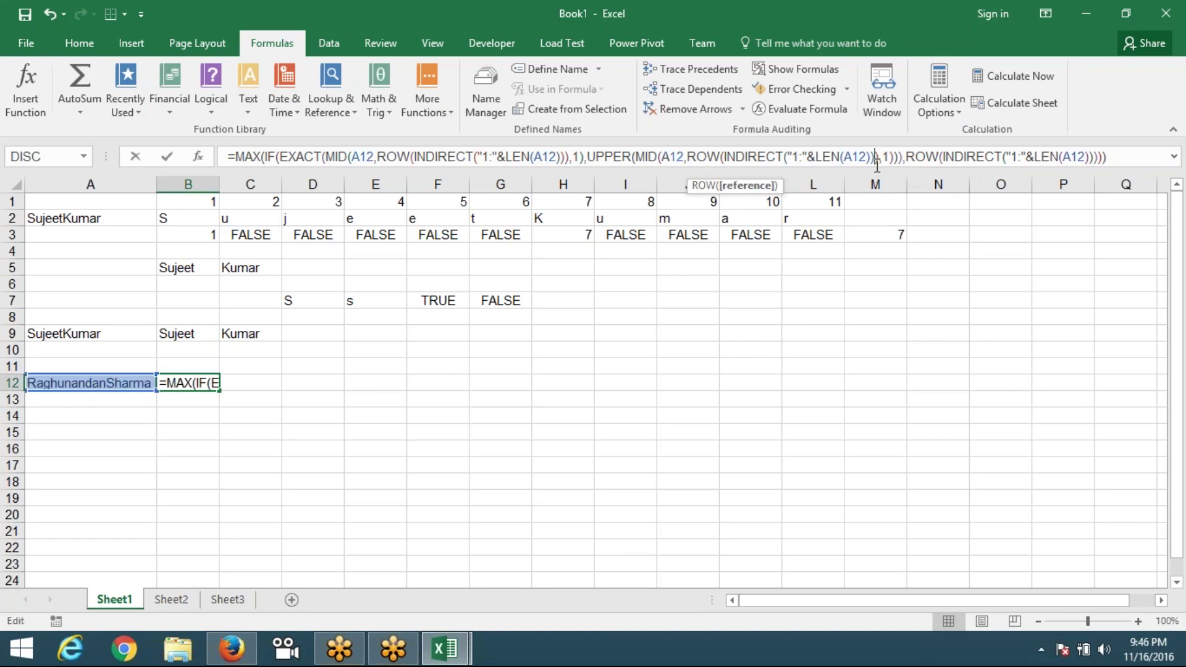
pyautogui.press('Escape')
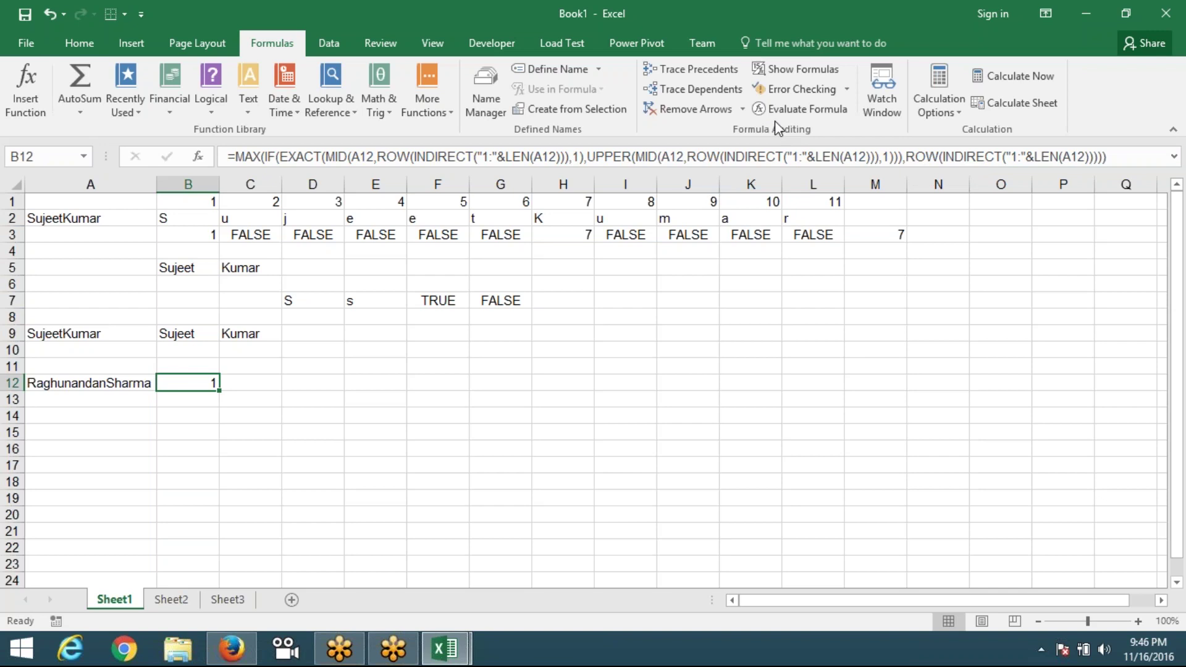
pyautogui.click(803, 109)
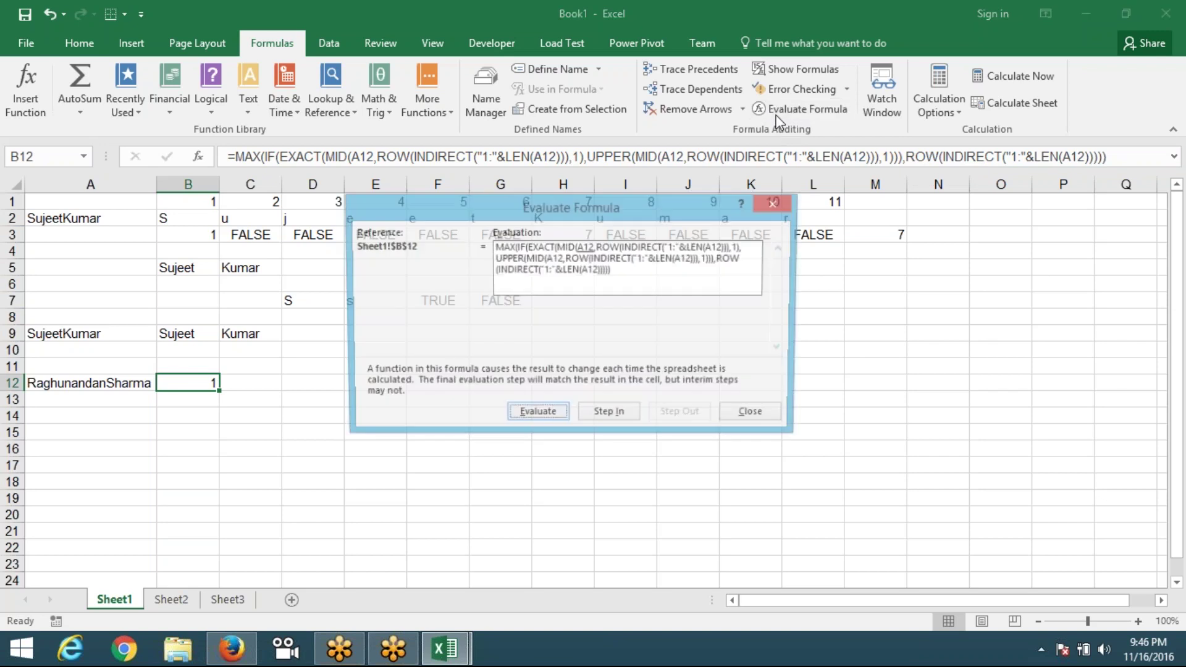
pyautogui.click(521, 414)
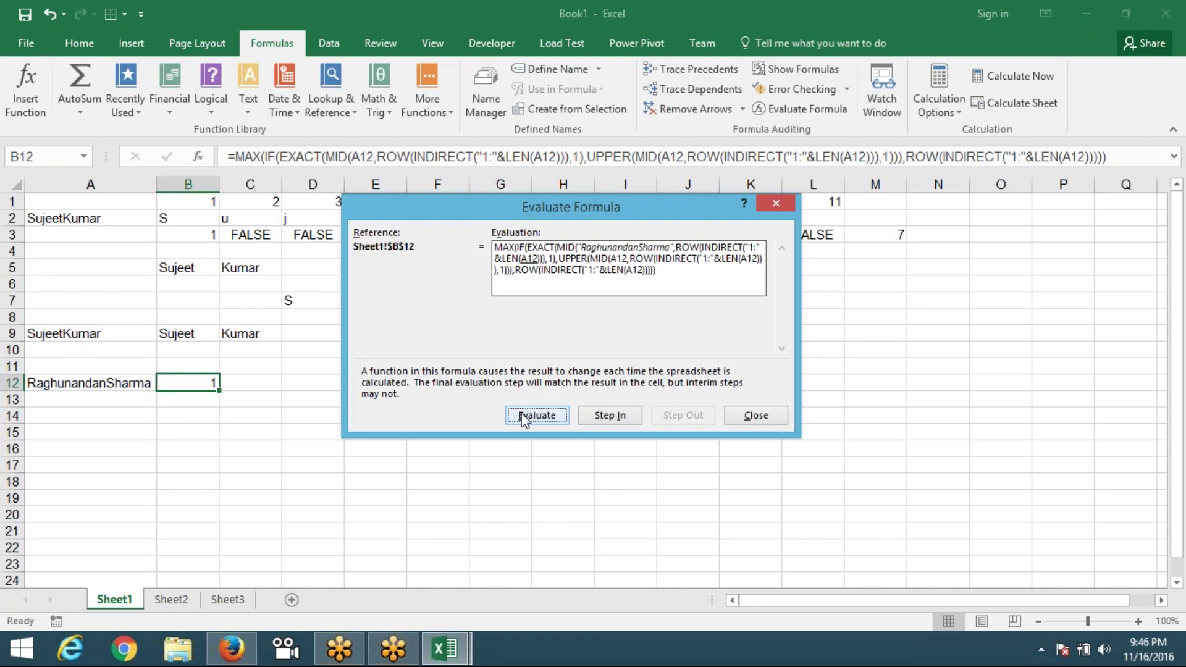
pyautogui.click(524, 417)
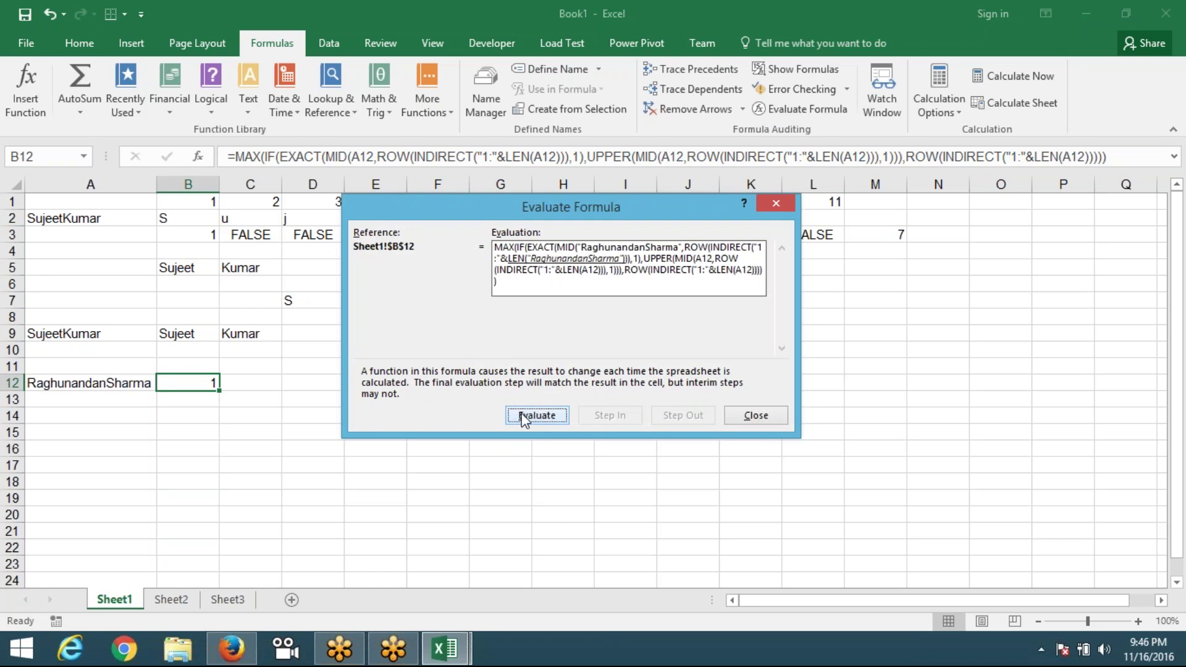
pyautogui.click(524, 417)
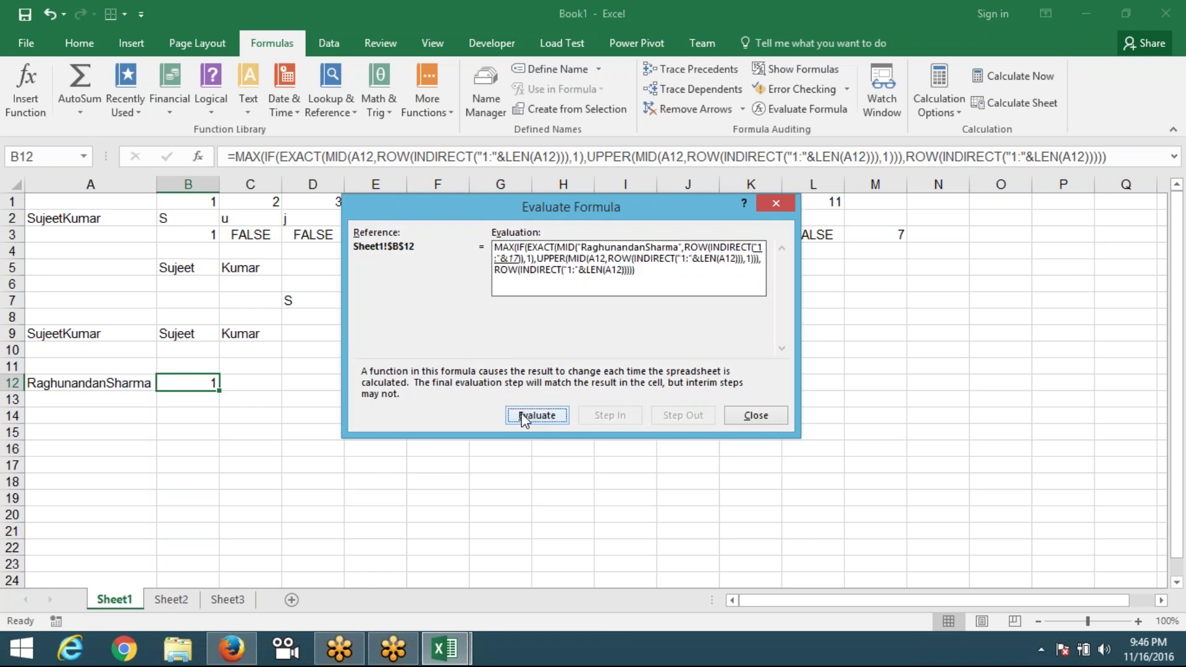
pyautogui.click(524, 417)
pyautogui.click(524, 417)
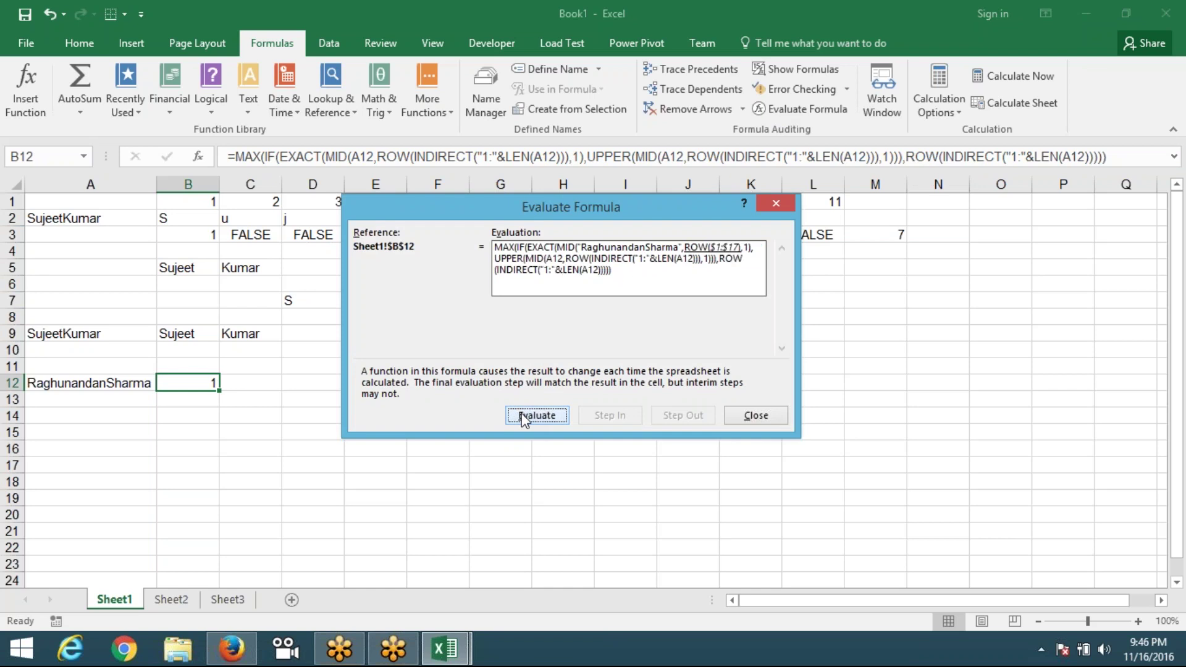
pyautogui.click(524, 417)
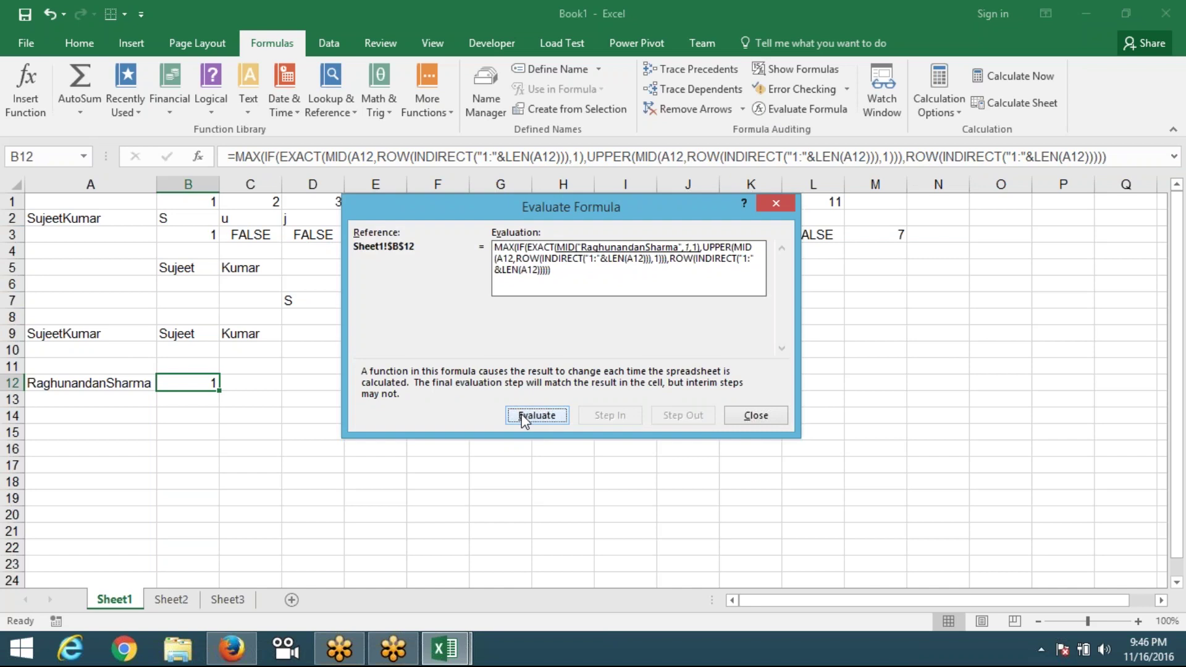
pyautogui.click(522, 418)
# - Re-enter B12's MAX formula with Ctrl+Shift+Enter so it returns 12 for A12
pyautogui.press('Escape')
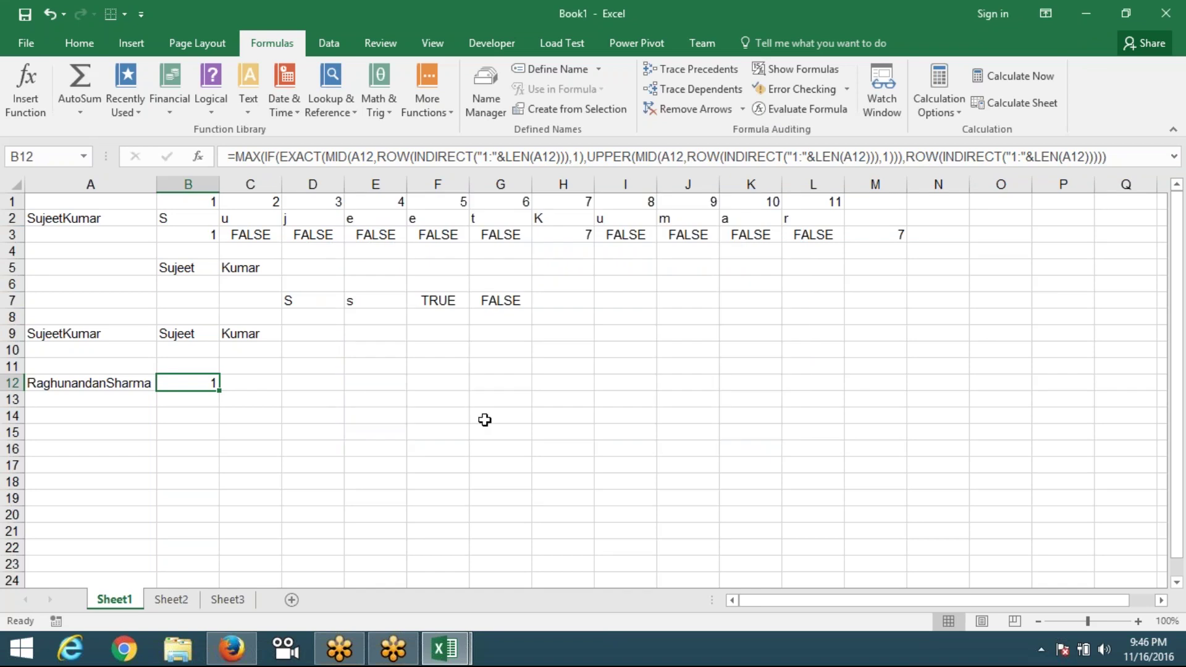
pyautogui.doubleClick(211, 383)
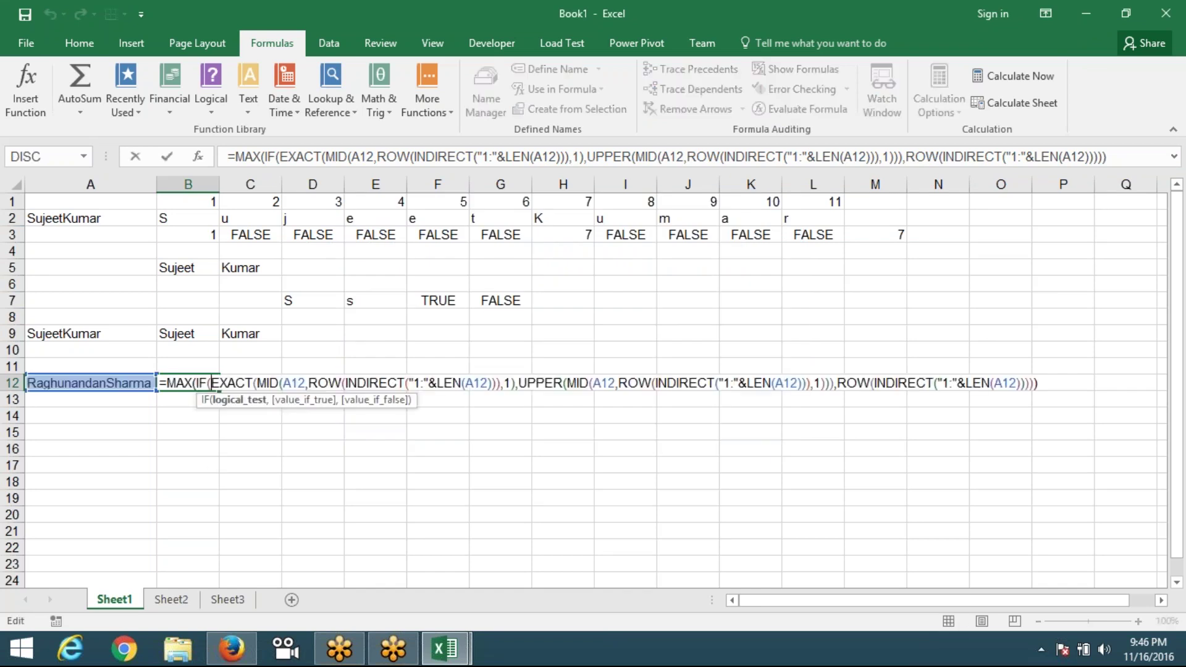
pyautogui.press('Escape')
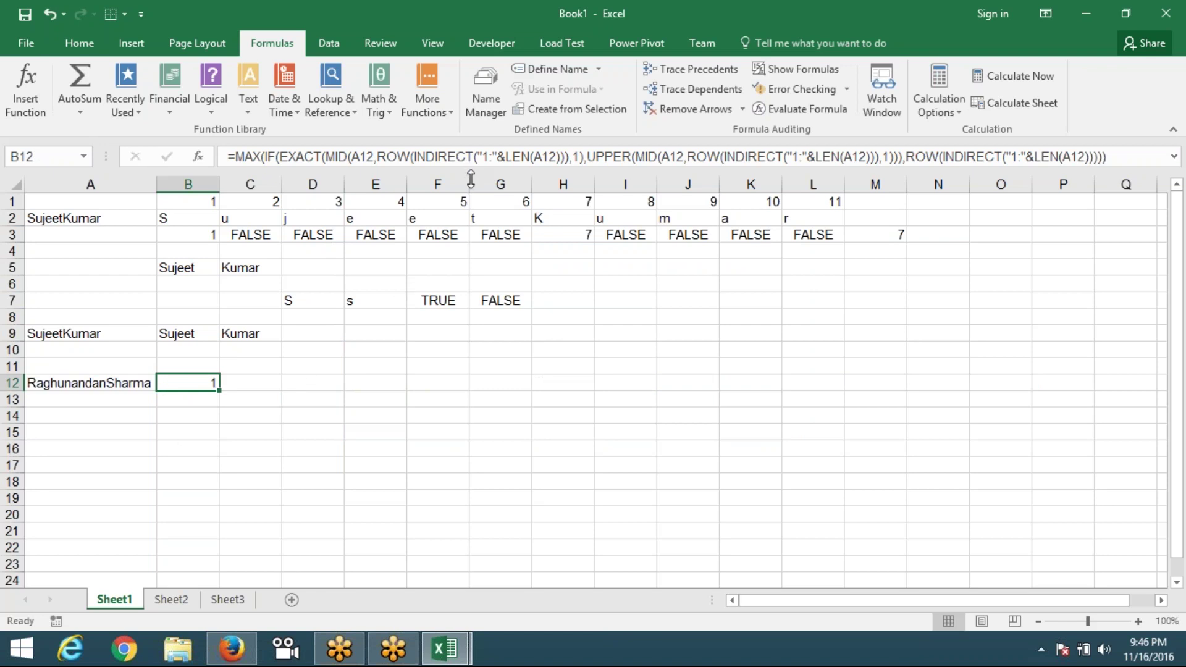
pyautogui.doubleClick(443, 156)
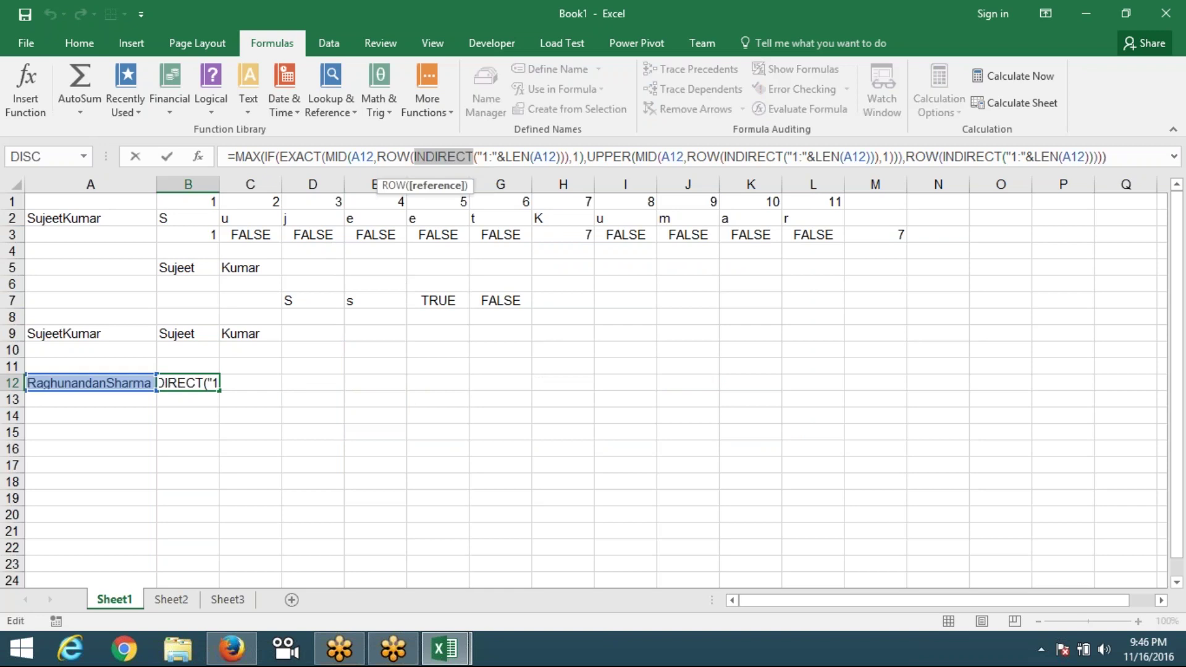
pyautogui.hotkey('ctrl', 'shift', 'Return')
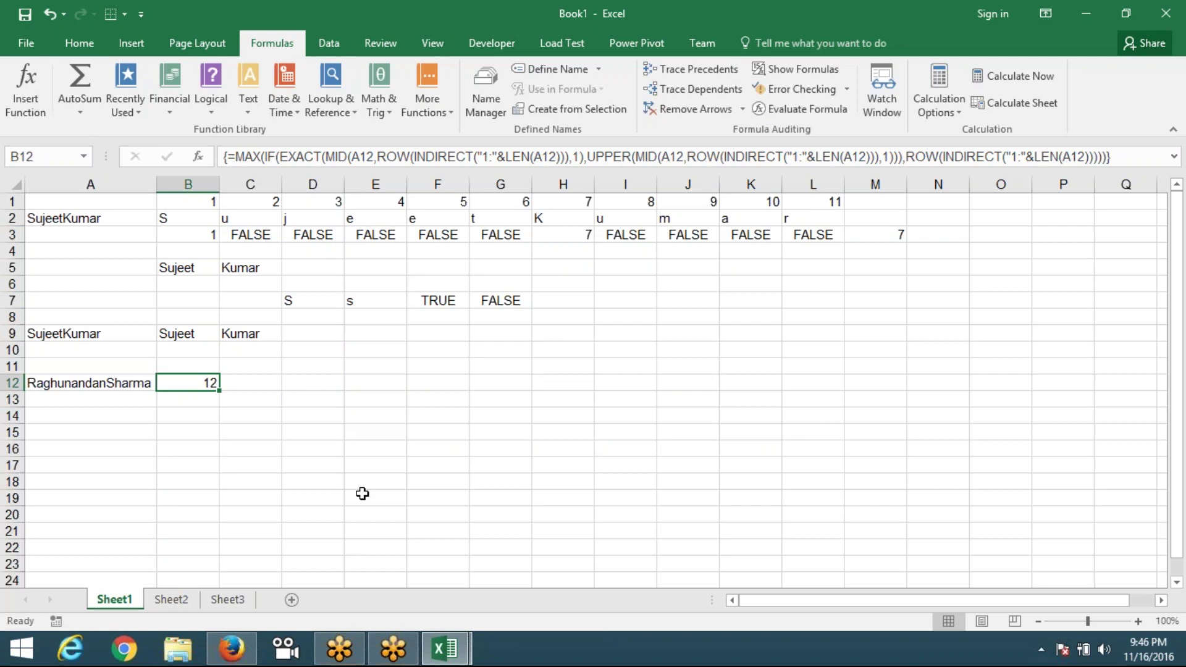
pyautogui.moveTo(362, 494)
pyautogui.mouseDown()
pyautogui.moveTo(252, 370)
pyautogui.moveTo(286, 397)
pyautogui.mouseUp()
pyautogui.click(286, 396)
# - Enter =LEFT(A12,B12-1) in C12 to extract the first name from A12
pyautogui.click(246, 383)
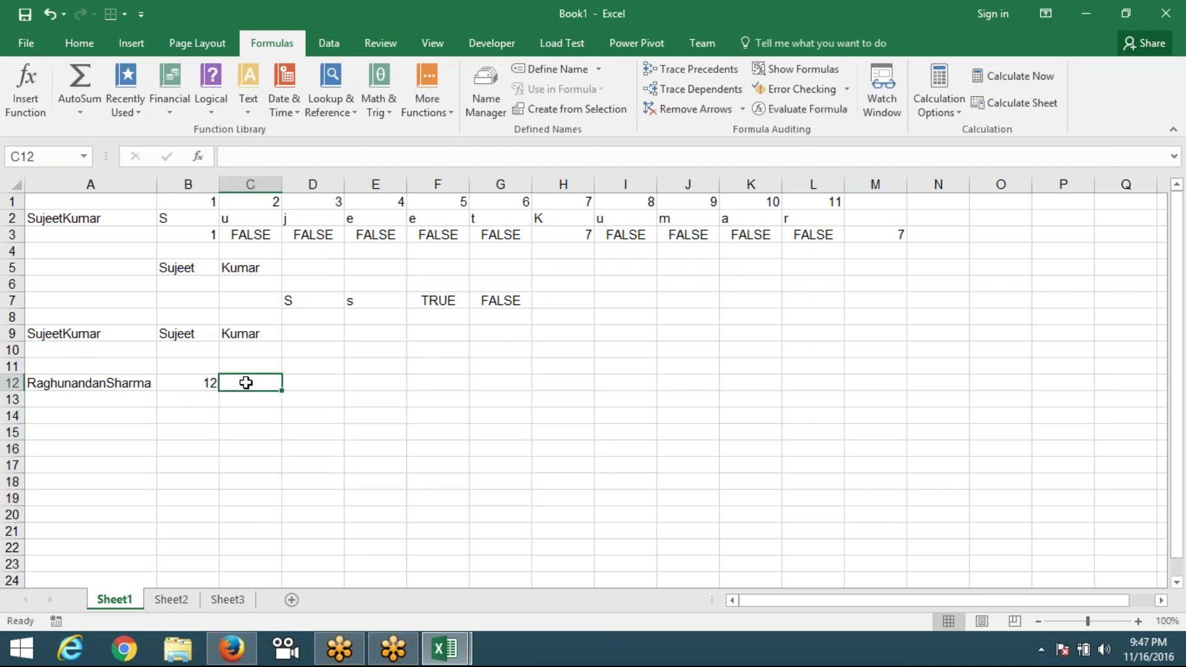
pyautogui.click(200, 337)
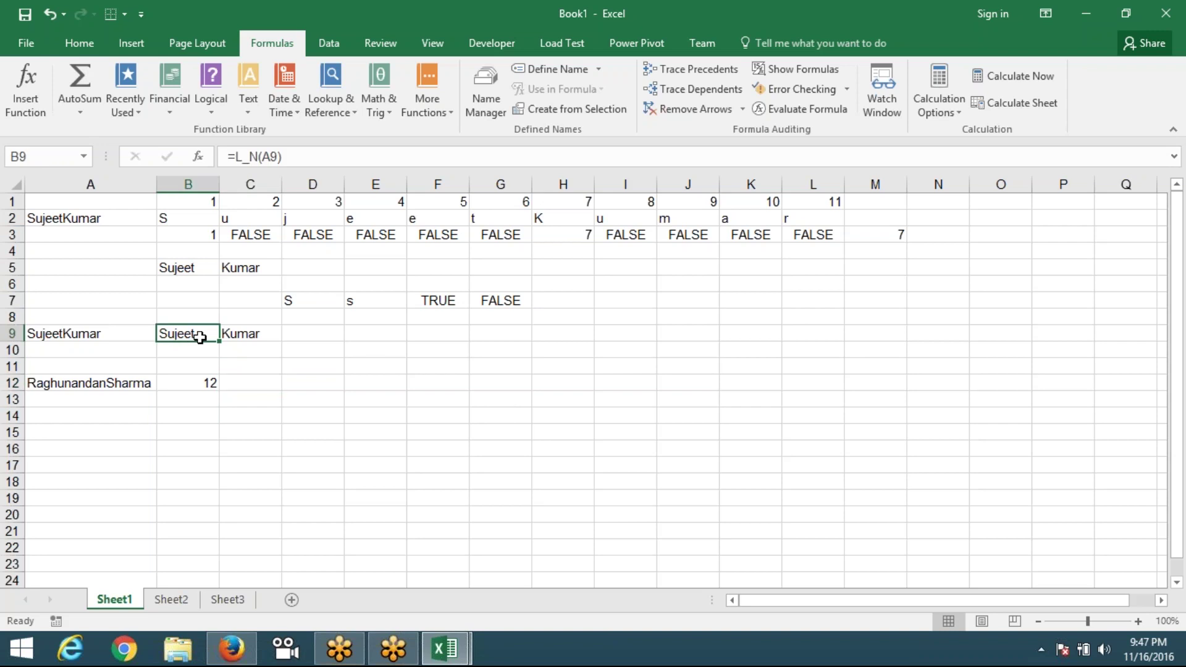
pyautogui.click(246, 383)
pyautogui.write('=')
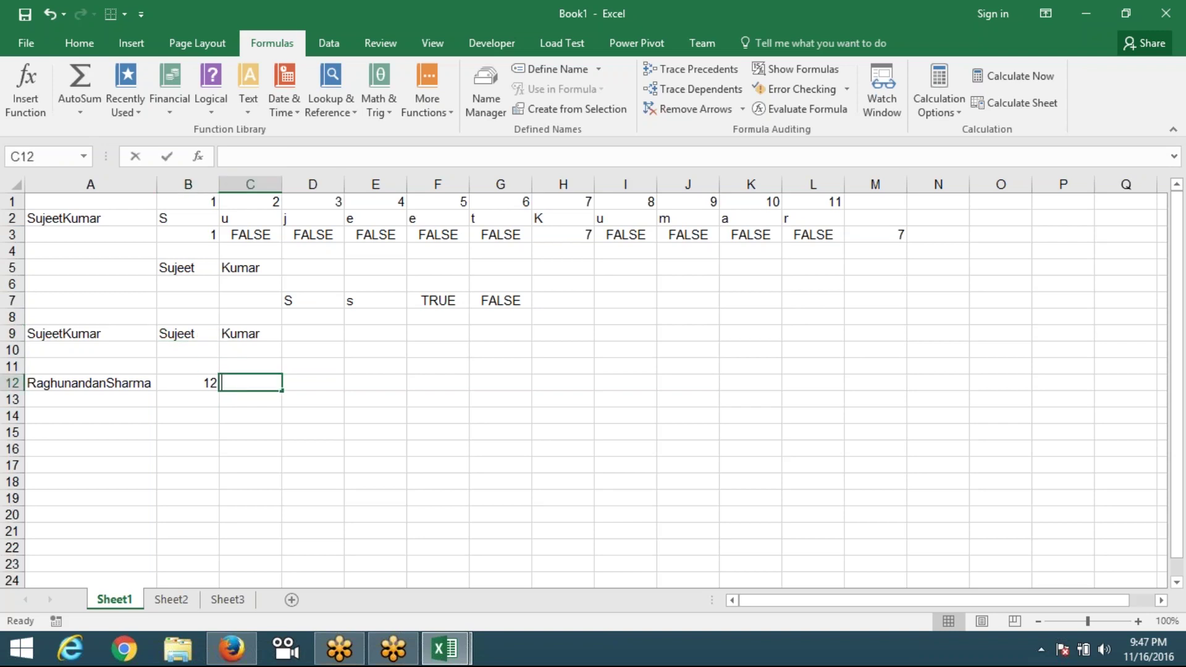
pyautogui.write('l')
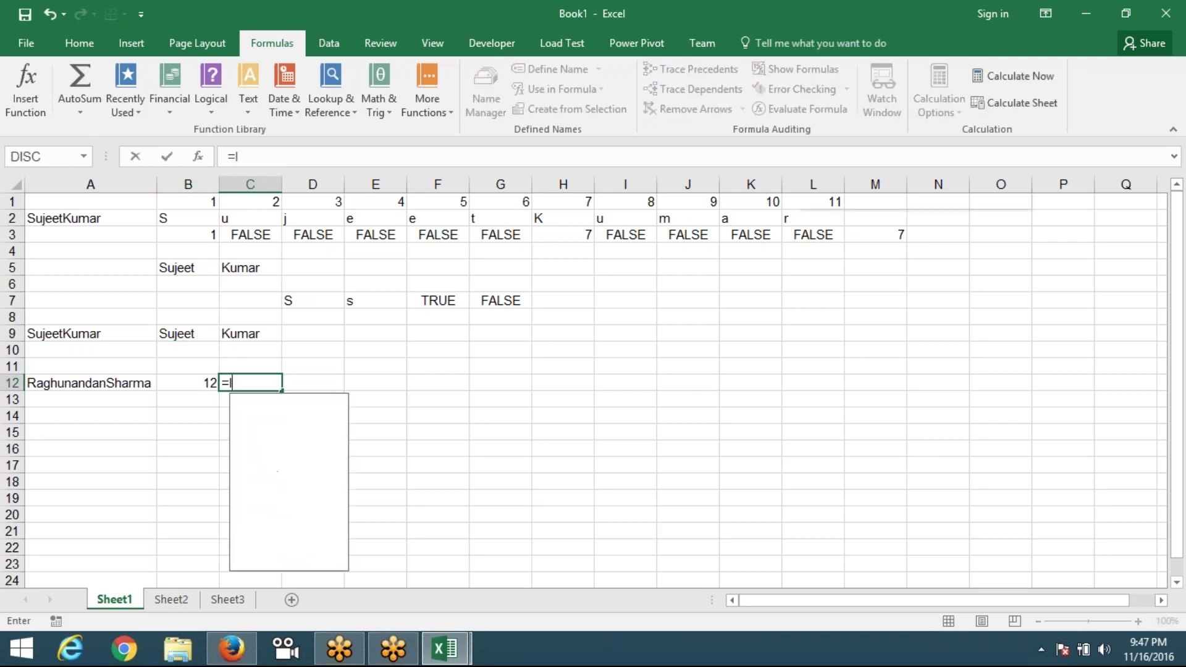
pyautogui.write('e')
pyautogui.press('Tab')
pyautogui.click(121, 384)
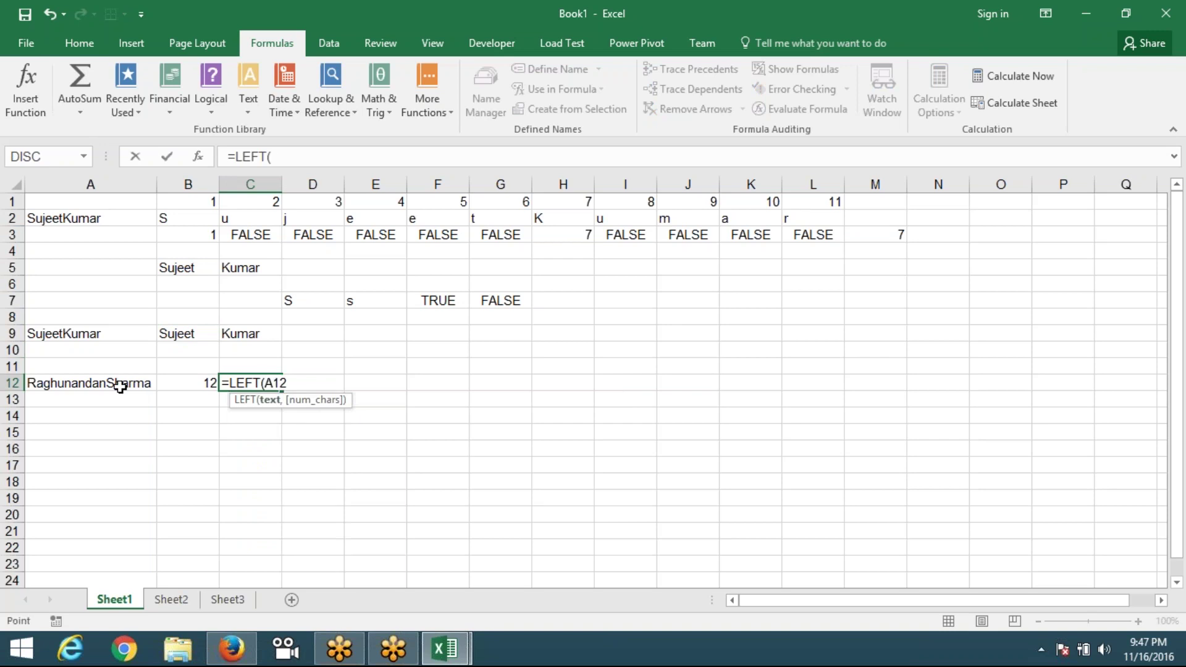
pyautogui.write(',')
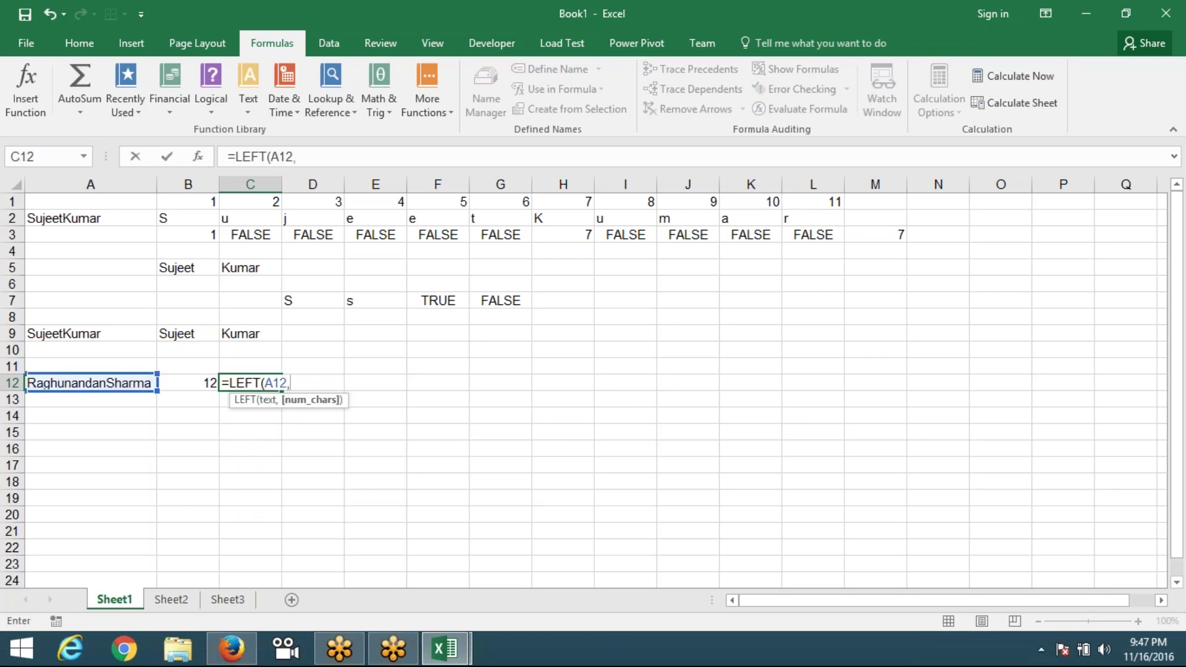
pyautogui.click(191, 381)
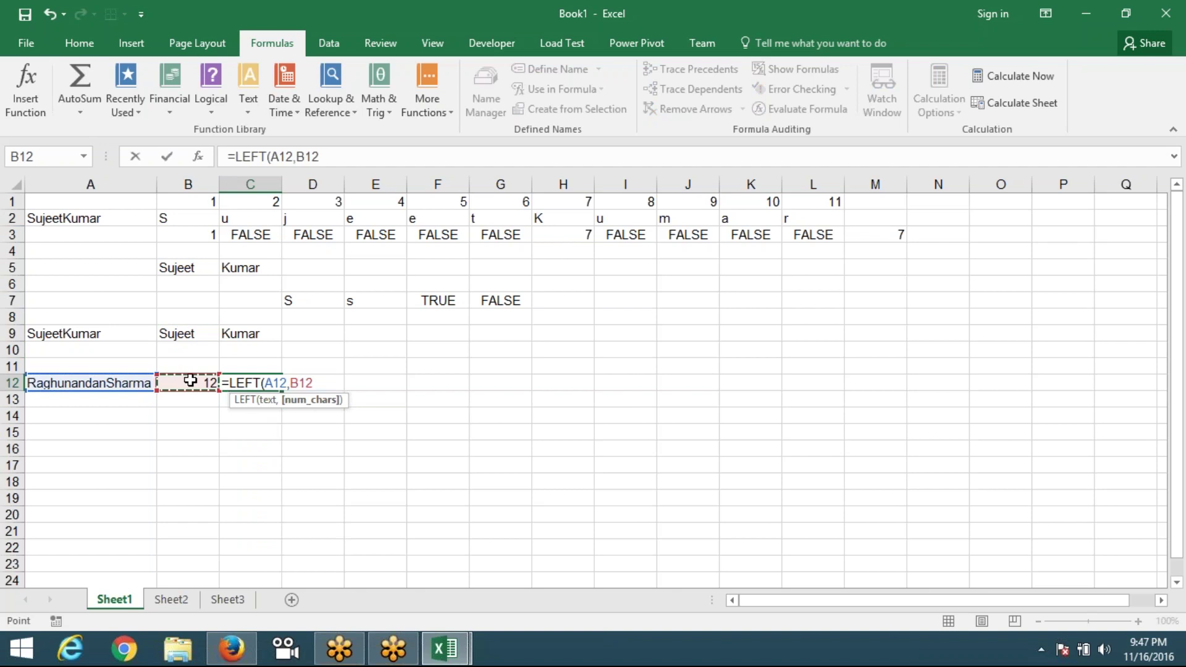
pyautogui.write('-1')
pyautogui.press('Return')
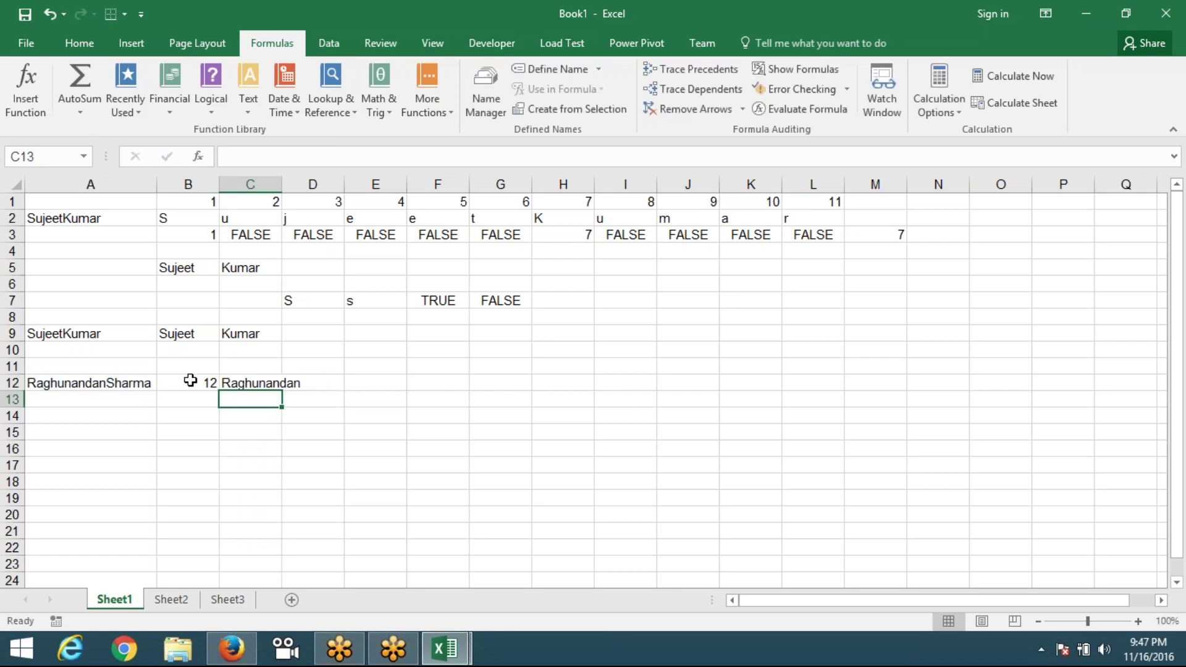
pyautogui.press('Up')
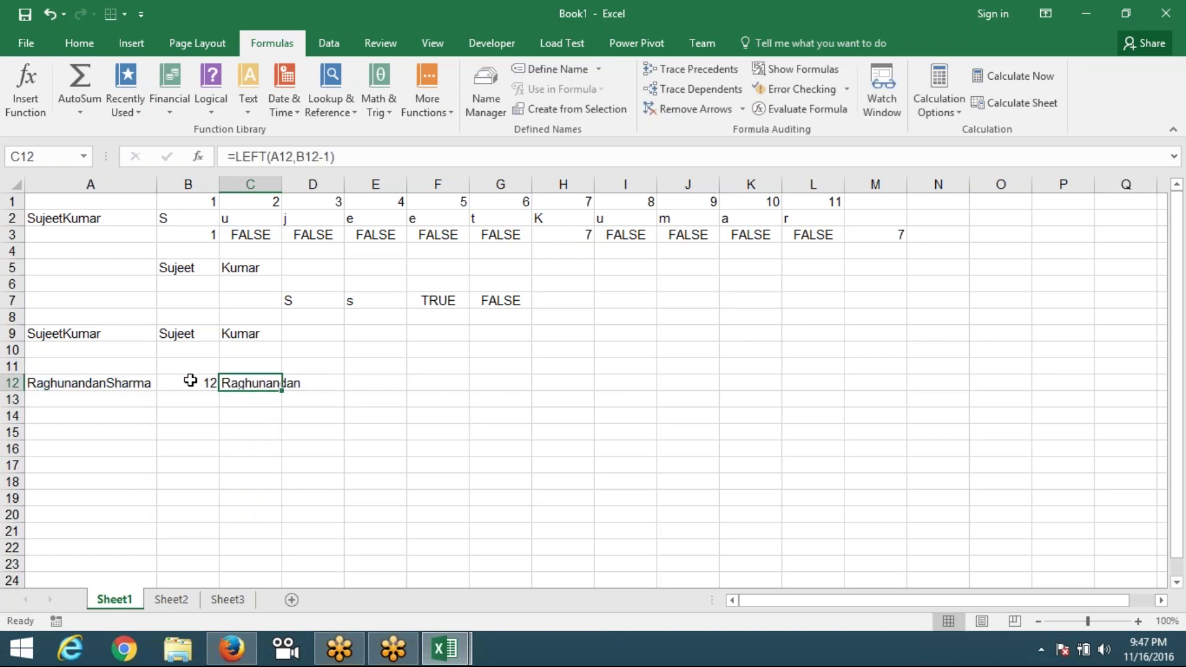
pyautogui.press('Right')
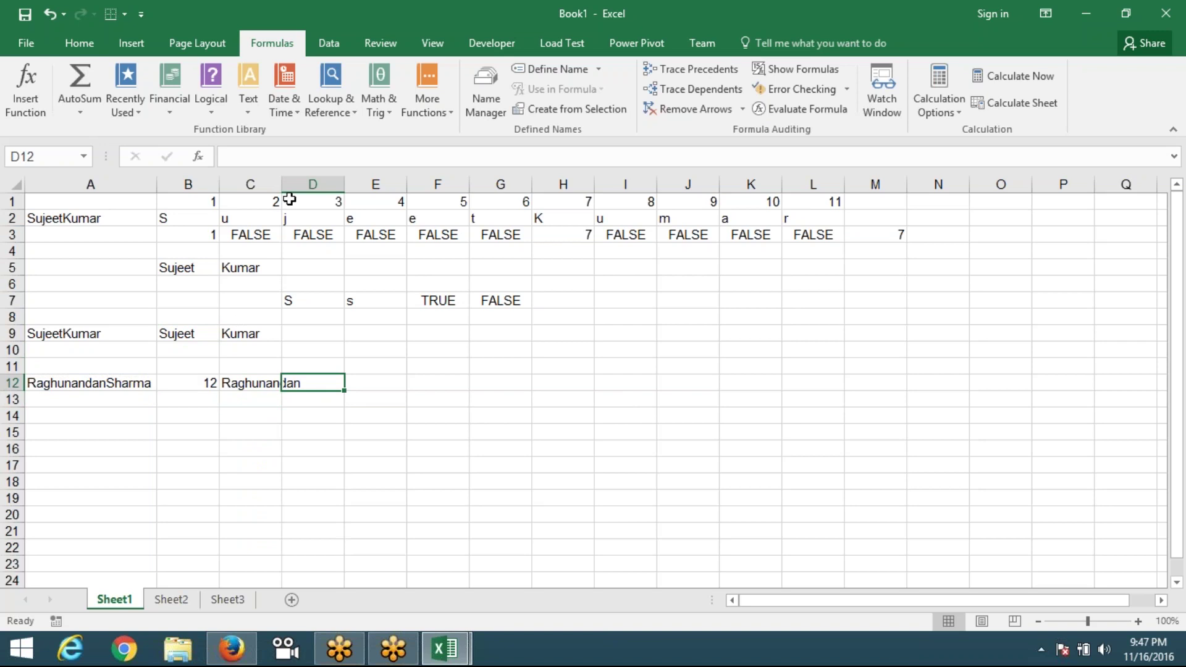
# - Widen column C and start D12's formula as =RIGHT(A12,LEN(A12)-
pyautogui.doubleClick(282, 184)
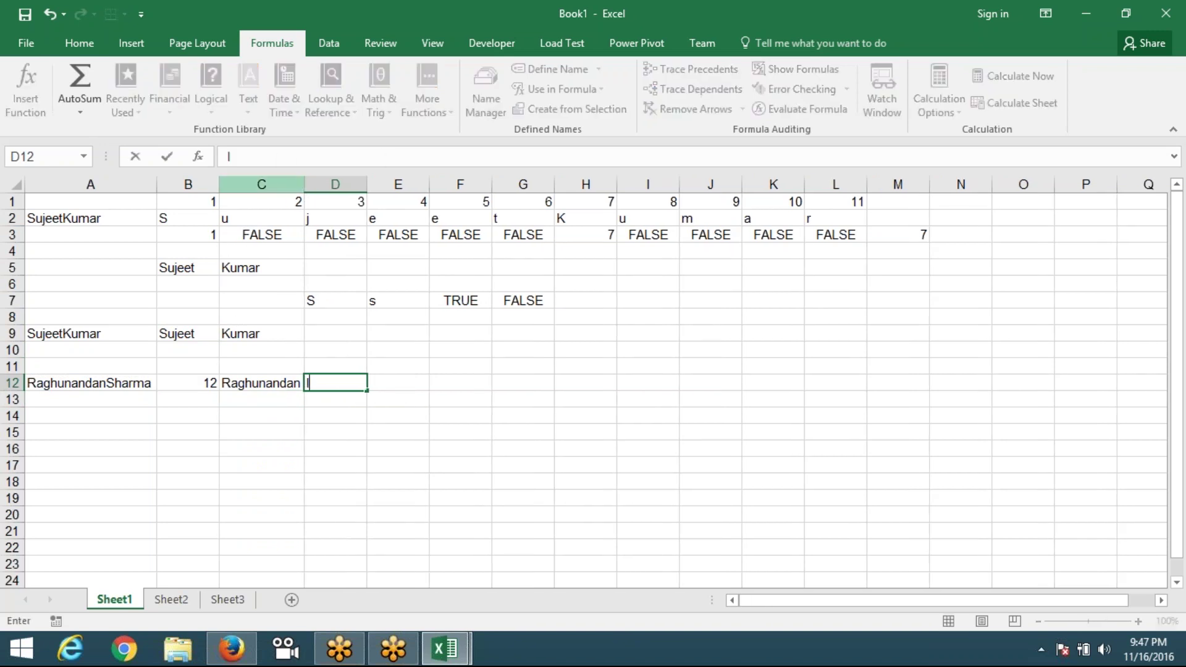
pyautogui.write('=ri')
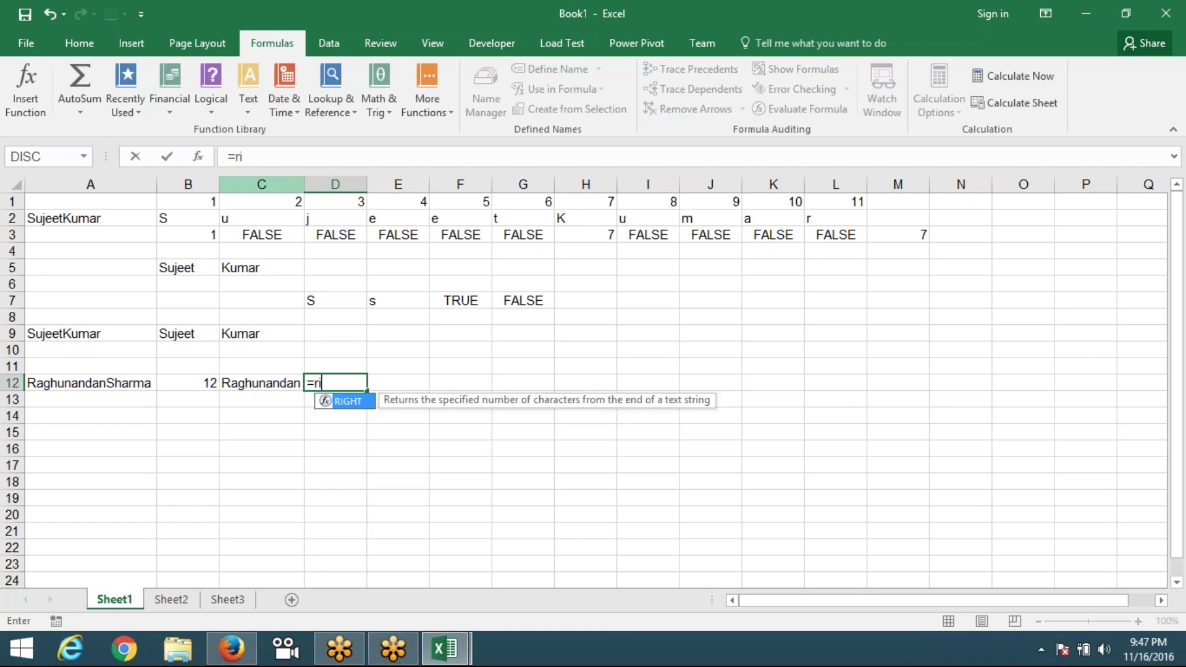
pyautogui.press('Tab')
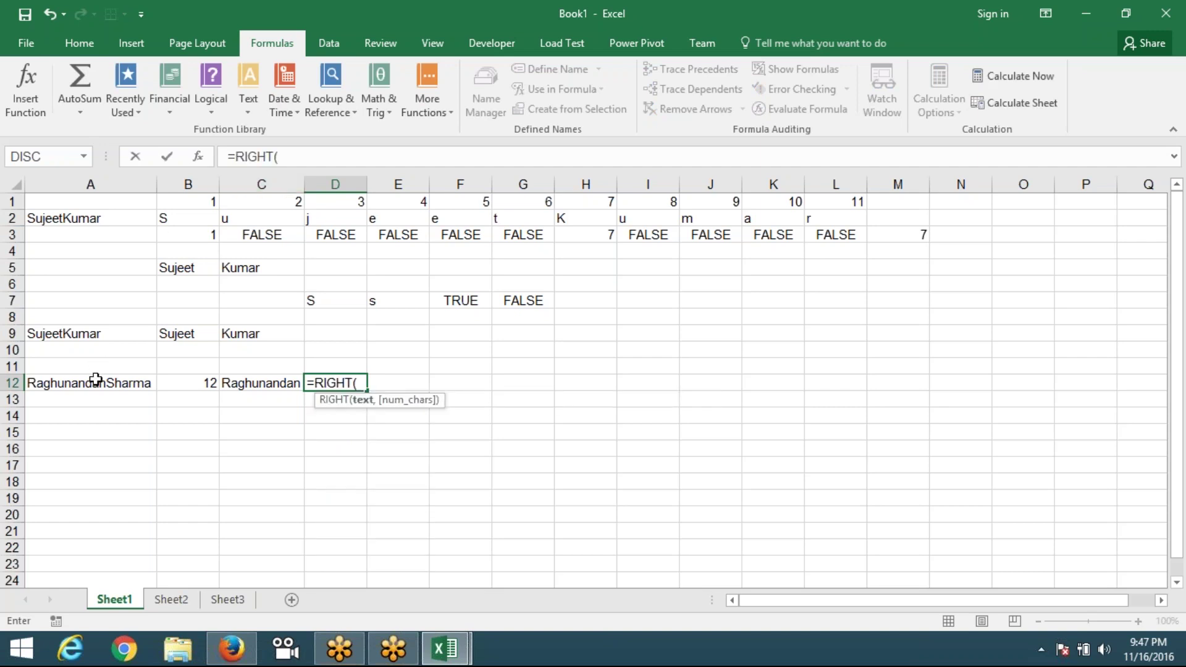
pyautogui.click(96, 379)
pyautogui.write(',')
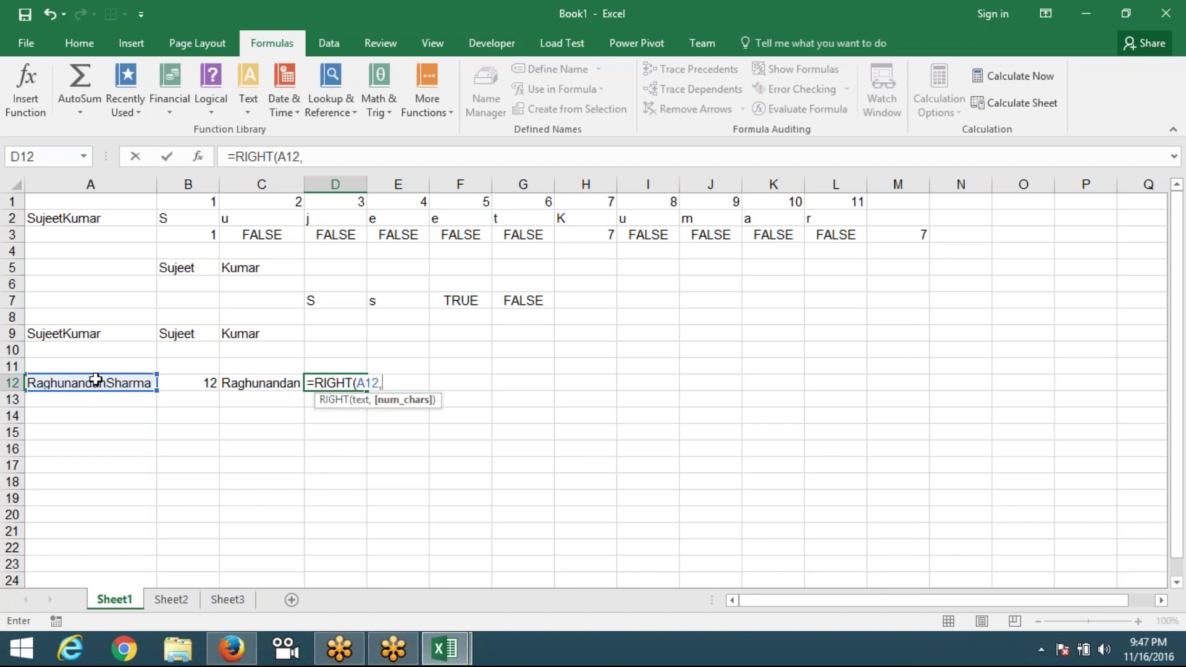
pyautogui.write('le')
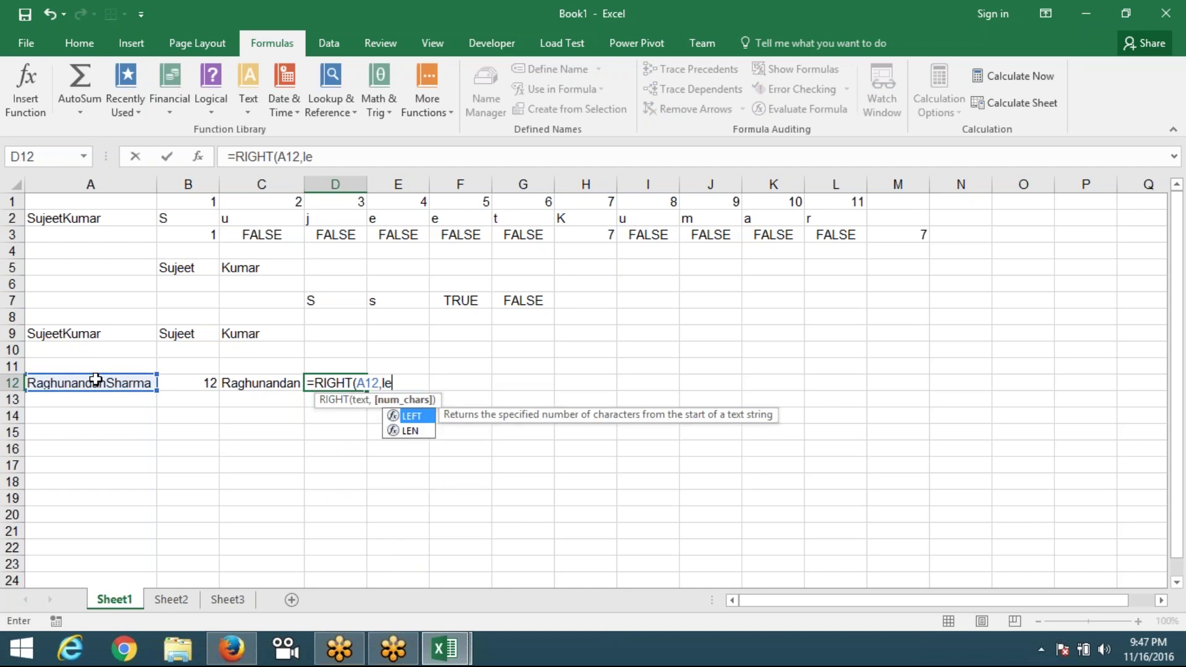
pyautogui.write('n')
pyautogui.press('Tab')
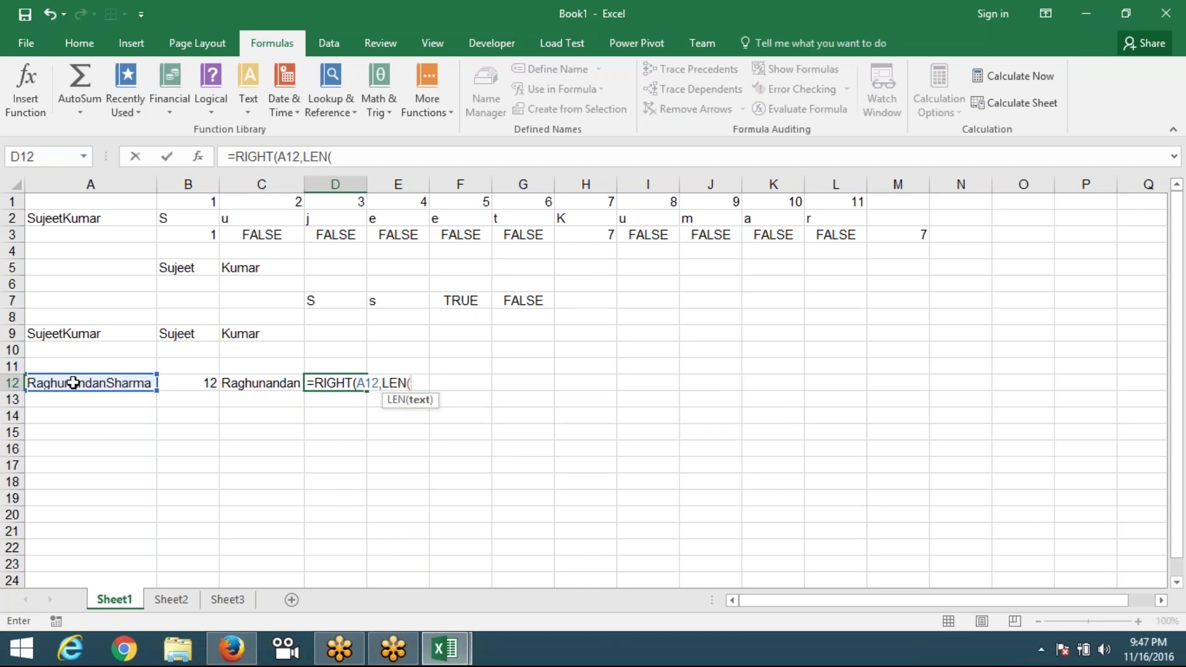
pyautogui.click(74, 383)
pyautogui.write(')')
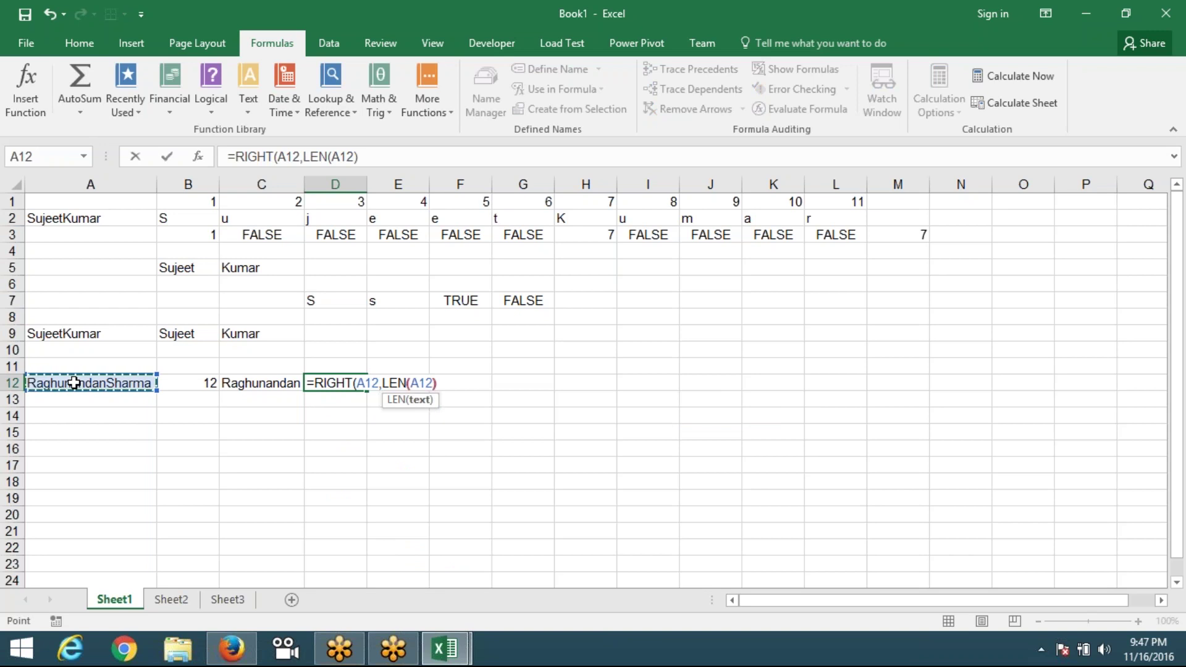
pyautogui.write('-')
# - Finish D12 as =RIGHT(A12,LEN(A12)-B12+1), accepting Excel's suggested correction
pyautogui.click(180, 385)
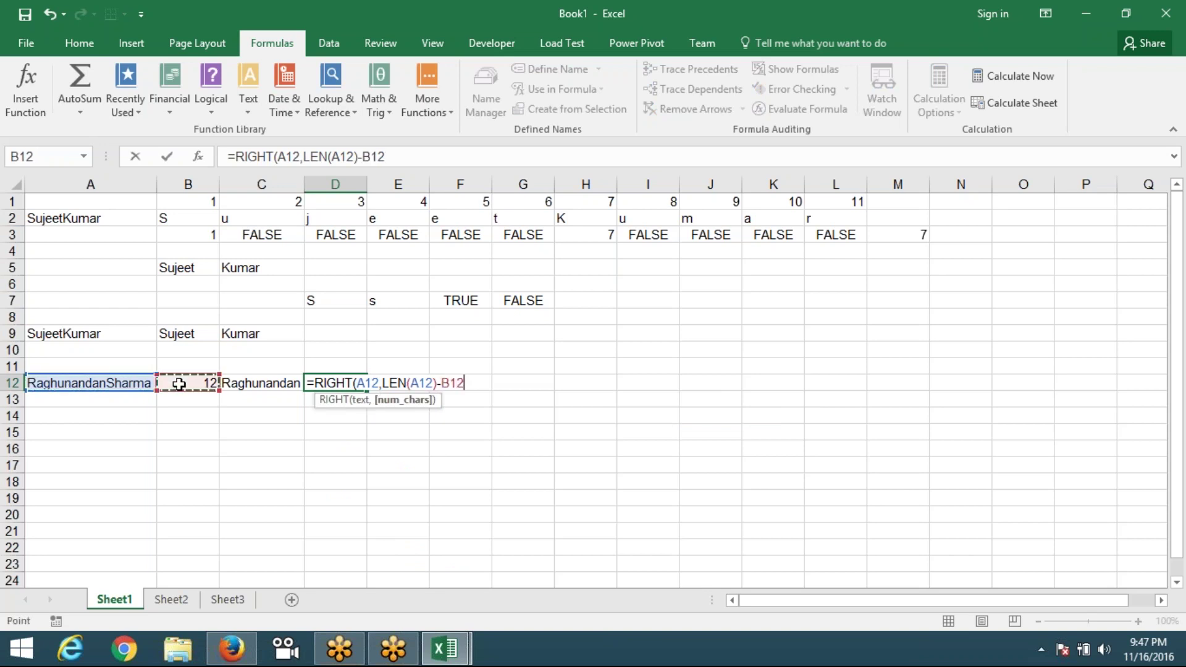
pyautogui.write('-')
pyautogui.press('BackSpace')
pyautogui.write('+1')
pyautogui.press('Return')
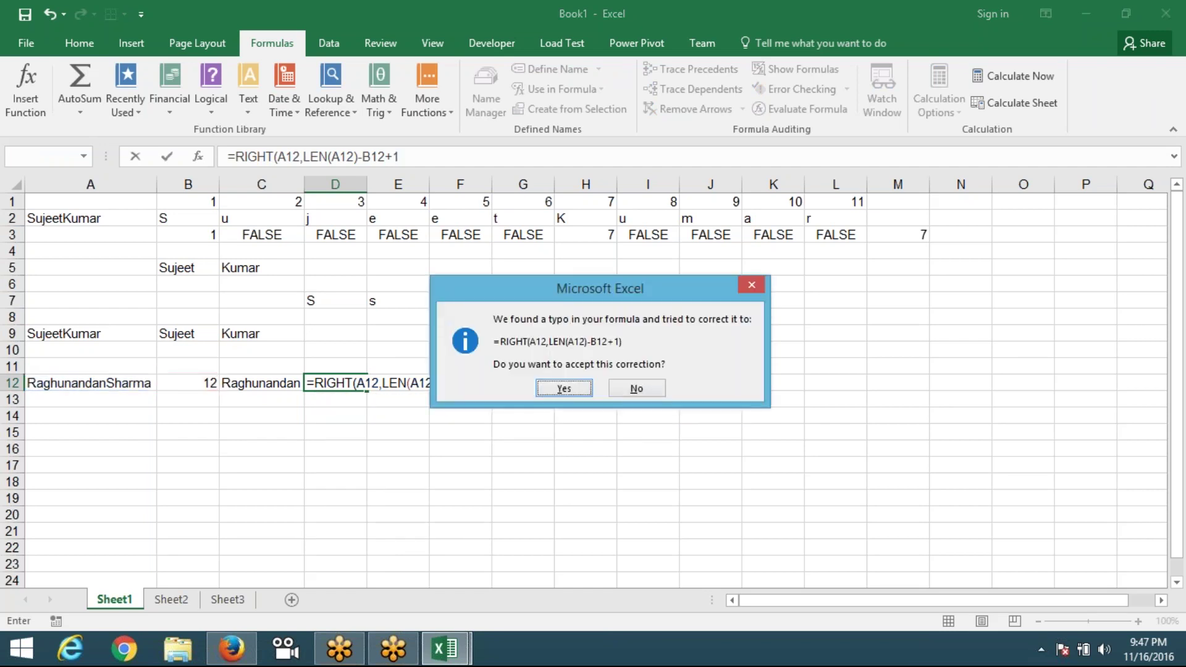
pyautogui.press('Return')
pyautogui.press('Up')
pyautogui.press('Left')
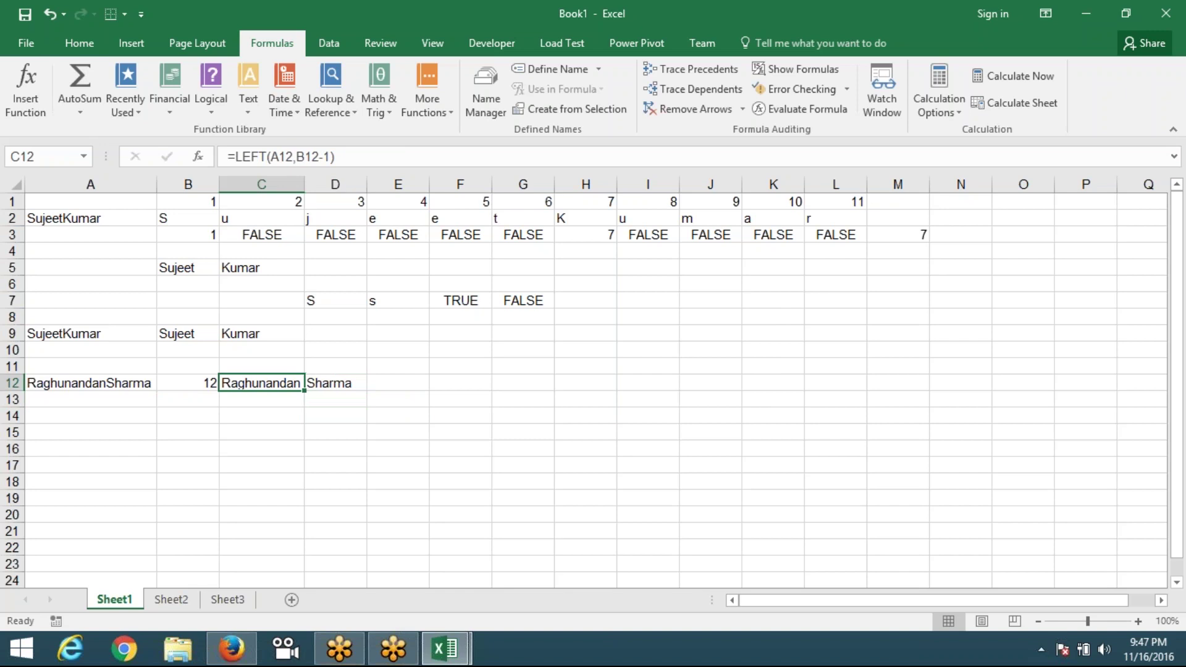
pyautogui.press('Left')
pyautogui.press('Left')
# - Enter two different joined sample names in A12 and check row 12 recalculates
pyautogui.write('Ra')
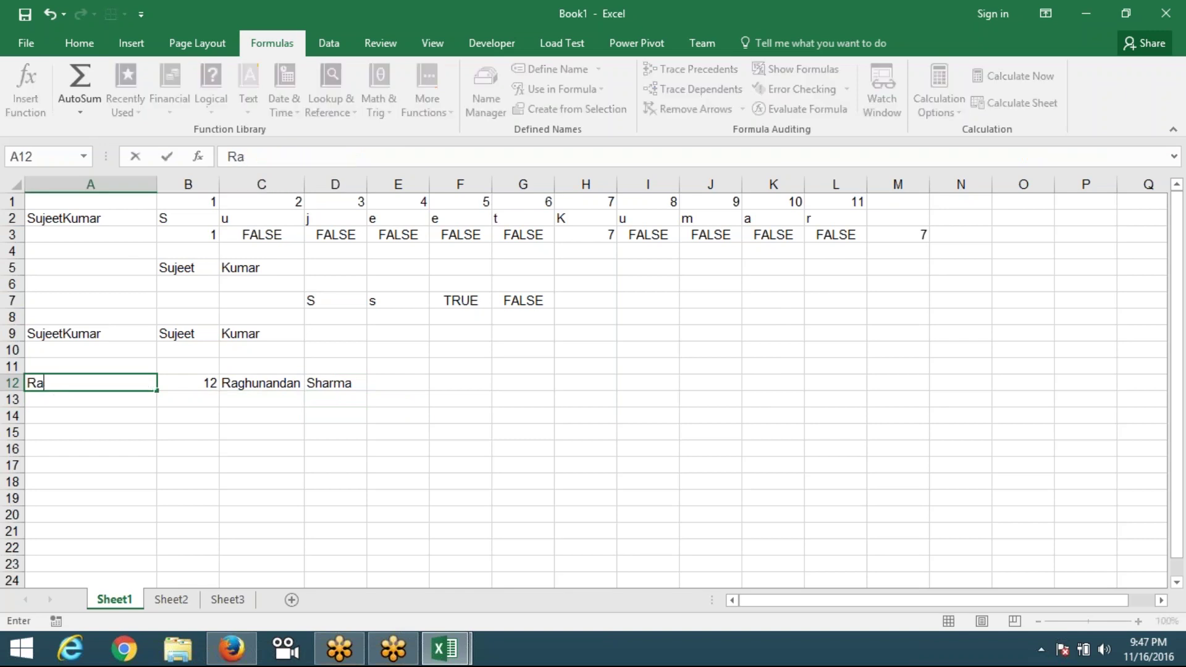
pyautogui.write('jKumar')
pyautogui.press('Return')
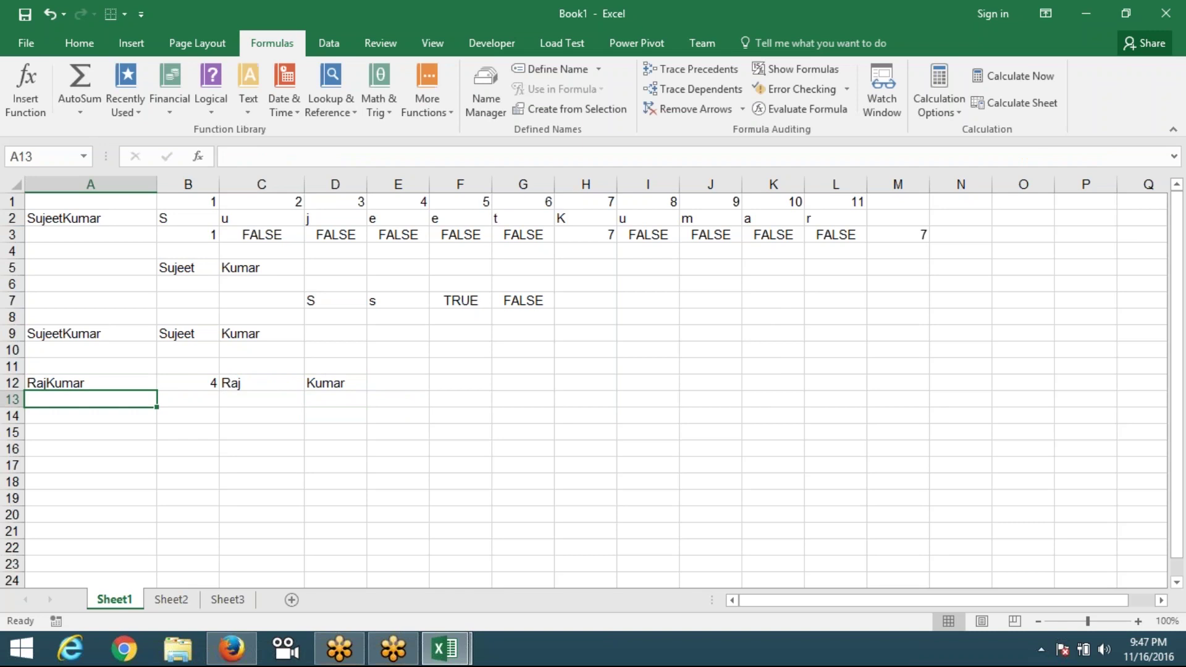
pyautogui.click(91, 382)
pyautogui.write('Puj')
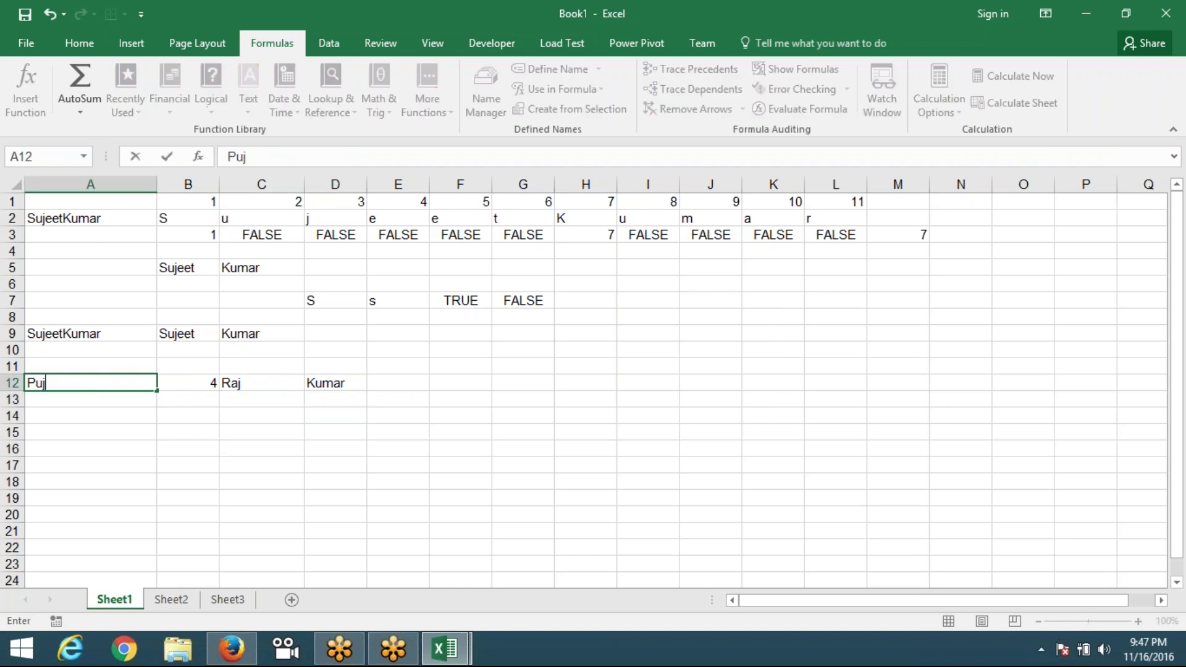
pyautogui.write('a')
pyautogui.write('M')
pyautogui.write('ahara')
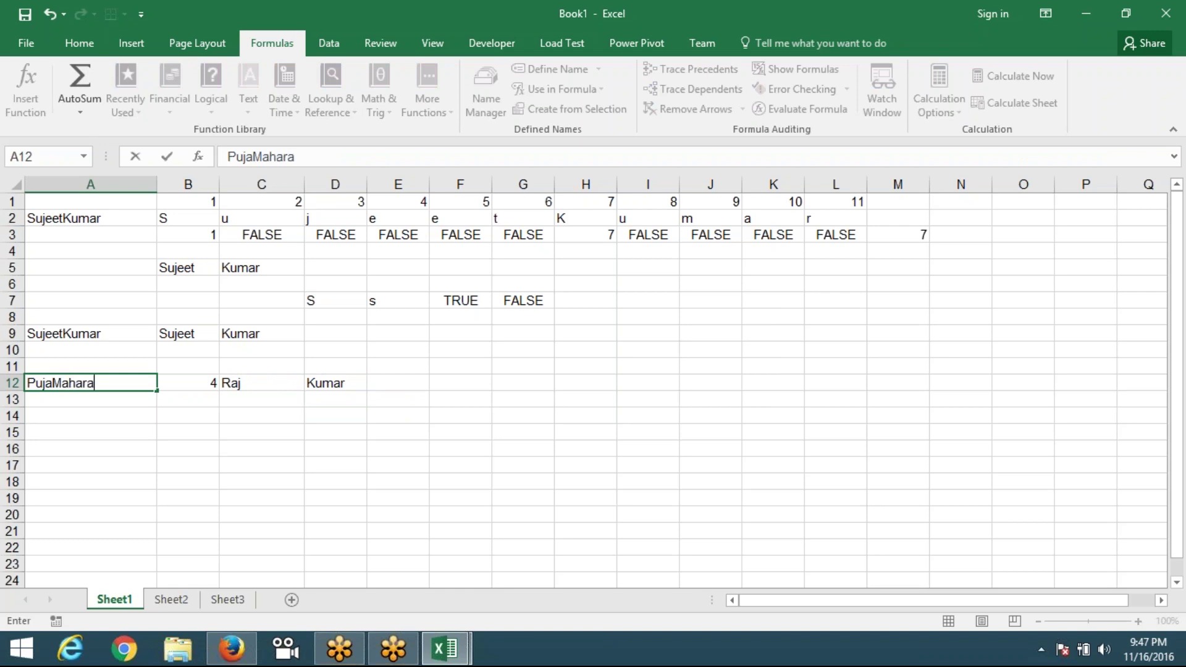
pyautogui.write('ni')
pyautogui.press('Return')
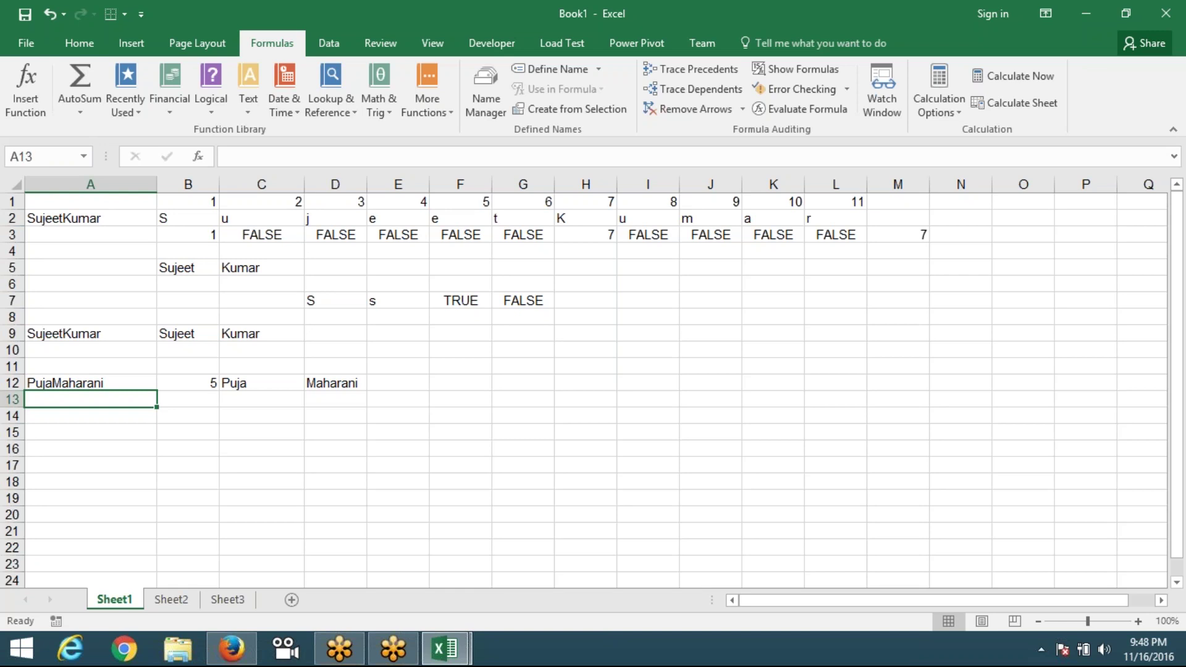
pyautogui.click(187, 334)
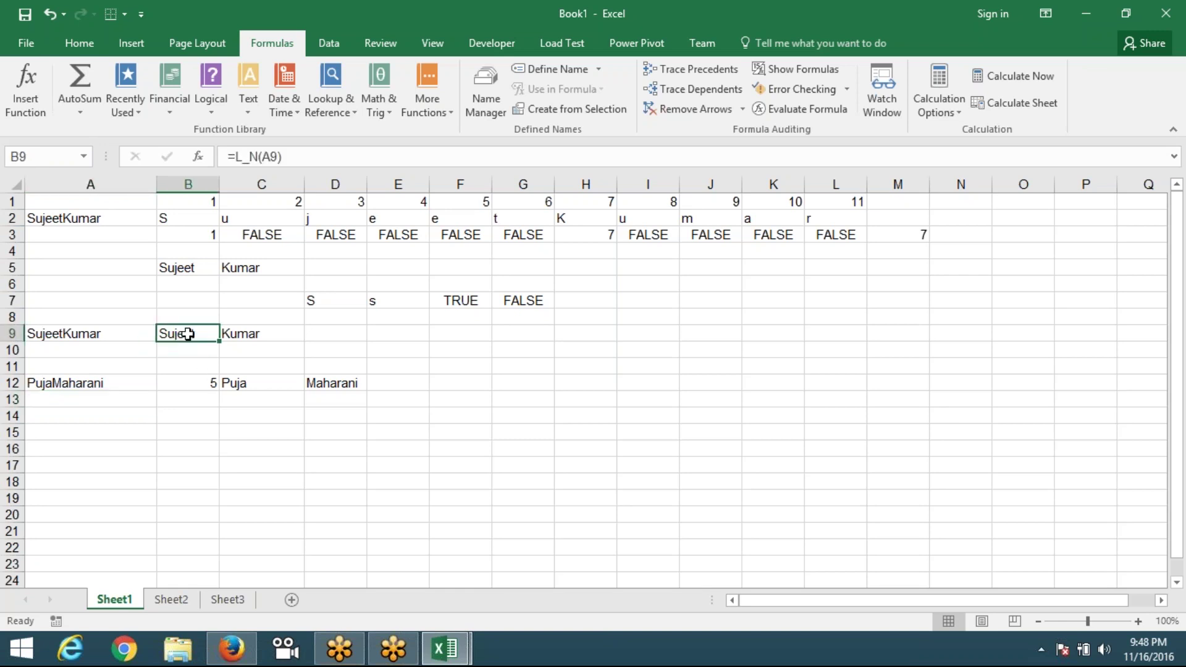
pyautogui.keyDown('alt'); pyautogui.click(213, 333); pyautogui.keyUp('alt')
pyautogui.hotkey('alt', 'Tab')
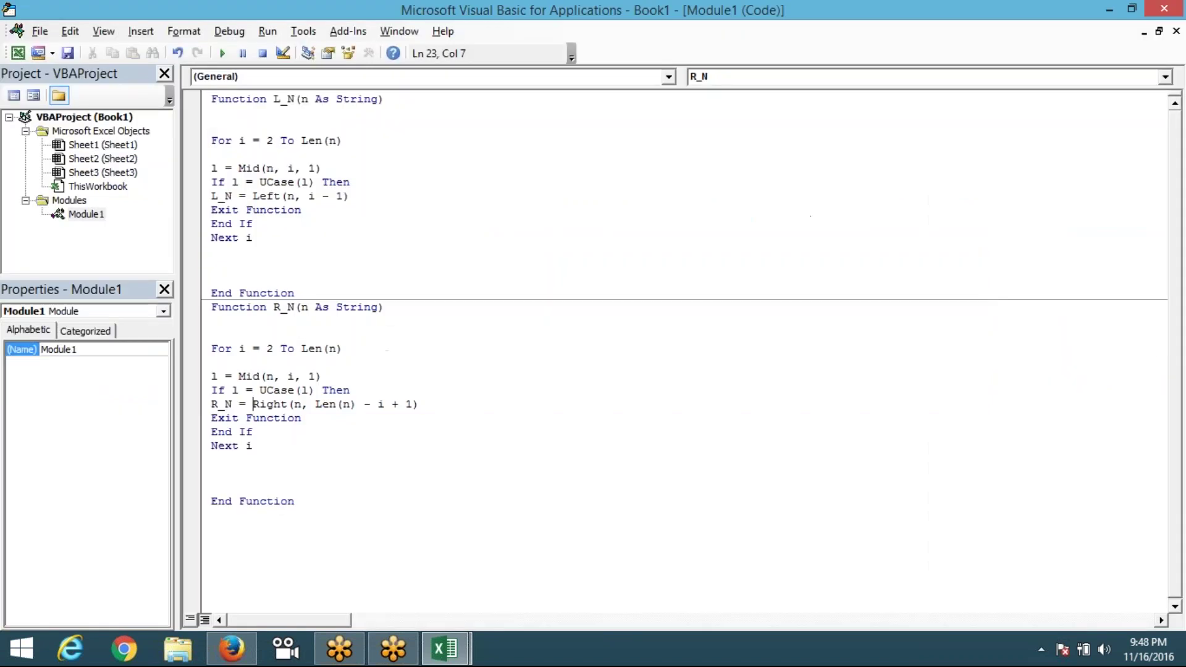
pyautogui.hotkey('alt', 'Tab')
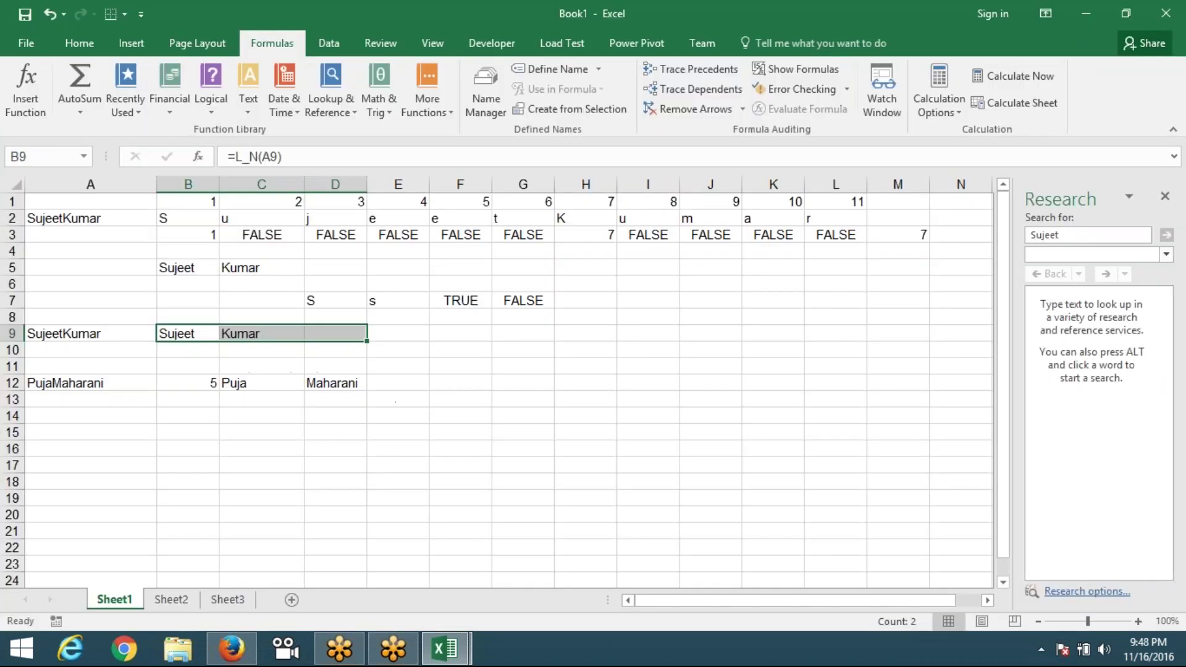
pyautogui.click(236, 383)
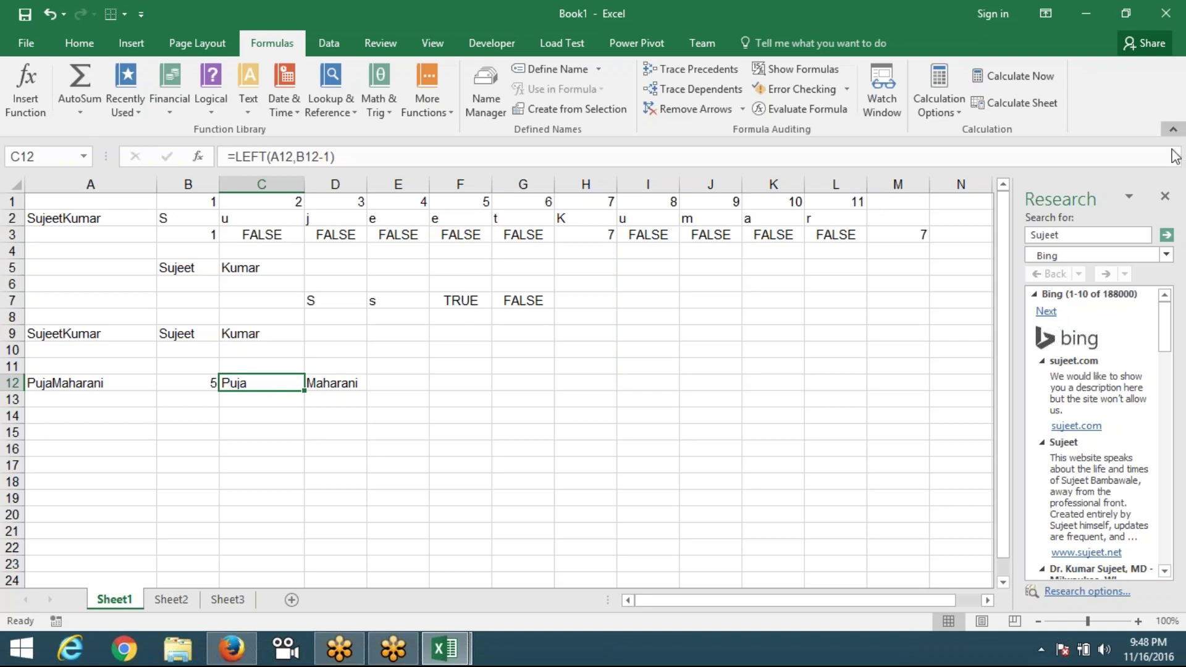
pyautogui.click(1165, 195)
pyautogui.click(1143, 202)
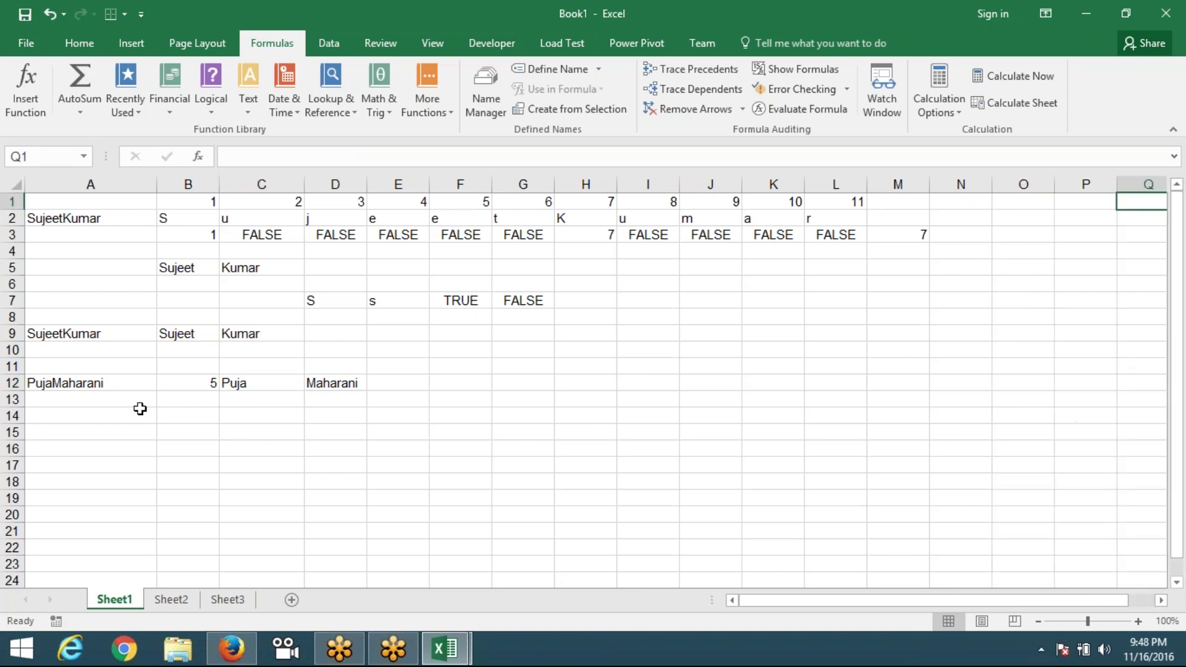
pyautogui.click(194, 379)
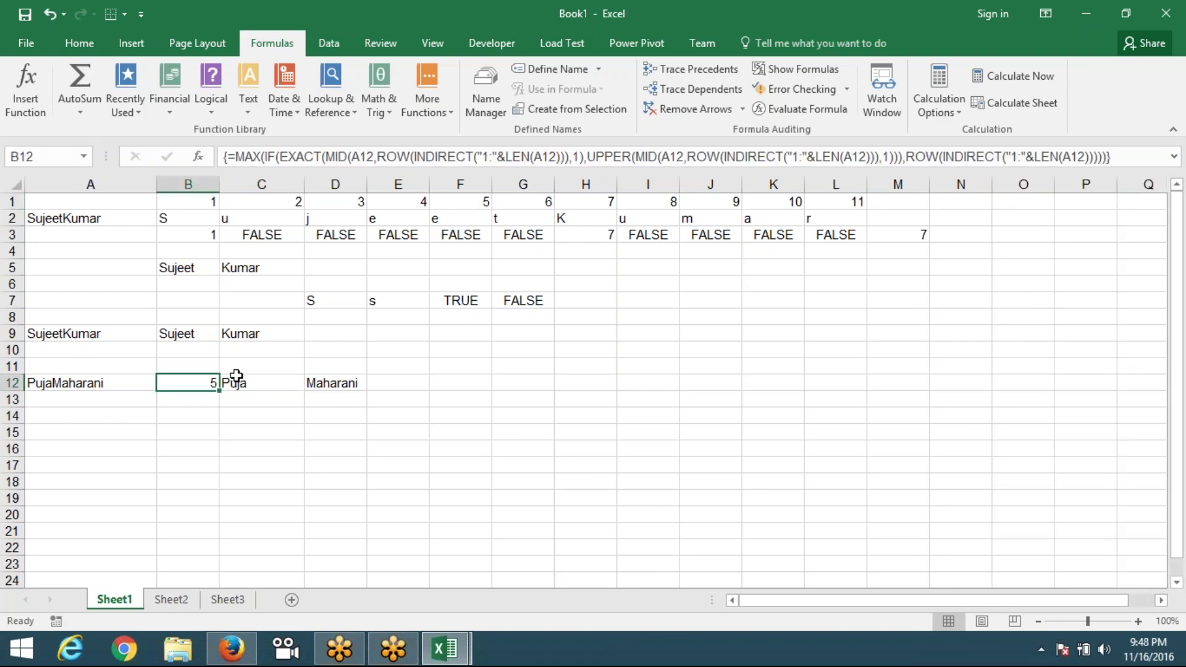
# - Review row 12's formulas, then minimize Excel to reveal the L_N and R_N VBA code
pyautogui.click(236, 377)
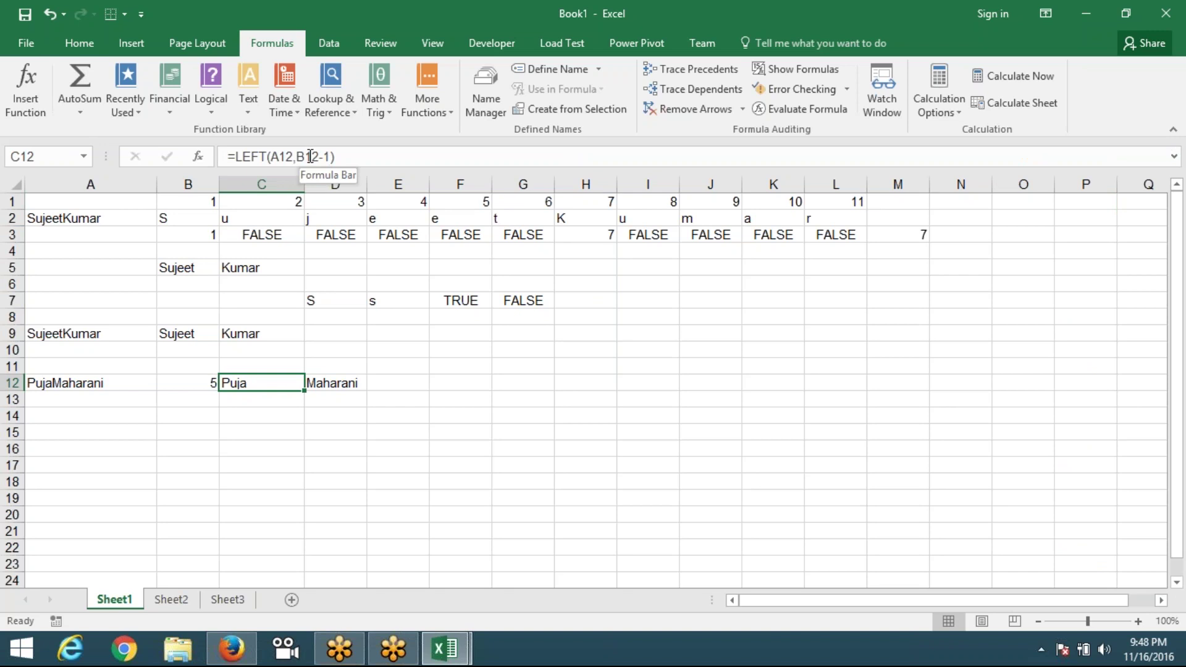
pyautogui.press('Right')
pyautogui.press('Left')
pyautogui.press('Left')
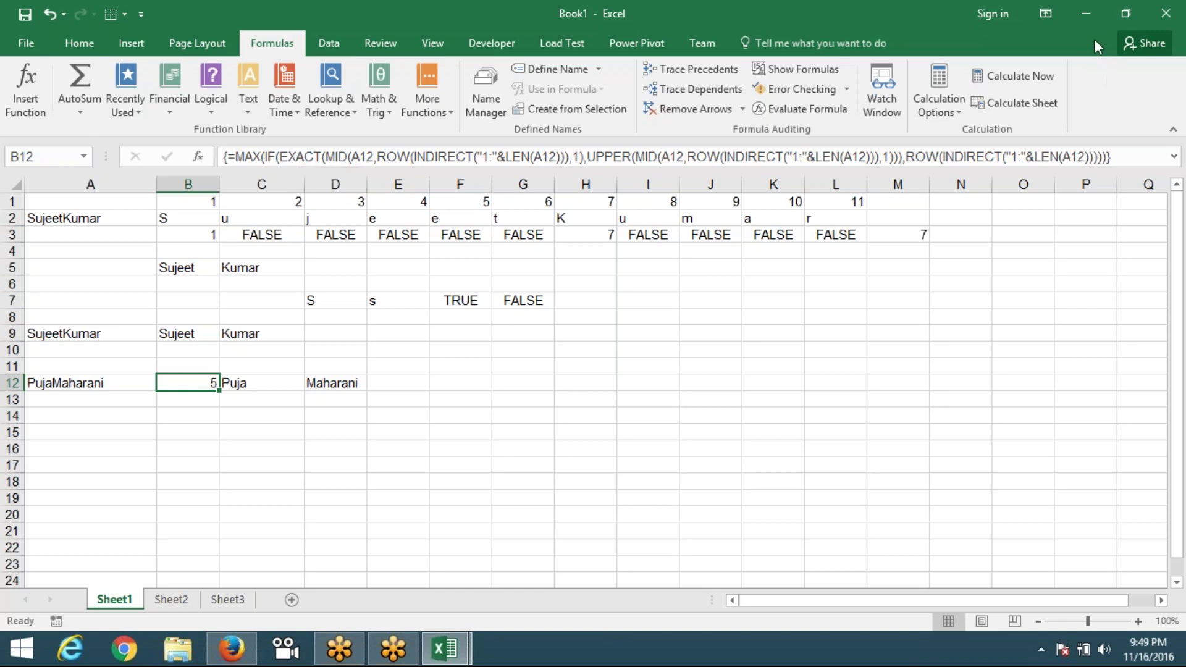
pyautogui.click(1088, 21)
pyautogui.click(1088, 21)
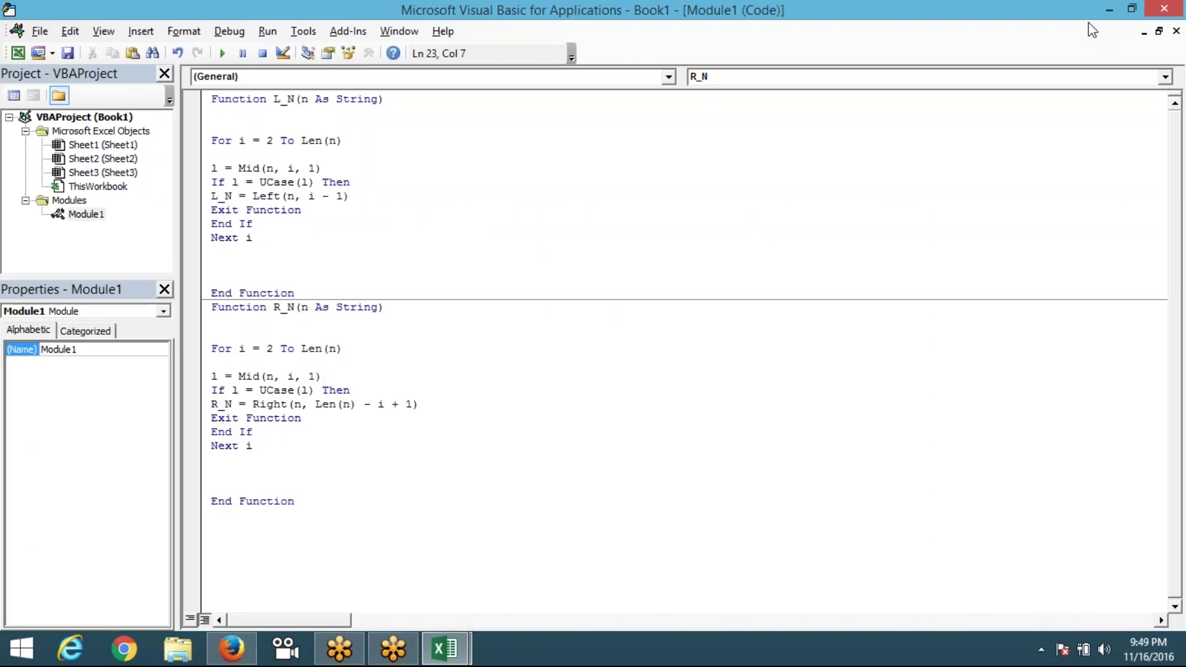
# - Restore Book1 from the taskbar and highlight example ranges B1:M7 and B1:F3 beside B12's formula
pyautogui.click(464, 654)
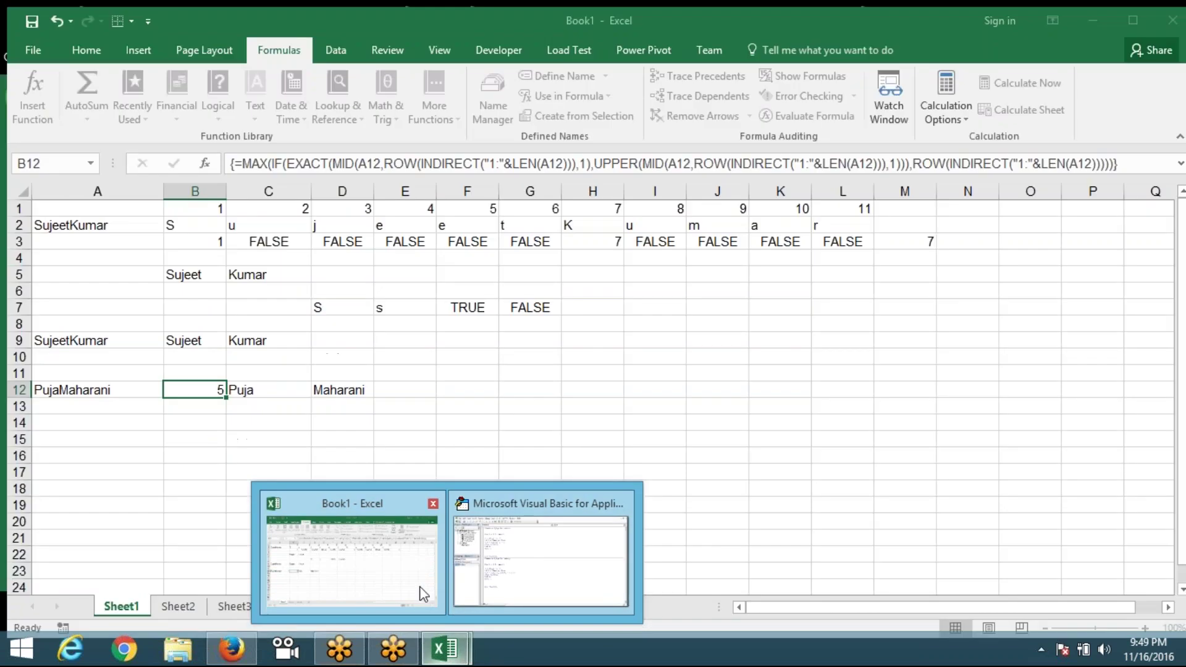
pyautogui.click(428, 591)
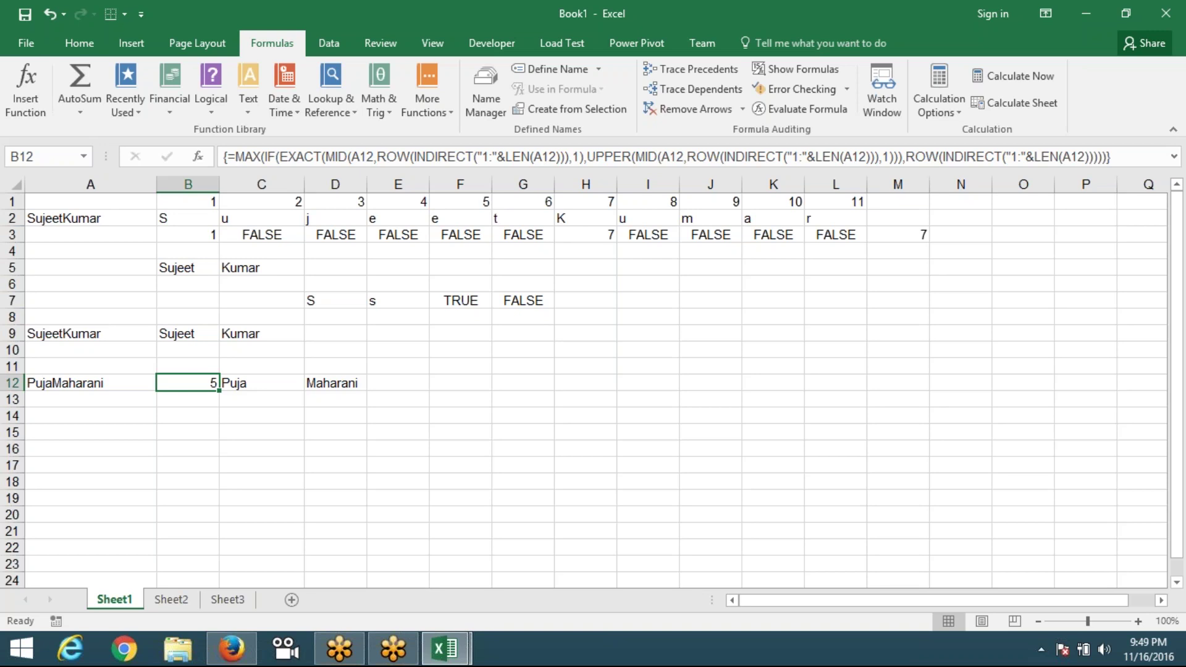
pyautogui.moveTo(187, 202)
pyautogui.mouseDown()
pyautogui.moveTo(706, 296)
pyautogui.moveTo(882, 294)
pyautogui.mouseUp()
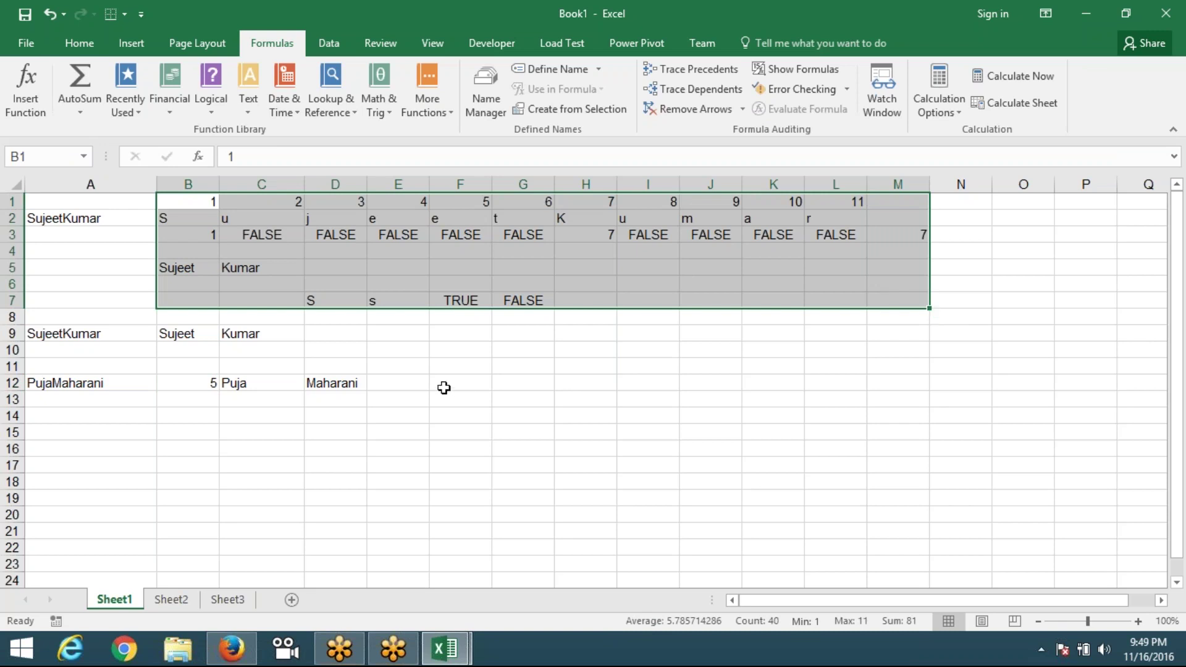
pyautogui.click(207, 385)
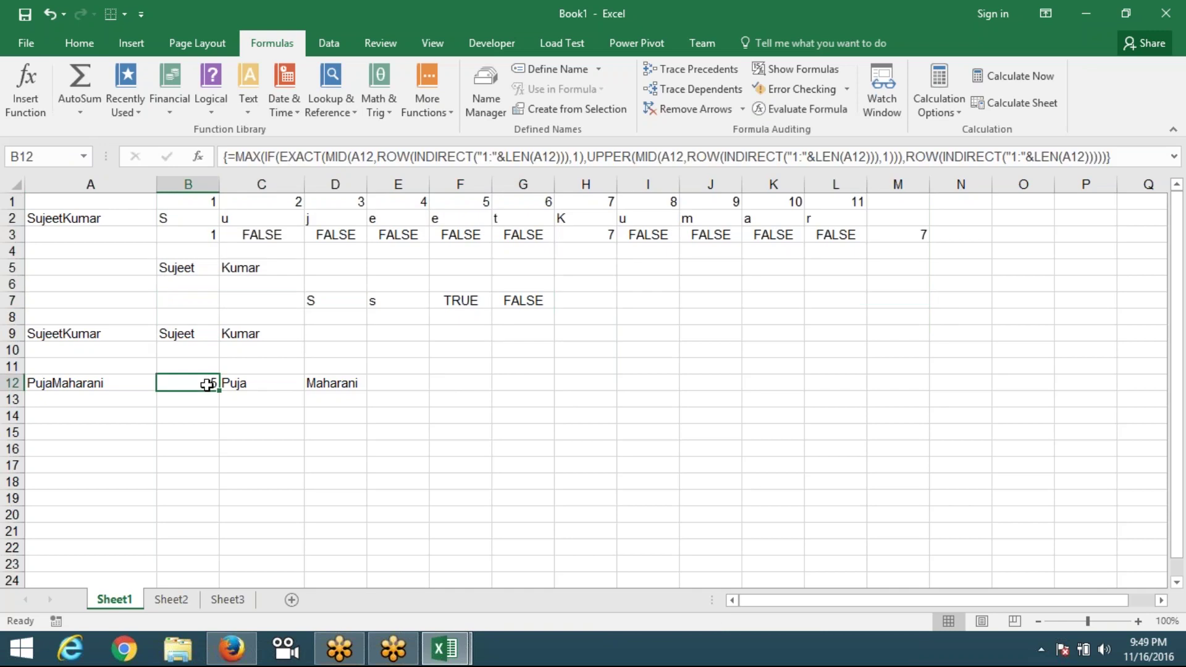
pyautogui.moveTo(198, 202); pyautogui.dragTo(608, 265)
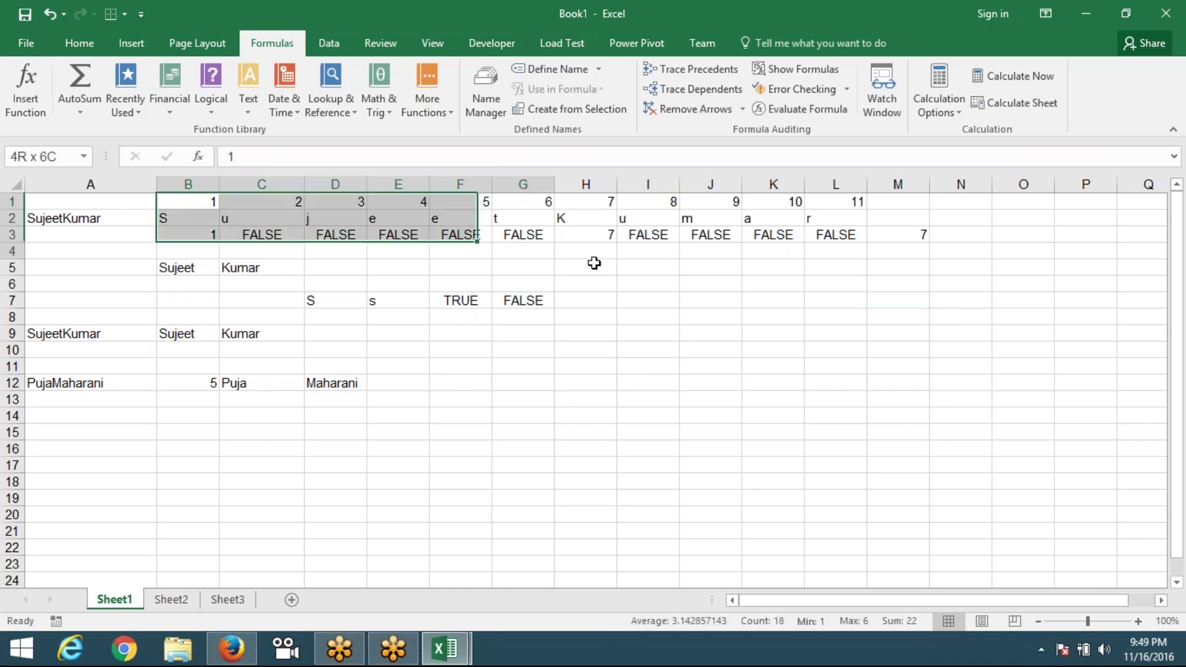
pyautogui.click(195, 371)
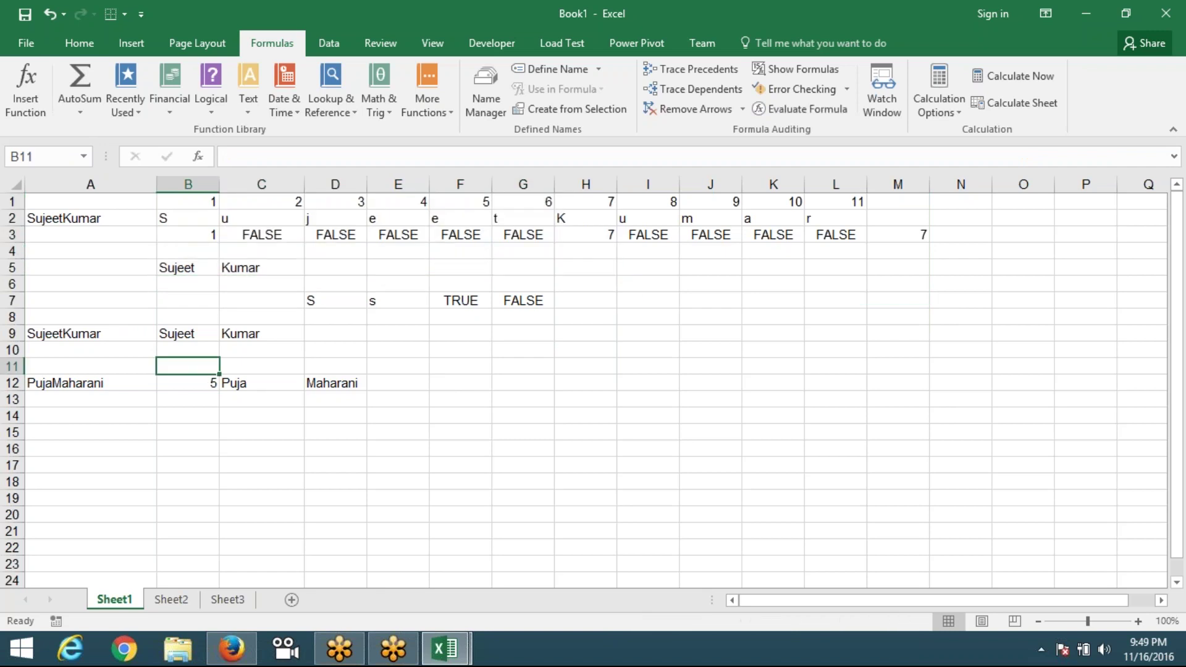
pyautogui.click(198, 384)
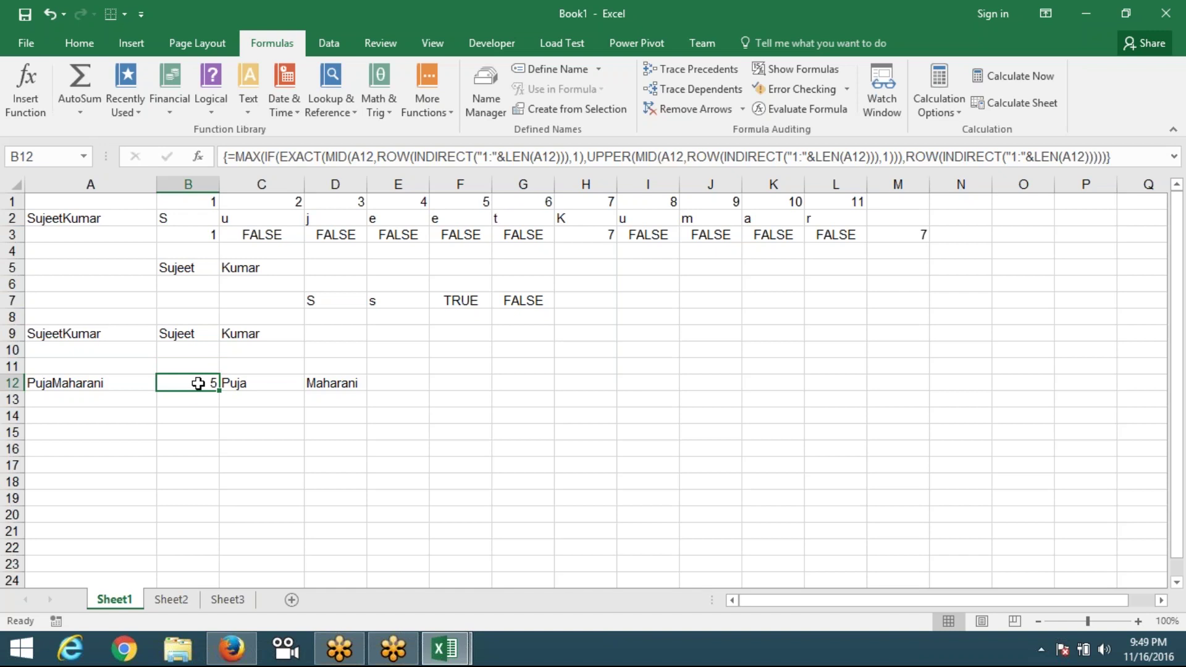
# - Switch to the Sheet2 tab
pyautogui.click(167, 601)
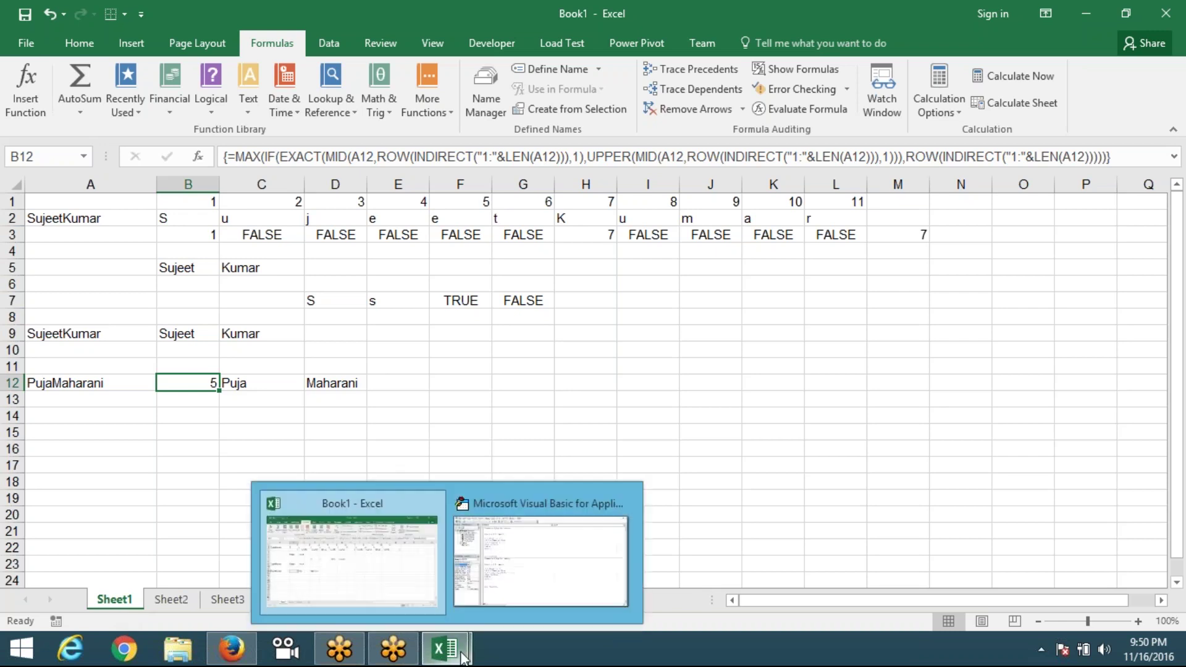
pyautogui.moveTo(445, 649)
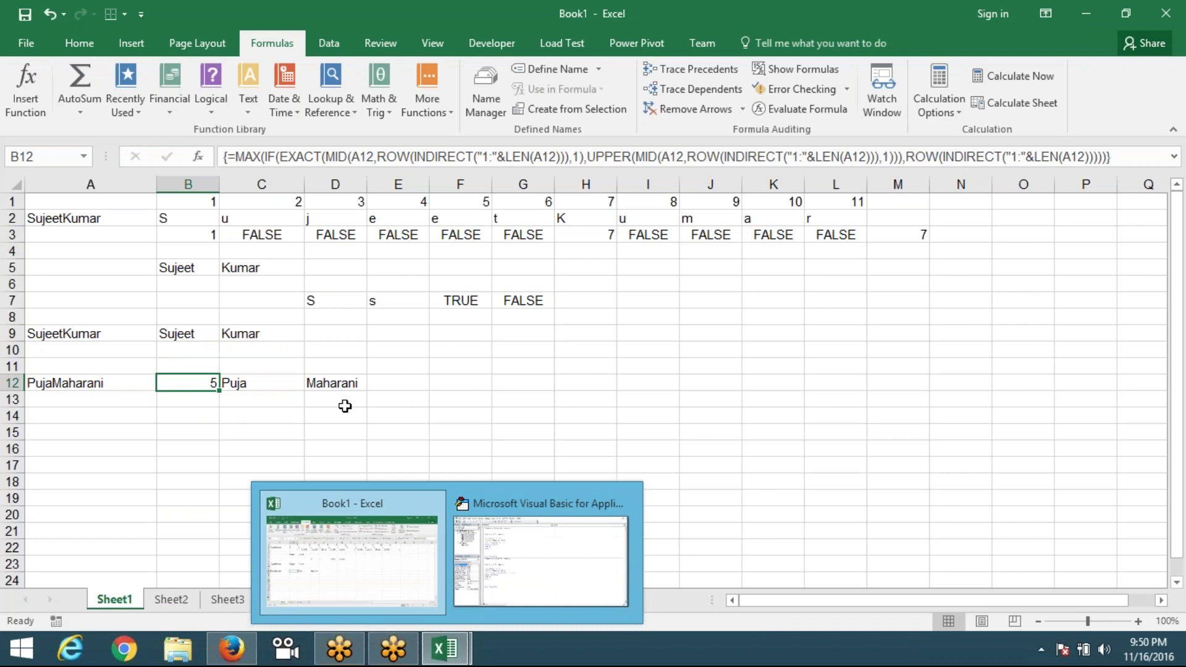
# - Return from the VBA editor to the Book1 workbook showing Sheet1
pyautogui.click(343, 414)
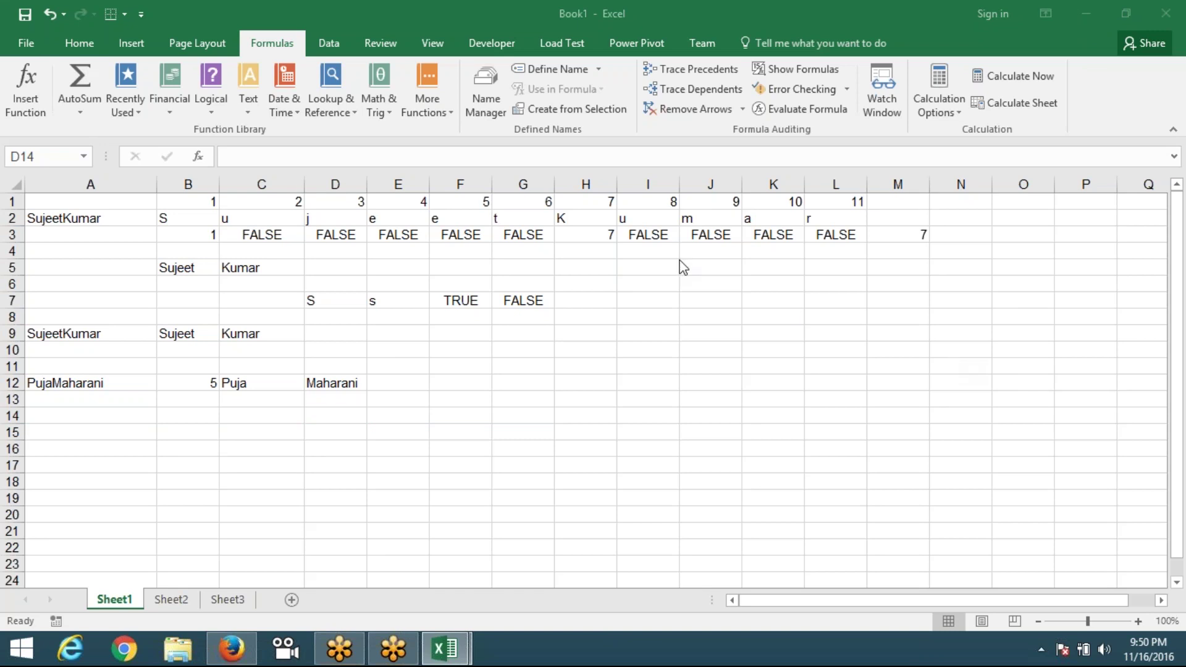
# - Inspect the LEFT formula in C12, the RIGHT formula in D12 and the array formula in B12
pyautogui.click(249, 382)
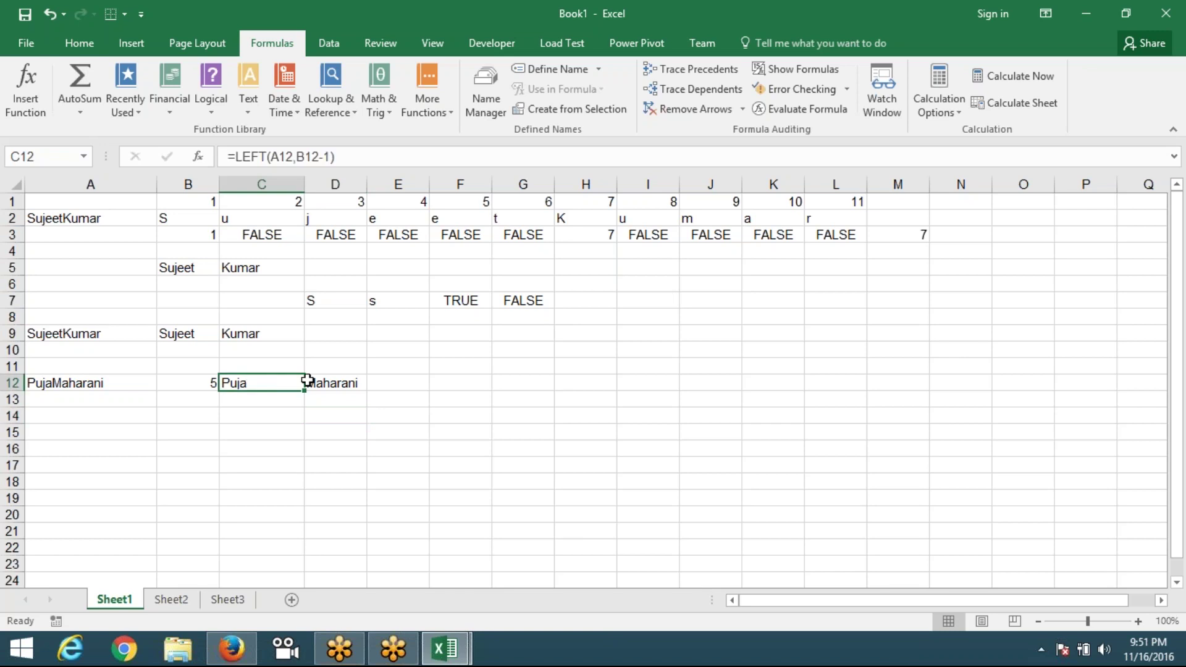
pyautogui.click(318, 383)
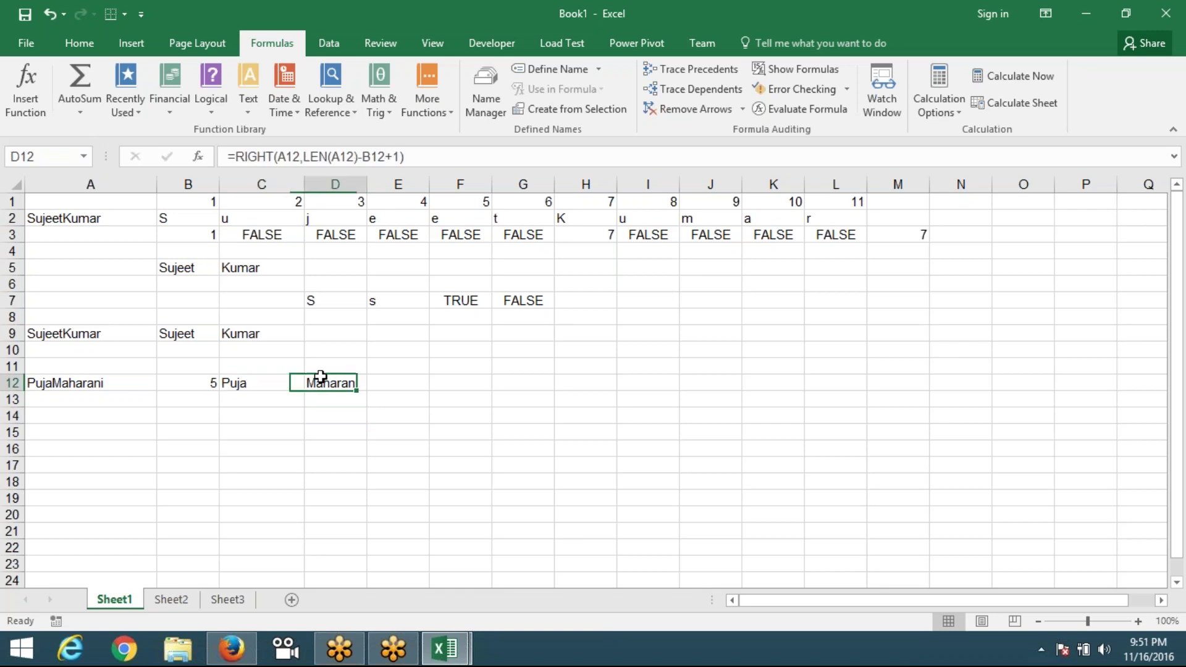
pyautogui.click(207, 378)
pyautogui.click(241, 379)
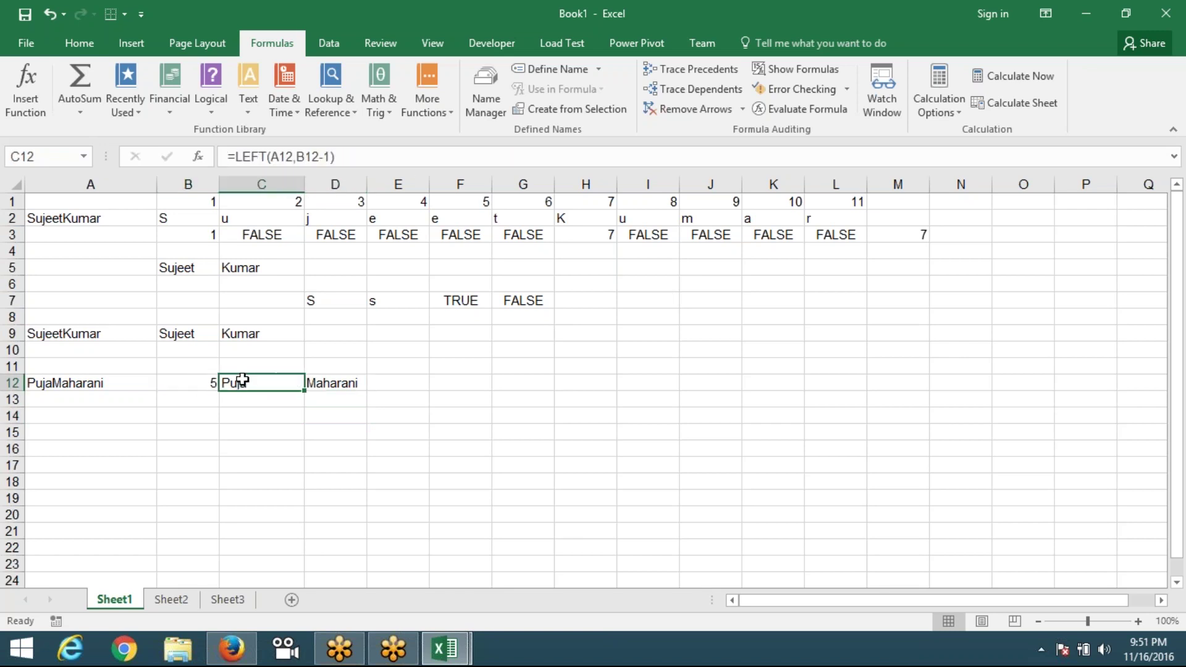
pyautogui.click(207, 379)
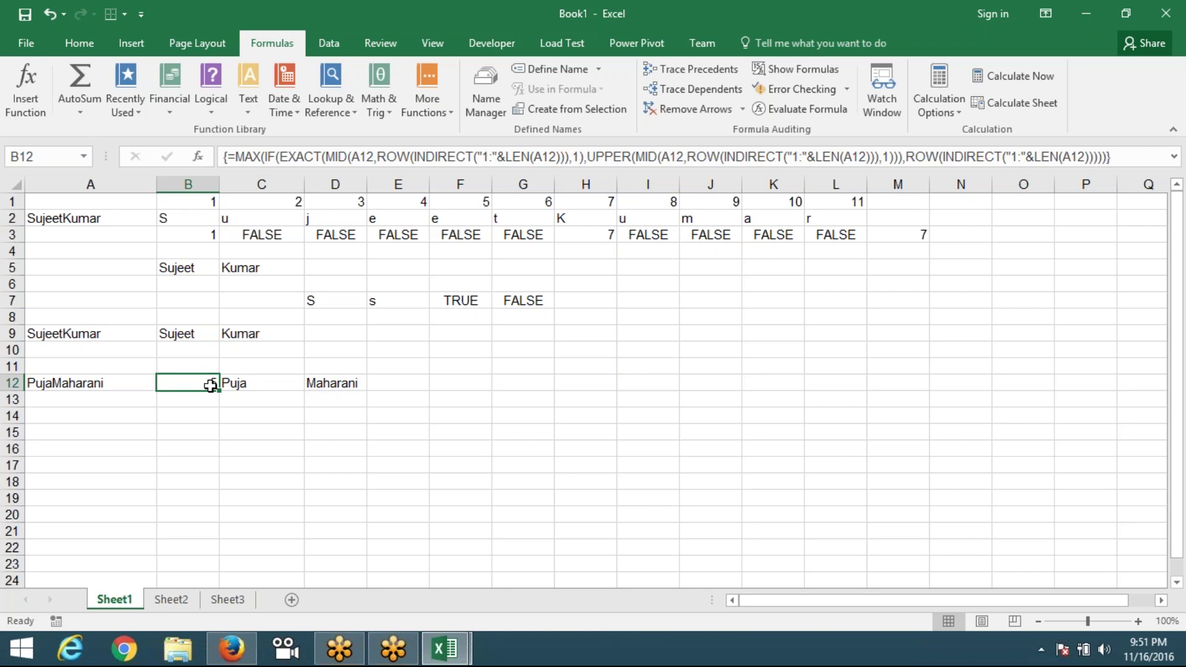
pyautogui.click(171, 600)
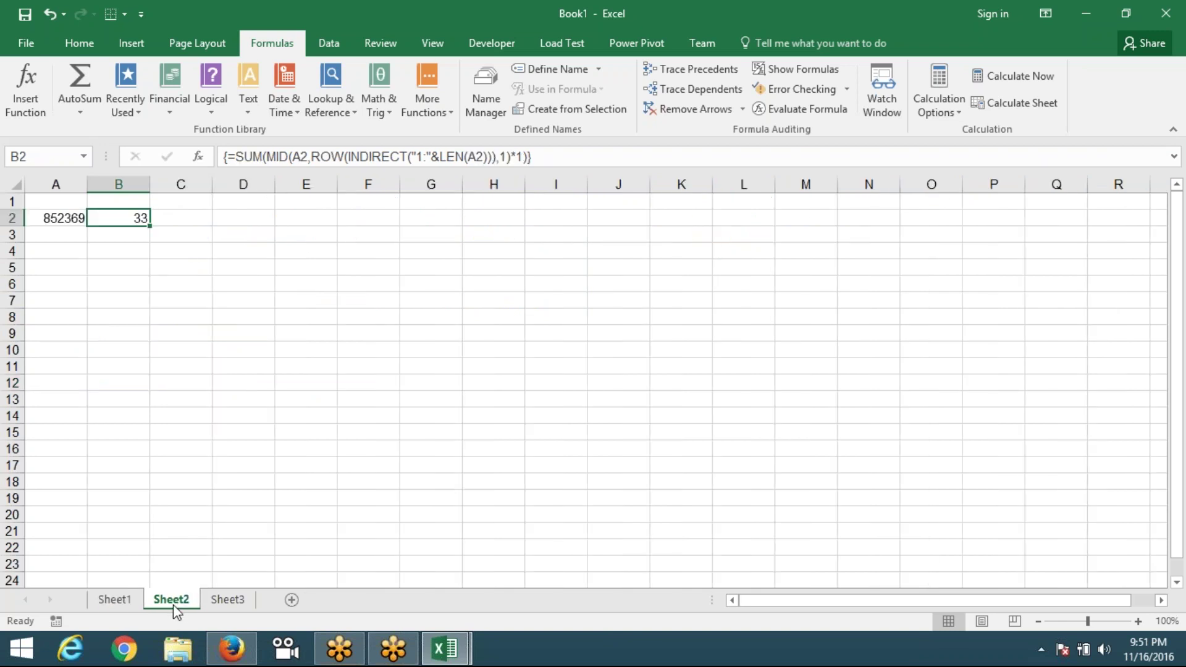
pyautogui.click(117, 601)
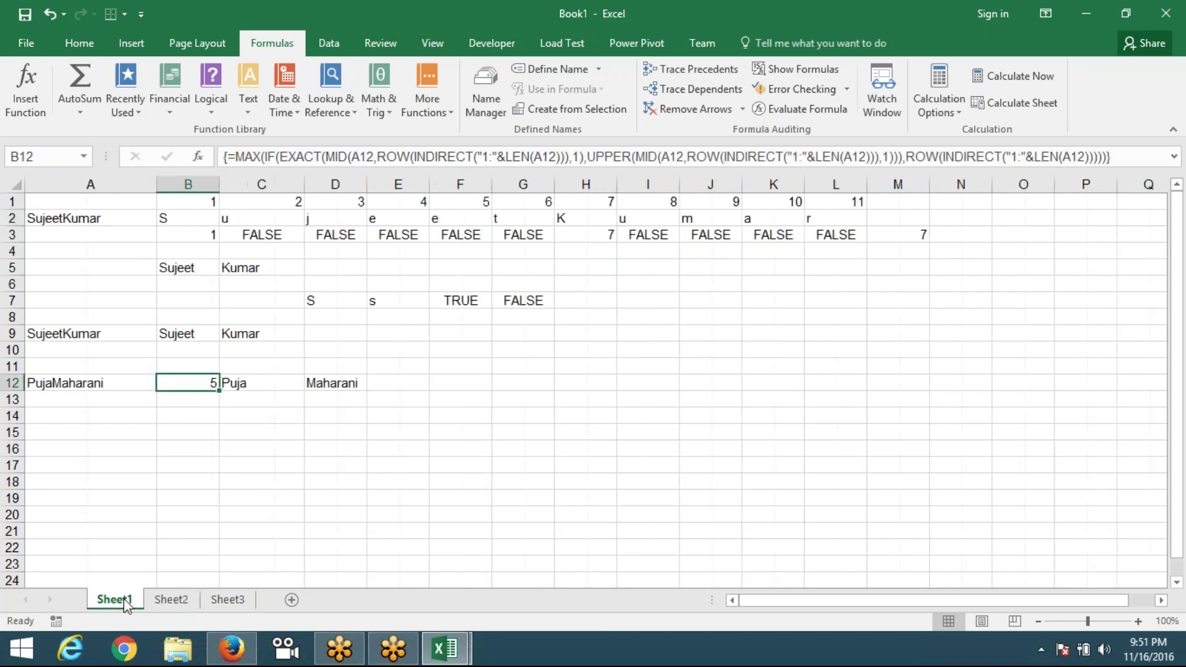
pyautogui.click(117, 388)
pyautogui.hotkey('ctrl', 'c')
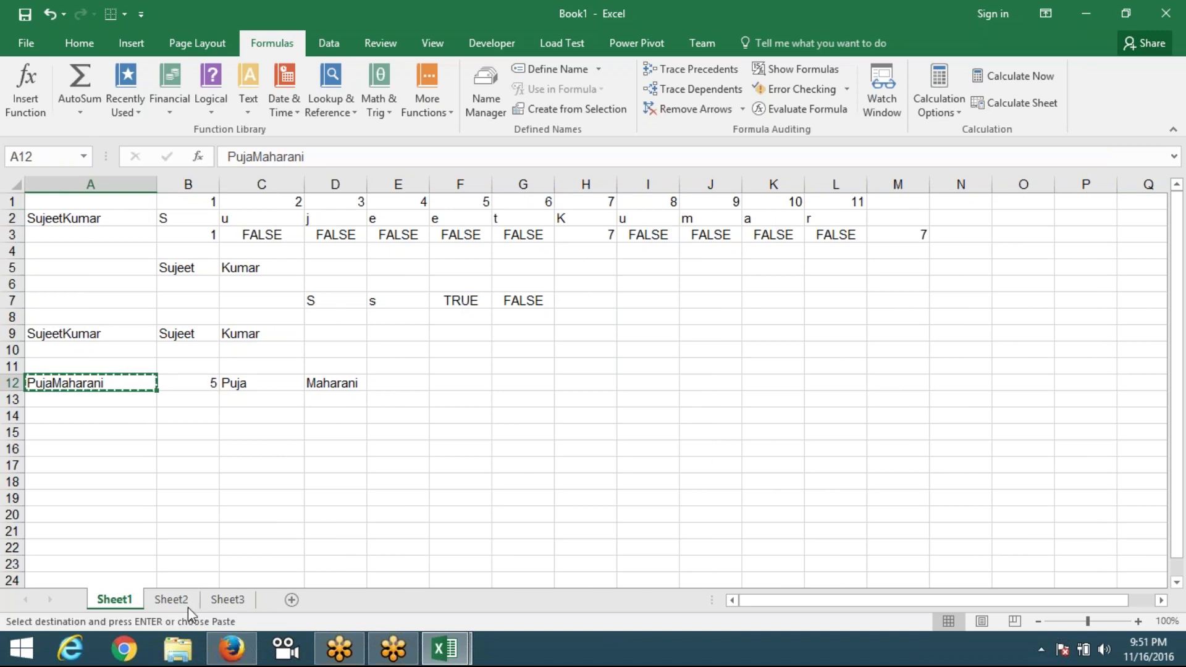
pyautogui.click(171, 600)
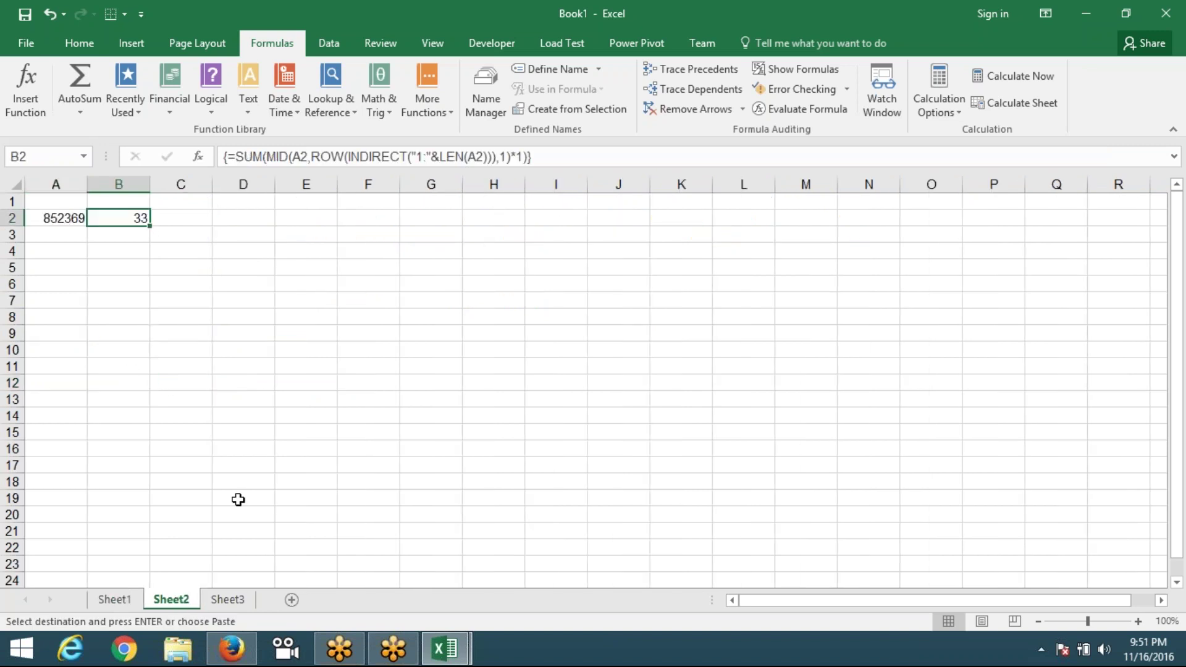
pyautogui.click(233, 599)
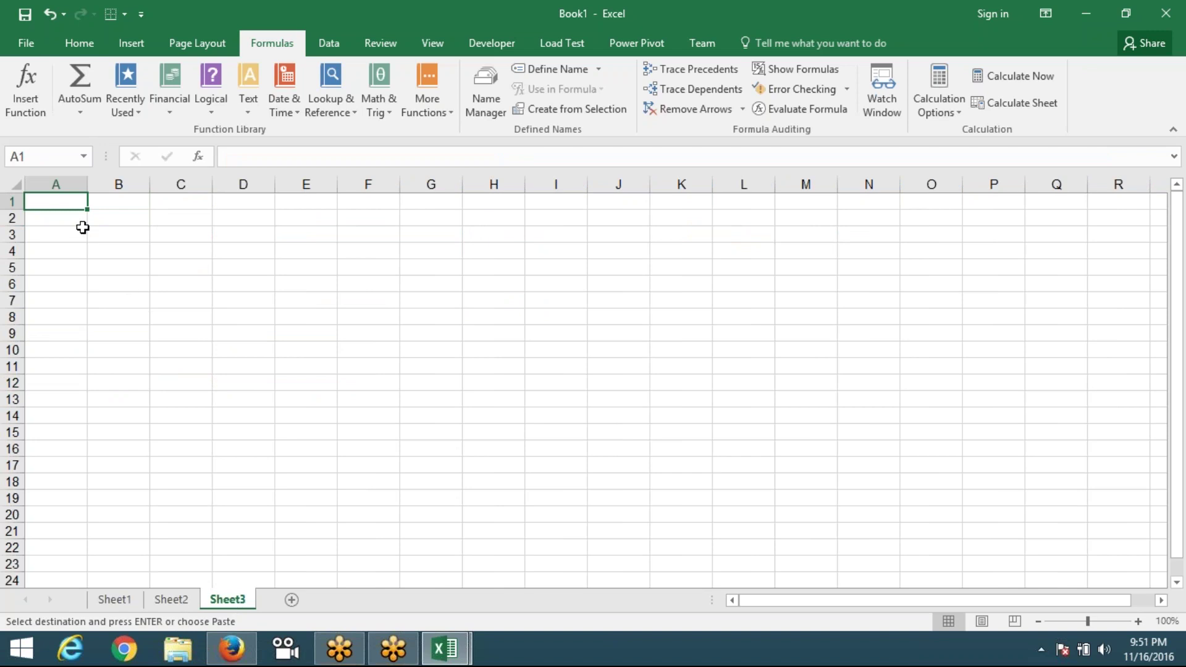
pyautogui.click(81, 233)
pyautogui.hotkey('ctrl', 'v')
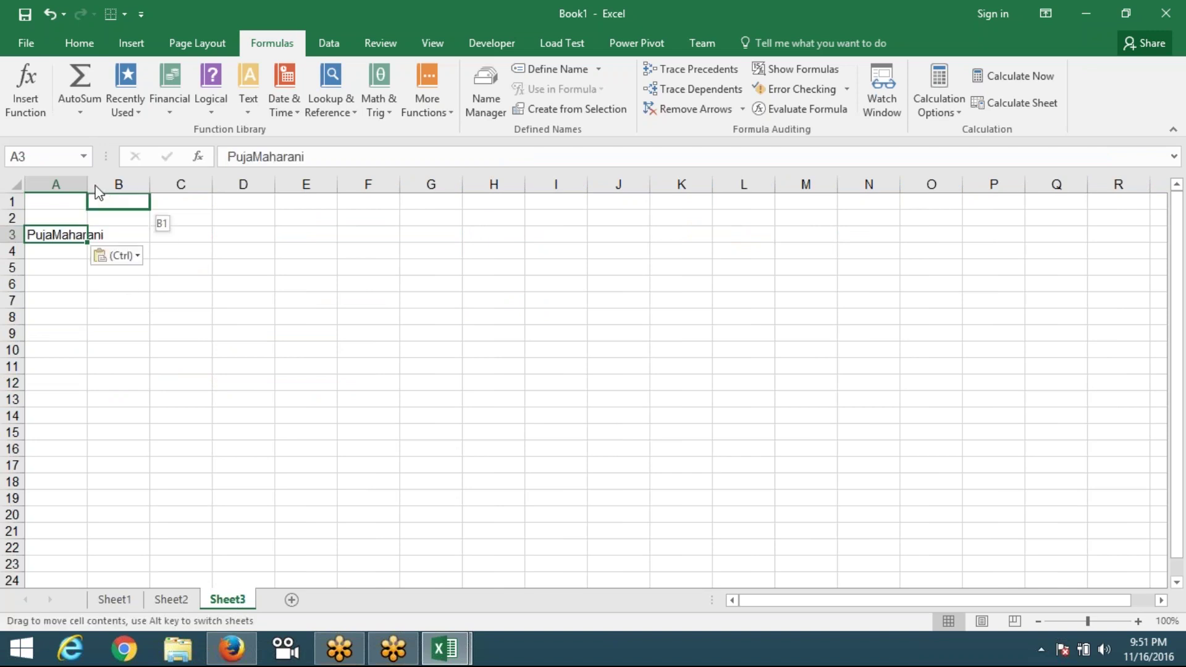
pyautogui.moveTo(87, 234); pyautogui.dragTo(100, 234)
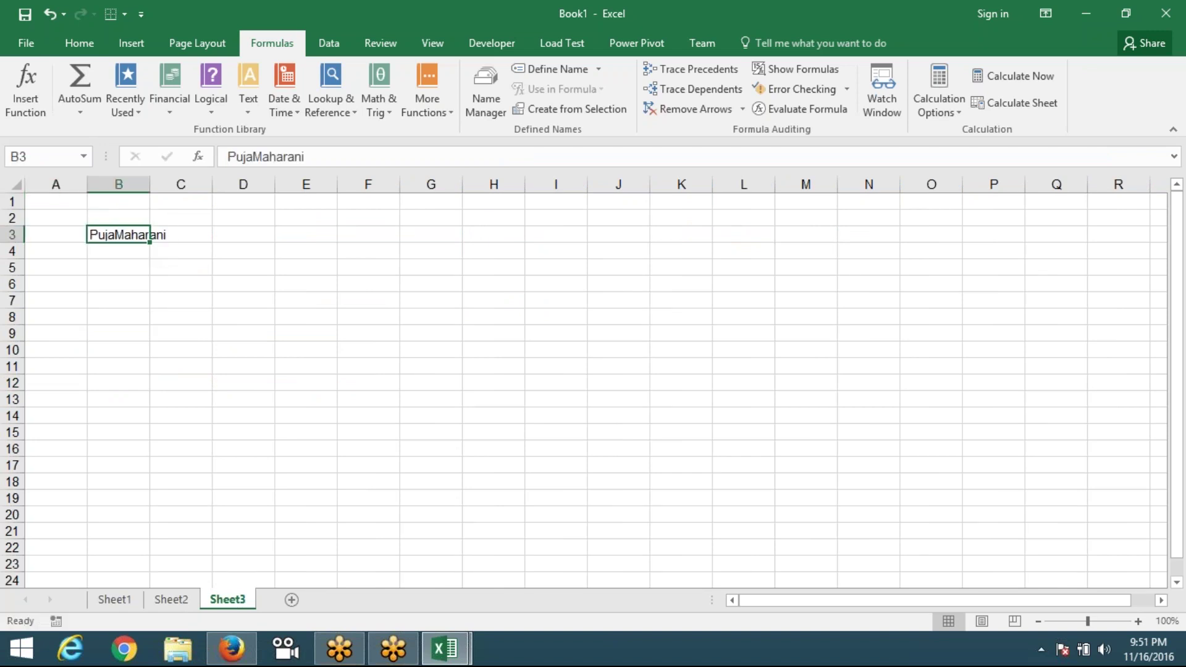
pyautogui.hotkey('ctrl', 'z')
pyautogui.doubleClick(87, 185)
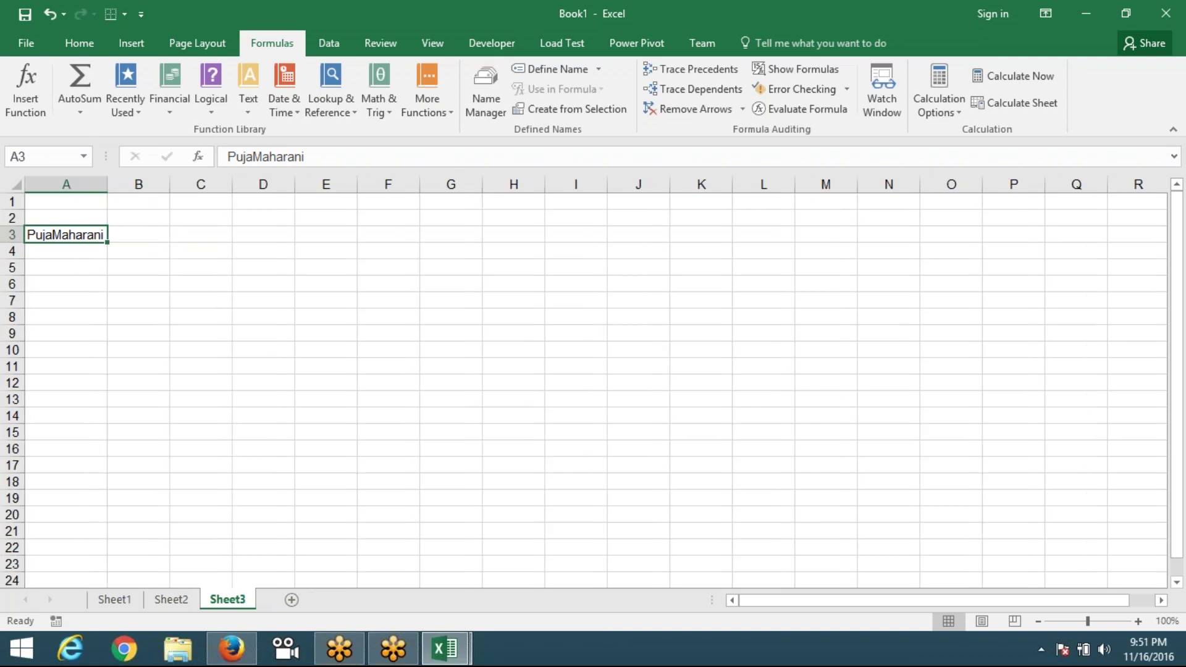
# - Try entering the letter a in A2 and B2 on Sheet3
pyautogui.click(146, 213)
pyautogui.press('Left')
pyautogui.write('a')
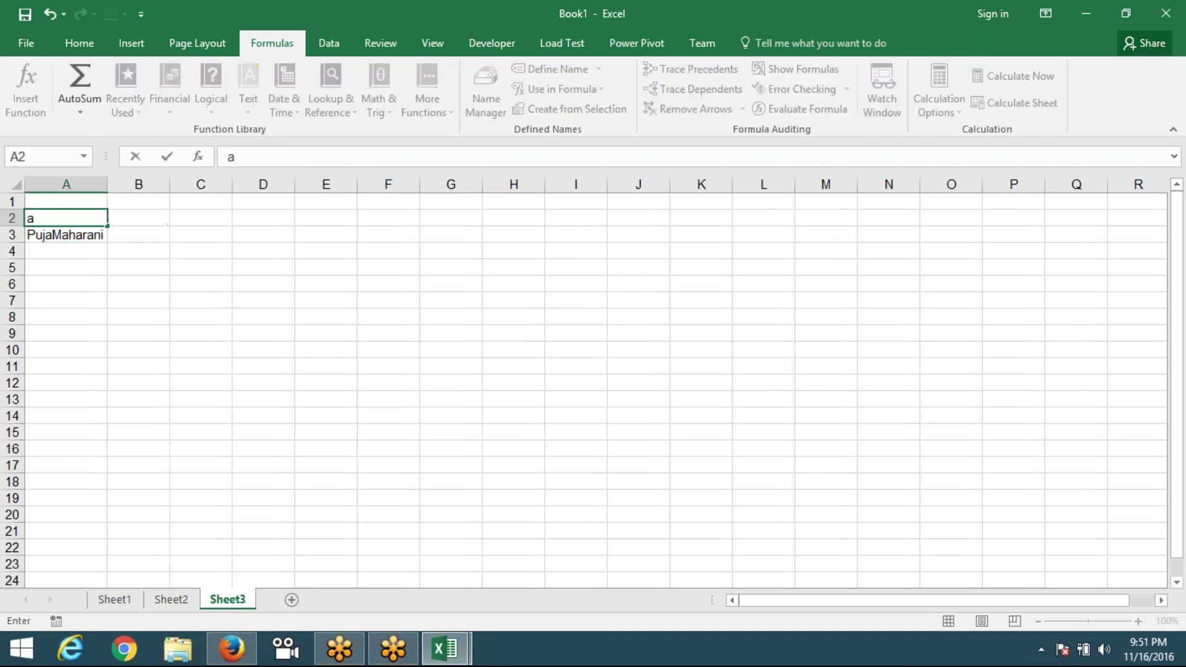
pyautogui.press('Escape')
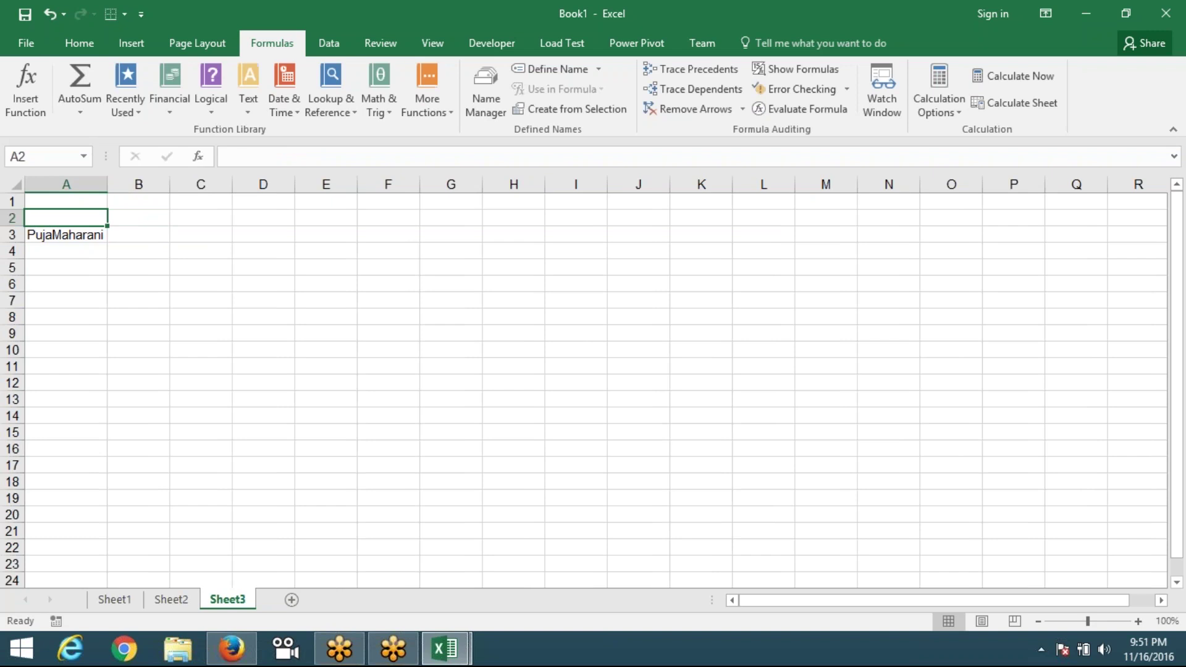
pyautogui.click(138, 217)
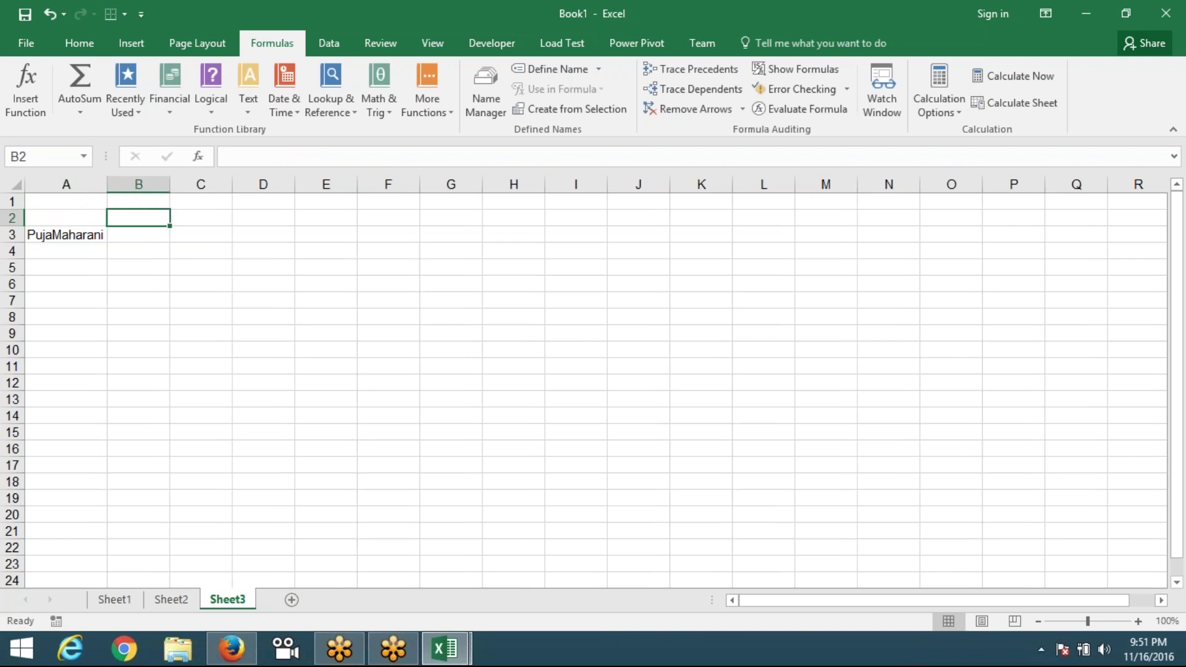
pyautogui.write('a')
pyautogui.press('Tab')
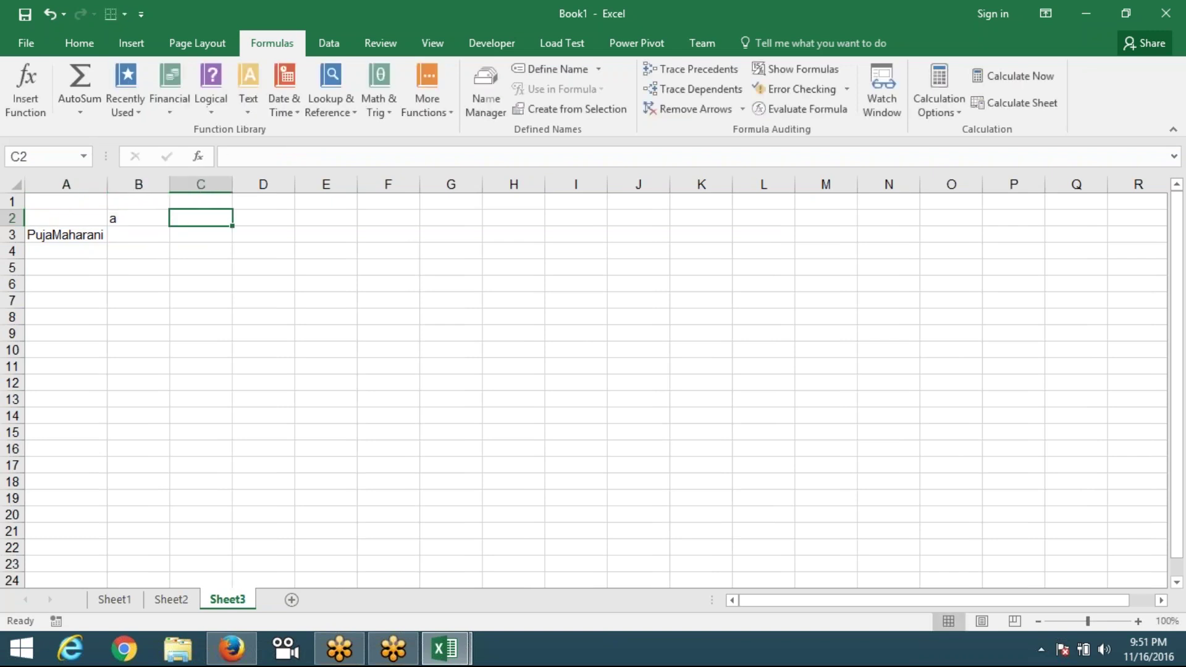
# - Enter trial letters A, B and C across B2:D2
pyautogui.press('Left')
pyautogui.write('A')
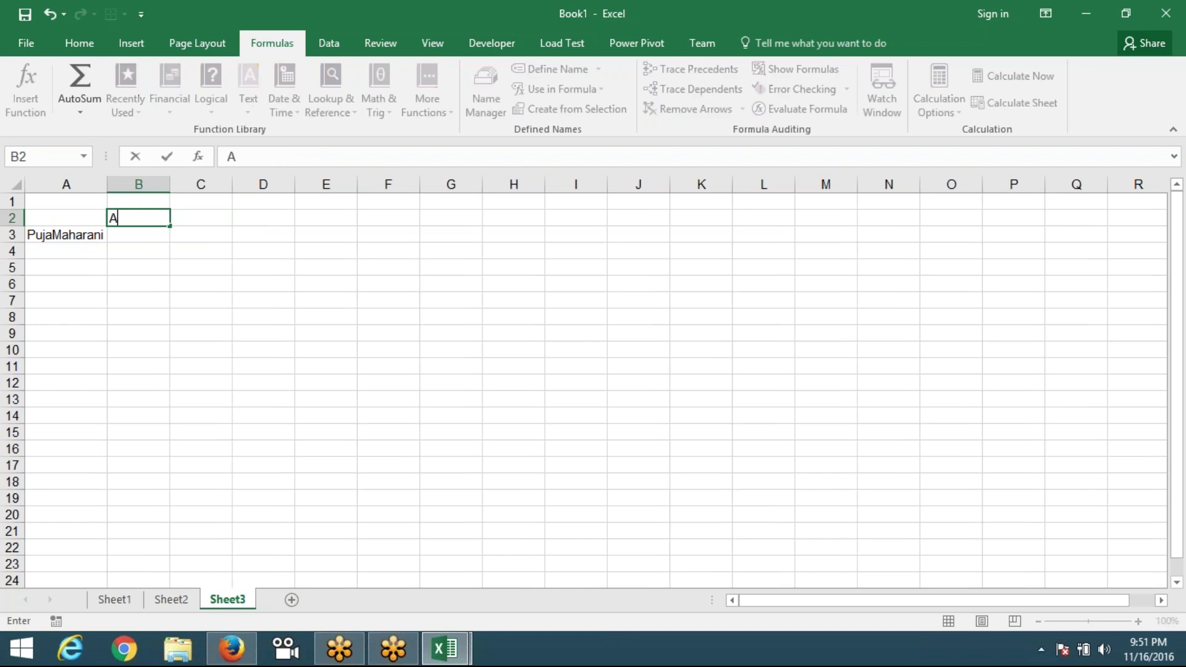
pyautogui.press('Tab')
pyautogui.write('B')
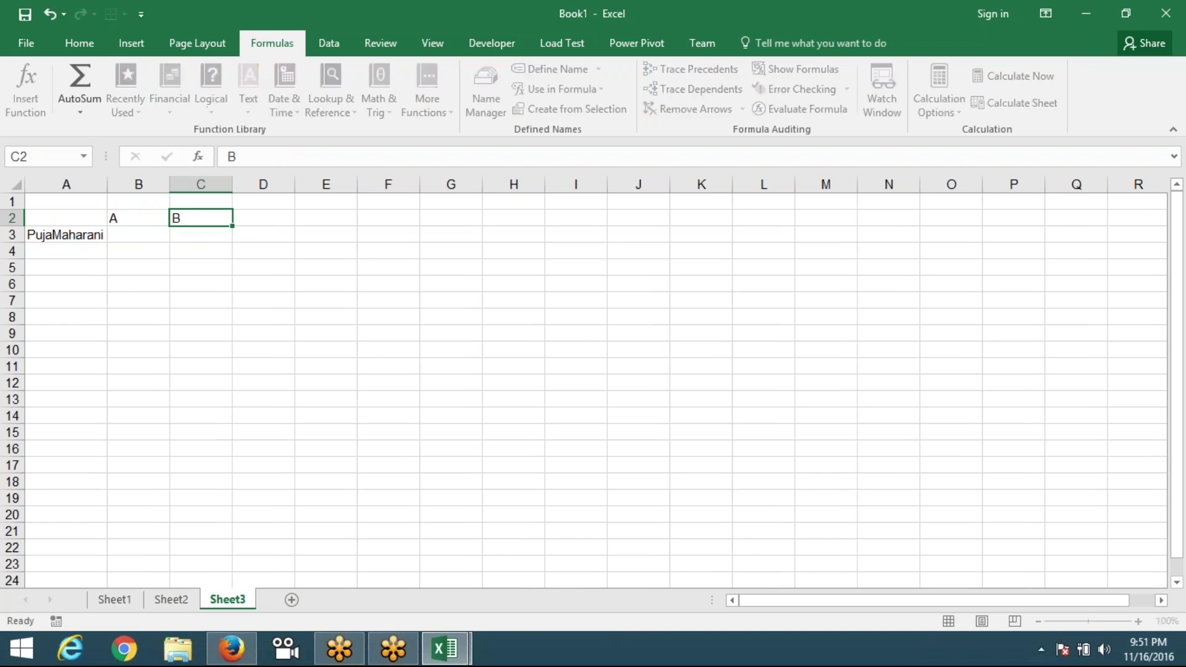
pyautogui.press('Tab')
pyautogui.write('C')
pyautogui.press('Tab')
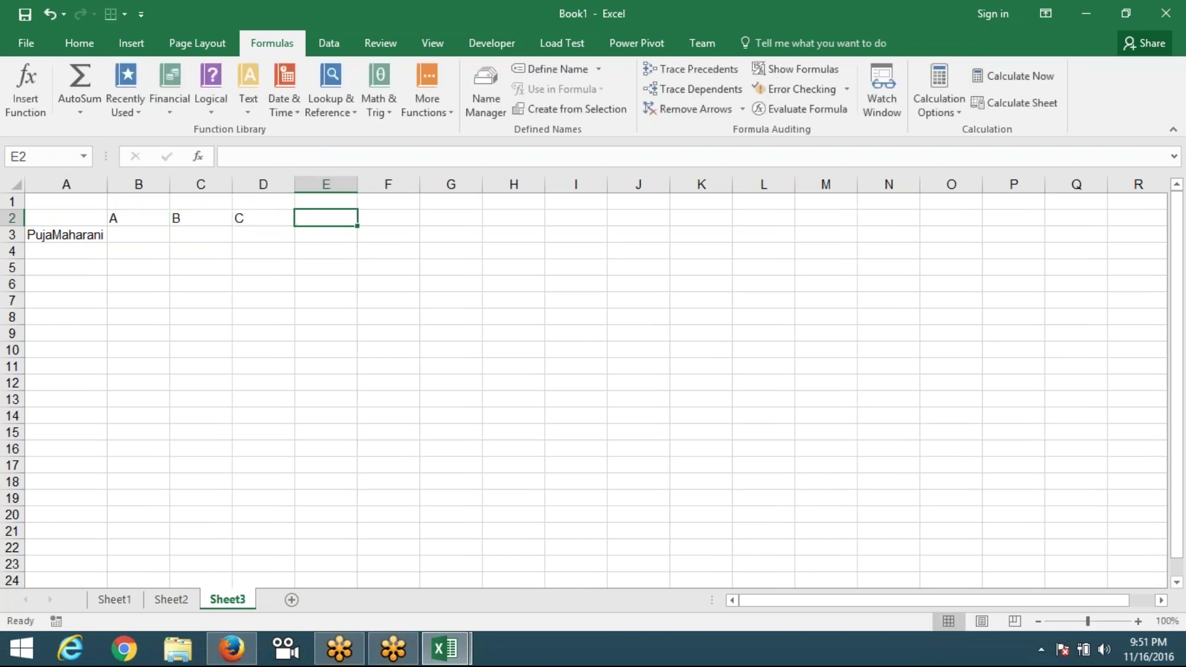
# - Clear B2:D2 and enter the letter A in B2
pyautogui.press('Left')
pyautogui.press('Left')
pyautogui.press('Left')
pyautogui.hotkey('shift', 'Right')
pyautogui.hotkey('shift', 'Right')
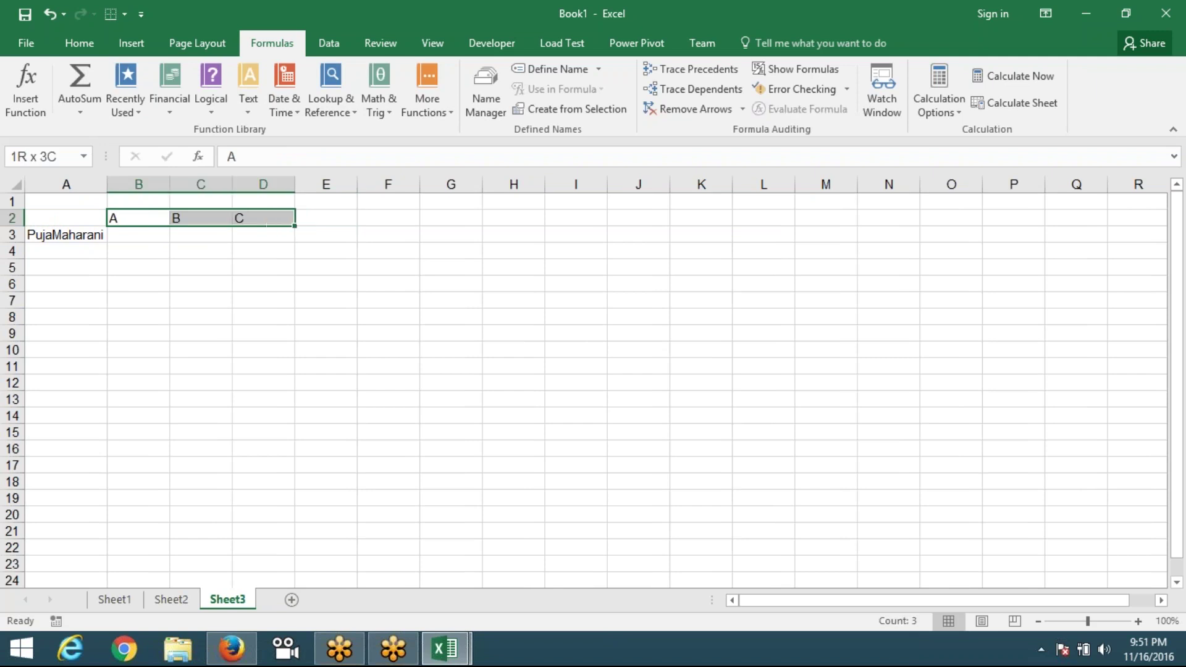
pyautogui.press('Delete')
pyautogui.press('Right')
pyautogui.press('Right')
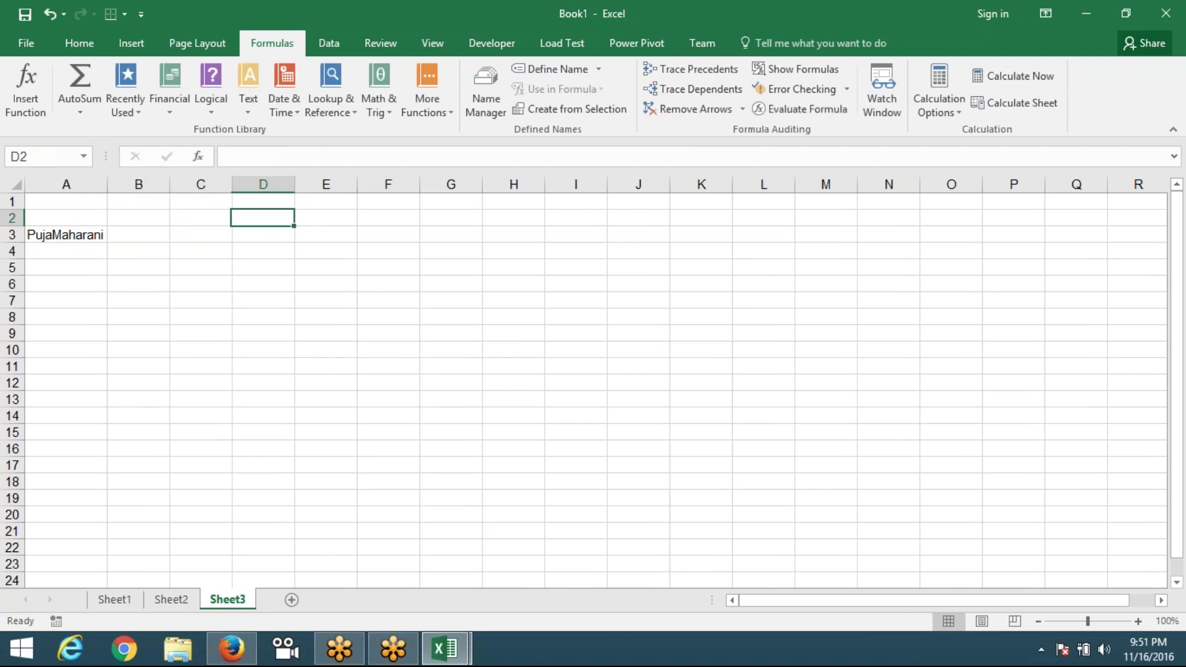
pyautogui.press('Right')
pyautogui.press('Left')
pyautogui.press('Left')
pyautogui.press('Left')
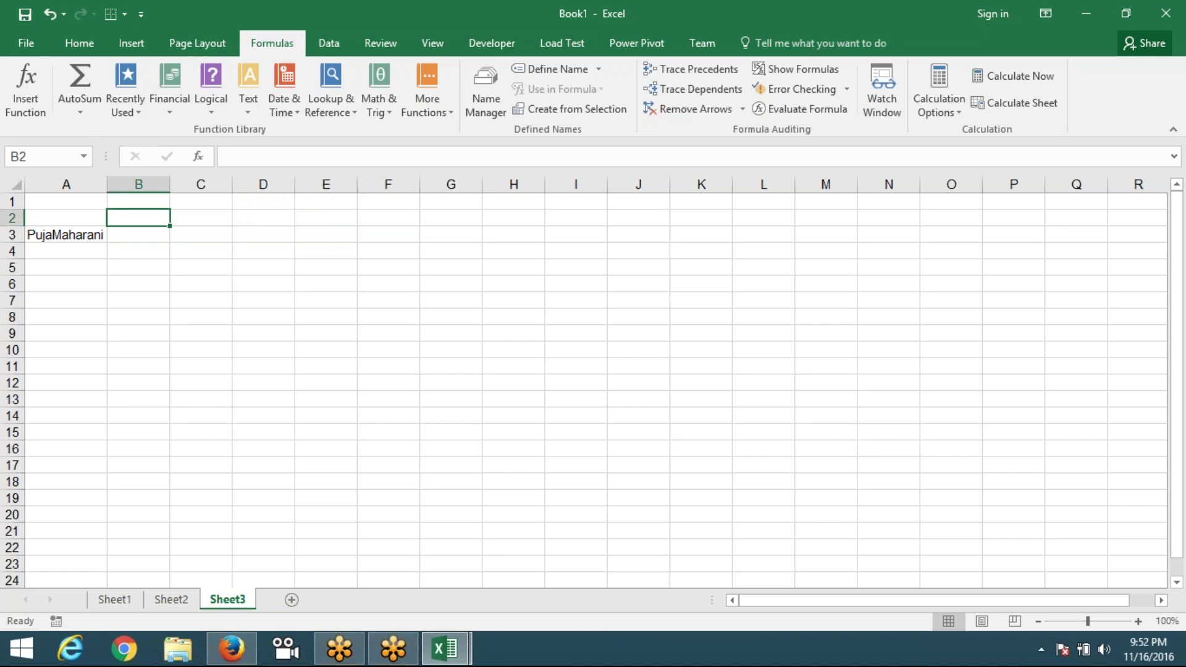
pyautogui.write('A')
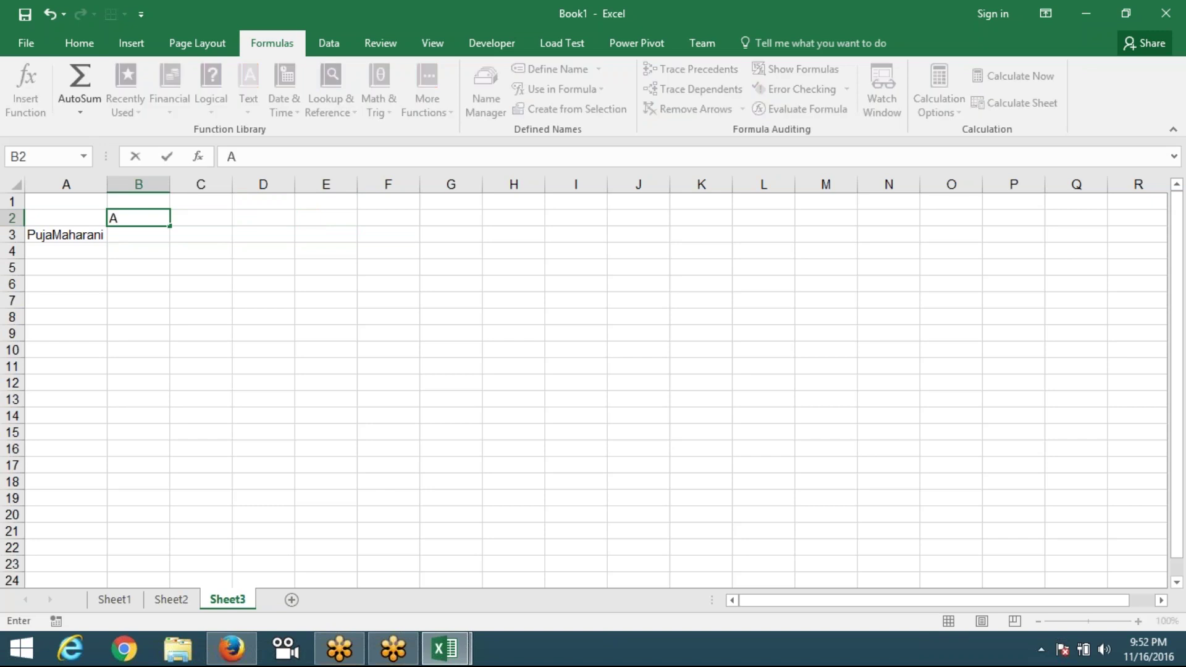
pyautogui.press('Right')
# - Enter =CODE(B2) in C2, returning 65 for the letter A
pyautogui.write('=C')
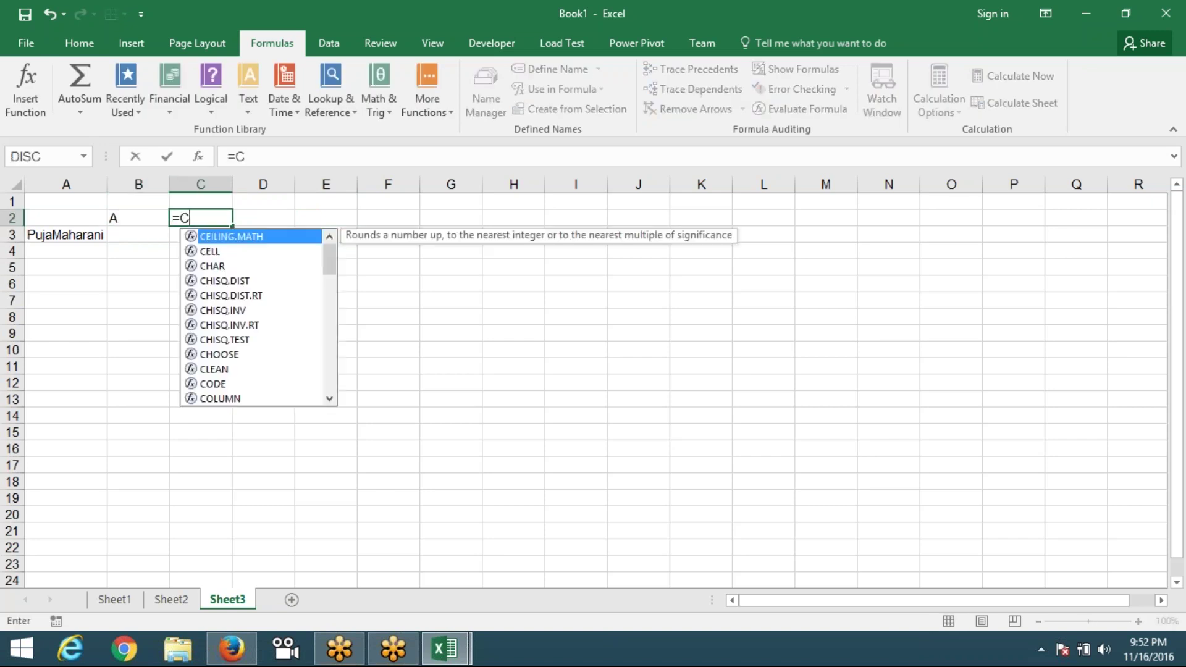
pyautogui.write('OD')
pyautogui.press('Tab')
pyautogui.click(138, 218)
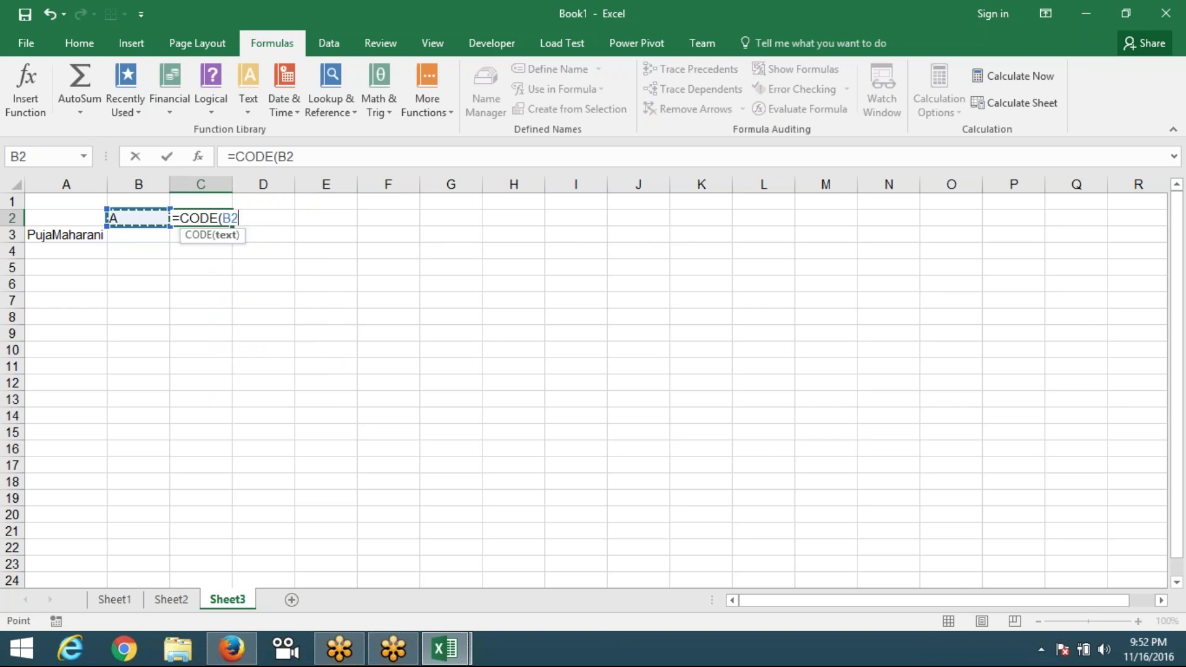
pyautogui.press('Return')
pyautogui.press('Up')
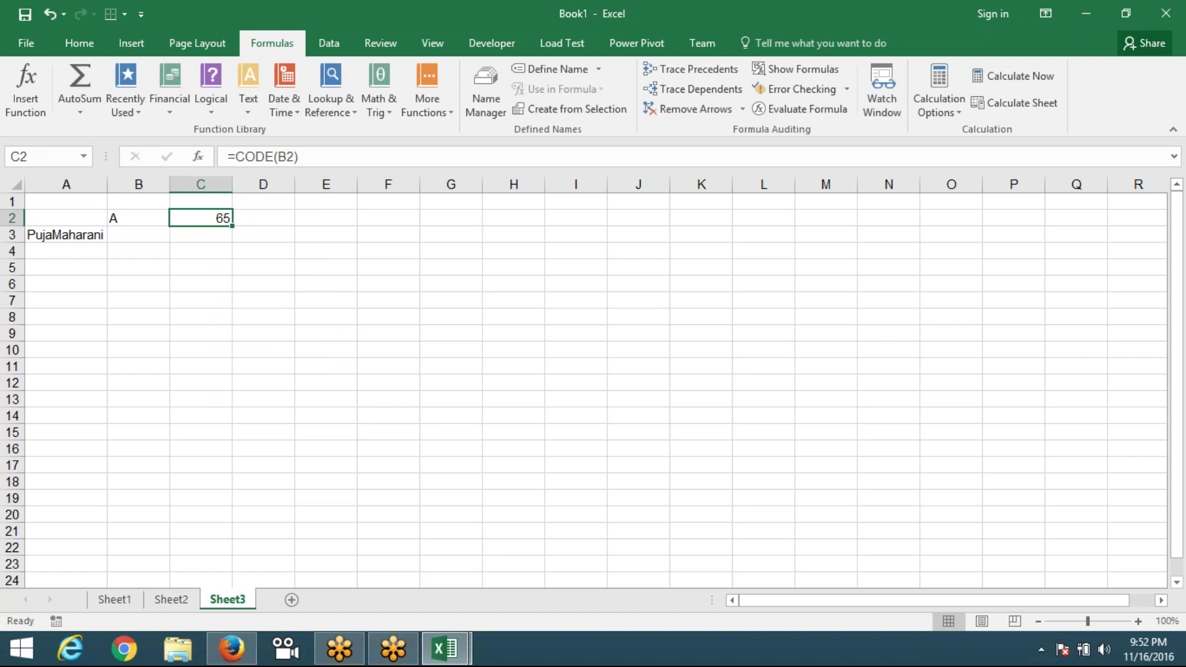
pyautogui.press('Right')
pyautogui.press('Left')
pyautogui.press('Left')
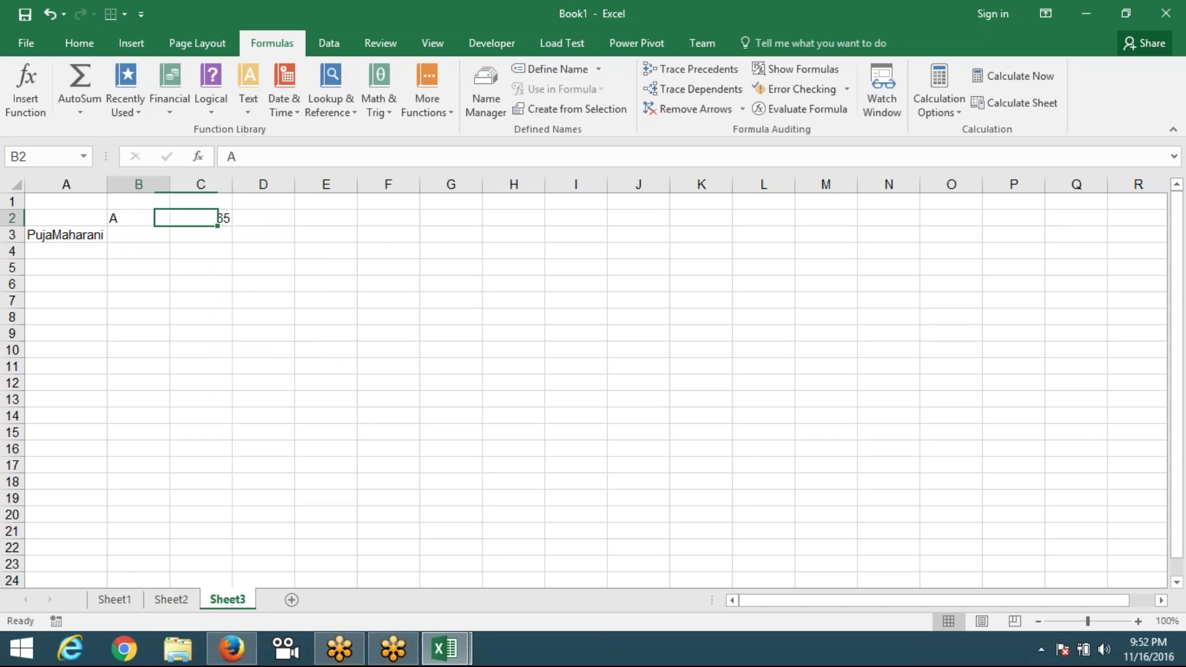
pyautogui.press('Right')
pyautogui.press('Right')
pyautogui.press('Left')
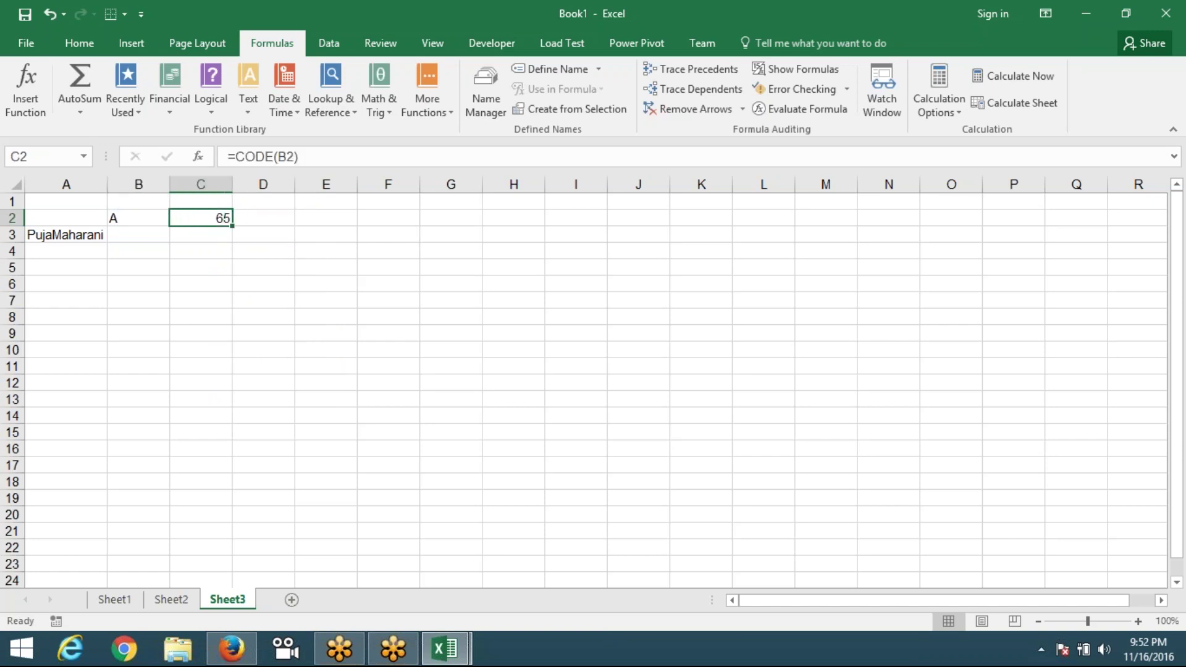
pyautogui.press('Right')
# - Select D2:D23 on Sheet3, then go to Sheet1
pyautogui.hotkey('shift', 'Down')
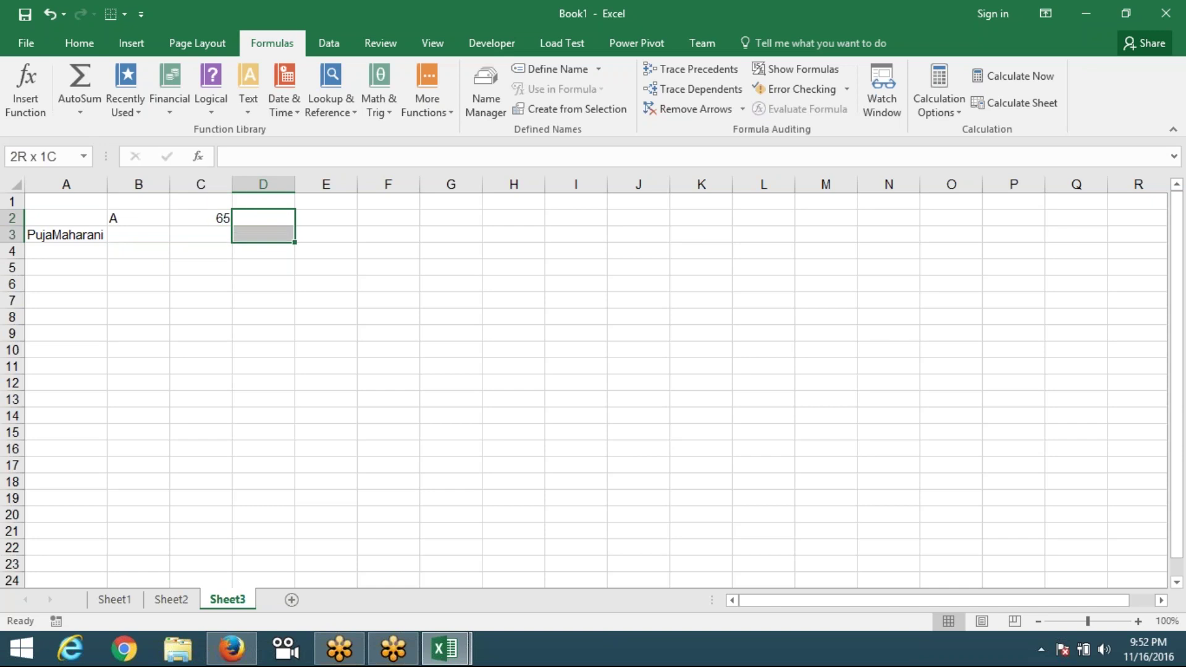
pyautogui.hotkey('shift', 'Down')
pyautogui.hotkey('shift', 'Down')
pyautogui.hotkey('shift', 'Down')
pyautogui.hotkey('shift', 'Down')
pyautogui.hotkey('shift', 'Down')
pyautogui.hotkey('shift', 'Down')
pyautogui.hotkey('shift', 'Down')
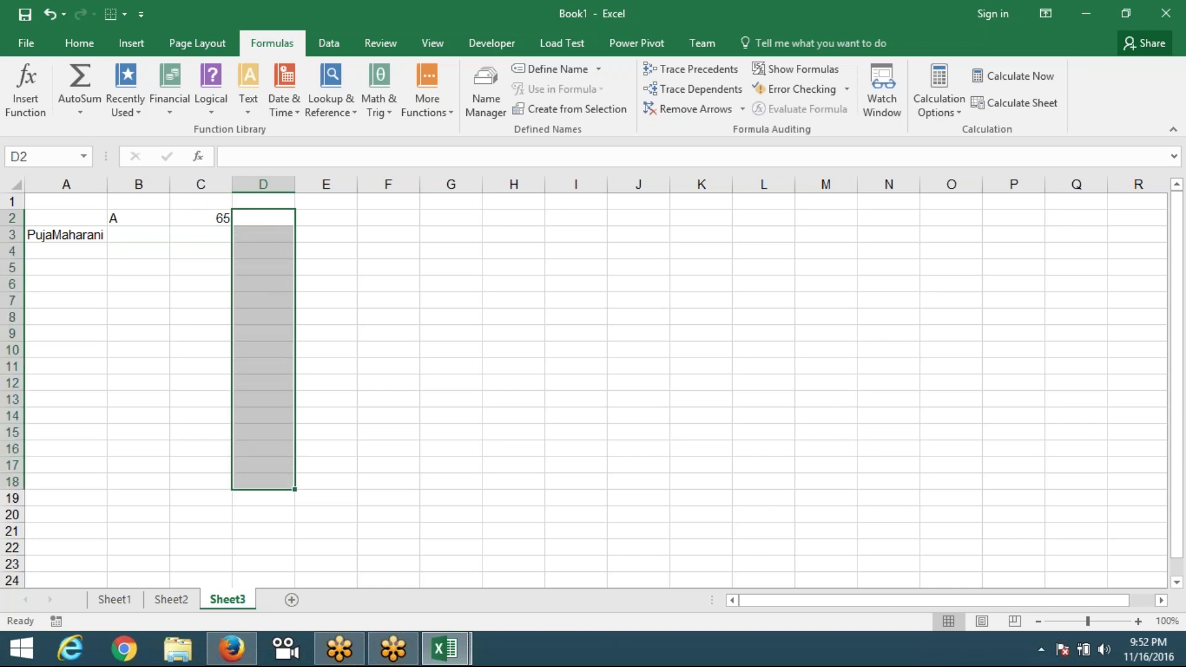
pyautogui.press('Right')
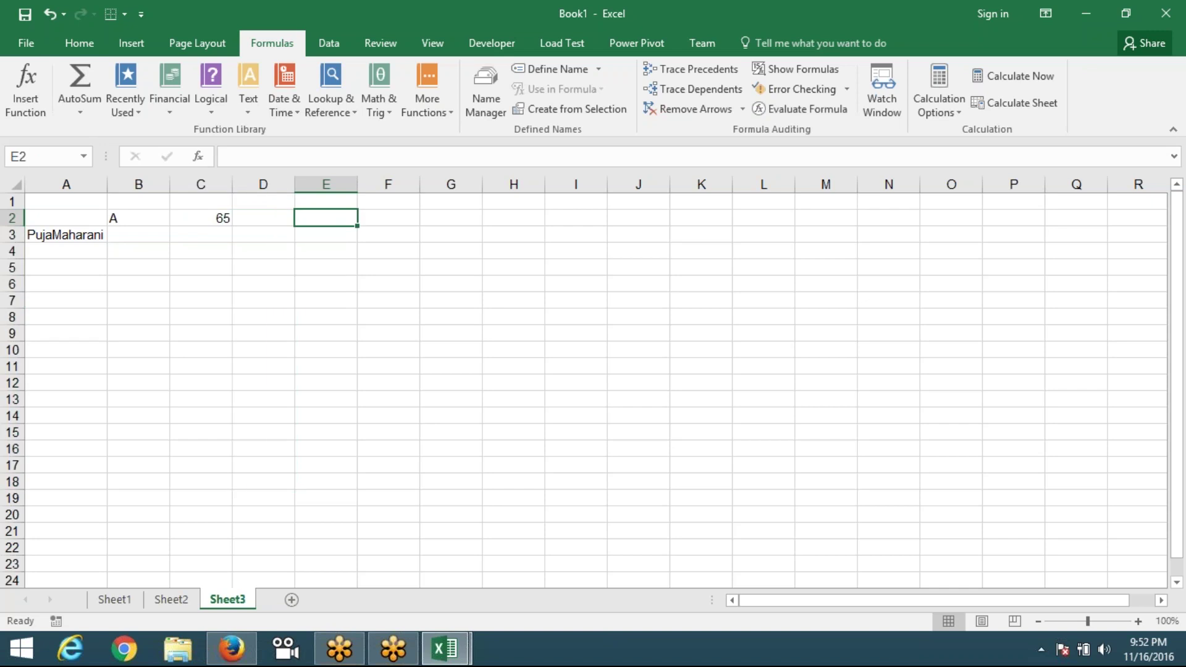
pyautogui.press('Down')
pyautogui.press('Down')
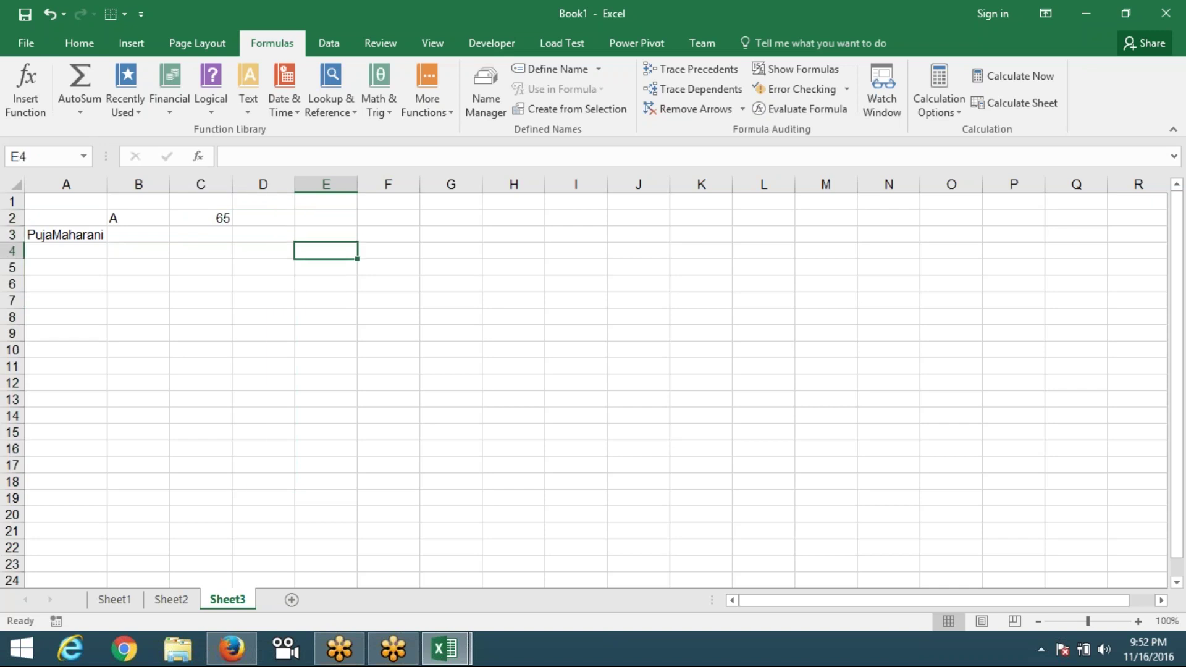
pyautogui.press('Up')
pyautogui.press('Up')
pyautogui.press('Left')
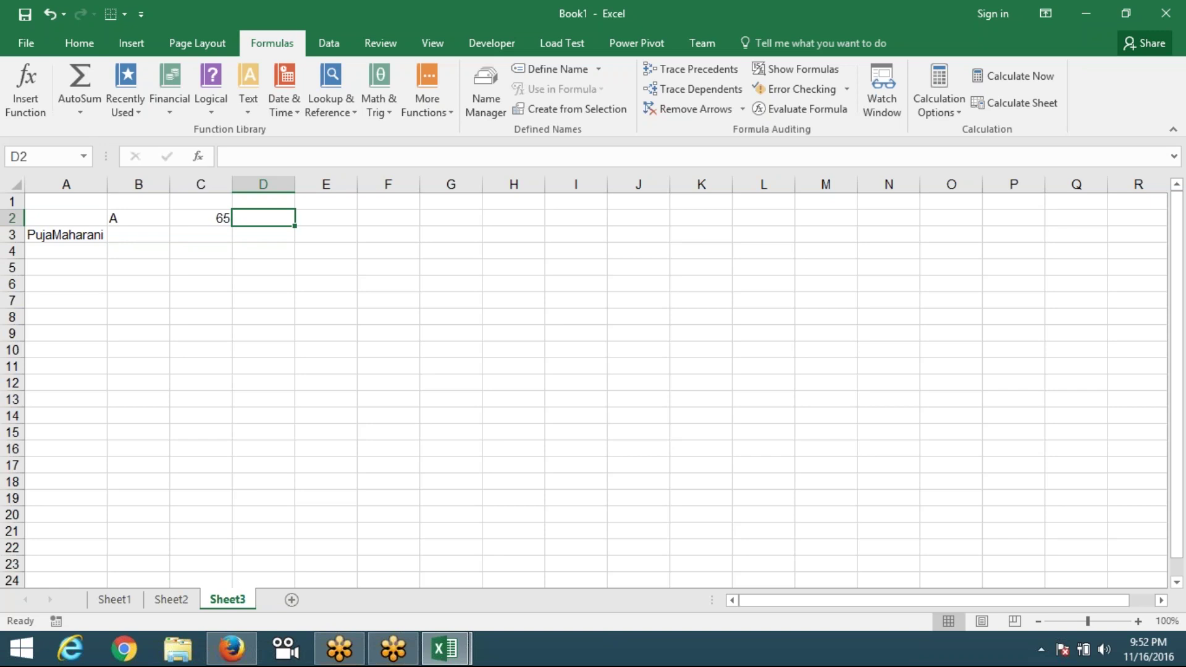
pyautogui.moveTo(263, 217); pyautogui.dragTo(263, 564)
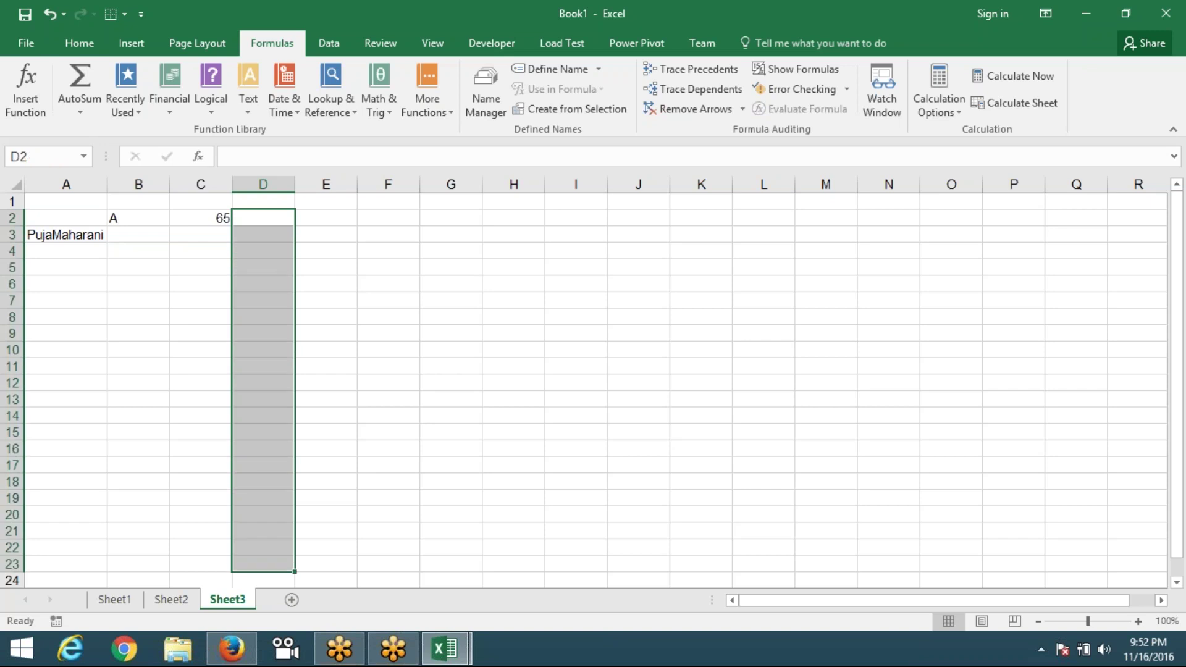
pyautogui.click(114, 601)
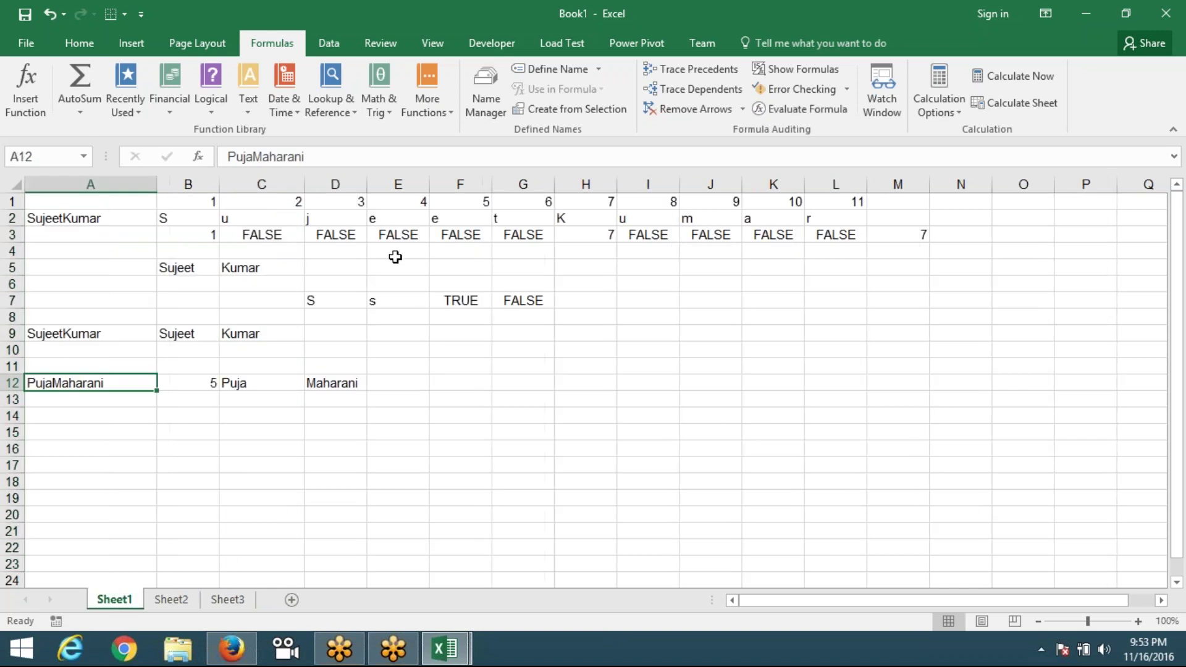
# - Review B1:K2 and the MAX formula in M3 on Sheet1, then pass through Sheet2 to Sheet3
pyautogui.moveTo(180, 201)
pyautogui.mouseDown()
pyautogui.moveTo(488, 173)
pyautogui.moveTo(747, 210)
pyautogui.mouseUp()
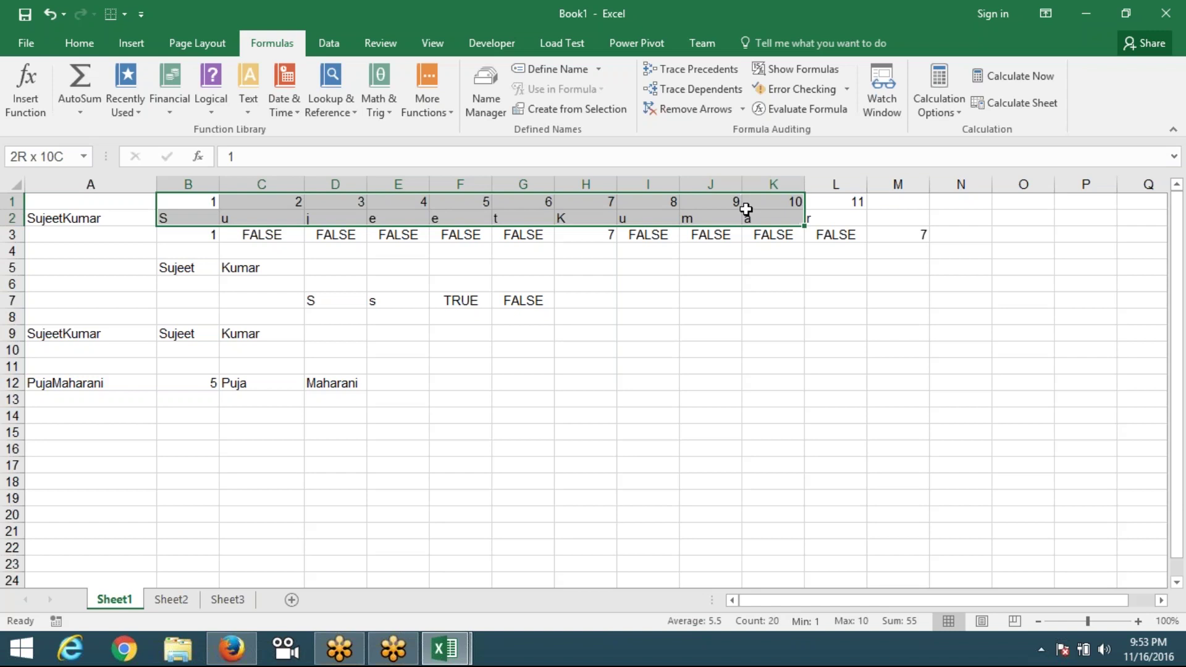
pyautogui.click(910, 235)
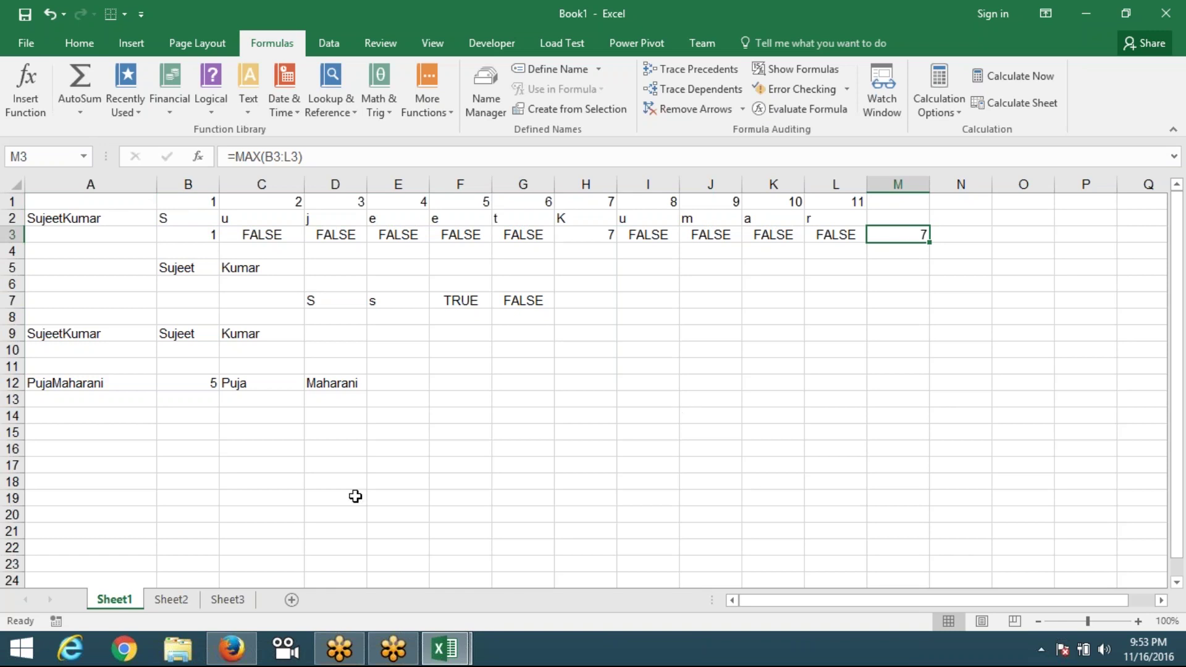
pyautogui.click(183, 605)
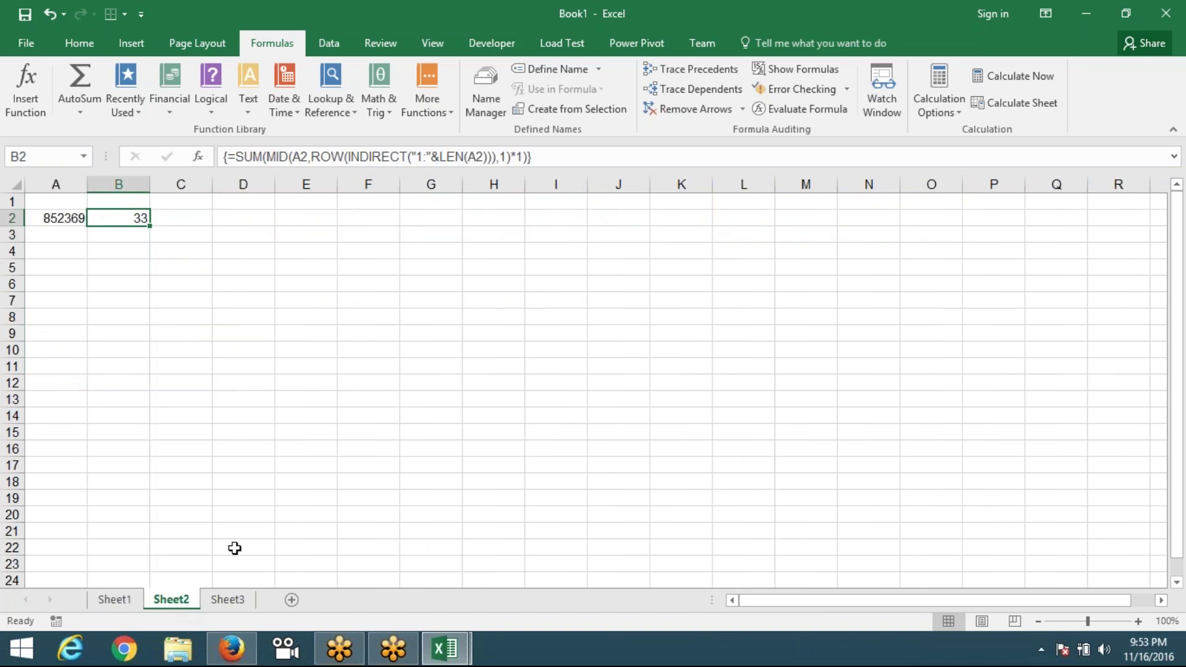
pyautogui.click(235, 599)
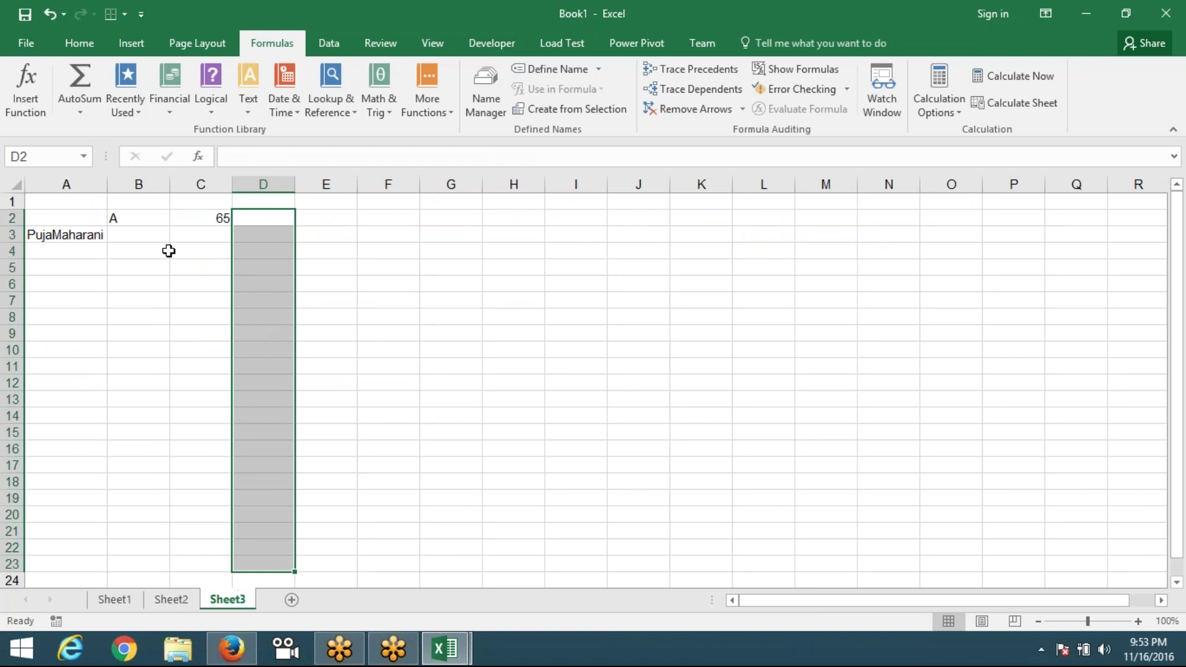
# - Enter =CHAR(C2) in D2 to turn code 65 back into the letter A
pyautogui.click(165, 250)
pyautogui.click(146, 235)
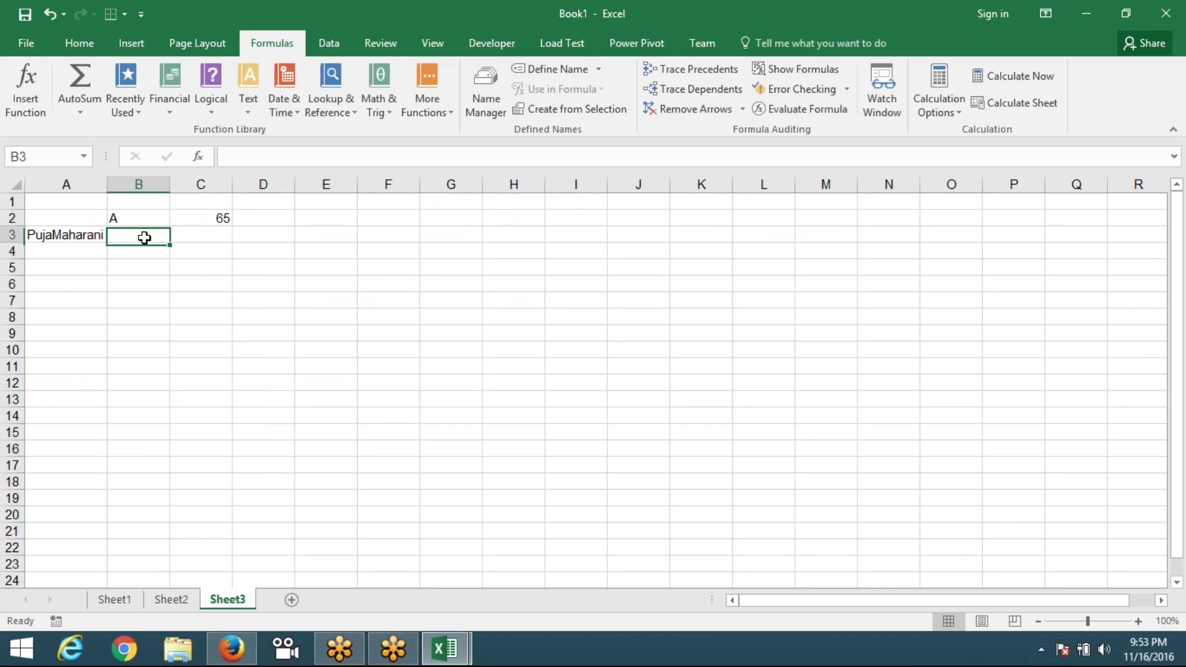
pyautogui.click(222, 215)
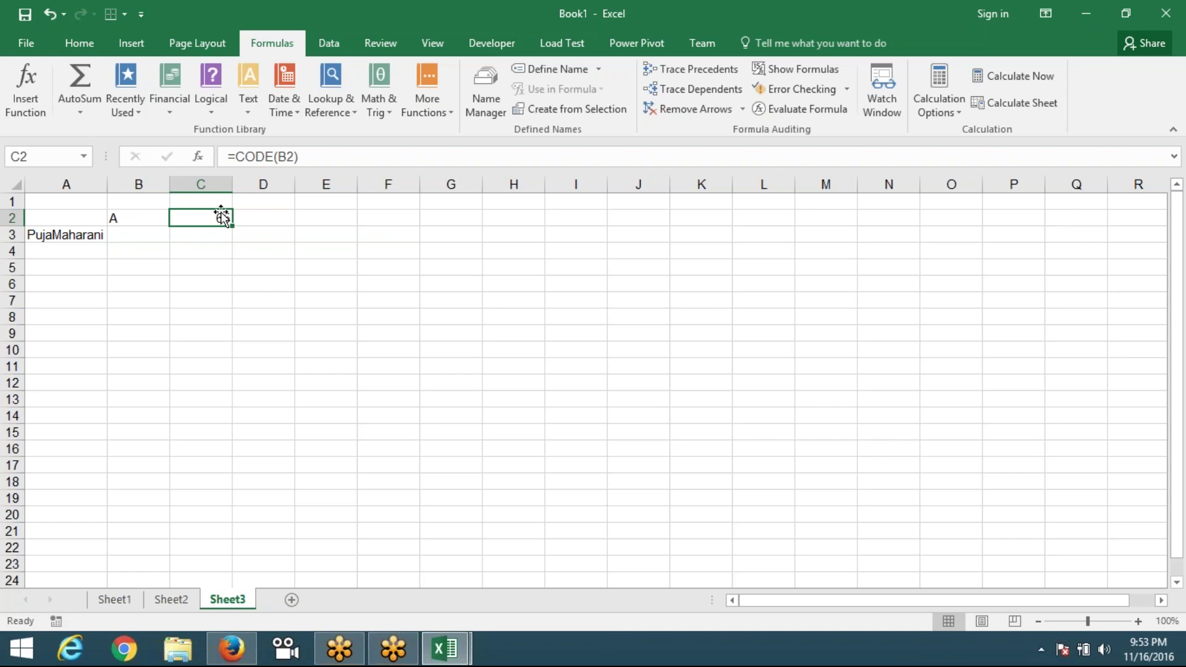
pyautogui.click(241, 215)
pyautogui.write('a')
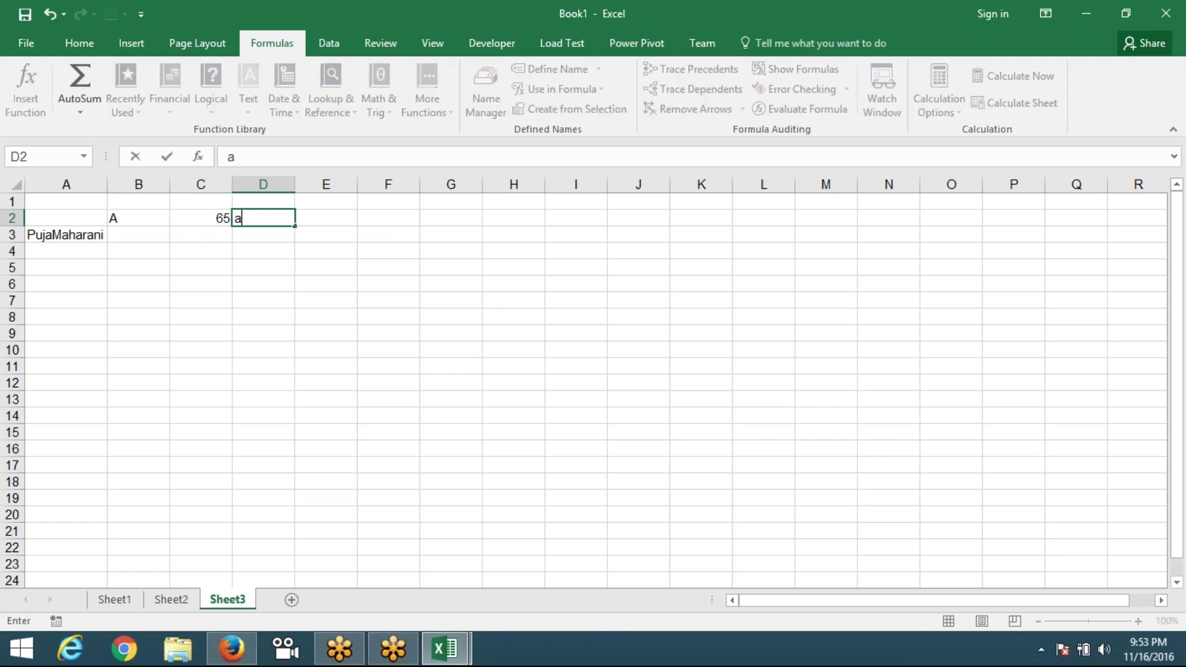
pyautogui.press('BackSpace')
pyautogui.write('=')
pyautogui.press('BackSpace')
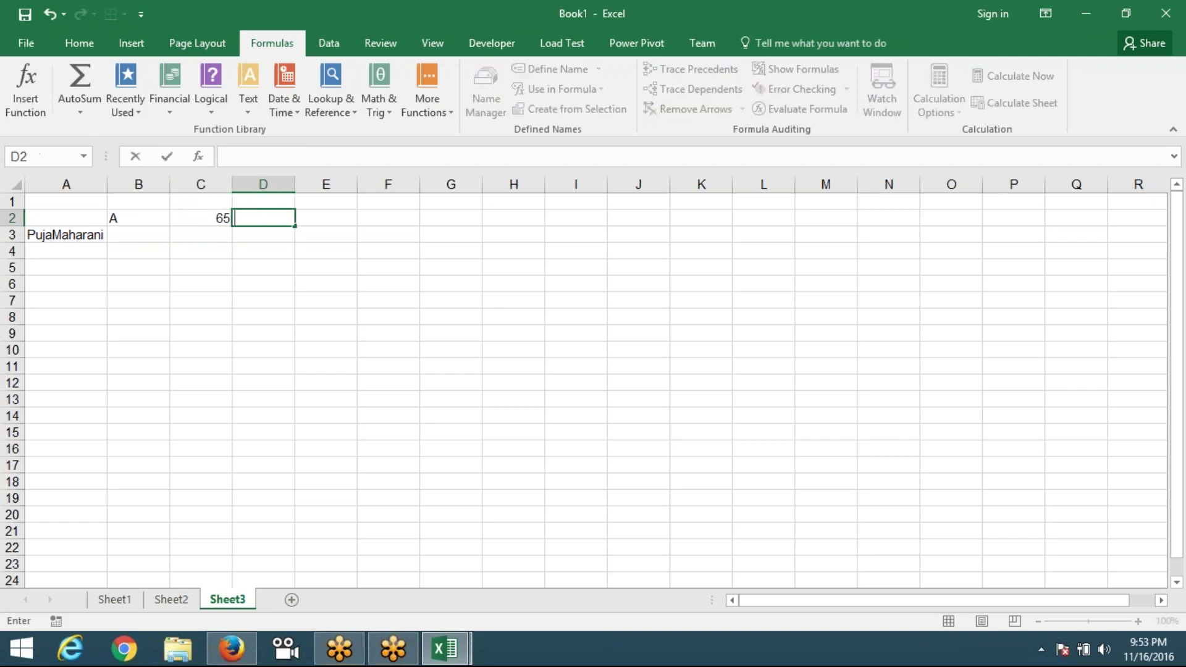
pyautogui.write('=CH')
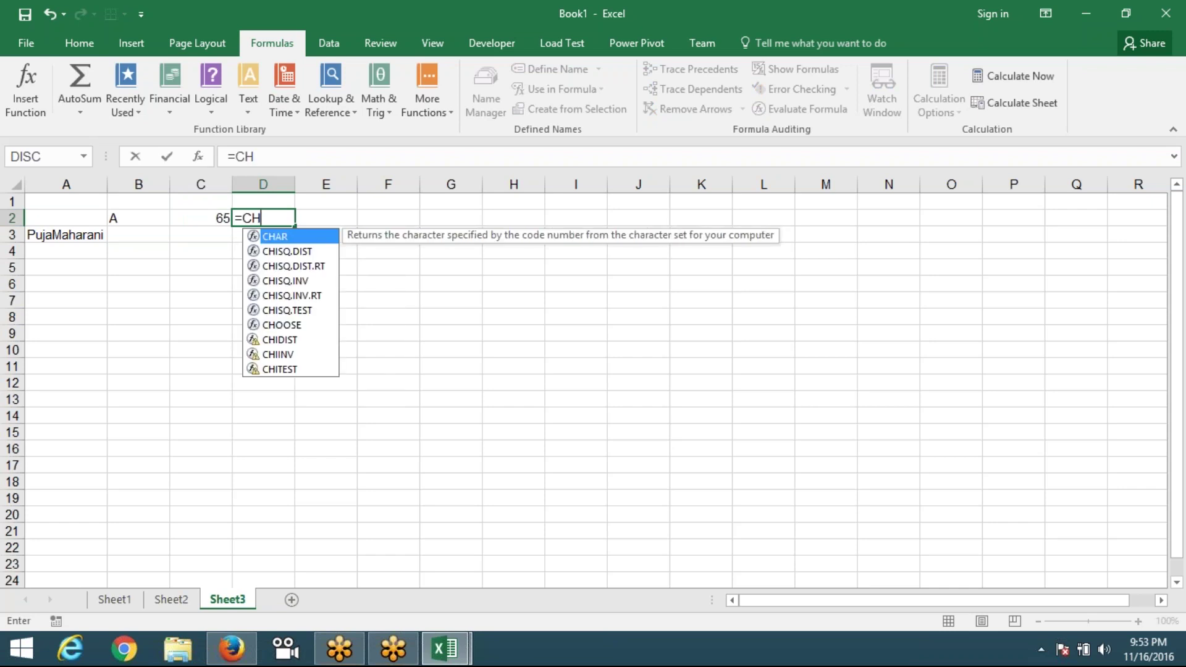
pyautogui.write('AR(C2')
pyautogui.press('Return')
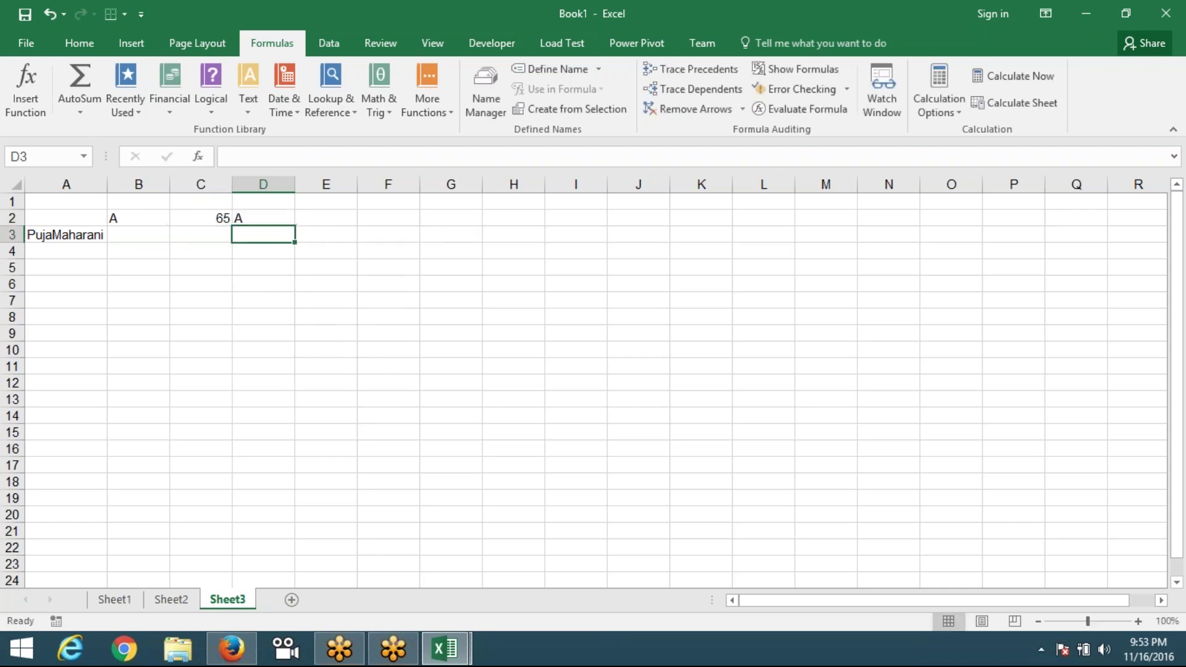
pyautogui.click(201, 234)
# - Enter =C2+1 in C3, fill the CHAR formula into D3, and copy both down to row 18
pyautogui.write('=')
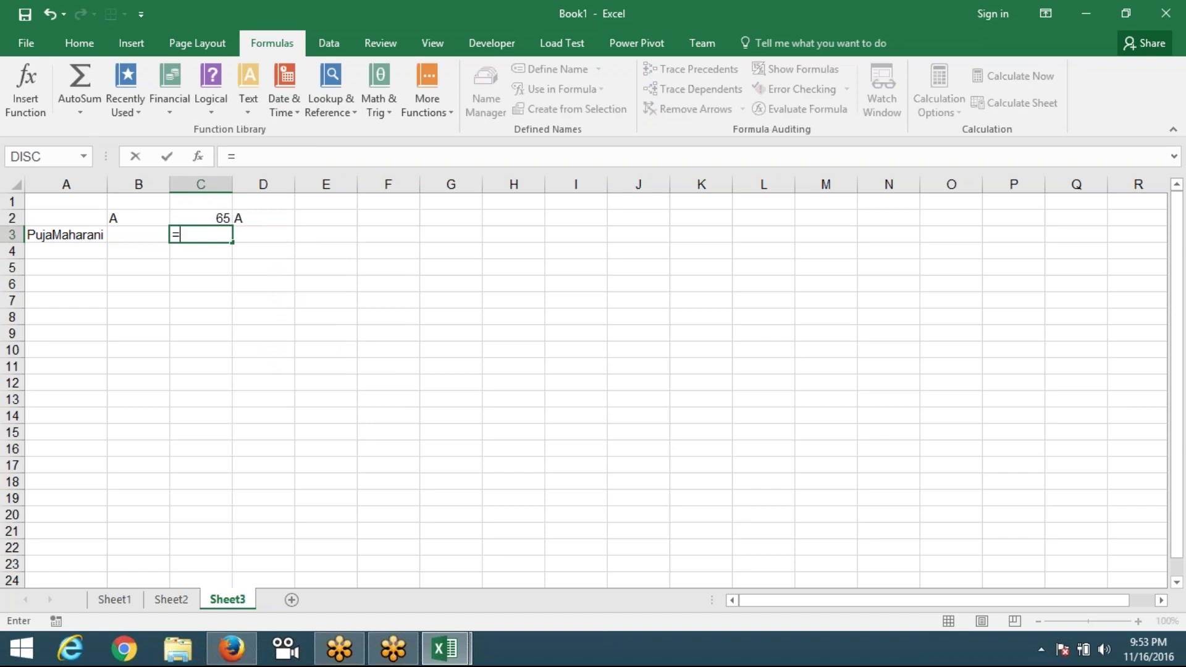
pyautogui.write('C2+1')
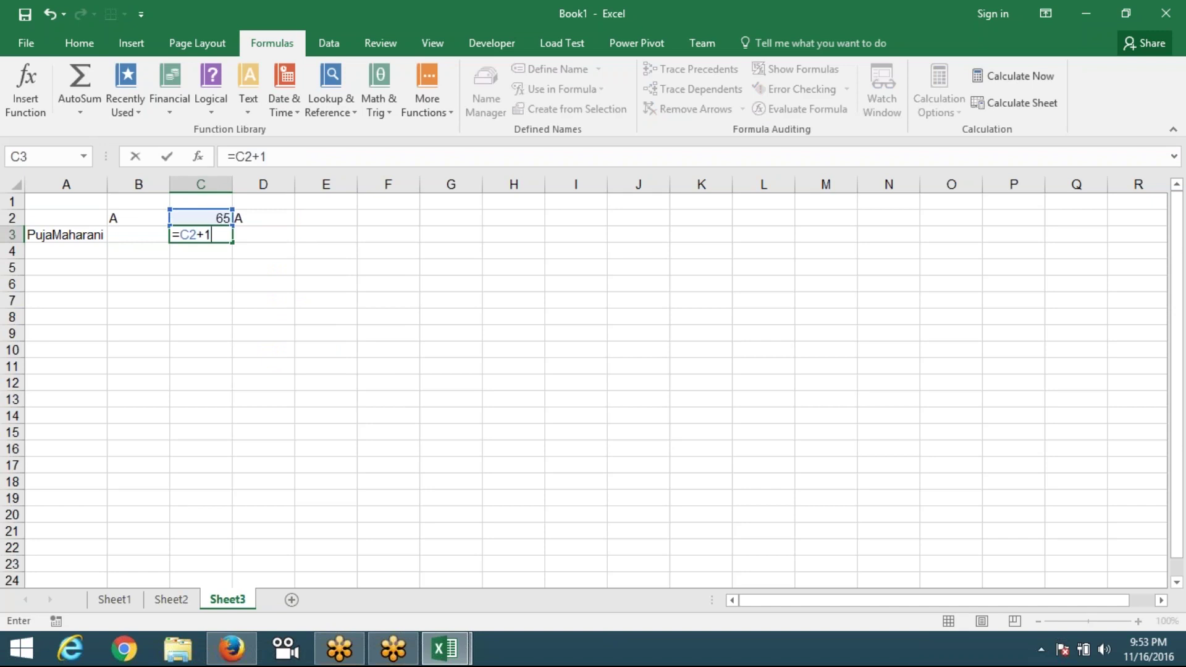
pyautogui.press('Return')
pyautogui.click(201, 234)
pyautogui.click(263, 234)
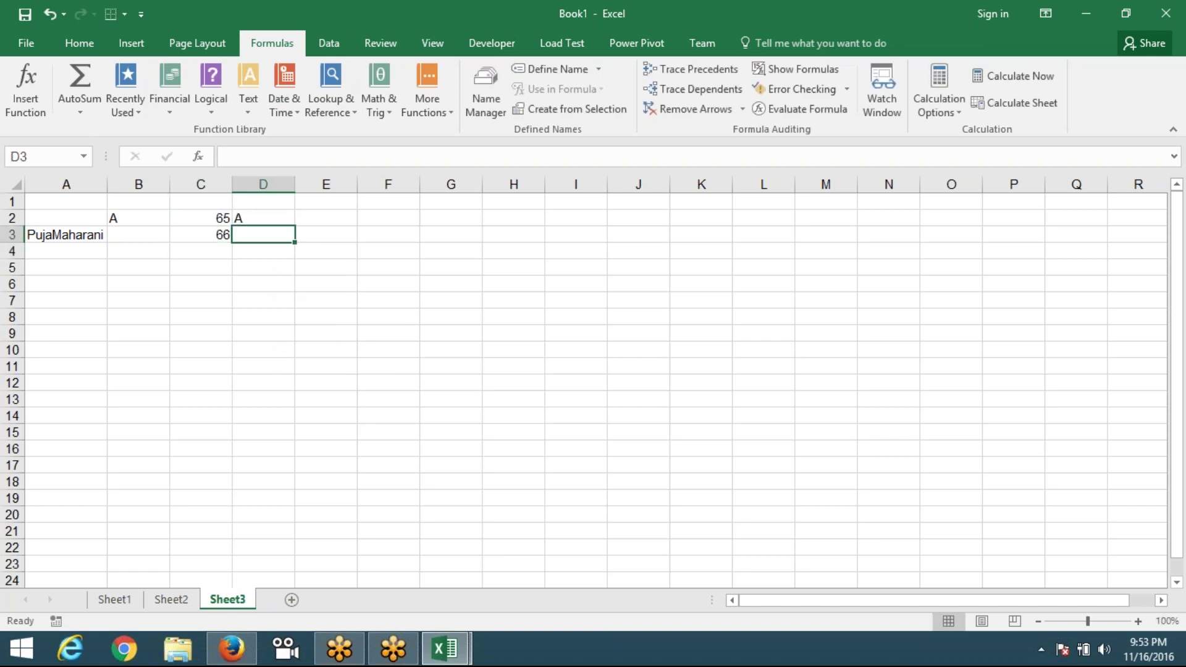
pyautogui.hotkey('ctrl', 'd')
pyautogui.press('Left')
pyautogui.hotkey('shift', 'Right')
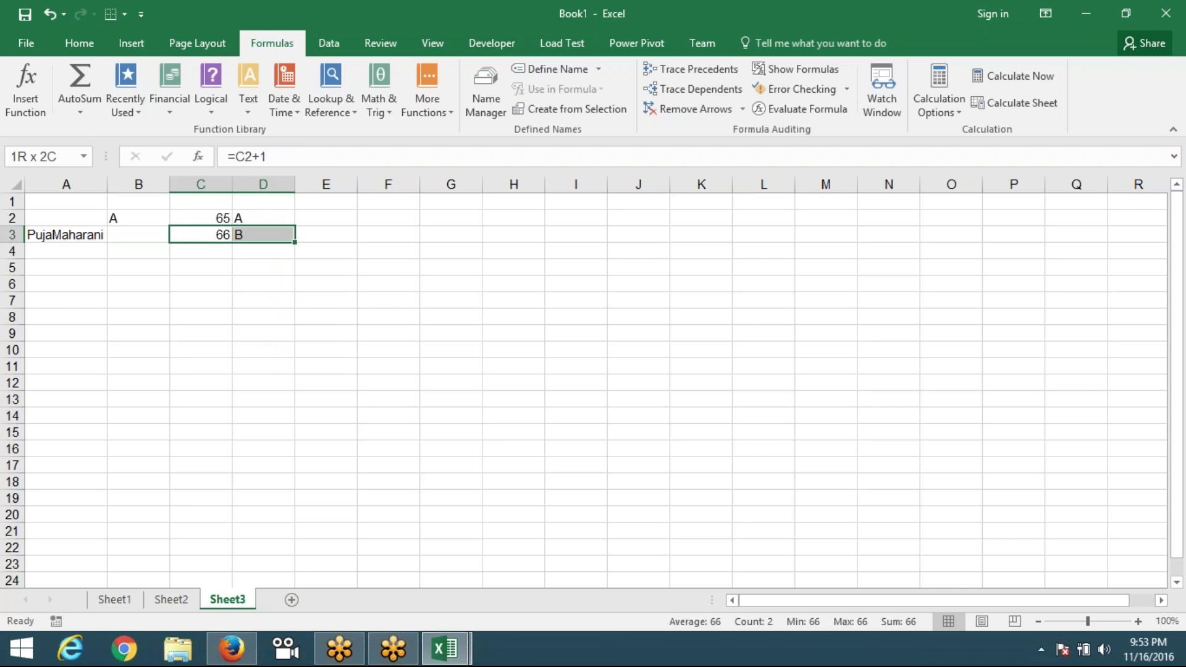
pyautogui.moveTo(295, 242); pyautogui.dragTo(294, 490)
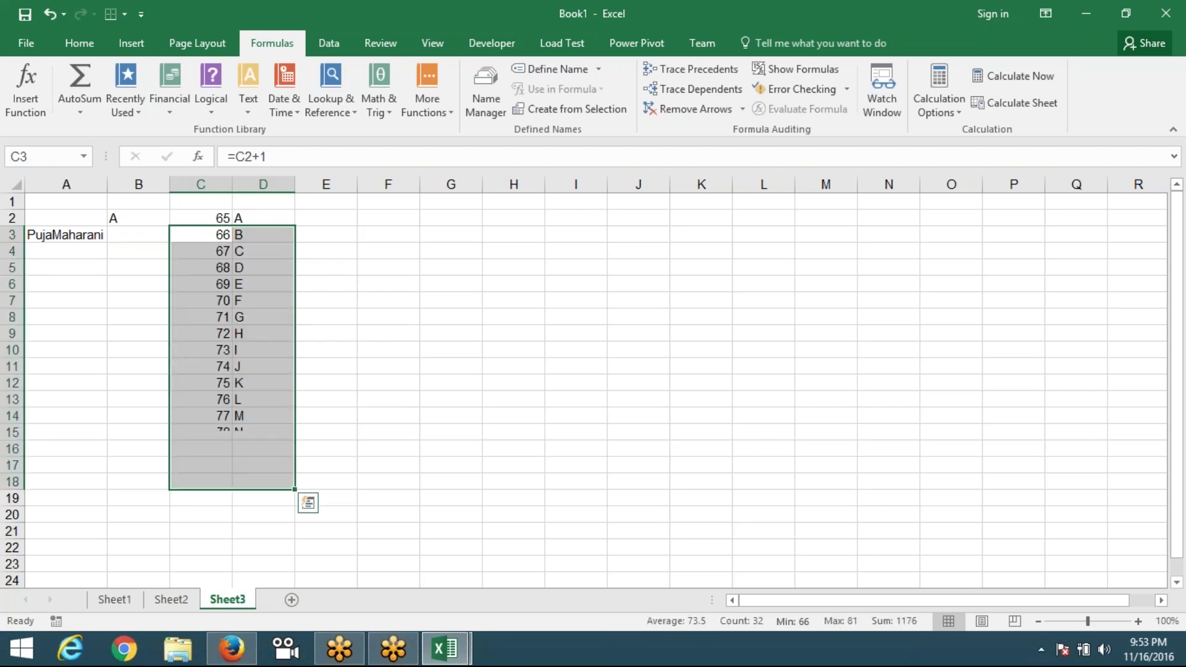
# - Extend the codes and letters down to row 36
pyautogui.hotkey('ctrl', 'Down')
pyautogui.hotkey('shift', 'Right')
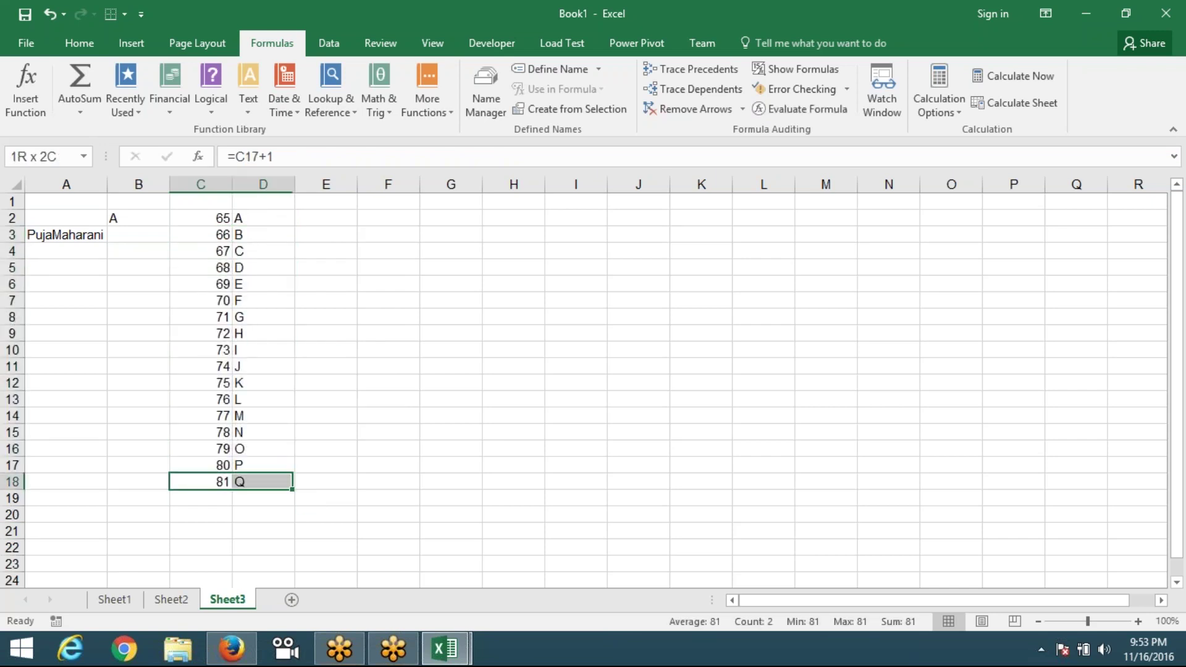
pyautogui.moveTo(293, 490); pyautogui.dragTo(295, 584)
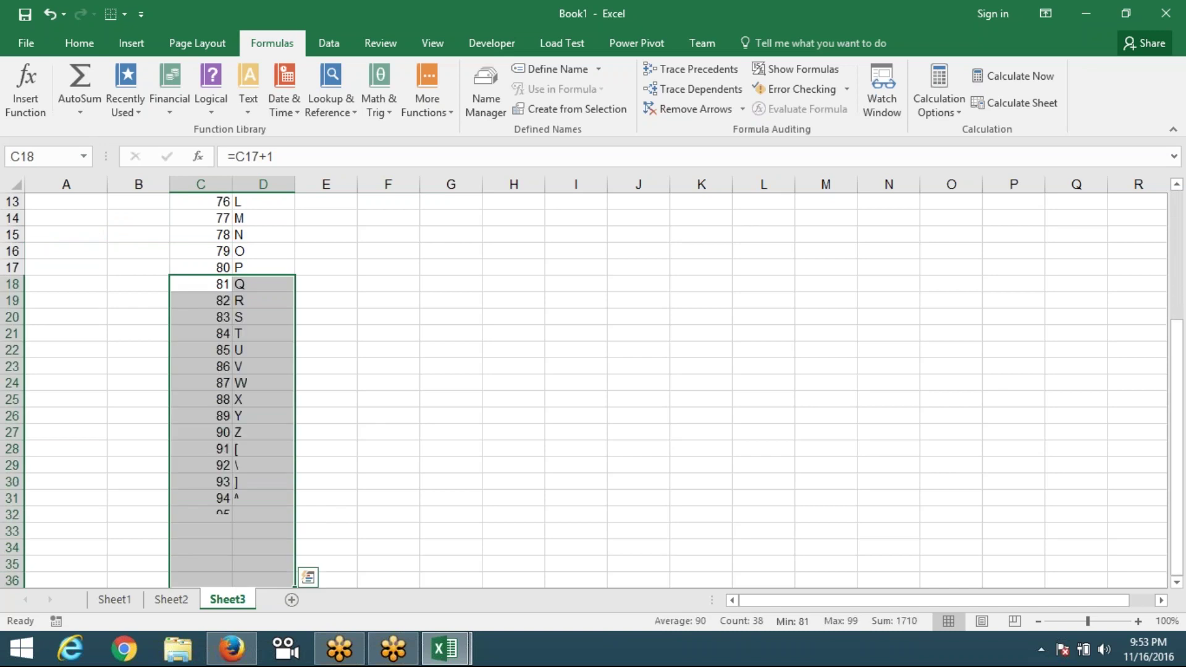
pyautogui.click(308, 577)
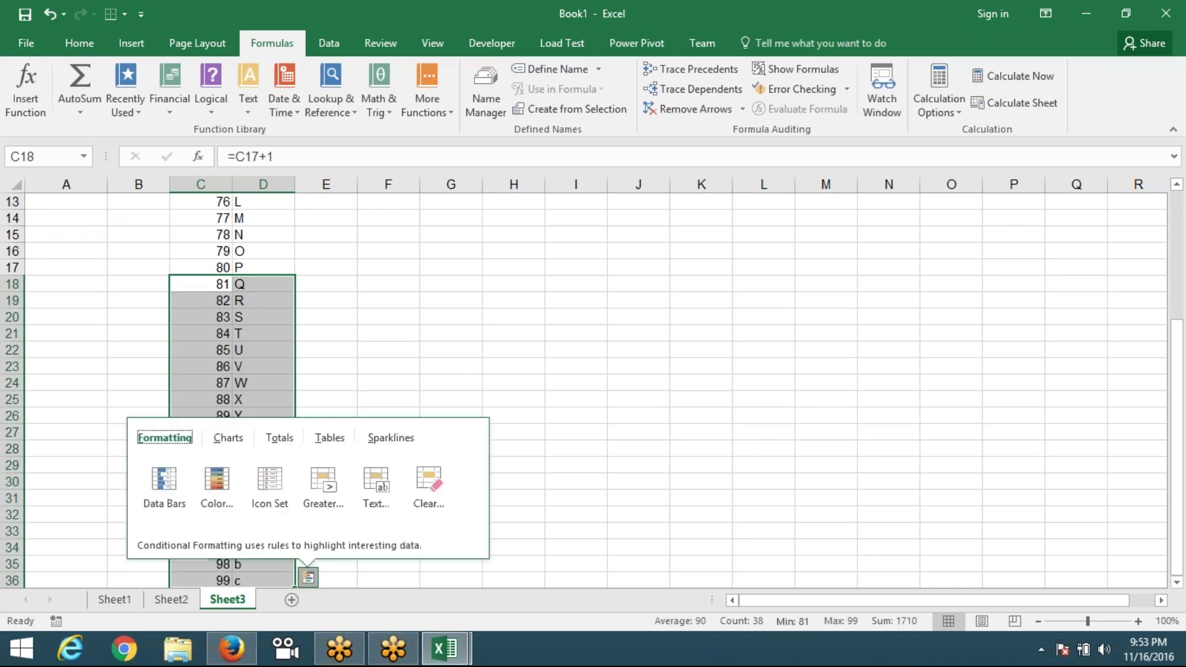
pyautogui.click(298, 353)
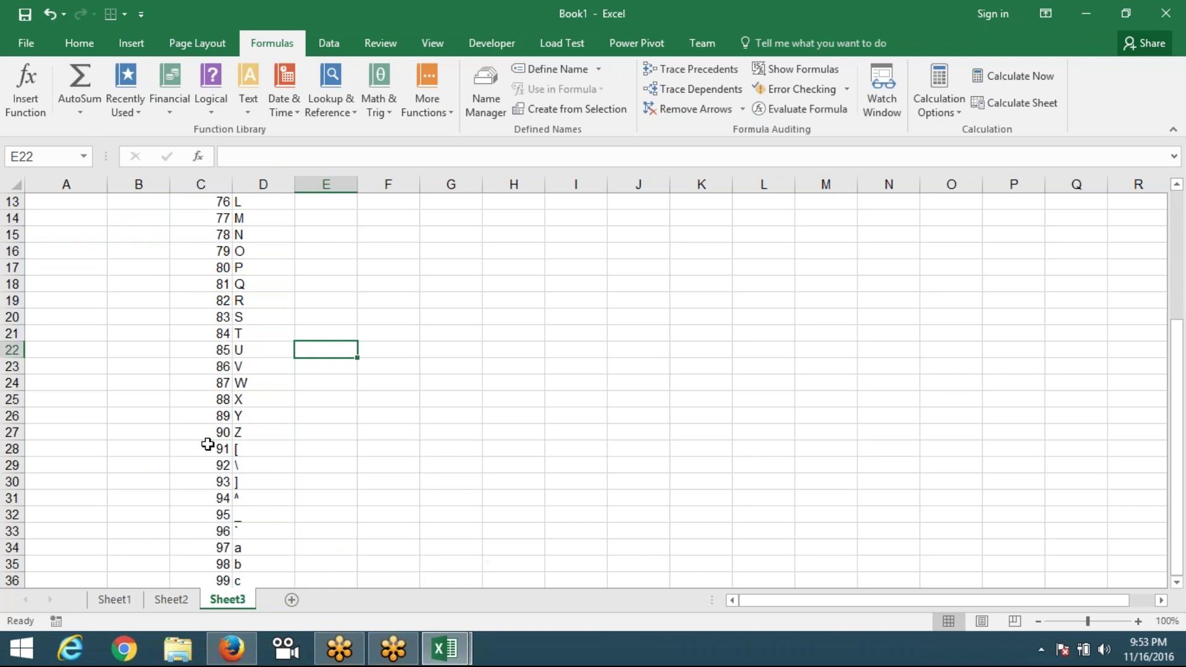
# - Delete the codes beyond 90 (Z), keeping only A to Z, and return to the top
pyautogui.moveTo(213, 443); pyautogui.dragTo(244, 446)
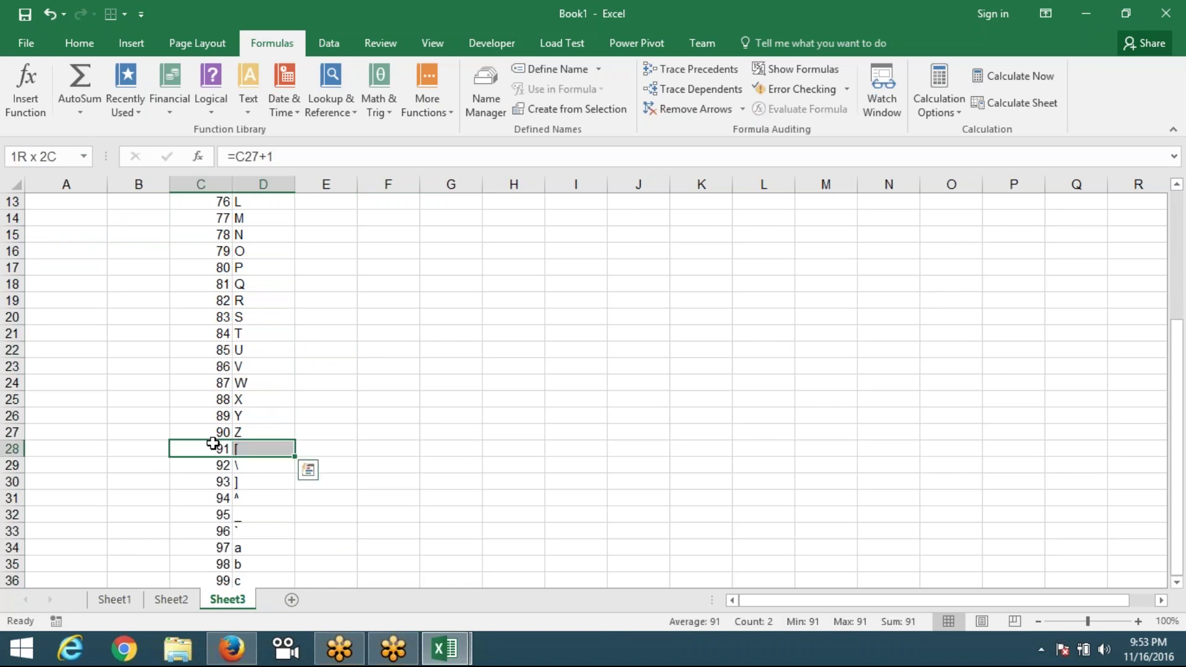
pyautogui.hotkey('ctrl', 'shift', 'Down')
pyautogui.press('Delete')
pyautogui.hotkey('ctrl', 'Up')
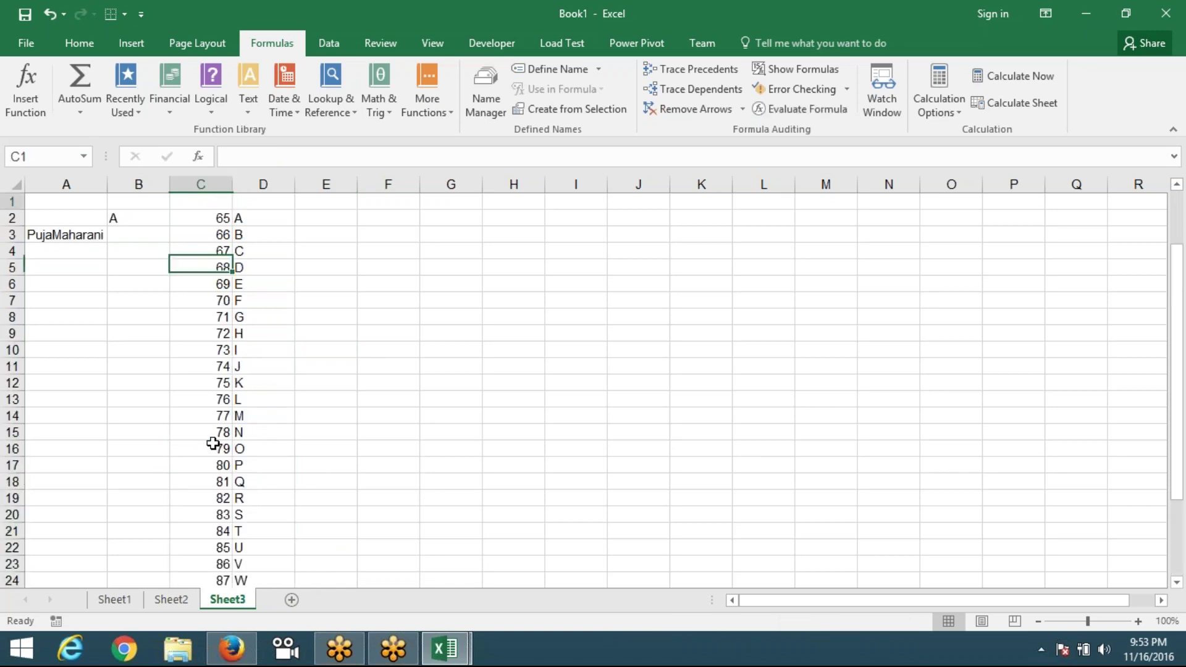
pyautogui.press('Down')
pyautogui.press('Left')
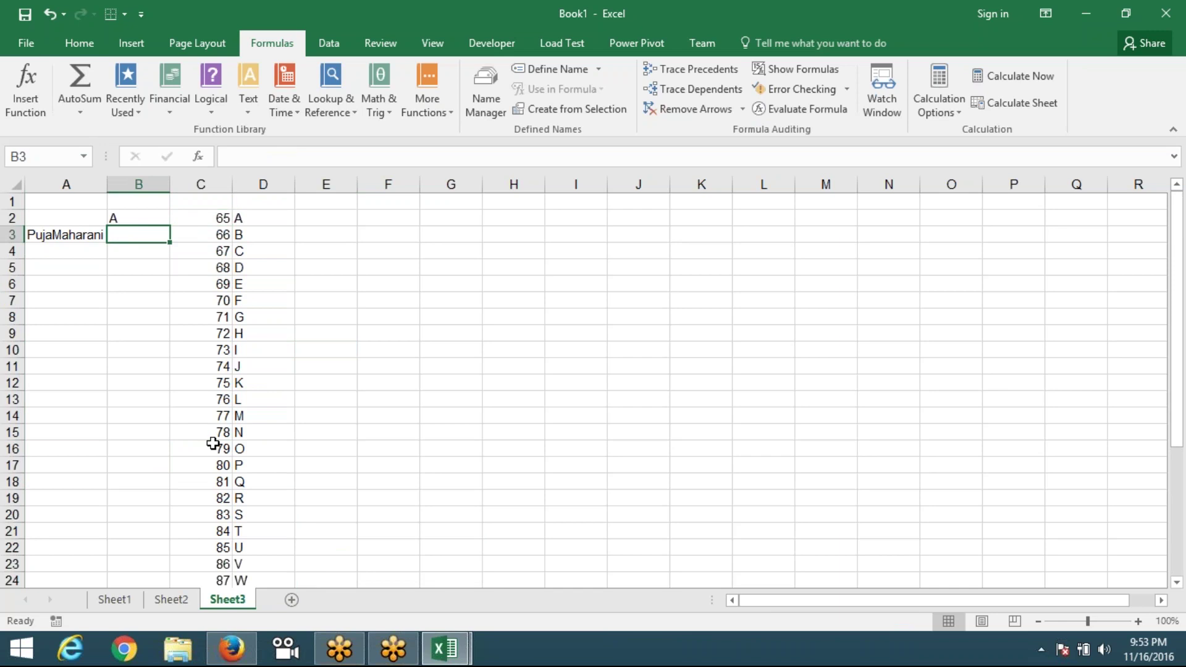
# - Start a LOOKUP formula in Sheet3's B3
pyautogui.write('=')
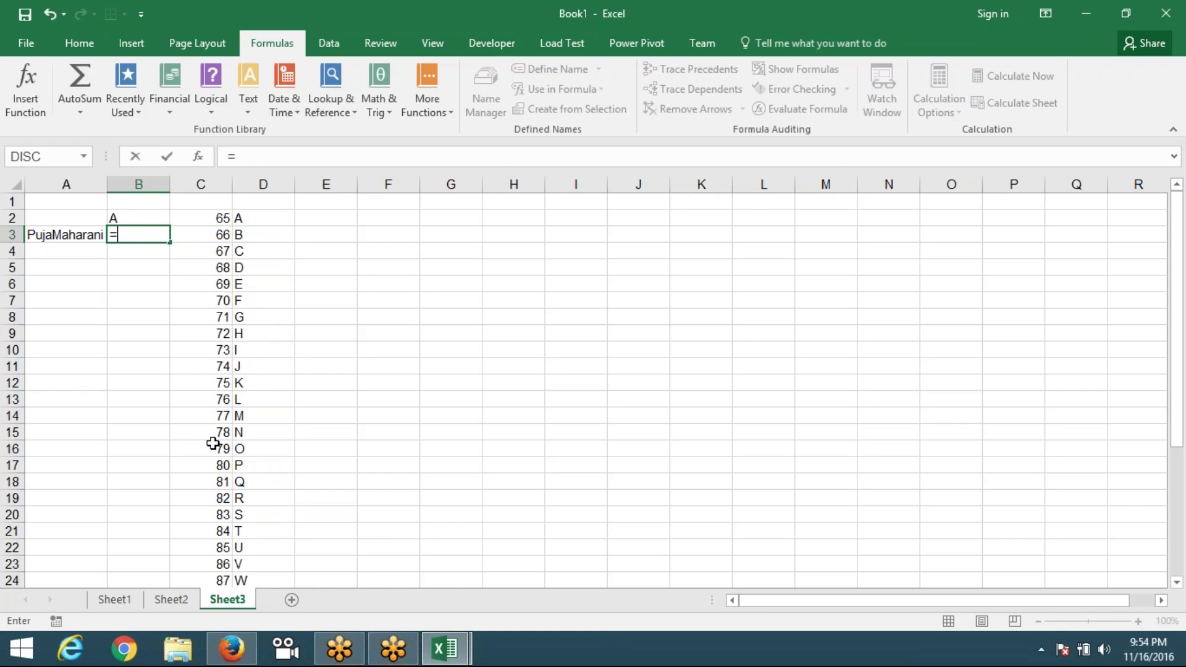
pyautogui.write('LOO')
pyautogui.press('Tab')
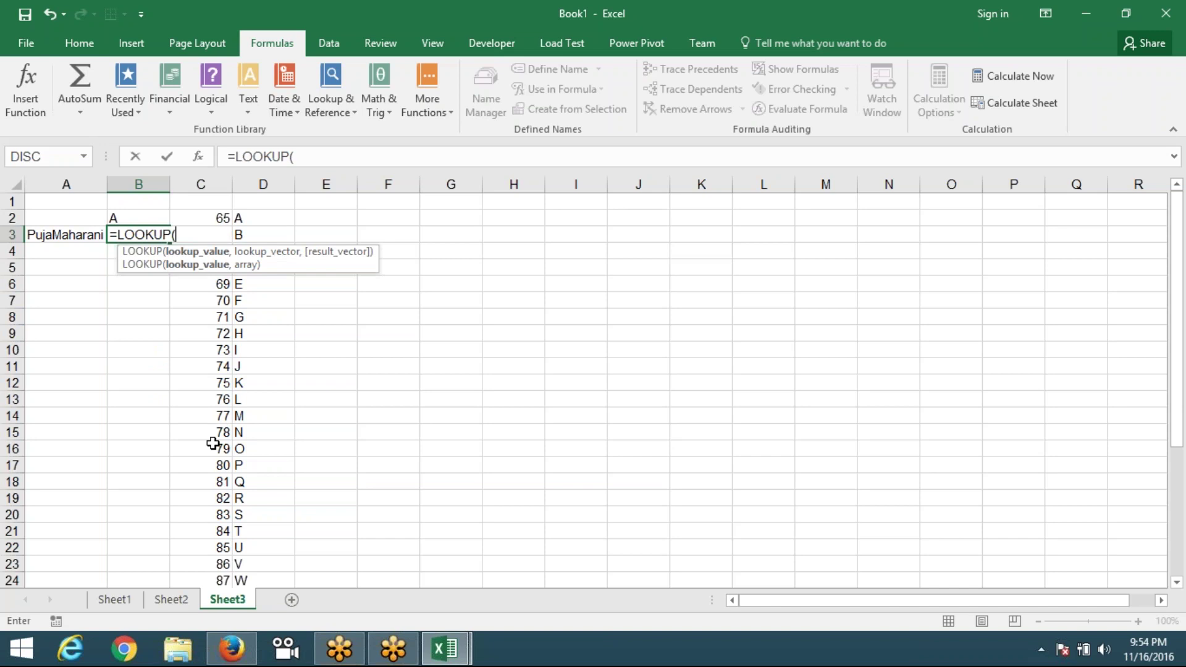
pyautogui.press('Left')
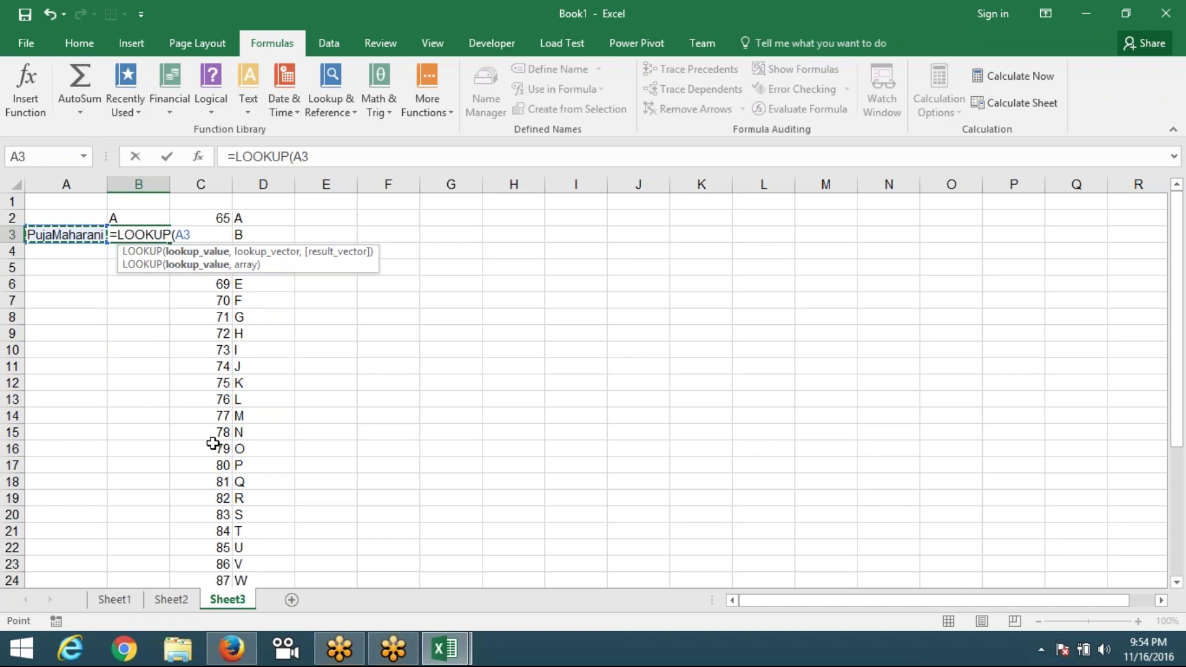
pyautogui.press('BackSpace')
pyautogui.press('BackSpace')
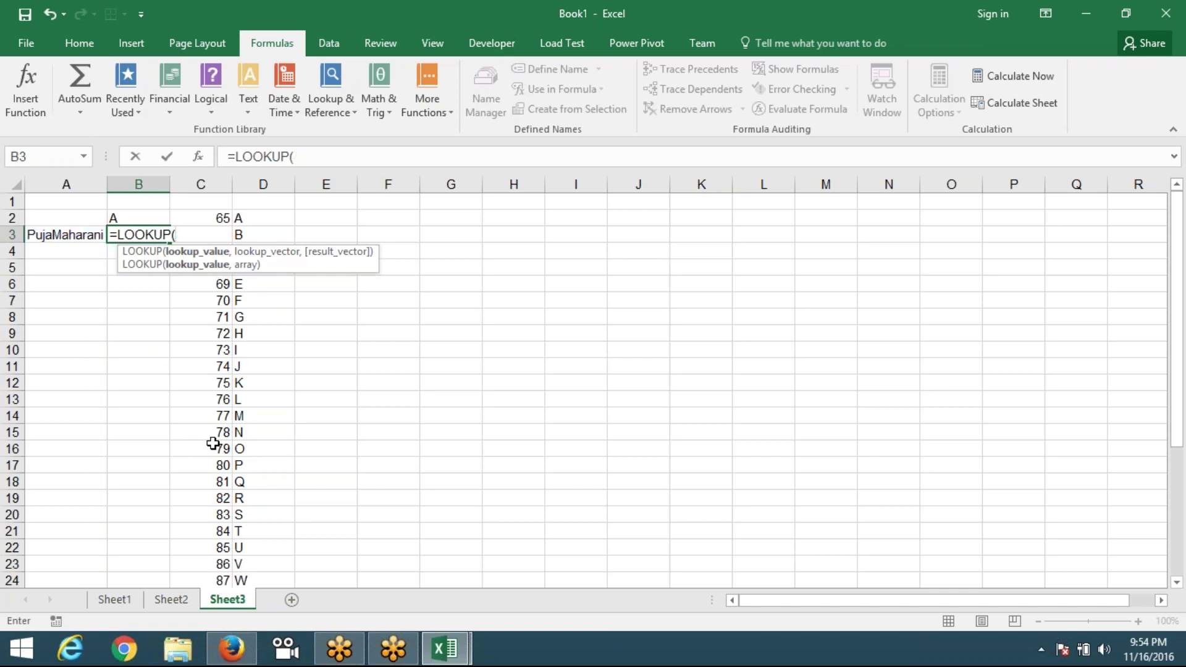
# - Add FIND(D2:D27, and point it at the name in A3
pyautogui.write('FI')
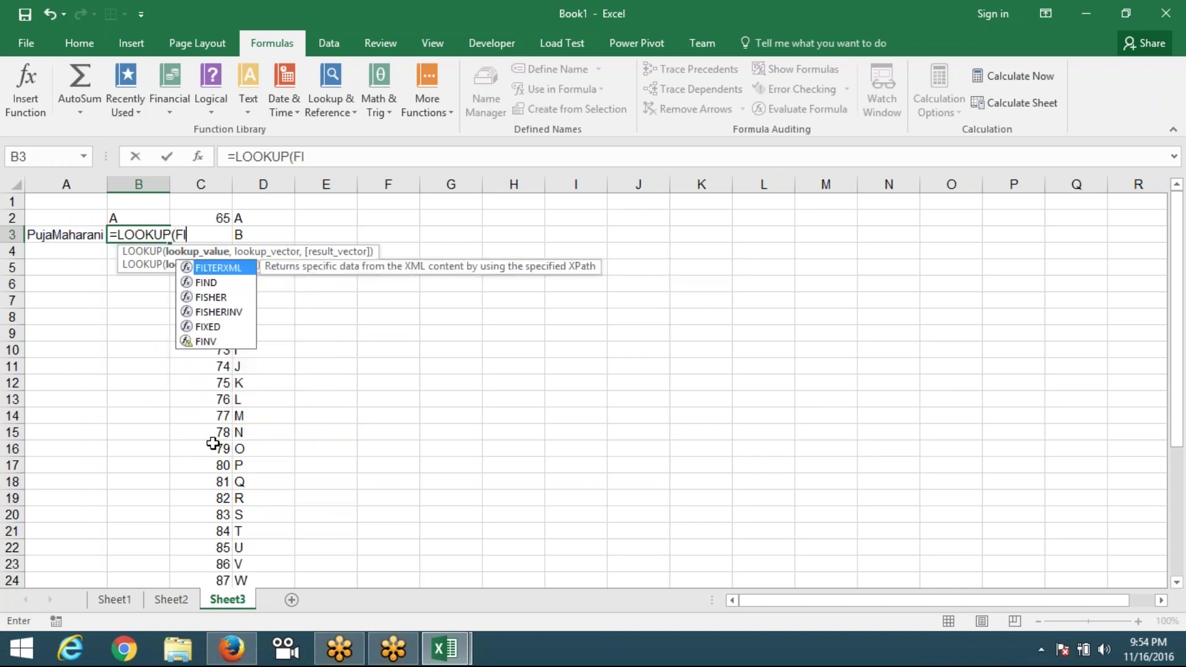
pyautogui.write('ND(')
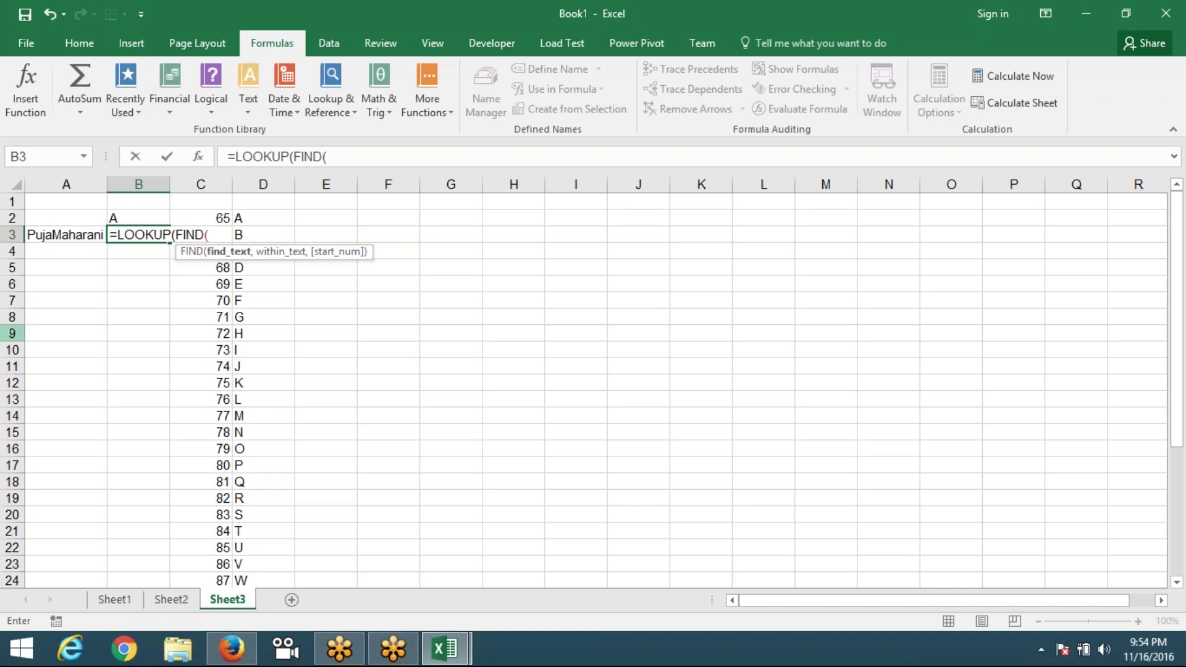
pyautogui.click(274, 213)
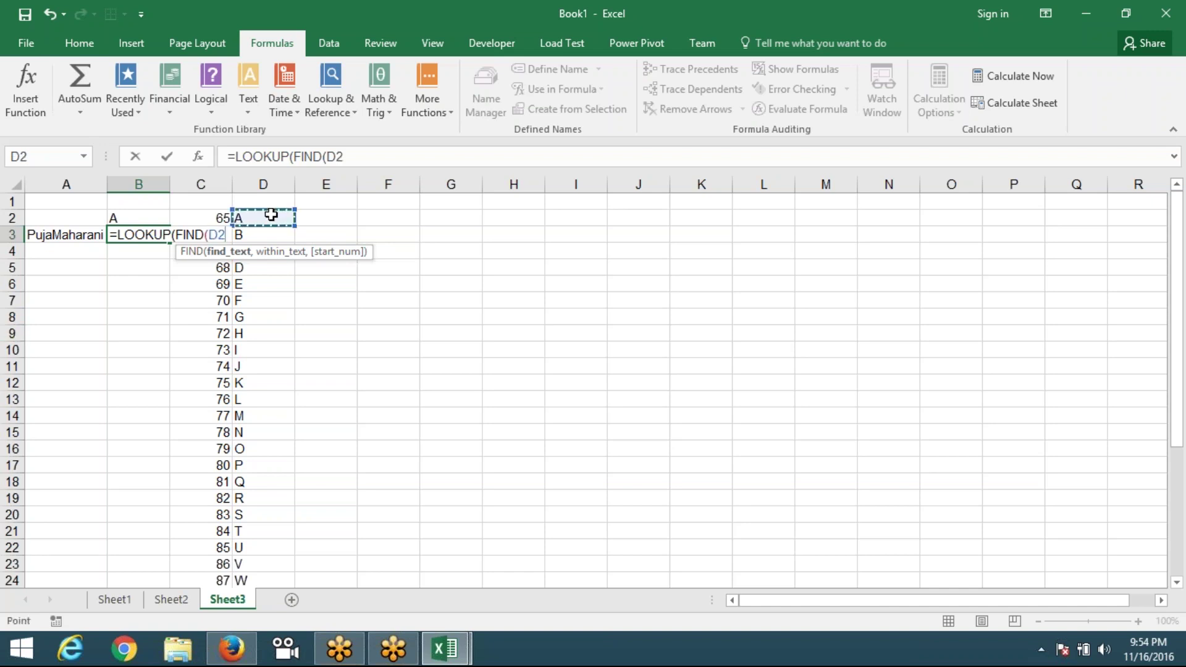
pyautogui.hotkey('ctrl', 'shift', 'Down')
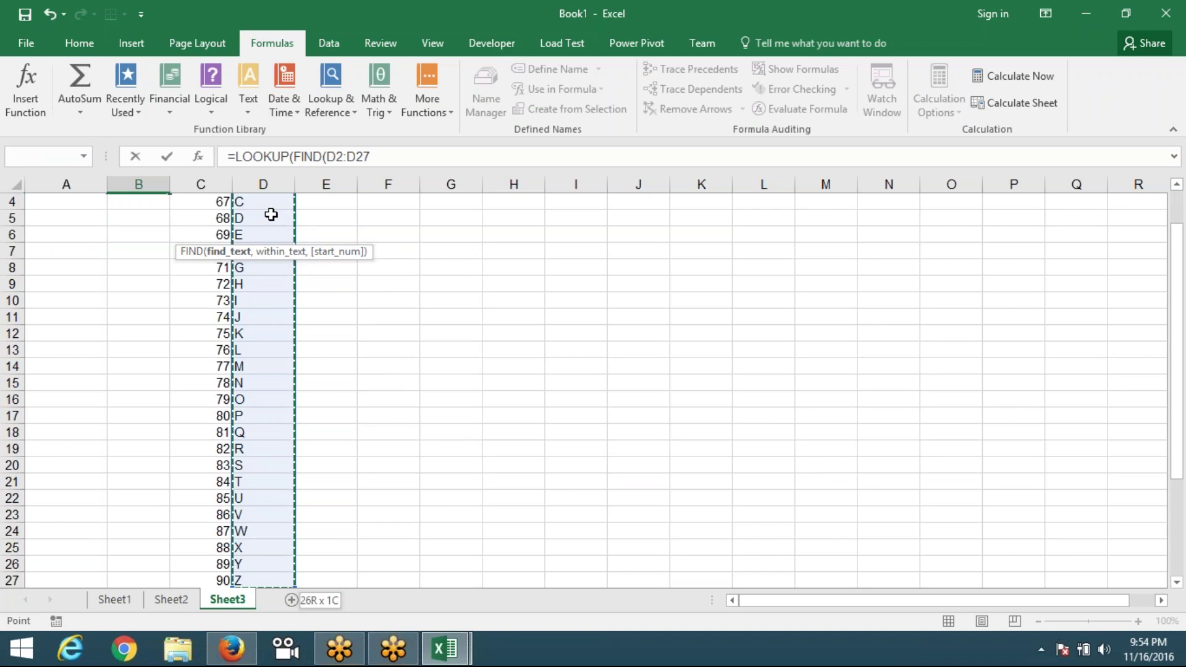
pyautogui.write(',')
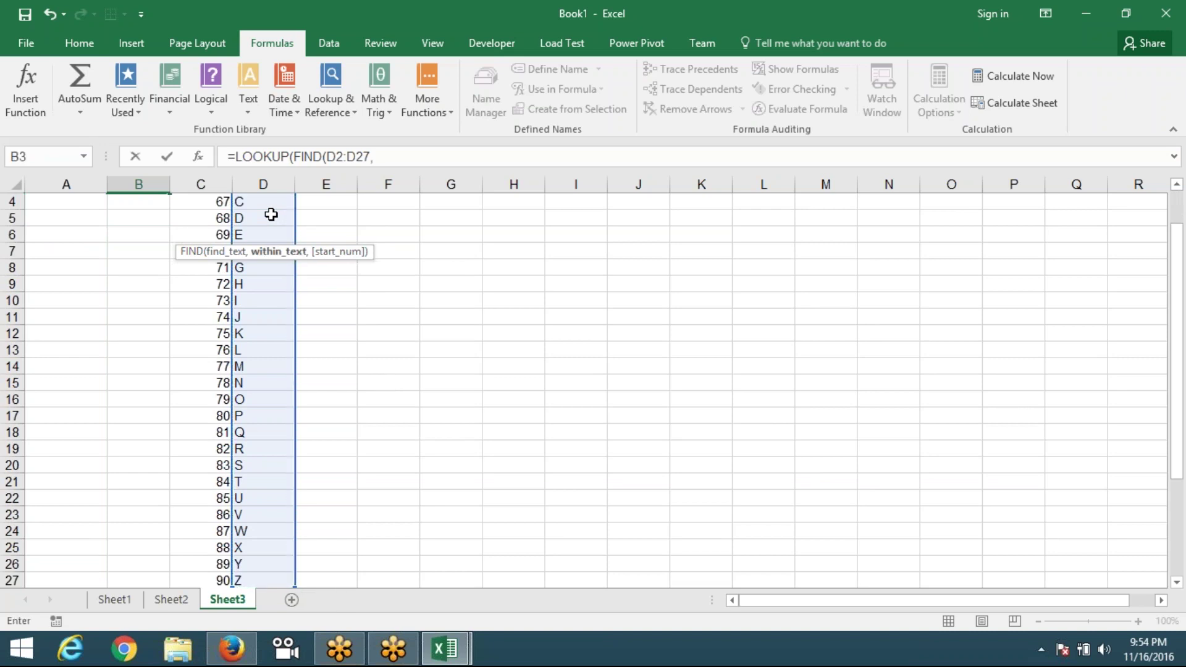
pyautogui.press('Up')
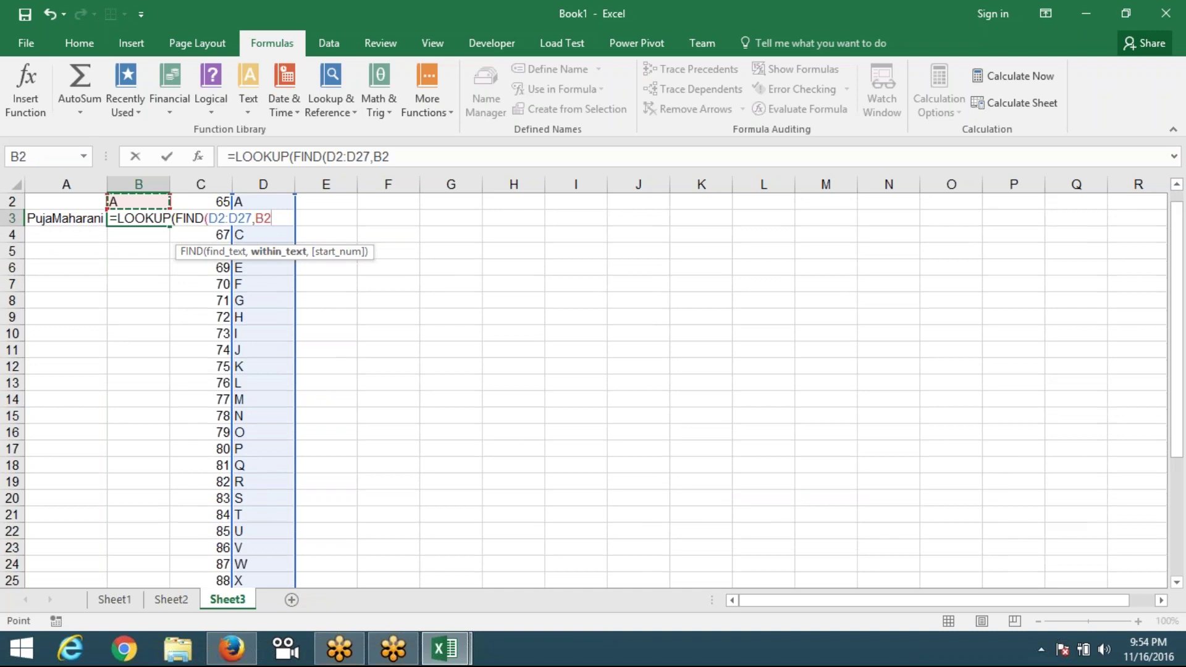
pyautogui.press('Left')
pyautogui.press('Down')
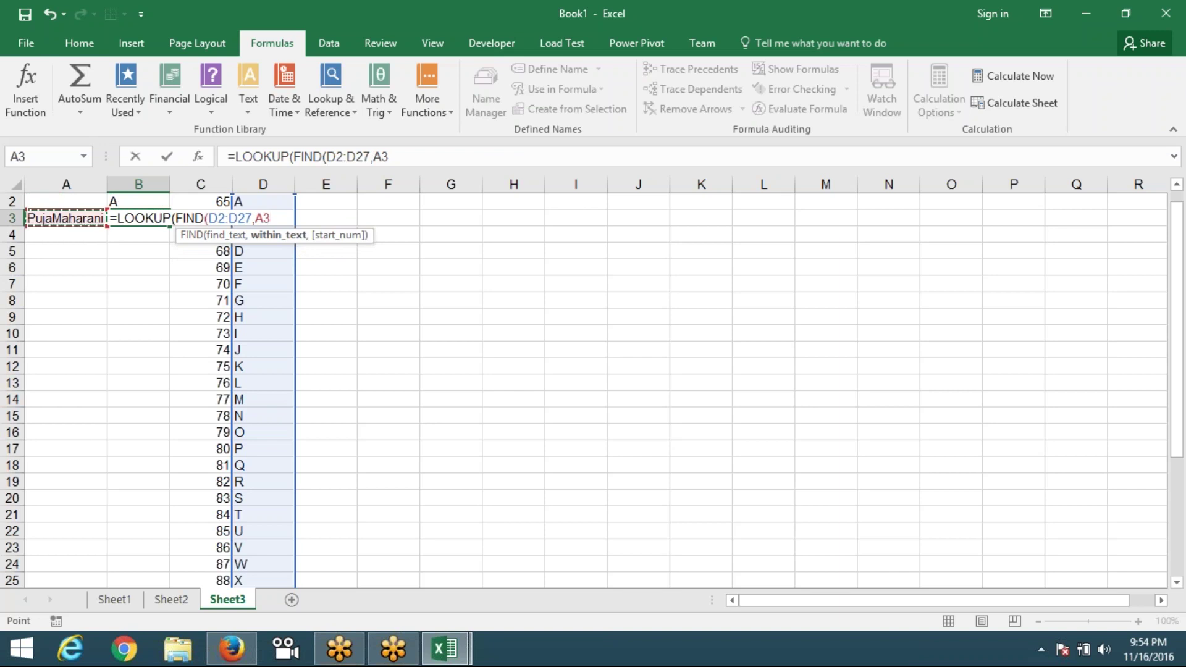
# - Re-add A3 and start position 1 so FIND reads FIND(D2:D27,A3,1)
pyautogui.press('BackSpace')
pyautogui.press('BackSpace')
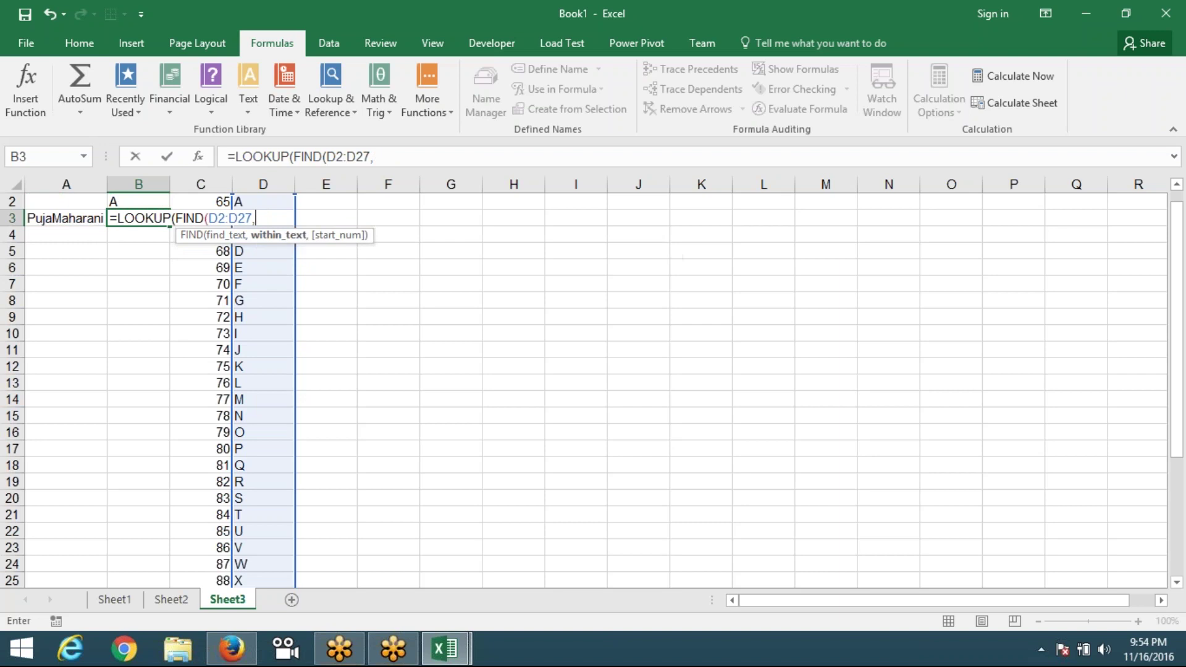
pyautogui.press('BackSpace')
pyautogui.write(',')
pyautogui.click(63, 218)
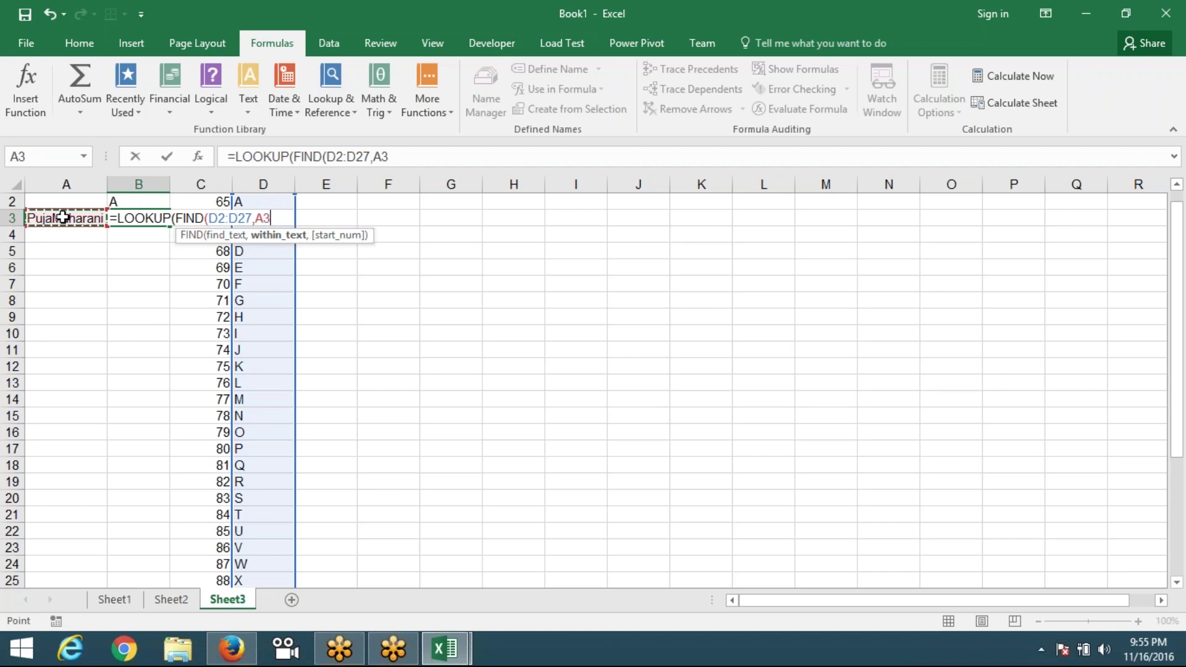
pyautogui.write(',1')
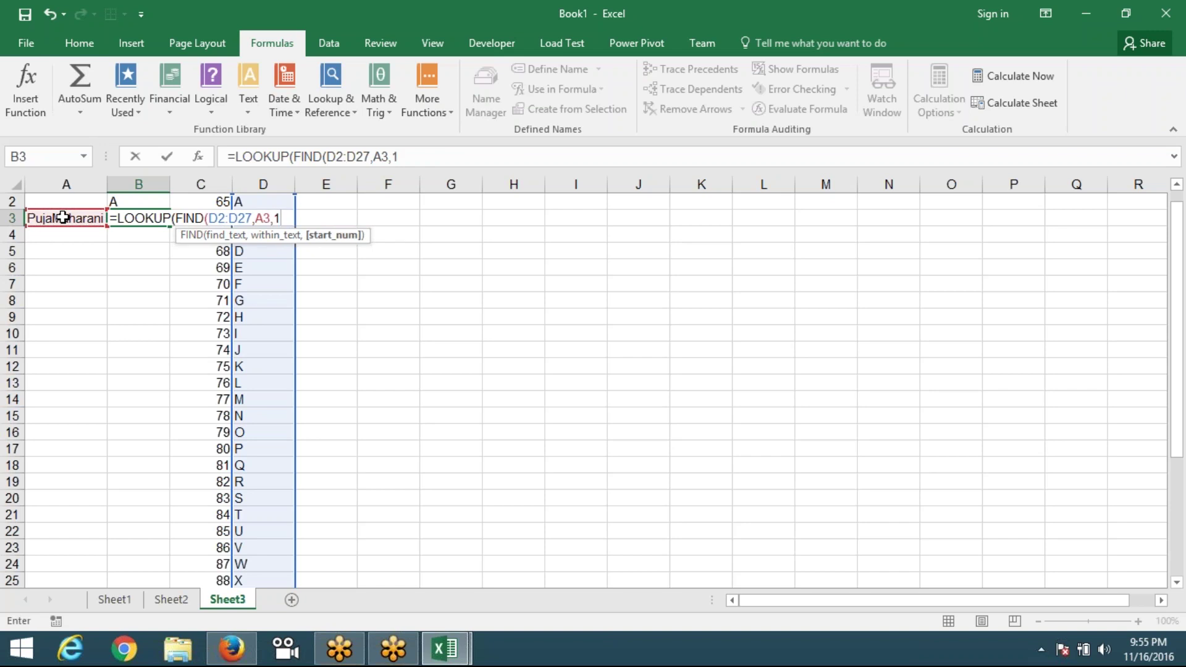
pyautogui.write(')')
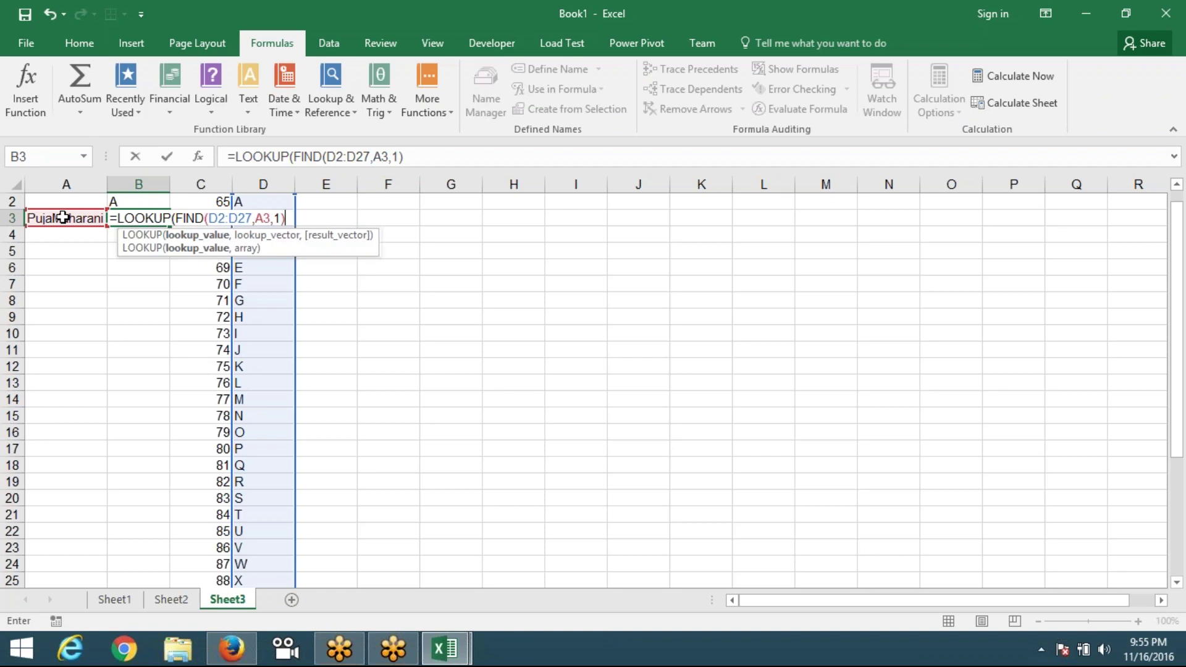
pyautogui.write(',')
# - Discard the stray D2 reference and dismiss the missing-parenthesis warning, keeping the caret after FIND
pyautogui.press('Right')
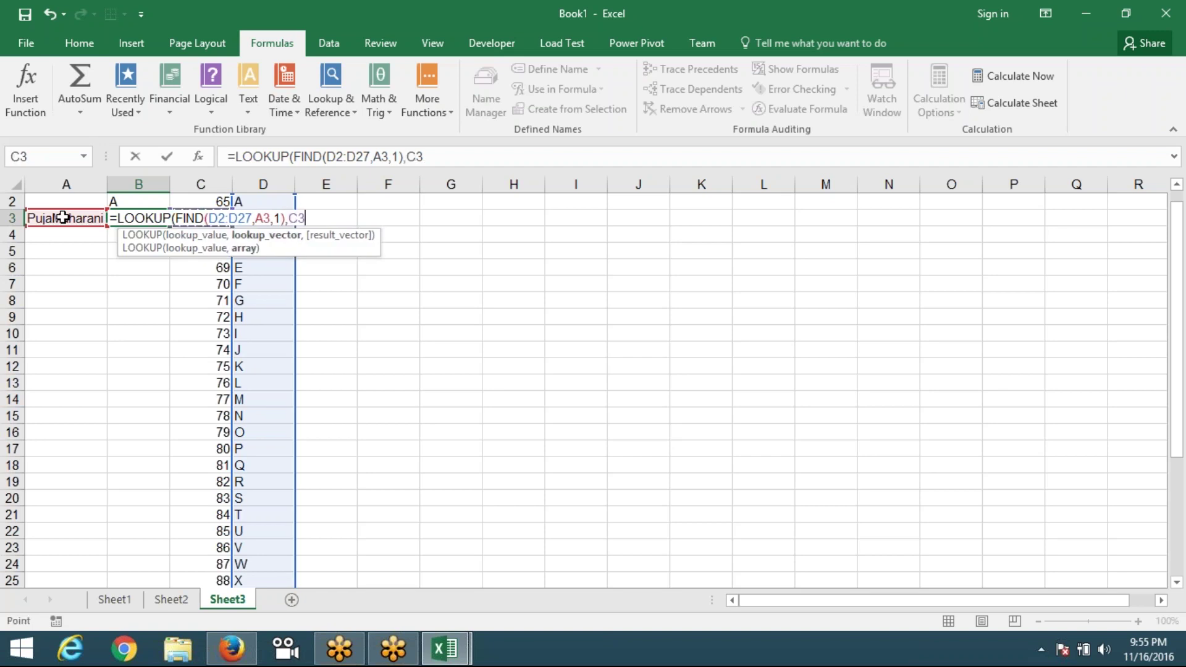
pyautogui.press('Right')
pyautogui.press('Up')
pyautogui.press('Up')
pyautogui.press('Down')
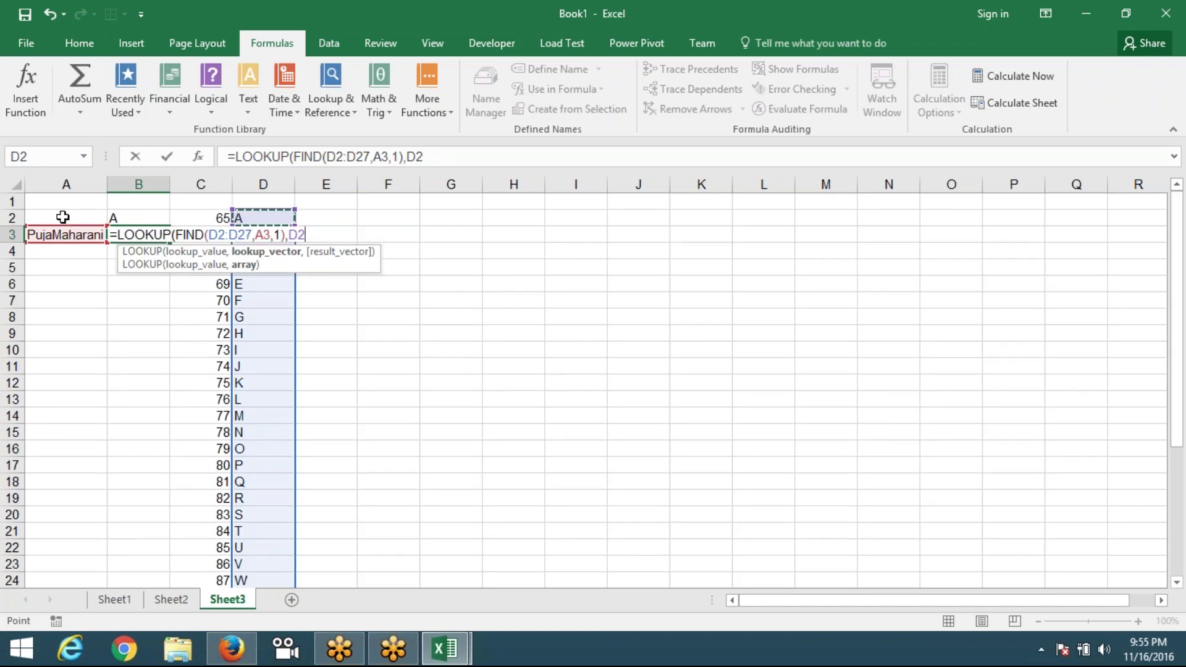
pyautogui.press('BackSpace')
pyautogui.press('BackSpace')
pyautogui.press('BackSpace')
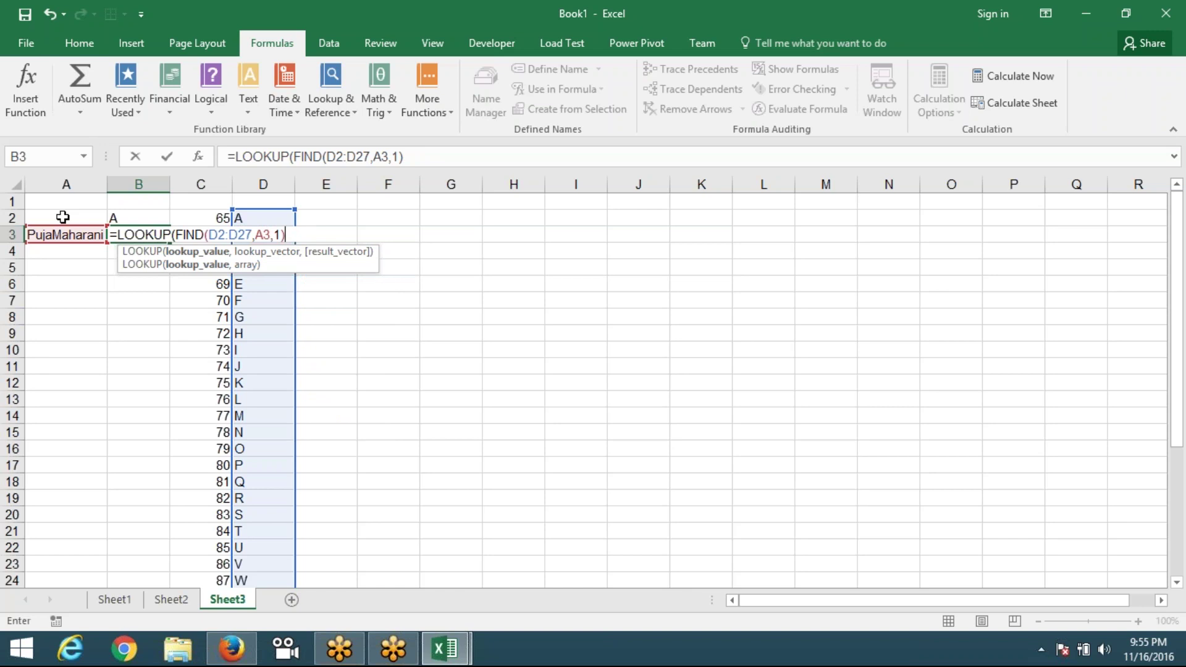
pyautogui.press('Return')
pyautogui.press('Return')
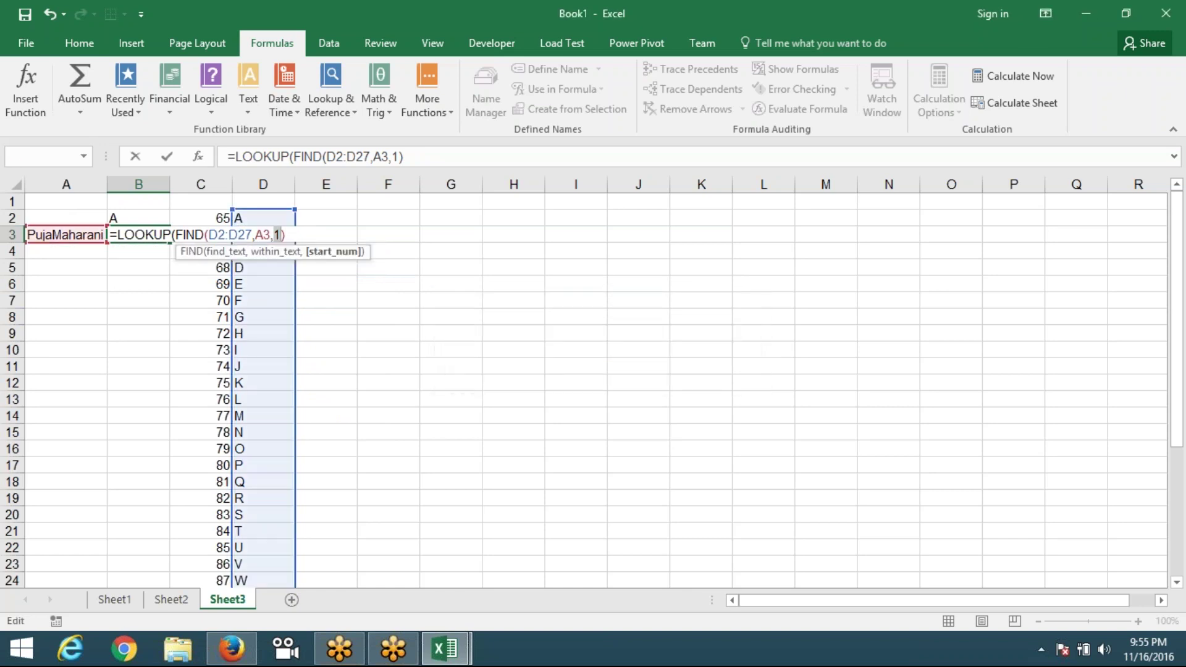
pyautogui.press('Right')
pyautogui.press('Right')
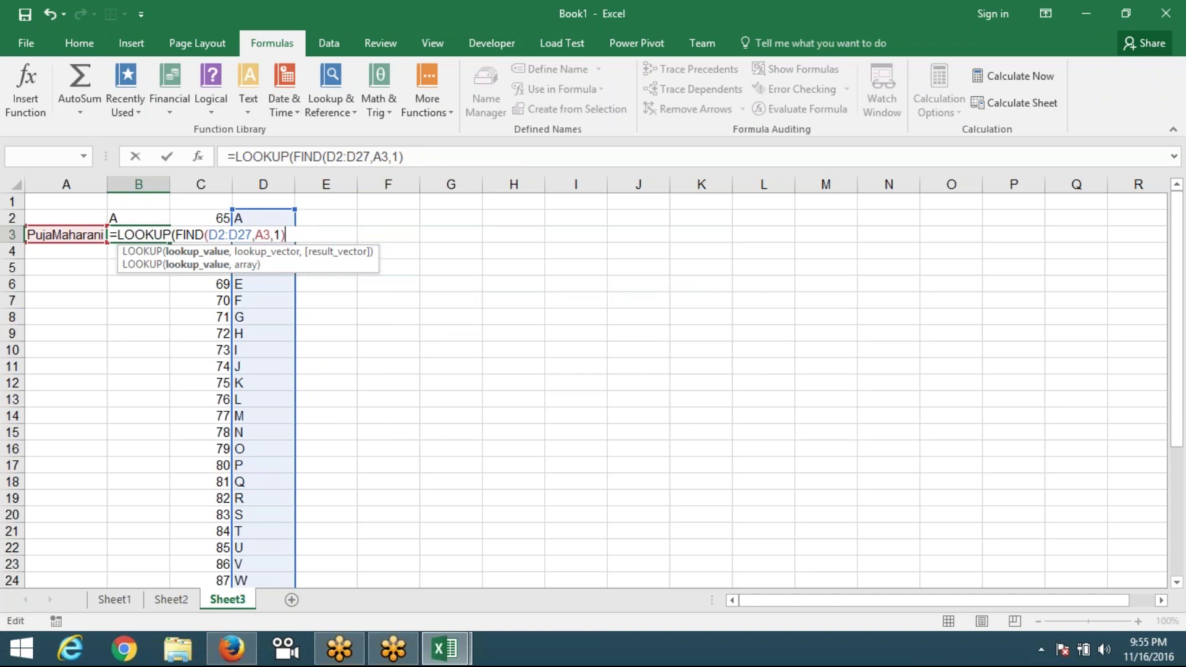
# - Try adding D2:D27 as LOOKUP's lookup vector after the FIND part
pyautogui.write(',')
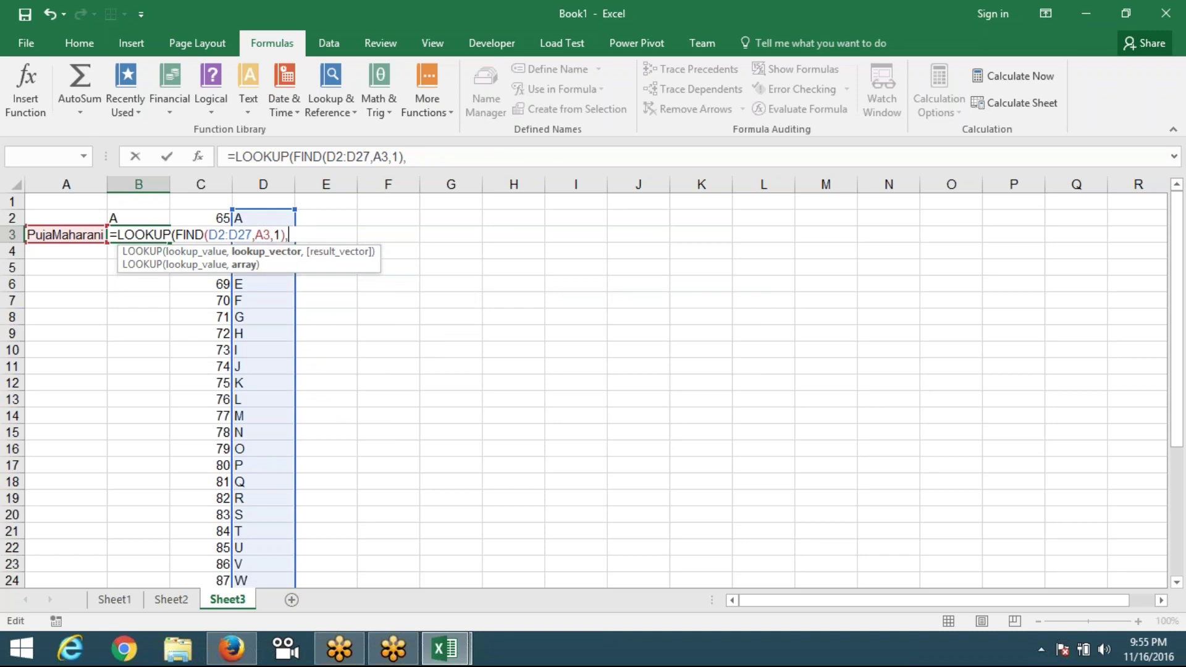
pyautogui.click(248, 218)
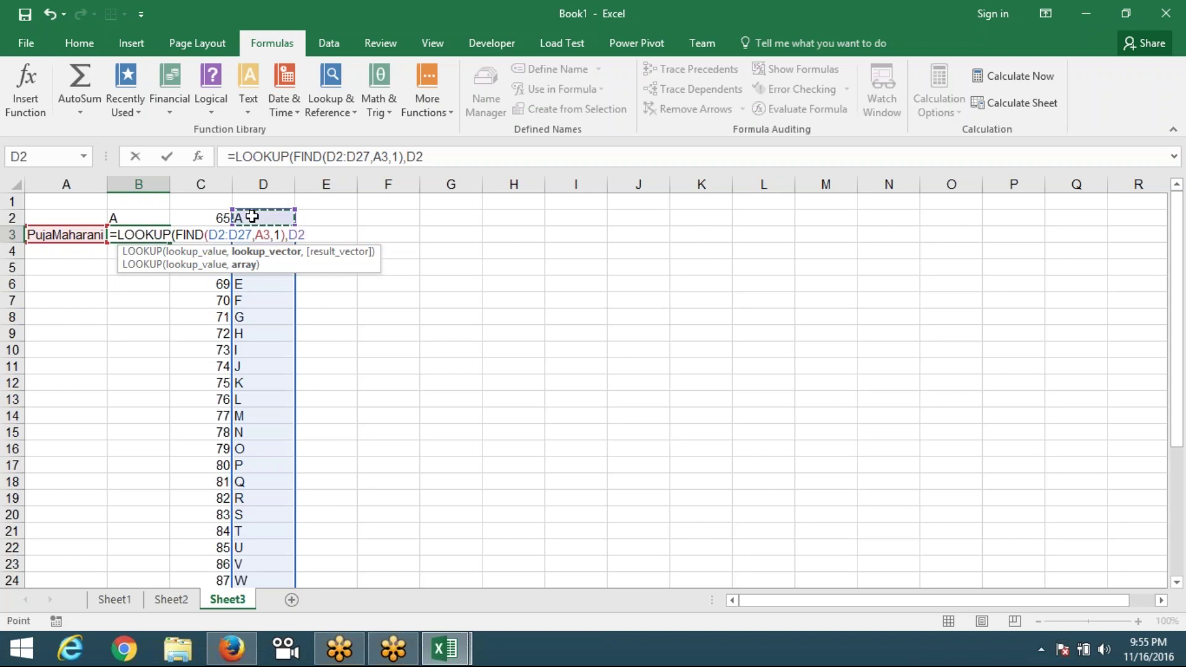
pyautogui.hotkey('ctrl', 'shift', 'Down')
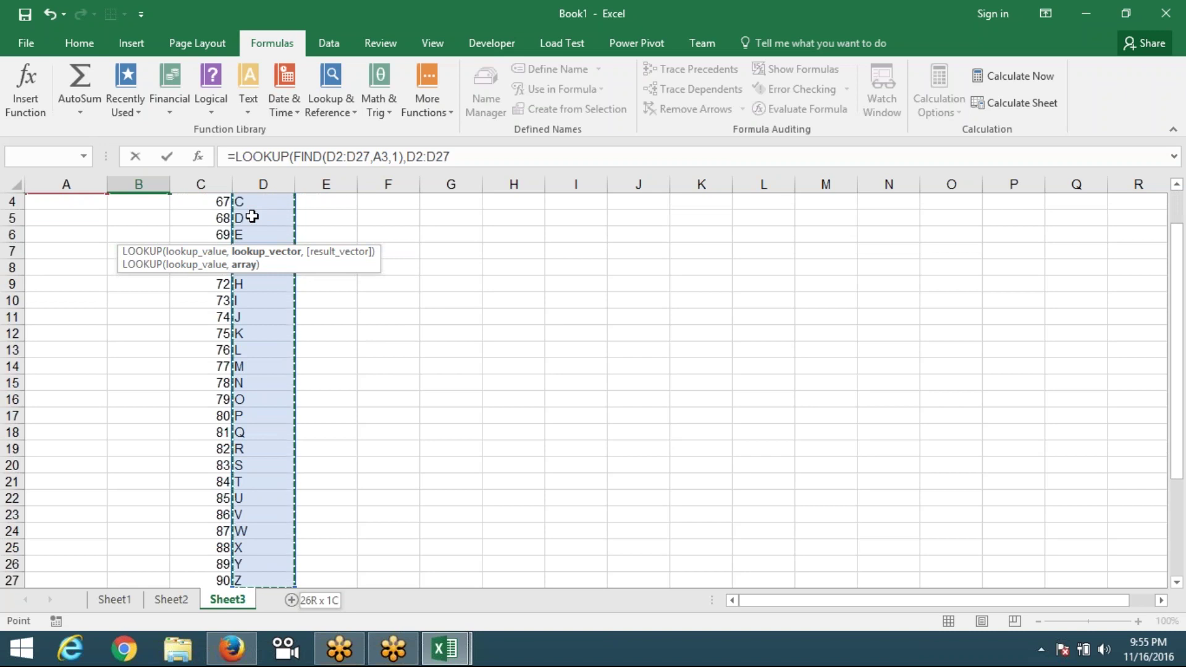
pyautogui.press('BackSpace')
pyautogui.write('D')
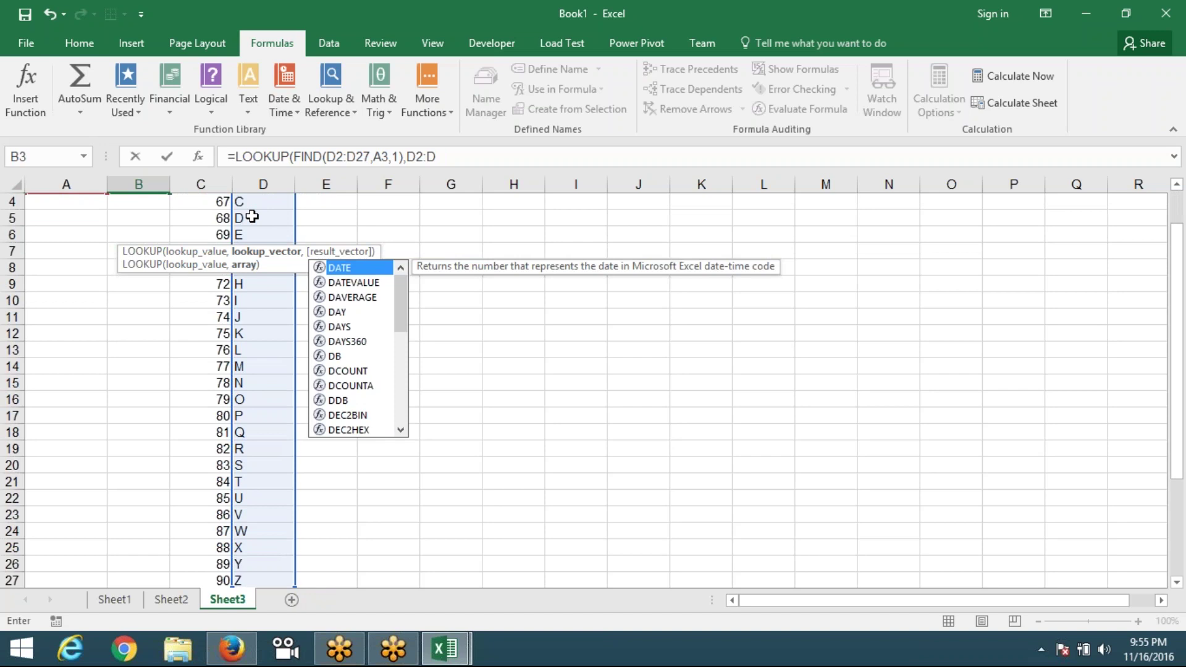
pyautogui.write('2')
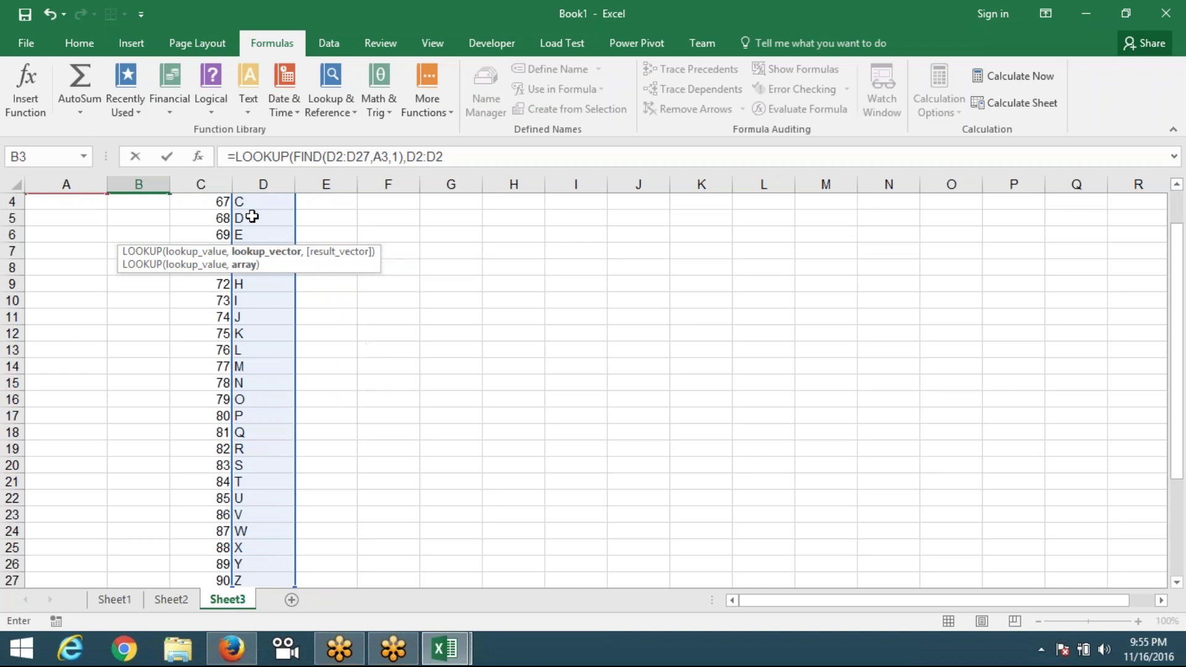
pyautogui.press('BackSpace')
pyautogui.press('BackSpace')
pyautogui.press('BackSpace')
pyautogui.press('BackSpace')
pyautogui.press('BackSpace')
pyautogui.press('BackSpace')
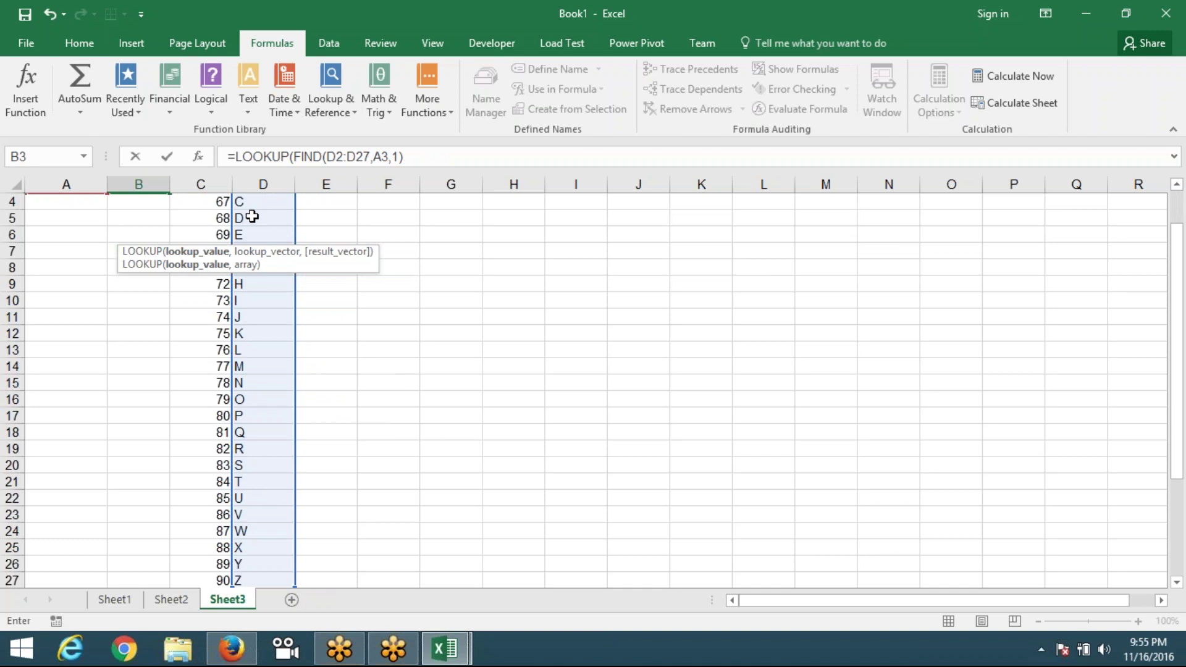
# - Delete the comma, closing parenthesis and A3,1 arguments, leaving =LOOKUP(FIND(D2:D27
pyautogui.write(',')
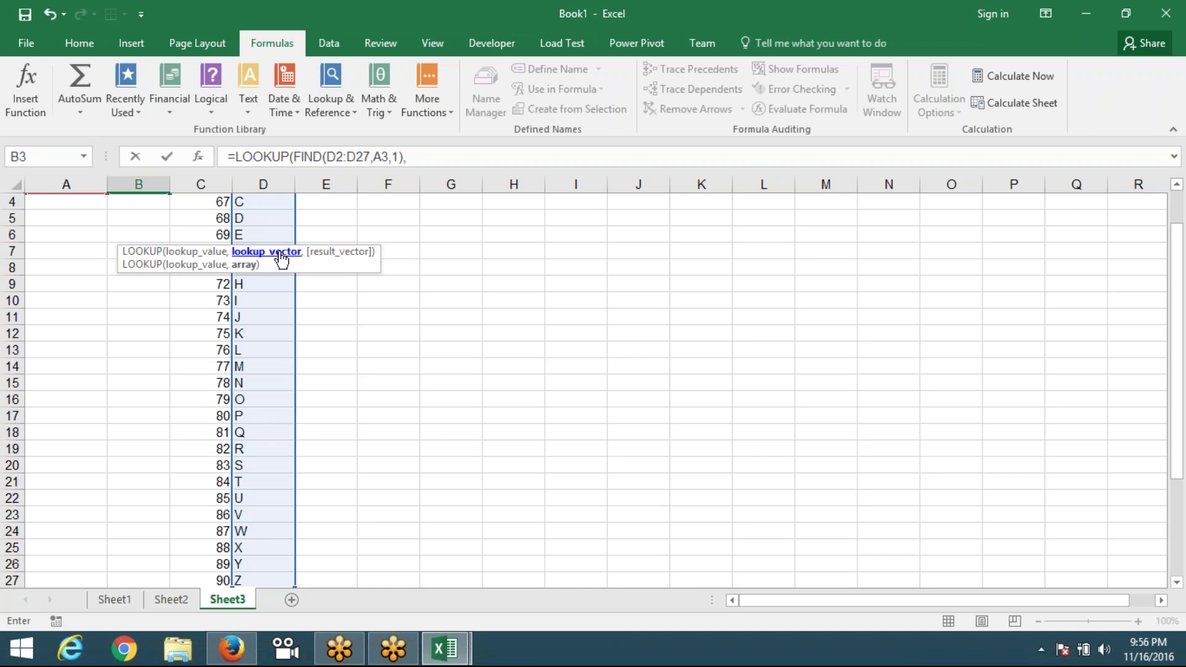
pyautogui.press('BackSpace')
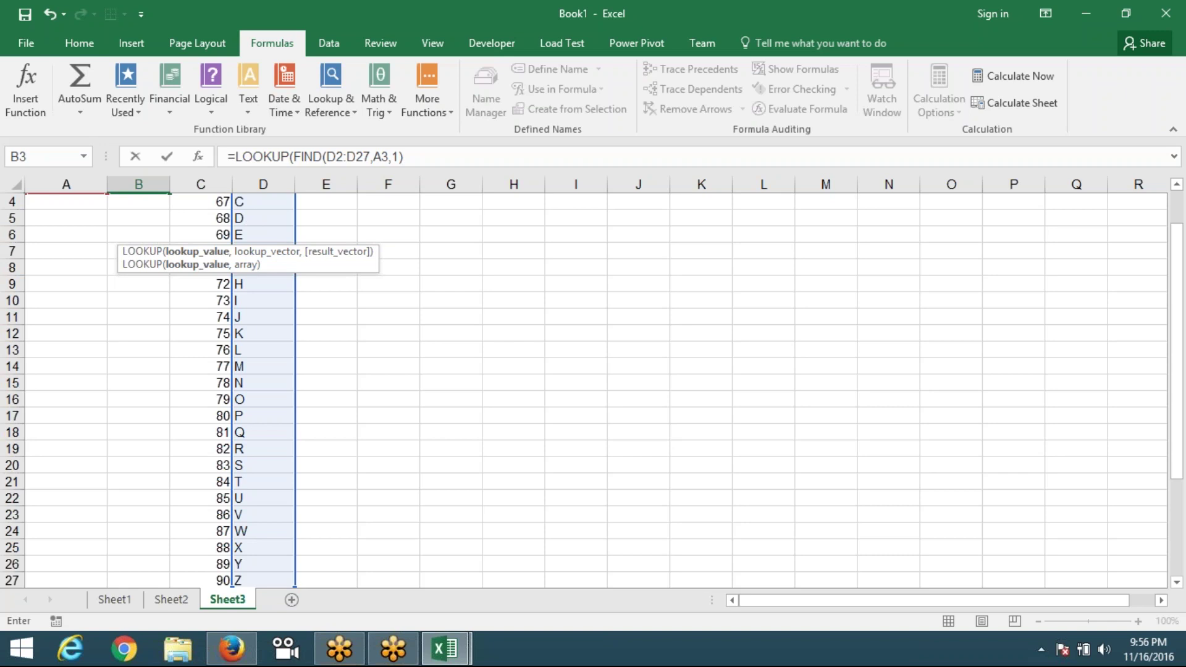
pyautogui.press('BackSpace')
pyautogui.press('BackSpace')
pyautogui.press('BackSpace')
pyautogui.press('BackSpace')
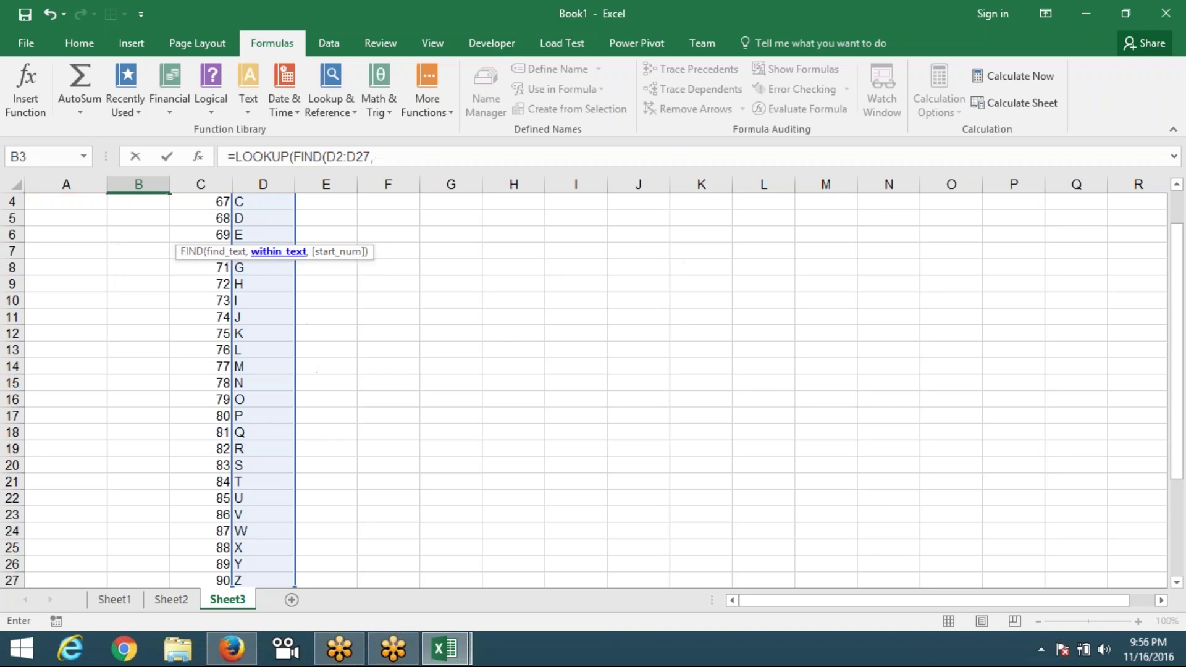
pyautogui.press('BackSpace')
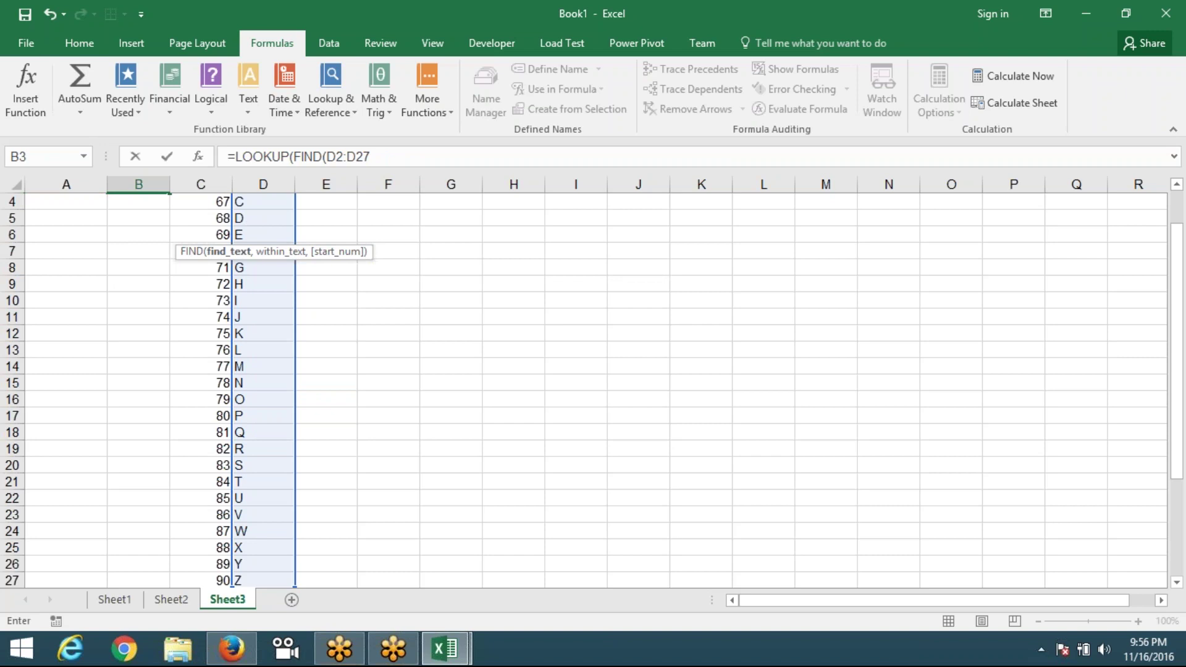
pyautogui.click(372, 158)
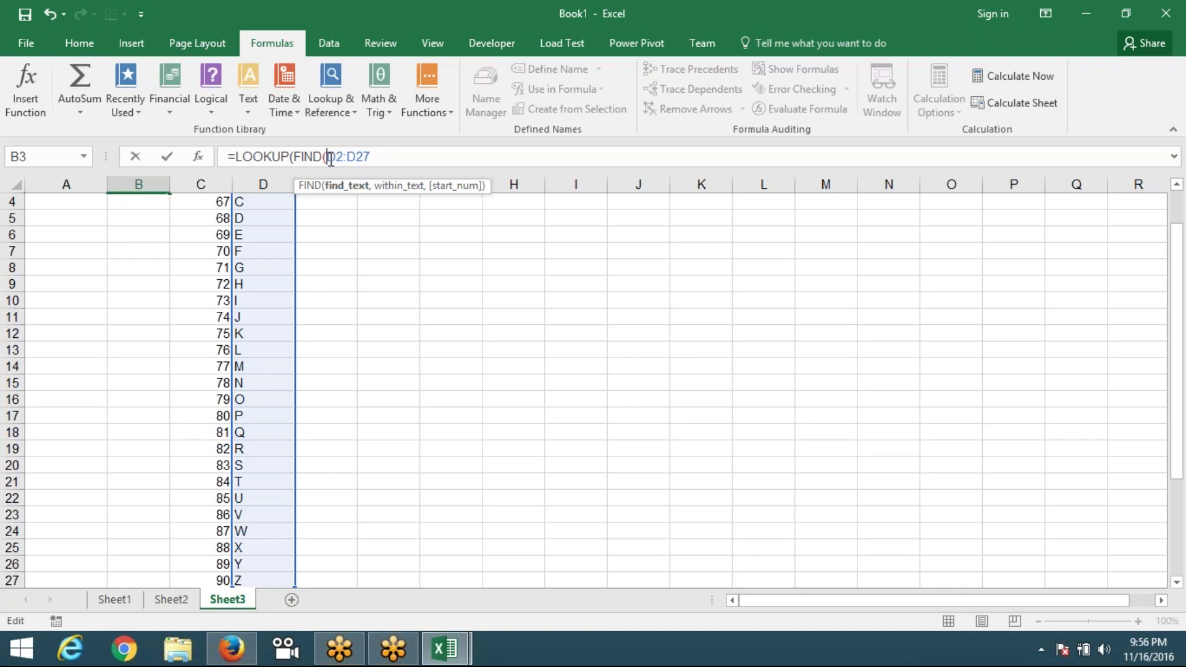
# - Convert D2:D27 with F9 into the array constant "A" through "Z", followed by a comma
pyautogui.moveTo(347, 159); pyautogui.dragTo(368, 159)
pyautogui.click(381, 157)
pyautogui.doubleClick(381, 157)
pyautogui.click(381, 157)
pyautogui.hotkey('shift', 'Left')
pyautogui.hotkey('shift', 'Left')
pyautogui.hotkey('shift', 'Left')
pyautogui.hotkey('shift', 'Left')
pyautogui.hotkey('shift', 'Left')
pyautogui.hotkey('shift', 'Left')
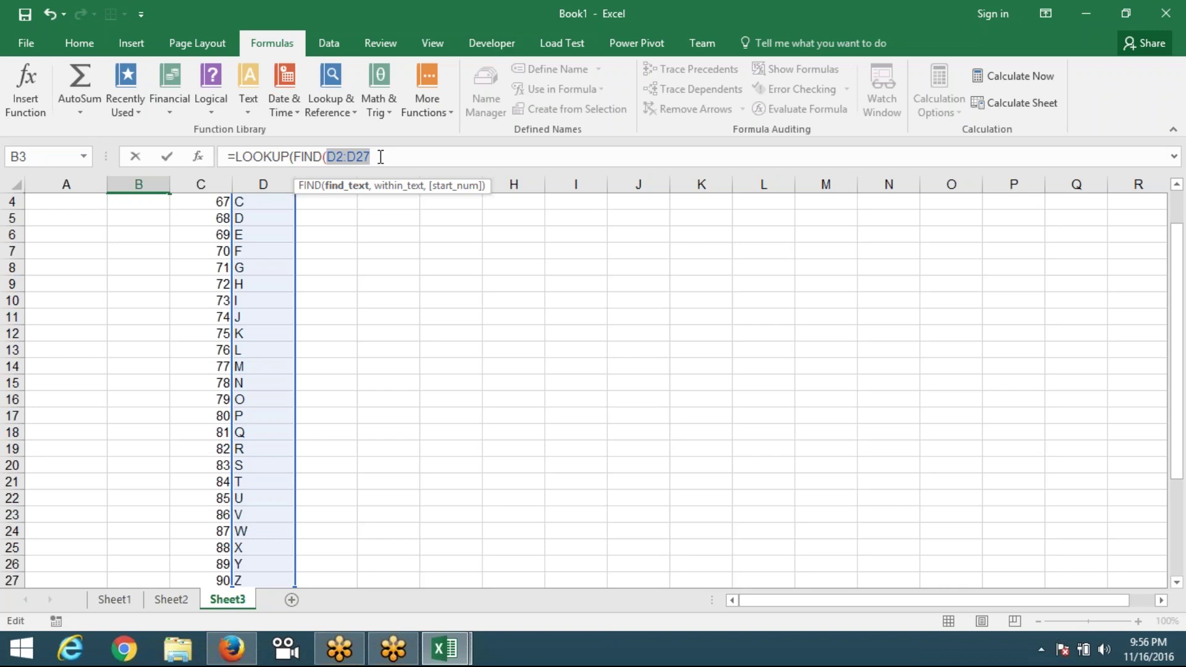
pyautogui.press('F9')
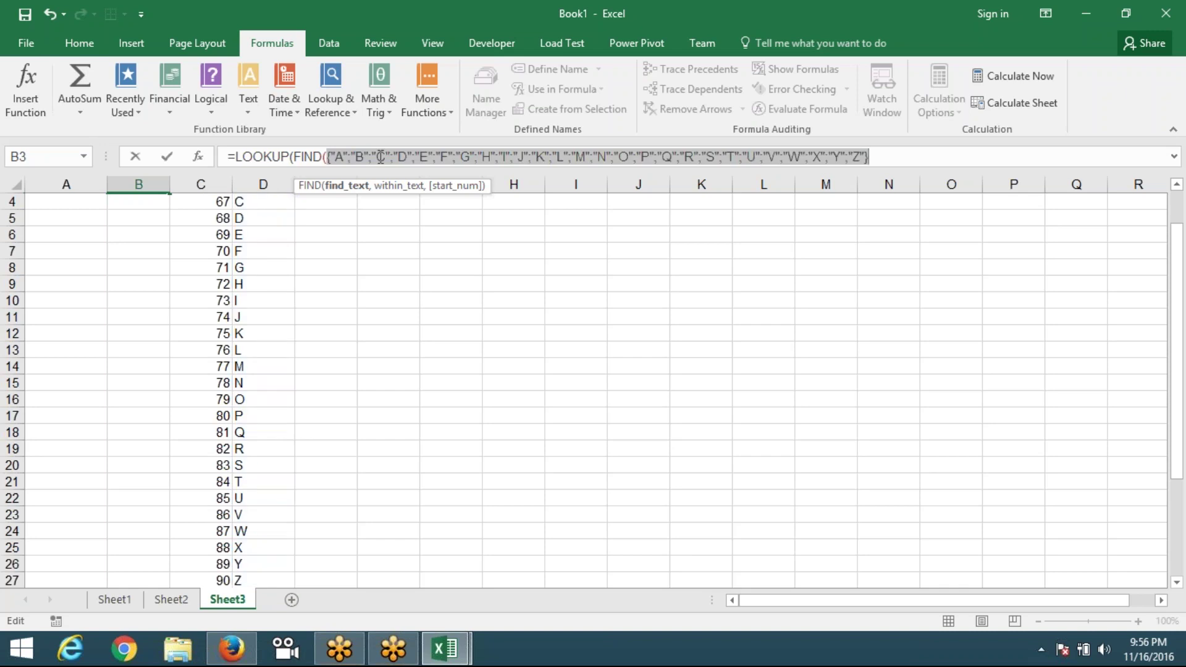
pyautogui.click(381, 156)
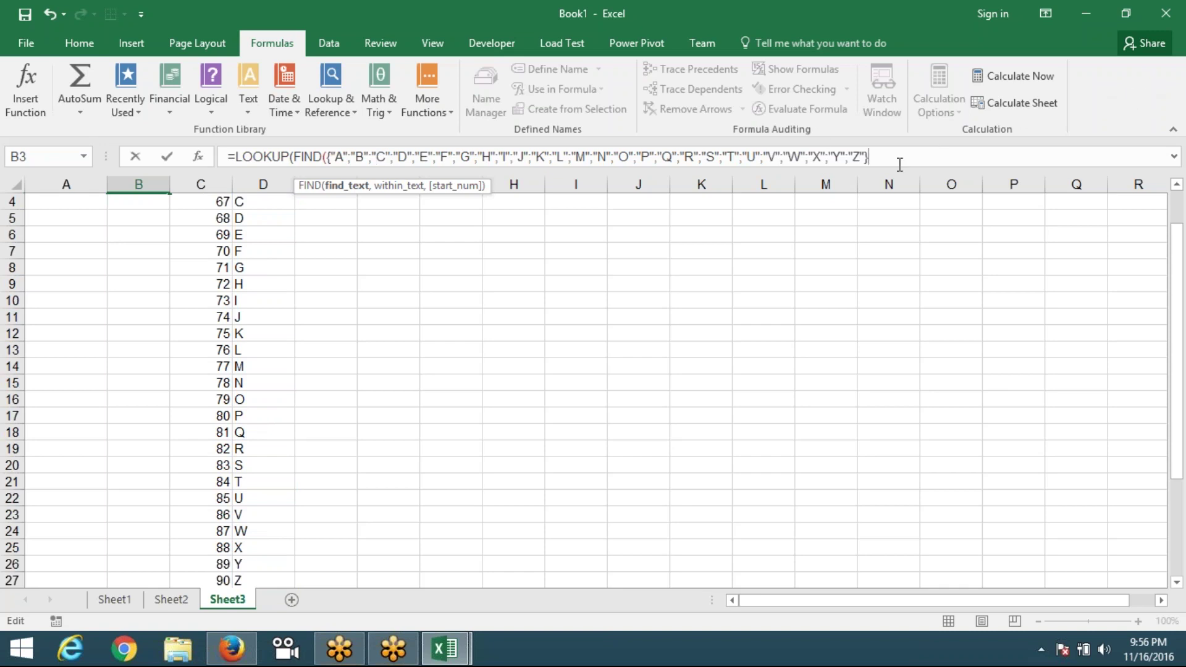
pyautogui.write(',')
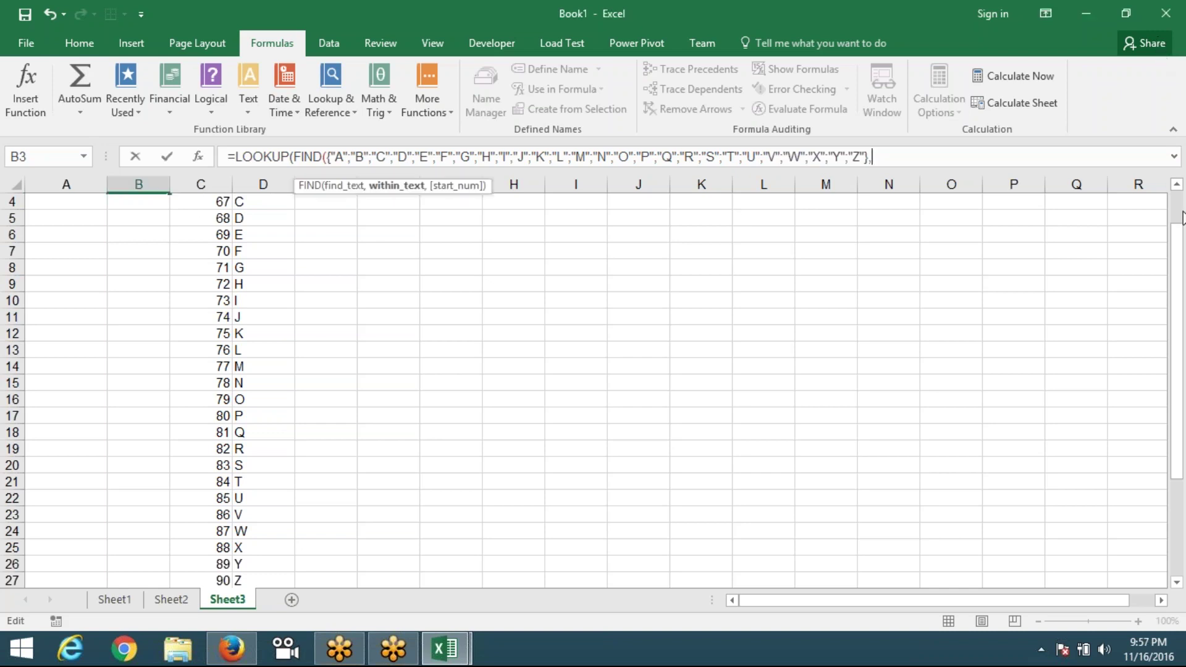
# - Add A3 and start position 1 to FIND, then try entering and dismiss the parenthesis warning
pyautogui.moveTo(1179, 259); pyautogui.dragTo(1180, 221)
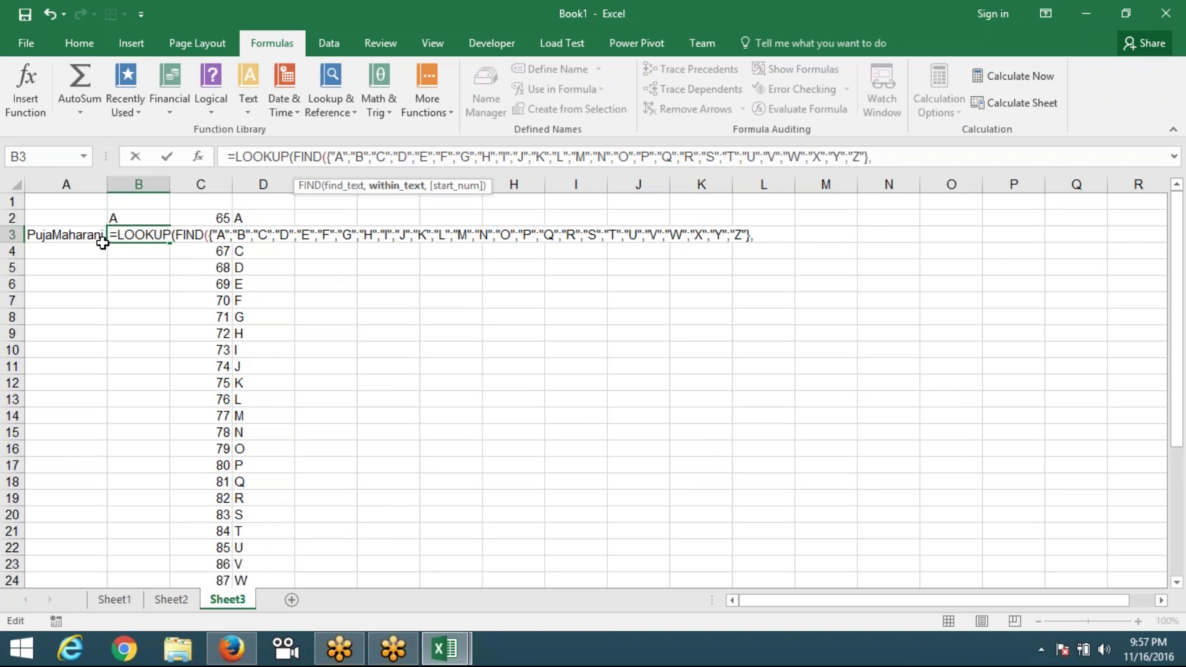
pyautogui.click(48, 237)
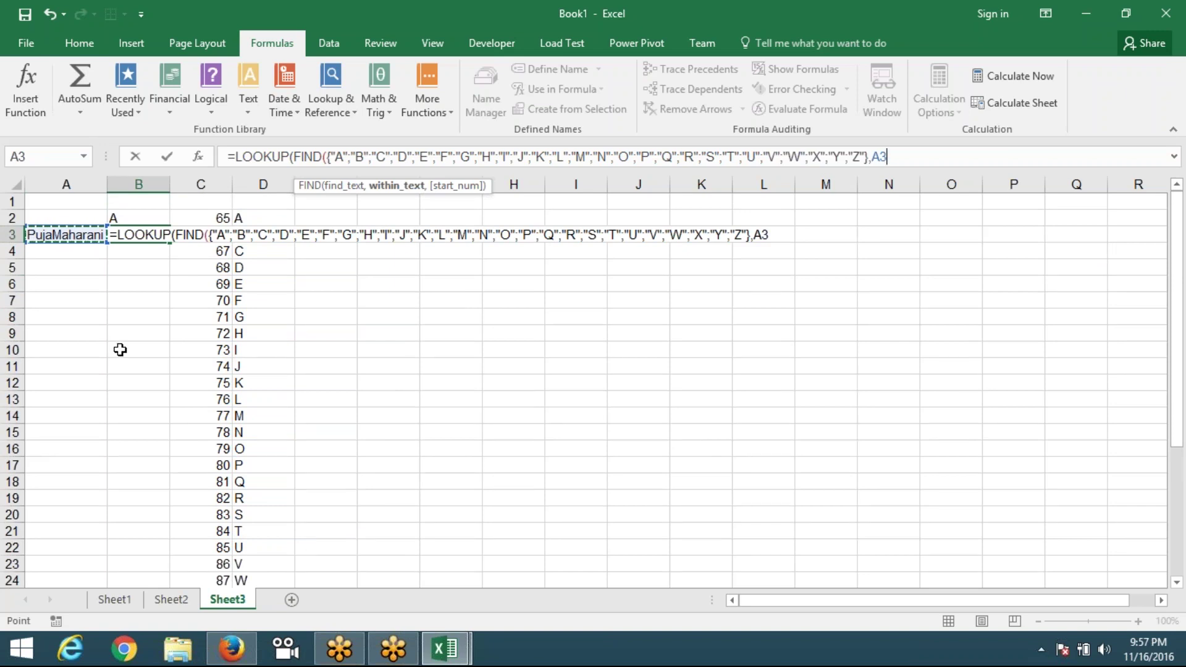
pyautogui.write(',1')
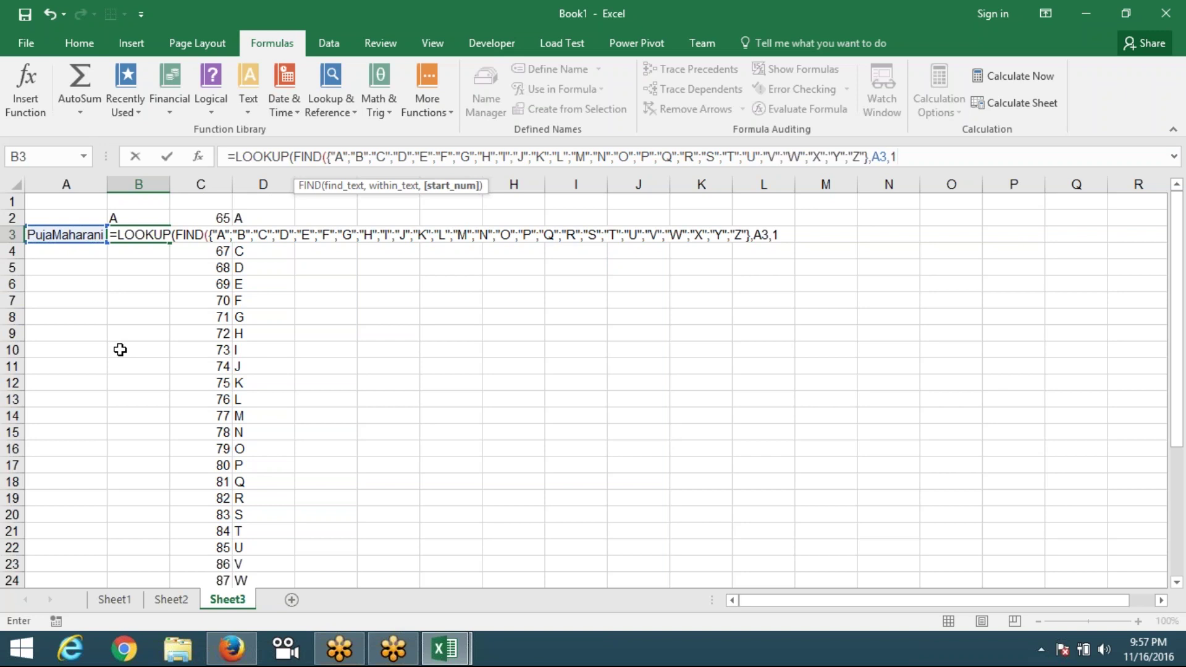
pyautogui.press('Return')
pyautogui.press('Return')
pyautogui.press('Return')
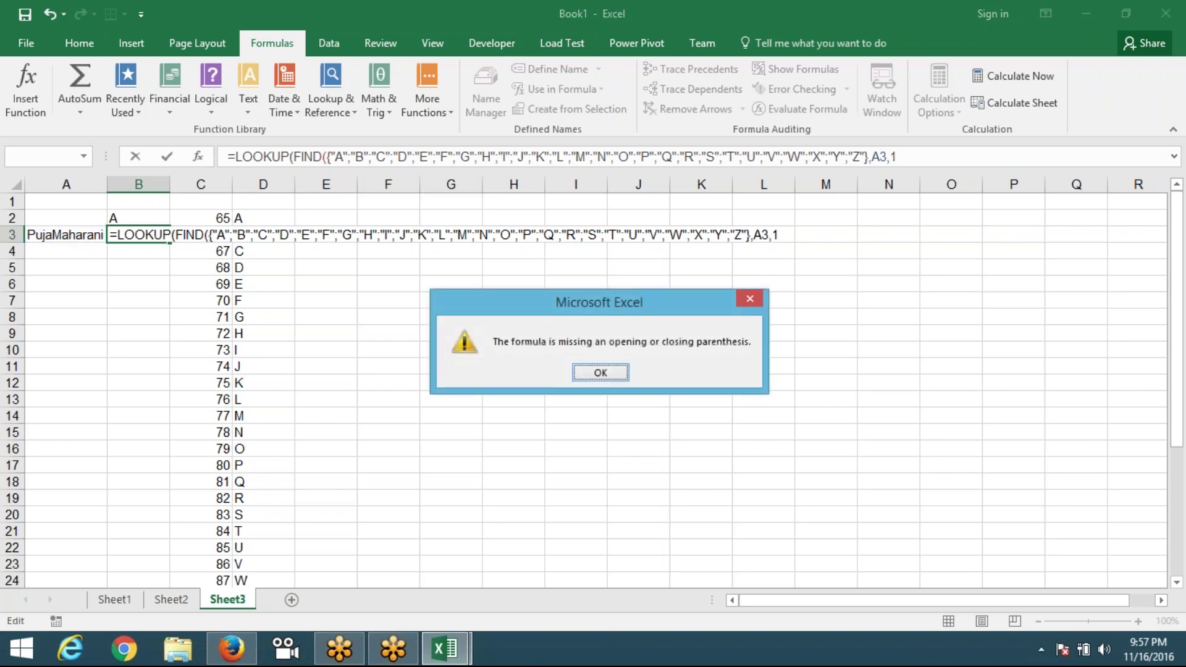
pyautogui.press('Return')
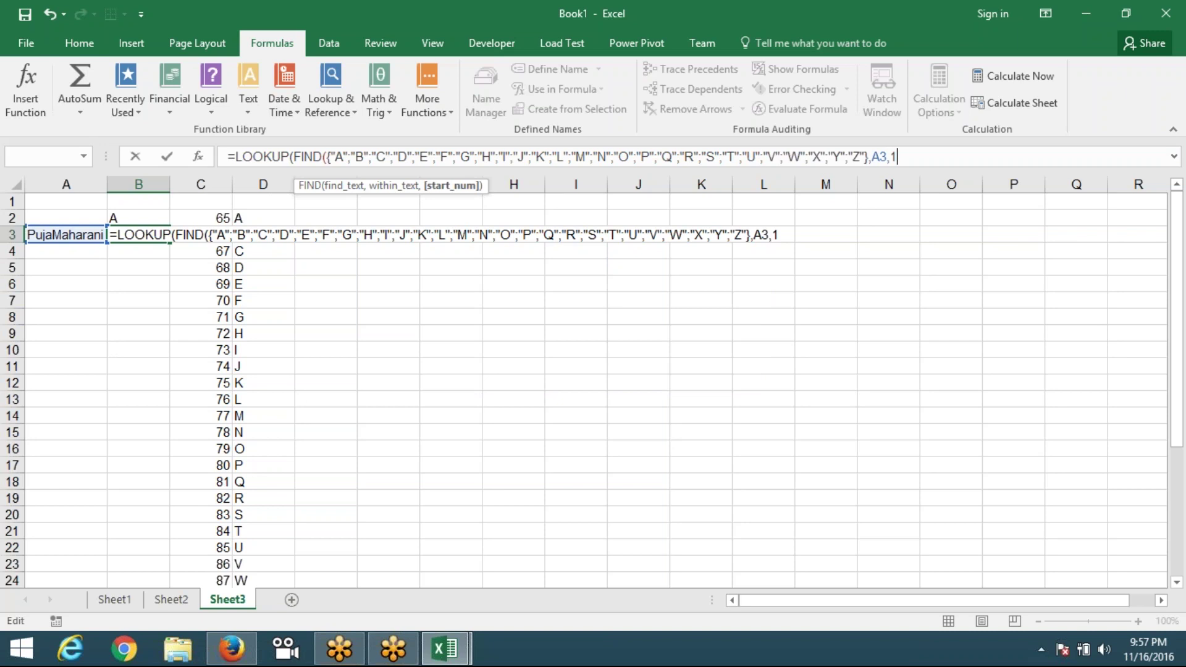
# - Close FIND with a parenthesis after A3,1 and add a comma for LOOKUP's next argument
pyautogui.write(')')
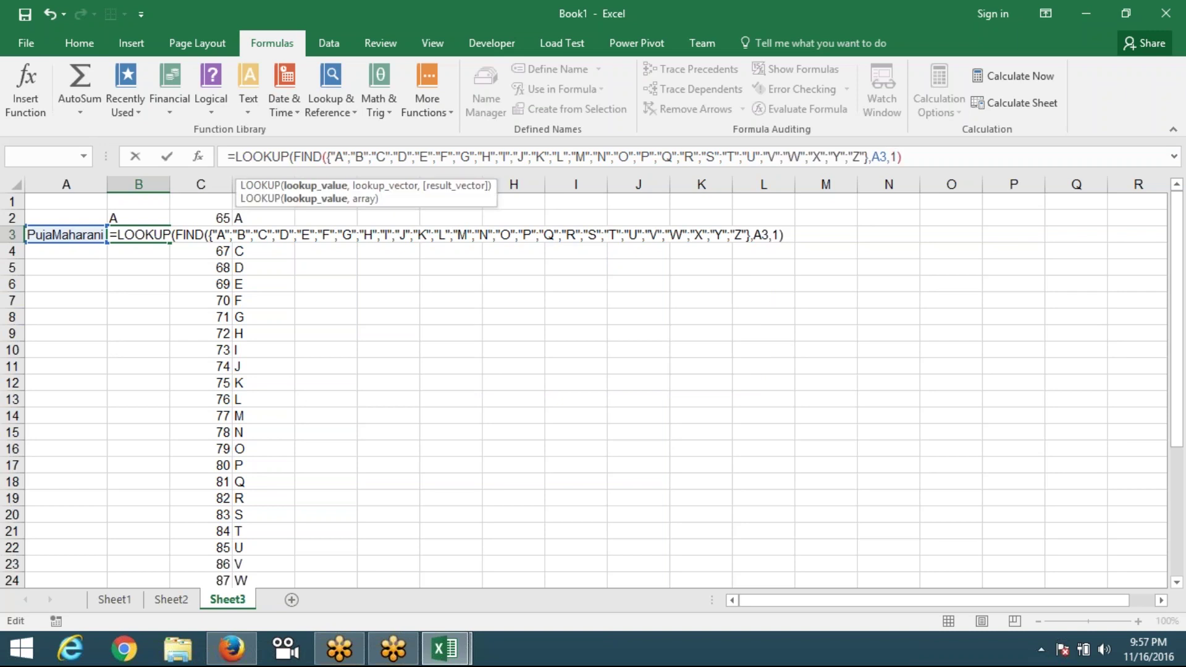
pyautogui.press('Return')
pyautogui.press('Return')
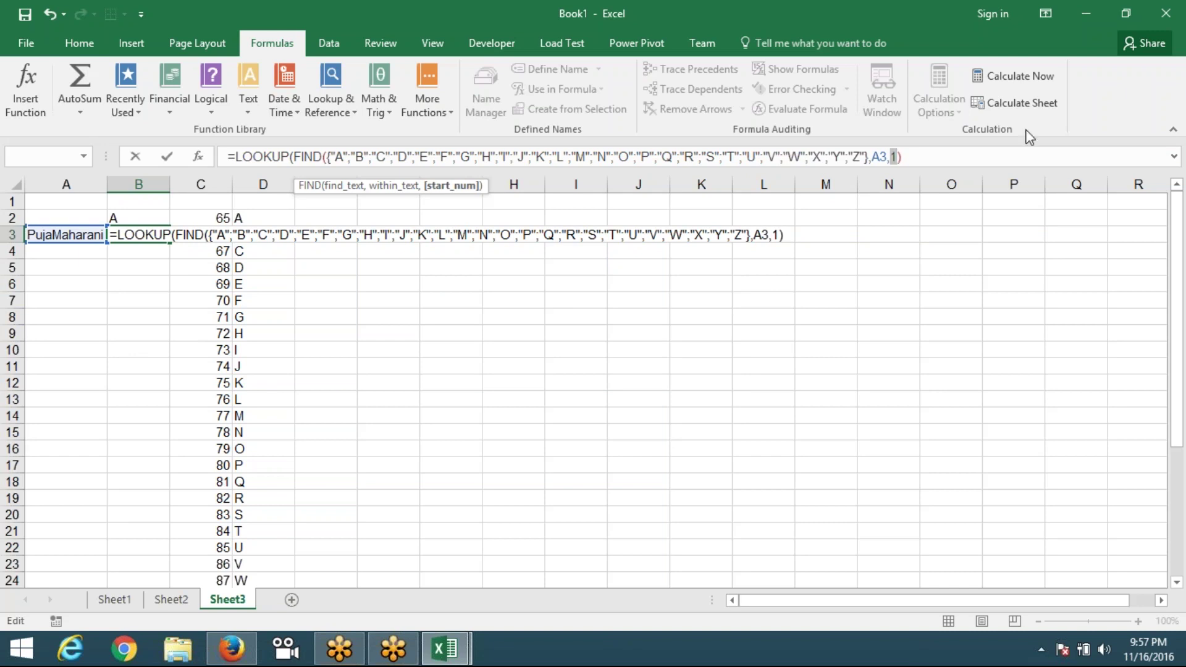
pyautogui.click(938, 158)
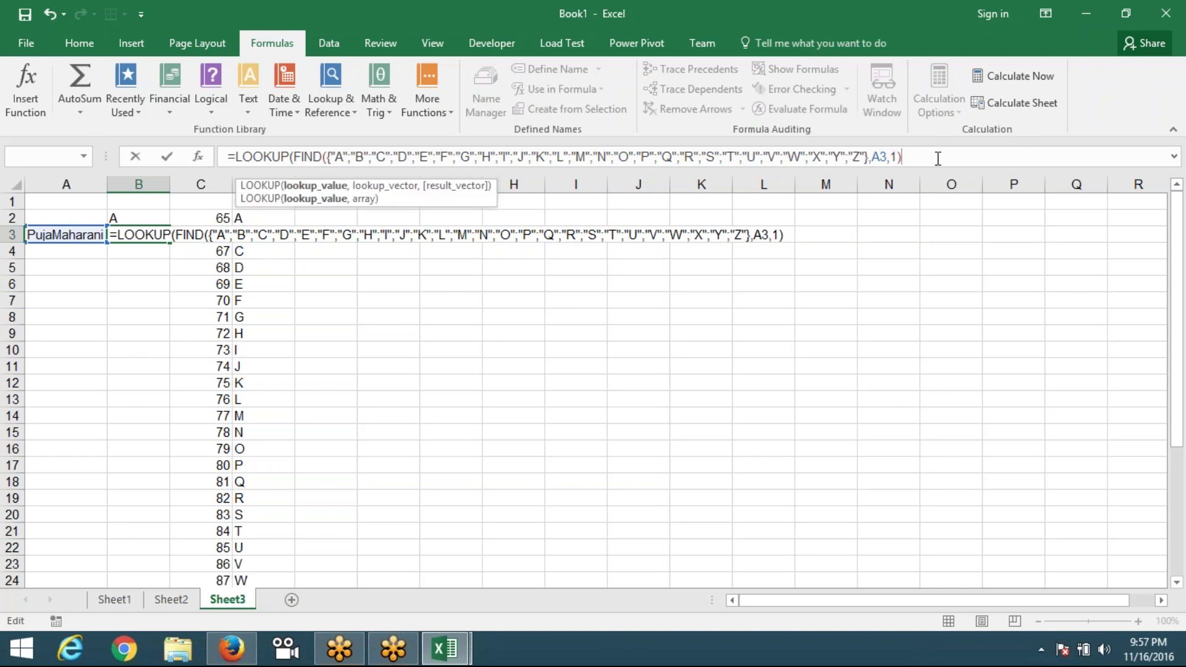
pyautogui.write(',')
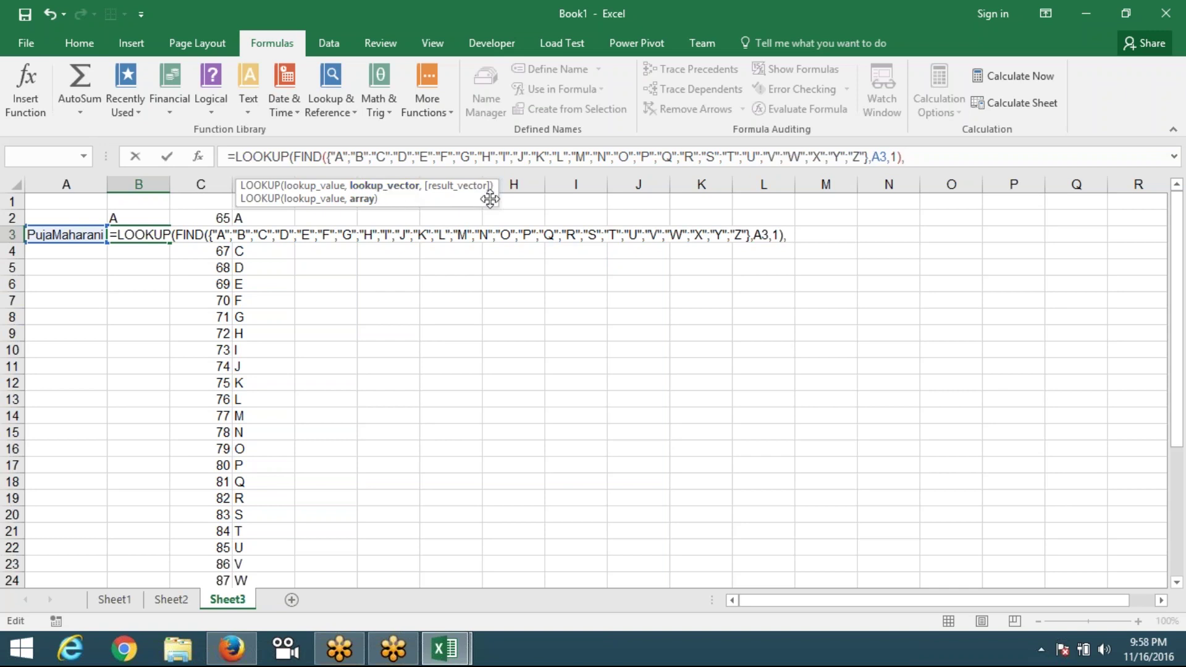
# - Change FIND's start position from 1 to 2 and close it, so the formula ends A3,2),
pyautogui.press('BackSpace')
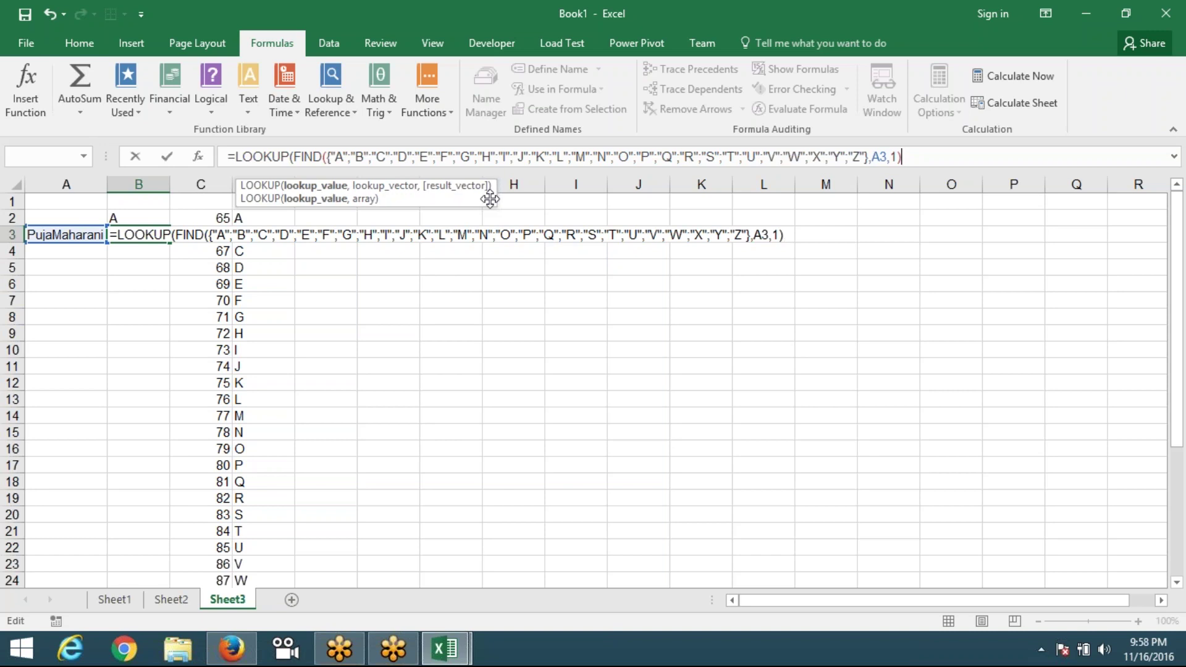
pyautogui.press('BackSpace')
pyautogui.press('BackSpace')
pyautogui.write('2')
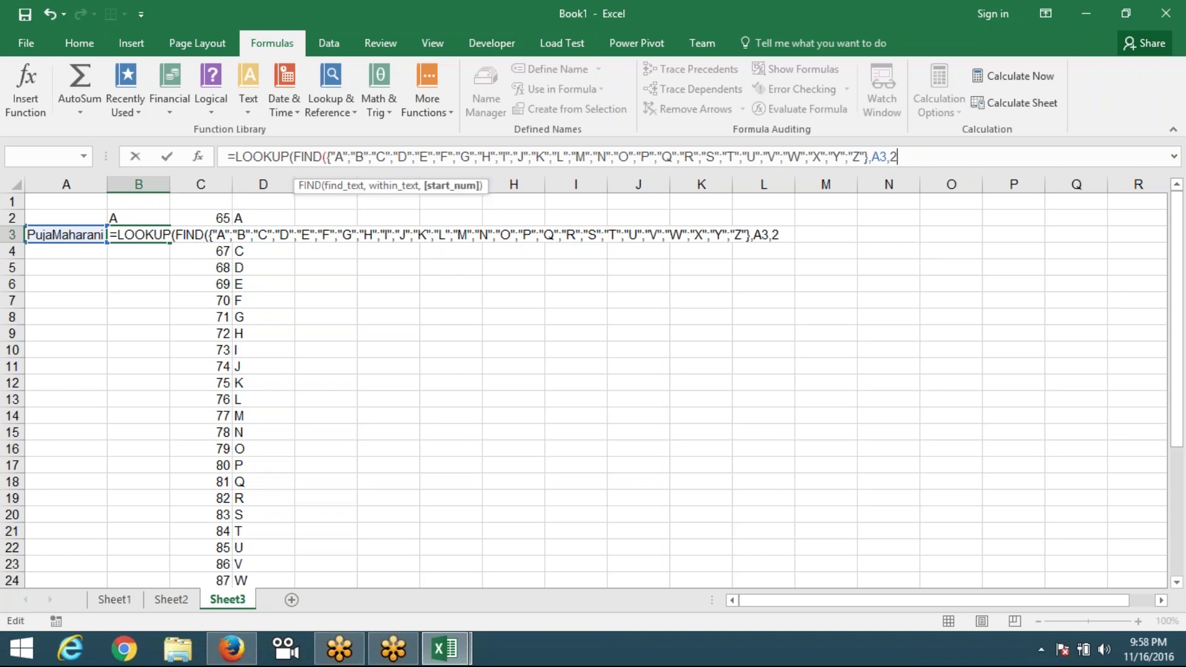
pyautogui.write(')')
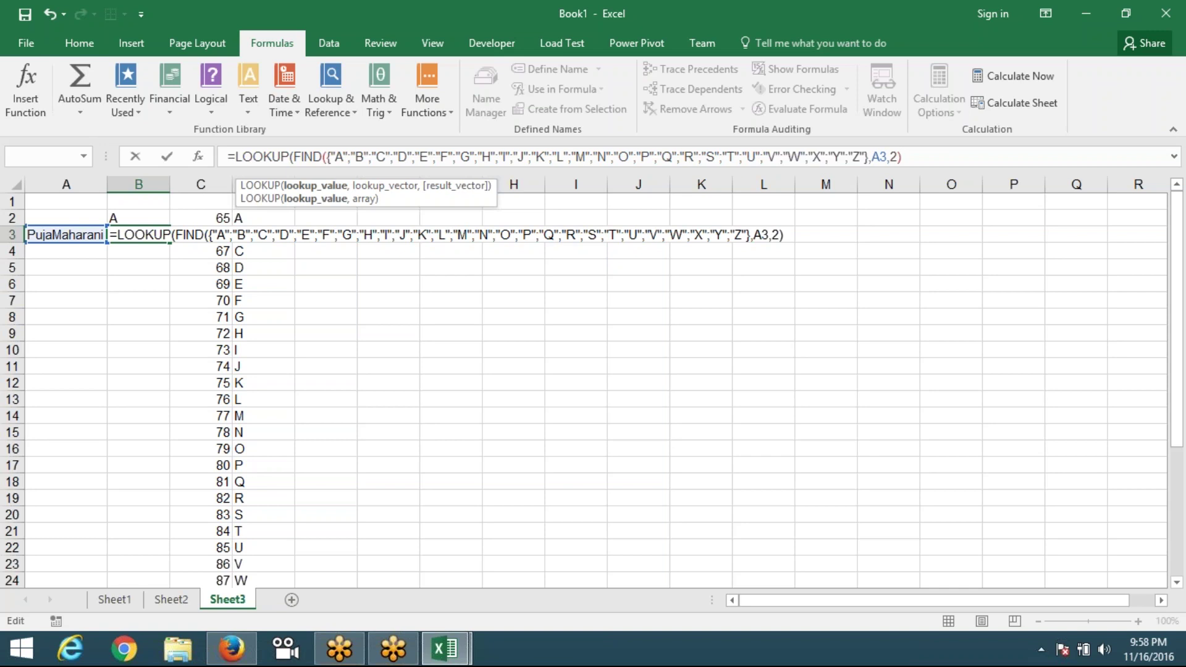
pyautogui.press('BackSpace')
pyautogui.press('BackSpace')
pyautogui.write('+1')
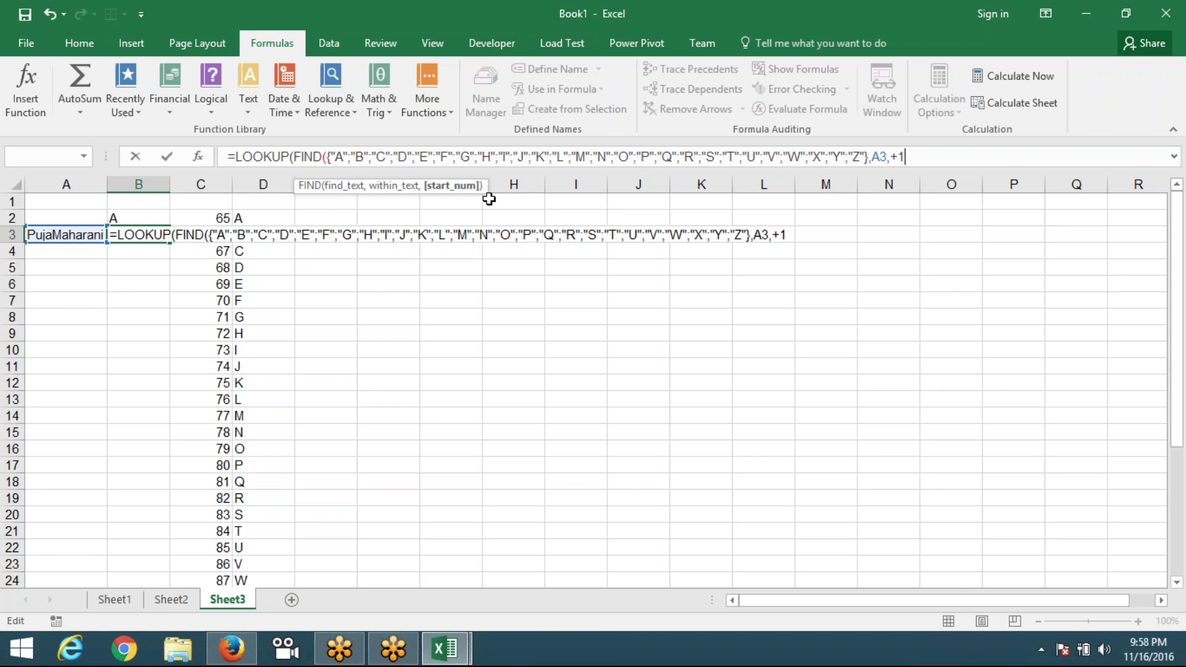
pyautogui.press('BackSpace')
pyautogui.press('BackSpace')
pyautogui.press('BackSpace')
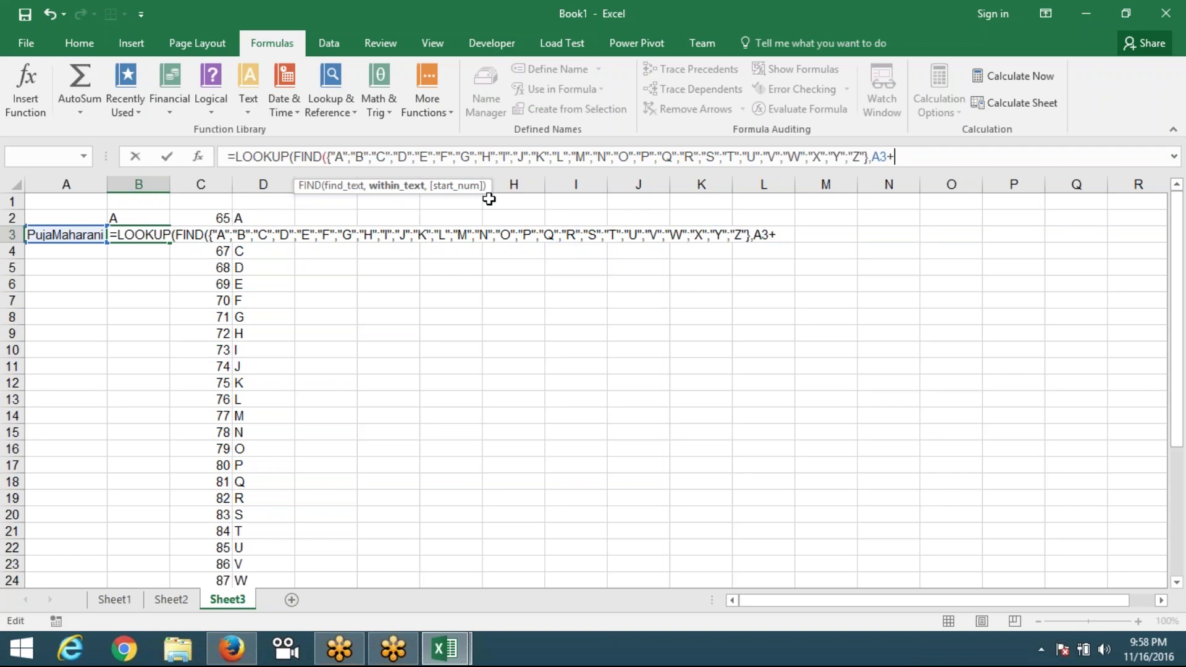
pyautogui.write('1')
pyautogui.press('BackSpace')
pyautogui.write(',2')
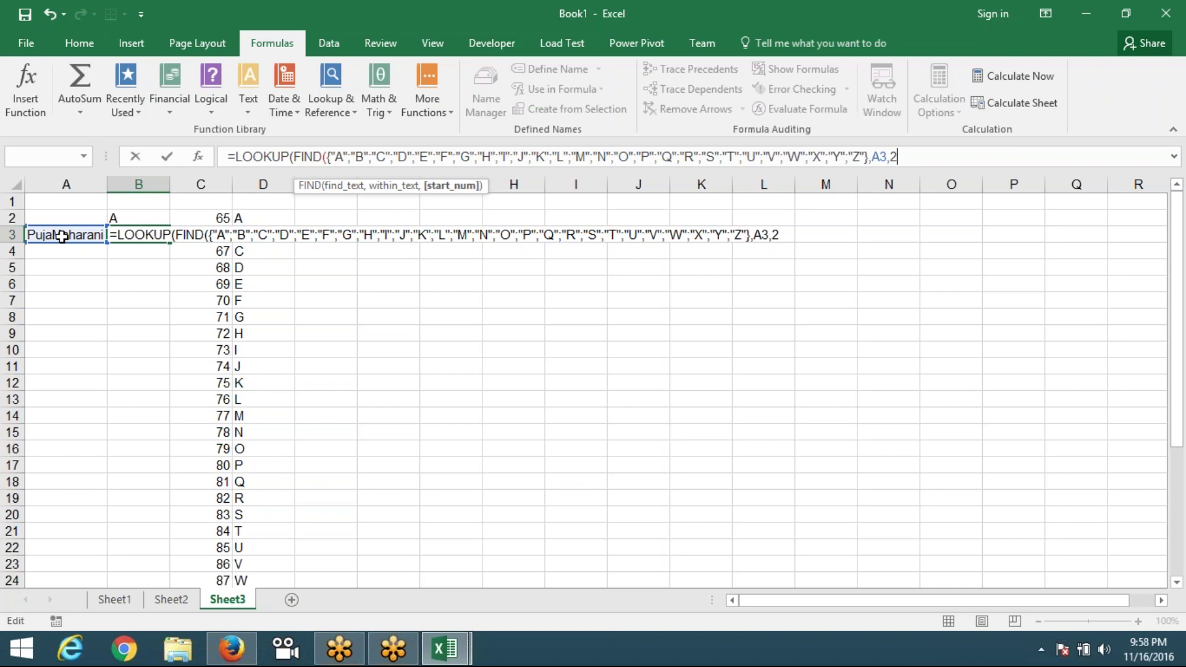
pyautogui.write(')')
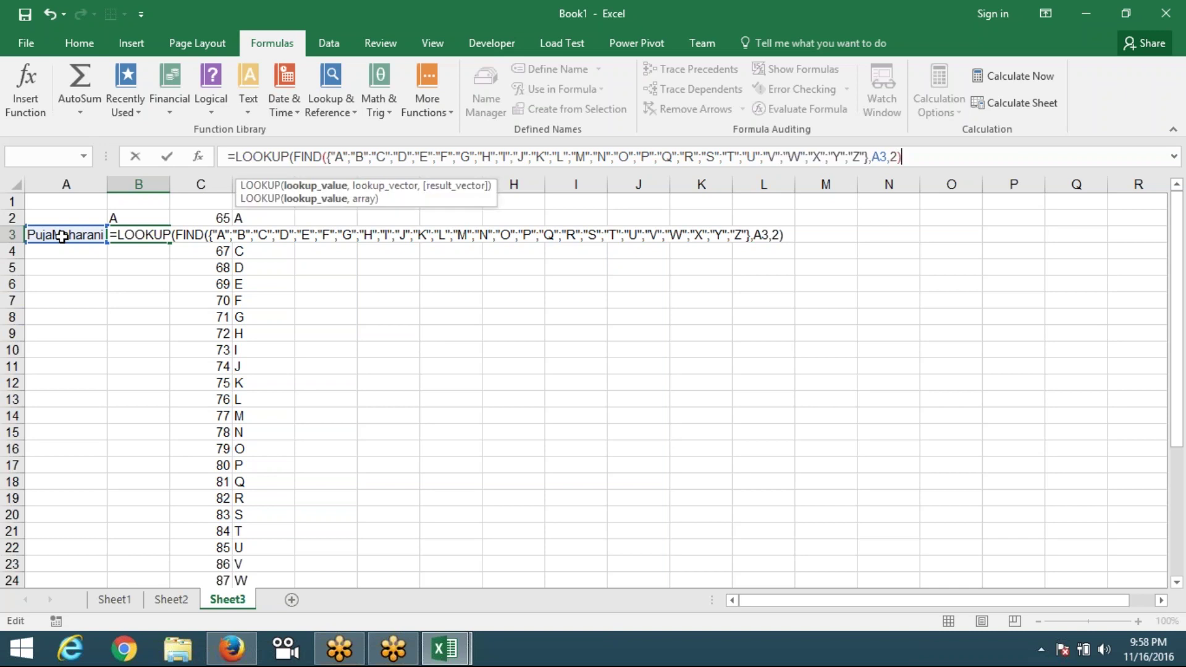
pyautogui.write(',')
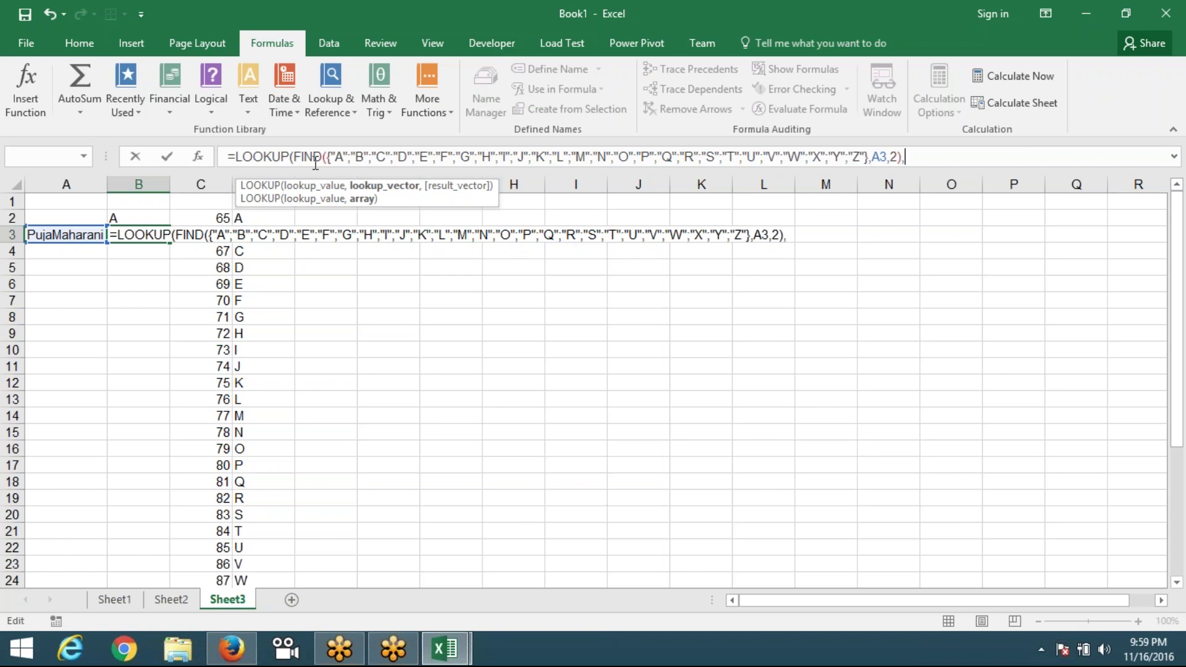
# - Paste the A–Z letter array as LOOKUP's second argument and enter the formula, giving #VALUE!
pyautogui.moveTo(327, 156); pyautogui.dragTo(871, 158)
pyautogui.hotkey('ctrl', 'c')
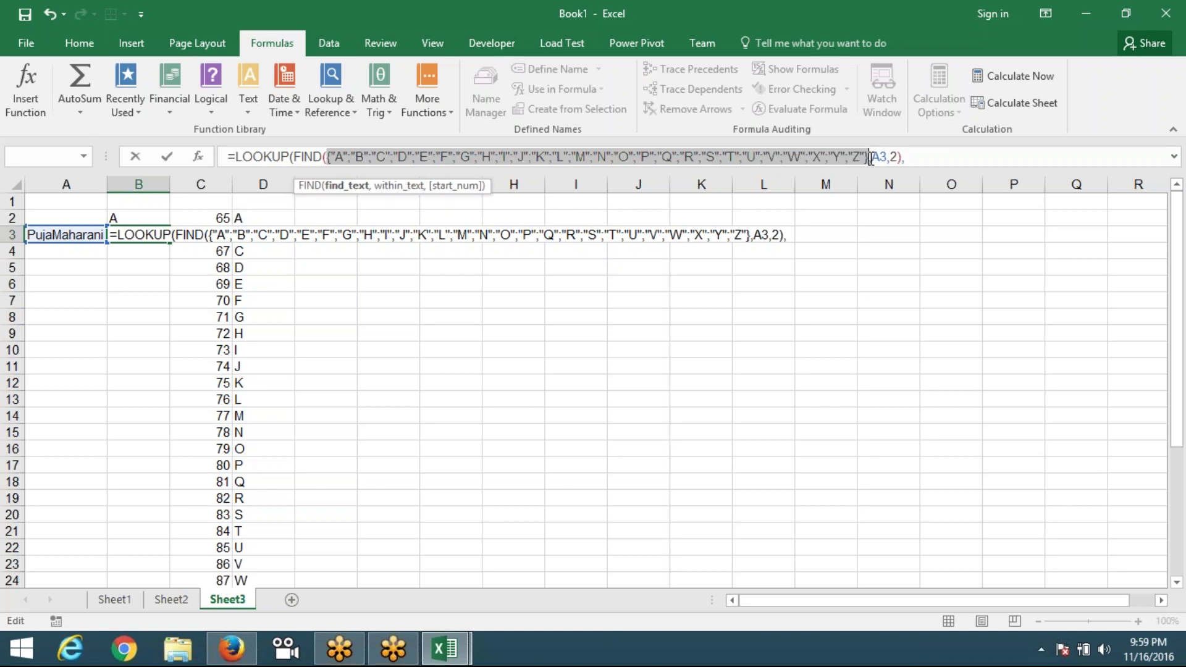
pyautogui.click(951, 160)
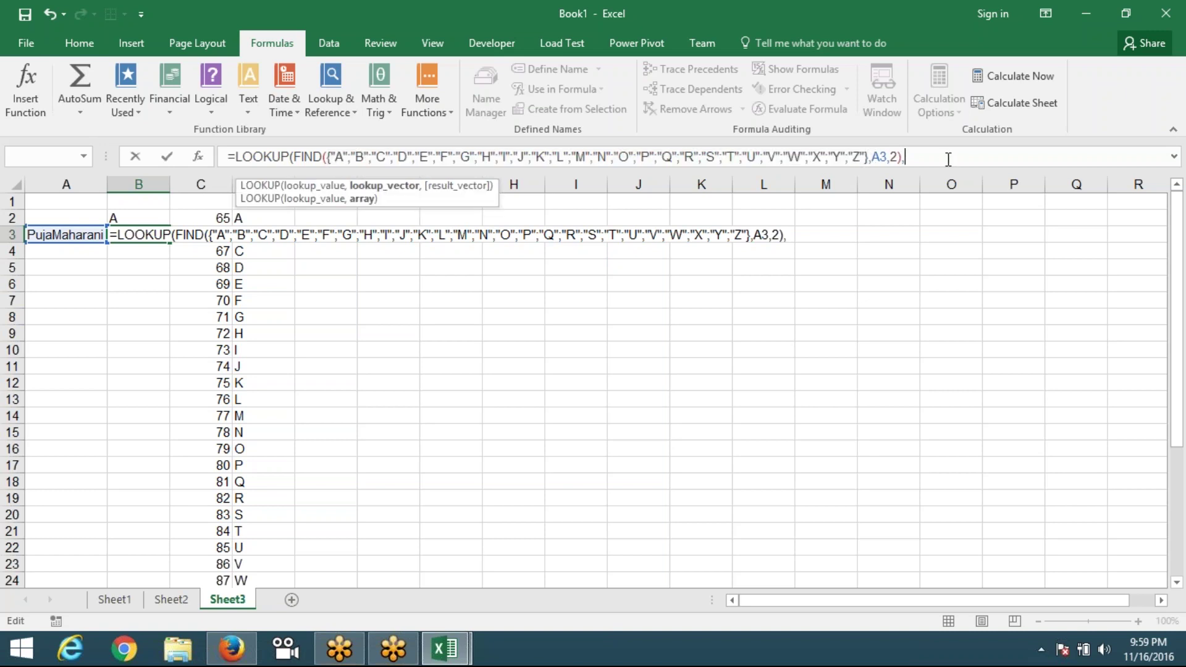
pyautogui.hotkey('ctrl', 'v')
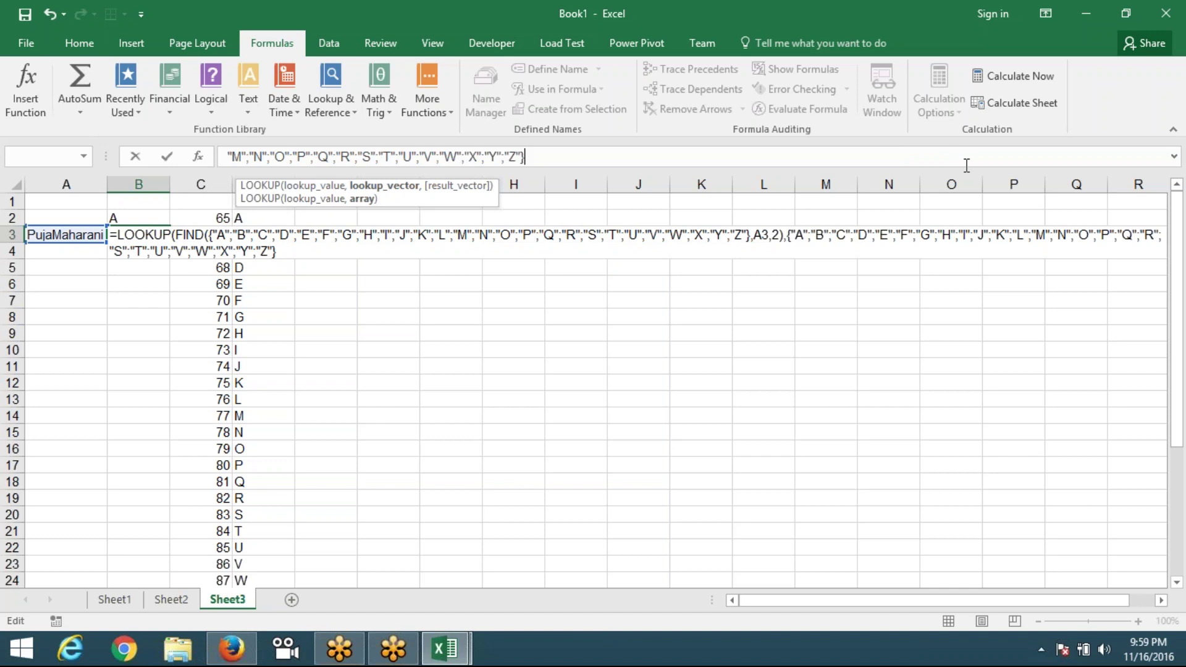
pyautogui.press('Return')
pyautogui.press('Return')
pyautogui.press('Up')
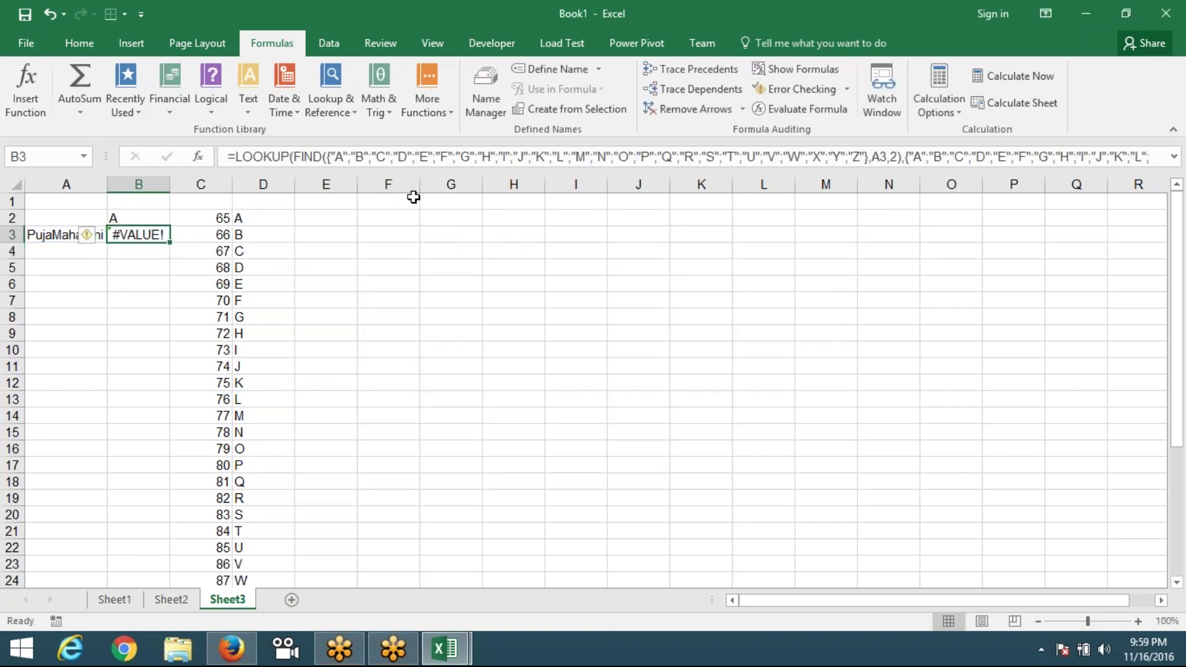
pyautogui.moveTo(417, 167); pyautogui.dragTo(420, 199)
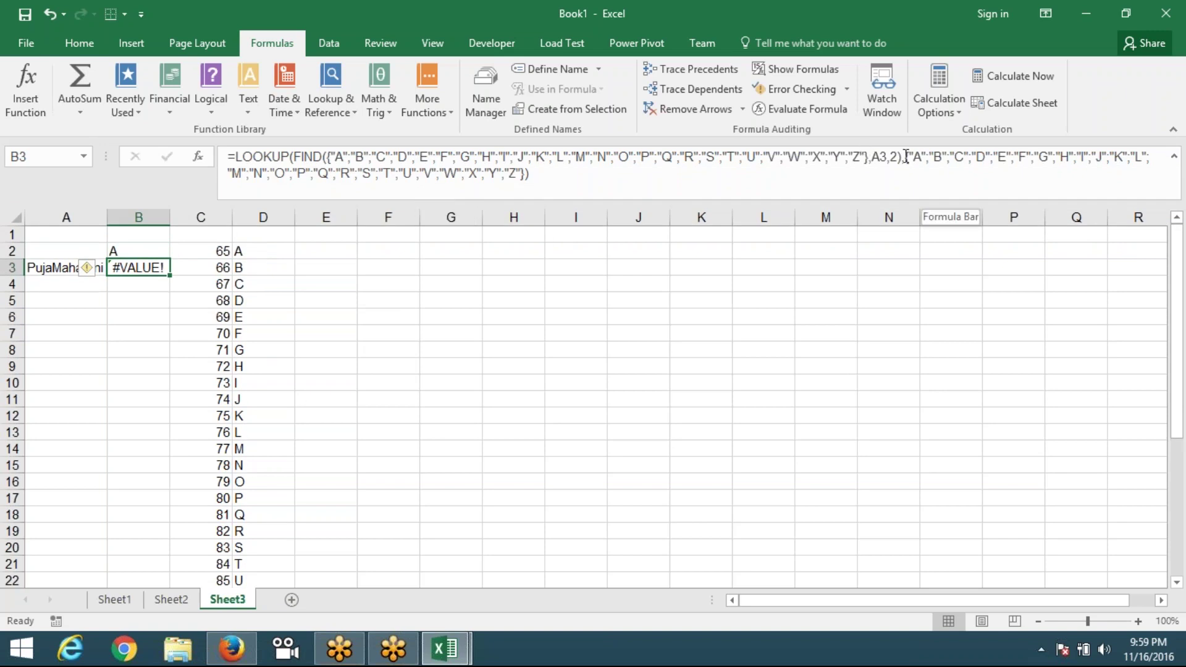
pyautogui.moveTo(905, 157); pyautogui.dragTo(921, 174)
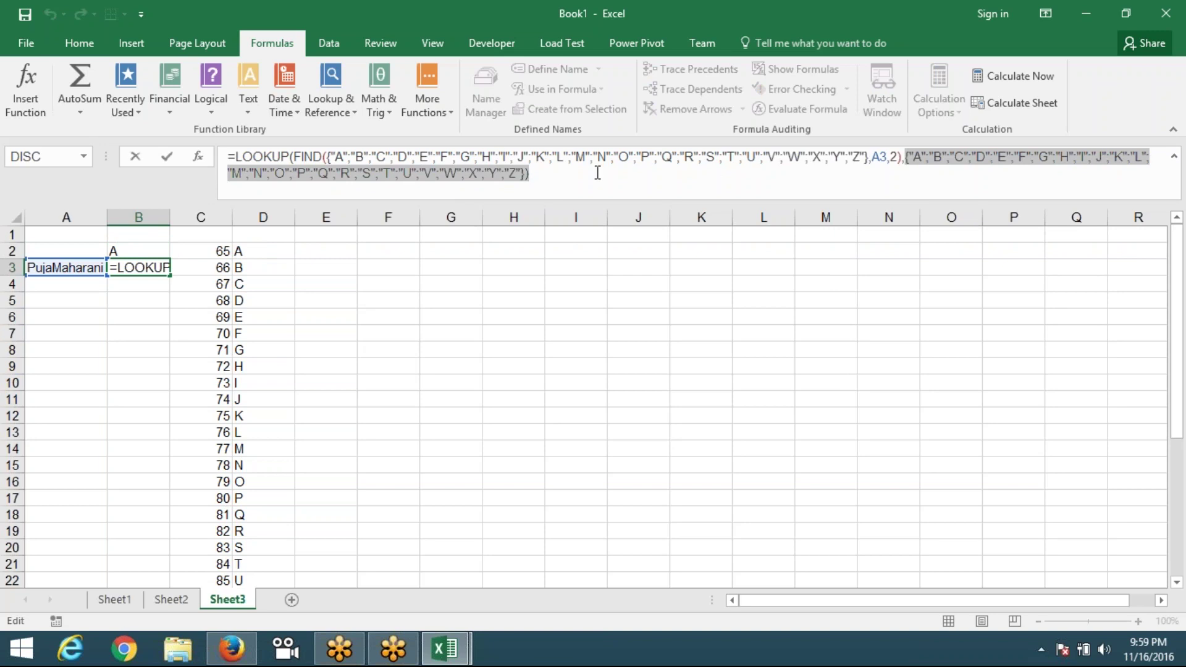
pyautogui.press('Delete')
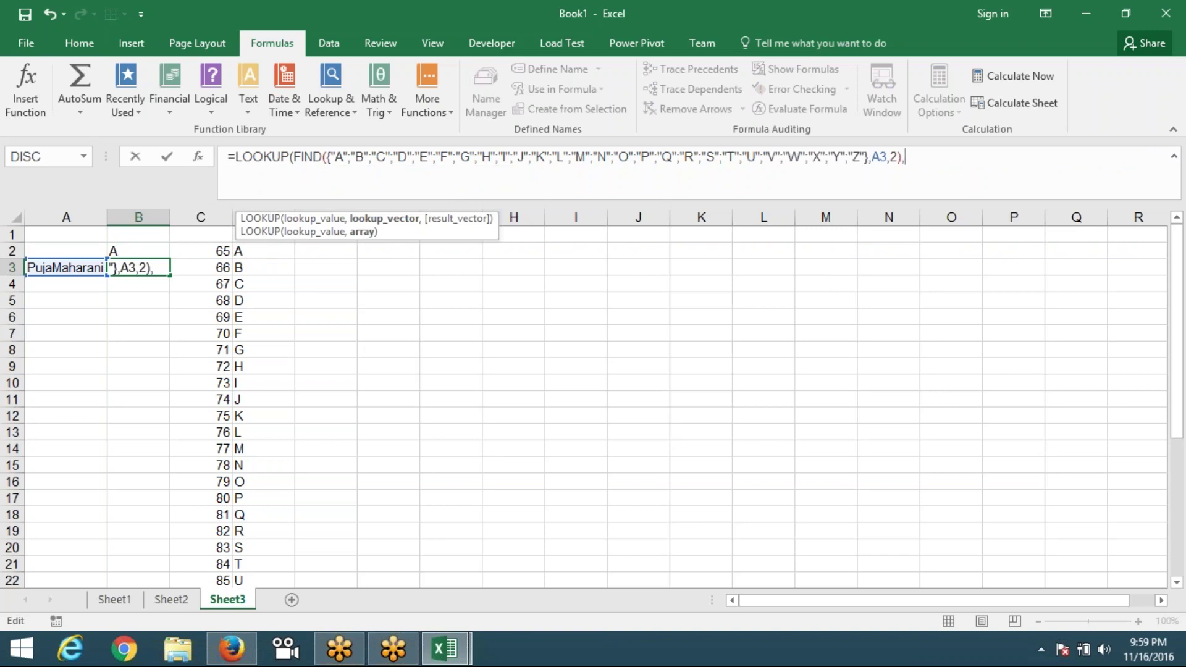
pyautogui.click(60, 268)
pyautogui.write(',')
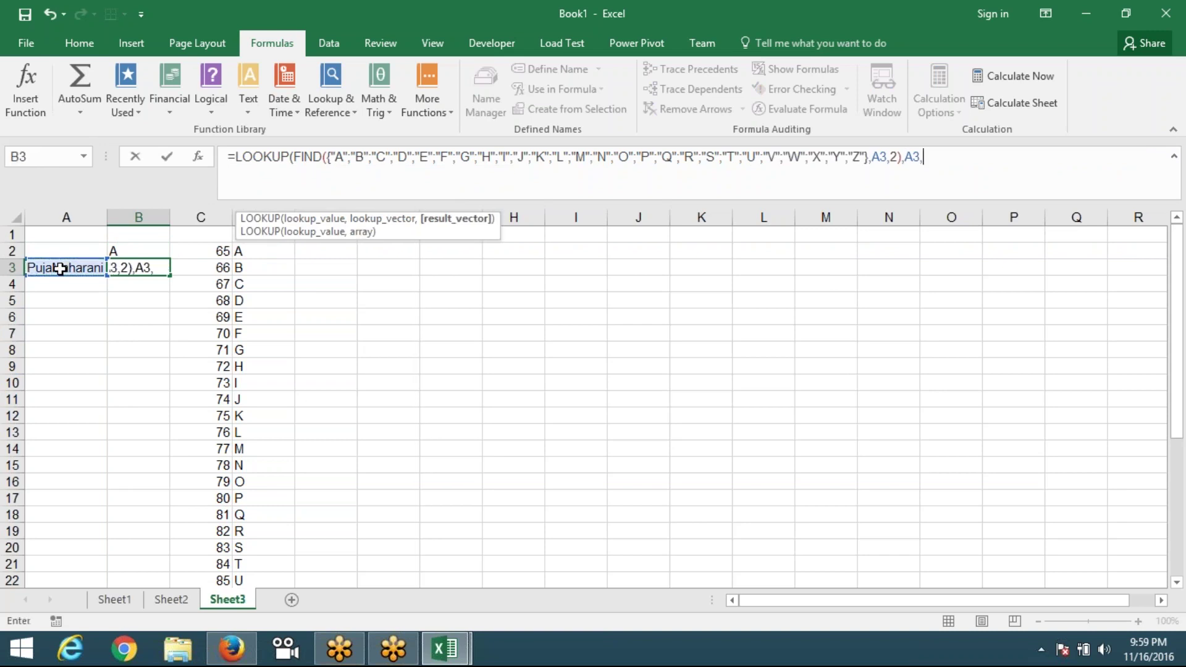
pyautogui.press('BackSpace')
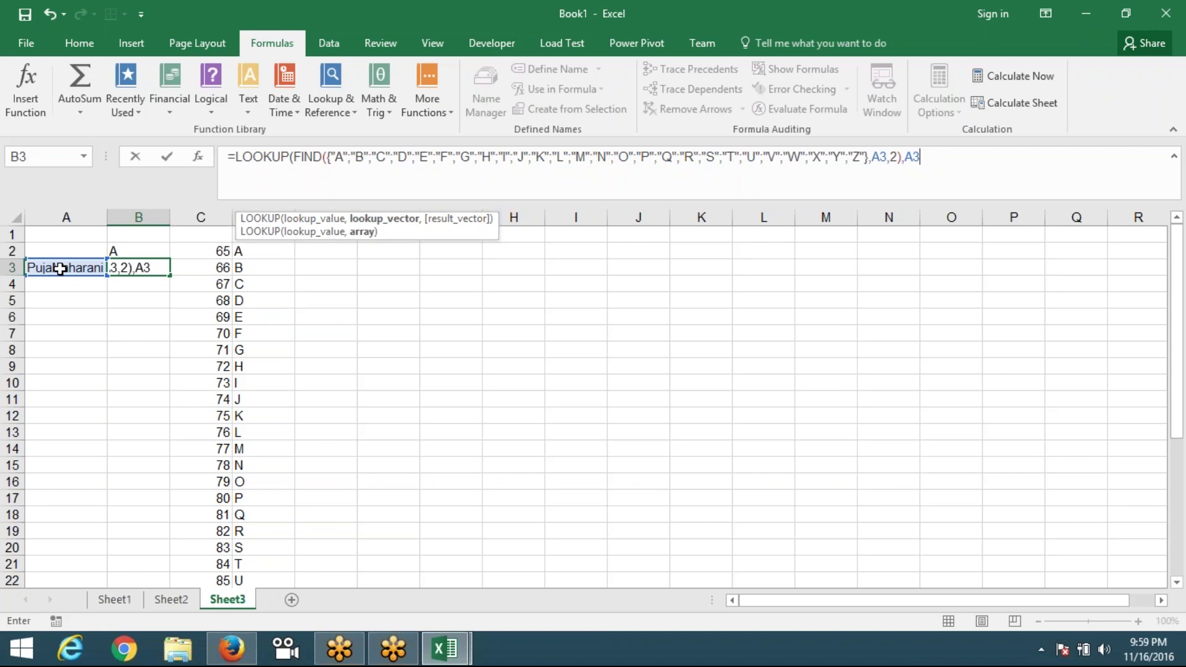
pyautogui.press('Return')
pyautogui.press('Return')
pyautogui.press('Up')
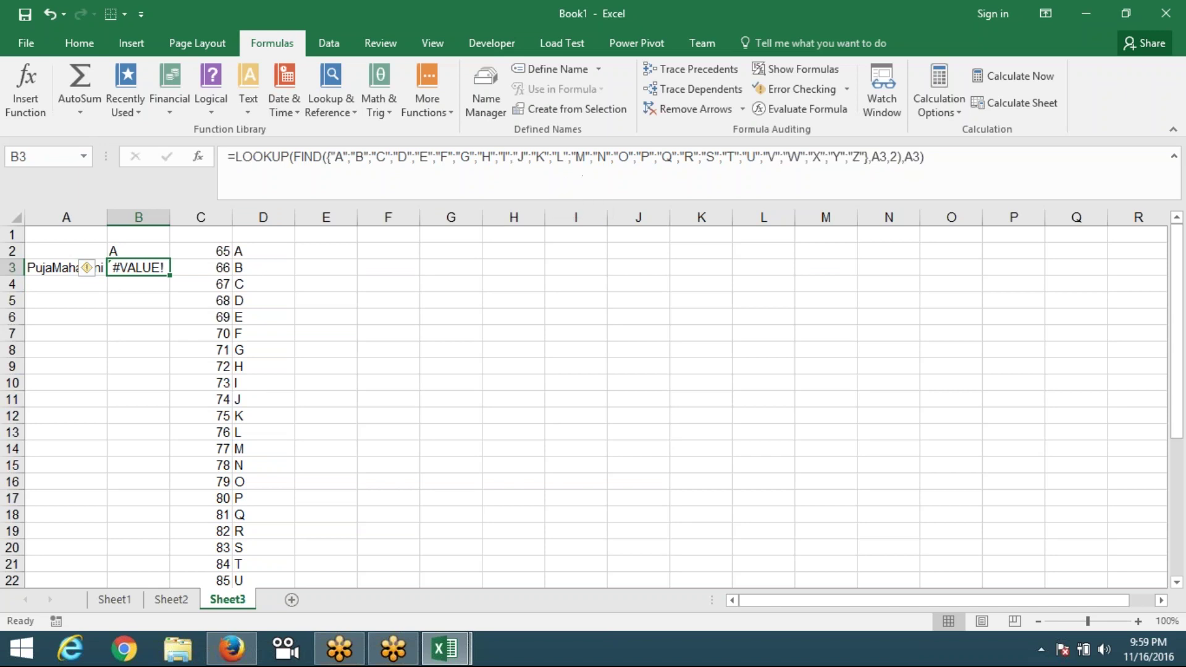
pyautogui.click(940, 157)
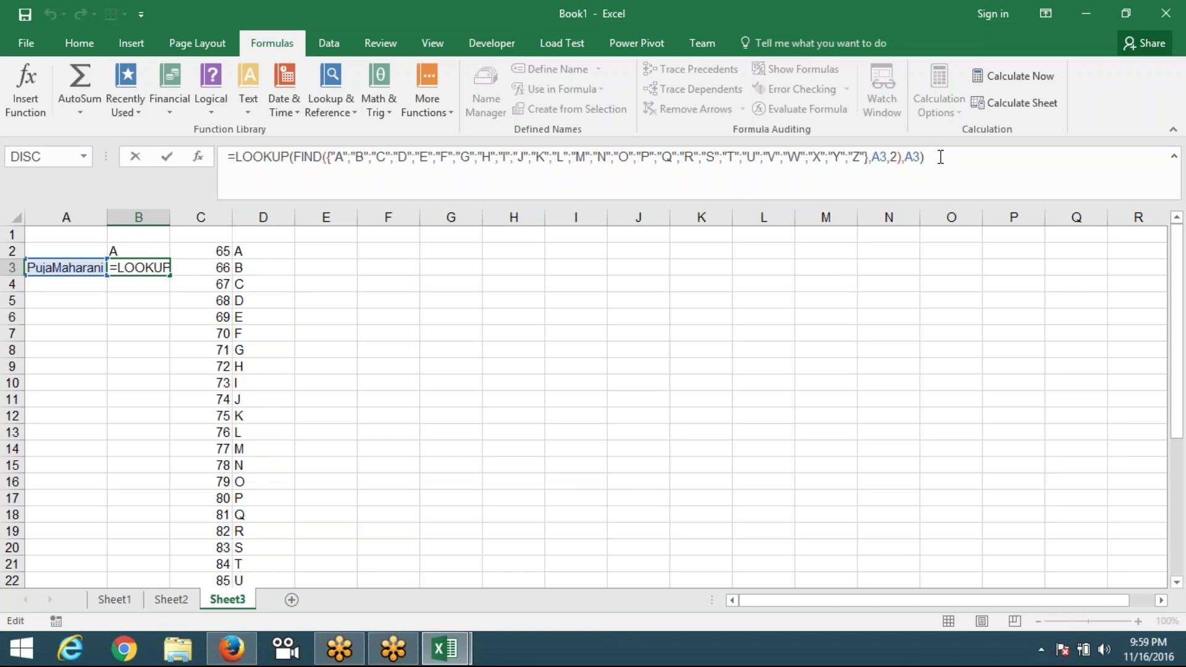
pyautogui.press('BackSpace')
pyautogui.press('BackSpace')
pyautogui.press('BackSpace')
pyautogui.press('BackSpace')
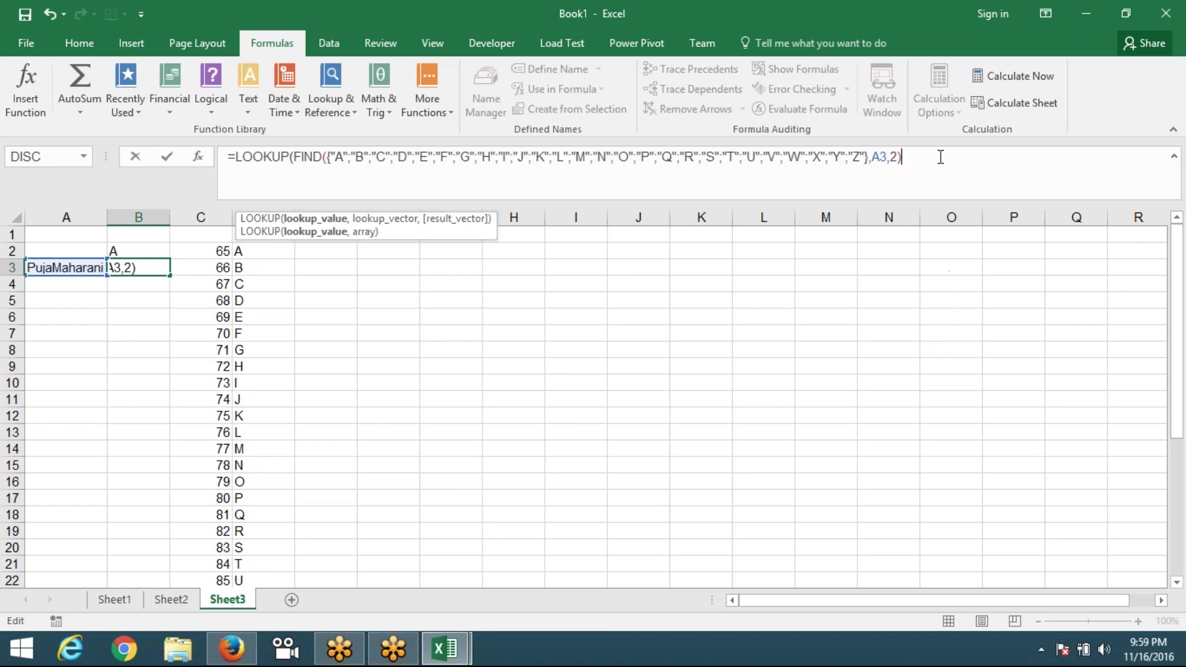
pyautogui.press('Return')
pyautogui.press('Return')
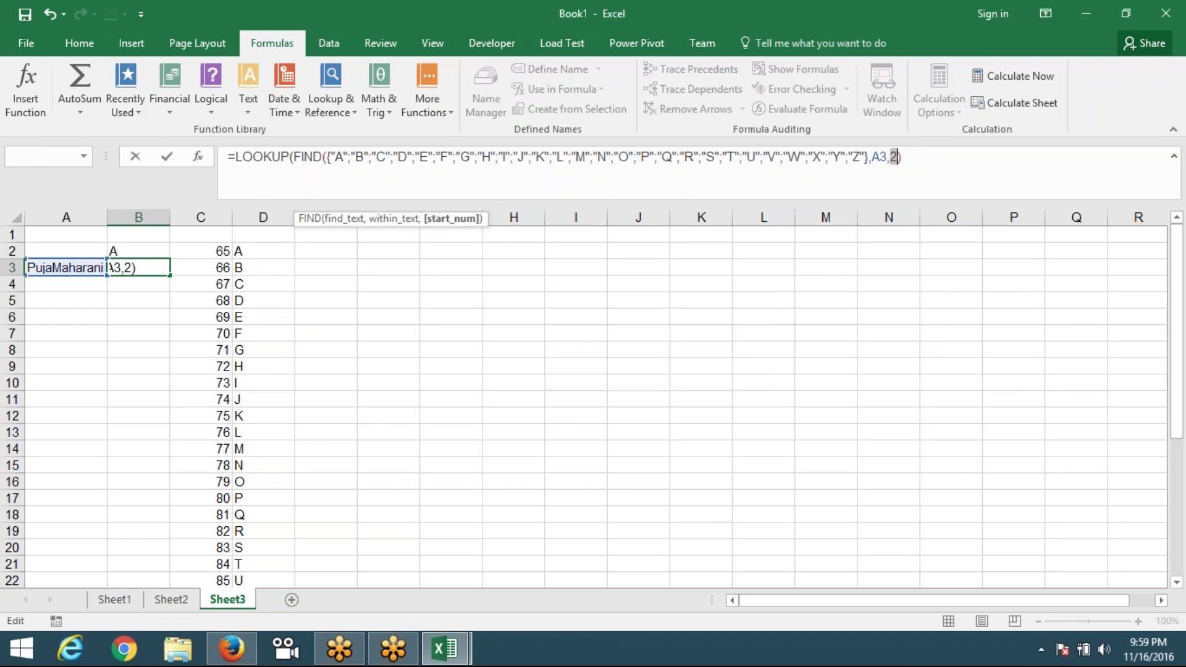
pyautogui.press('Escape')
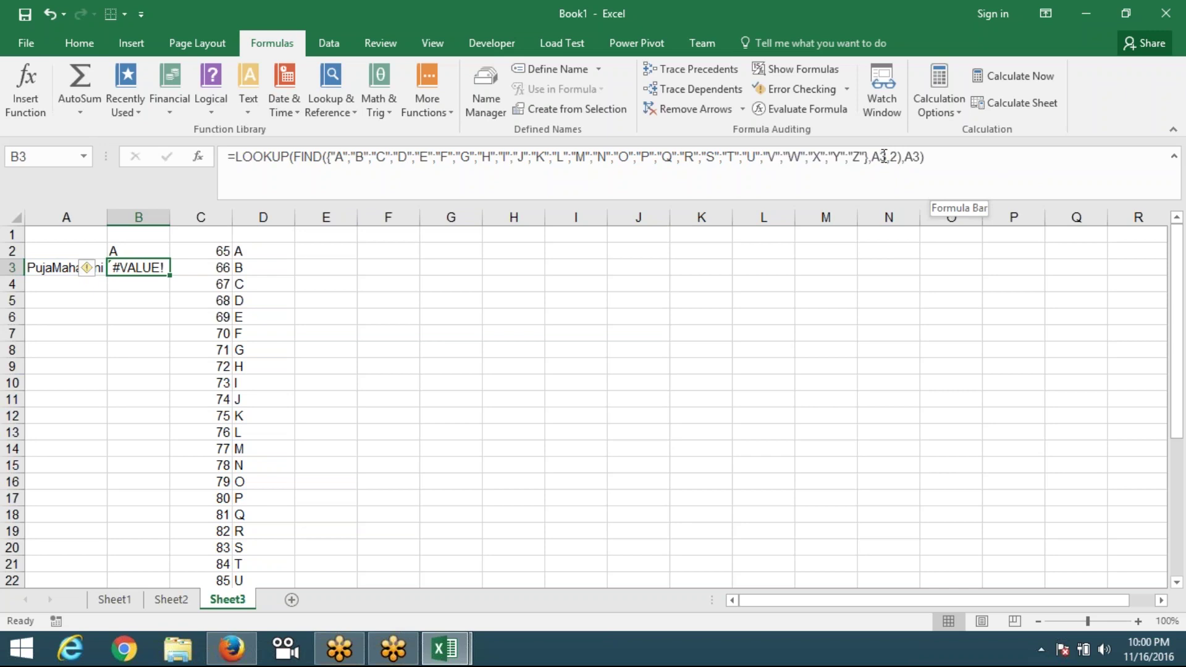
pyautogui.click(892, 156)
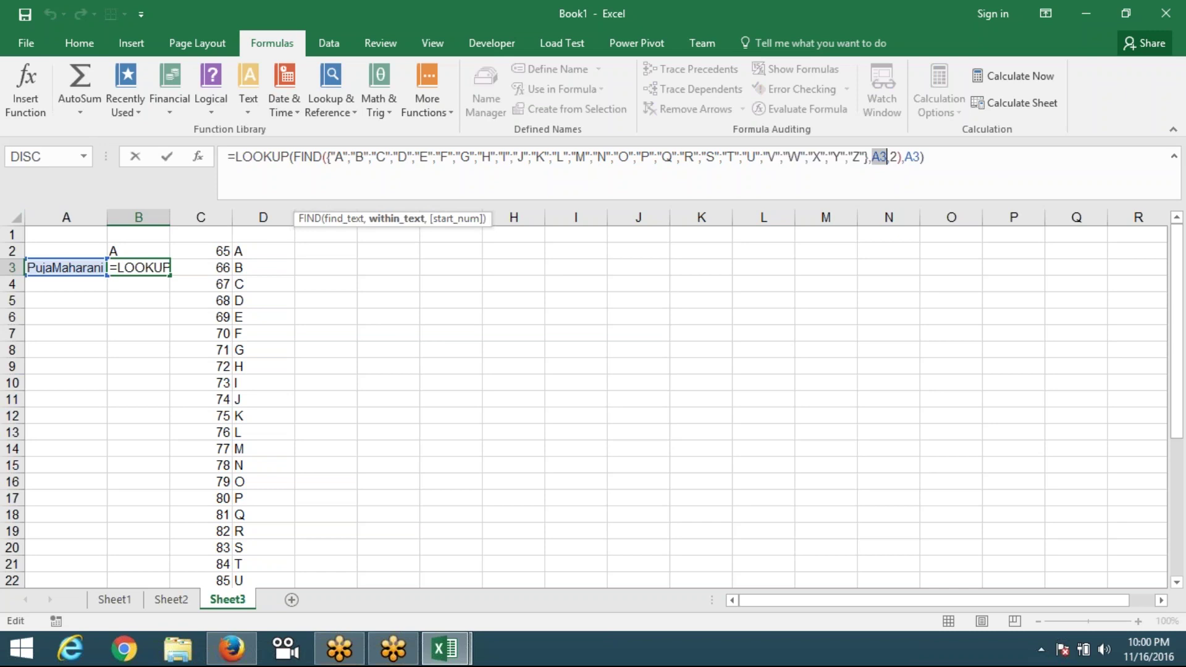
pyautogui.hotkey('ctrl', 'Return')
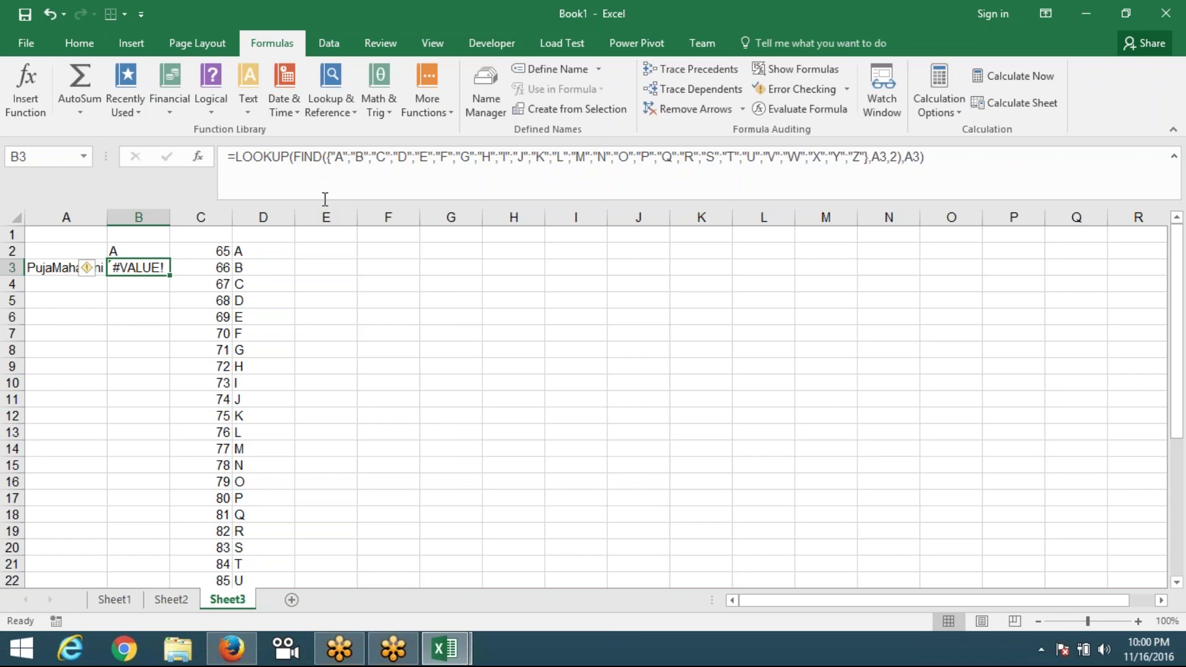
pyautogui.moveTo(325, 200); pyautogui.dragTo(325, 168)
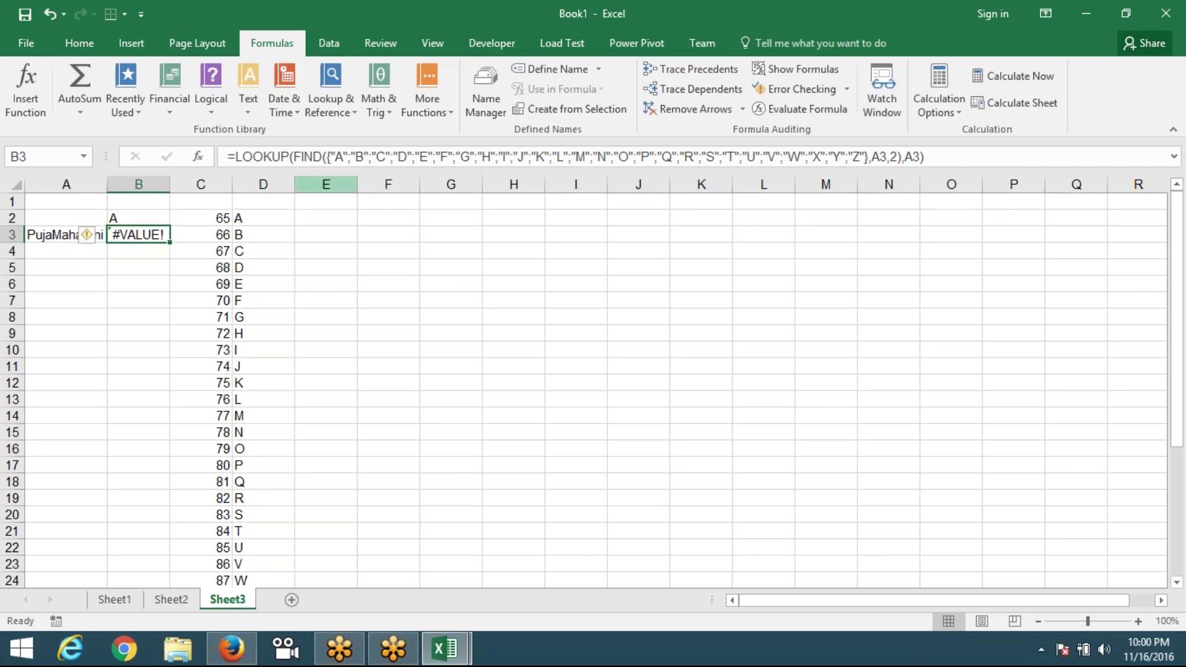
pyautogui.click(357, 318)
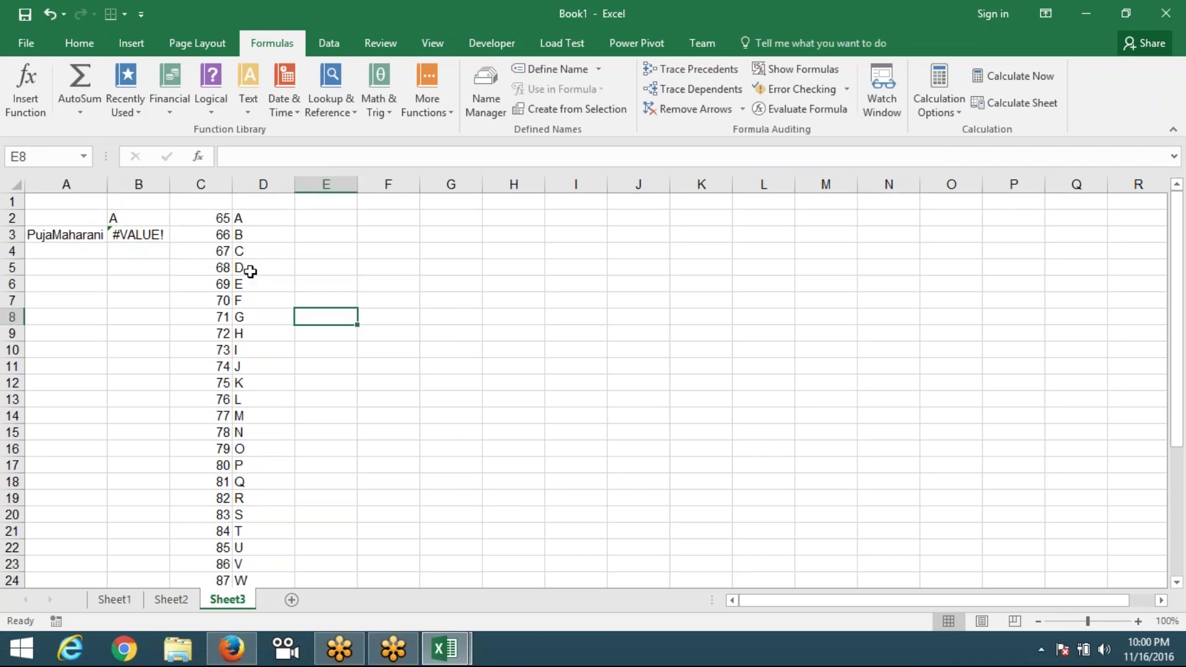
pyautogui.click(157, 238)
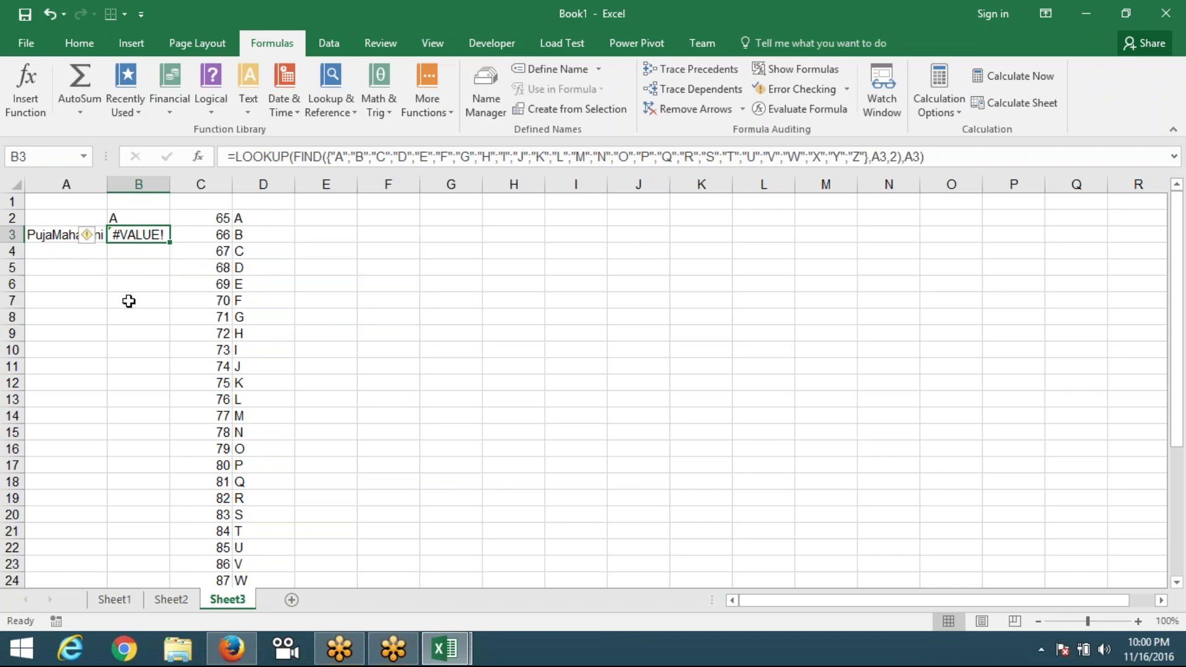
pyautogui.click(74, 234)
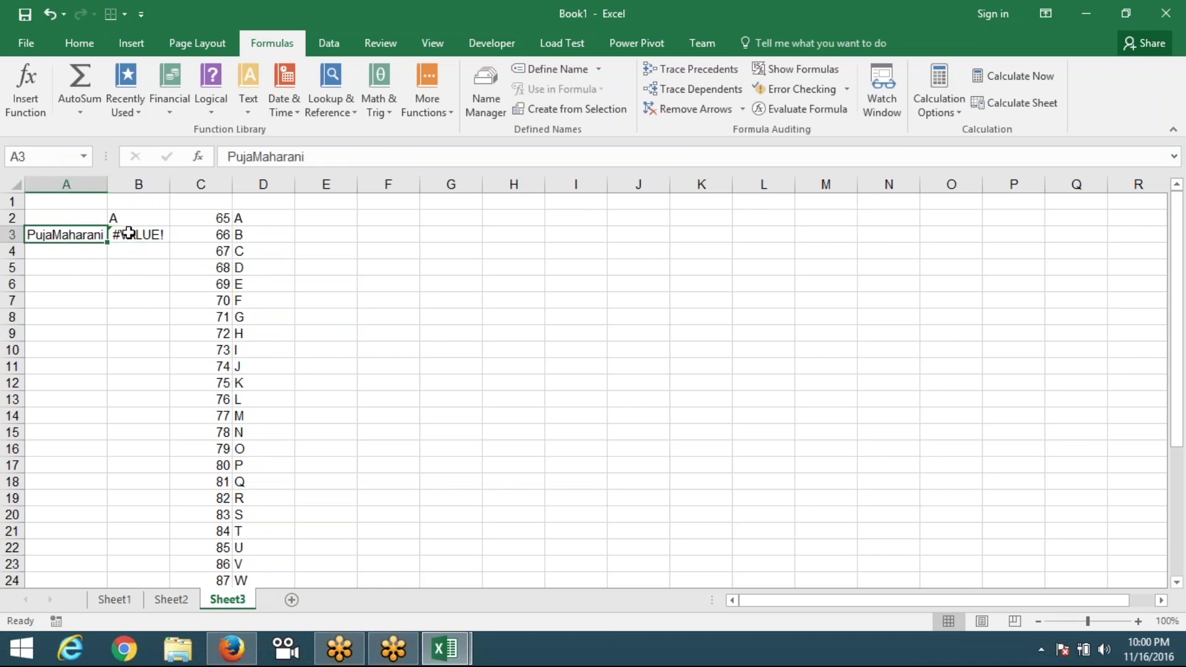
pyautogui.click(128, 233)
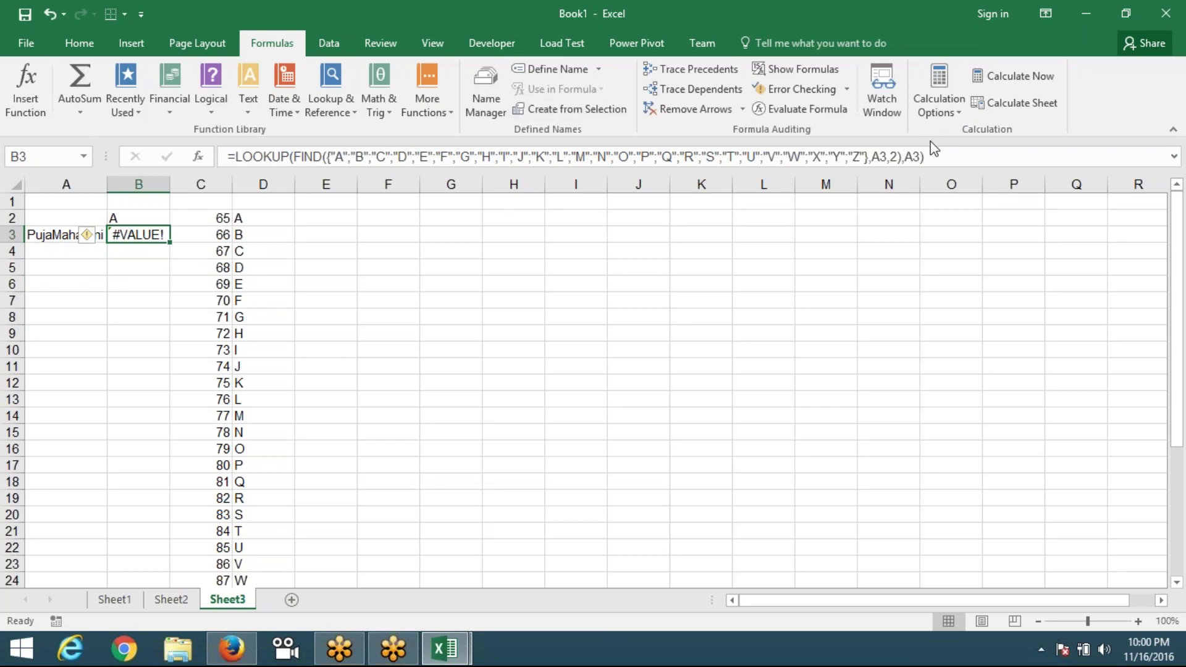
pyautogui.click(931, 158)
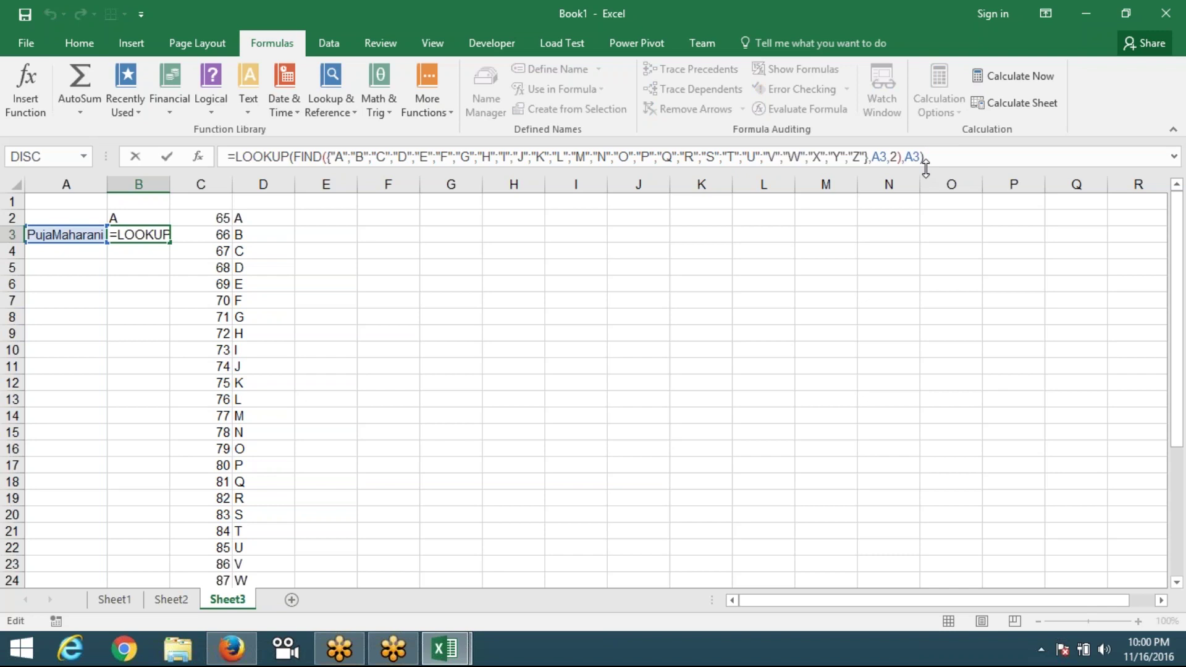
pyautogui.hotkey('ctrl', 'Return')
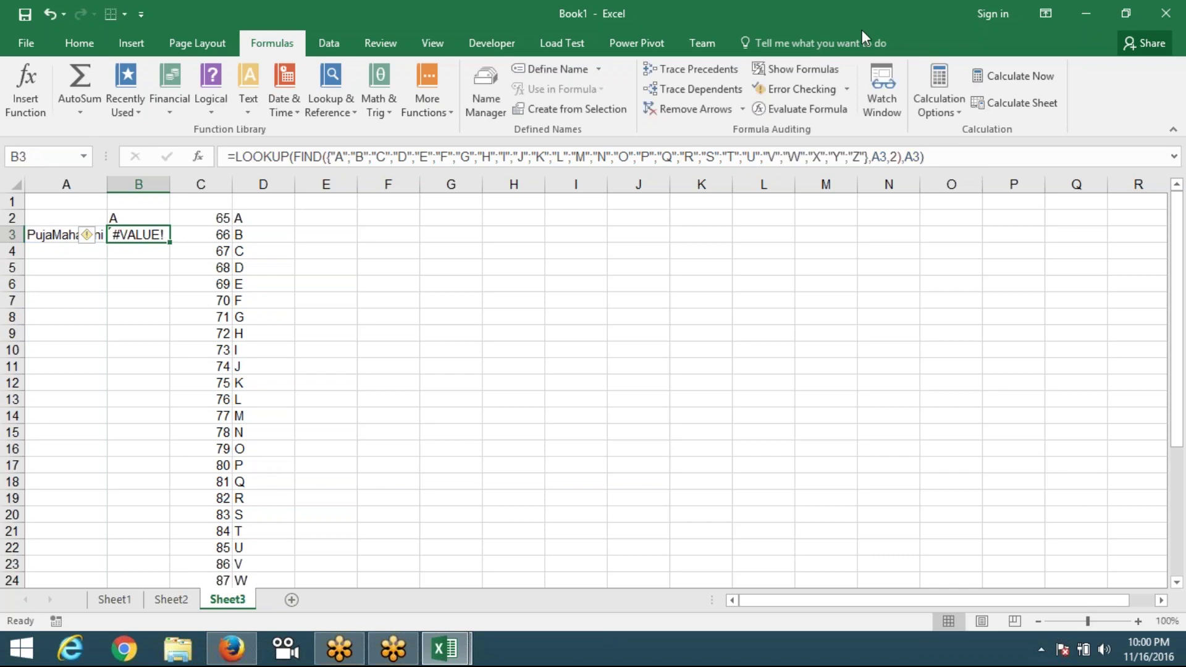
# - In Save As, choose the Desktop folder and enter the file name ARRAY
pyautogui.click(24, 15)
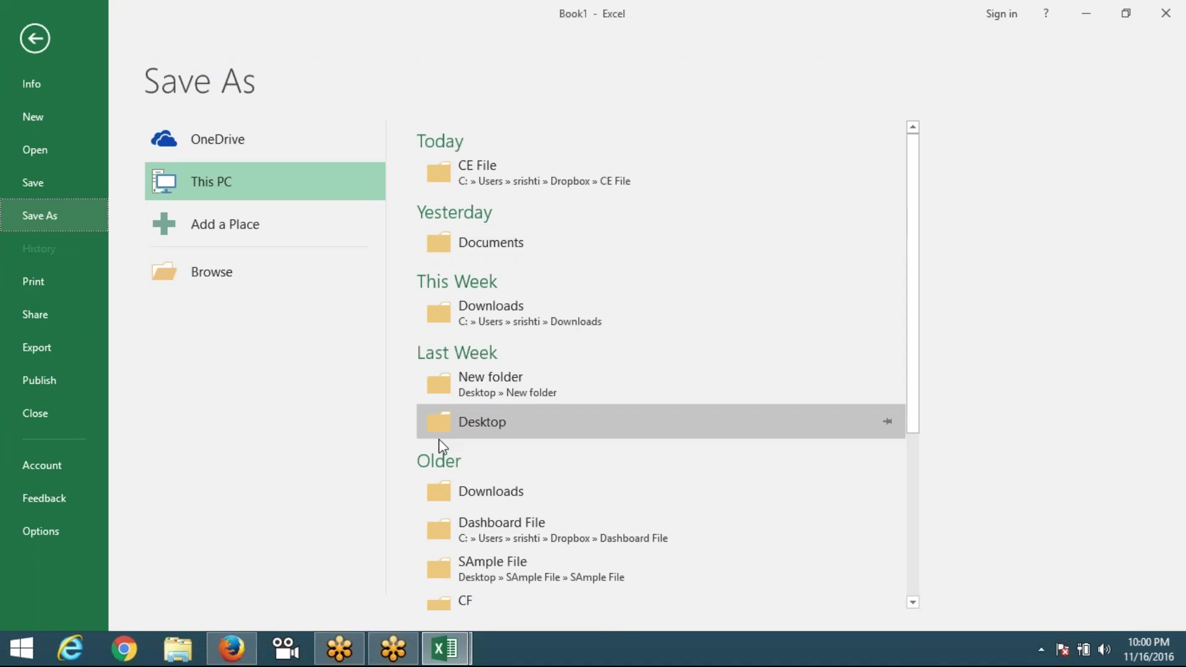
pyautogui.click(445, 432)
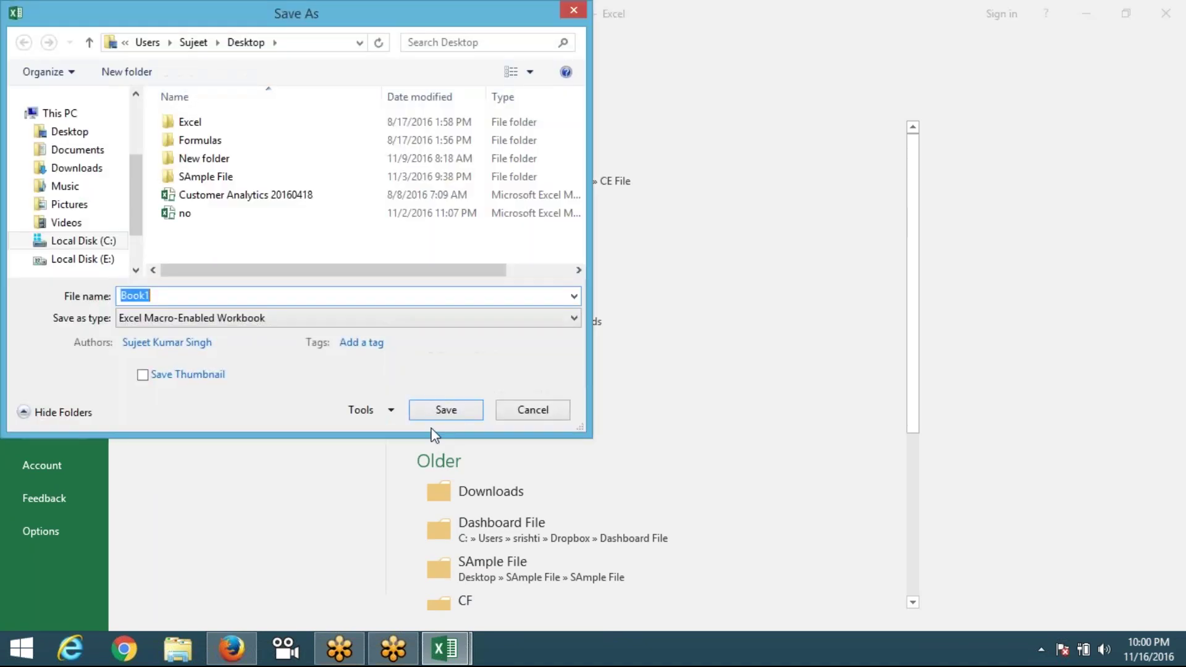
pyautogui.click(91, 132)
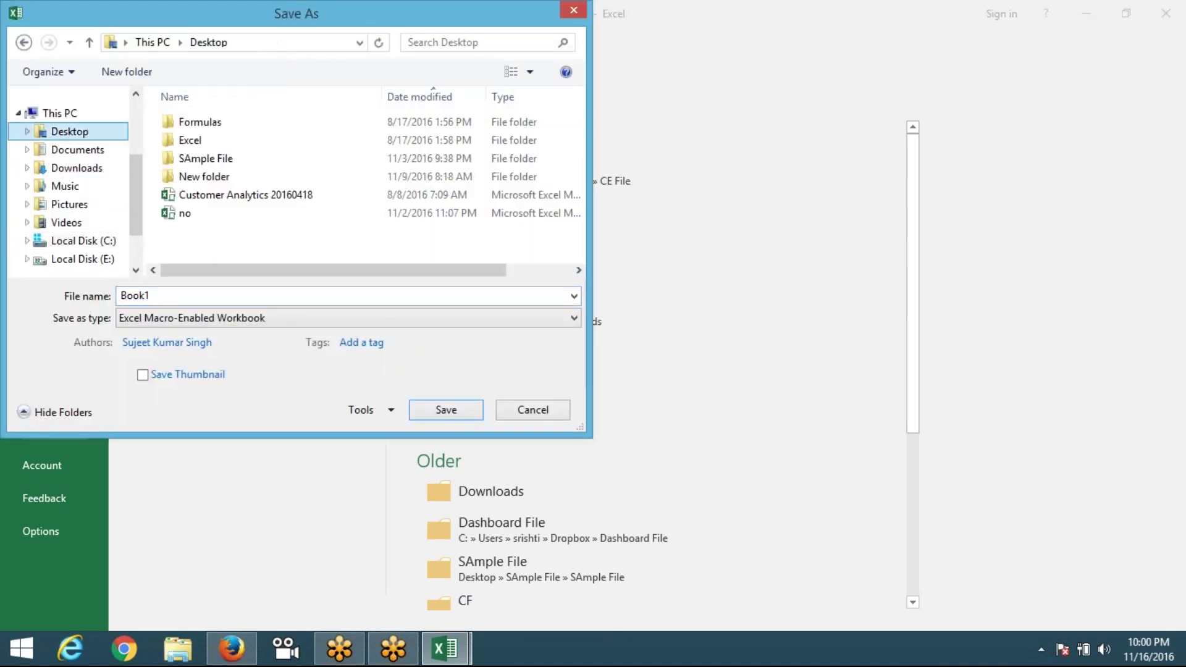
pyautogui.doubleClick(176, 294)
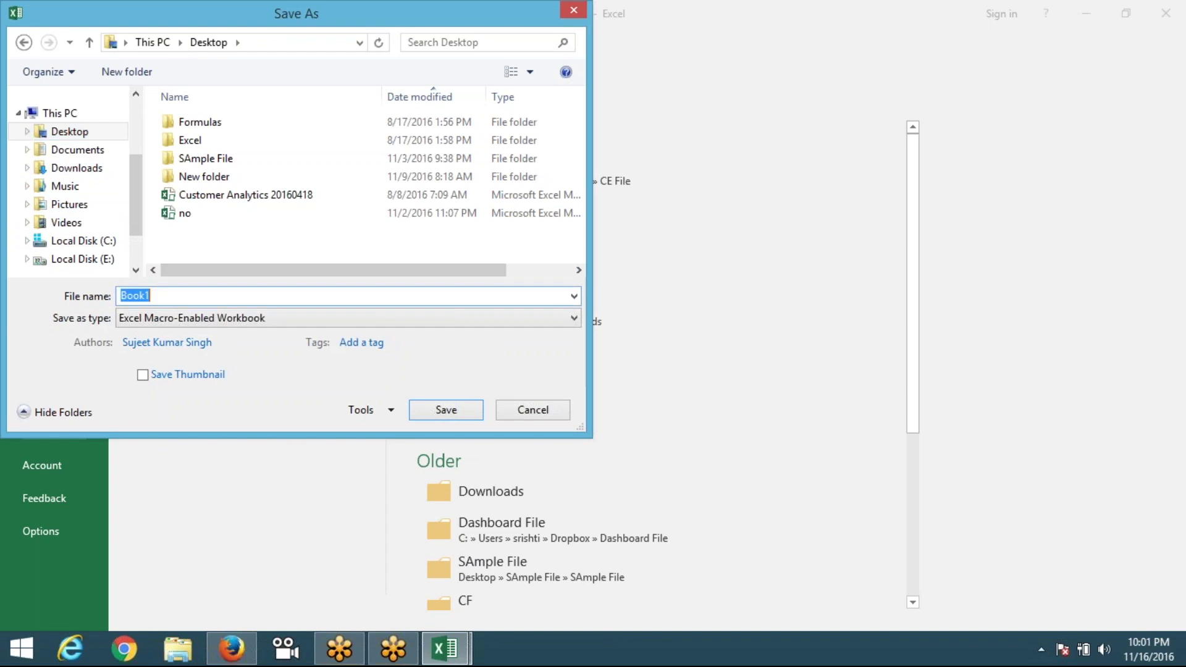
pyautogui.write('ARR')
pyautogui.write('AY')
# - Save the workbook as ARRAY and flip through the sheet tabs back to Sheet1
pyautogui.click(446, 410)
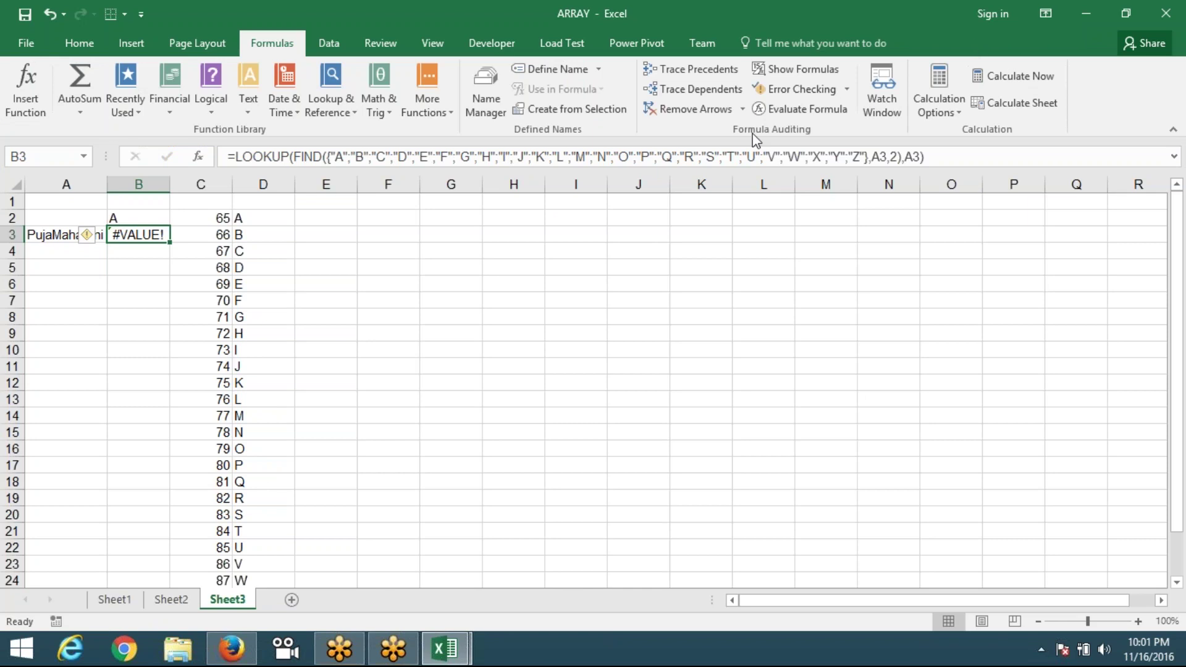
pyautogui.click(118, 601)
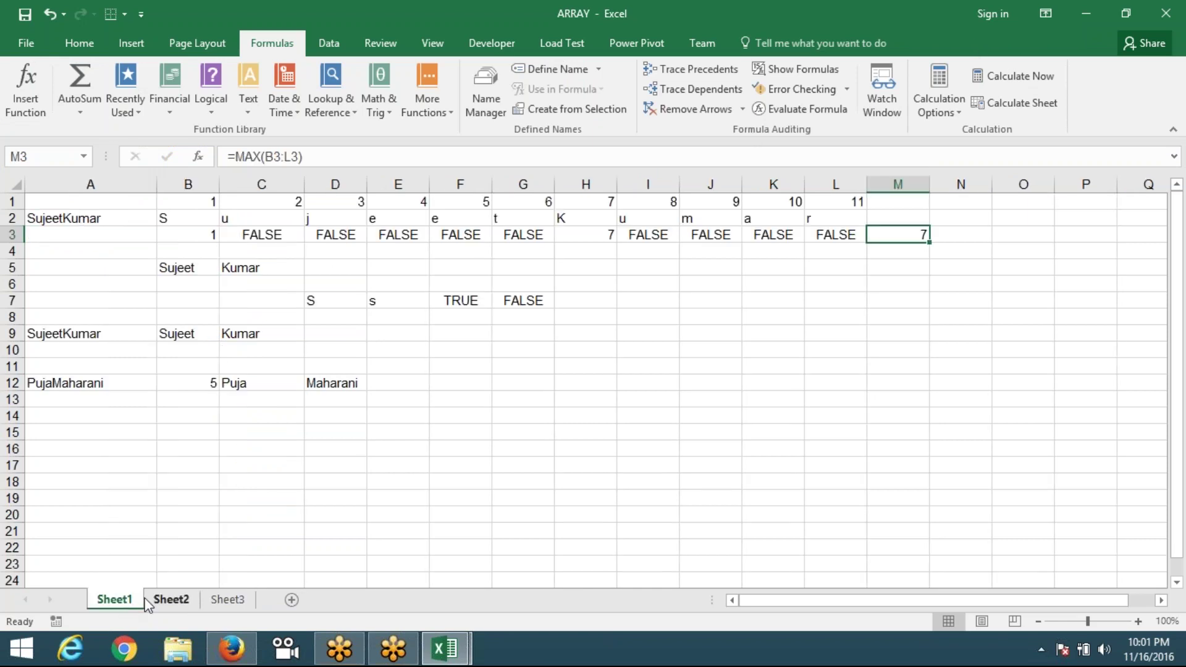
pyautogui.click(235, 600)
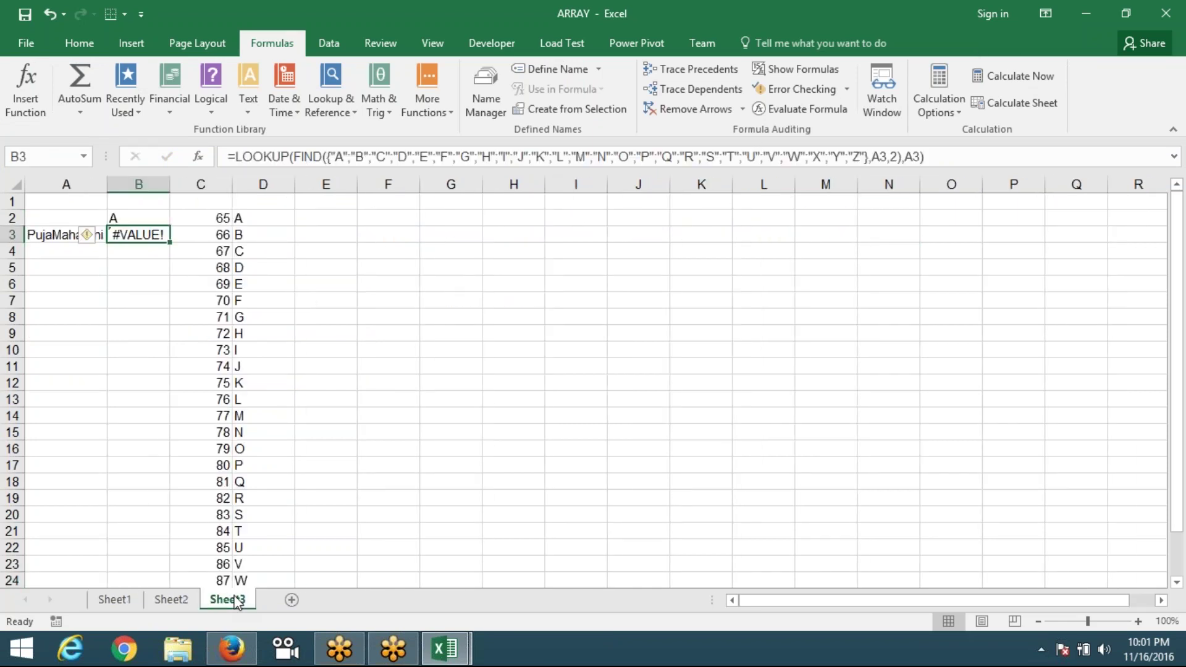
pyautogui.click(172, 601)
pyautogui.click(123, 603)
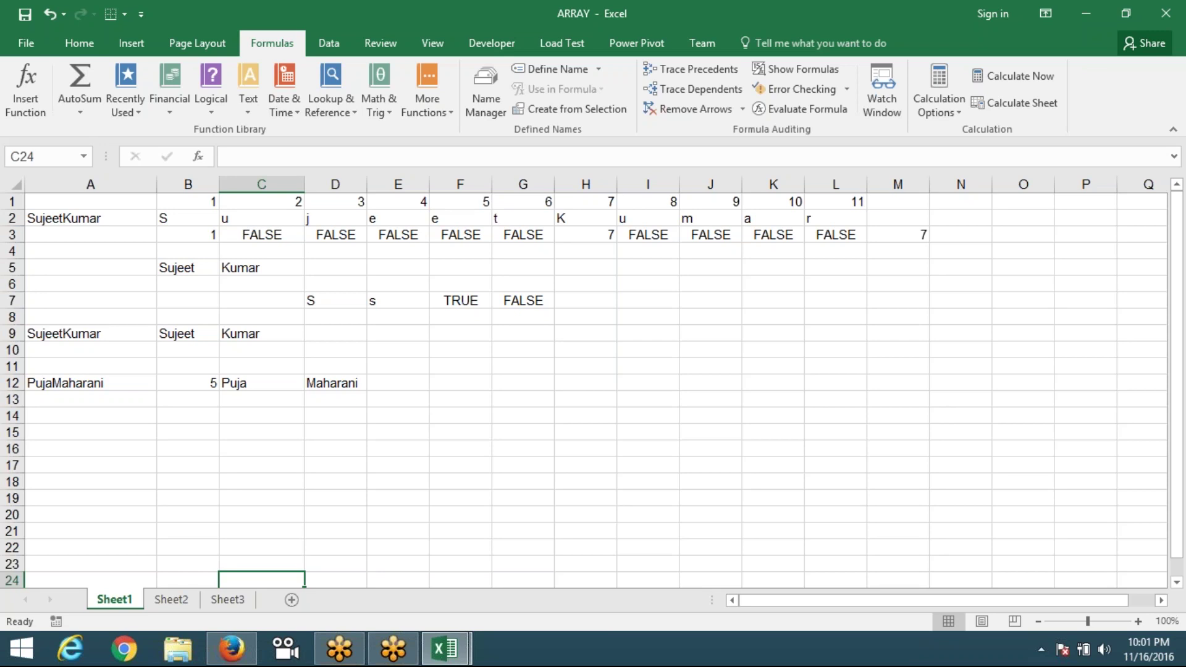
# - Enter the date 7/1 (1-Jul) in A16 and a person's name in B16
pyautogui.press('Up')
pyautogui.press('Up')
pyautogui.press('Up')
pyautogui.press('Up')
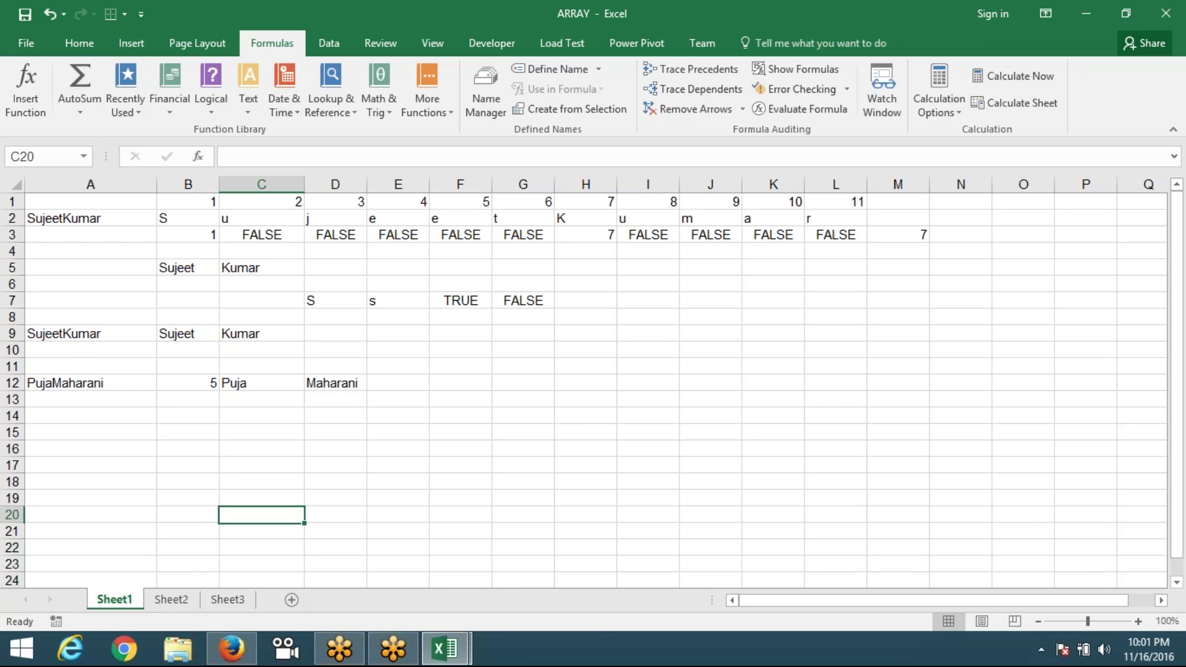
pyautogui.press('Up')
pyautogui.press('Up')
pyautogui.press('Up')
pyautogui.press('Up')
pyautogui.press('Left')
pyautogui.press('Left')
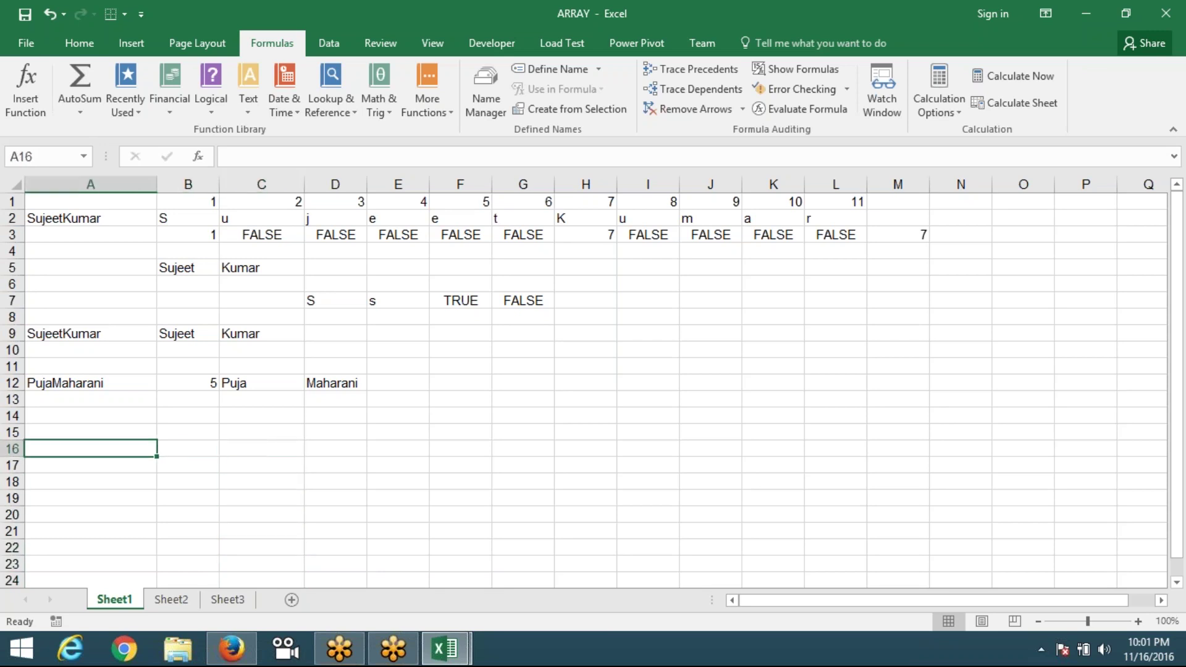
pyautogui.write('7/1')
pyautogui.press('Return')
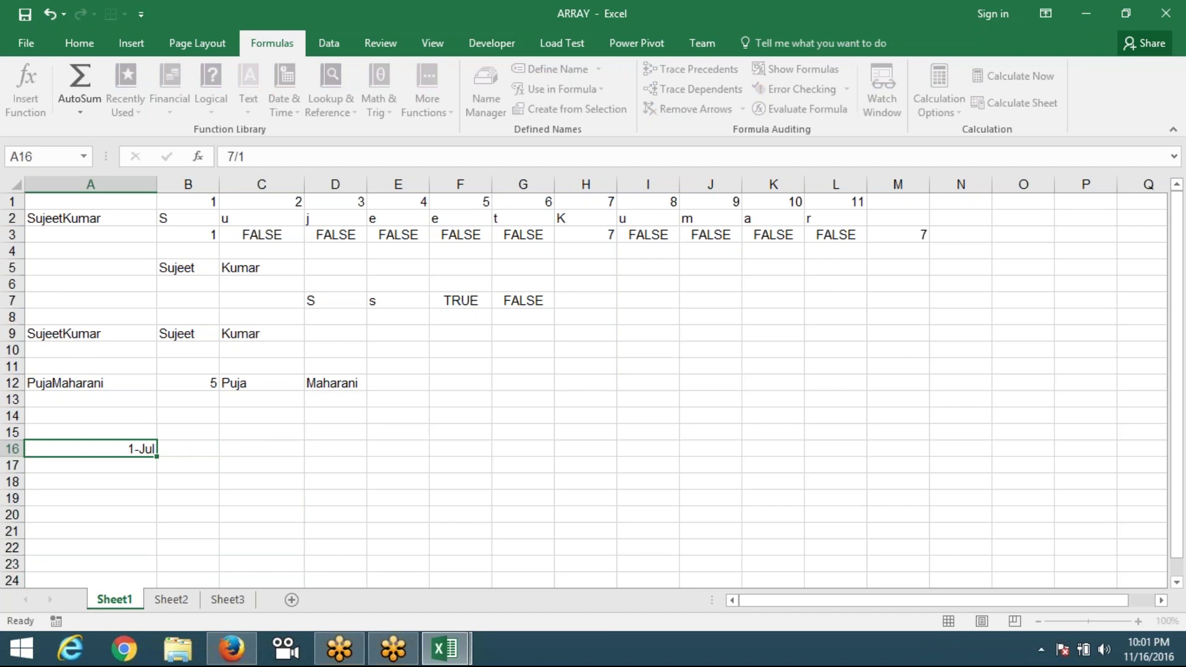
pyautogui.click(188, 449)
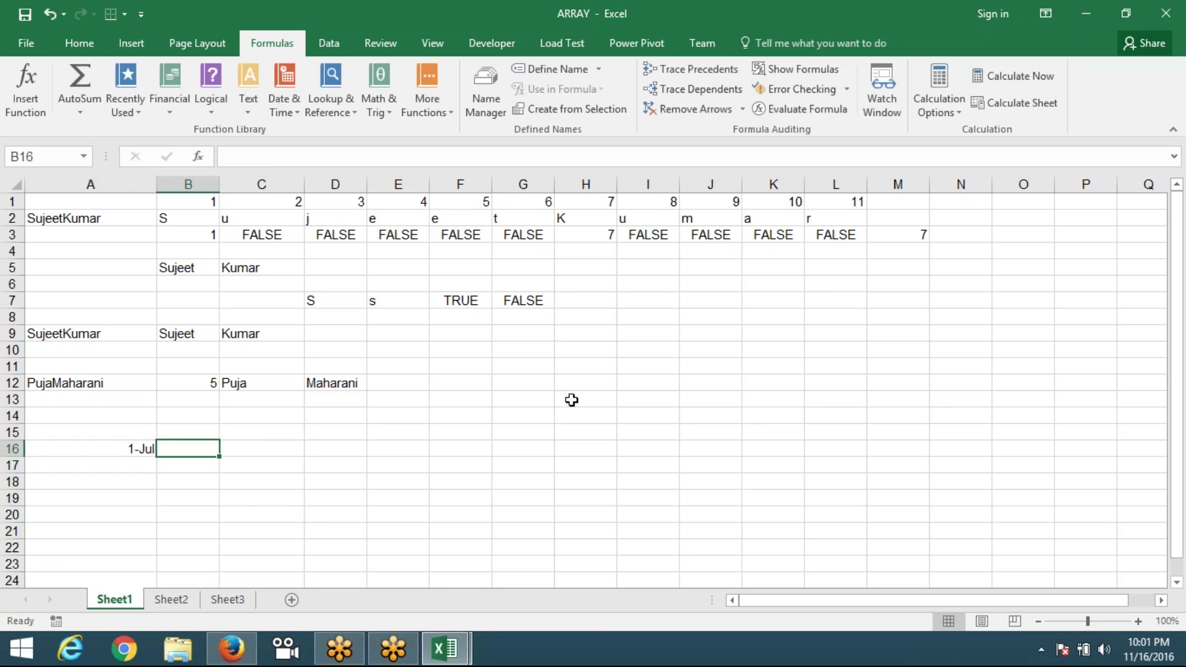
pyautogui.write('sUJEET')
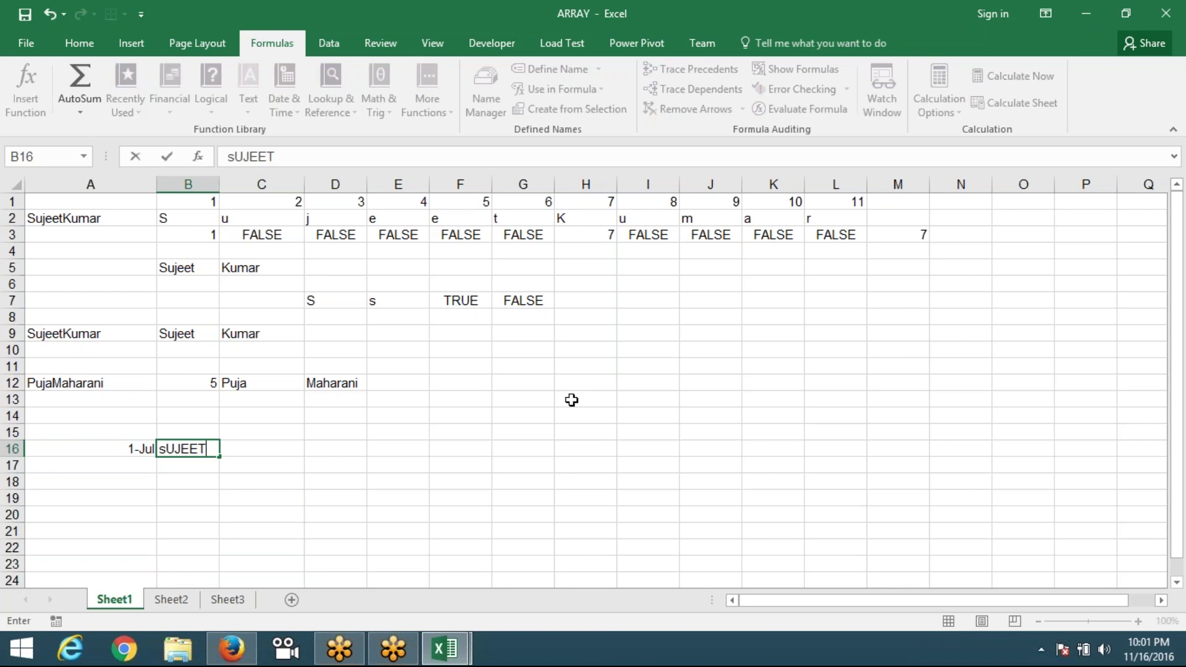
pyautogui.press('Tab')
# - In C16, enter =TEXT(A16,"DD-mmm")&";"&B16 to join the date and name
pyautogui.write('=')
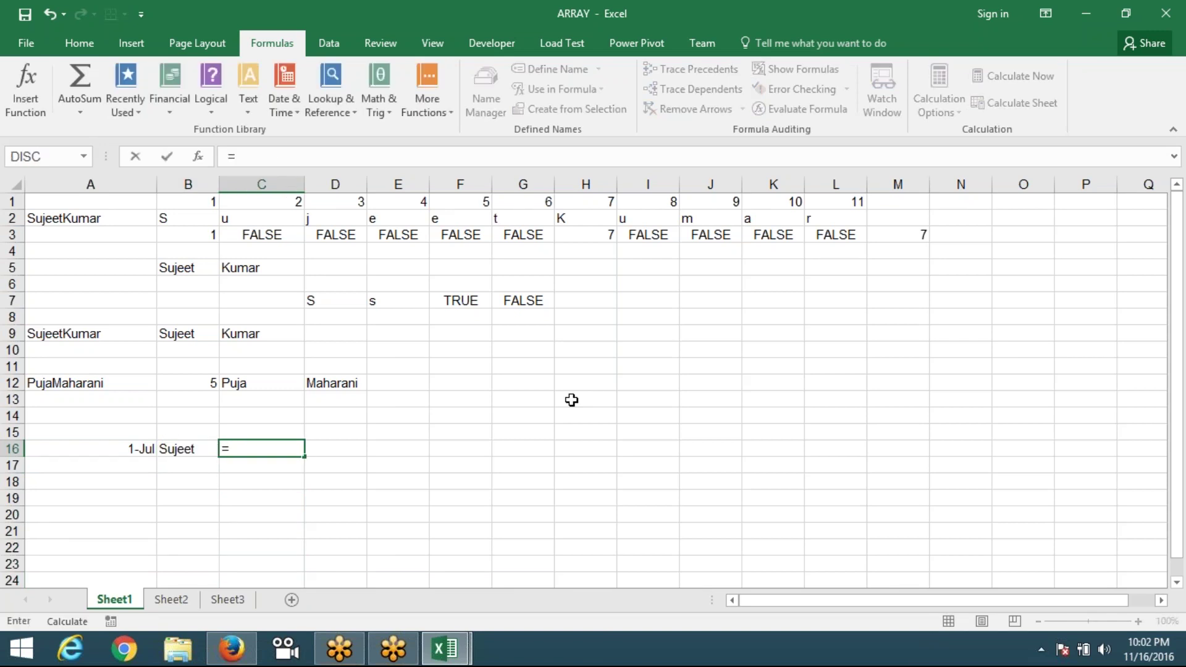
pyautogui.write('te')
pyautogui.press('Tab')
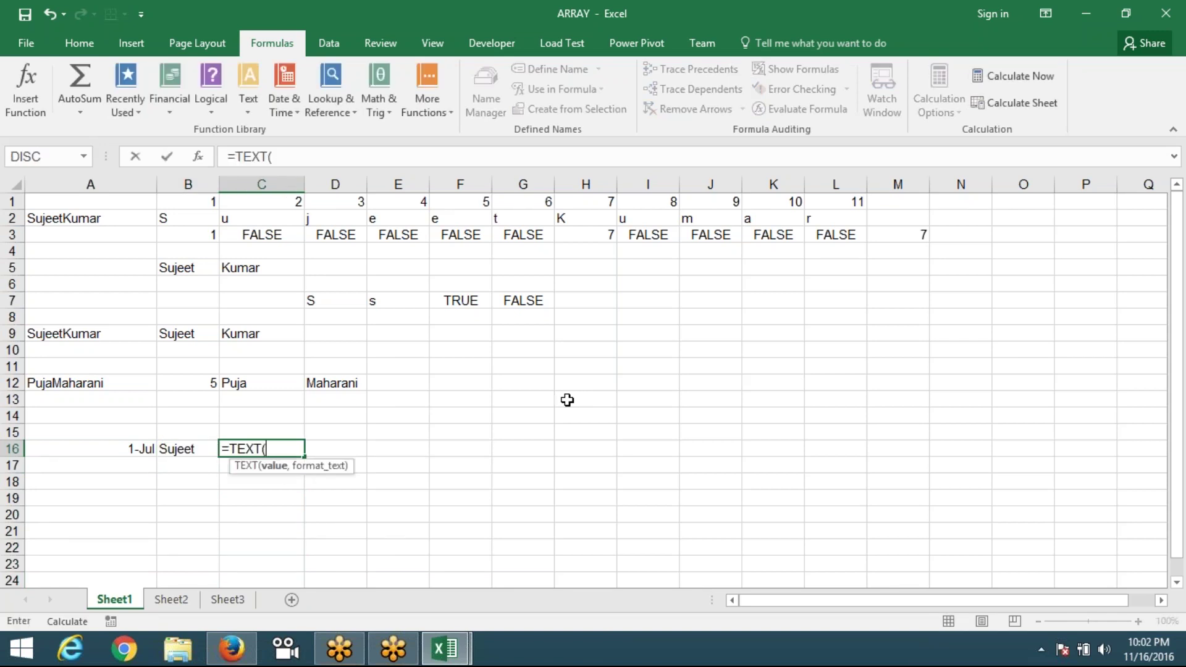
pyautogui.click(130, 456)
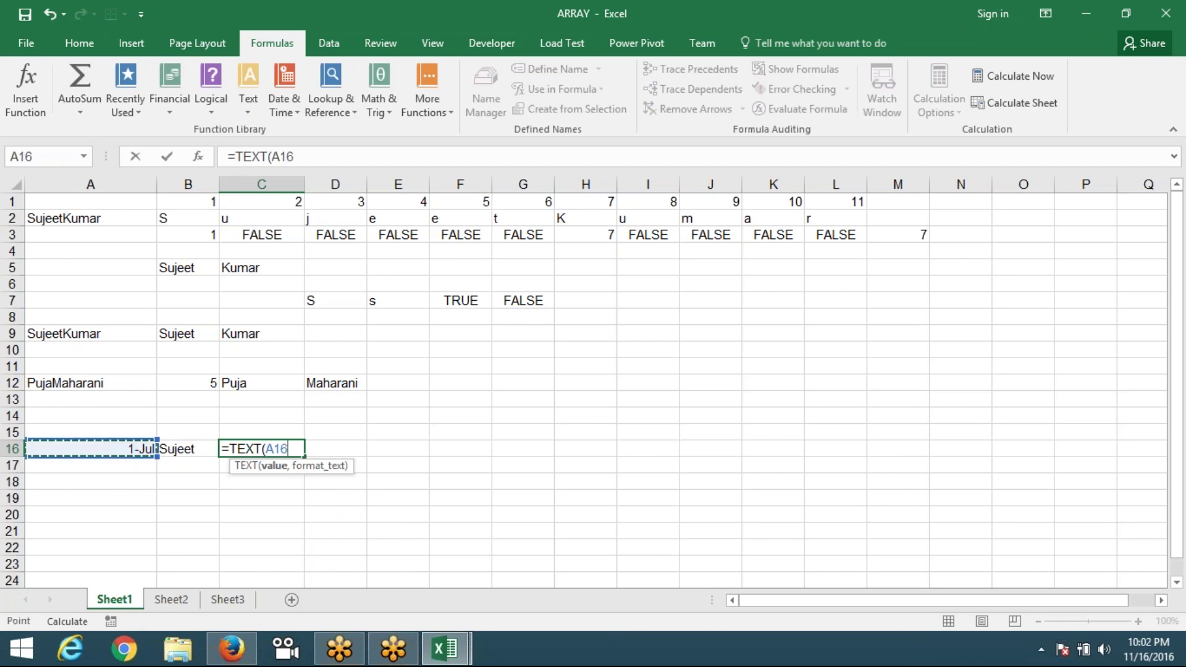
pyautogui.write(',"mm')
pyautogui.press('BackSpace')
pyautogui.press('BackSpace')
pyautogui.press('BackSpace')
pyautogui.write(',')
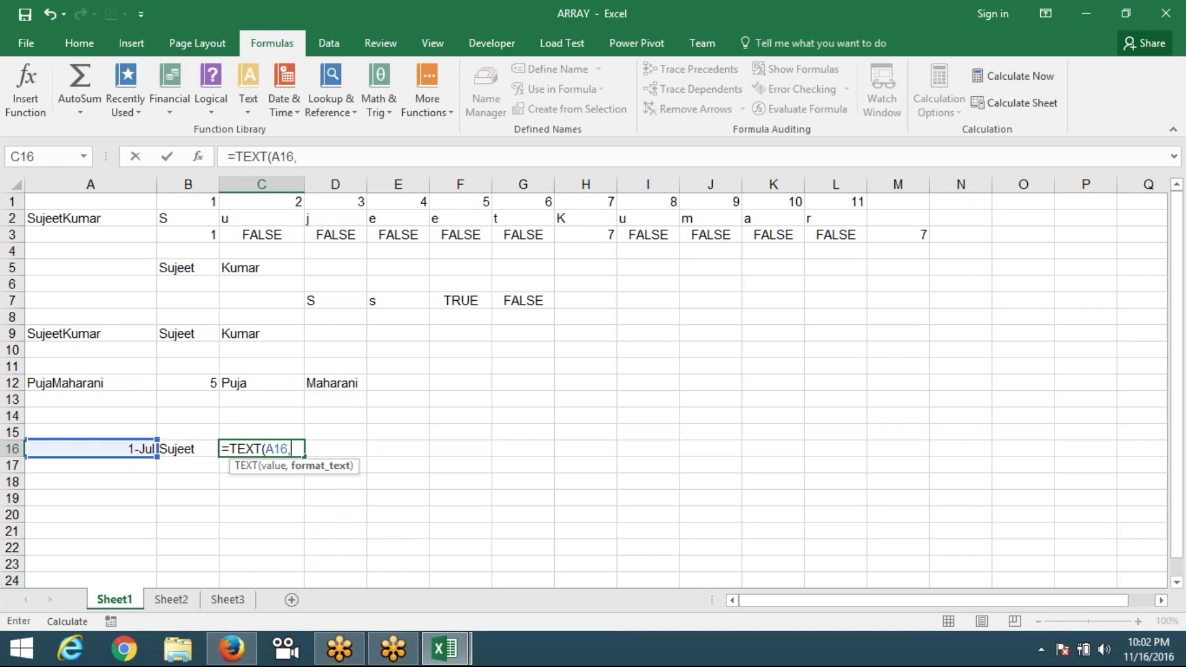
pyautogui.write('"DDD')
pyautogui.press('BackSpace')
pyautogui.write('-')
pyautogui.write('mmm"')
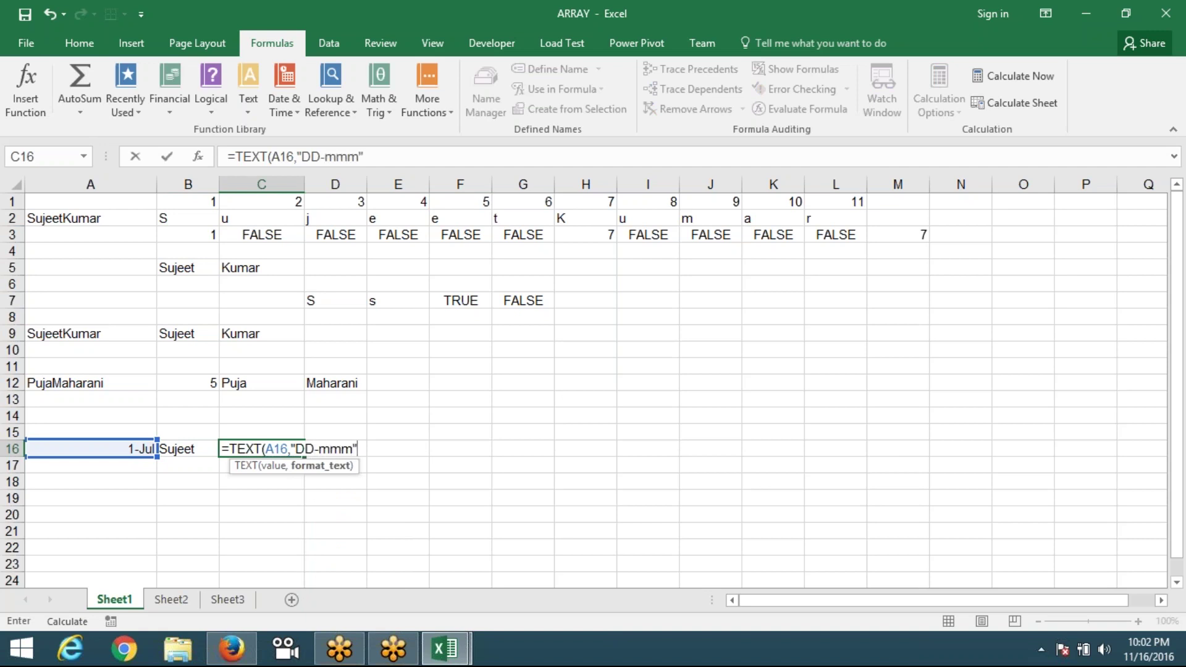
pyautogui.write(')')
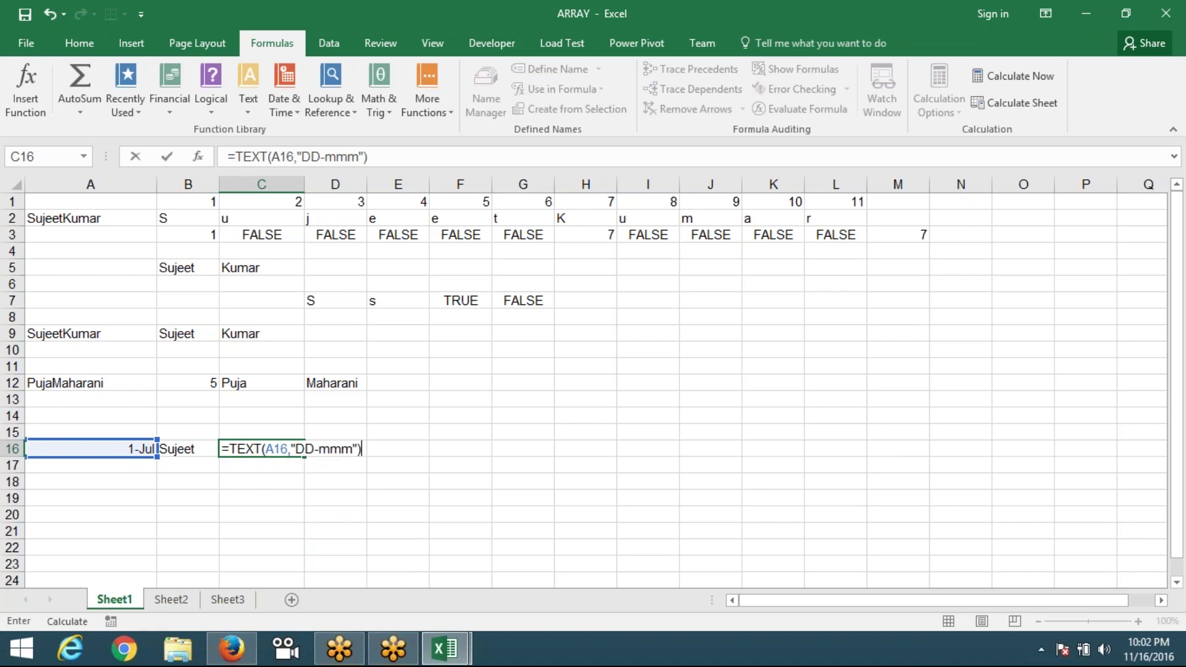
pyautogui.write('&"')
pyautogui.write(';')
pyautogui.write('"')
pyautogui.write('&')
pyautogui.click(188, 453)
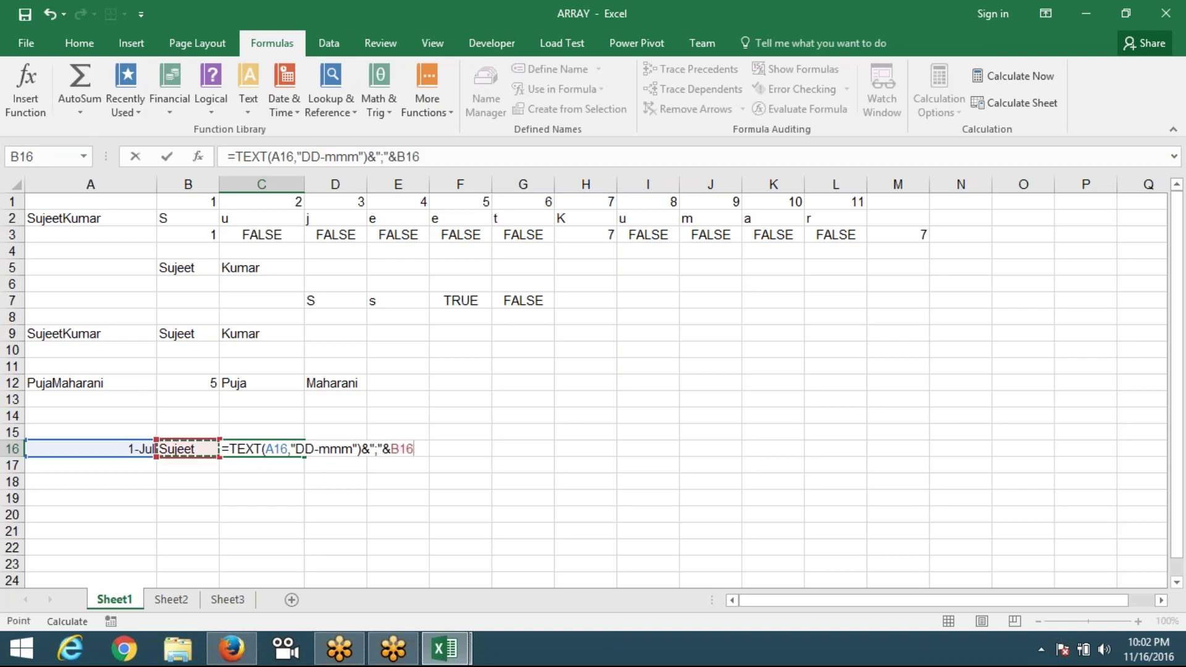
pyautogui.press('Return')
pyautogui.click(189, 450)
pyautogui.press('Right')
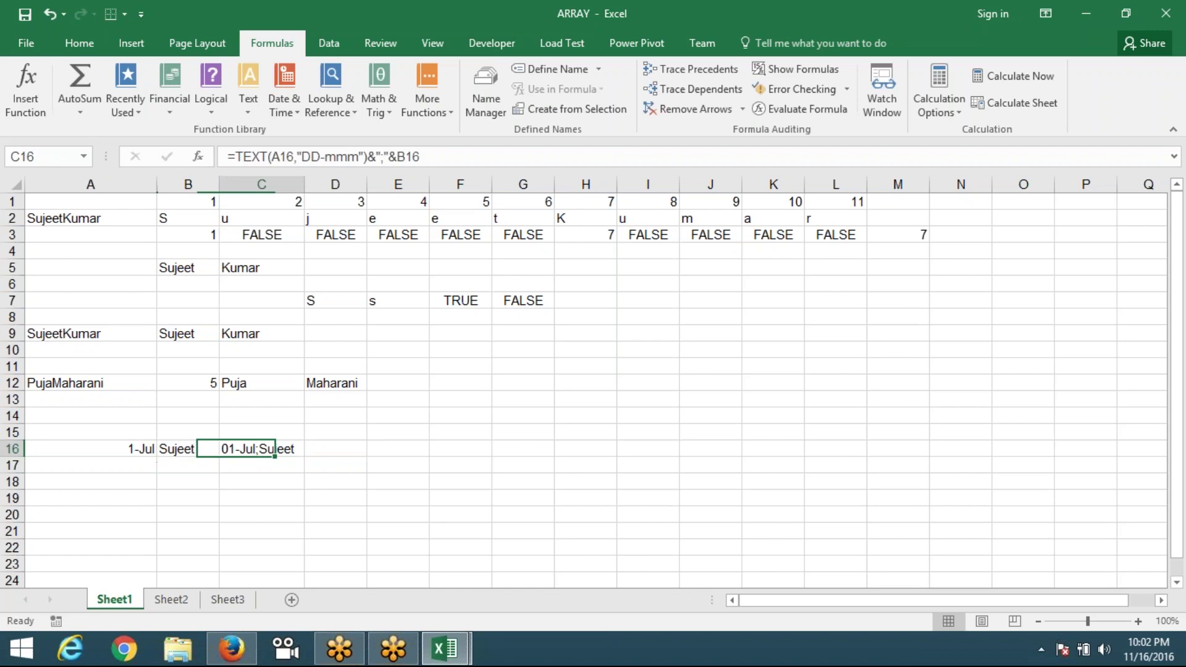
# - On Sheet3, make B3's FIND start at 2^15 instead of 2, then reselect B3
pyautogui.click(226, 600)
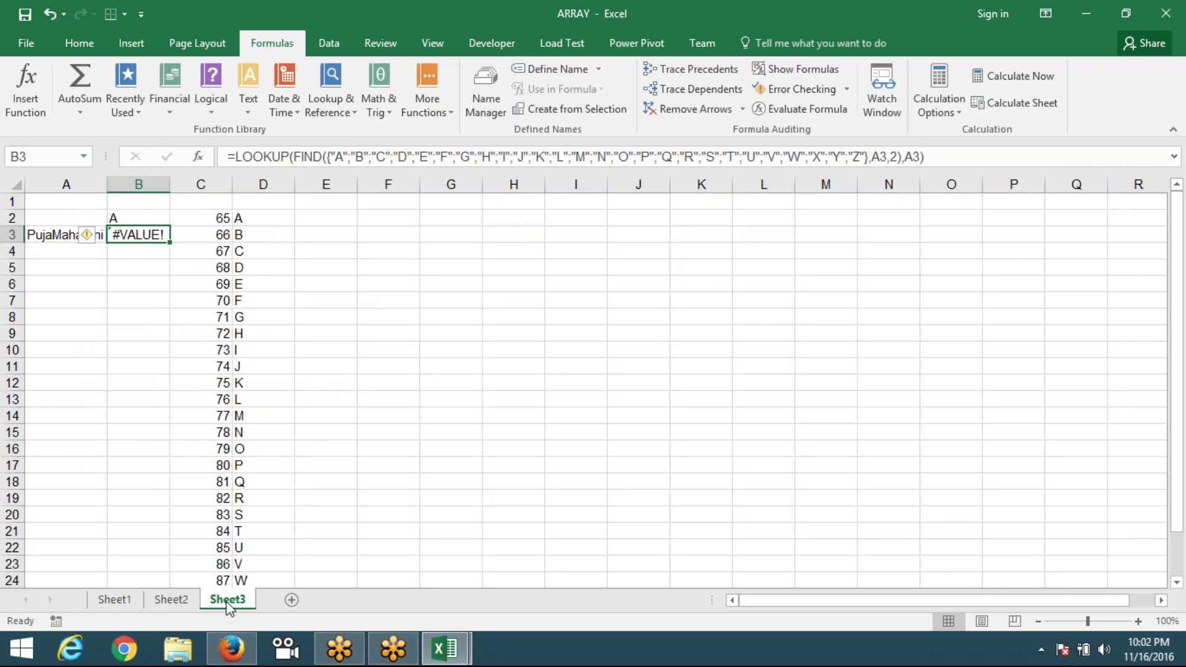
pyautogui.click(896, 158)
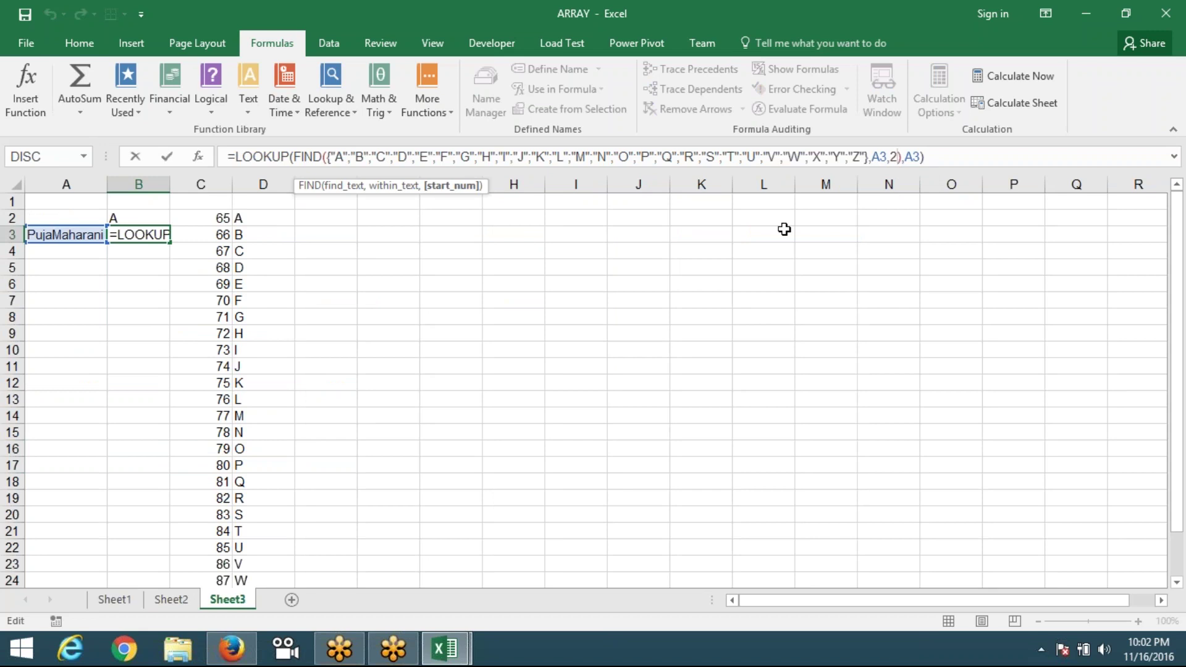
pyautogui.write('*')
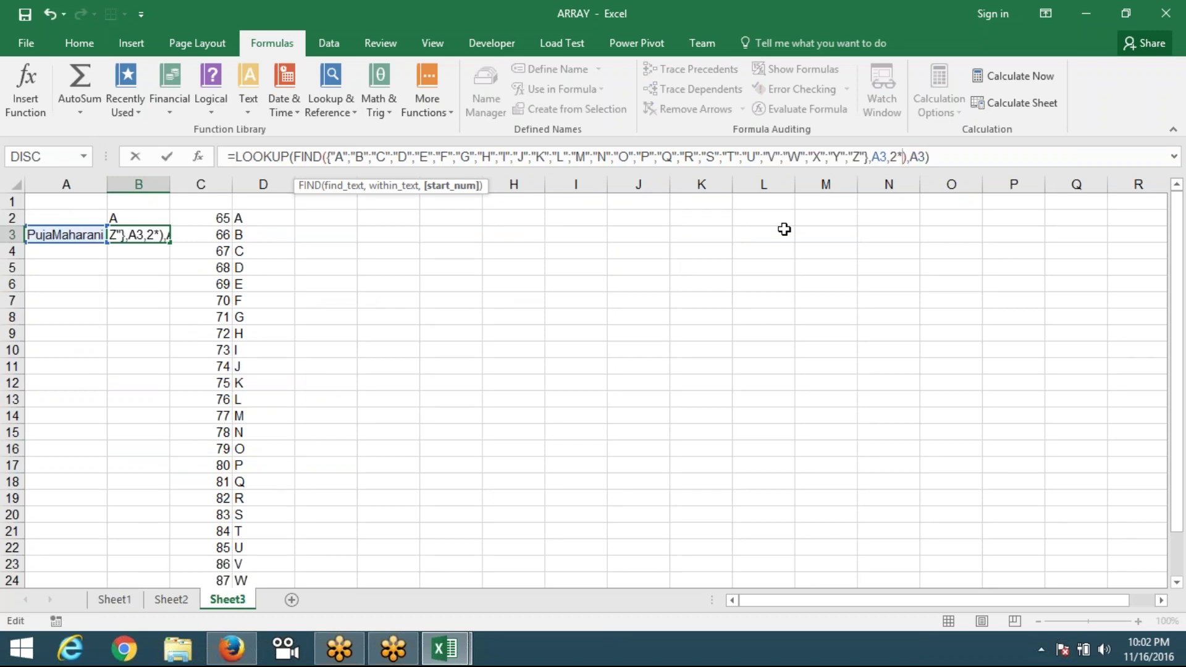
pyautogui.write('1')
pyautogui.write('5')
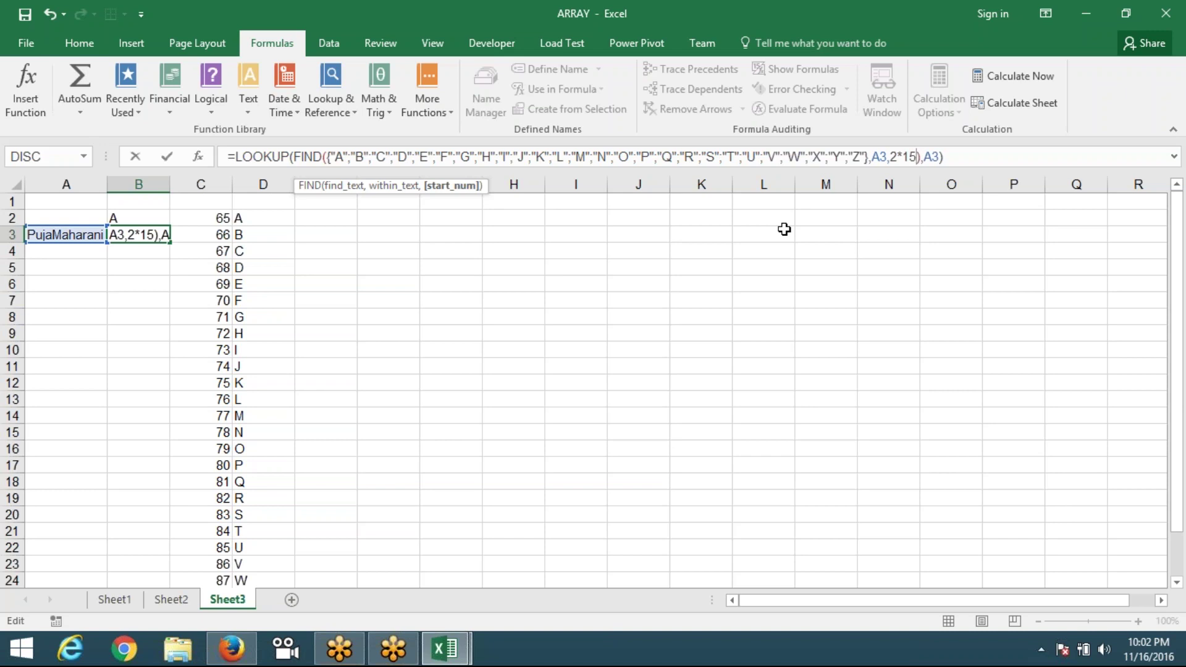
pyautogui.press('BackSpace')
pyautogui.press('BackSpace')
pyautogui.press('BackSpace')
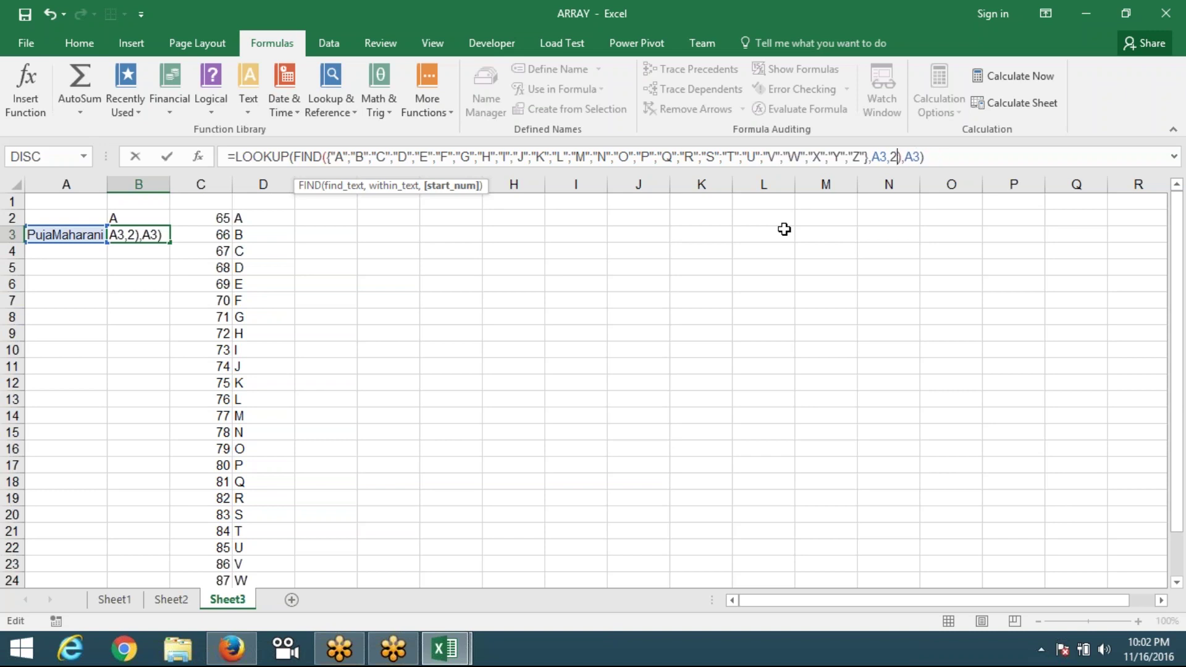
pyautogui.write('^')
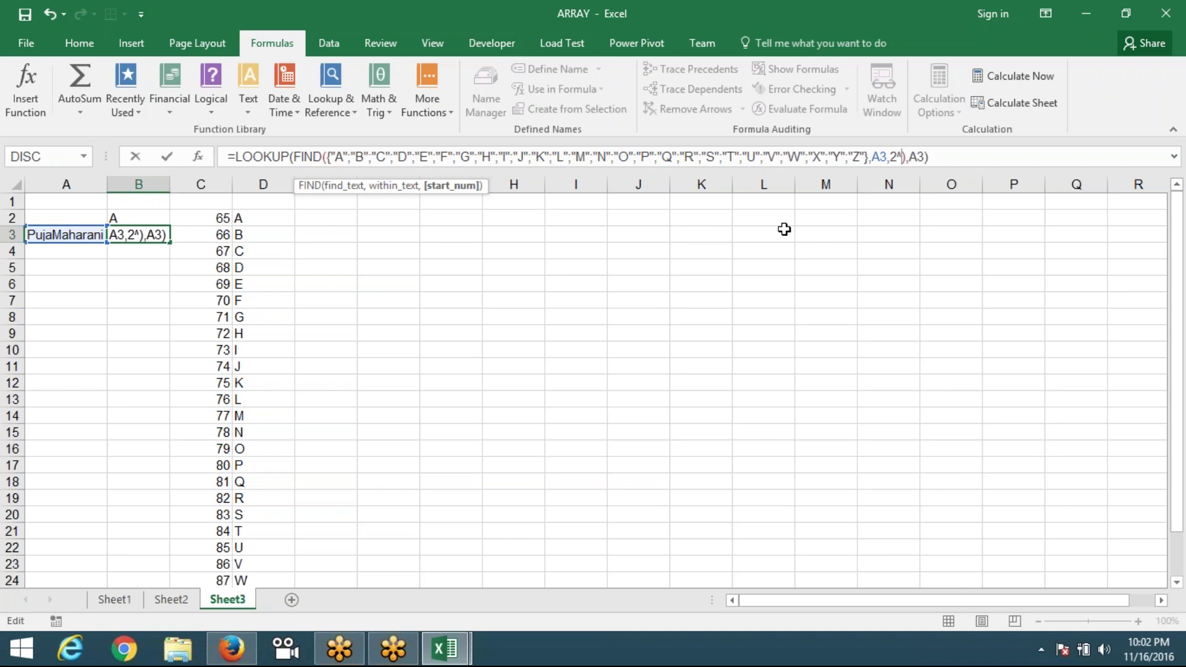
pyautogui.write('15')
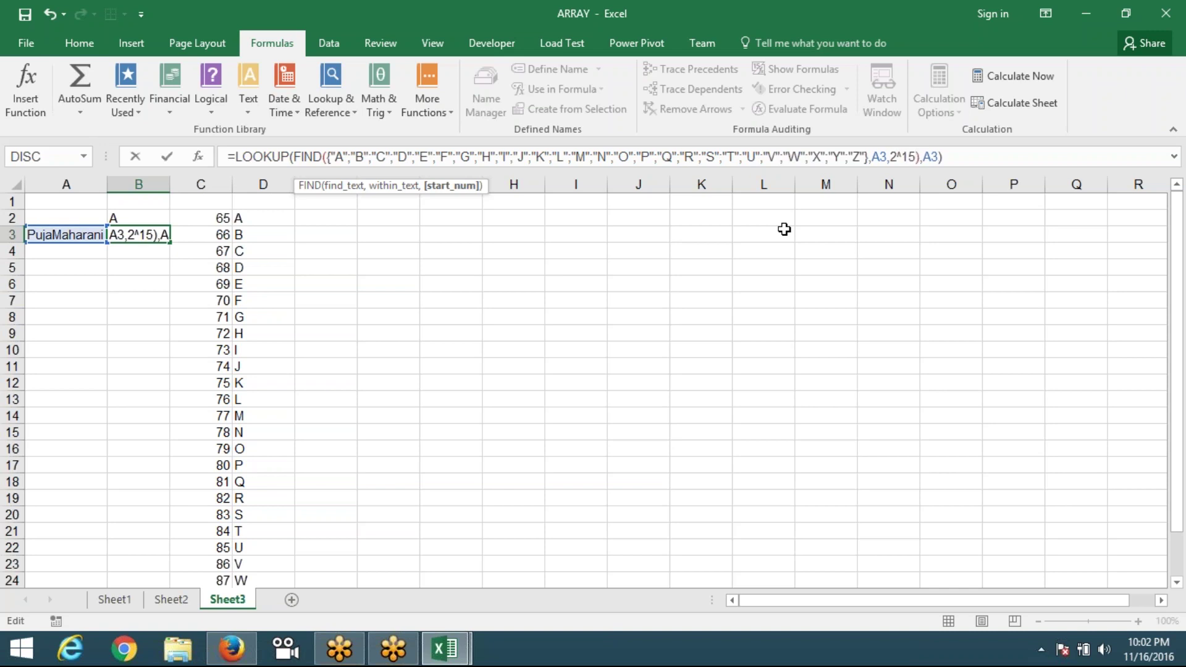
pyautogui.press('Return')
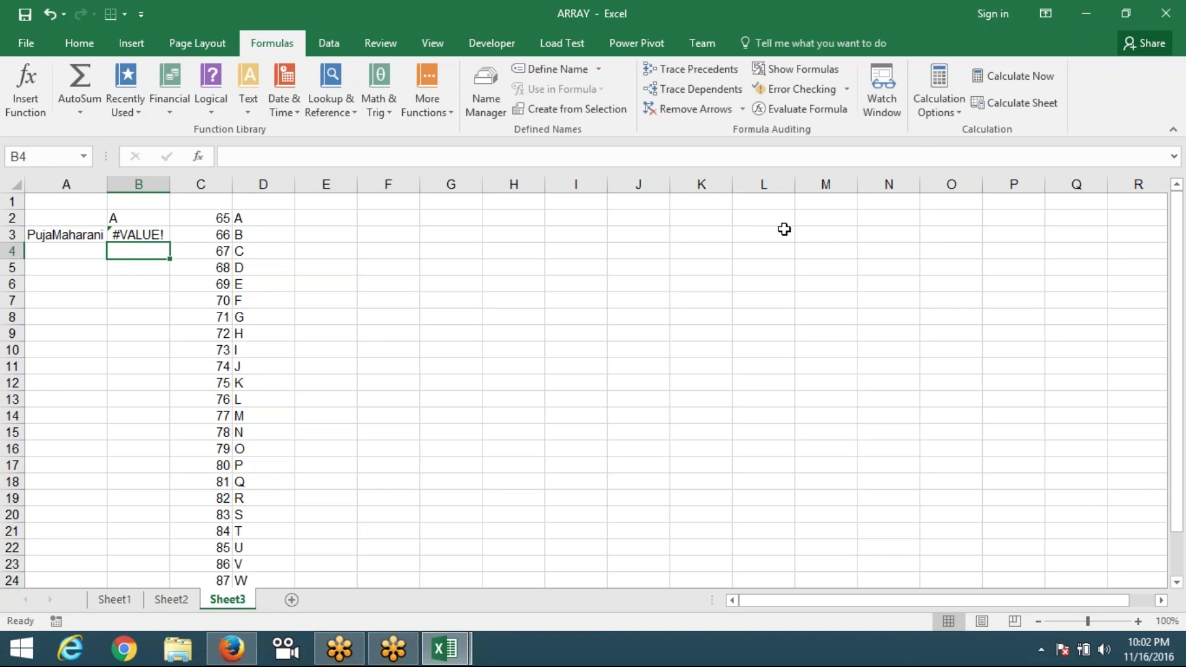
pyautogui.press('Up')
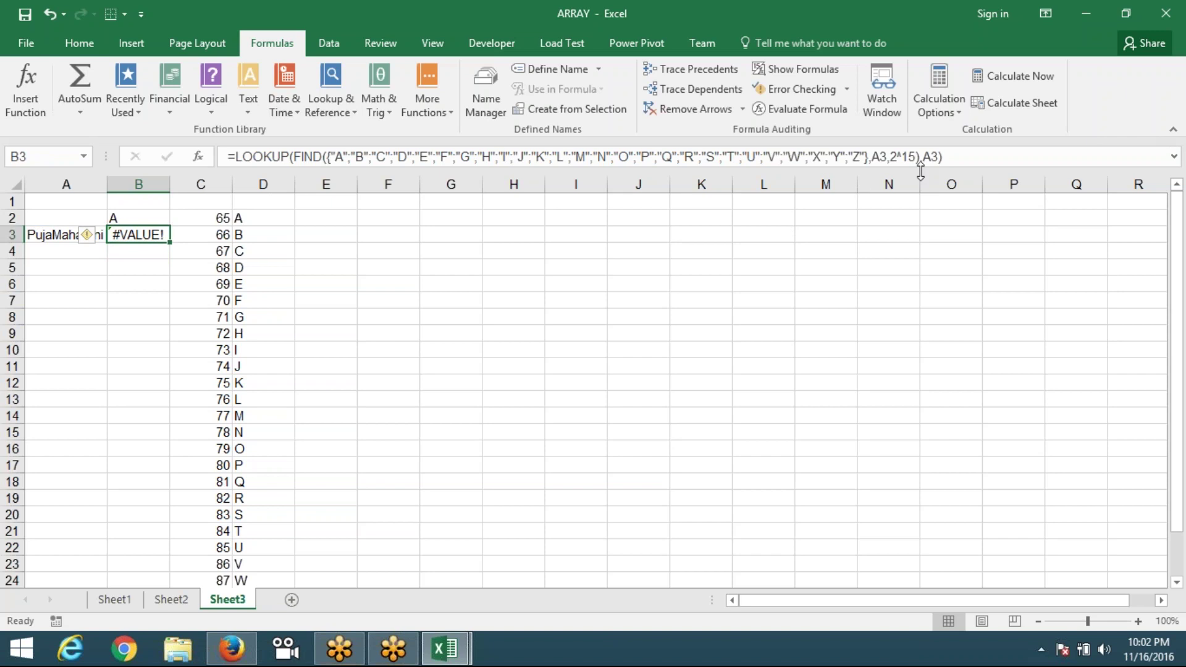
pyautogui.click(946, 161)
pyautogui.press('BackSpace')
pyautogui.press('BackSpace')
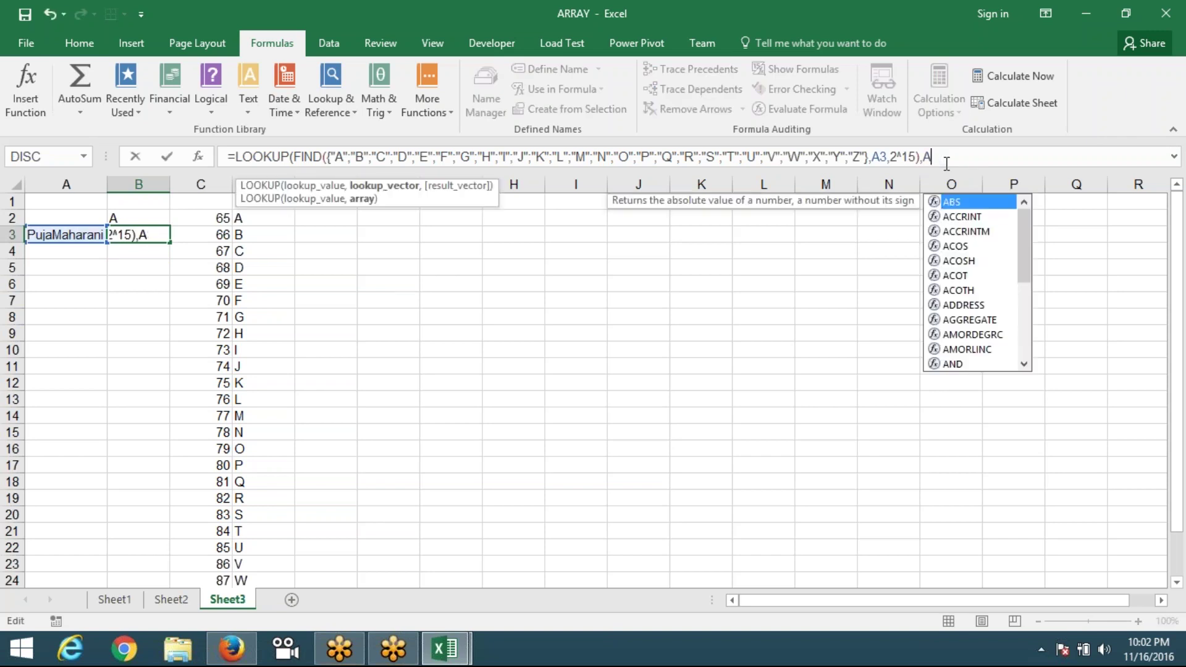
pyautogui.press('BackSpace')
pyautogui.press('BackSpace')
pyautogui.press('Return')
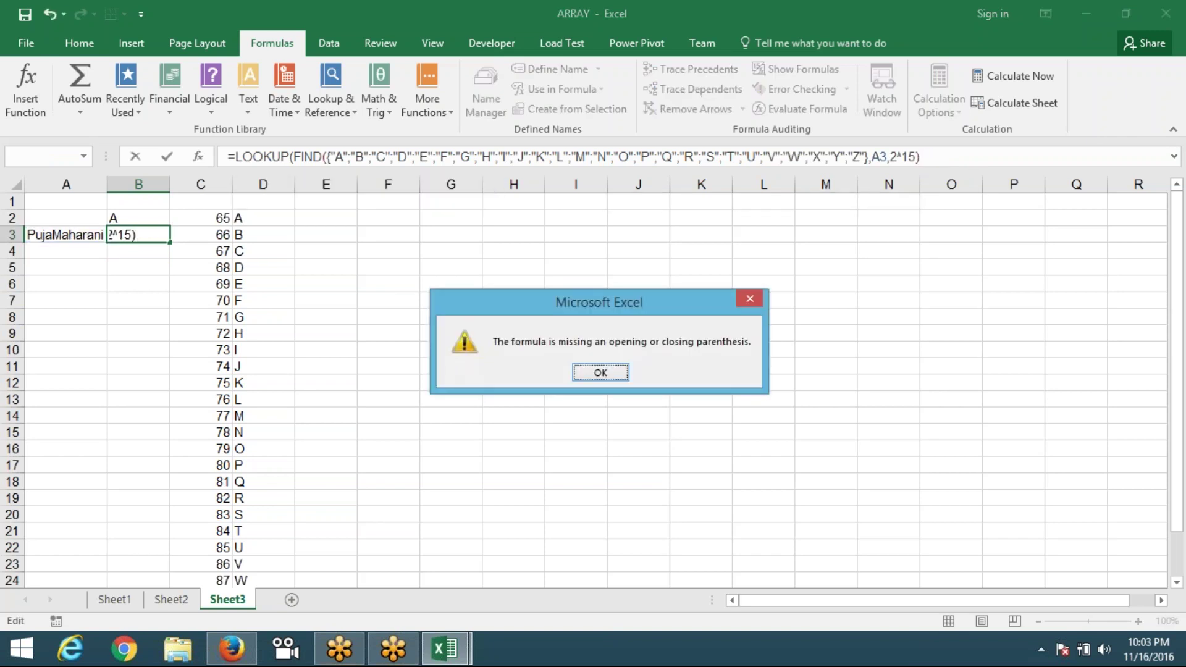
pyautogui.press('Return')
pyautogui.press('BackSpace')
pyautogui.press('BackSpace')
pyautogui.write(',')
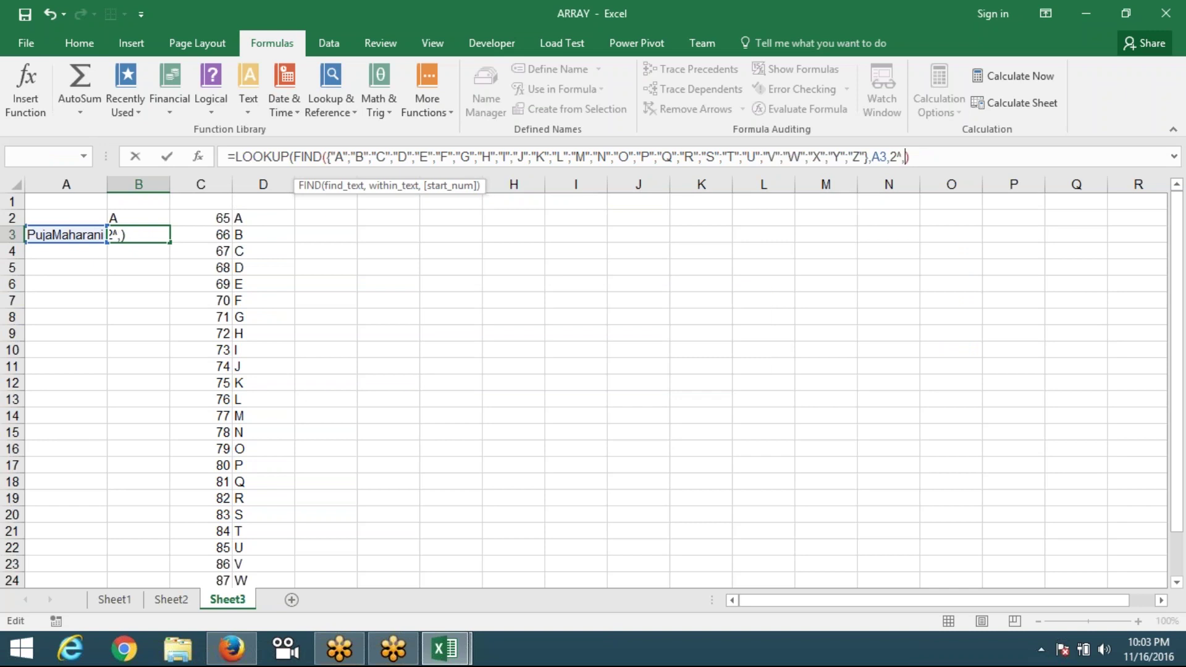
pyautogui.press('Return')
pyautogui.press('Return')
pyautogui.write('15')
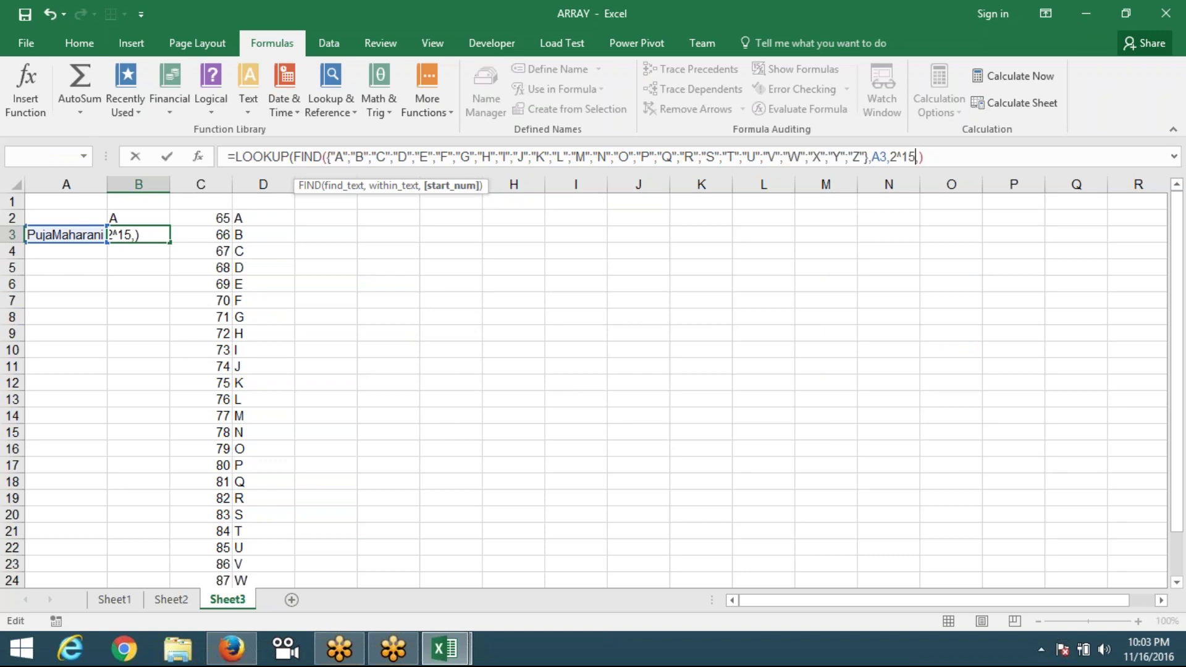
pyautogui.press('Delete')
pyautogui.click(939, 157)
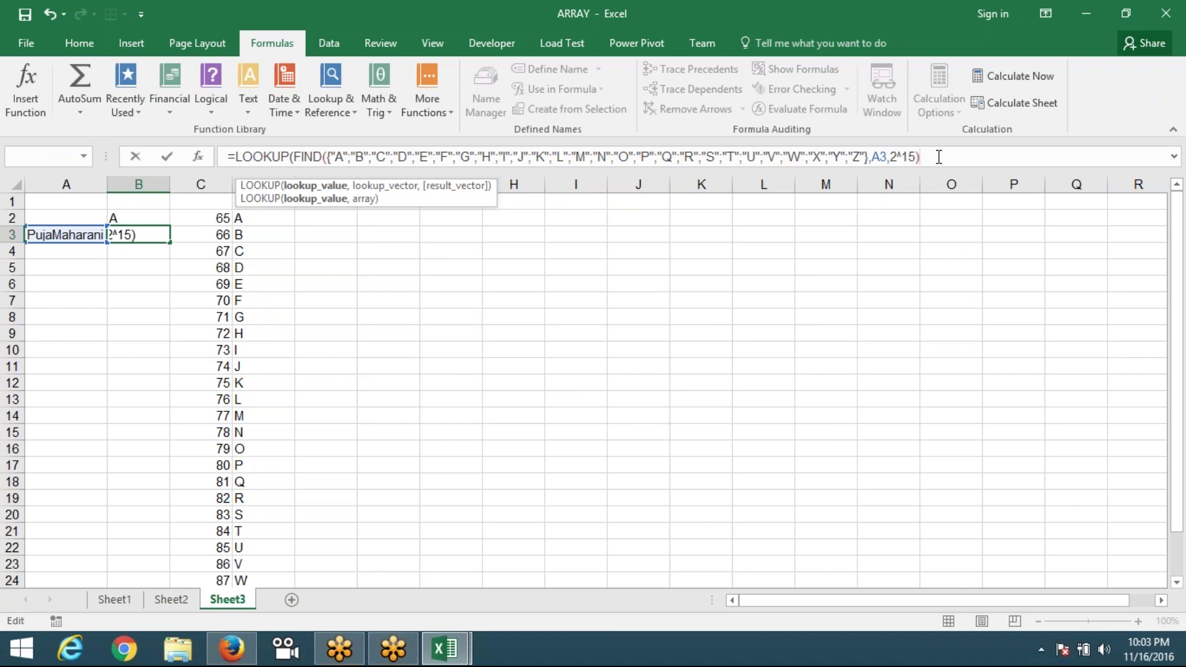
pyautogui.write(',')
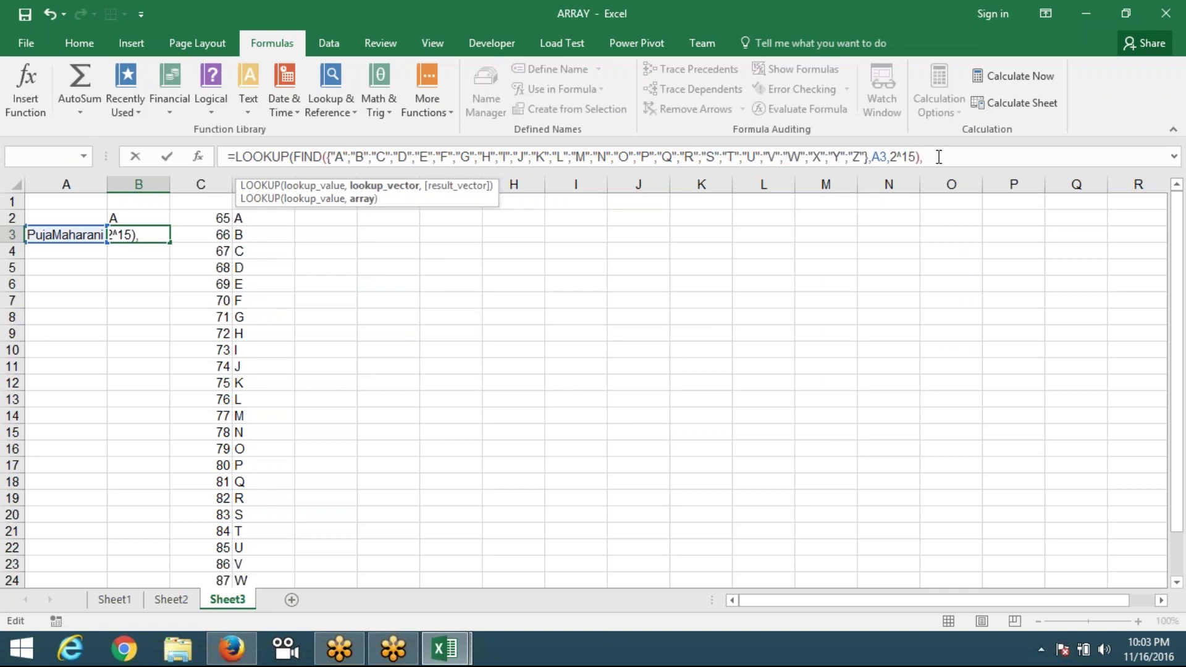
pyautogui.press('Return')
pyautogui.press('Return')
pyautogui.press('BackSpace')
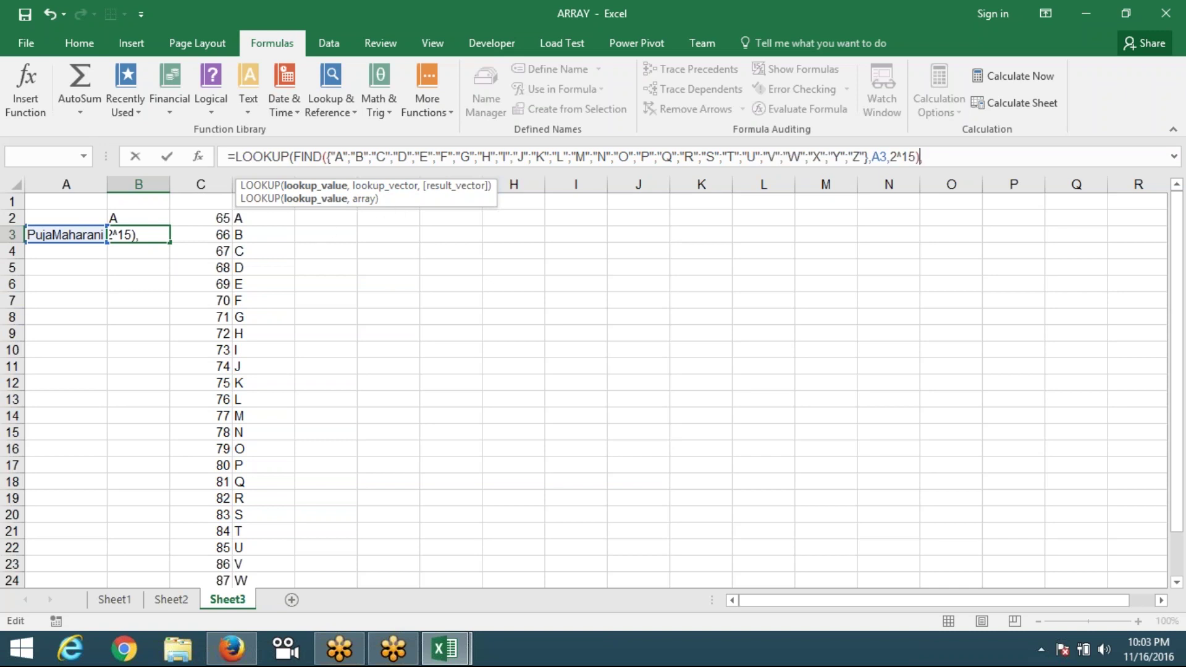
pyautogui.moveTo(295, 162); pyautogui.dragTo(927, 157)
pyautogui.click(933, 162)
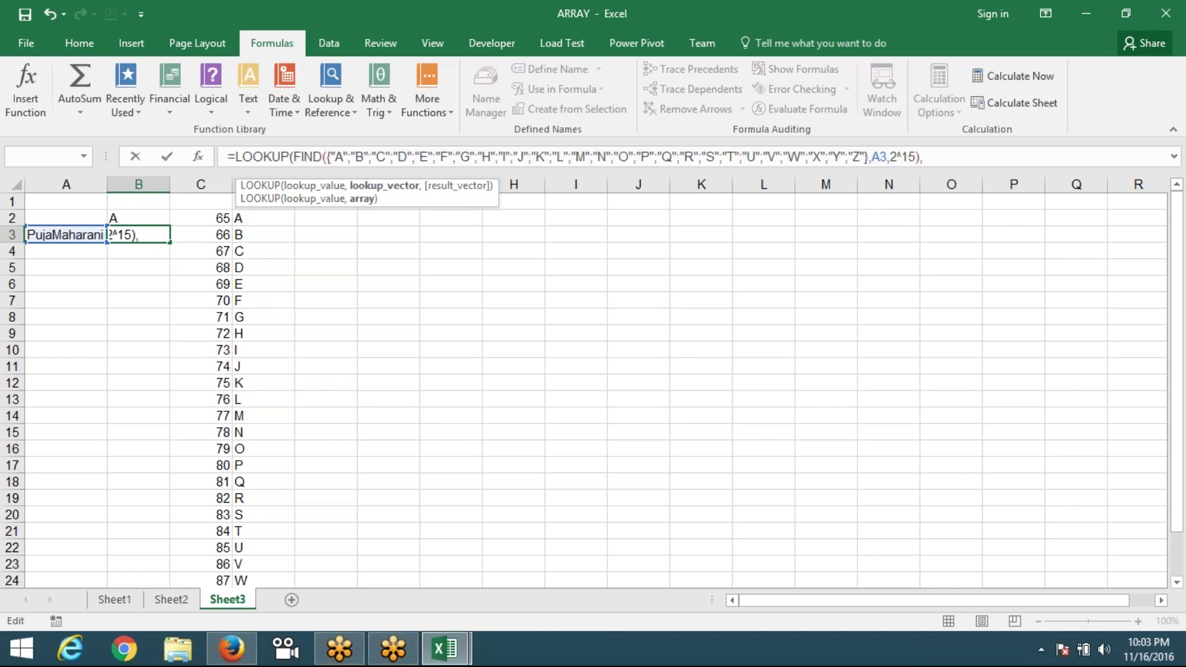
pyautogui.click(78, 235)
pyautogui.press('Return')
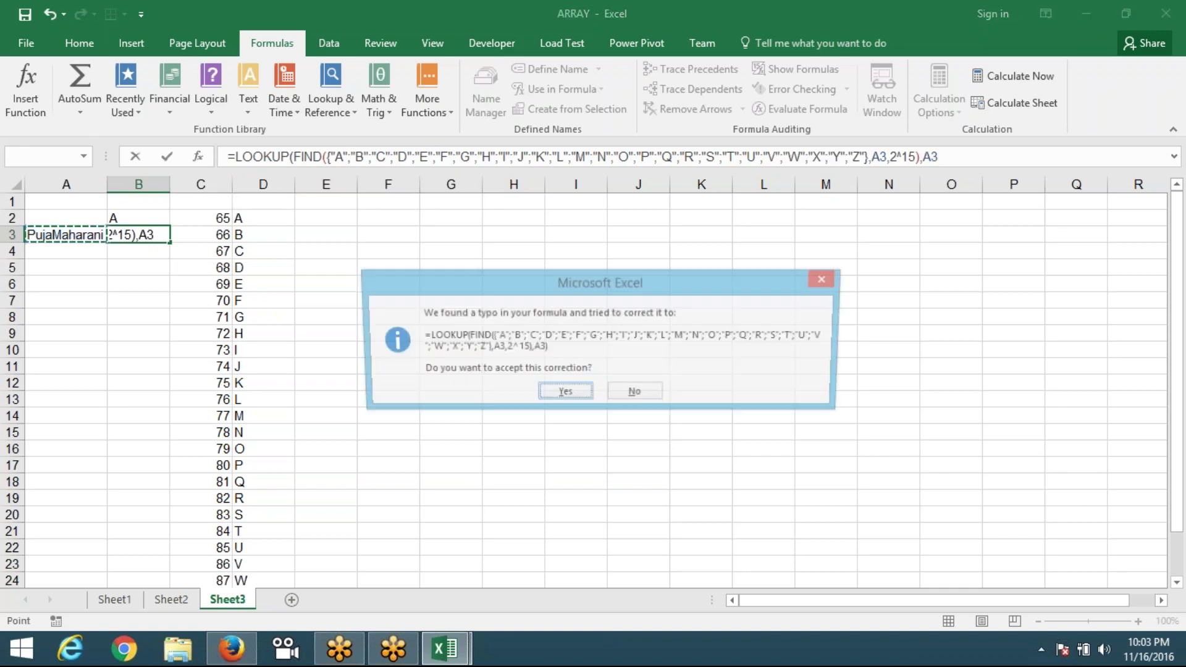
pyautogui.press('Return')
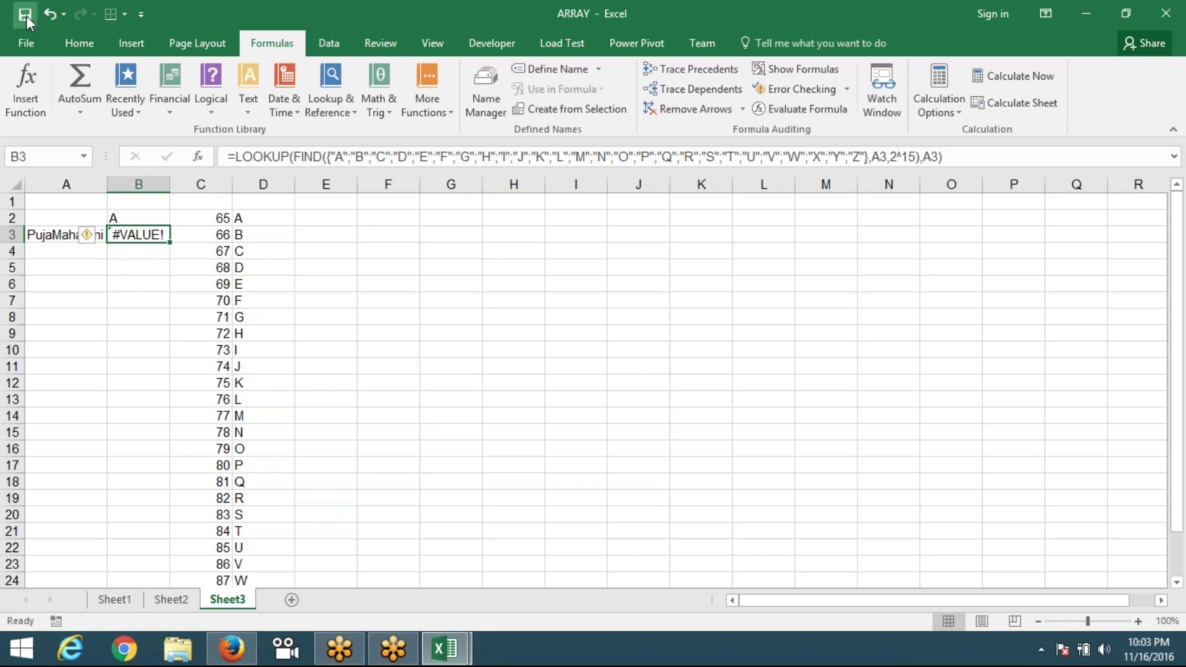
# - Switch to Sheet2, then close the Excel window holding the ARRAY workbook
pyautogui.click(169, 599)
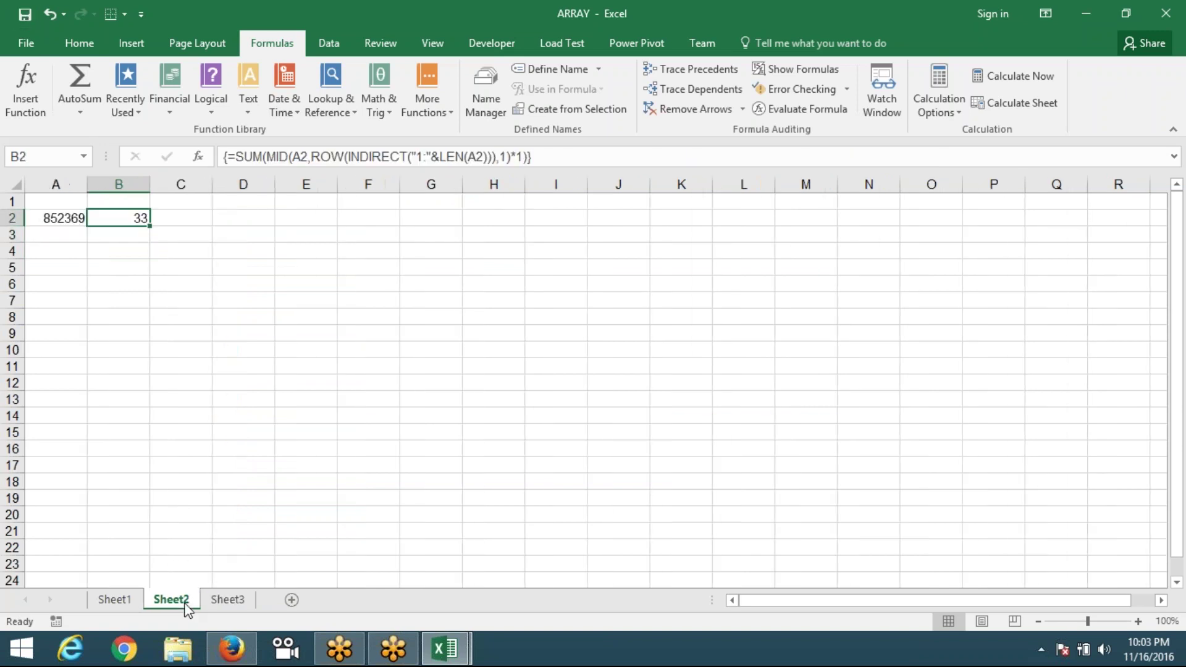
pyautogui.click(1168, 14)
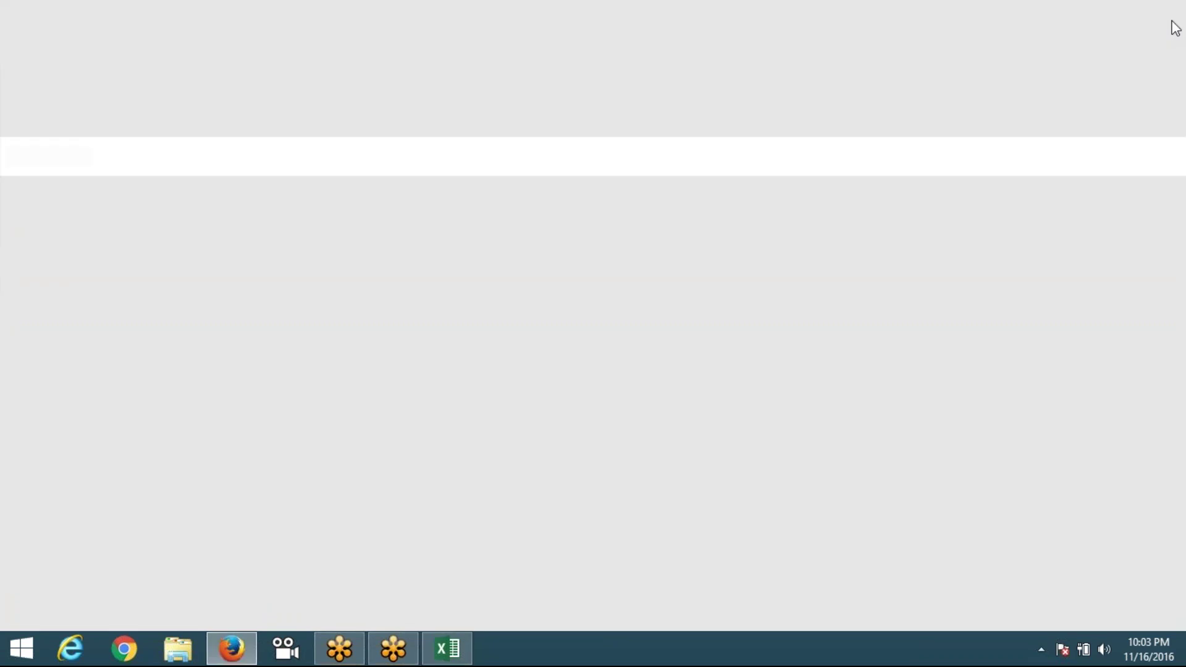